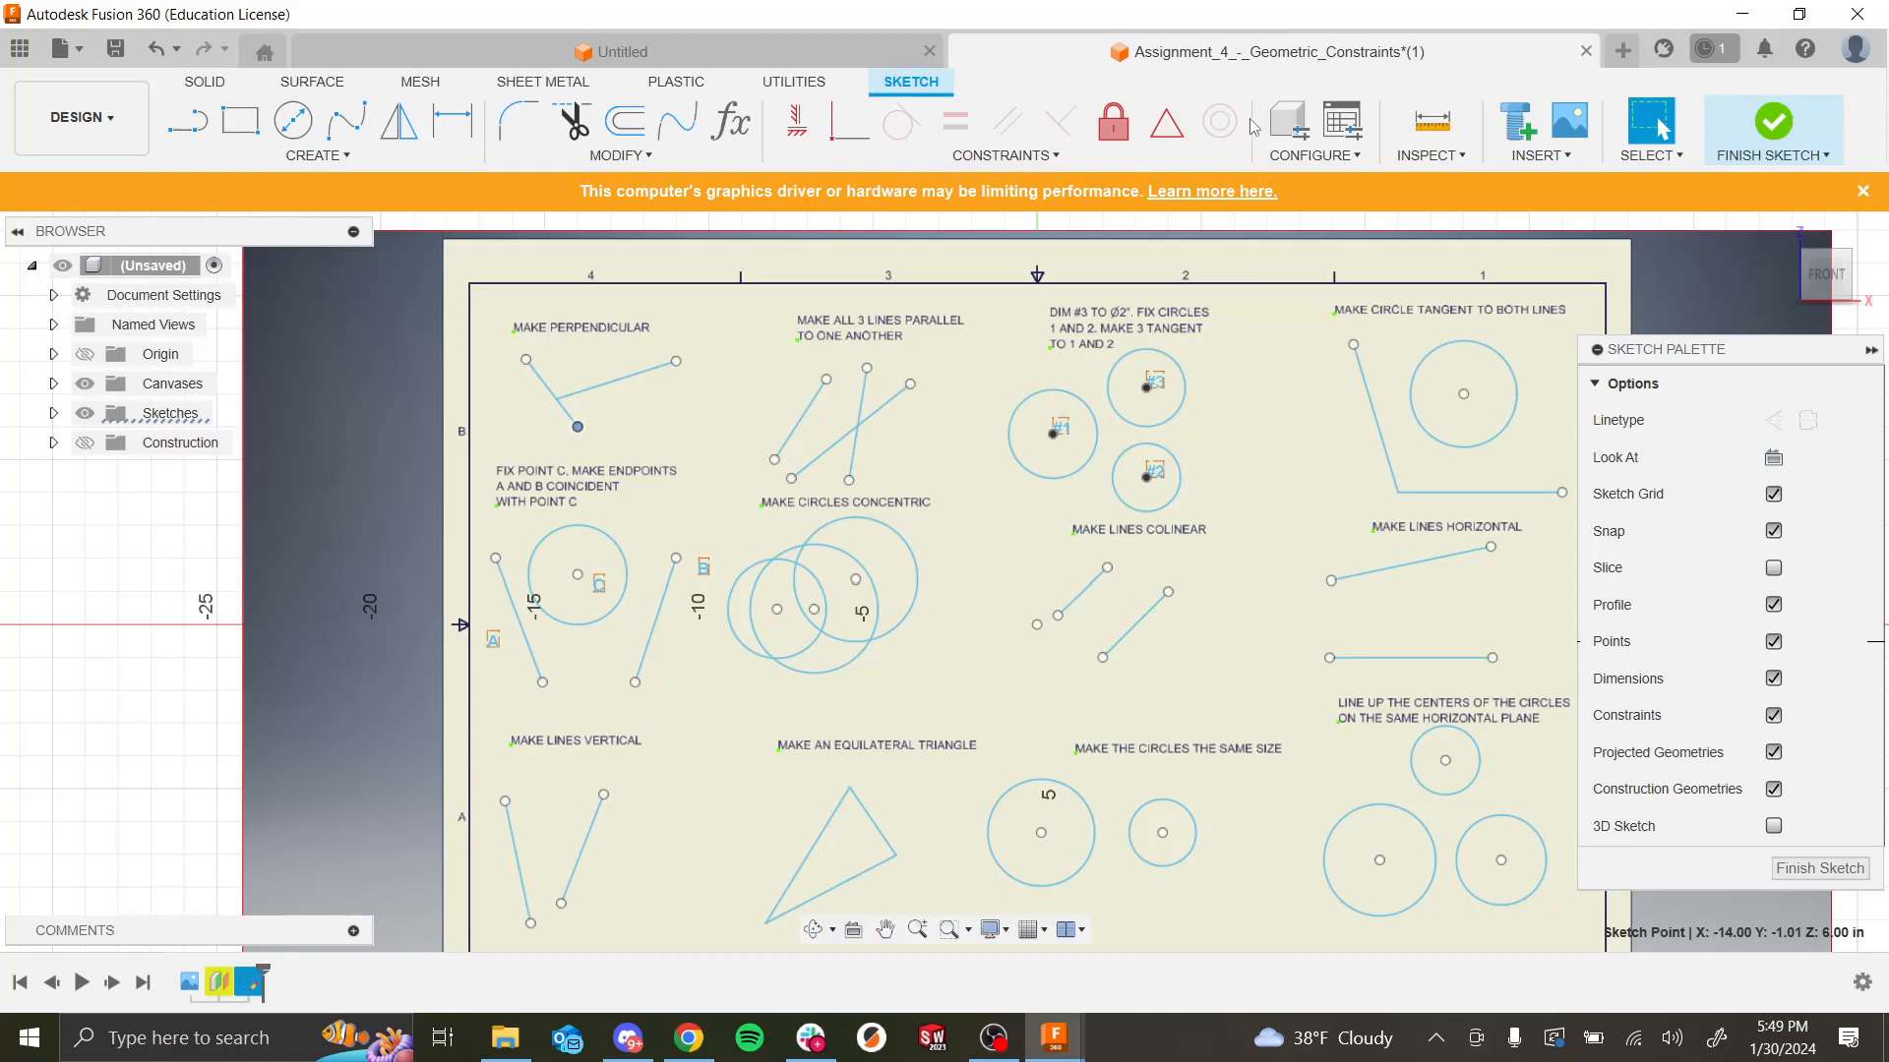
Step: Constrain the two connected lines in the "Make perpendicular" exercise to be perpendicular to each other
click(1046, 161)
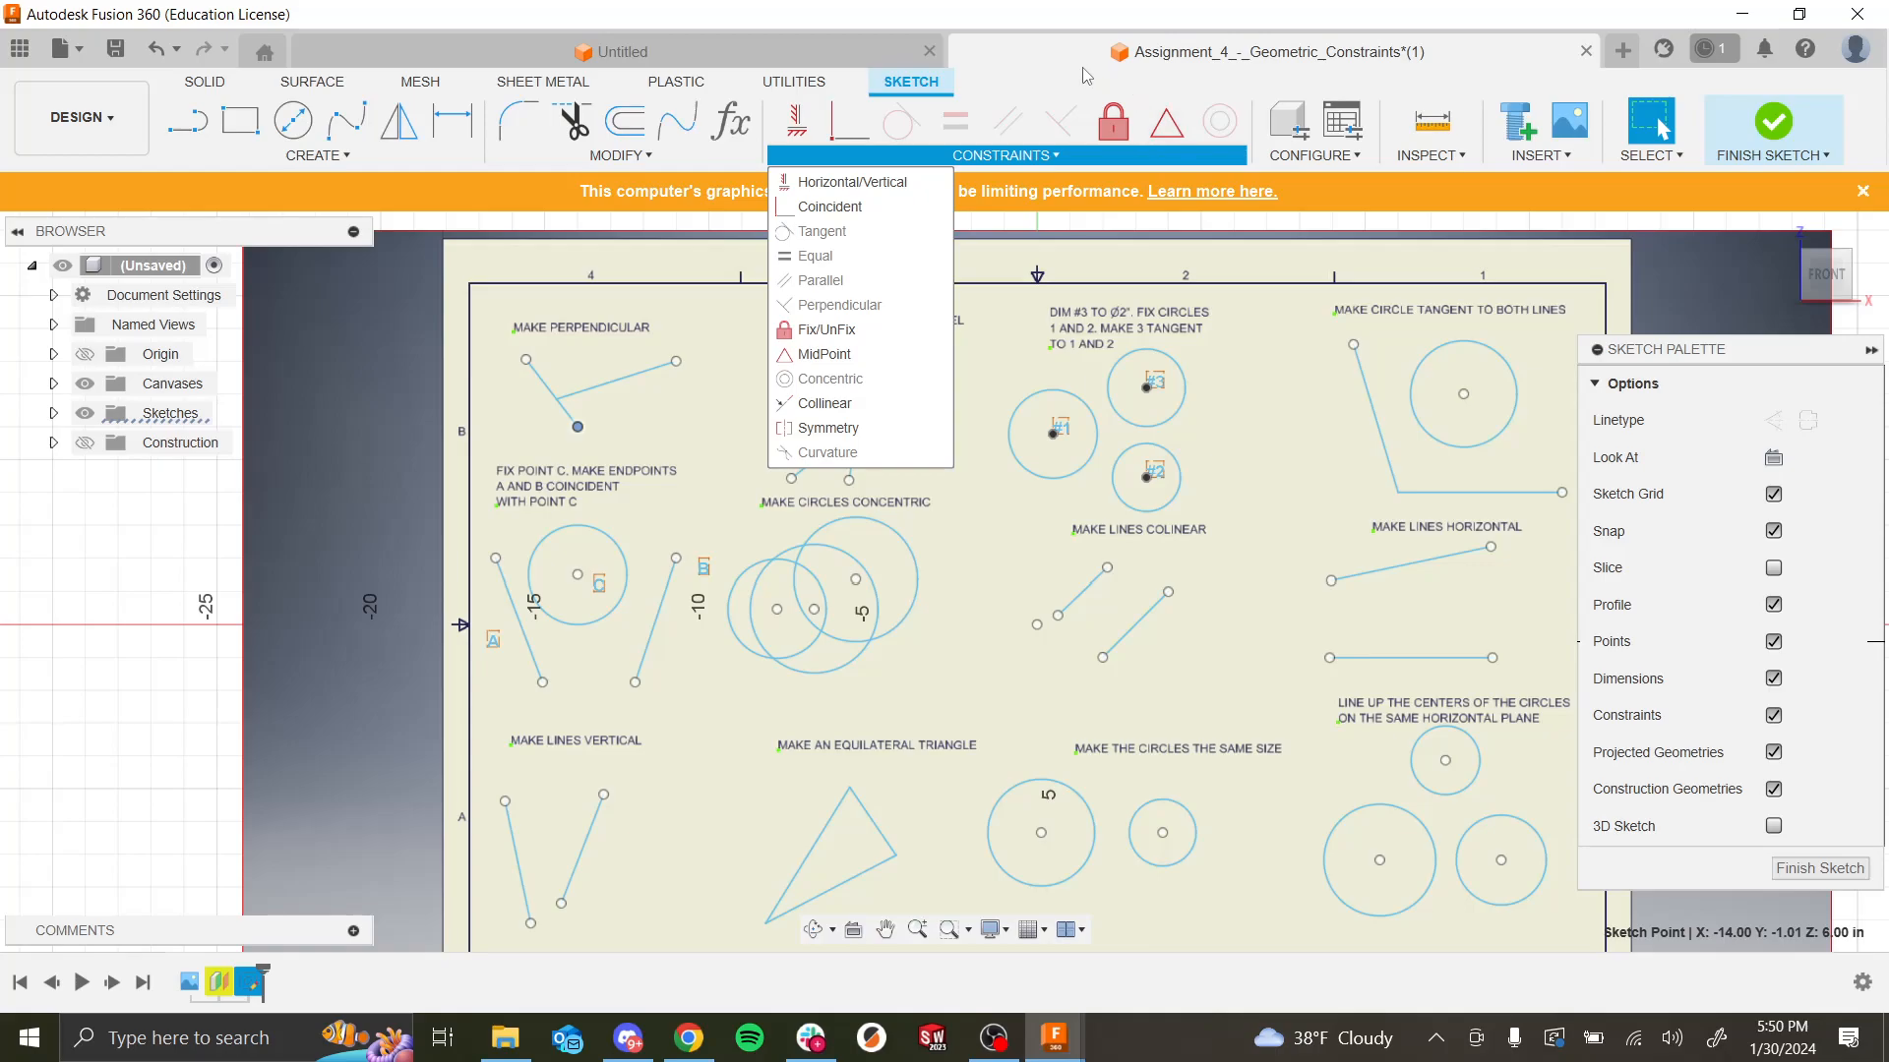
click(1031, 158)
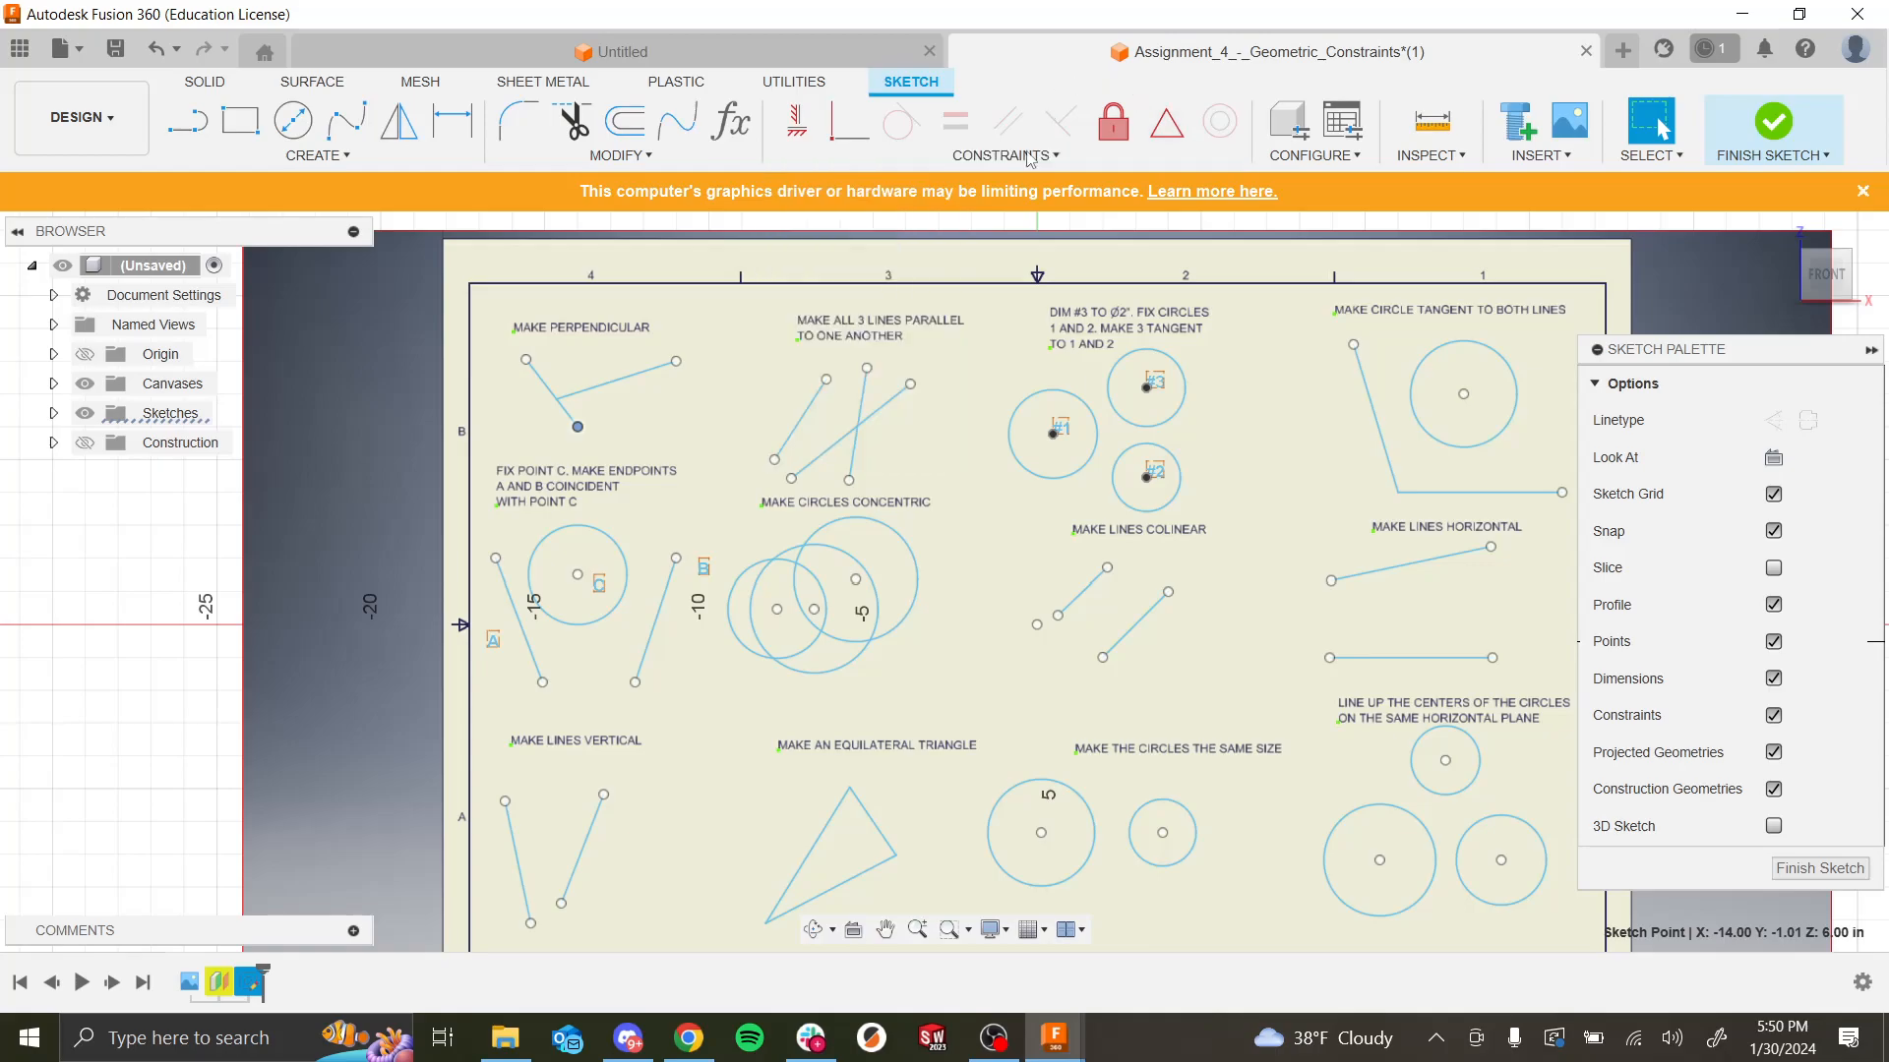
click(549, 394)
click(605, 387)
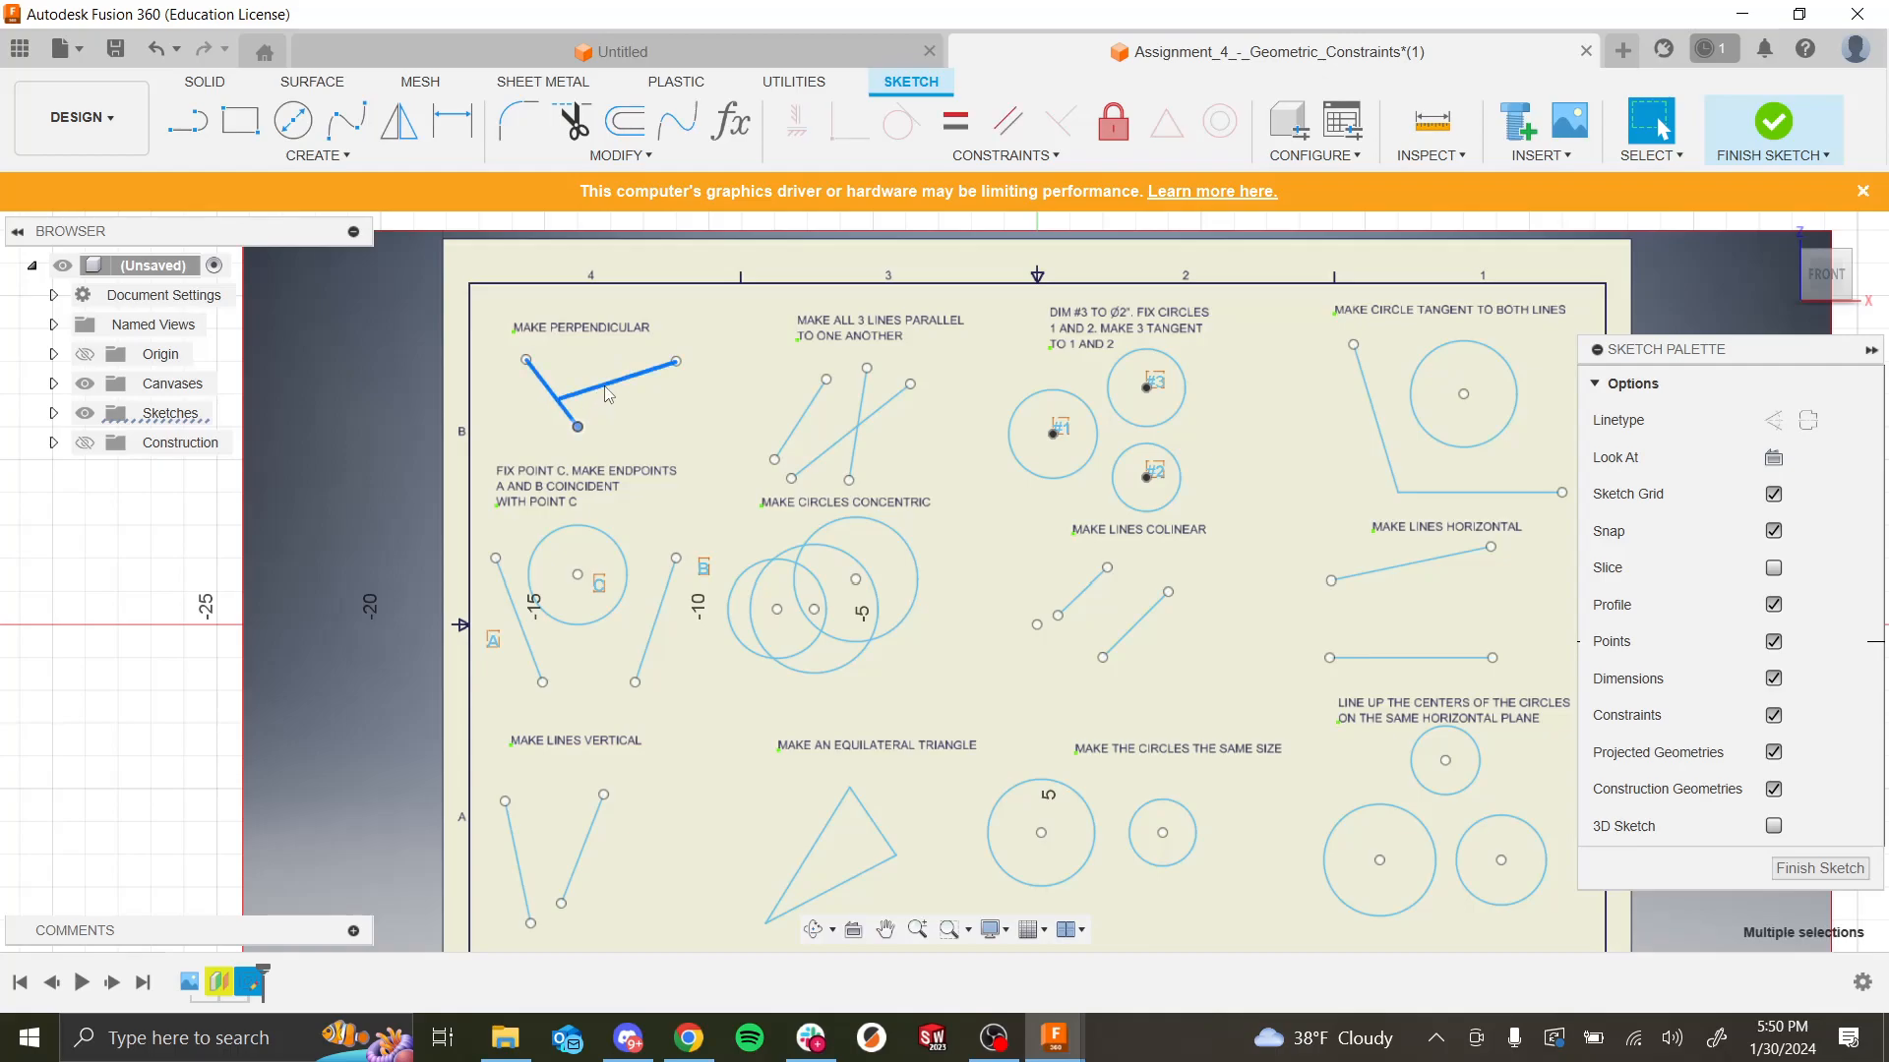
click(1046, 158)
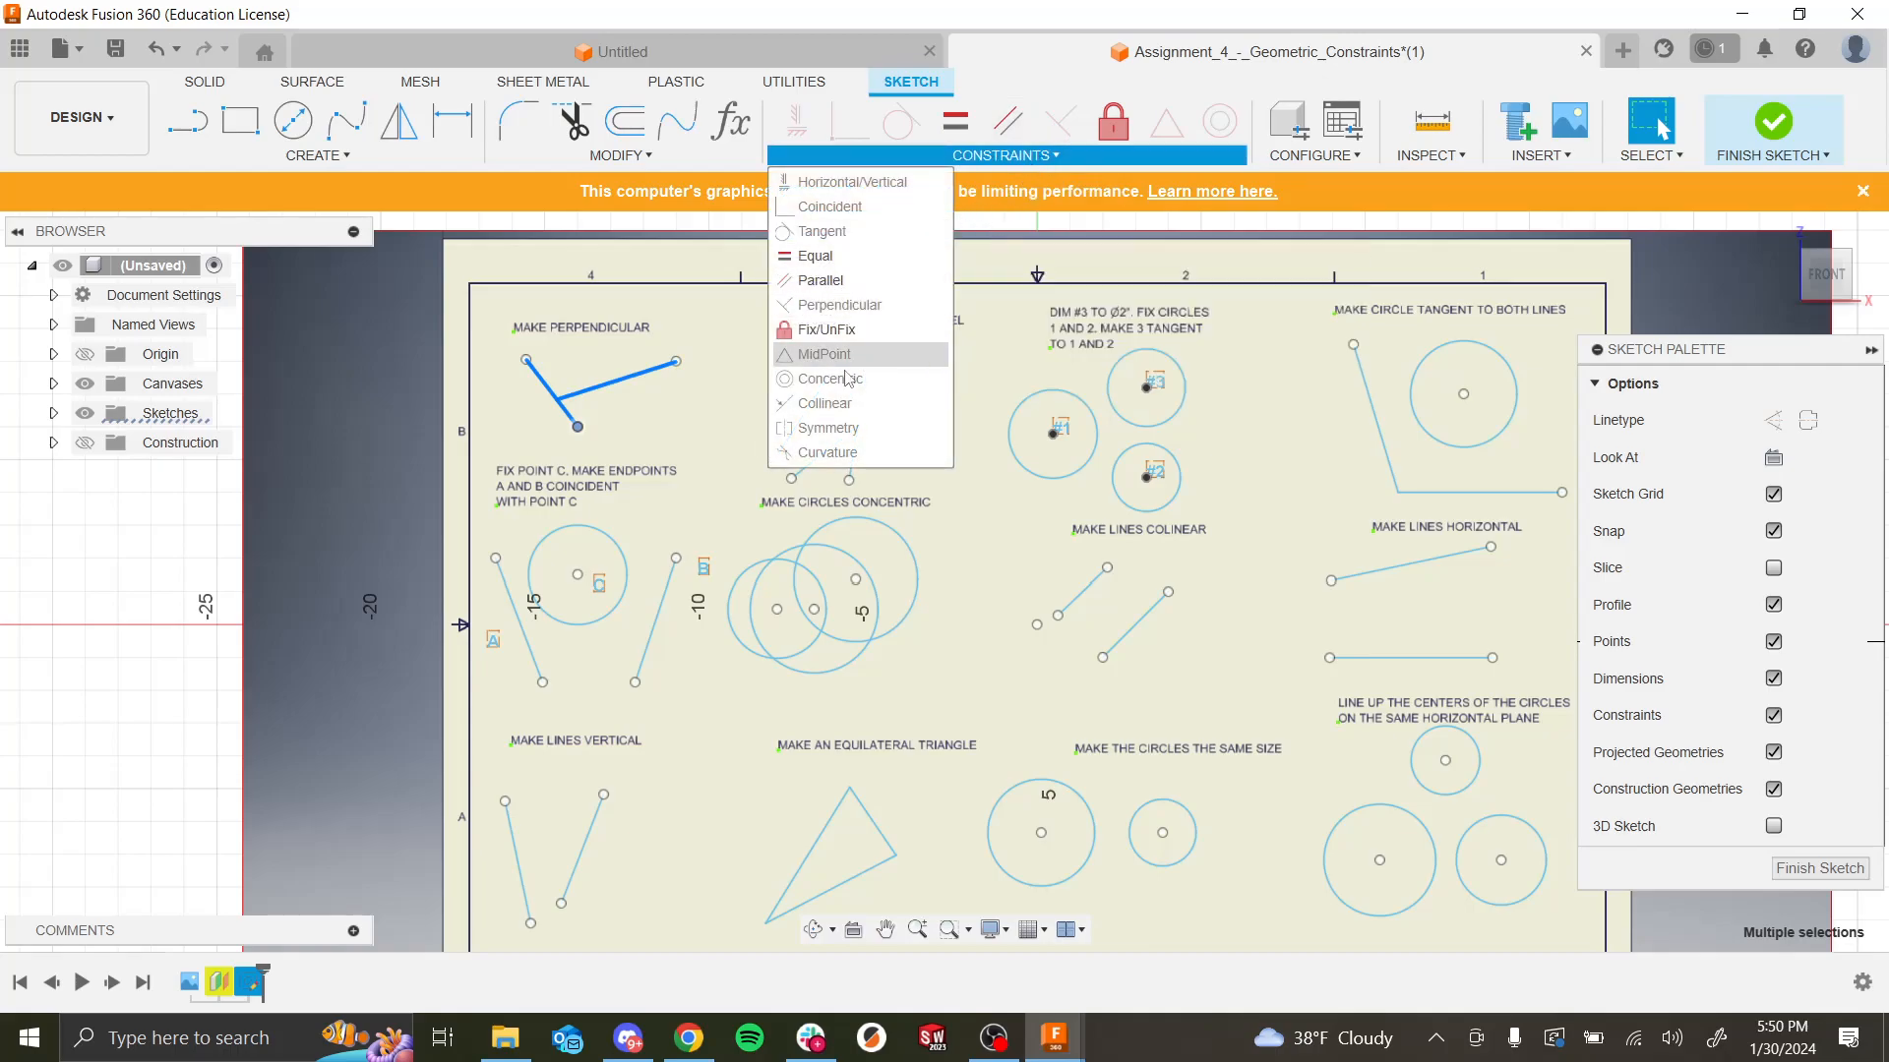
click(608, 429)
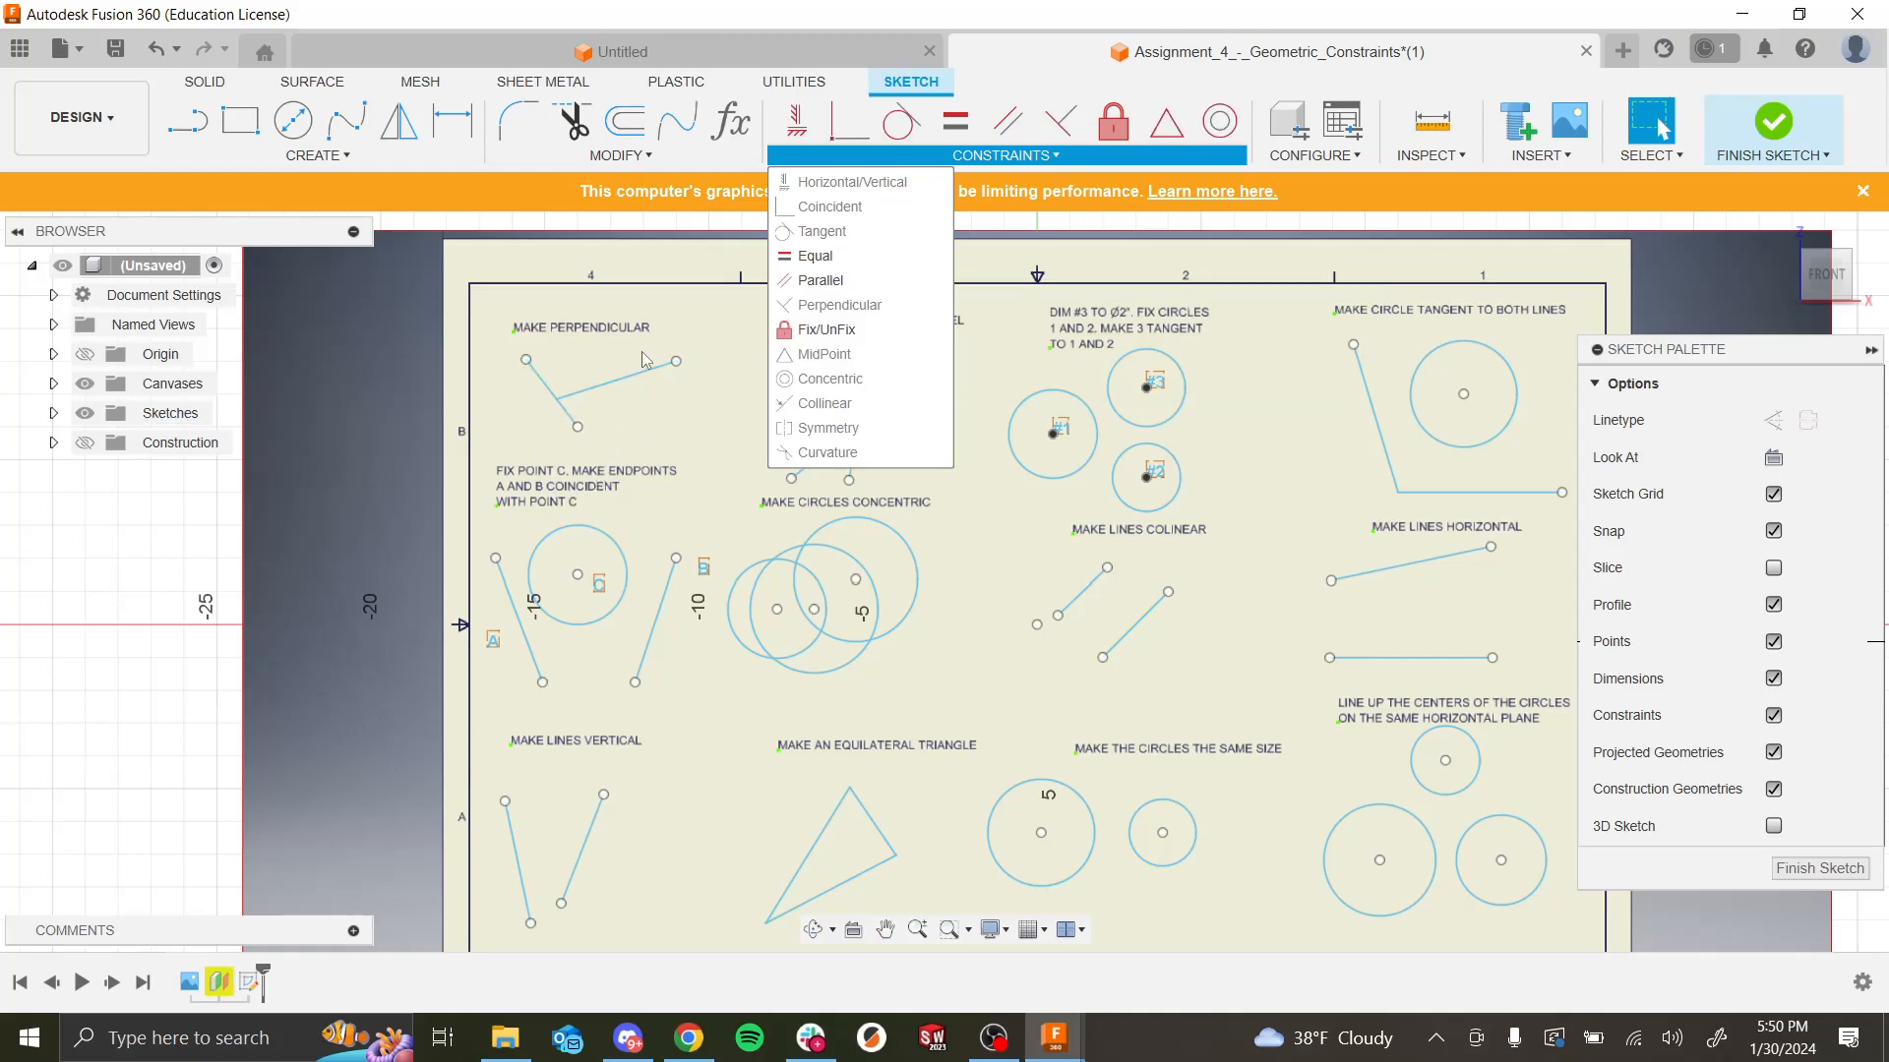
click(587, 369)
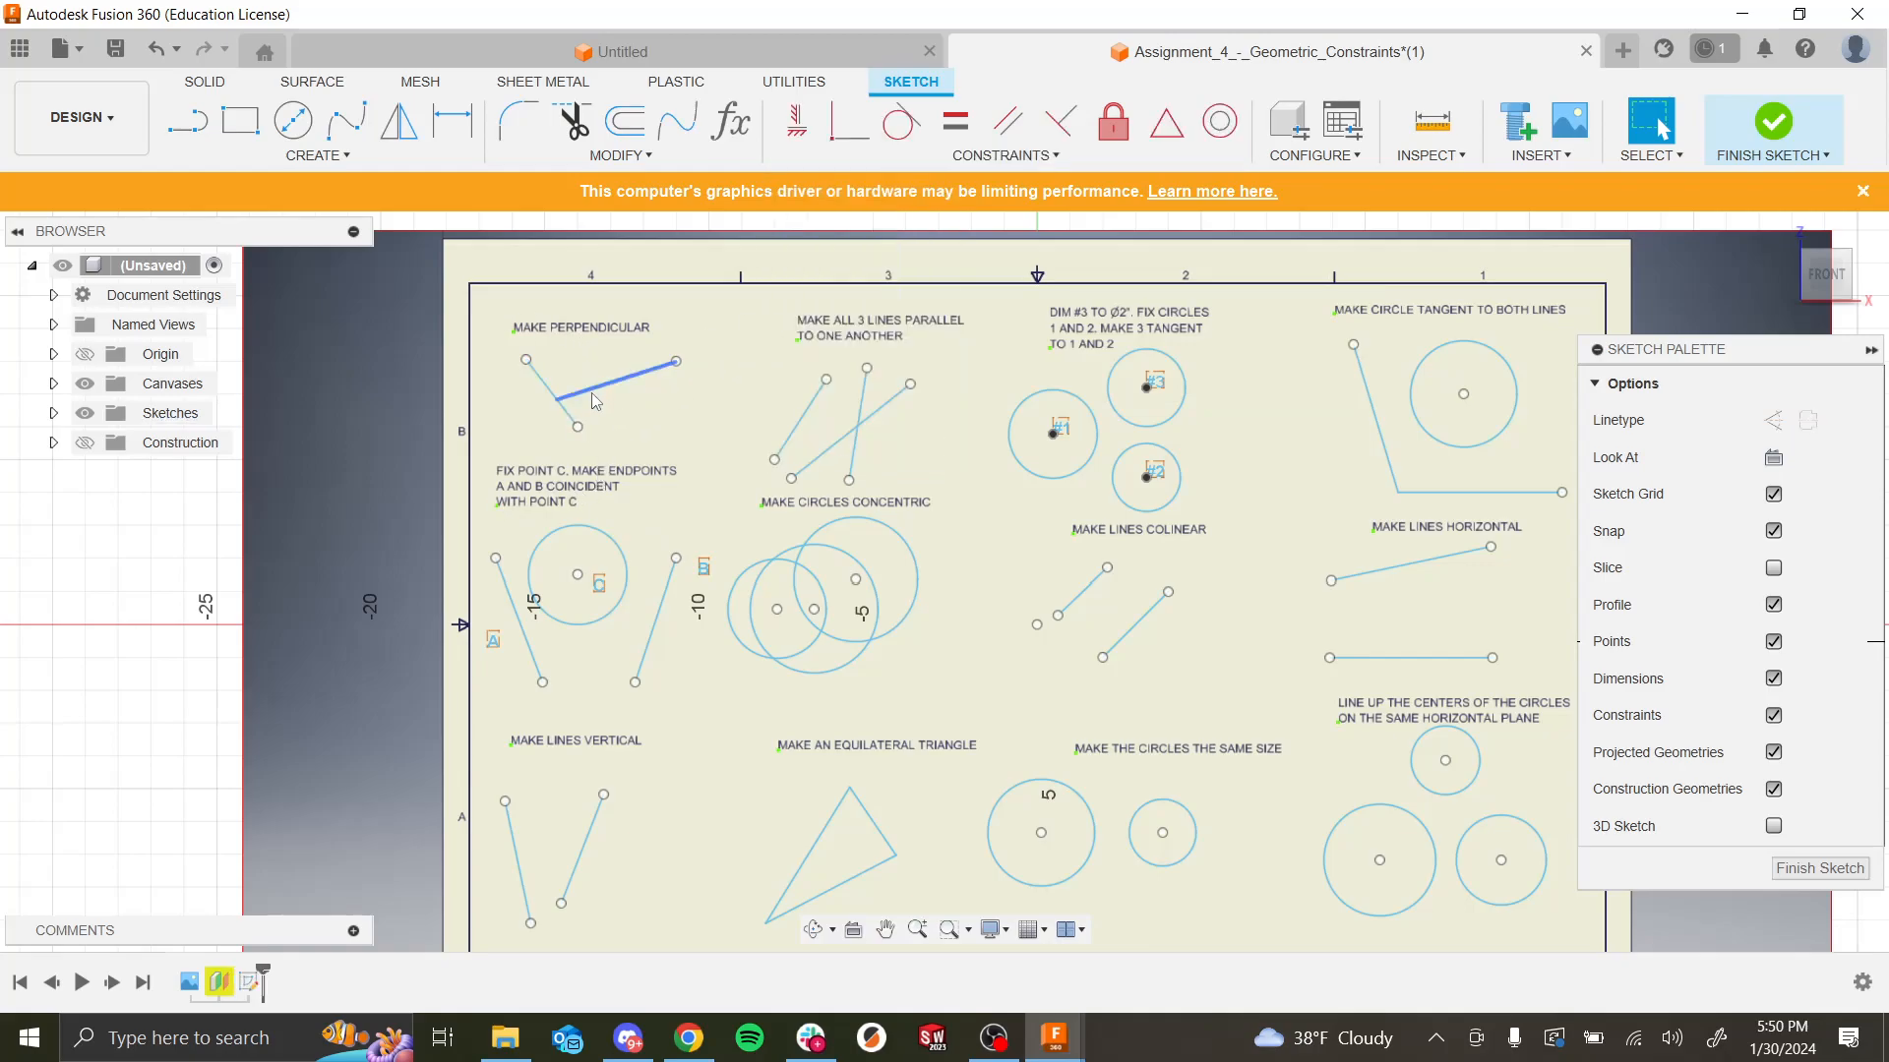
click(592, 393)
click(552, 394)
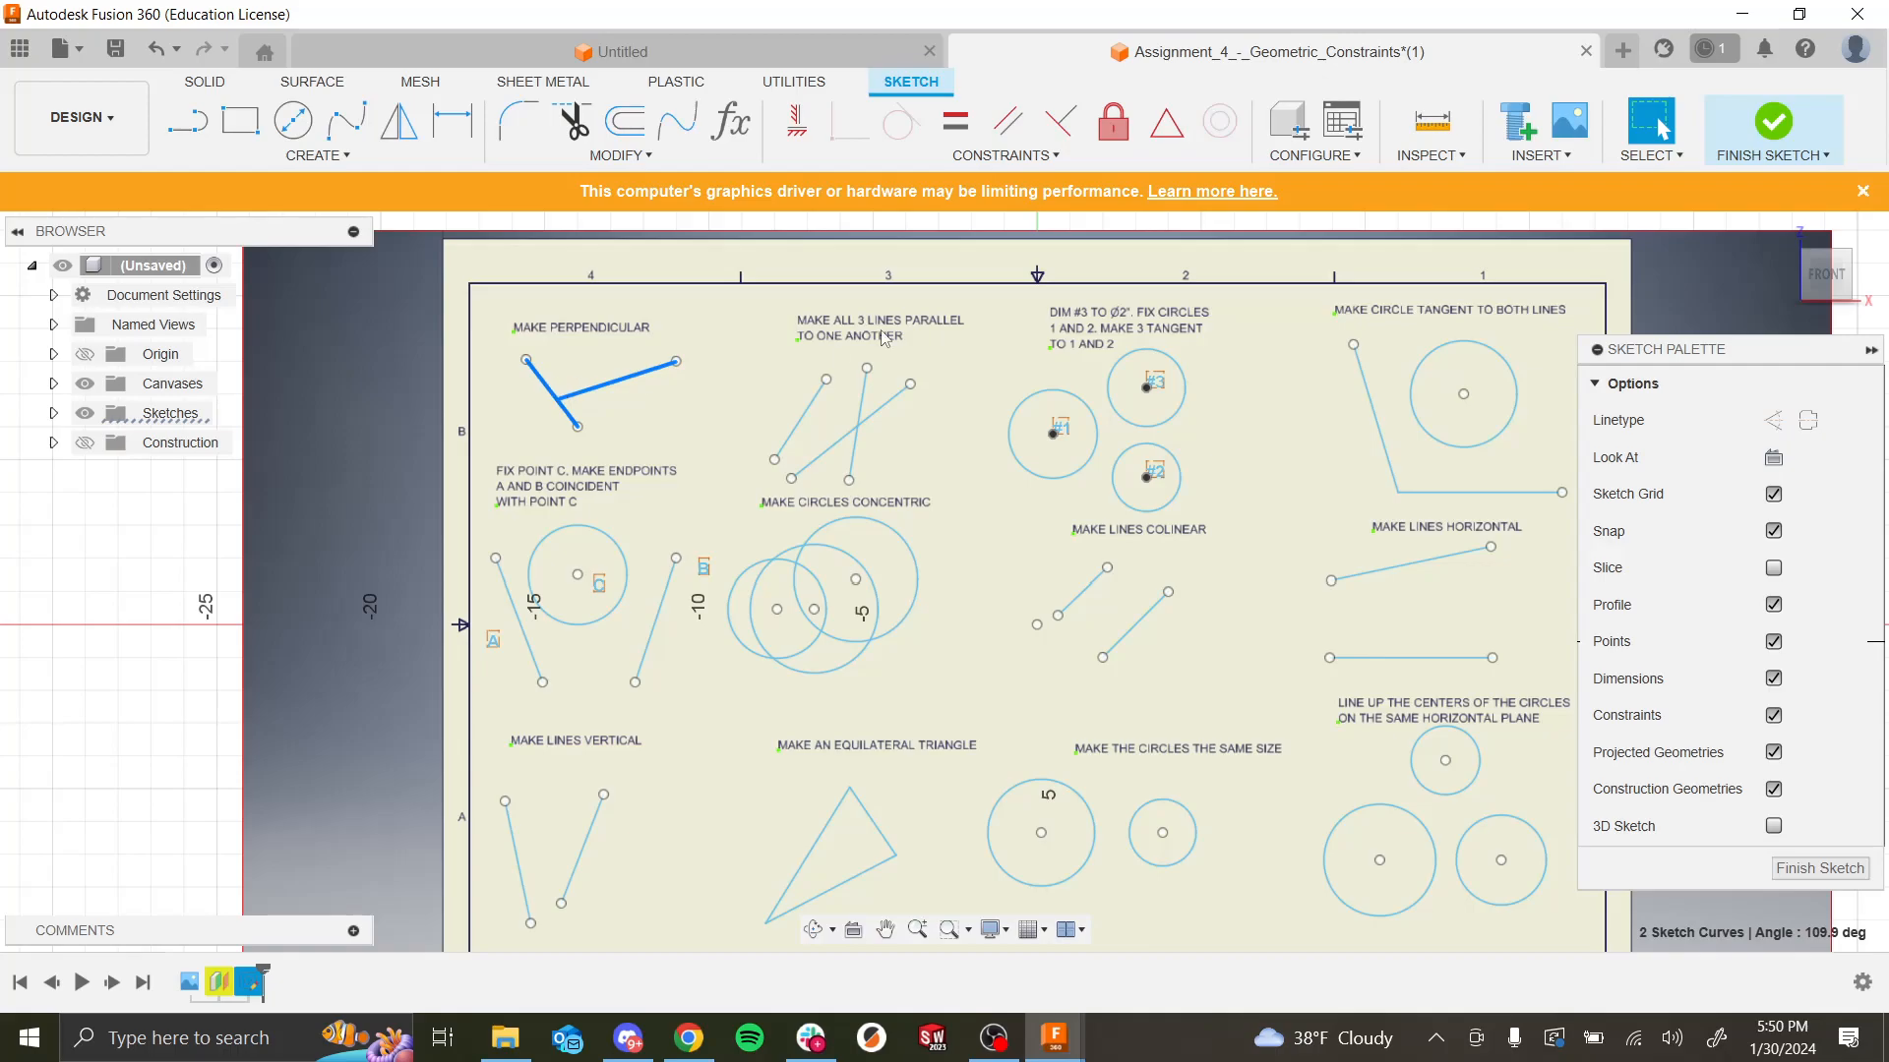
click(1063, 128)
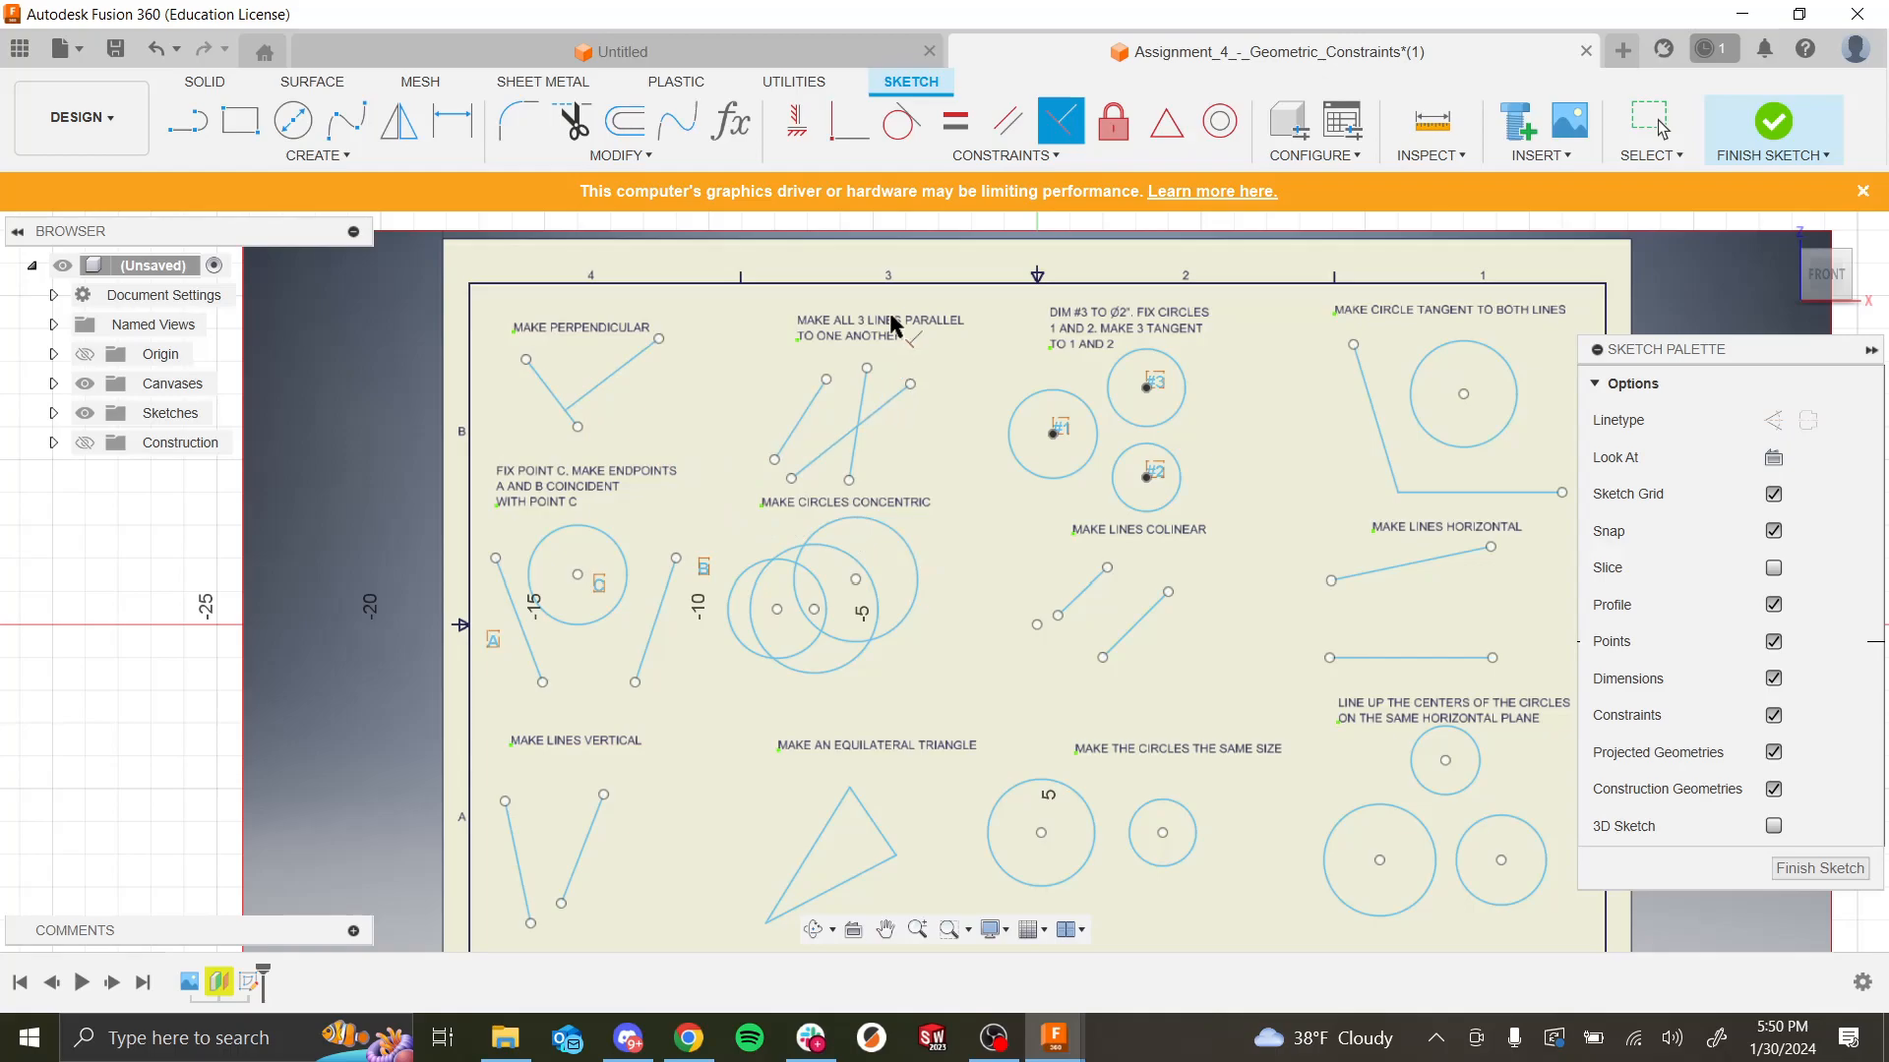
scroll(885, 360, up, 1)
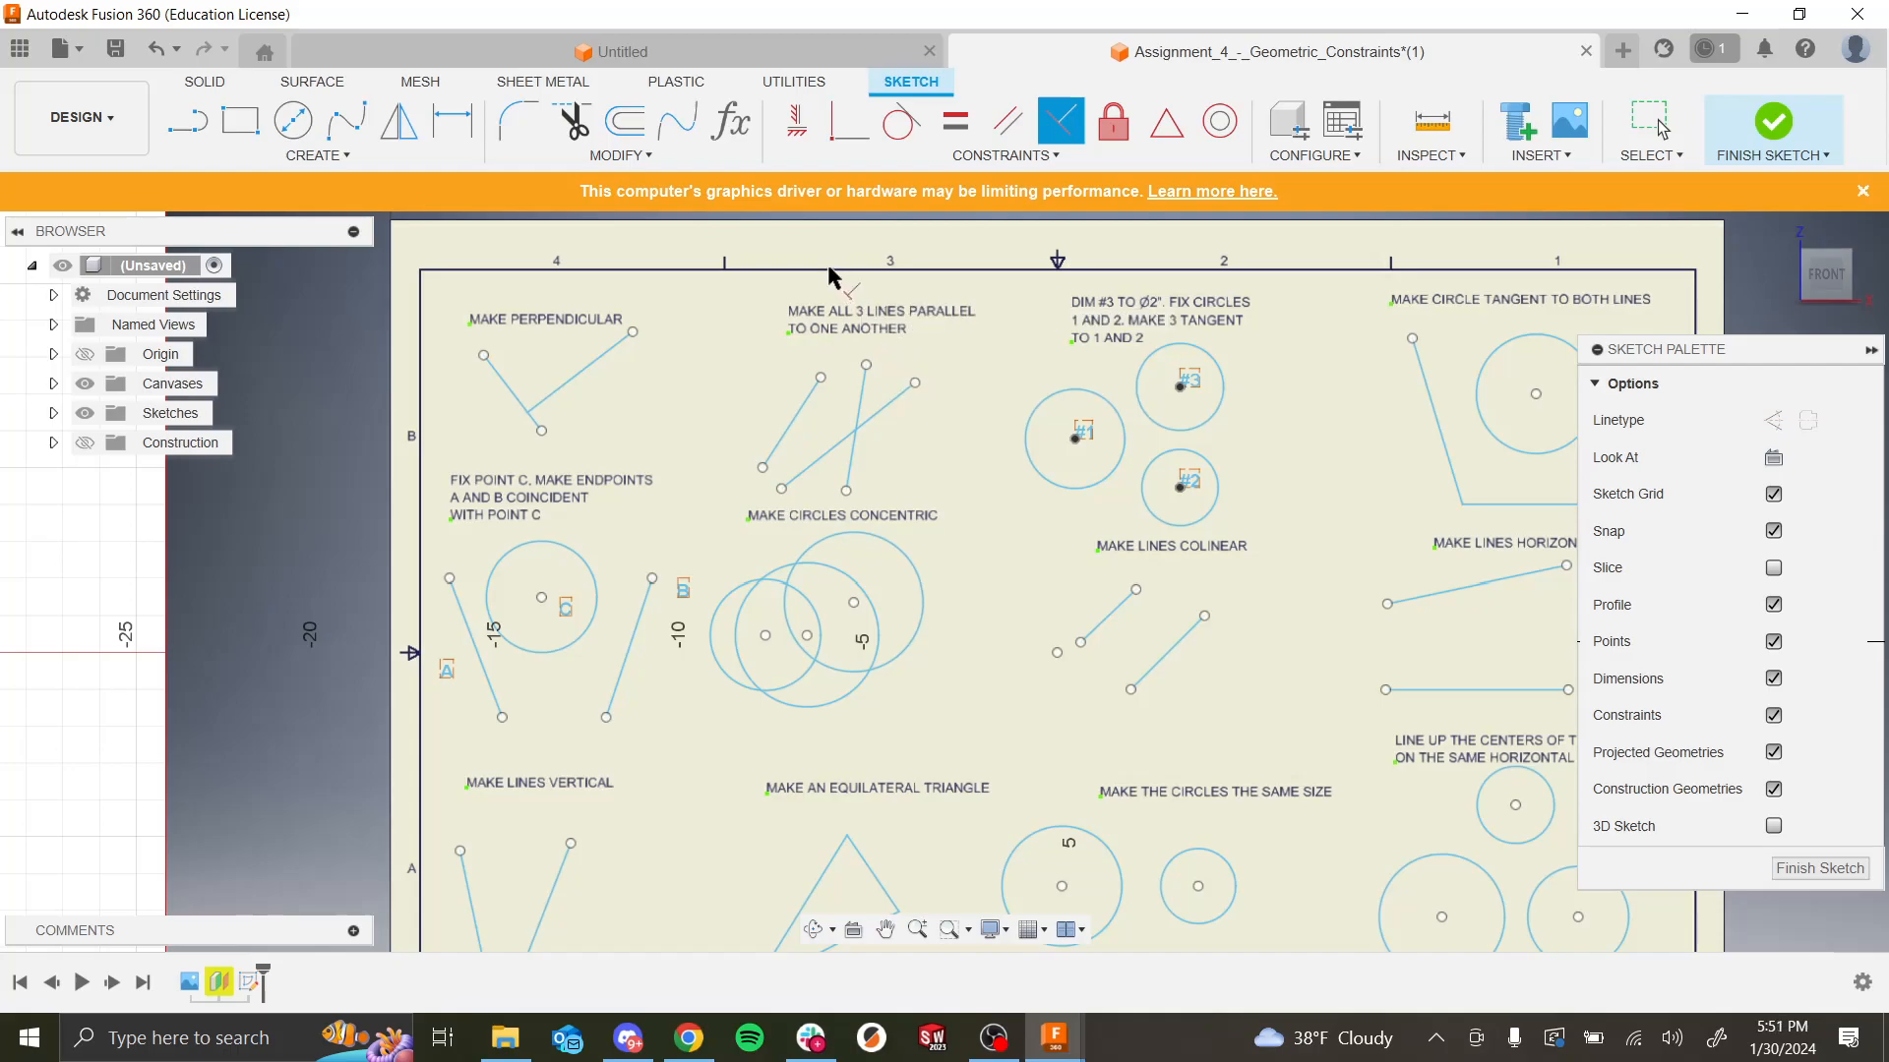
click(860, 399)
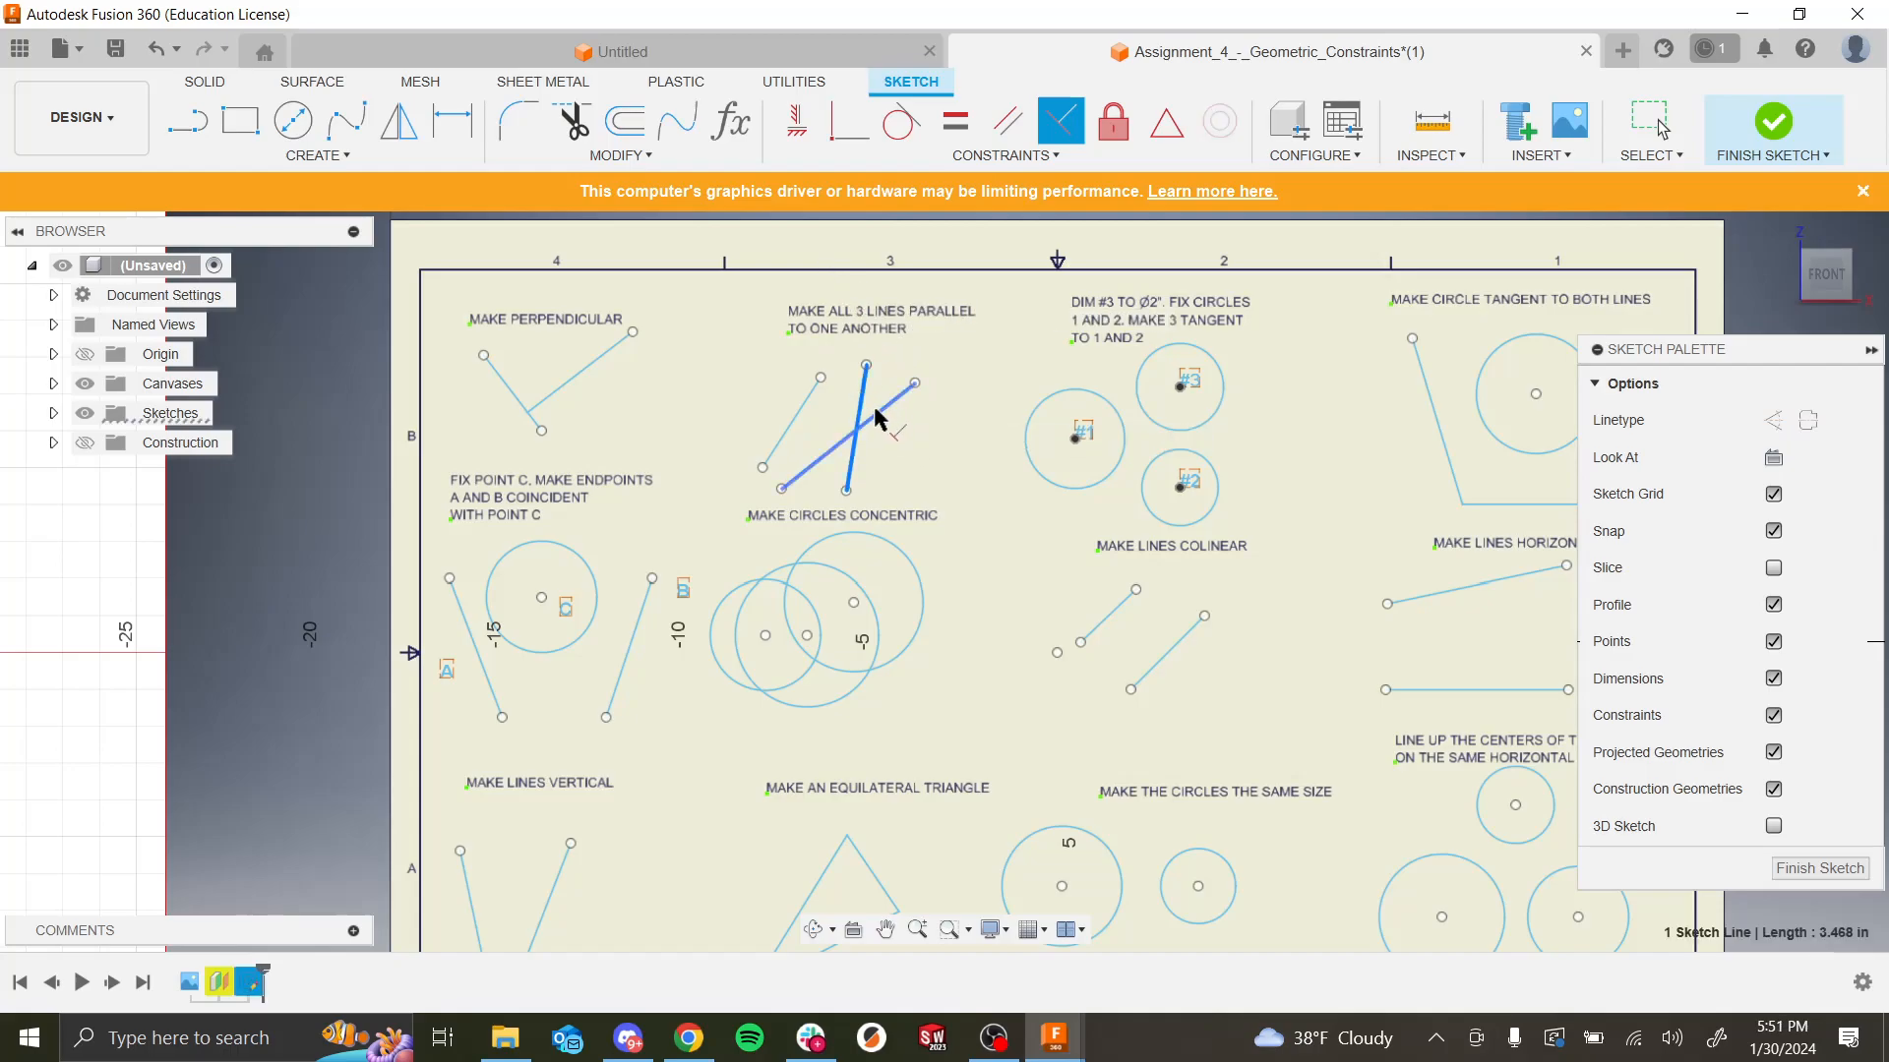
click(875, 413)
key(Escape)
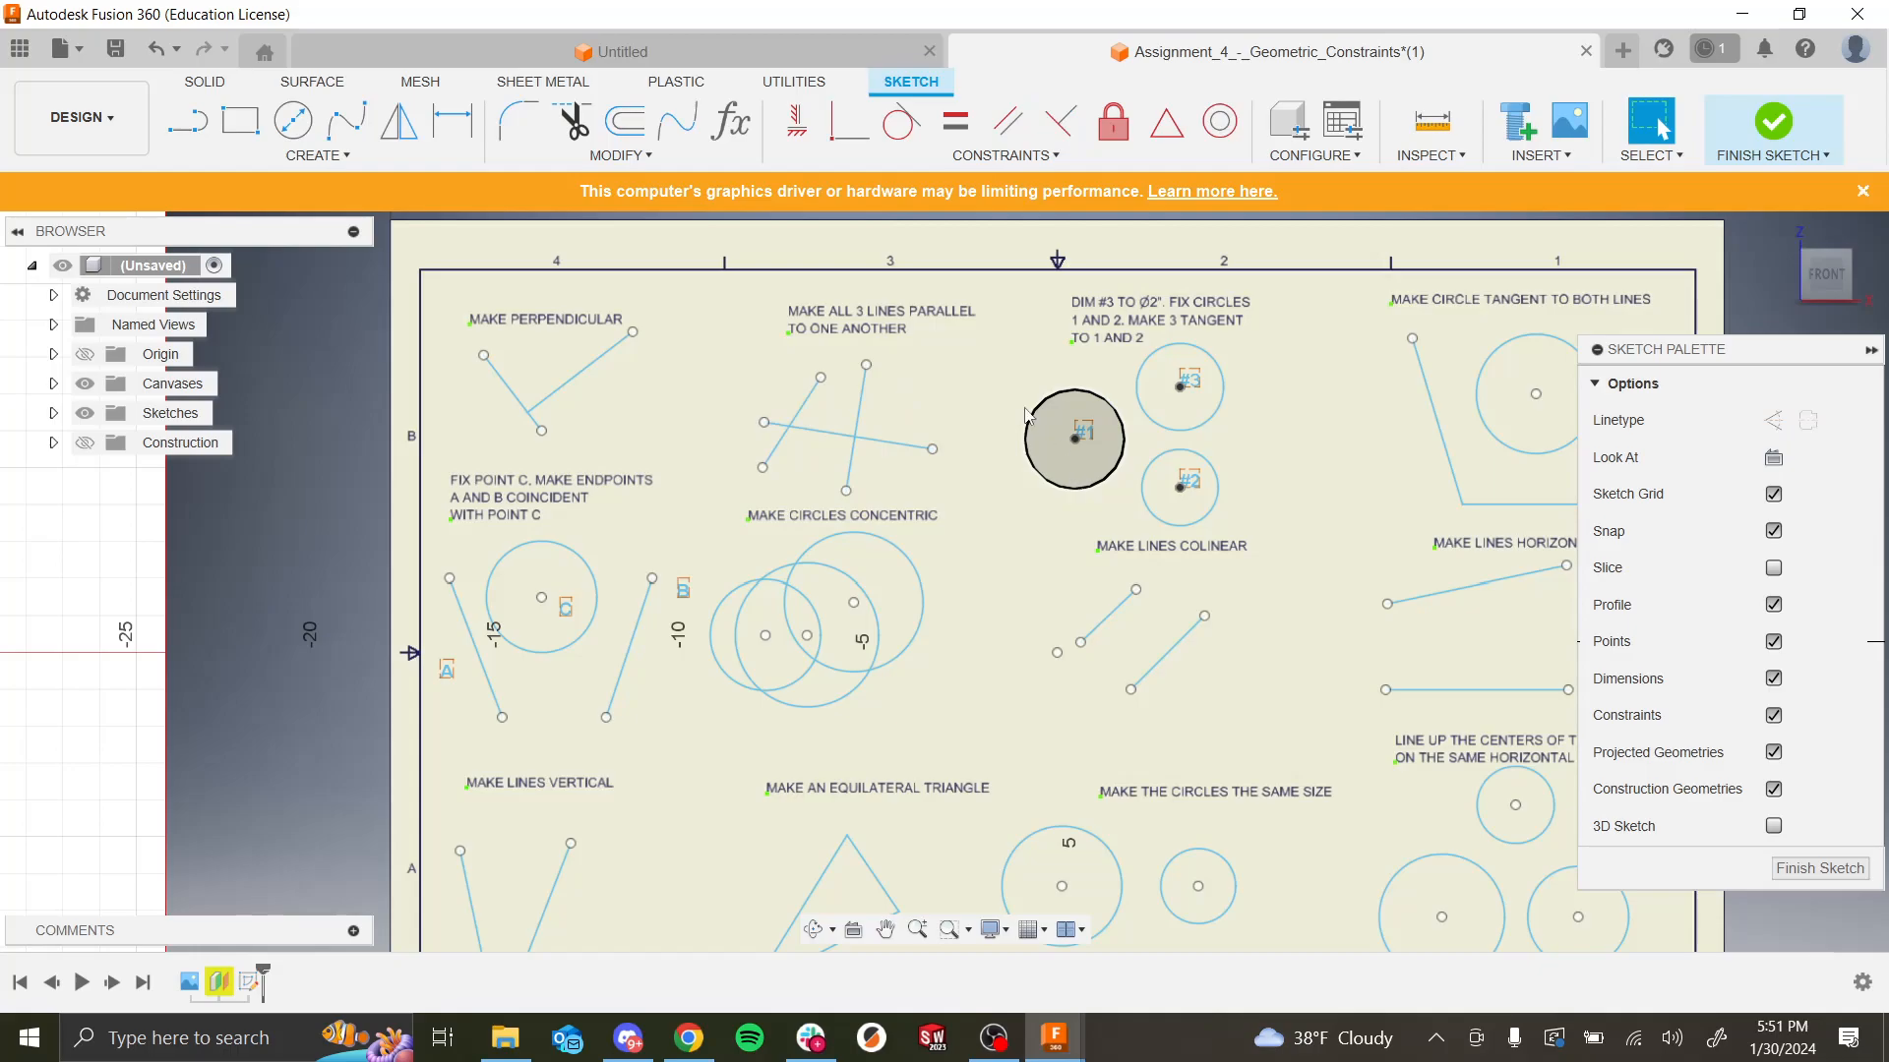
key(ctrl+z)
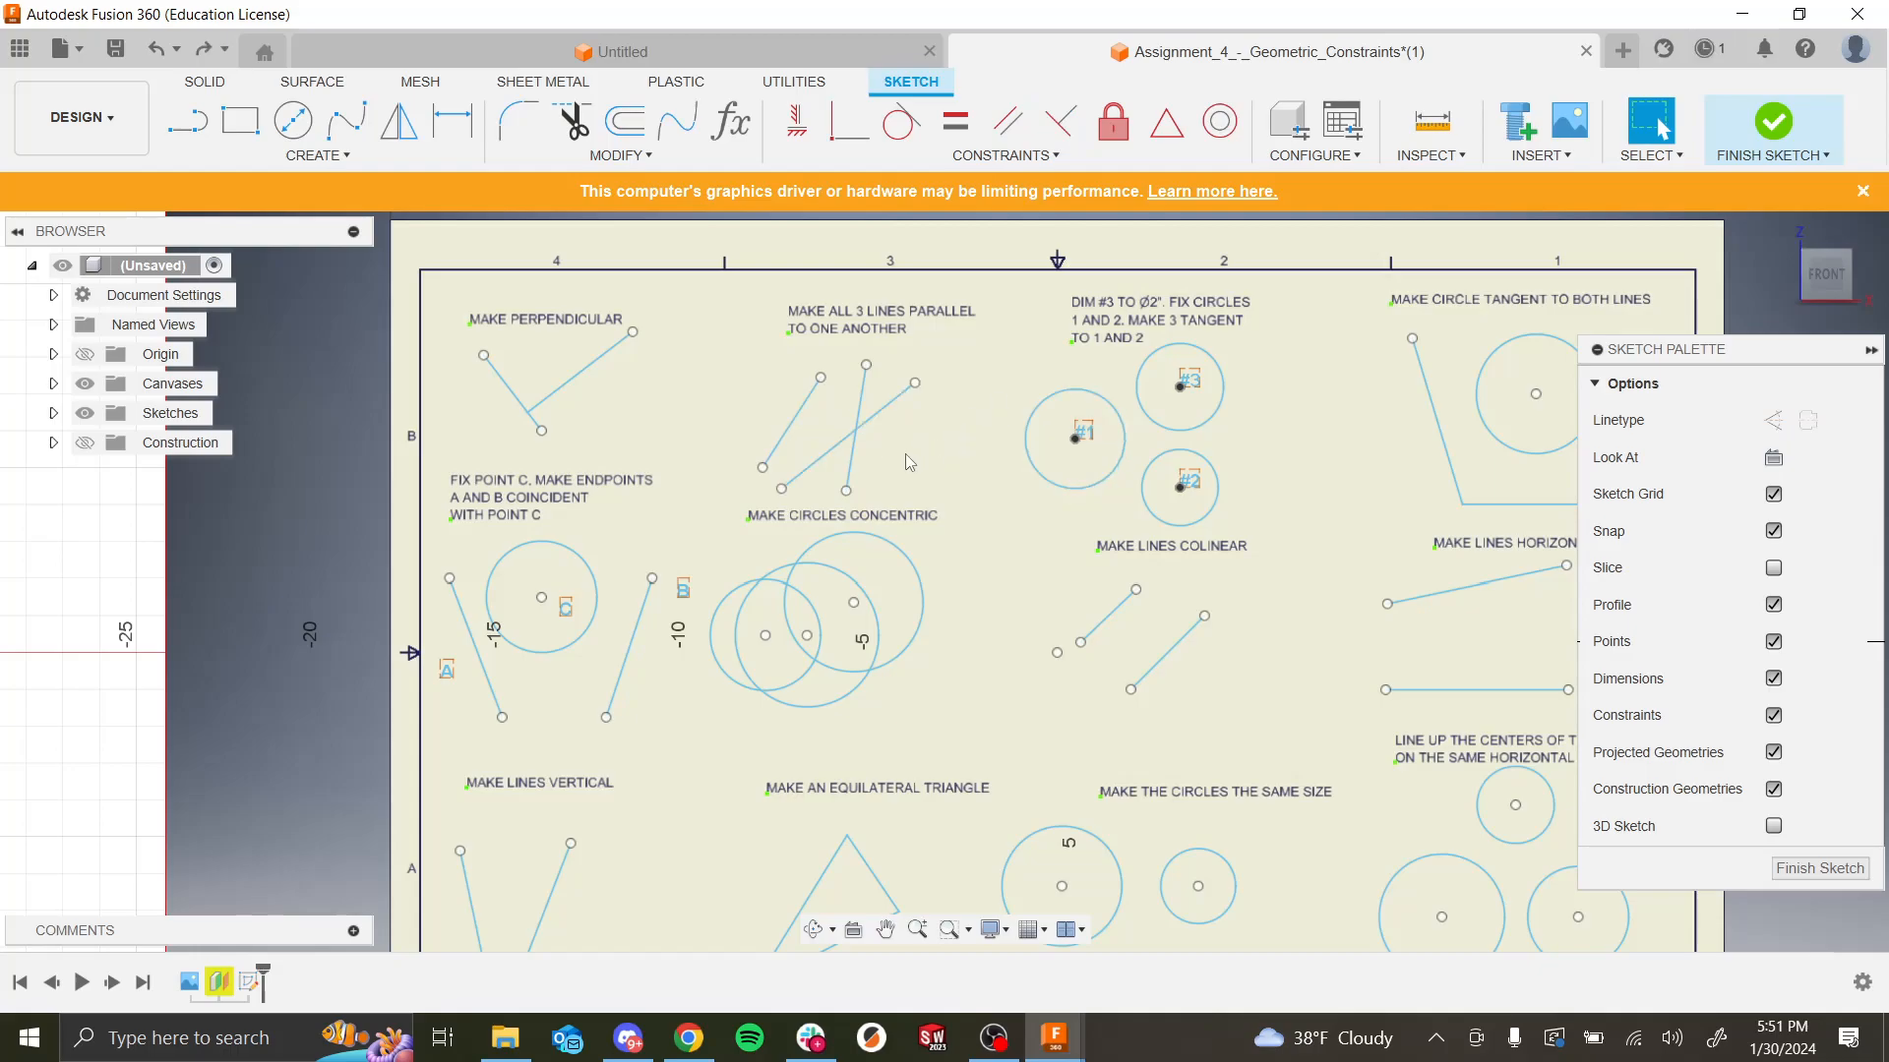
Step: Apply Parallel constraints to all three lines in the parallel exercise and move the overlapping lines apart
click(1016, 122)
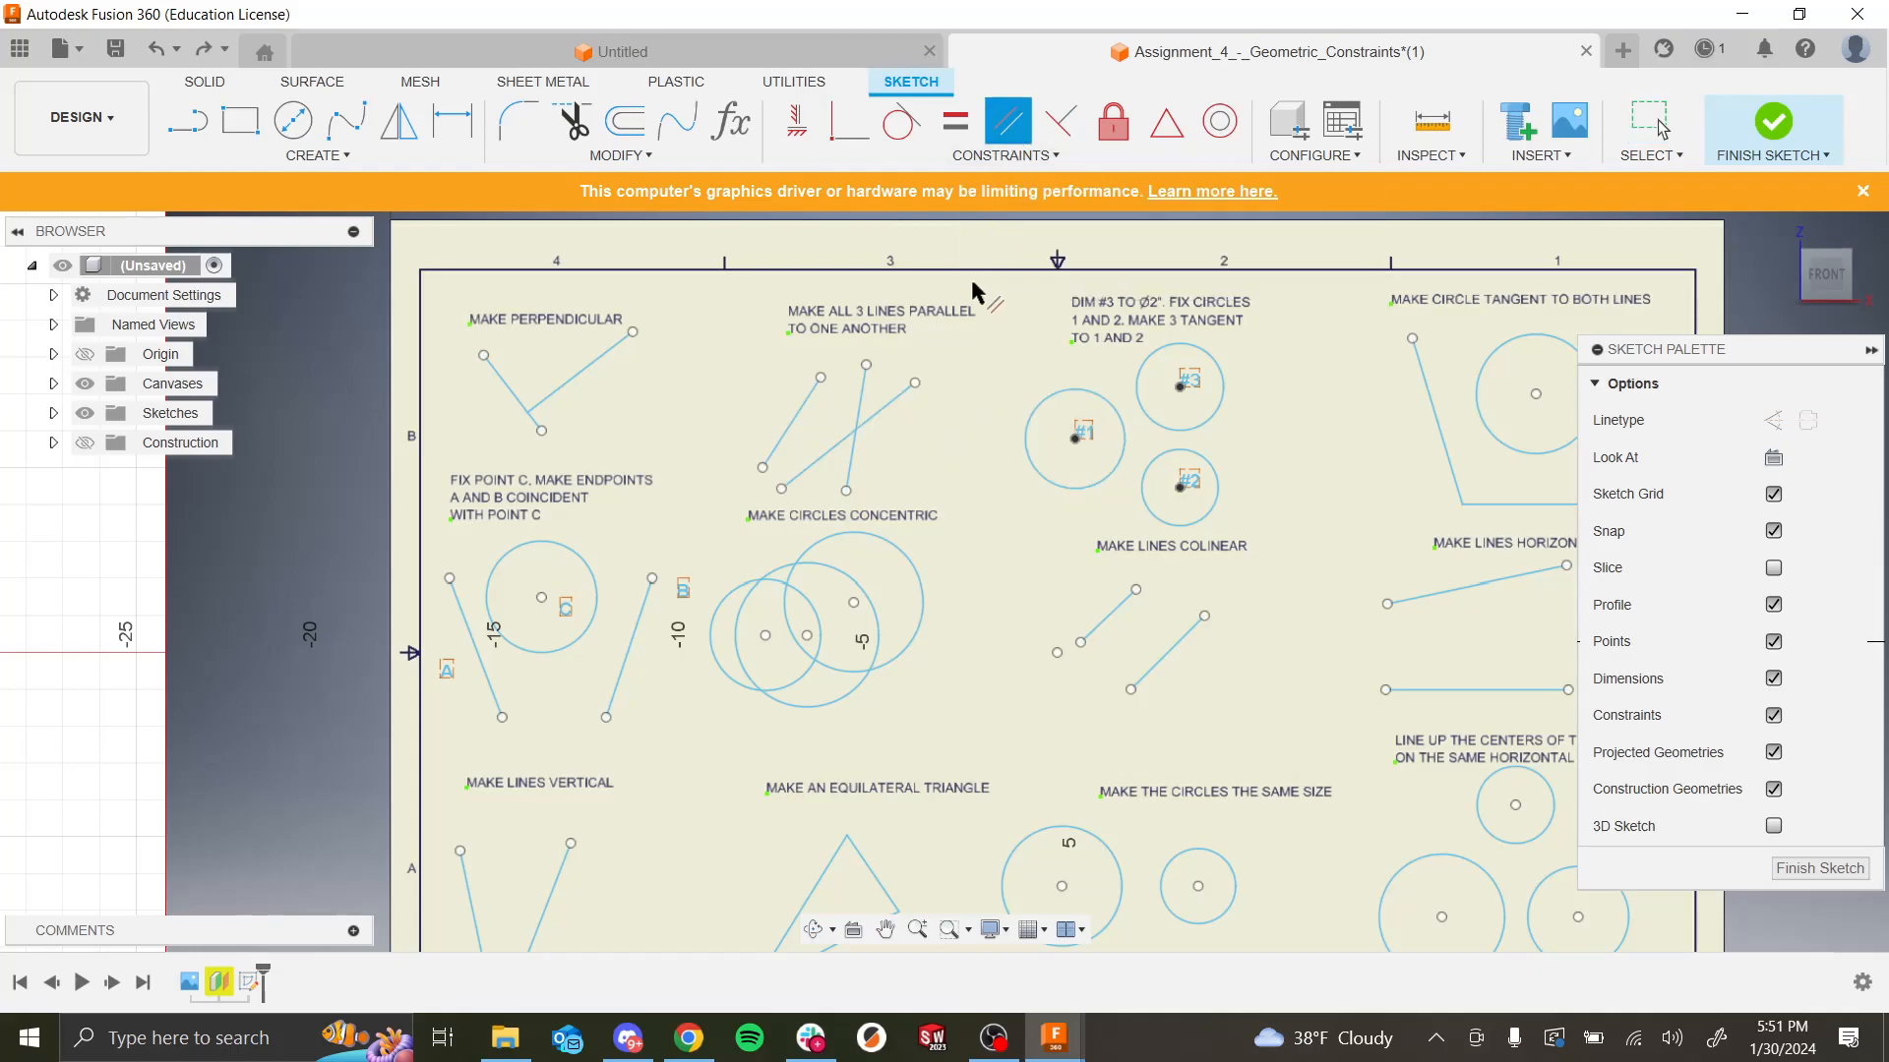
click(892, 401)
click(863, 397)
click(852, 442)
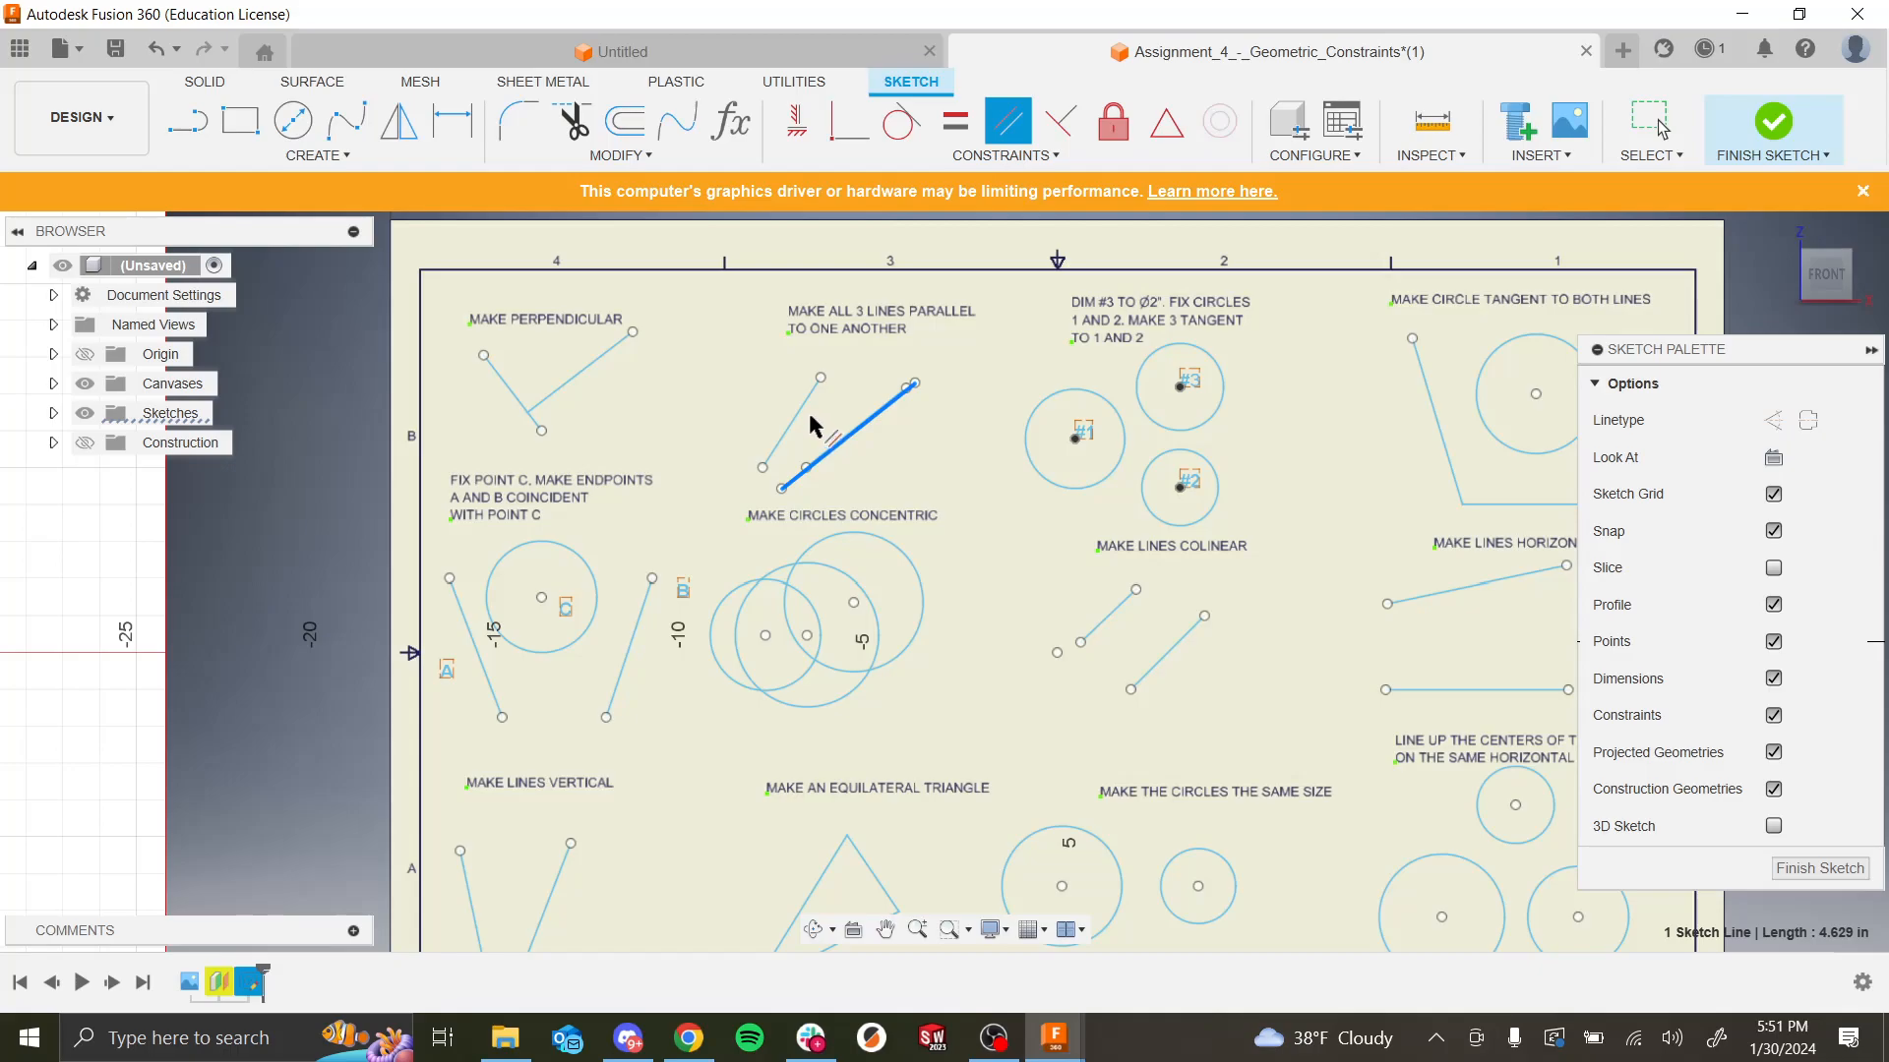
click(792, 421)
key(Escape)
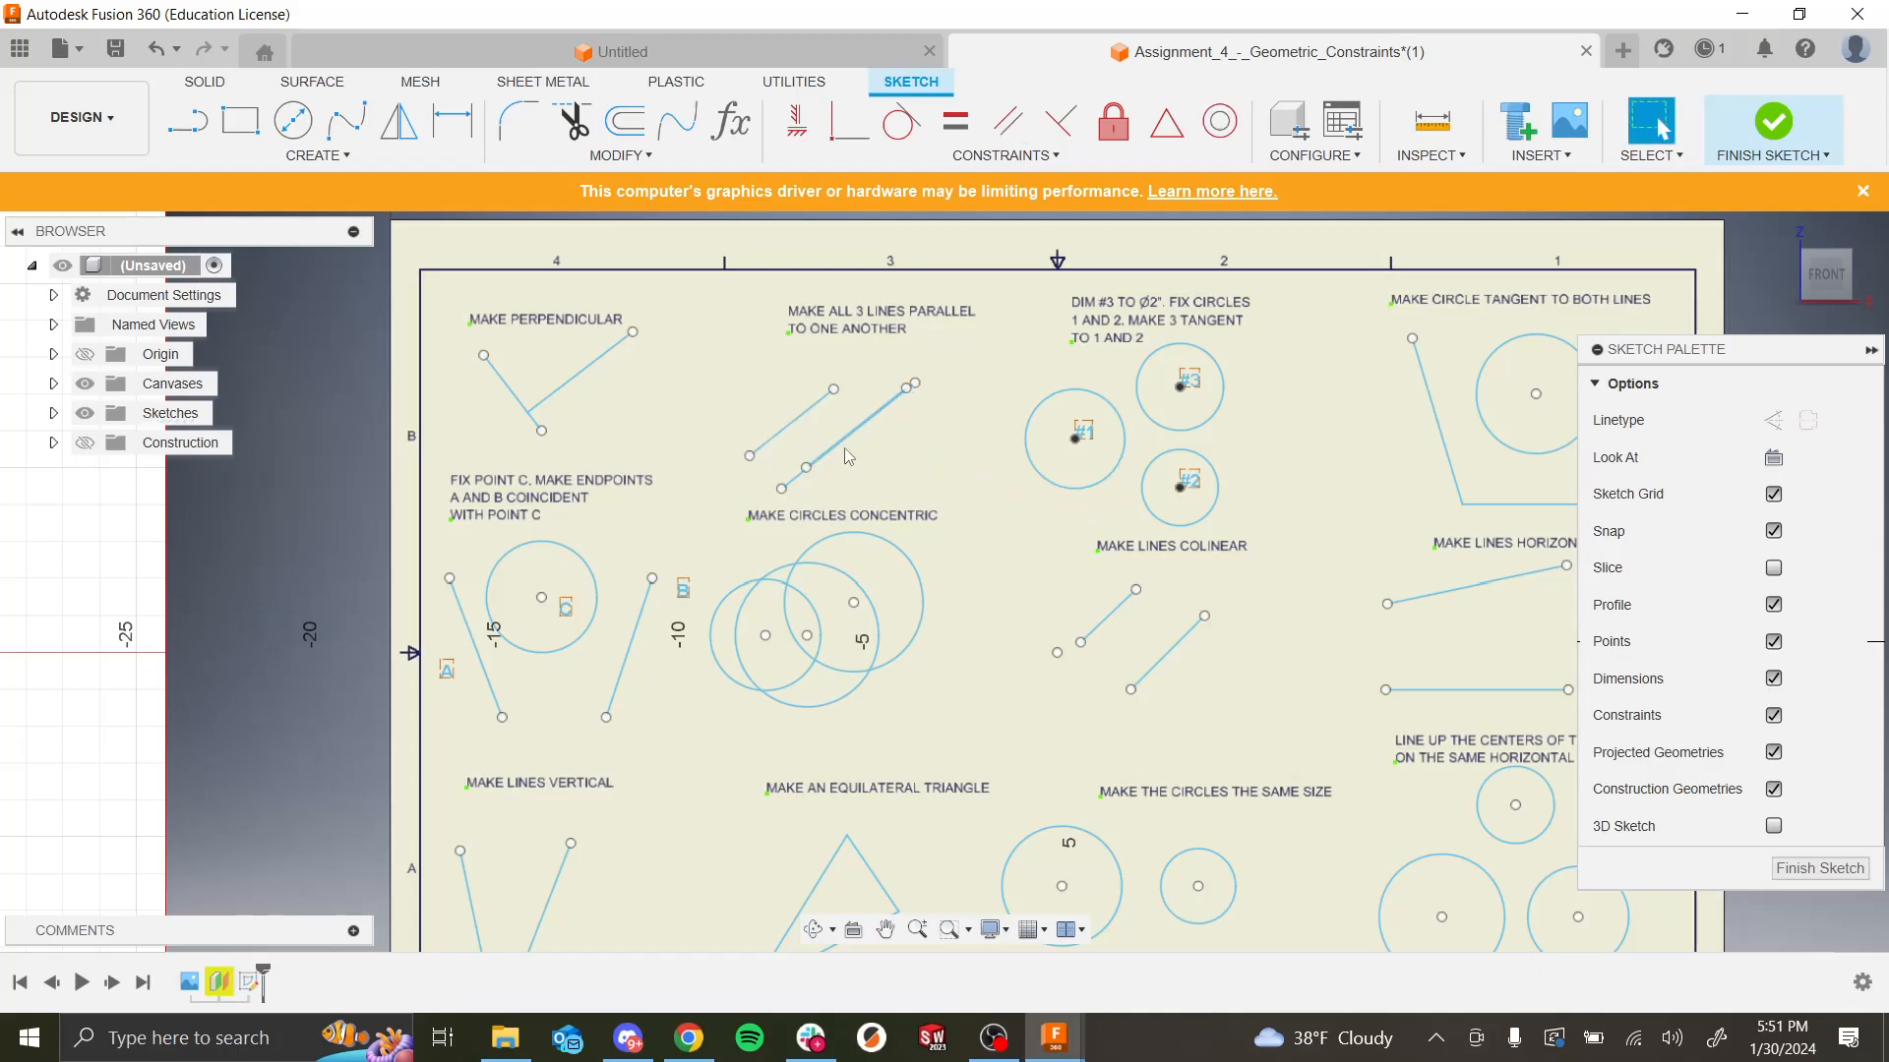
drag(841, 447, 905, 446)
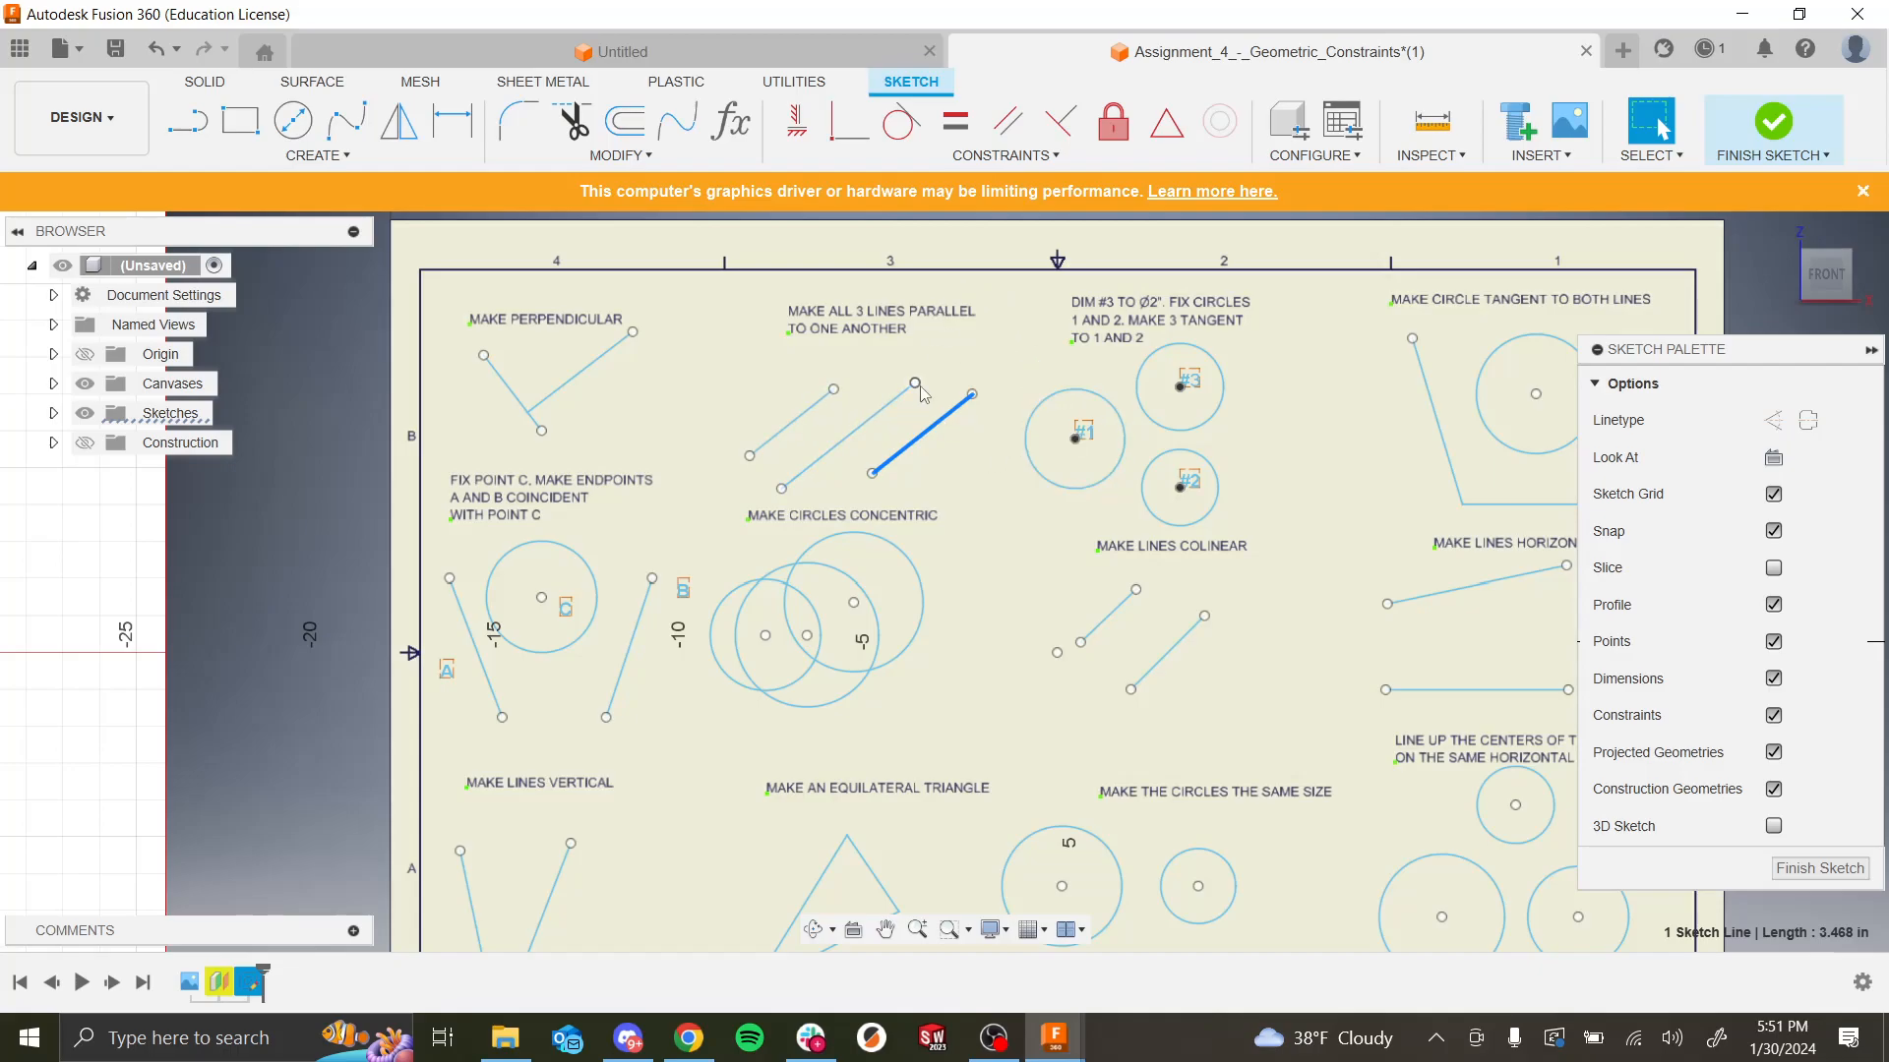
drag(913, 384, 933, 381)
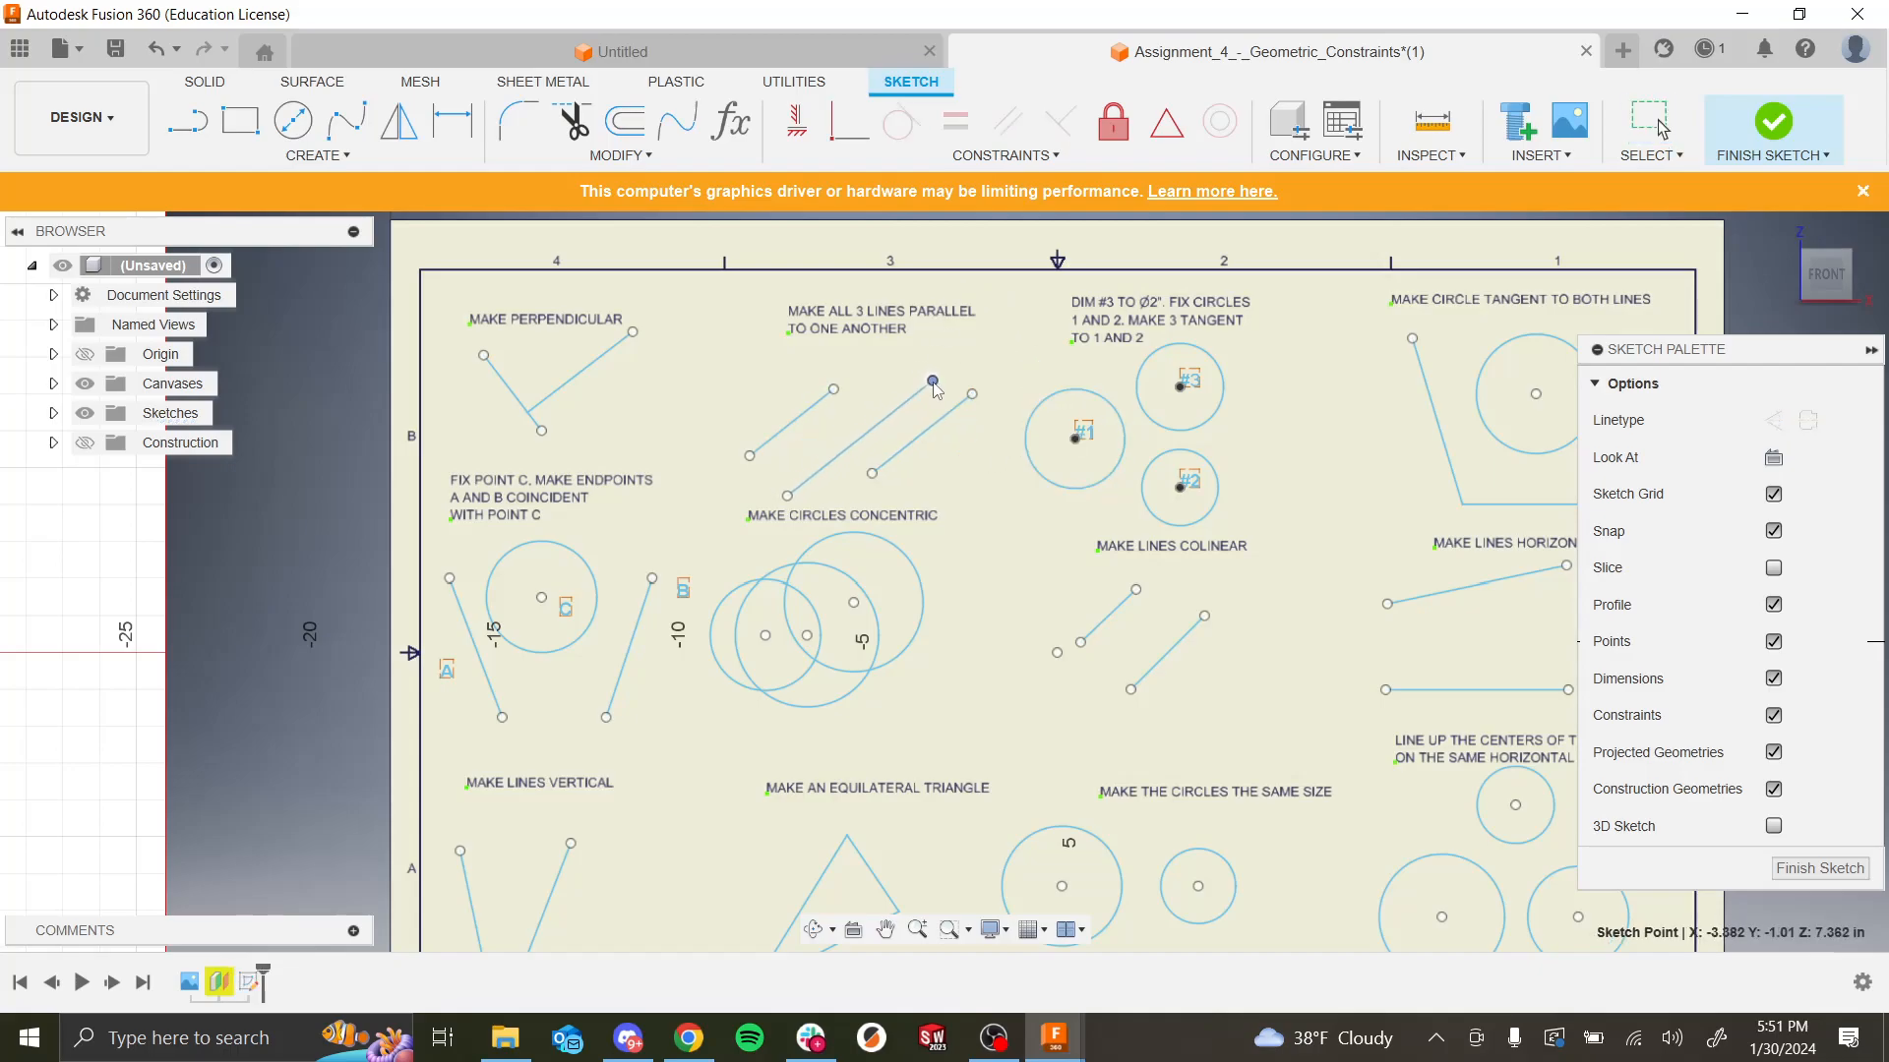
Step: Fix the lower endpoint of the middle parallel line and swing its upper endpoint to a steeper, shorter position
click(787, 496)
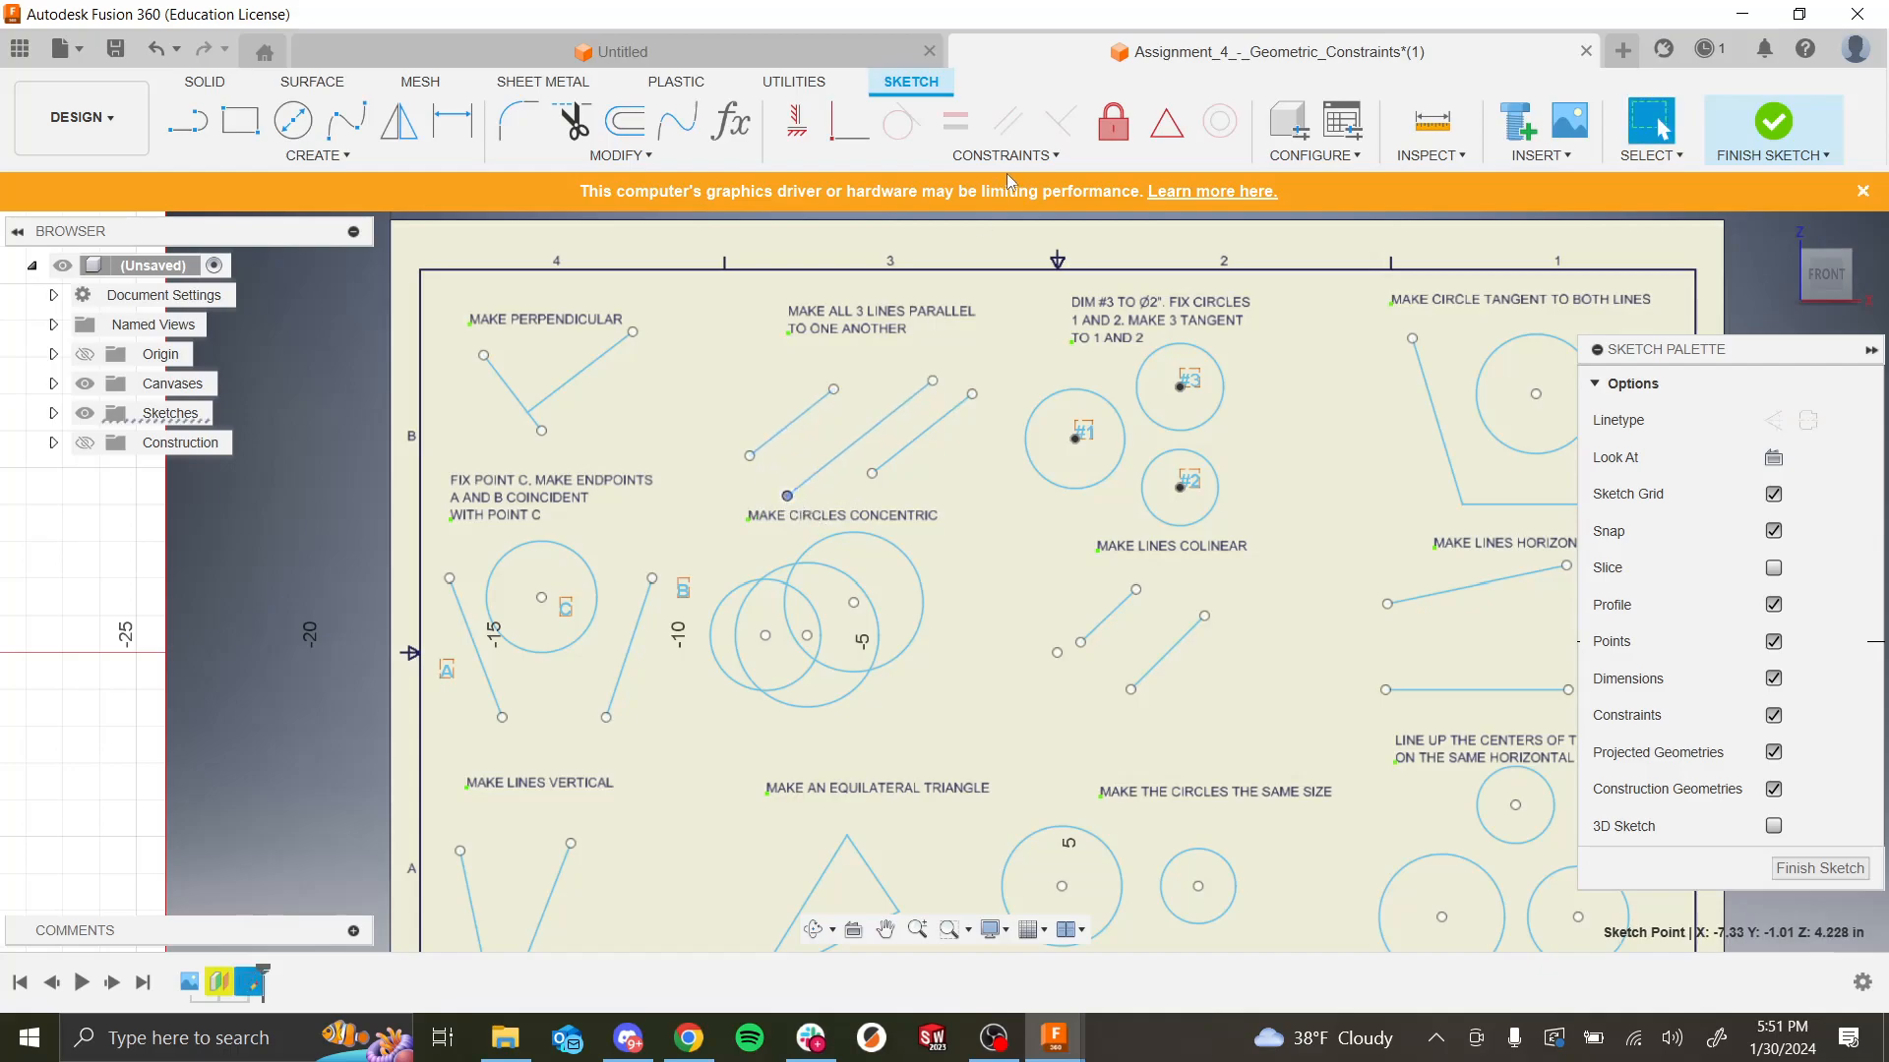
click(1100, 136)
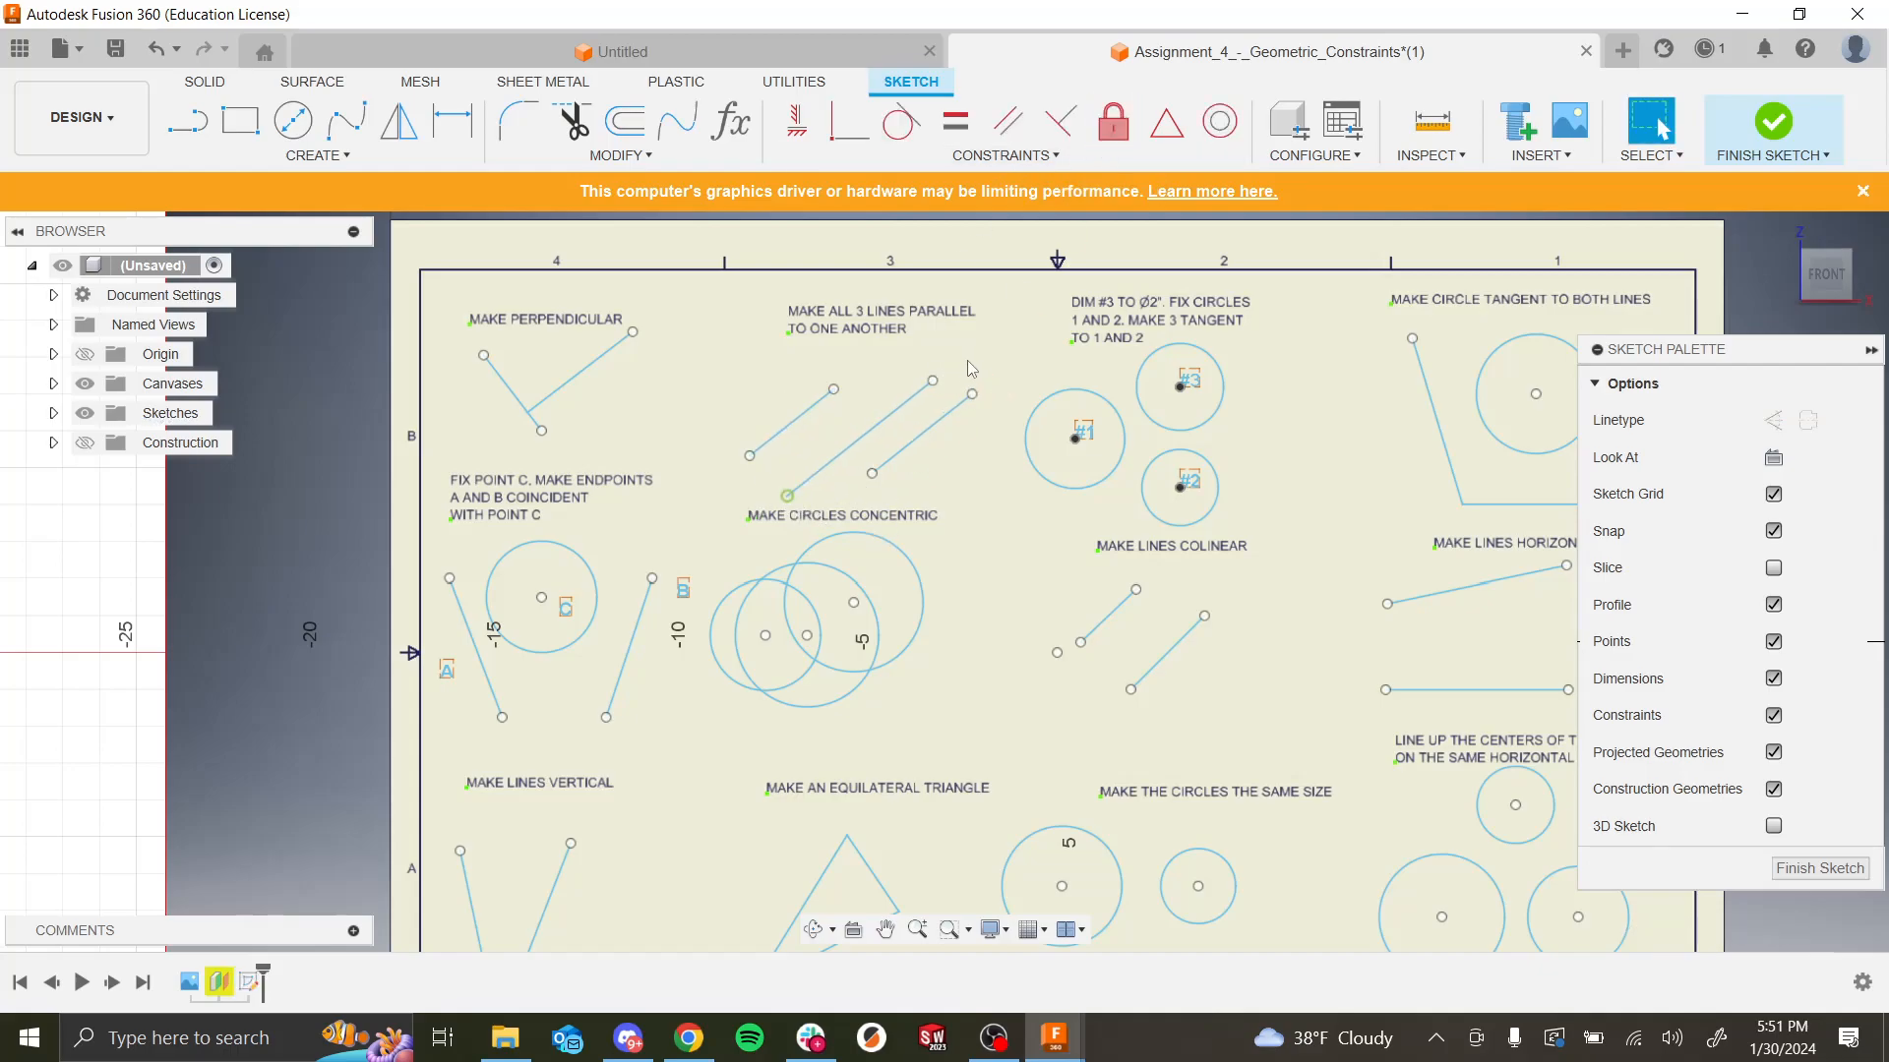
drag(933, 381, 884, 409)
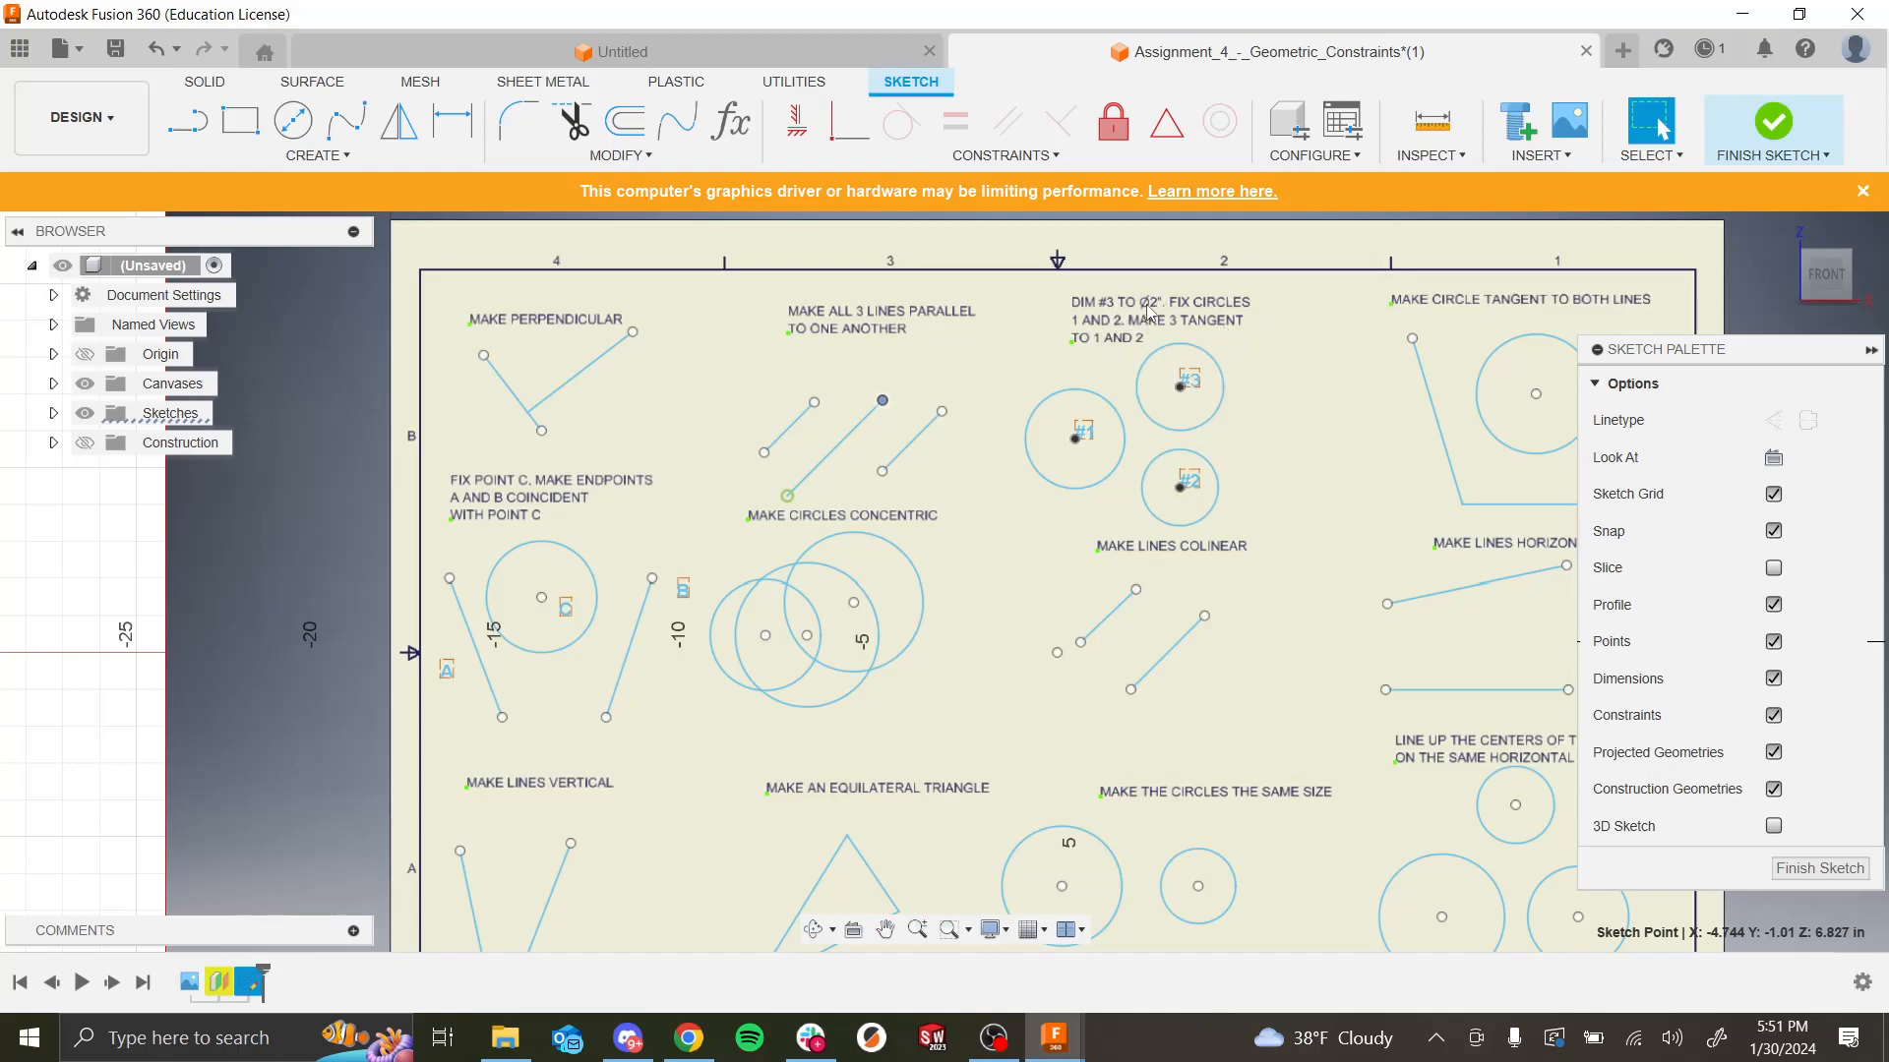
key(d)
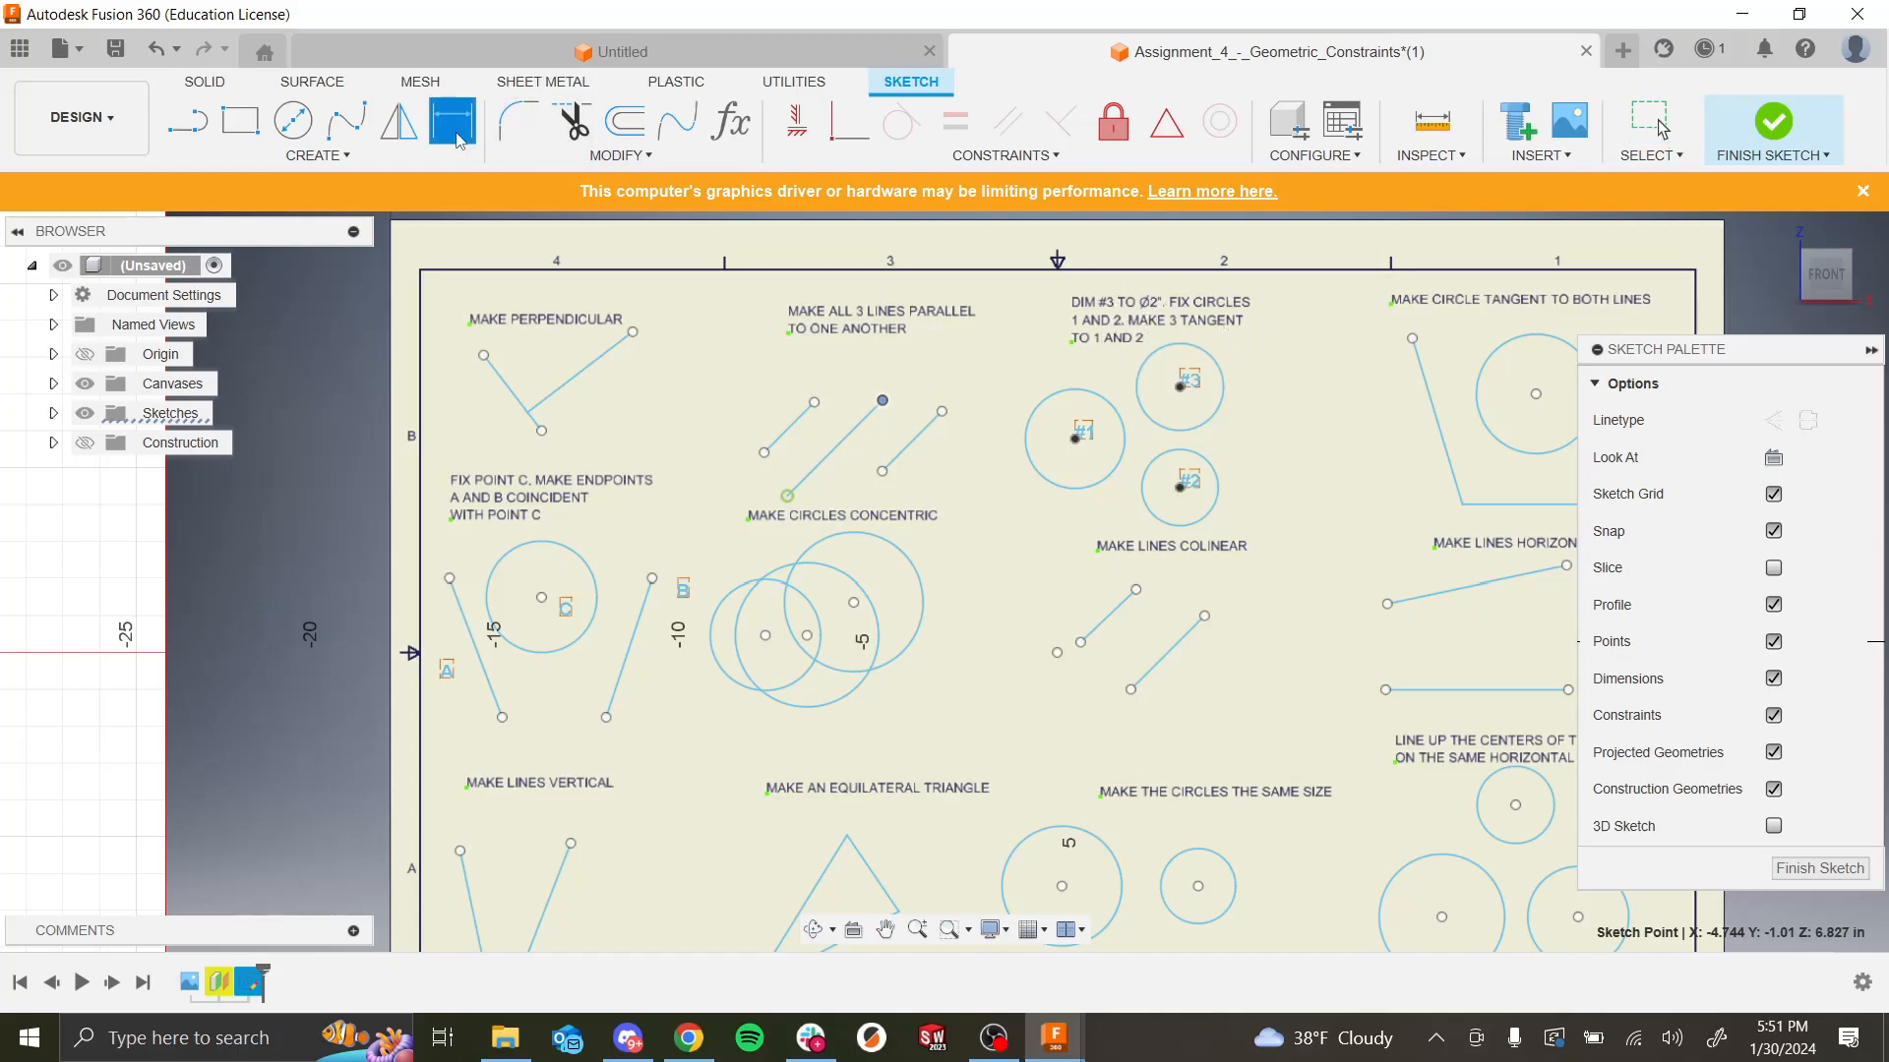
click(1219, 391)
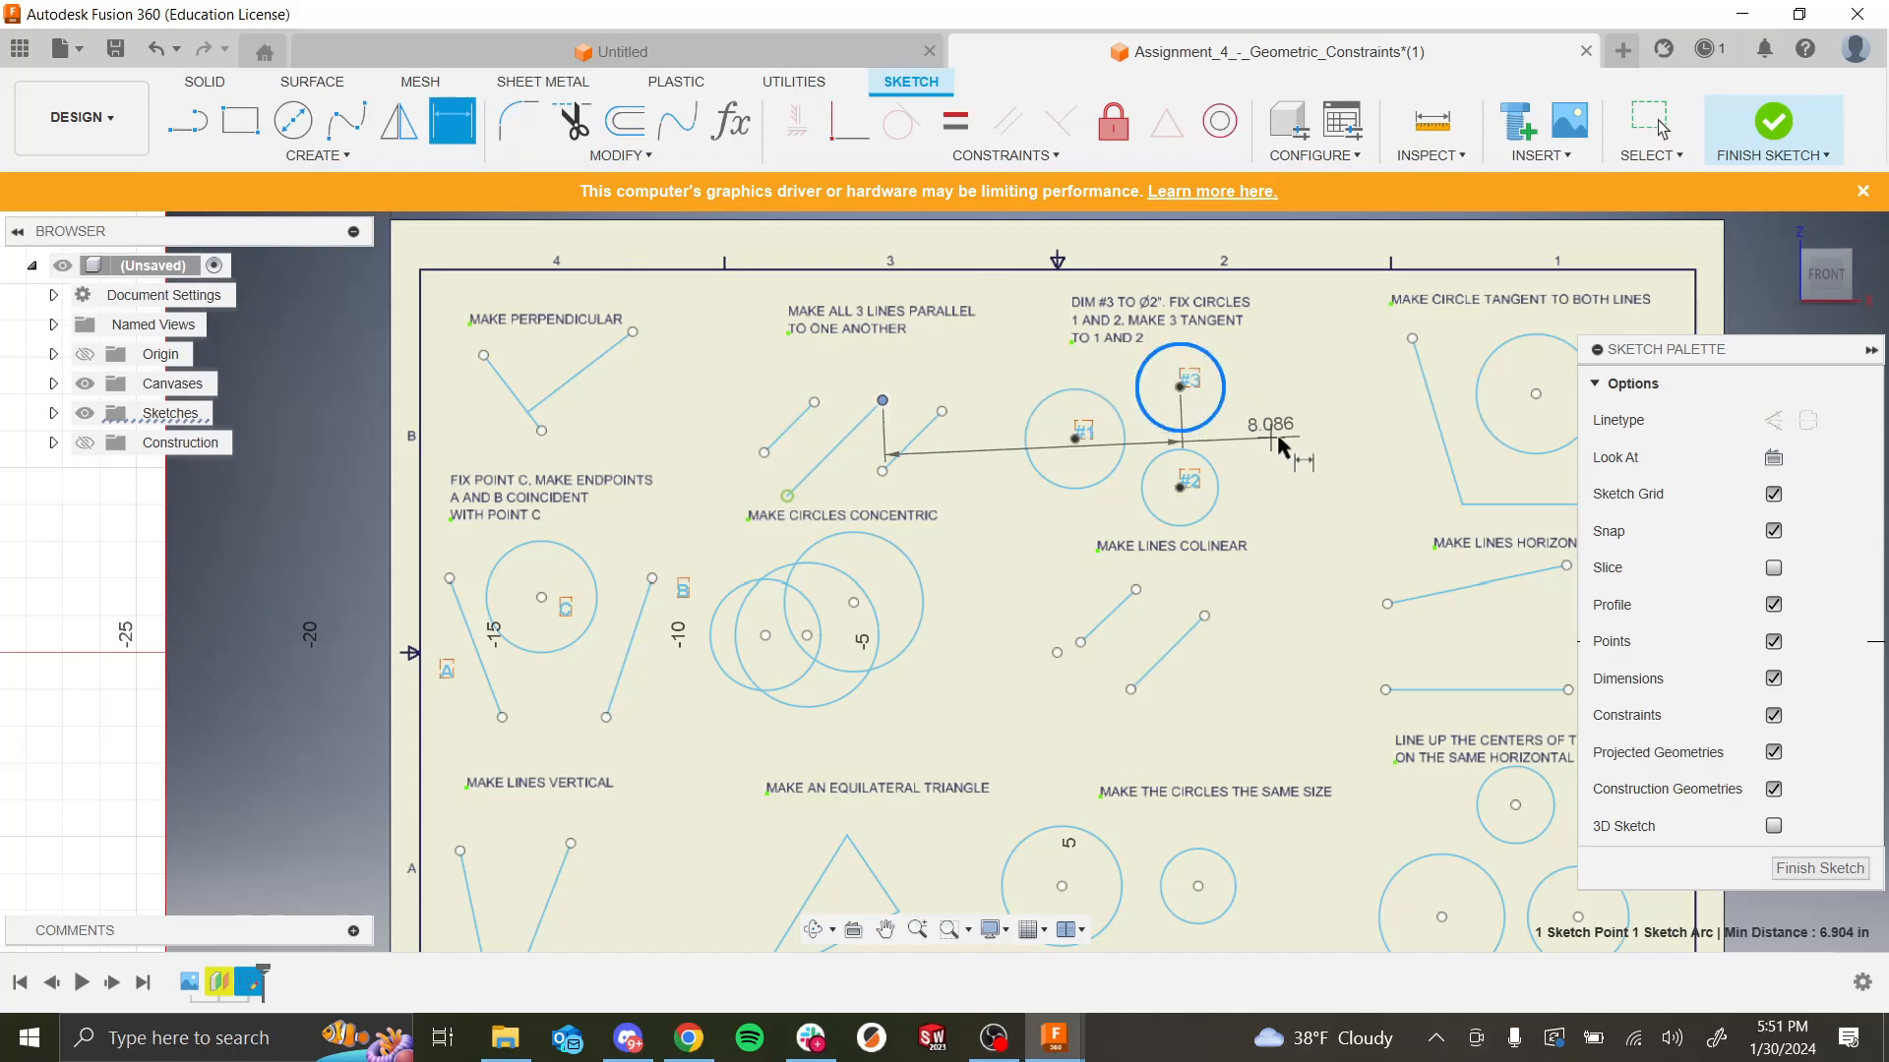
key(Escape)
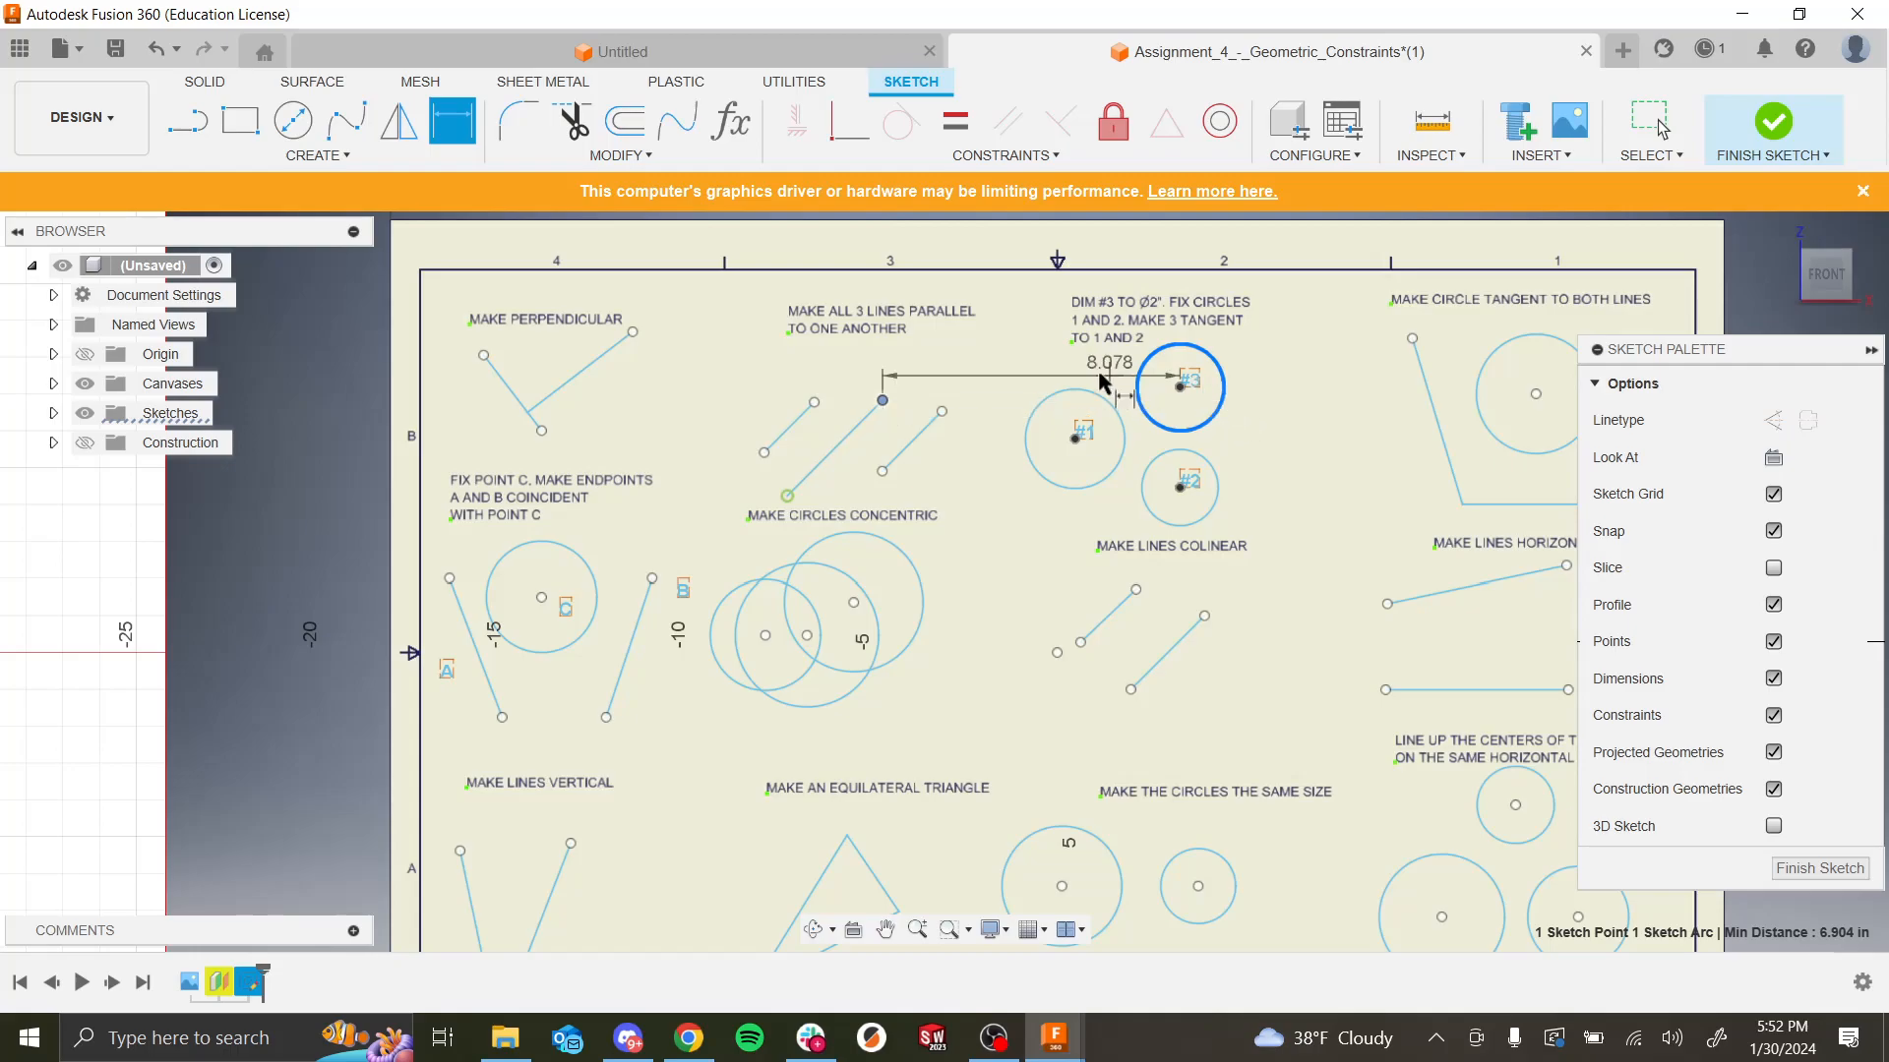
Step: Dimension the diameter of circle #3 to 2 in
key(d)
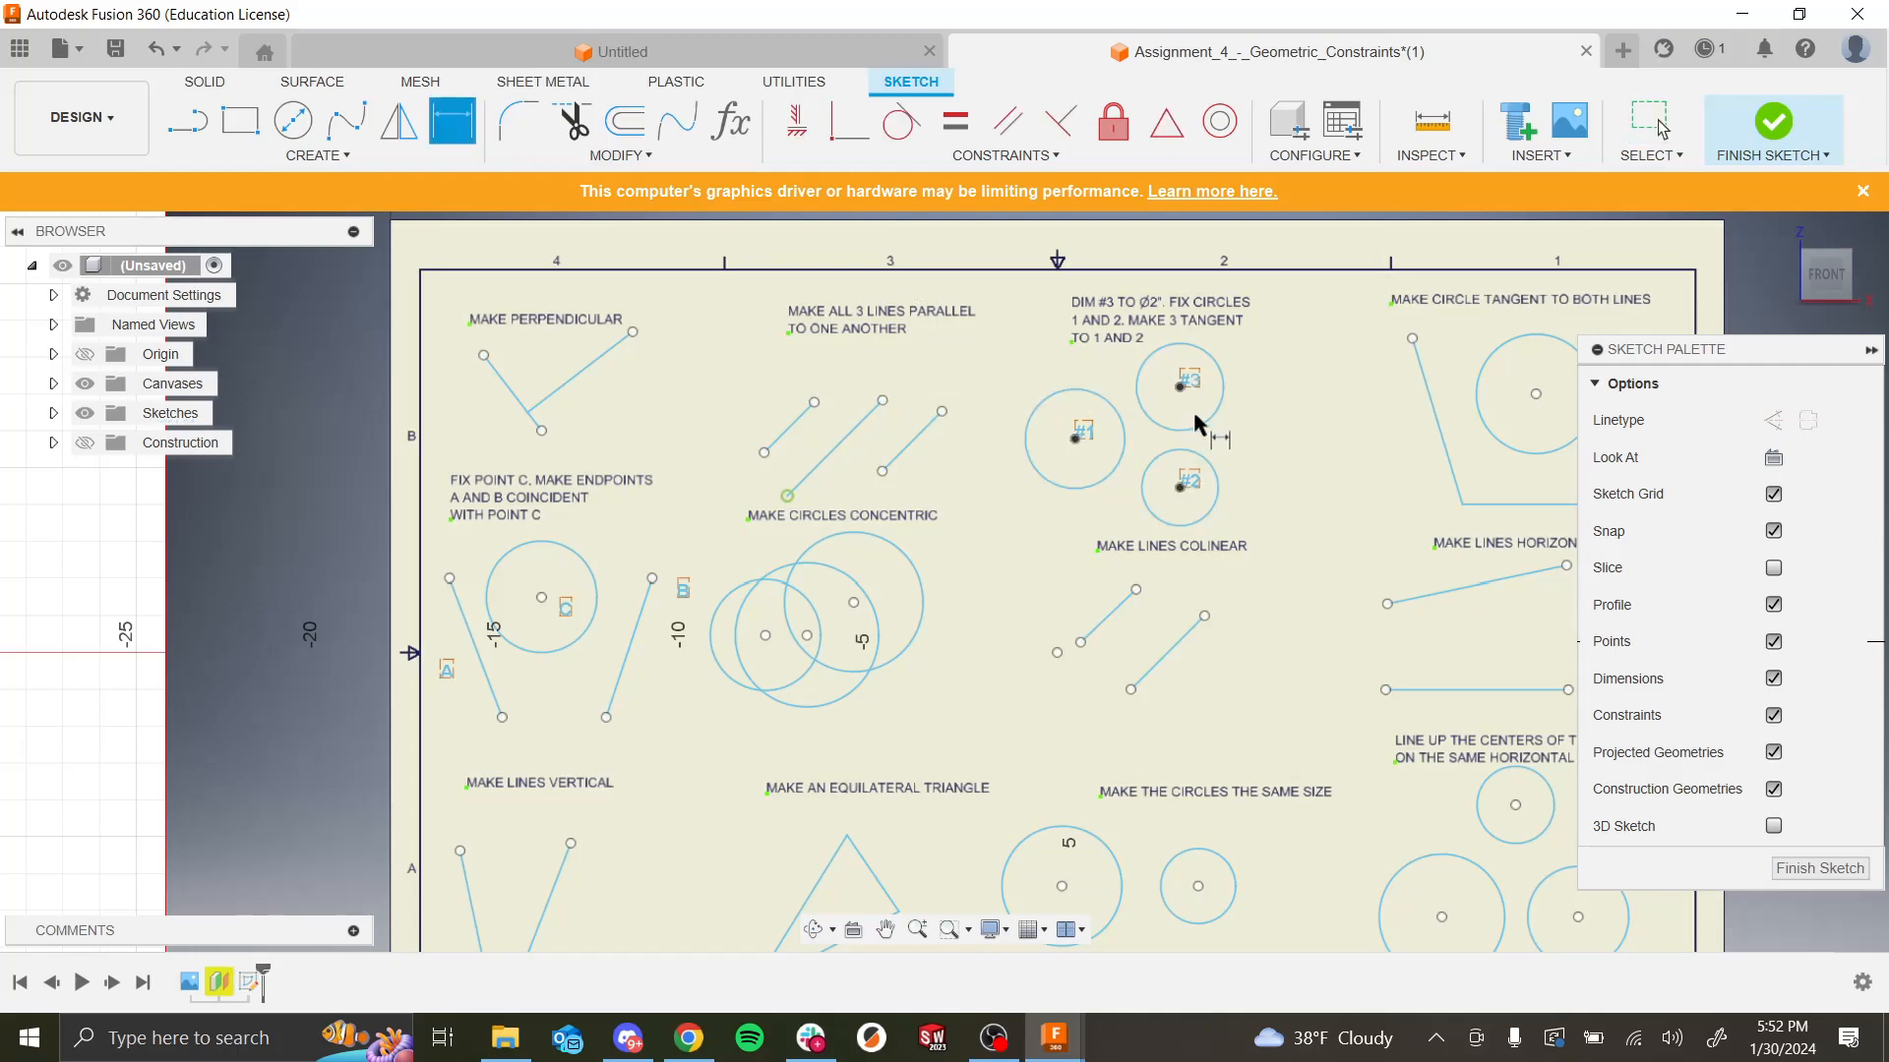
click(1217, 425)
click(1303, 373)
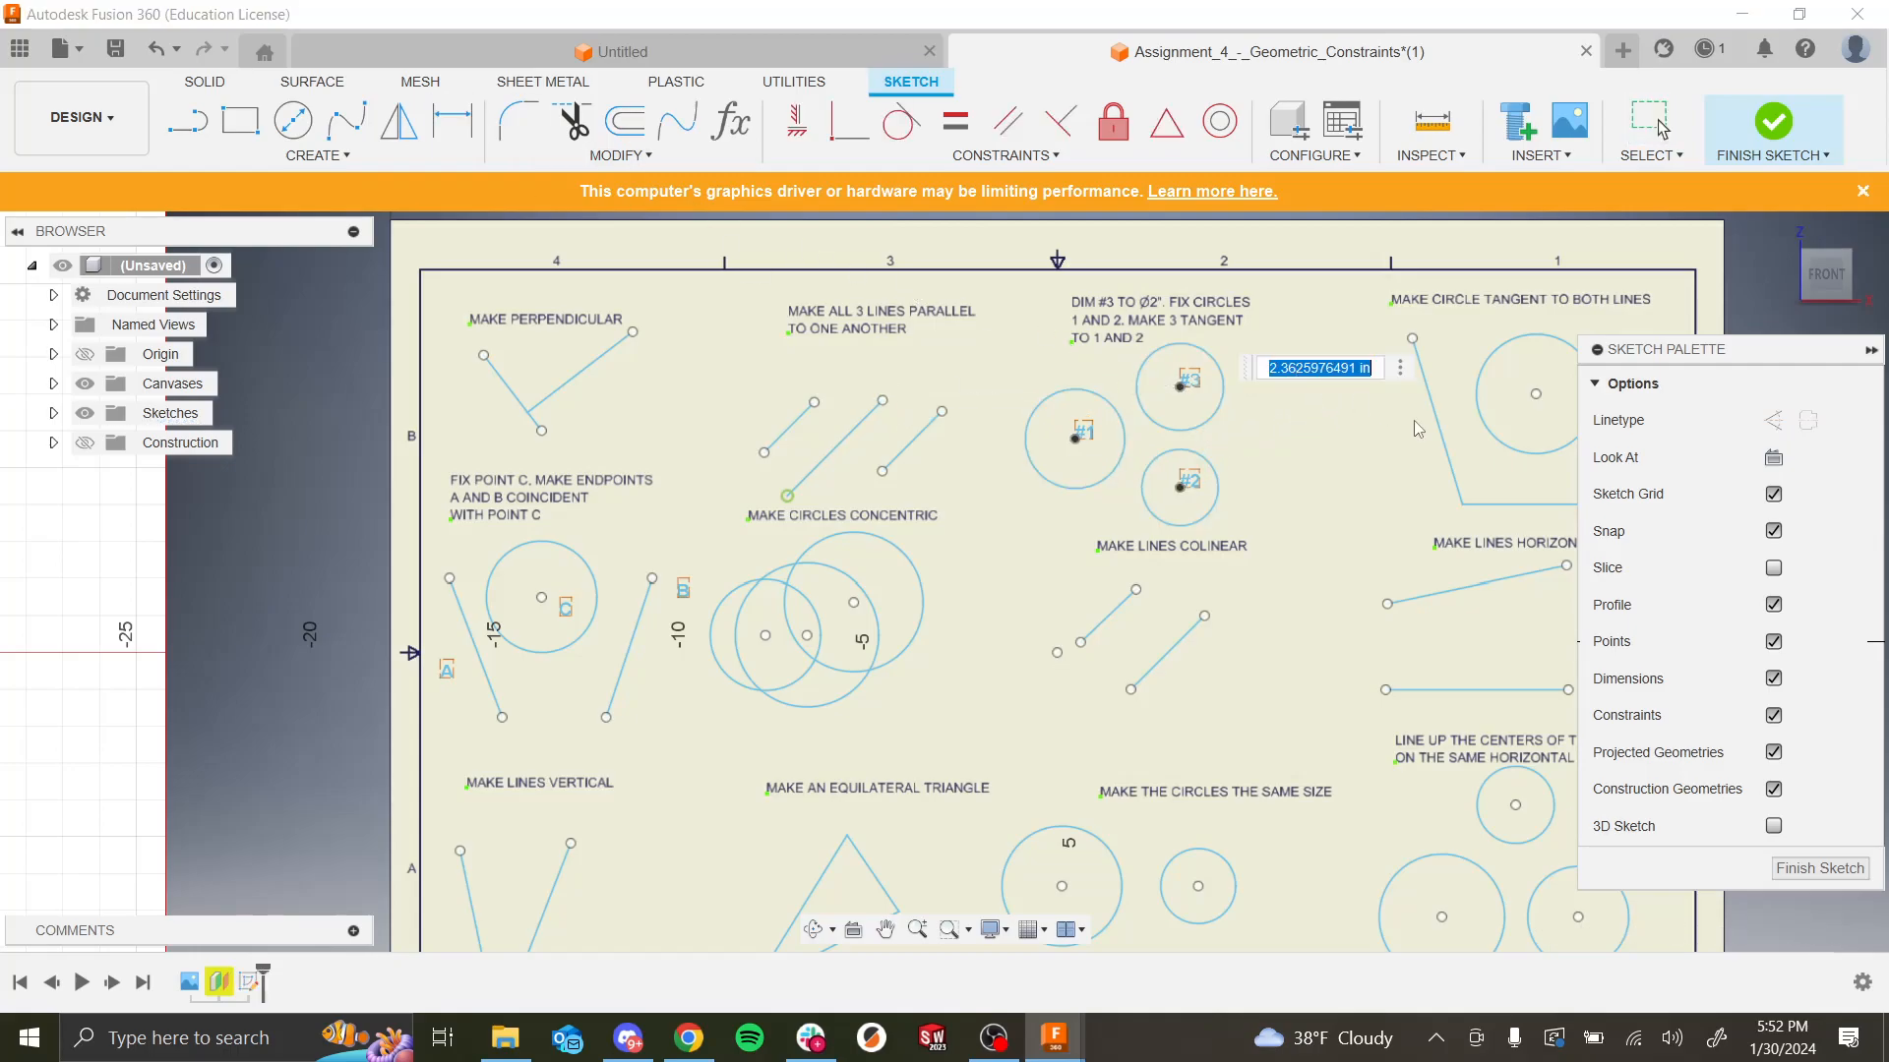
text(2)
key(Return)
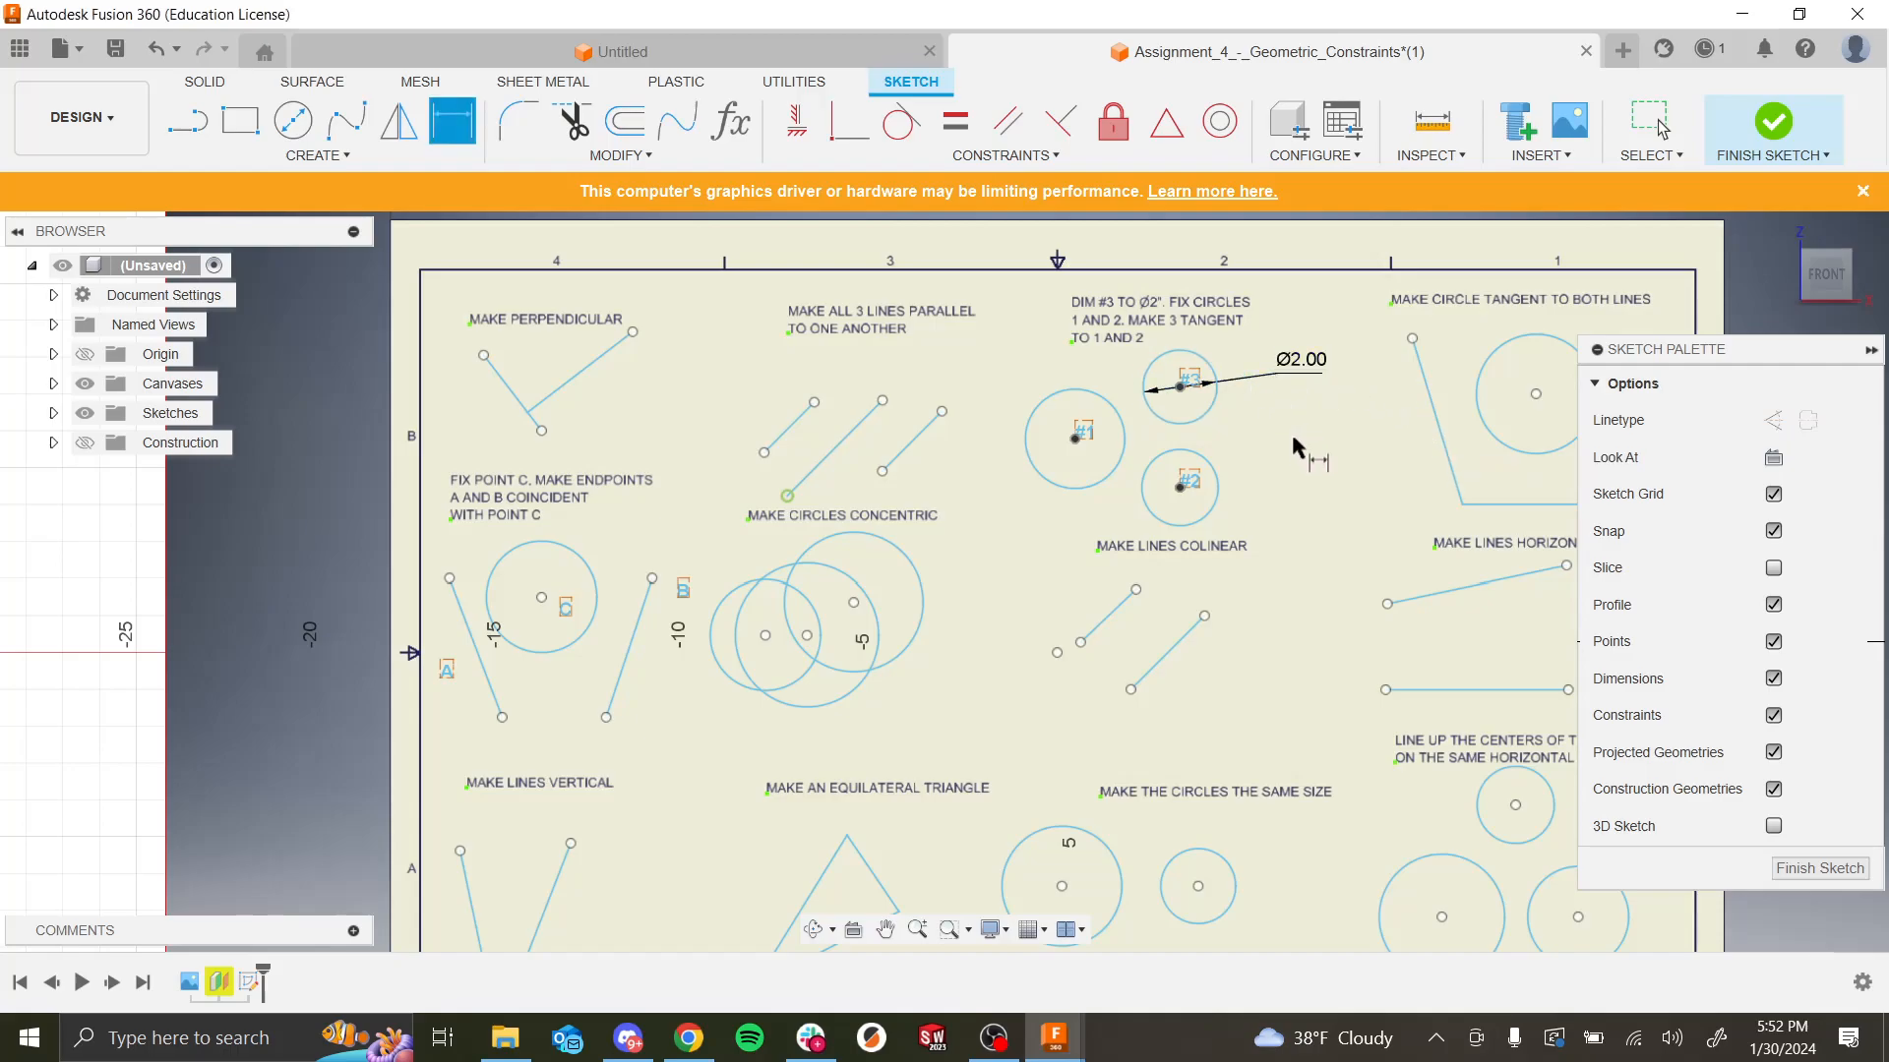
key(Escape)
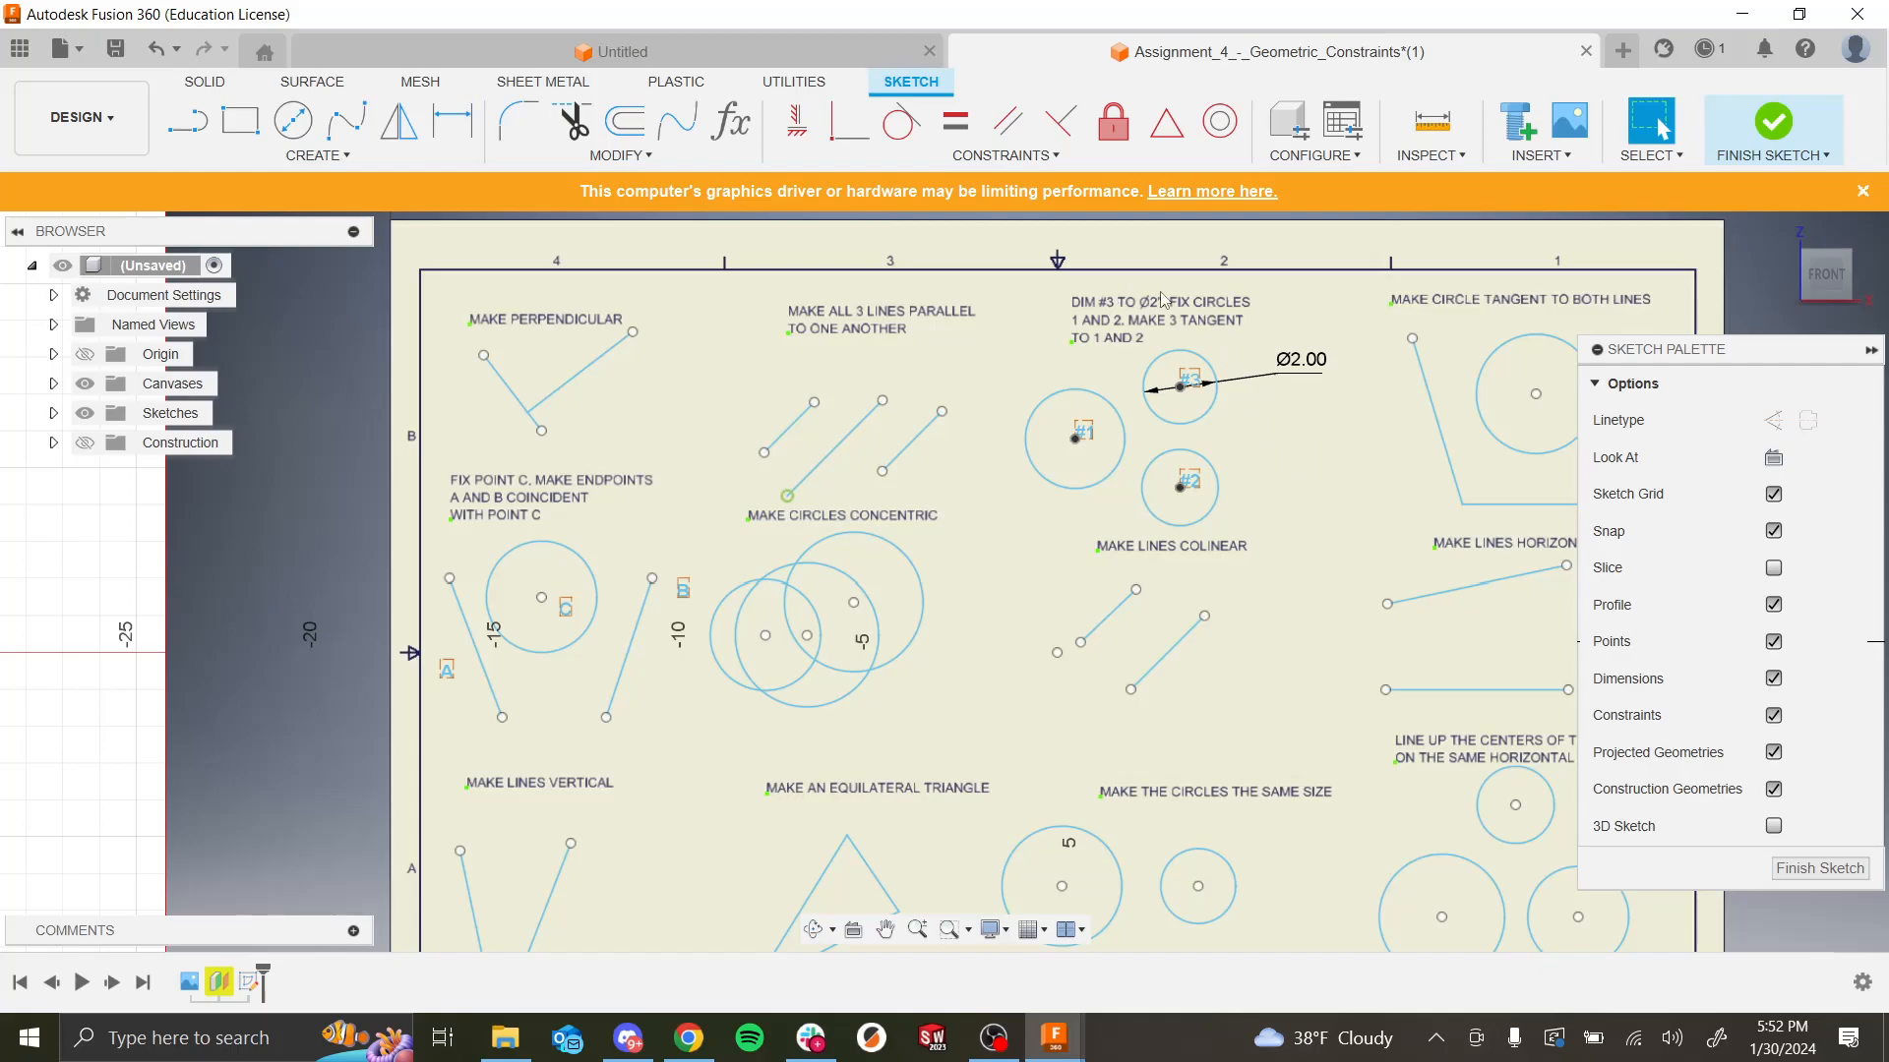
Step: Fix circles #1 and #2 in place with the Fix/UnFix constraint
click(1124, 440)
ctrl+click(1161, 481)
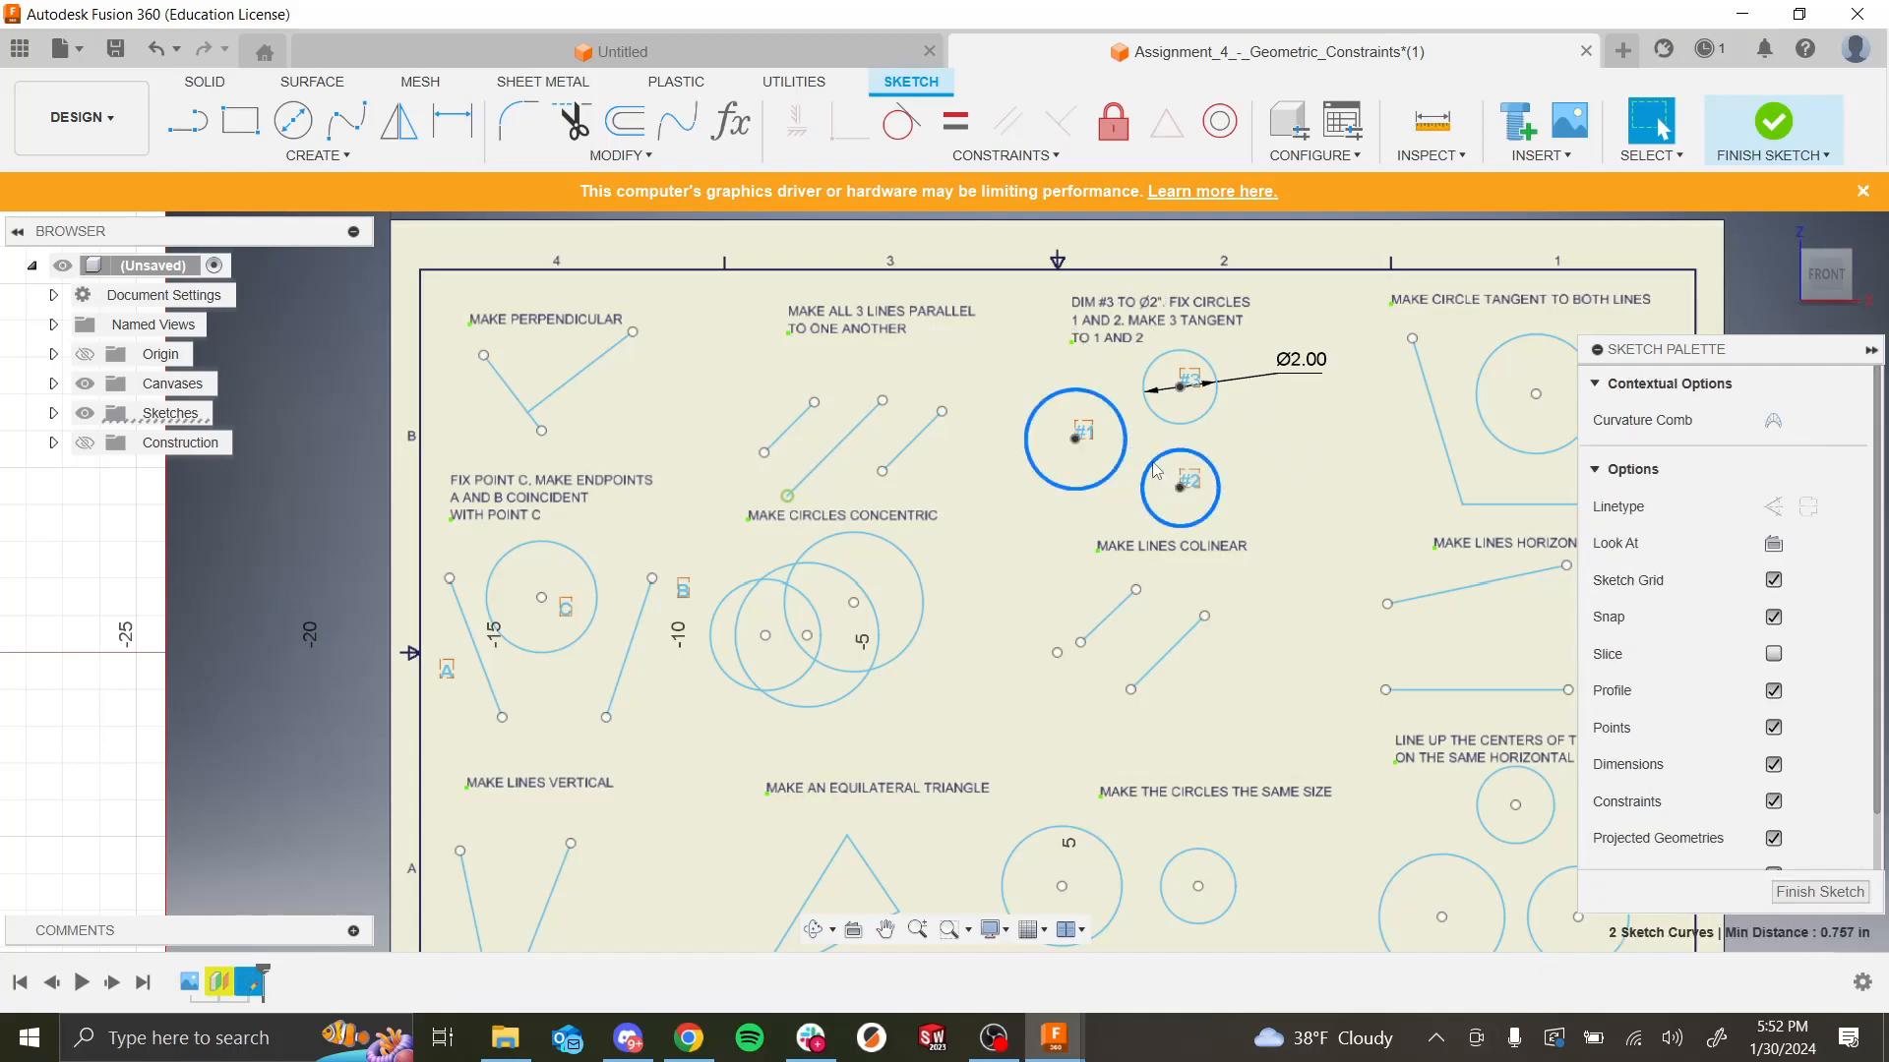
click(1123, 123)
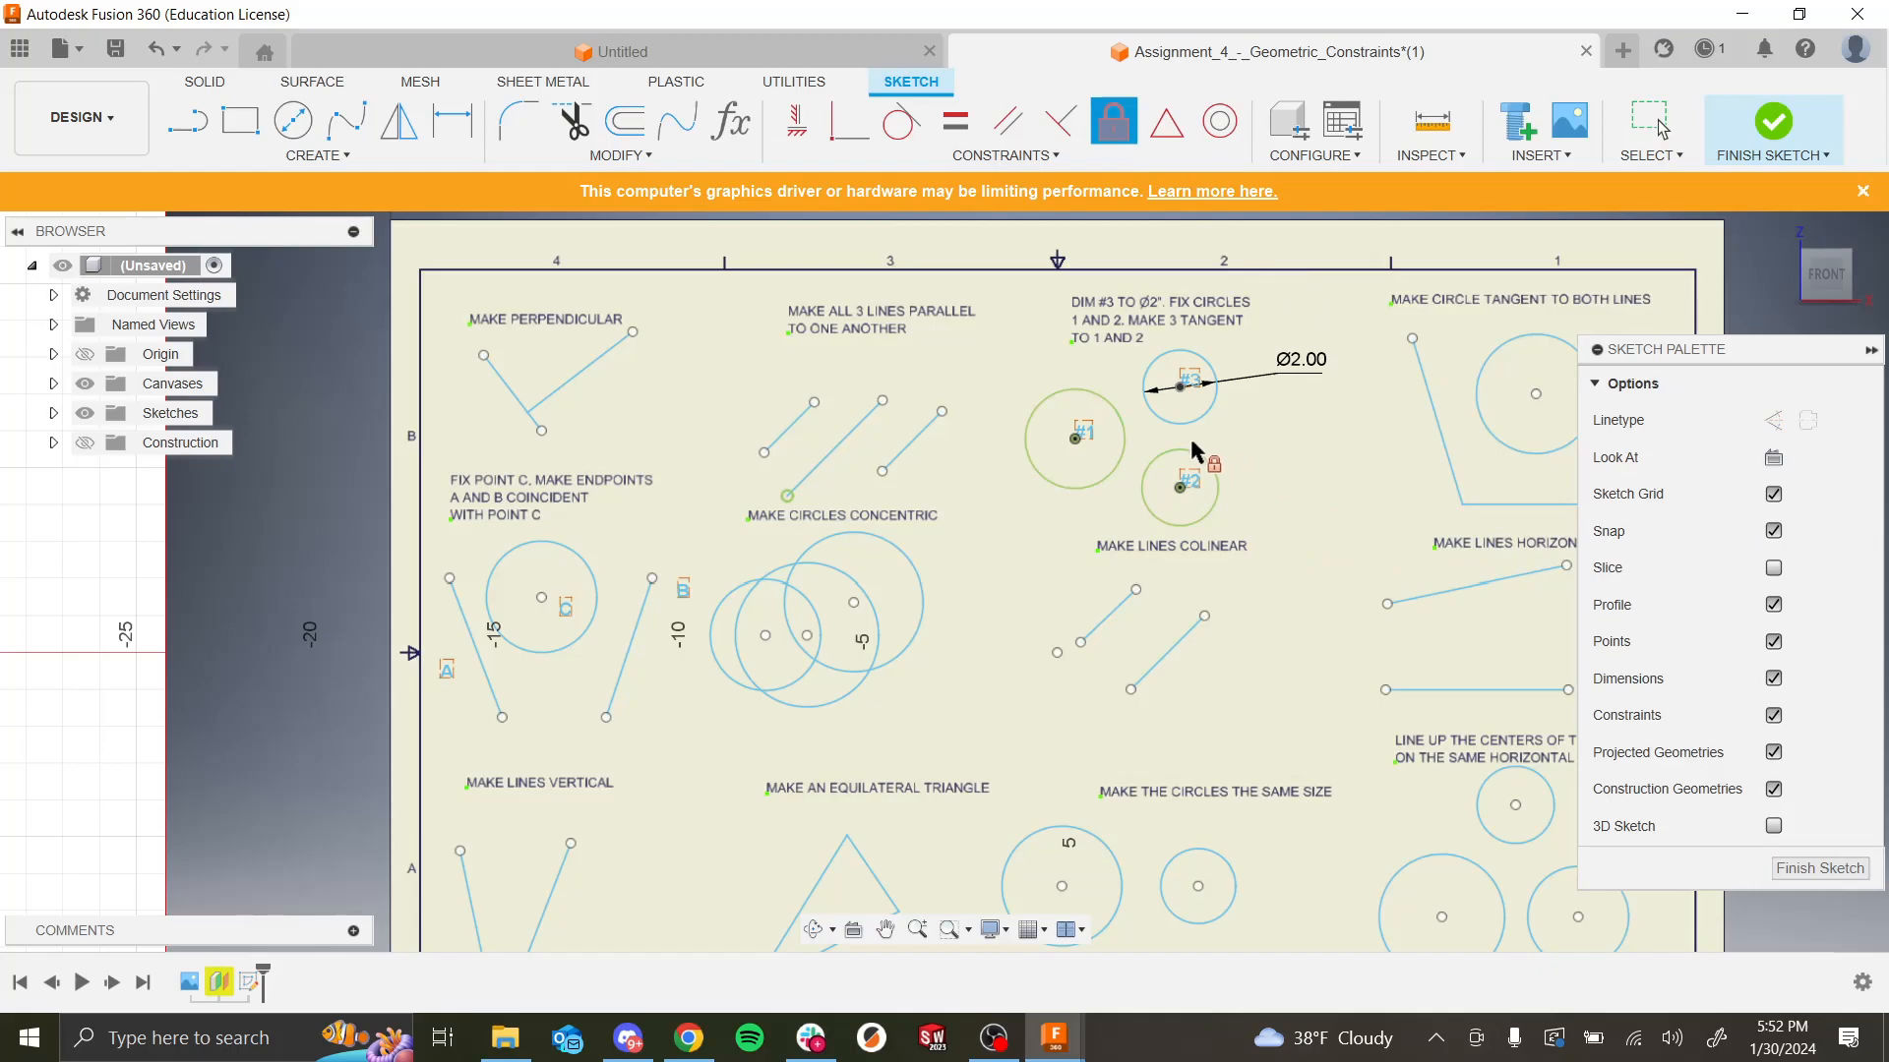
key(Escape)
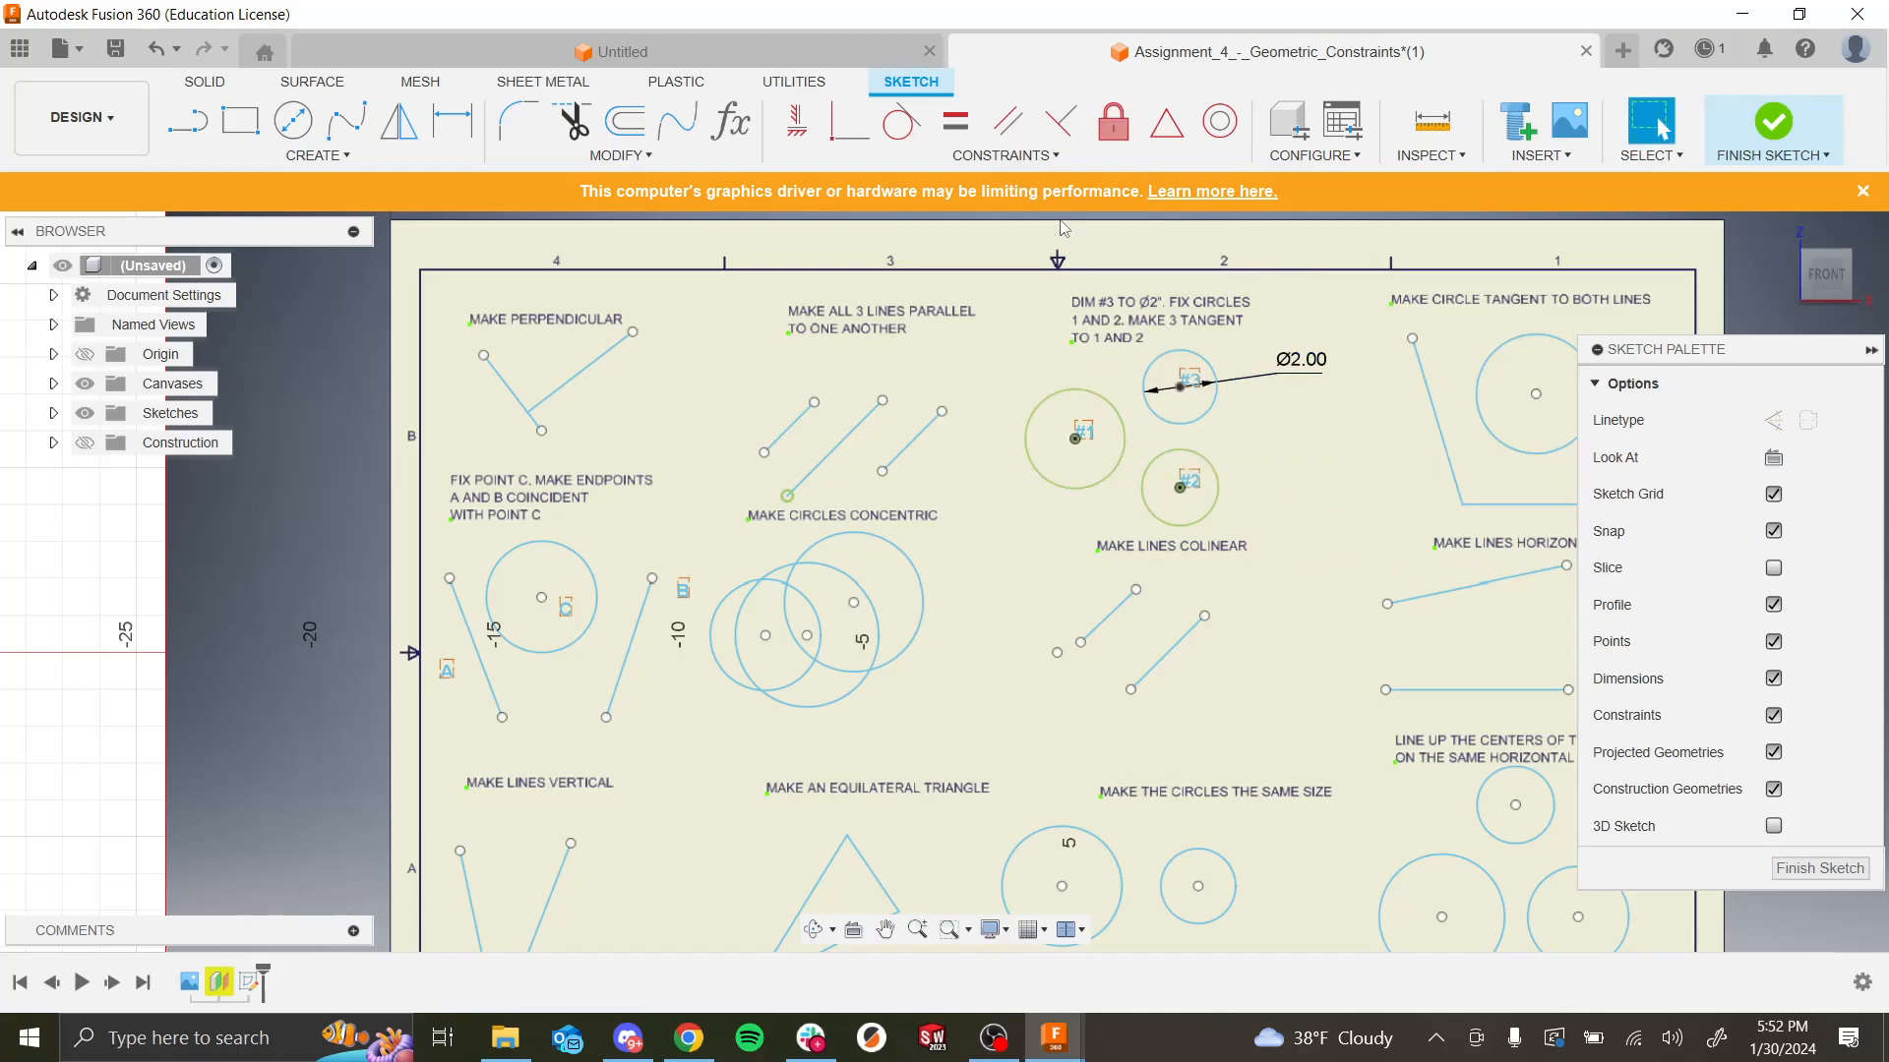
Step: Make circle #3 tangent to both circle #1 and circle #2
click(888, 132)
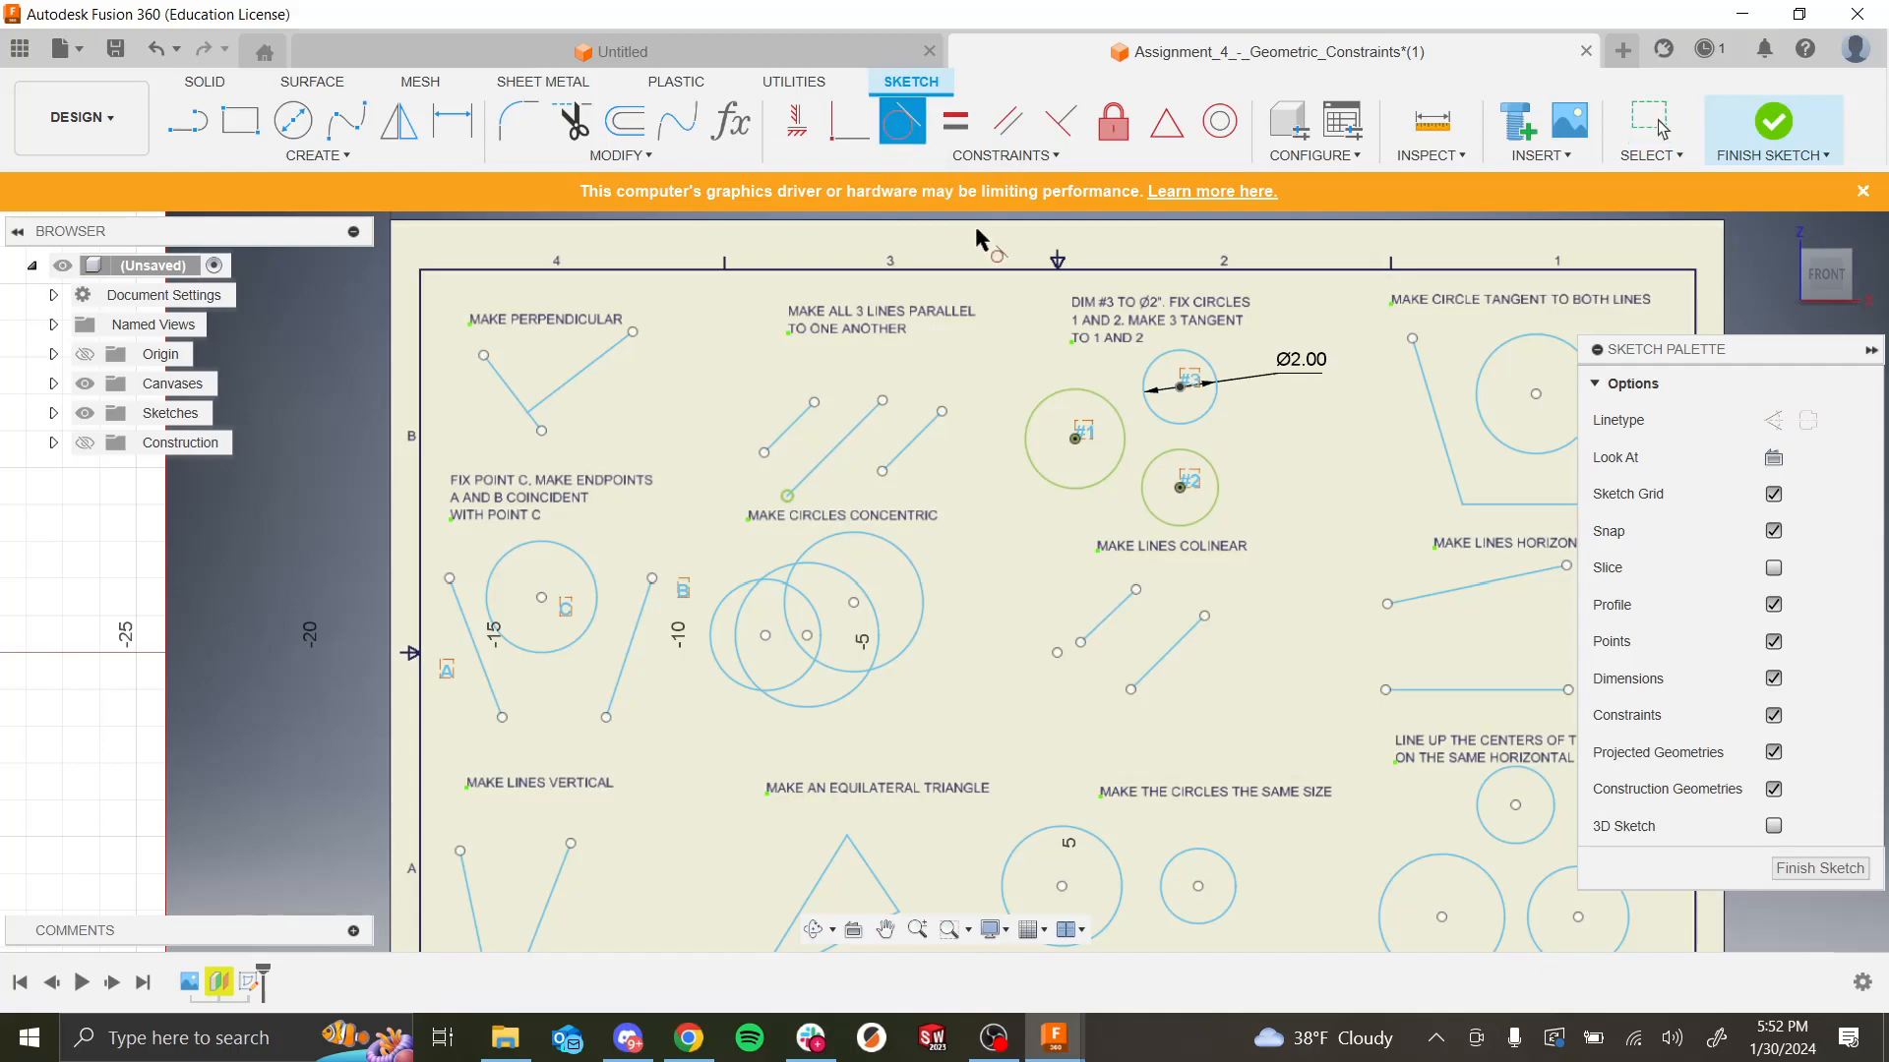
click(1124, 444)
click(1147, 410)
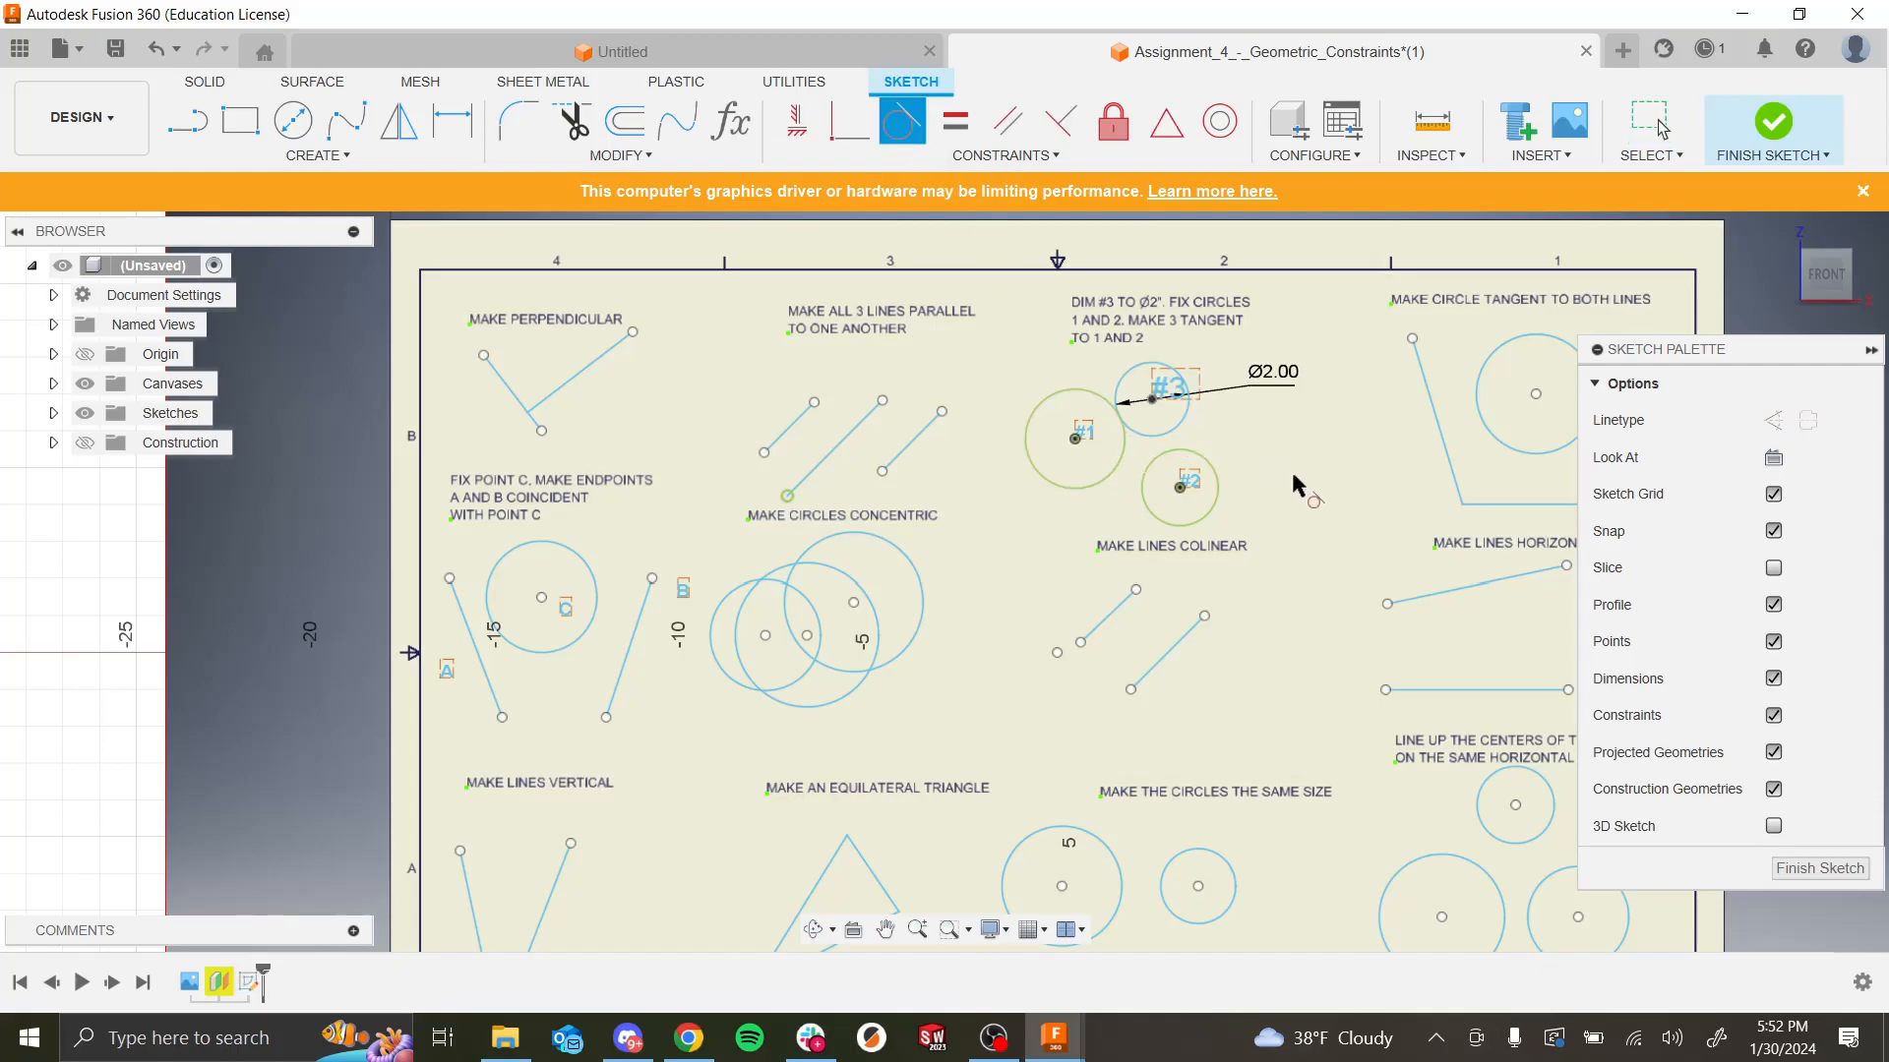
click(1197, 461)
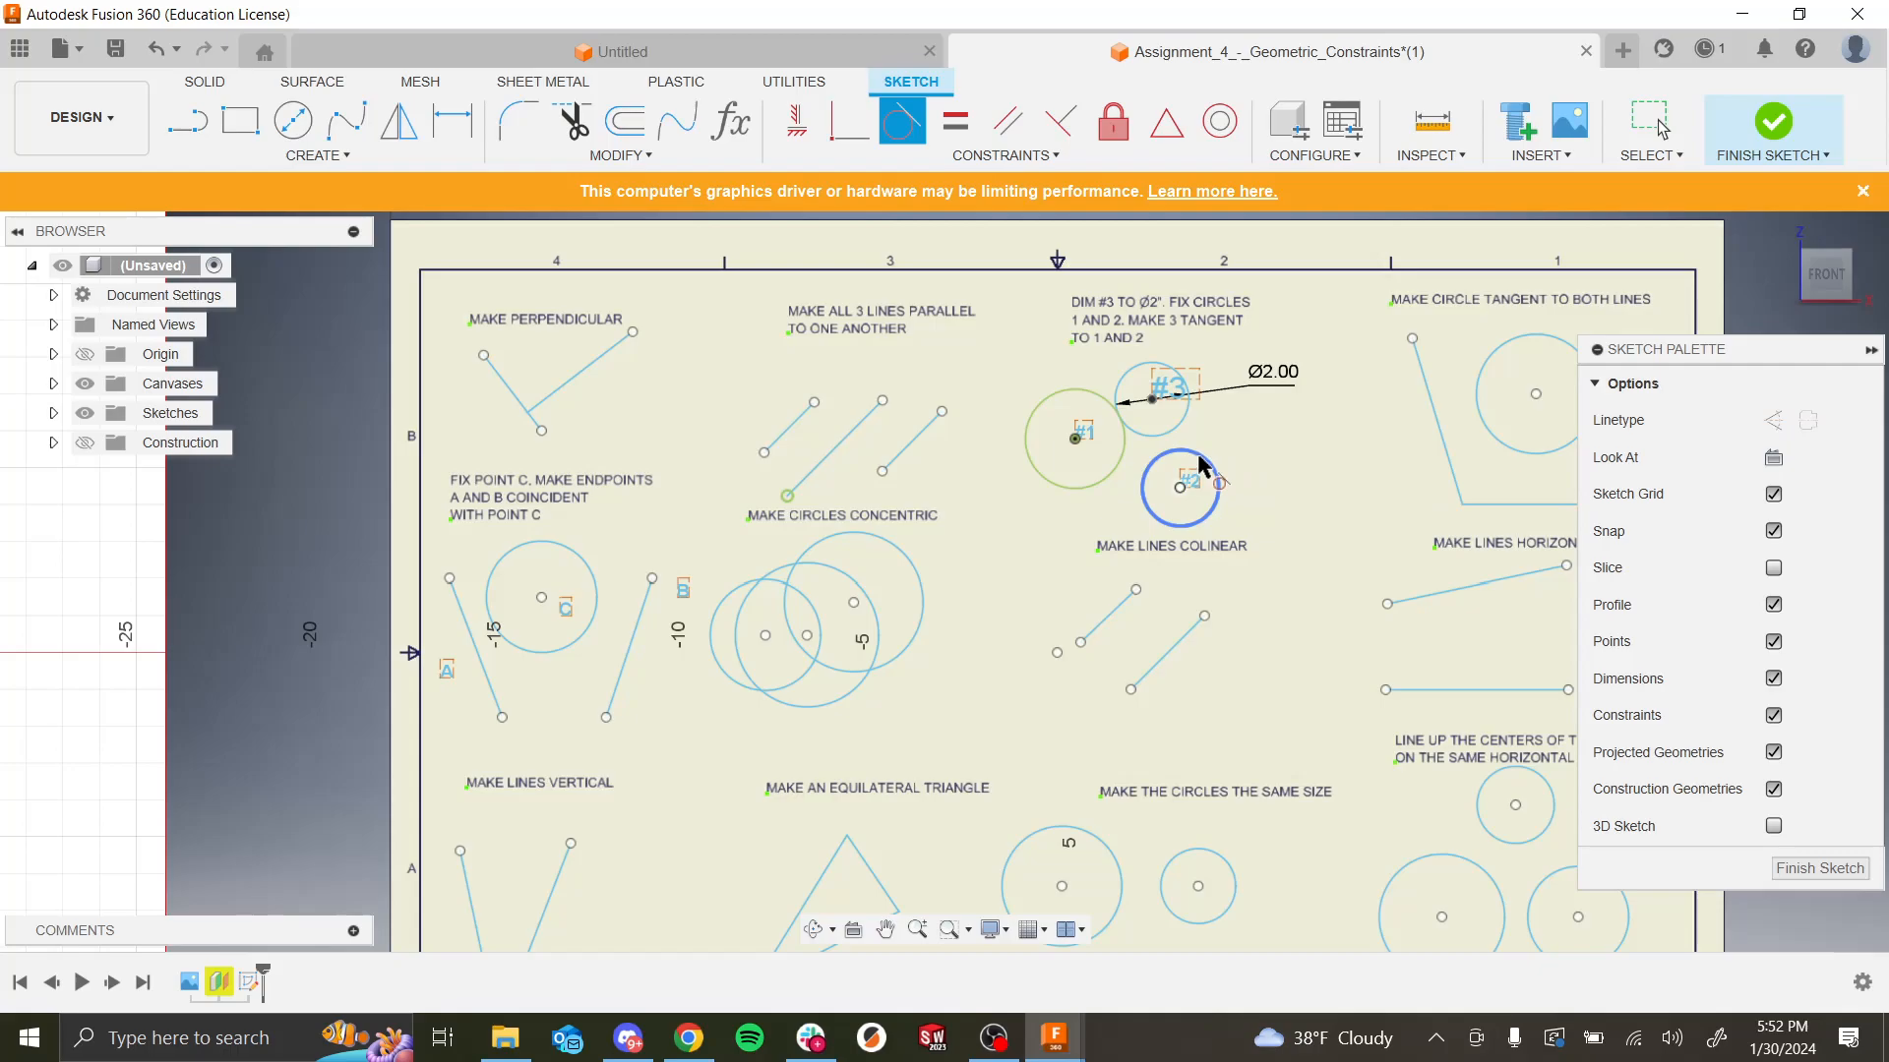
click(1177, 426)
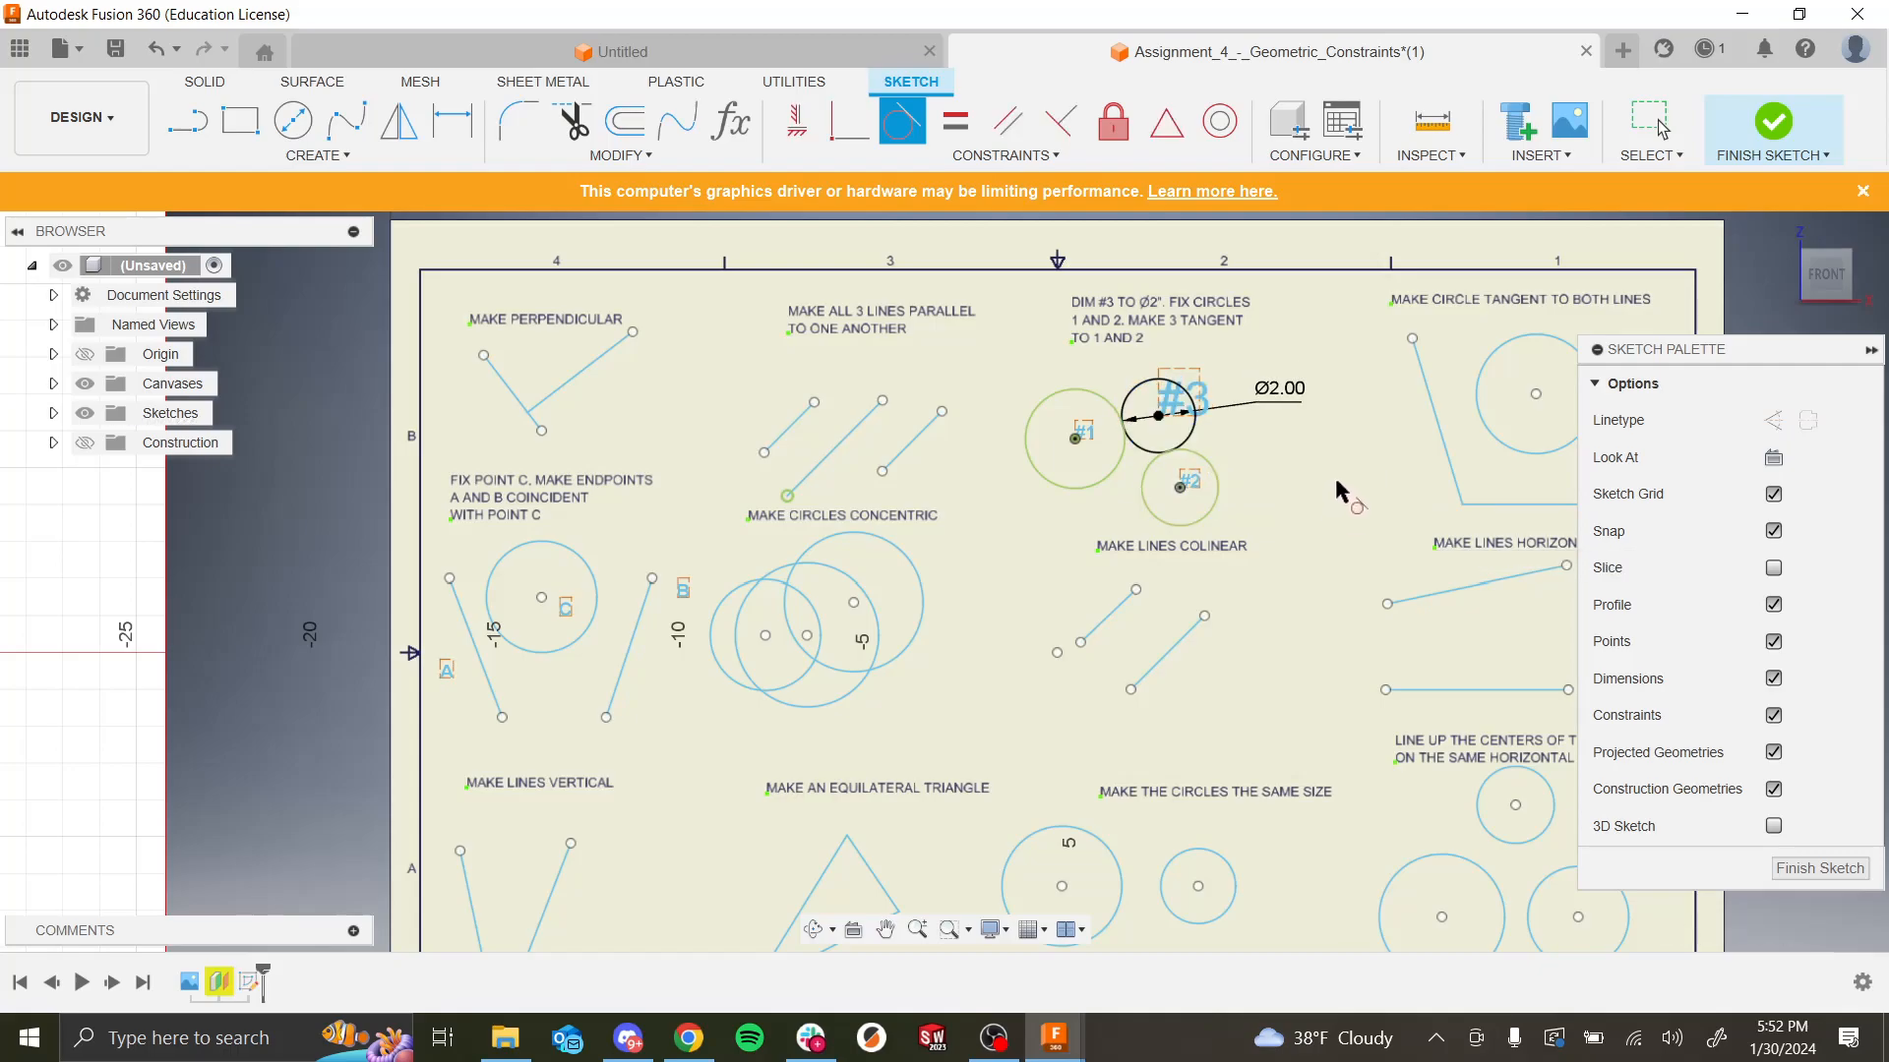
scroll(1335, 482, down, 8)
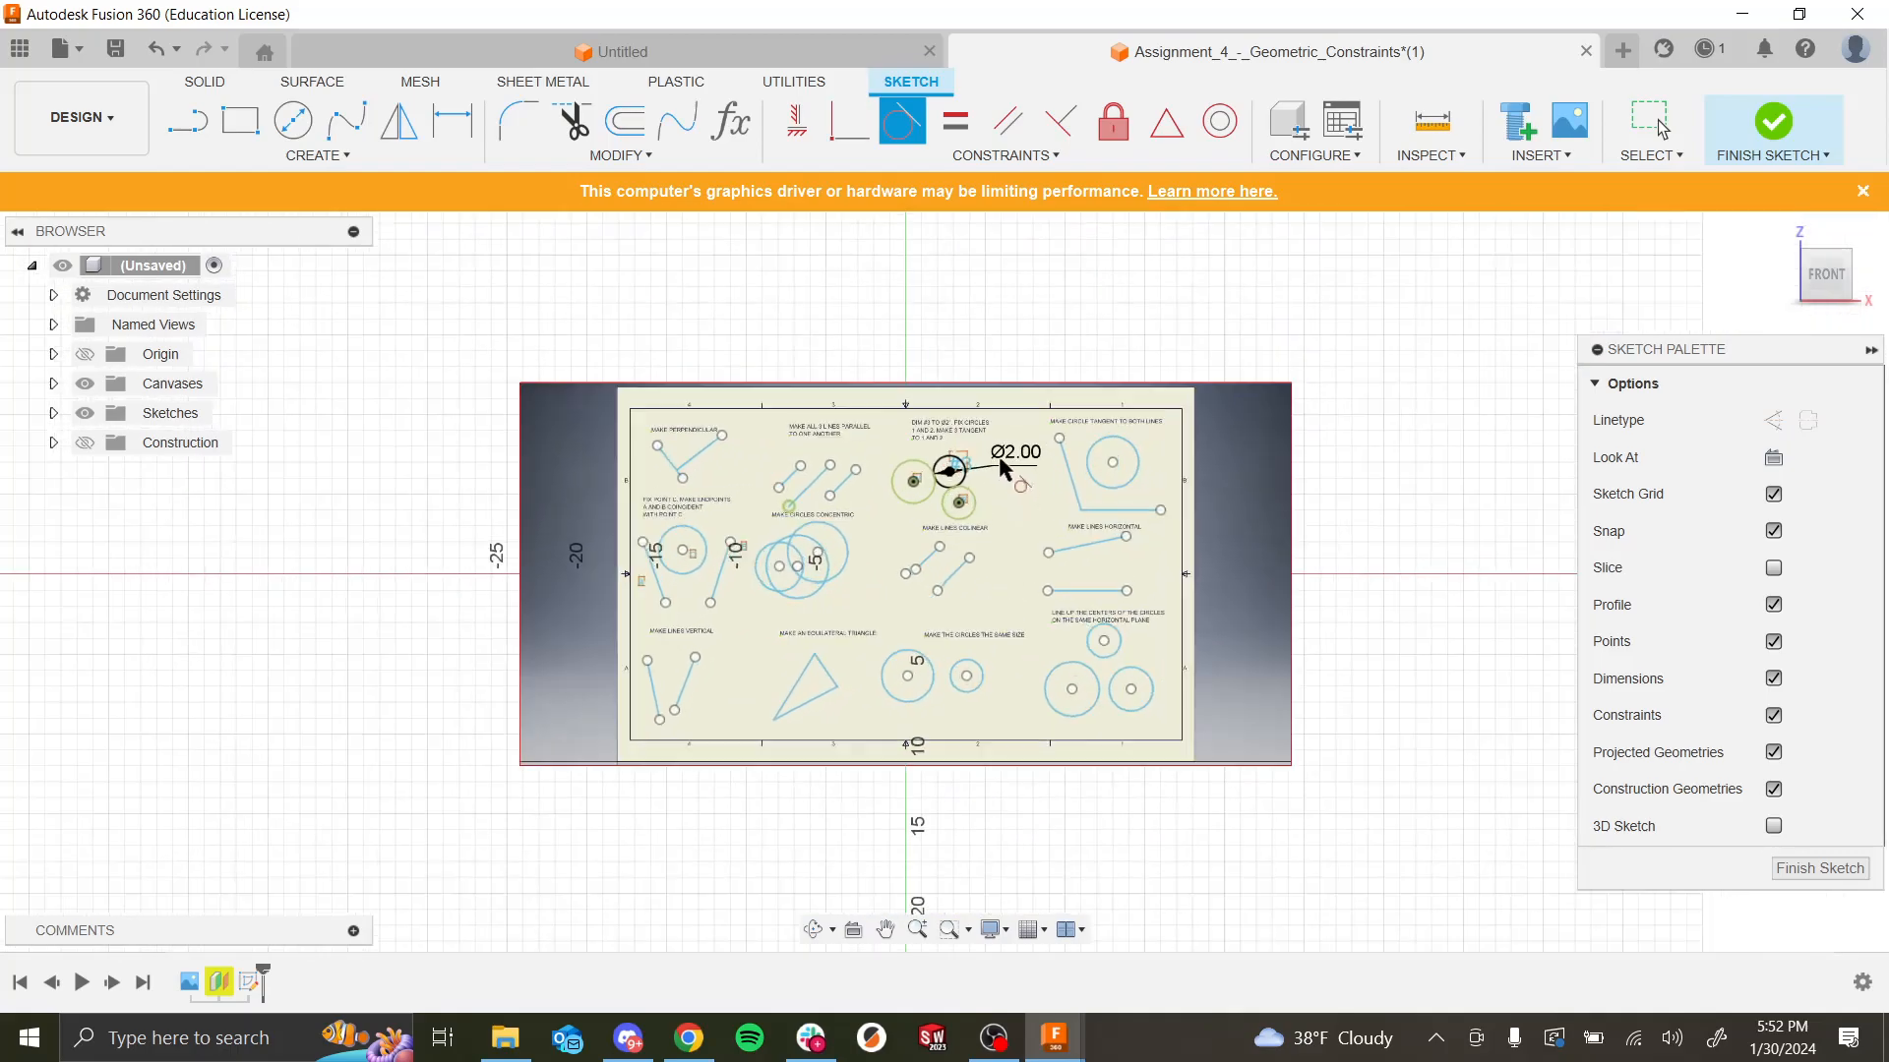
scroll(1003, 470, up, 3)
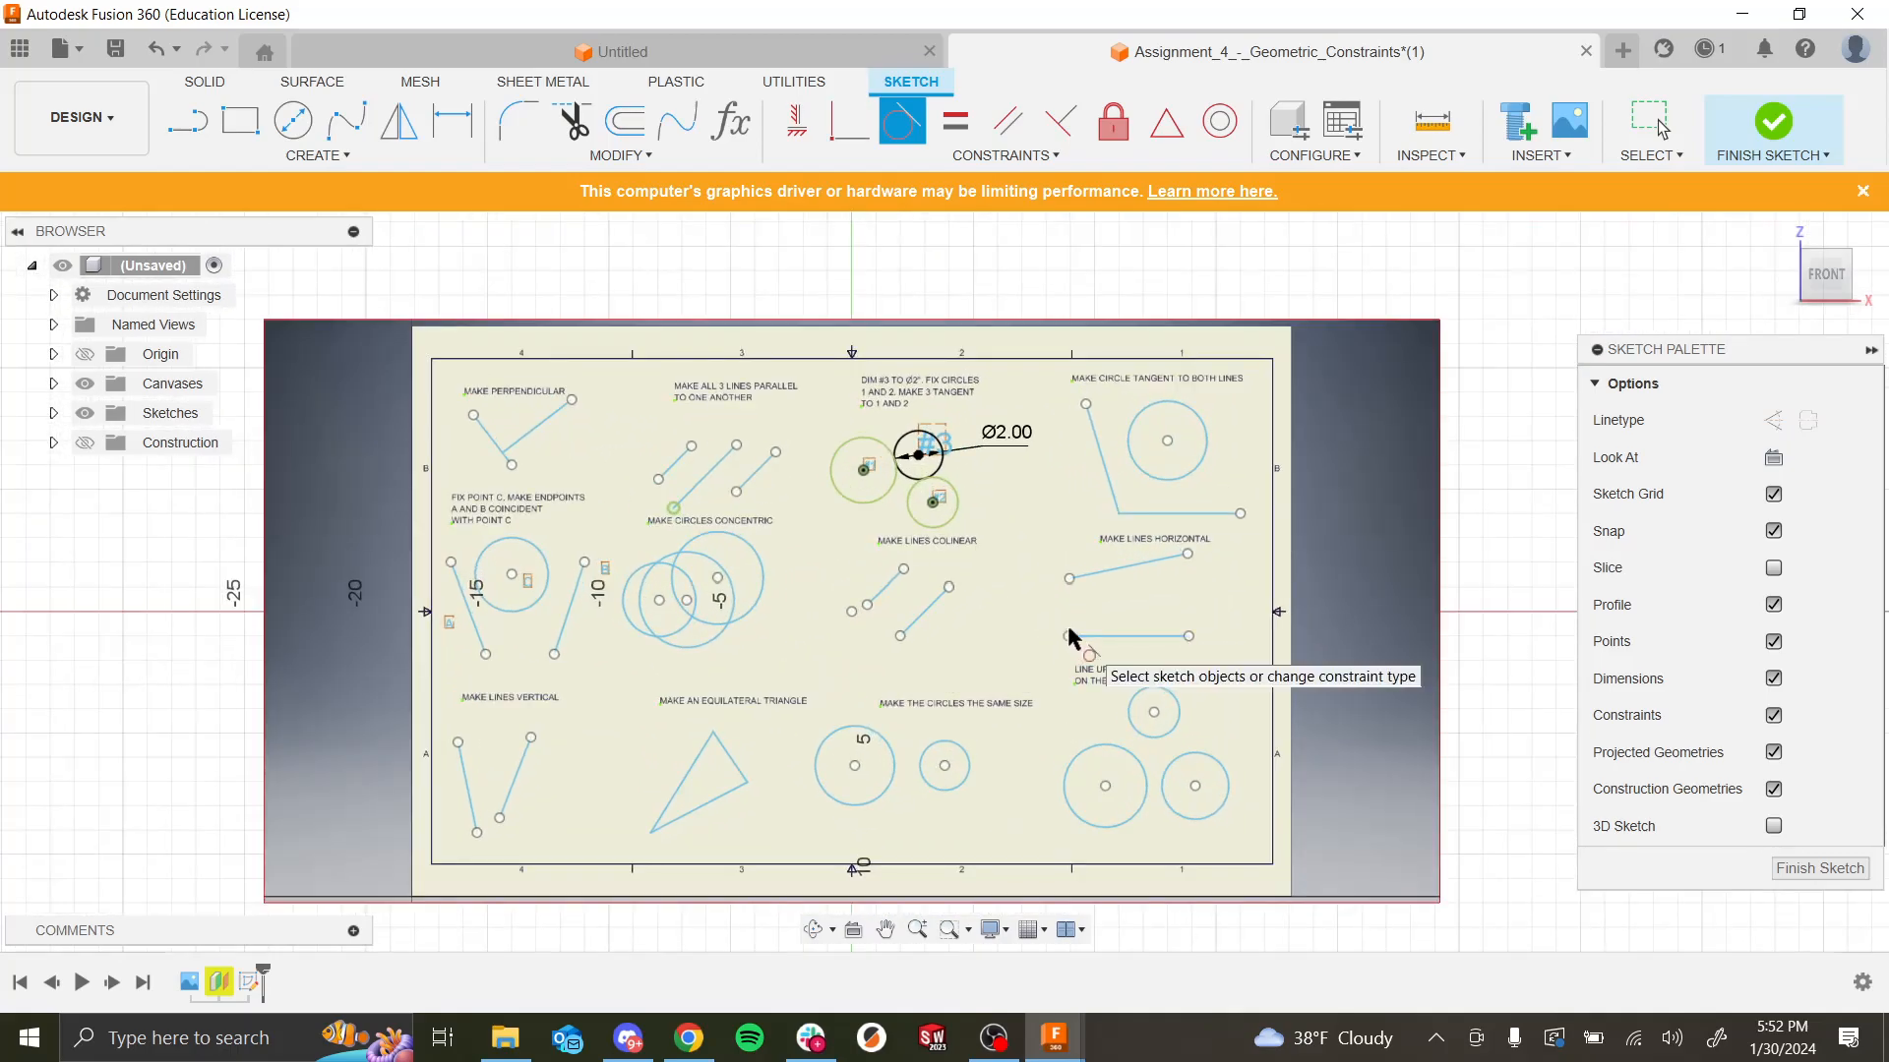
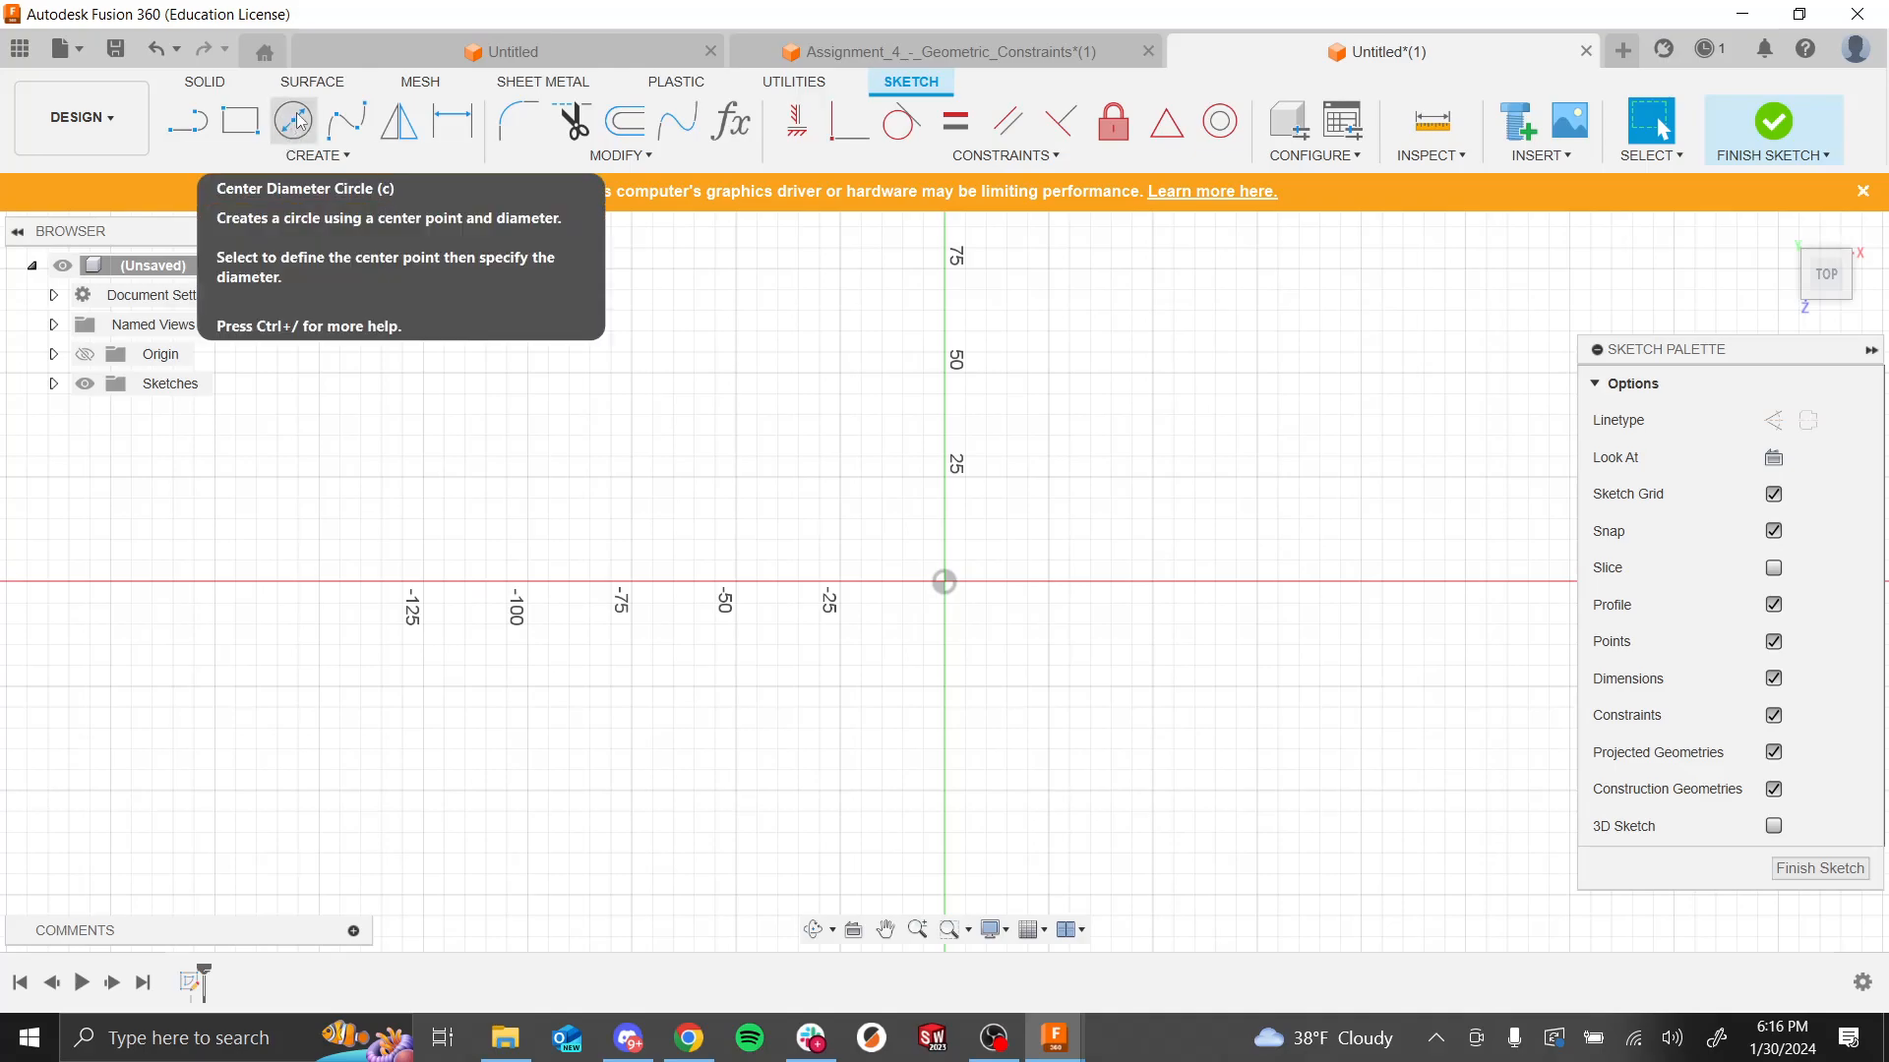
Step: Draw a center diameter circle centered on the origin in the new sketch
click(300, 120)
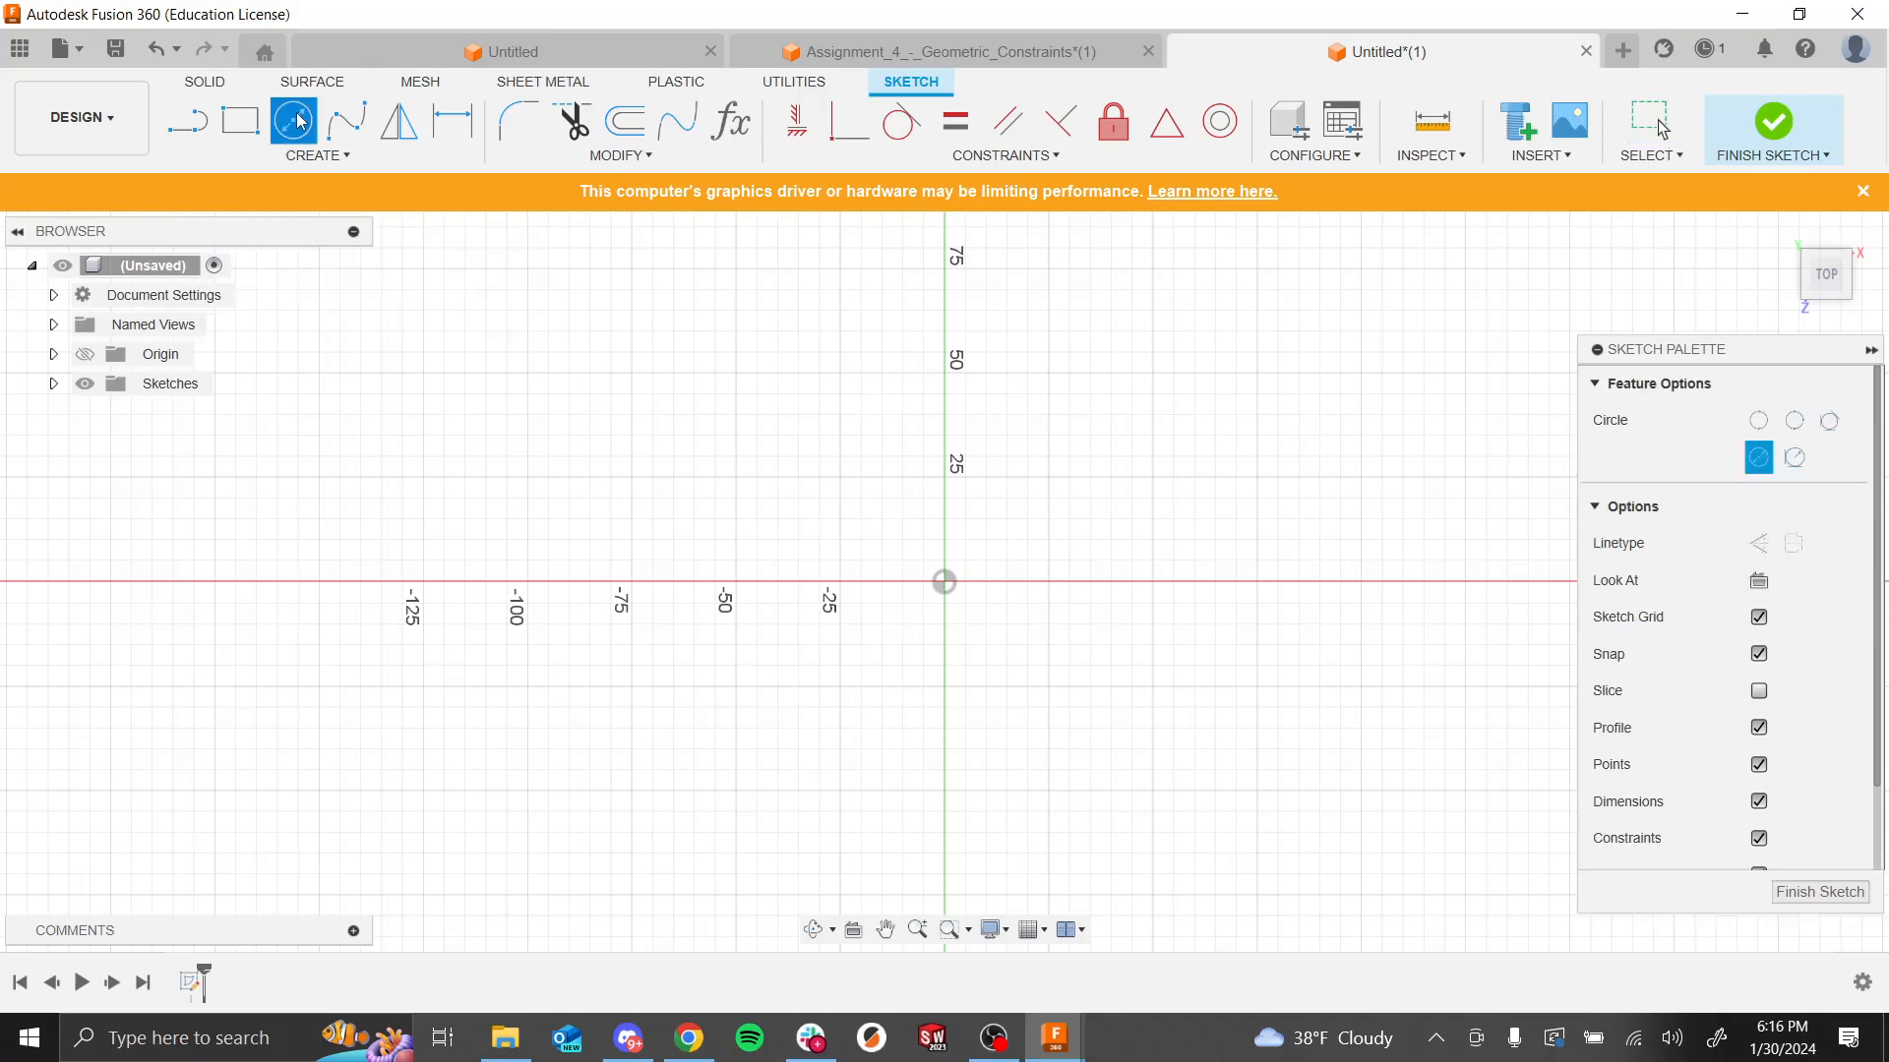
click(945, 582)
click(1132, 412)
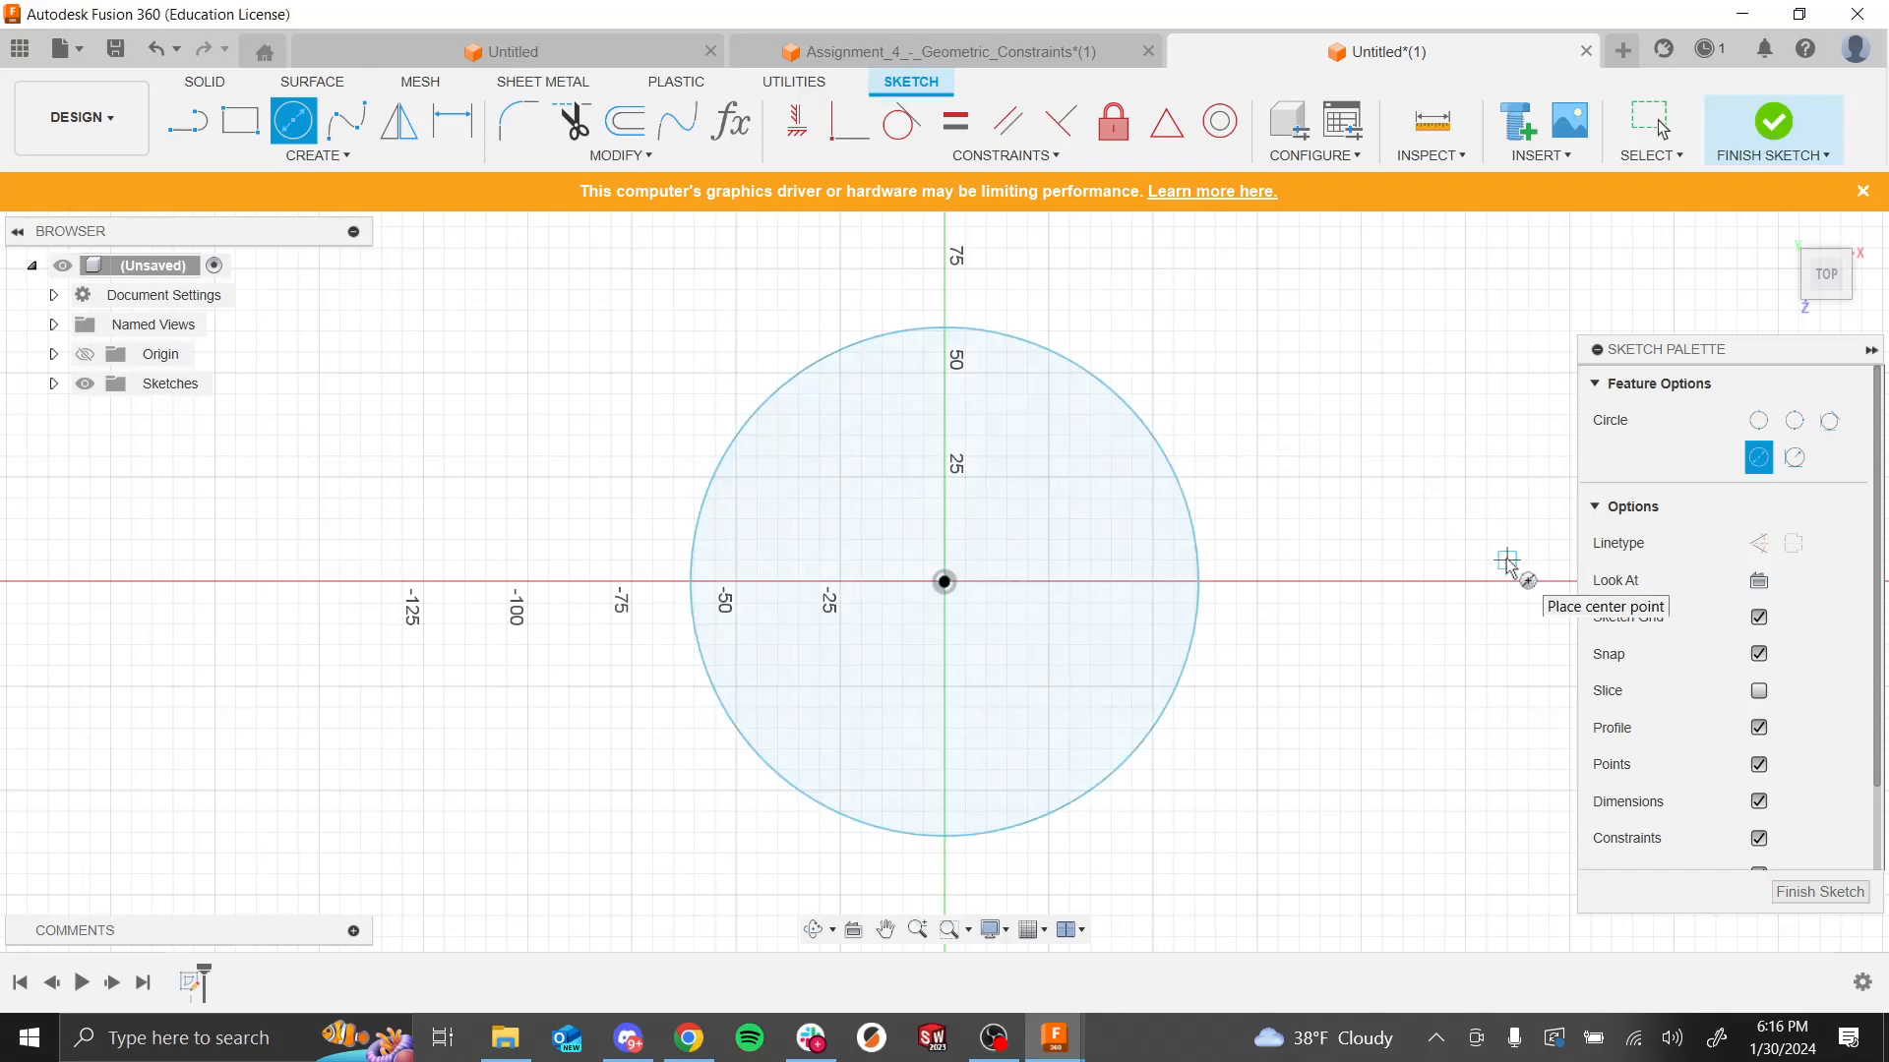
click(110, 118)
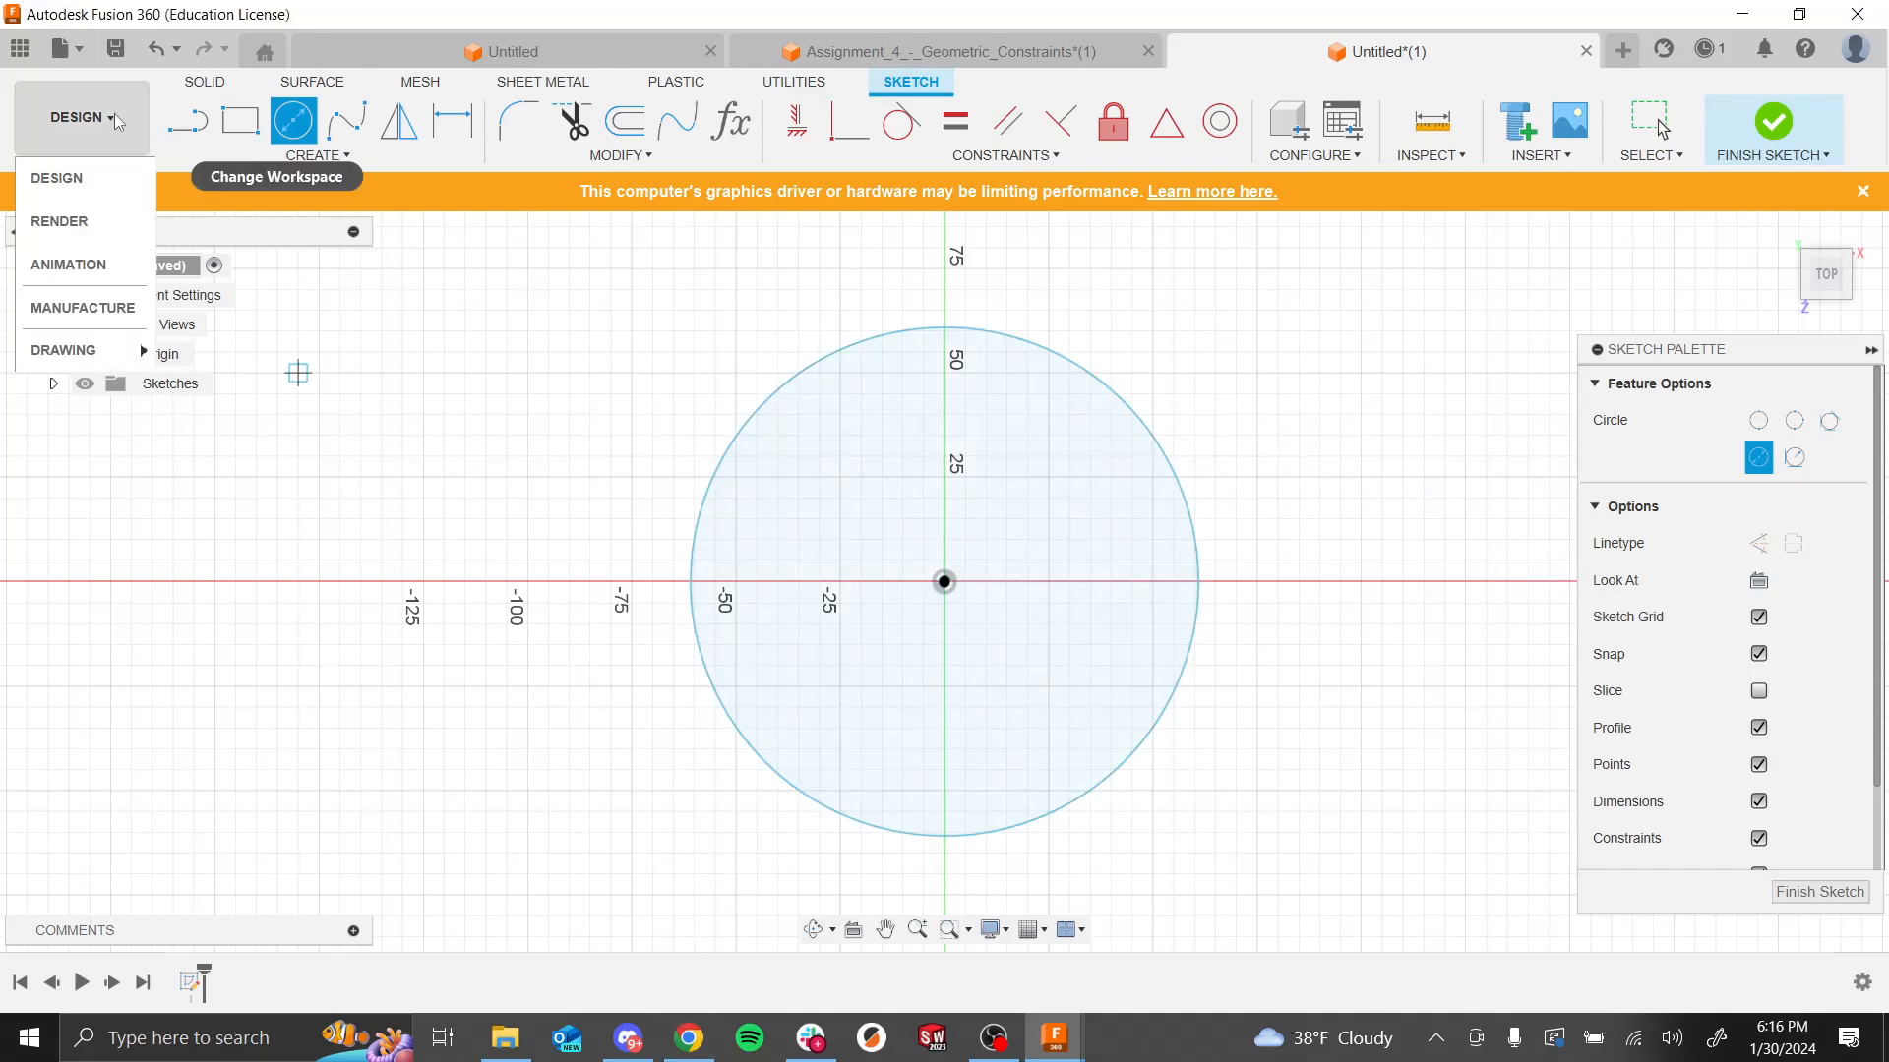
key(Escape)
Step: Dimension the circle's diameter to 100 mm
key(d)
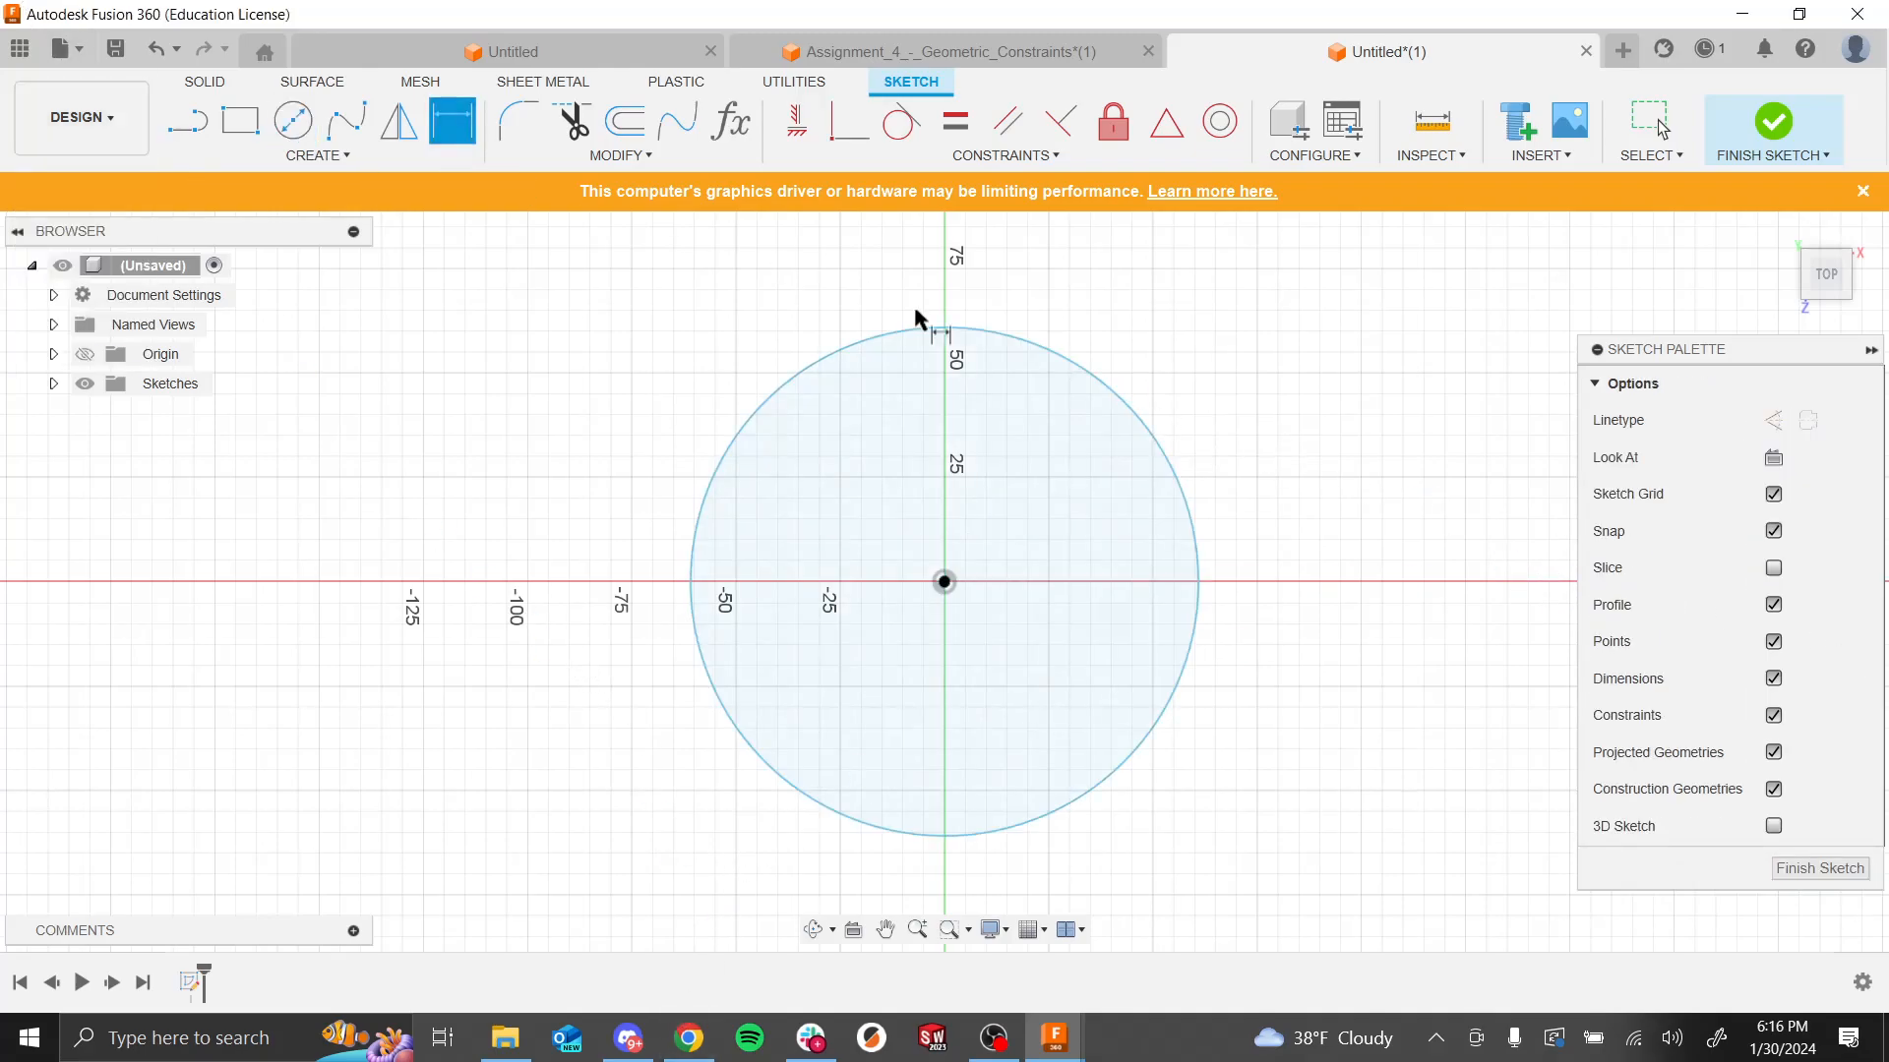
click(1046, 362)
click(1343, 425)
text(1)
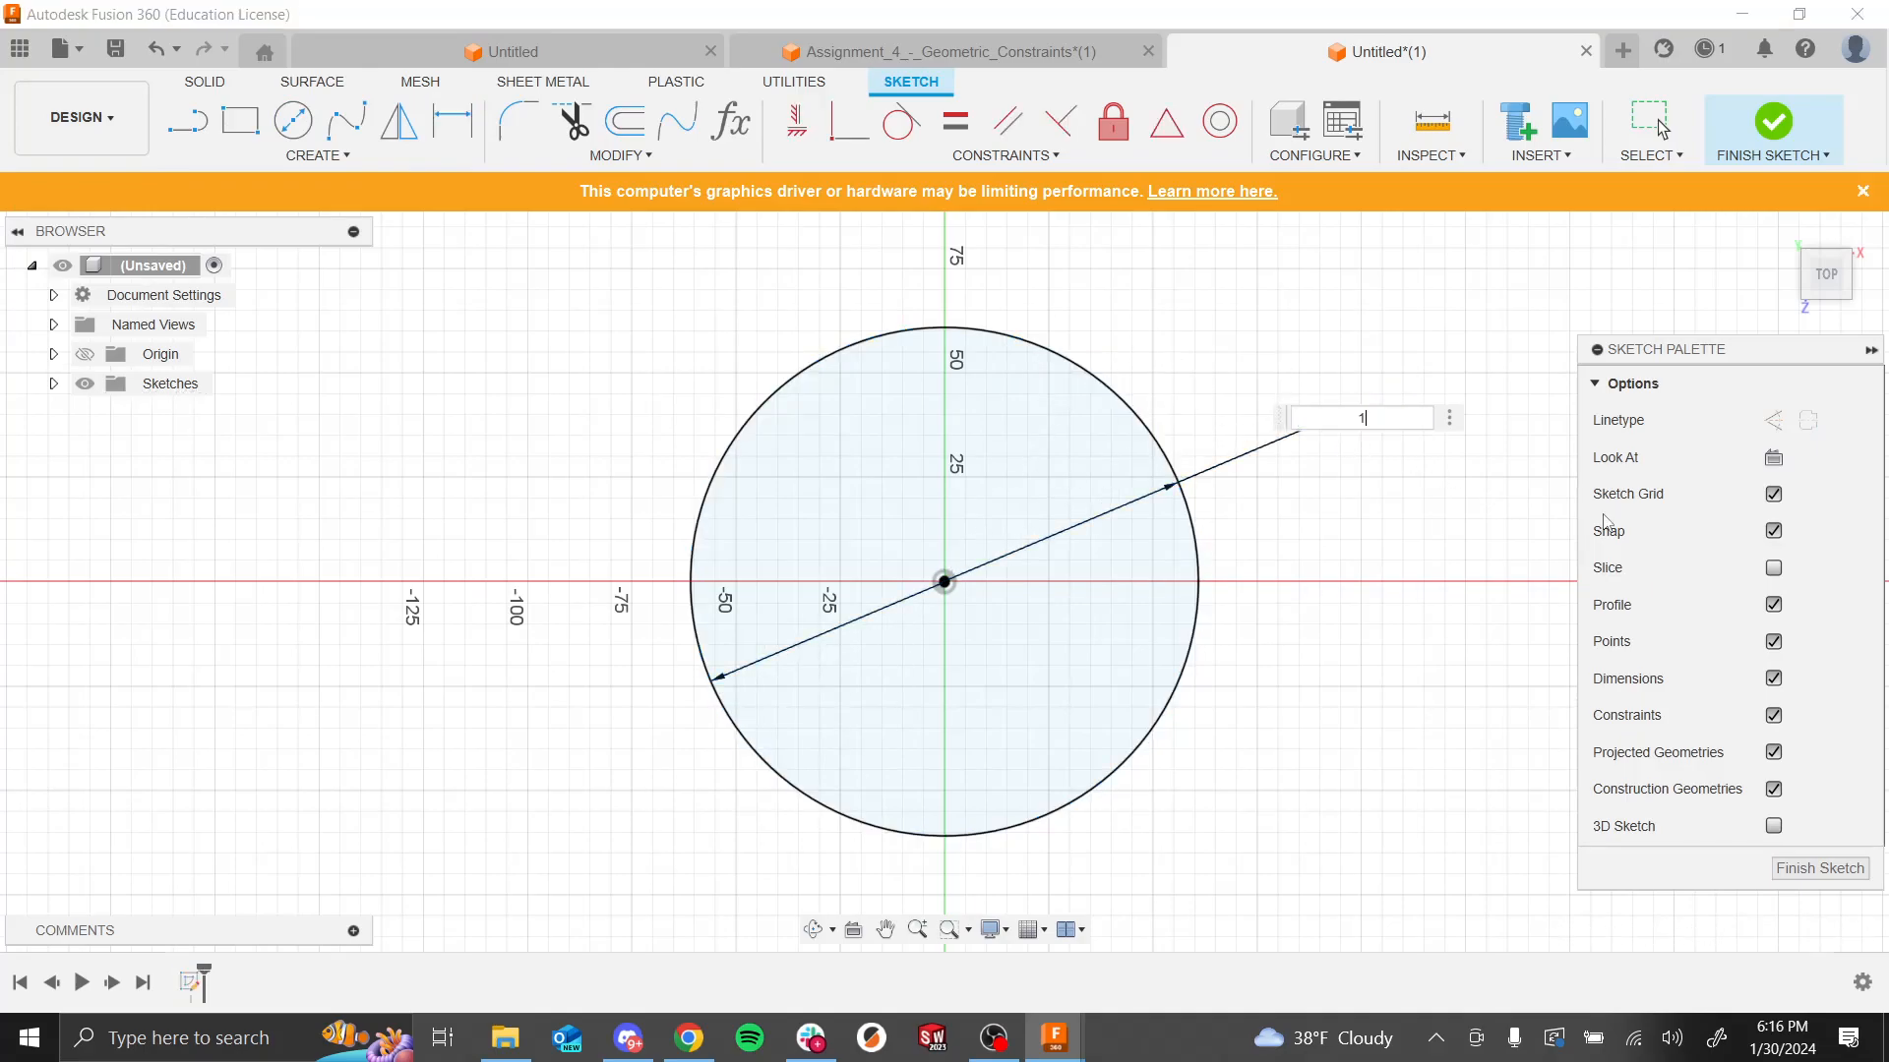
text(00)
key(Return)
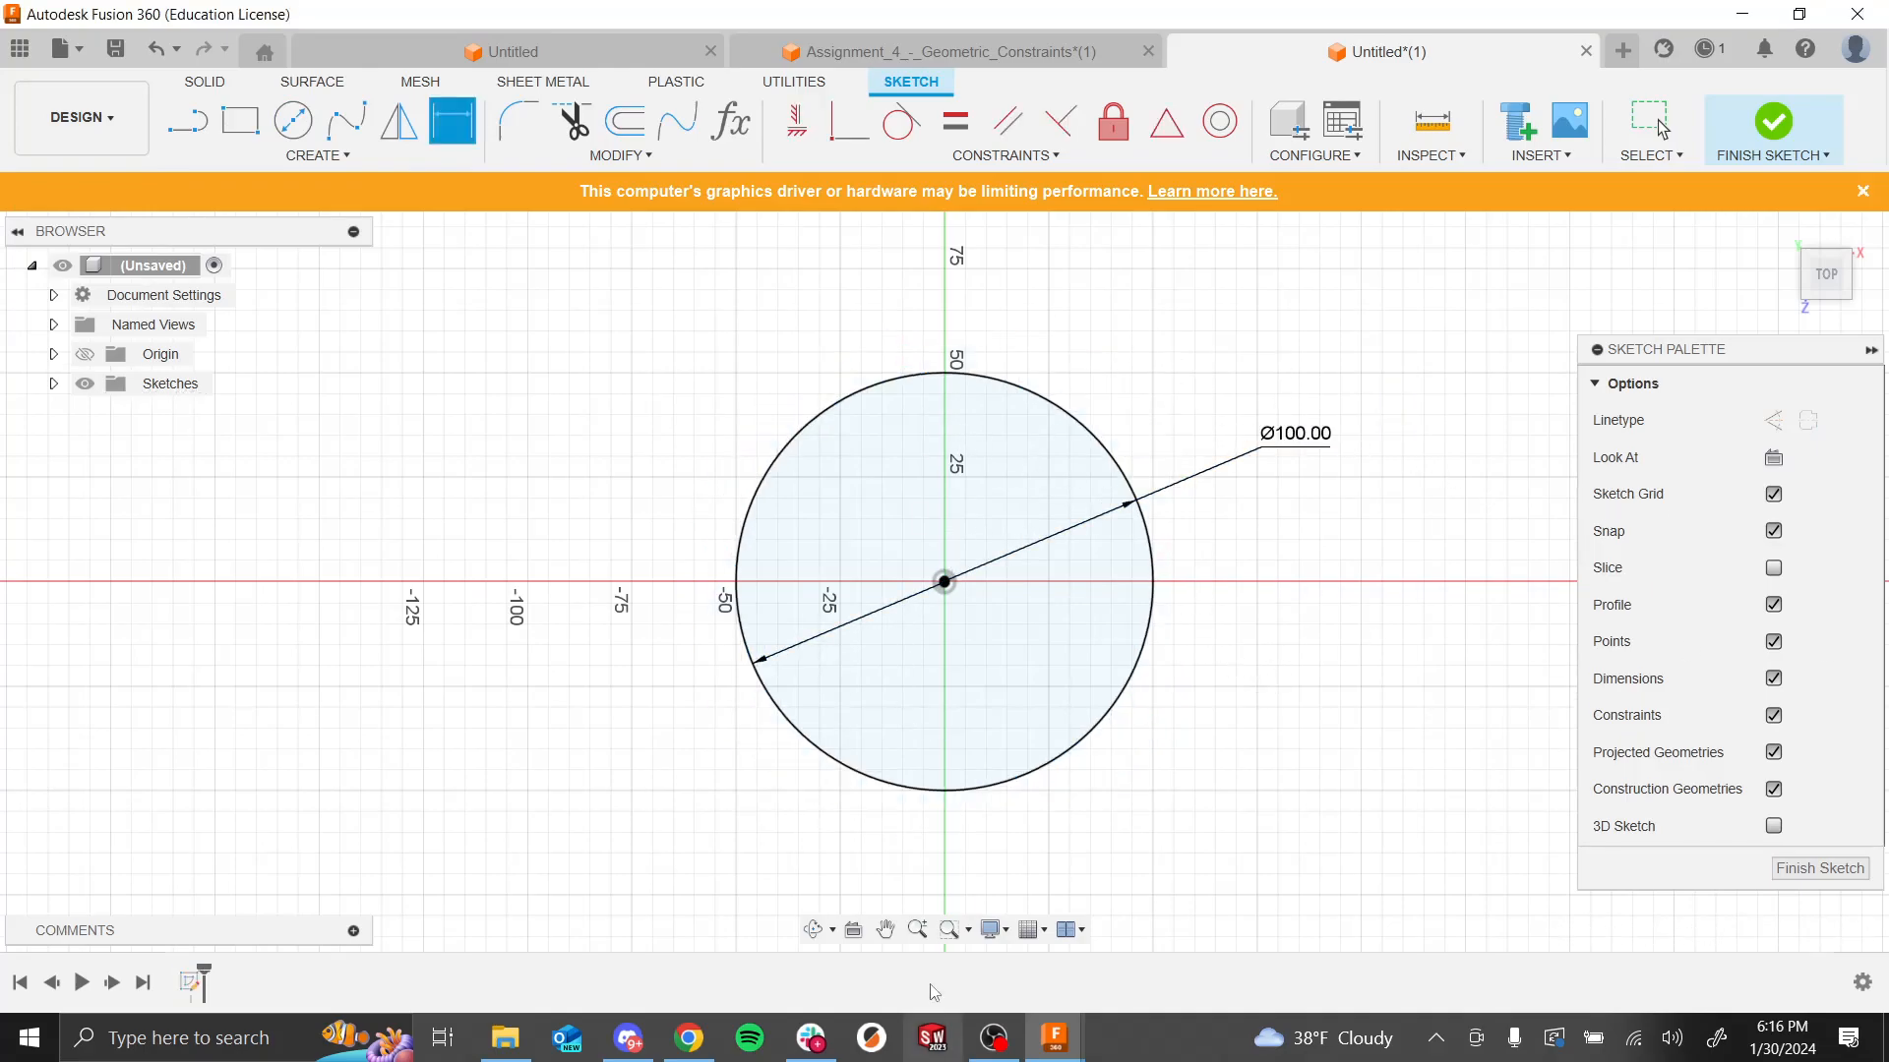
scroll(963, 787, down, 2)
scroll(987, 713, up, 2)
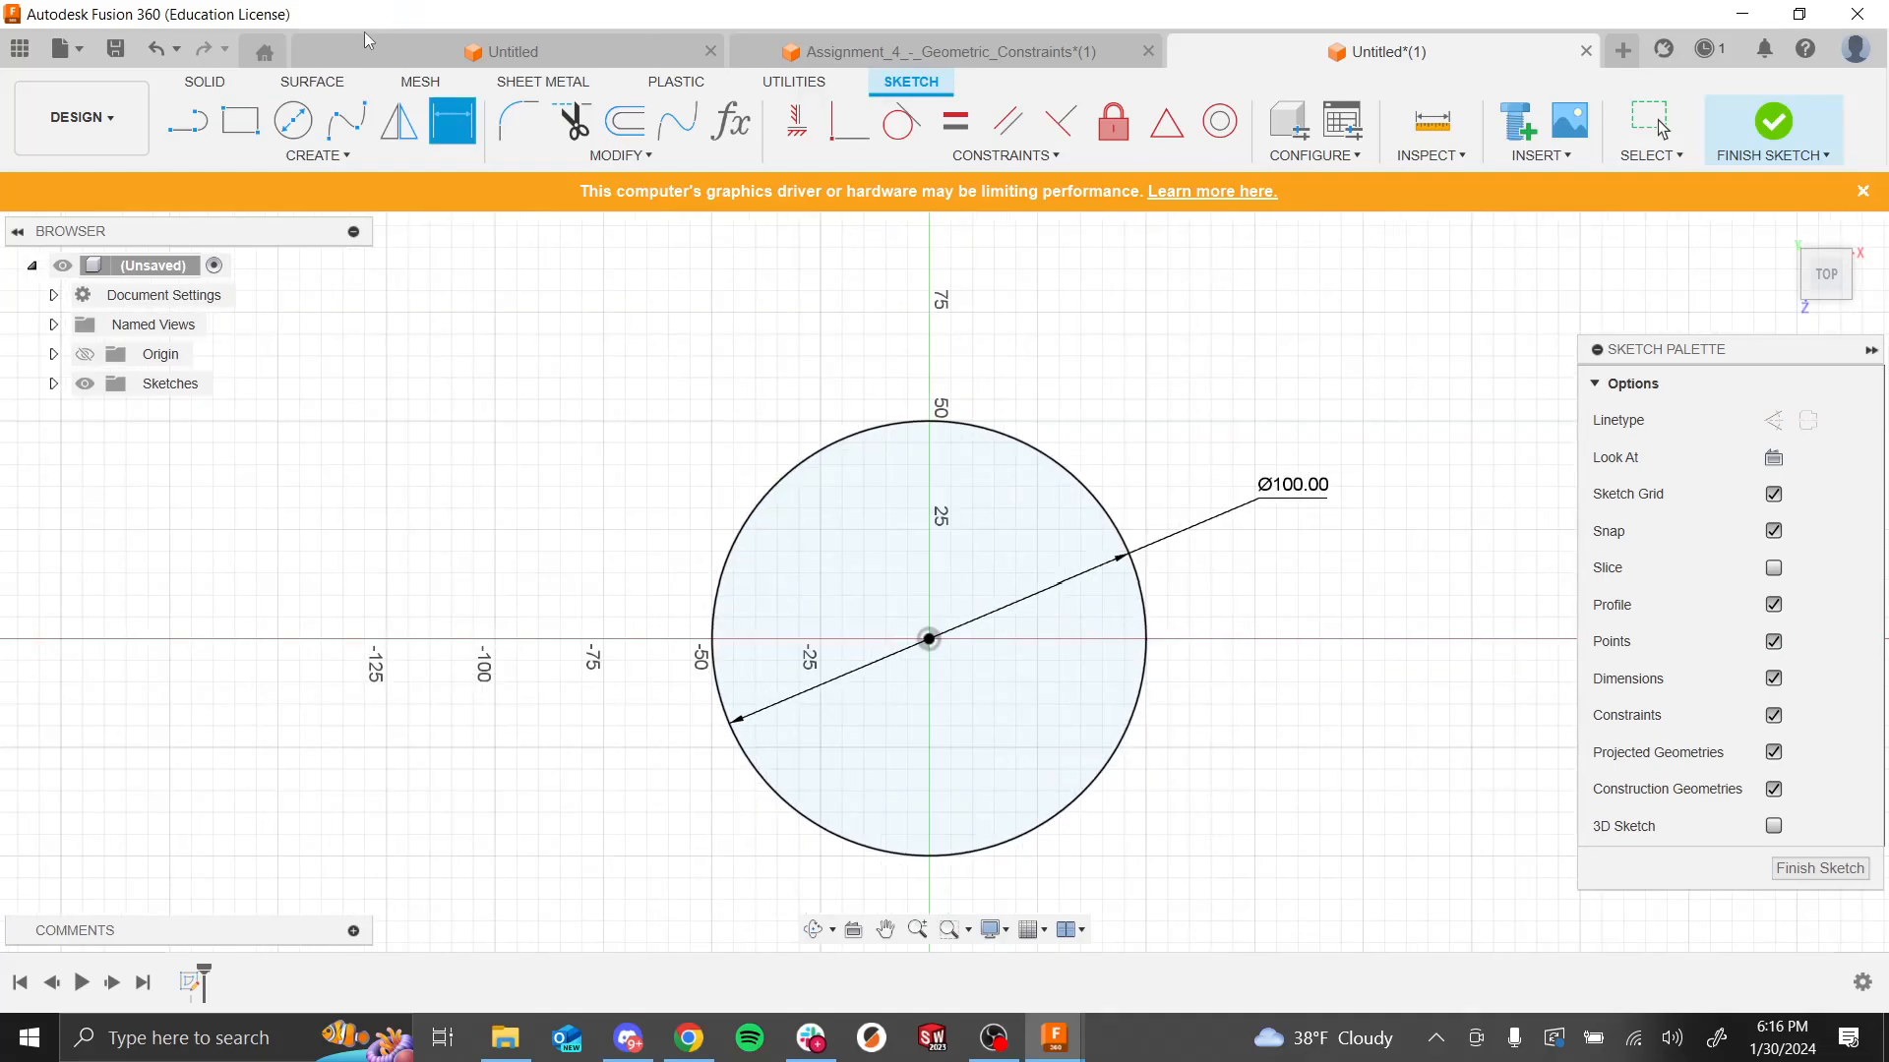
Step: Following the Assignment 5 gear slide, sketch a half tooth from the circle's top: 40 mm vertical, 20 mm horizontal, and a slanted line ending on the circle
key(alt+Tab)
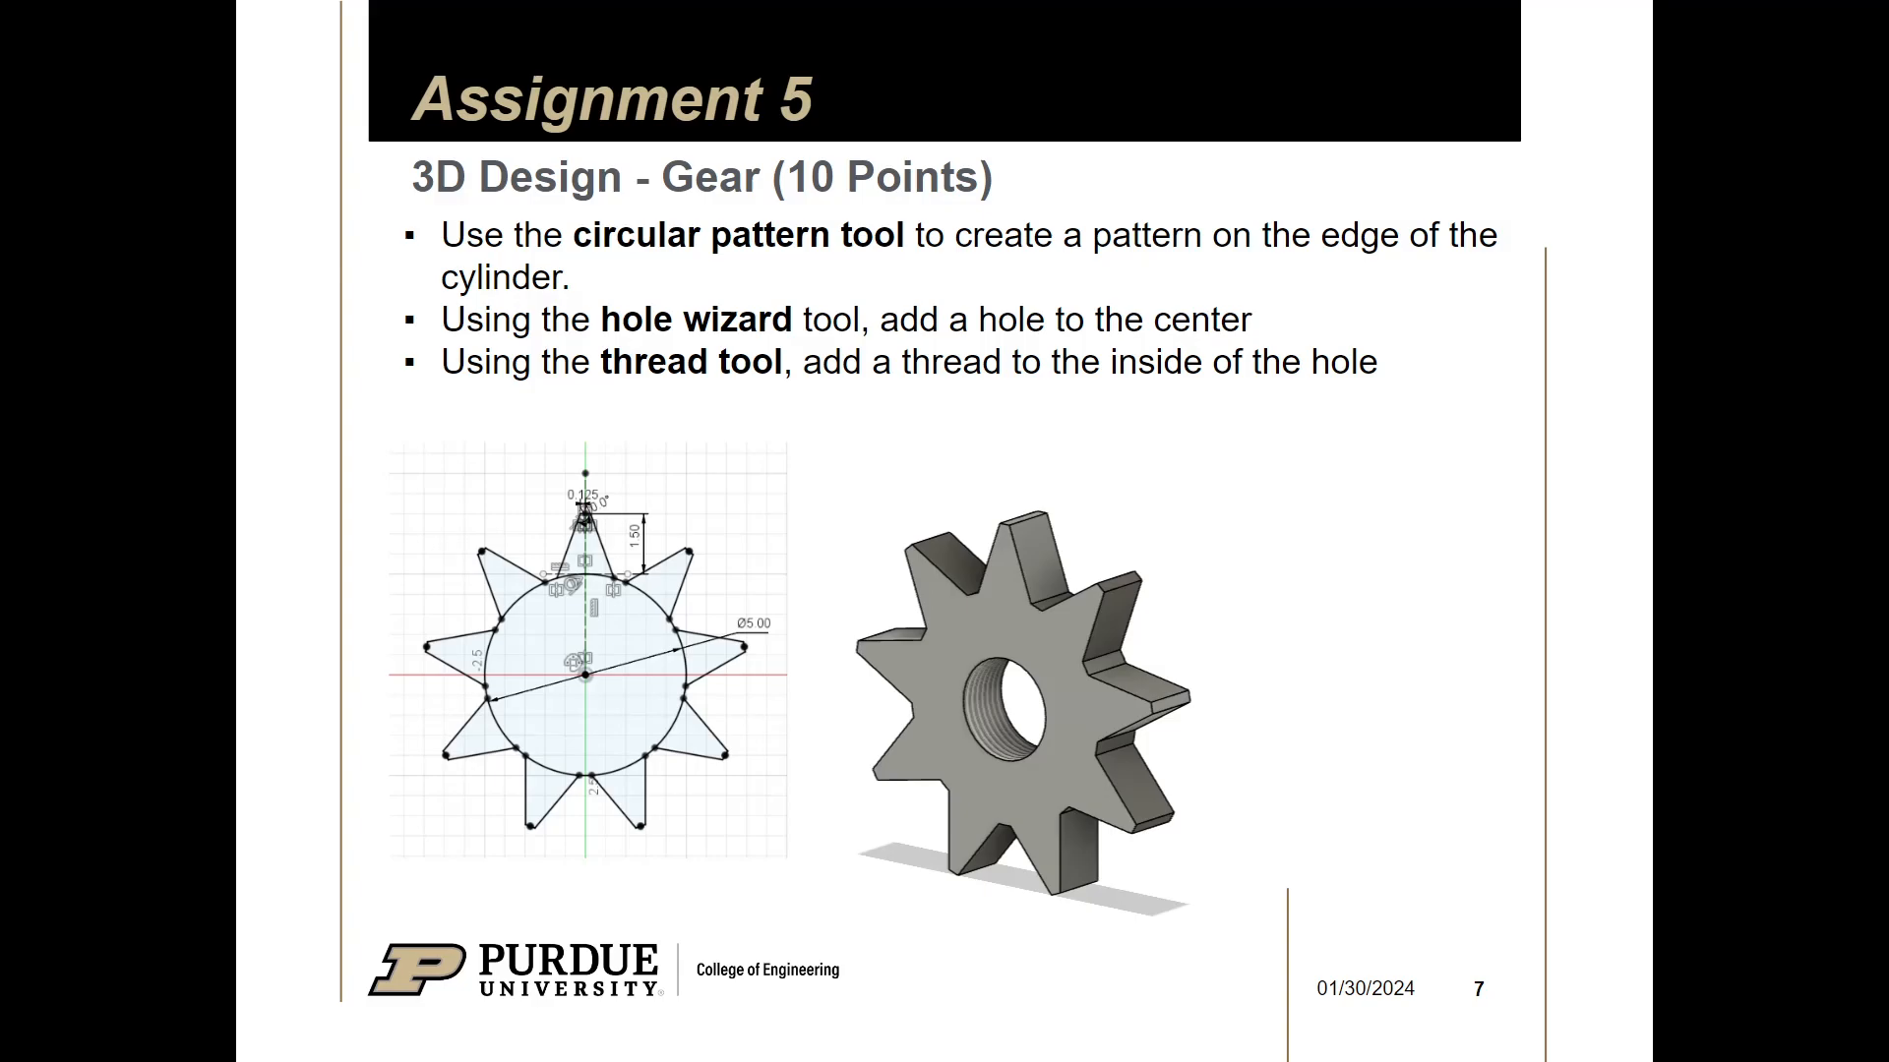
key(alt+Tab)
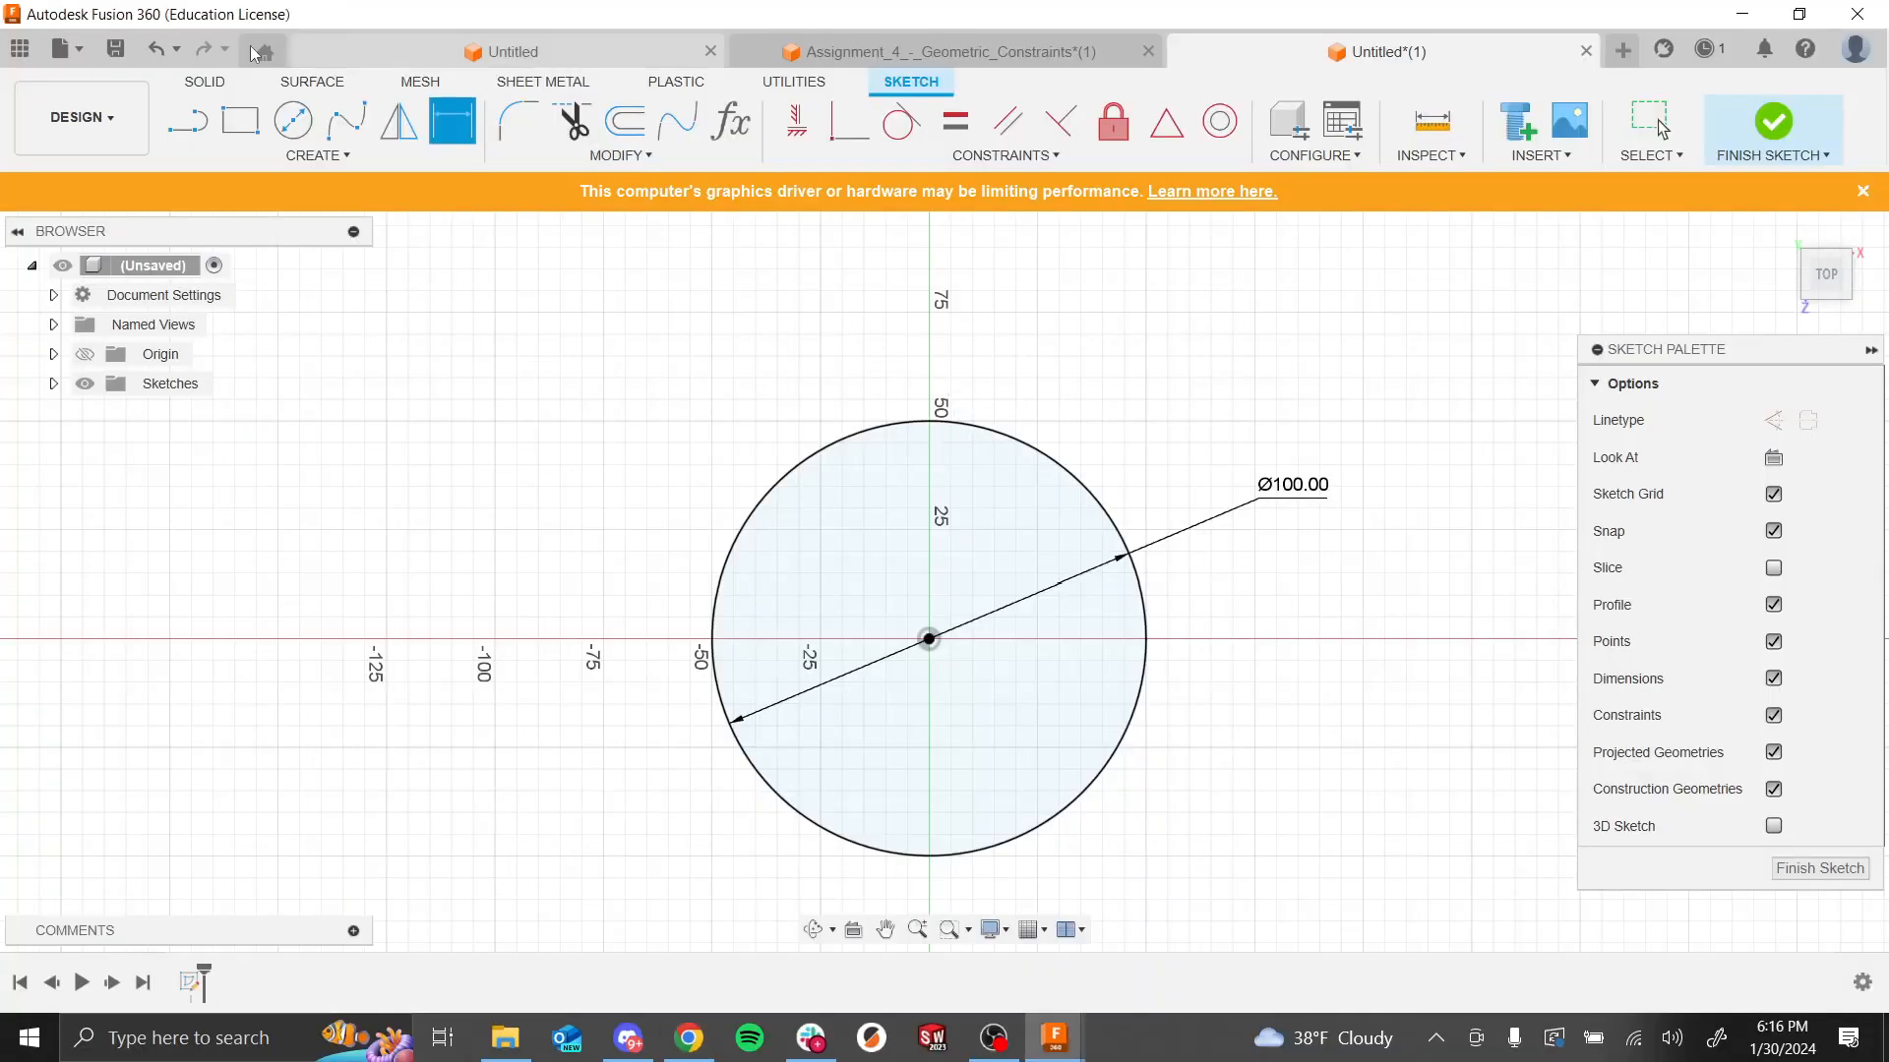
click(198, 122)
click(198, 122)
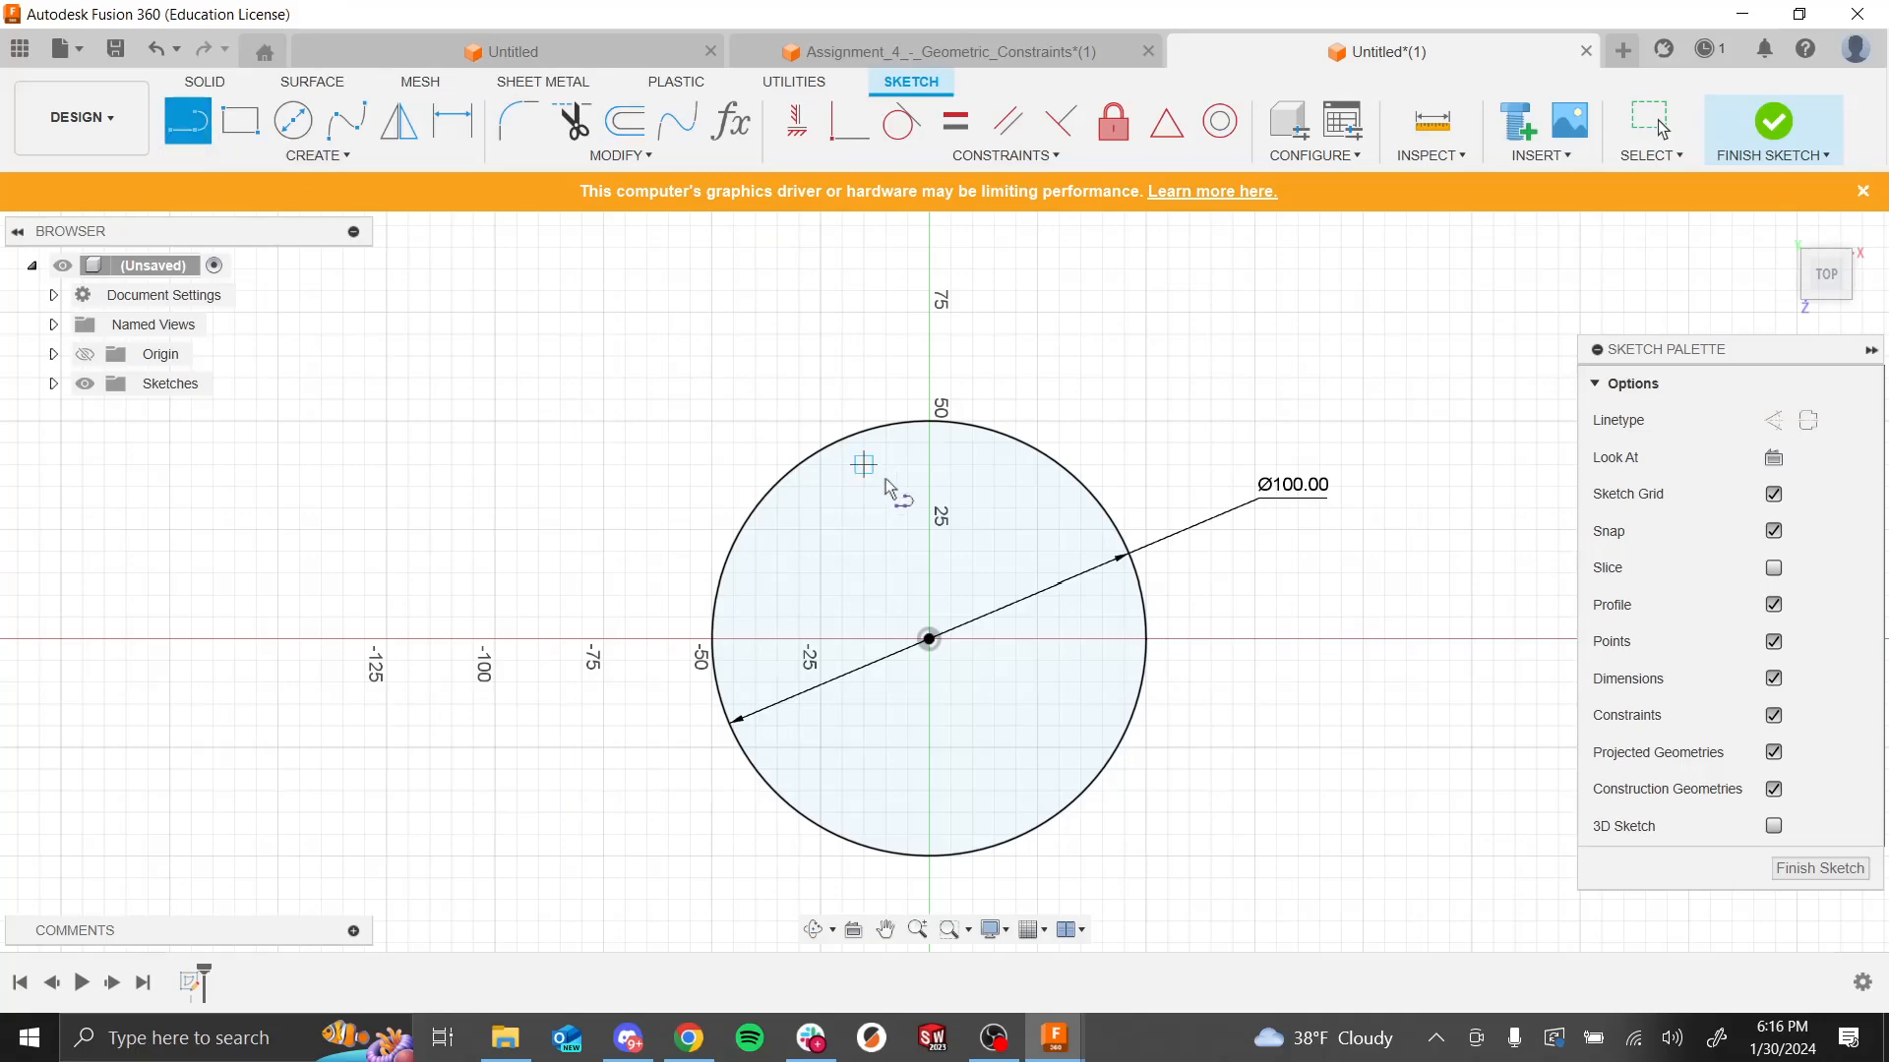
click(928, 416)
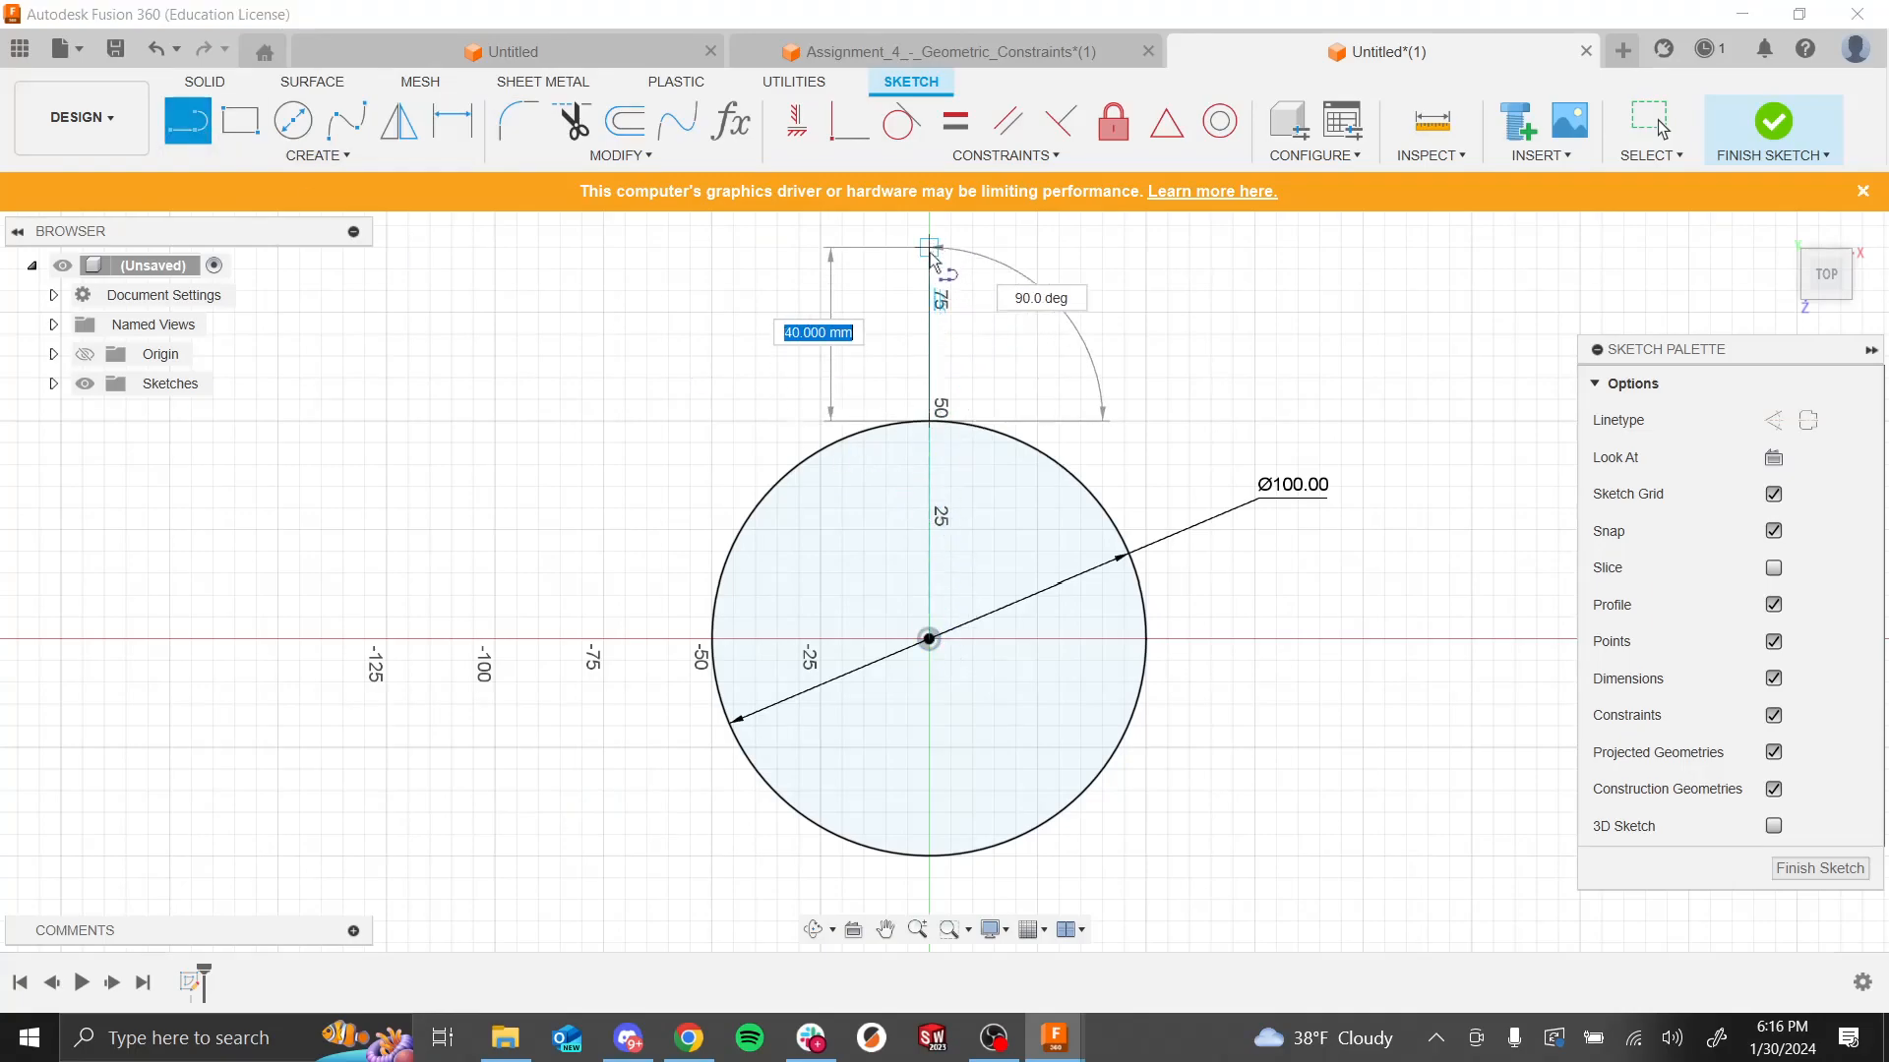
click(929, 248)
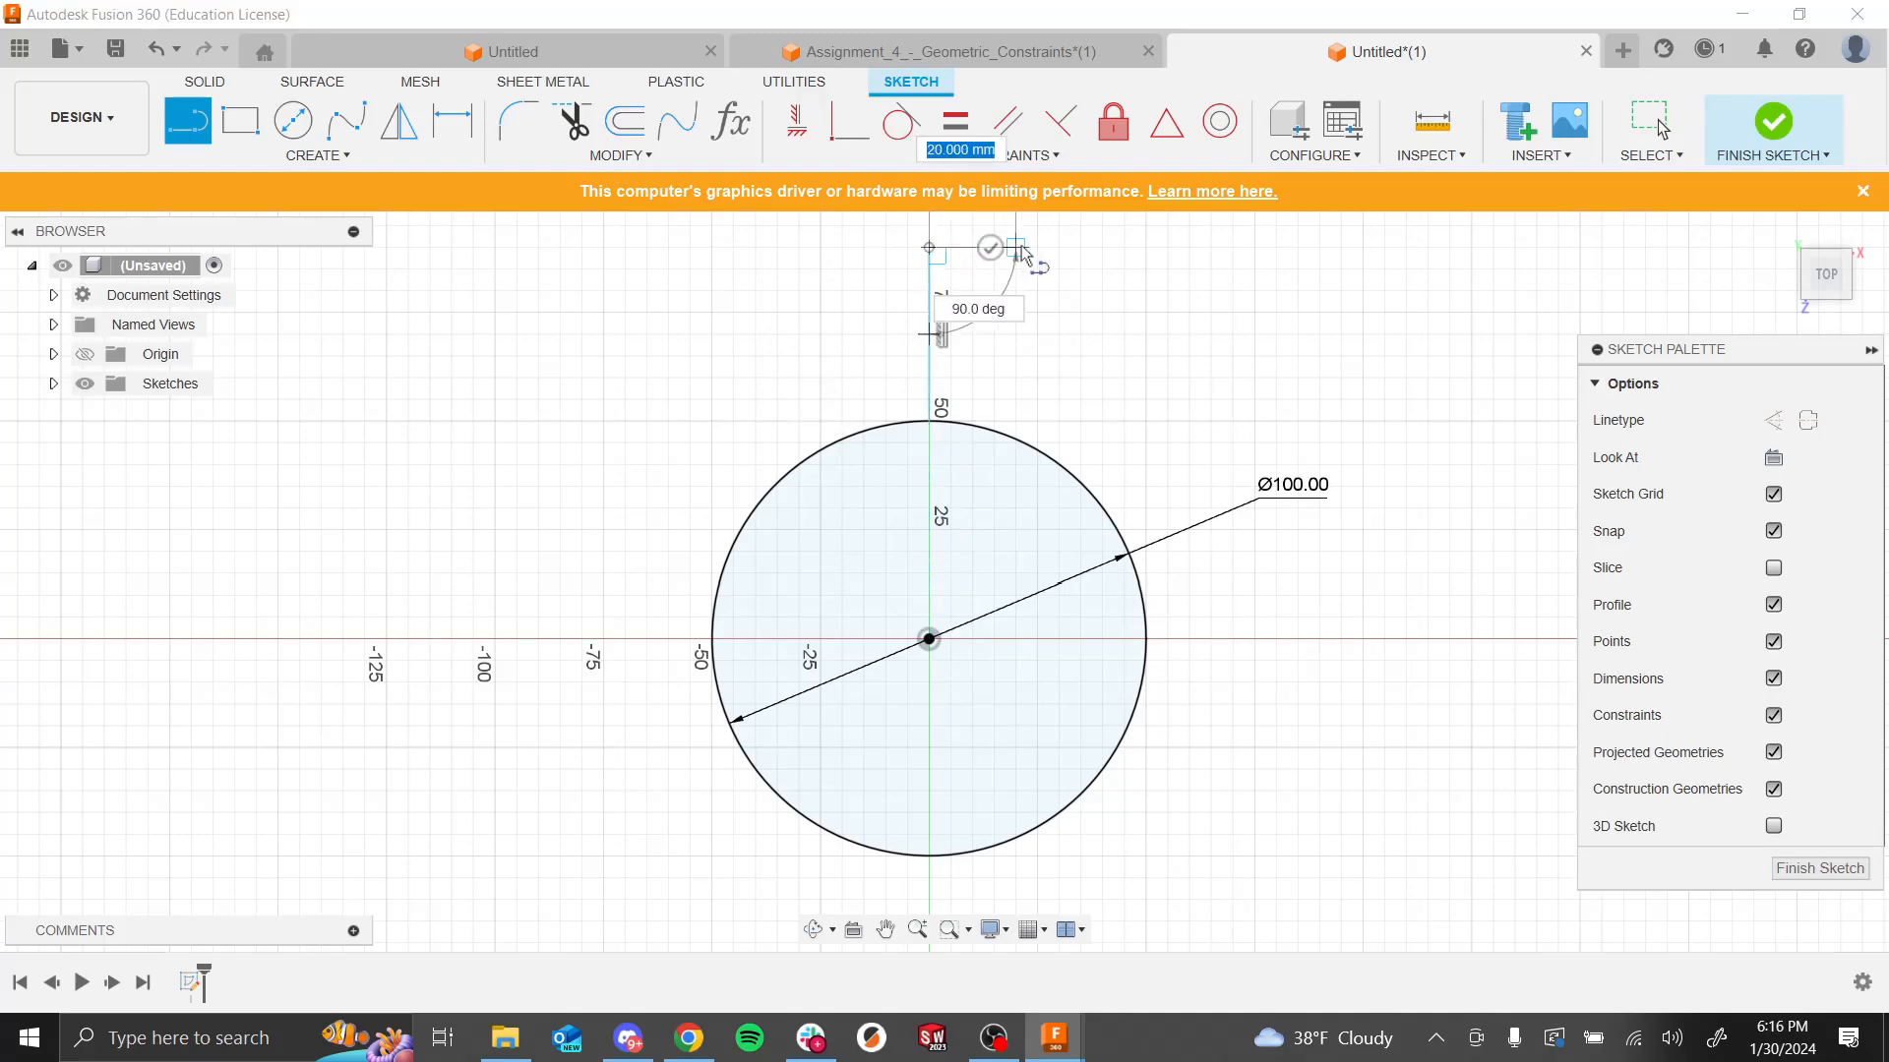
click(1023, 248)
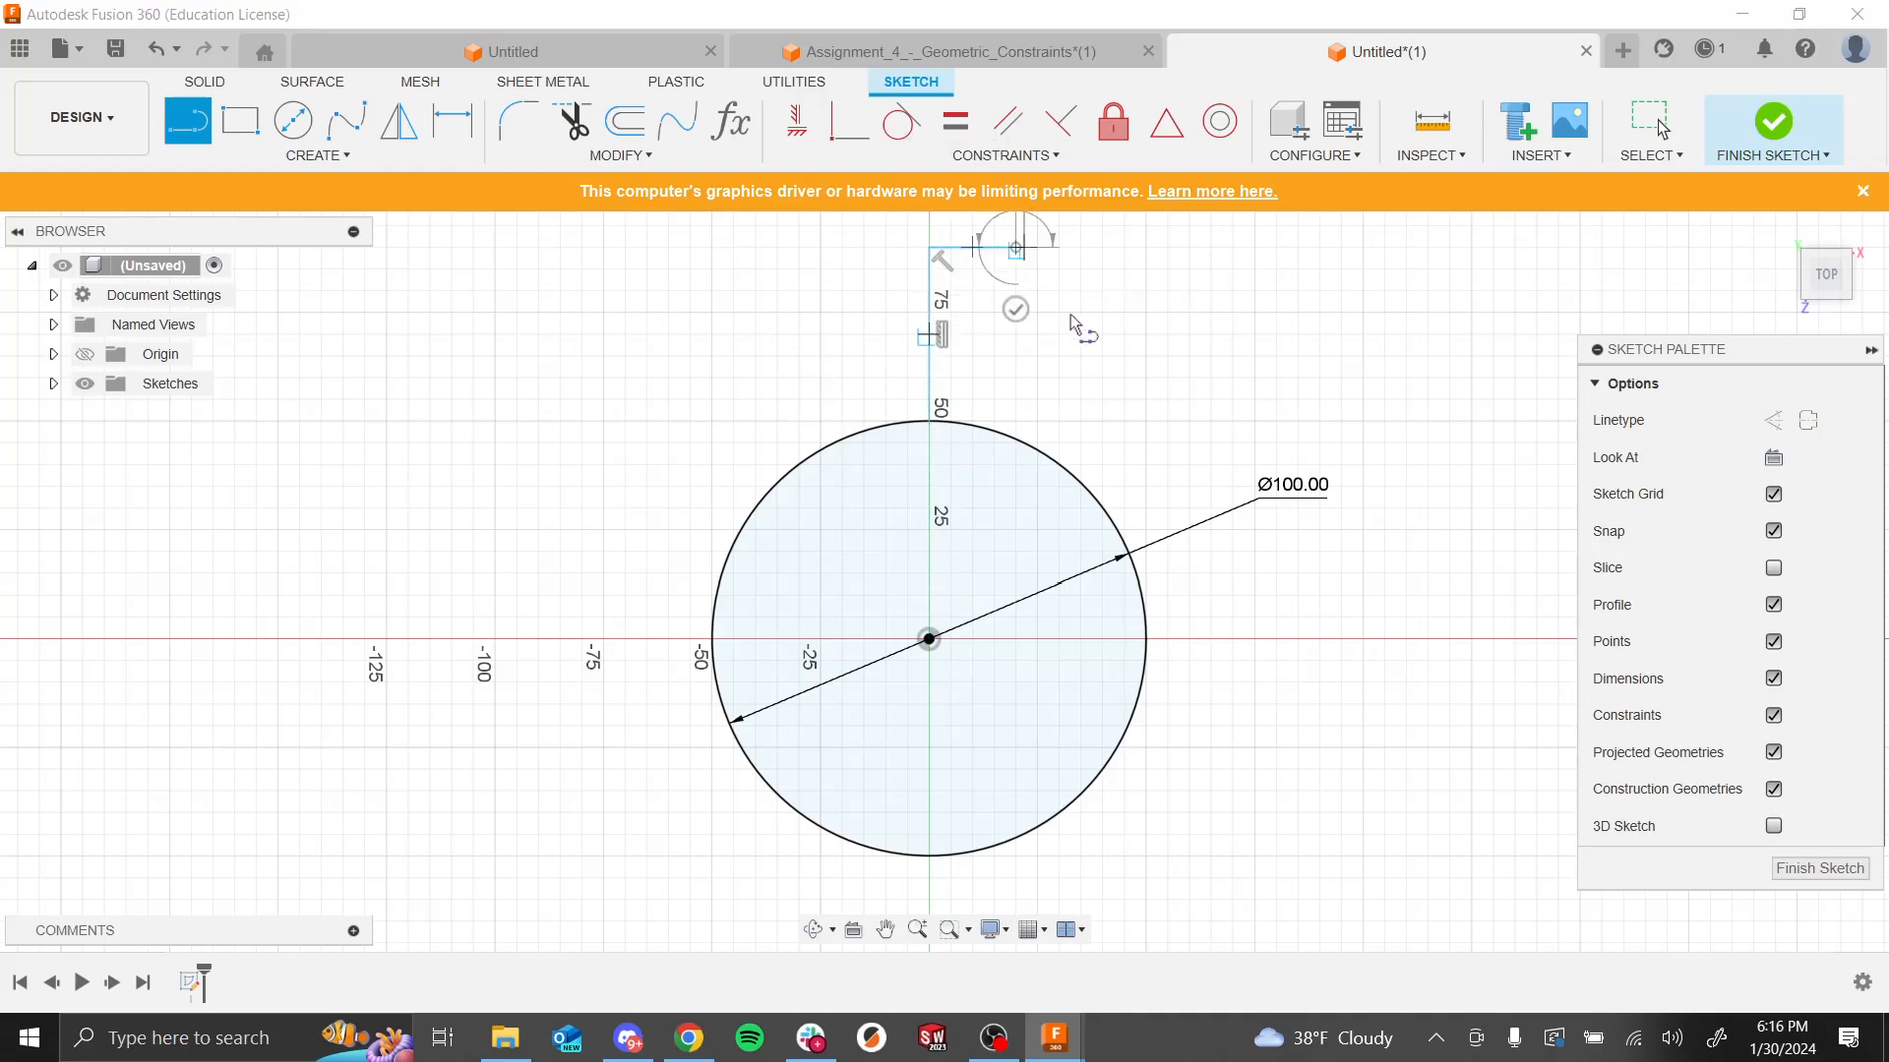
click(1054, 462)
key(Escape)
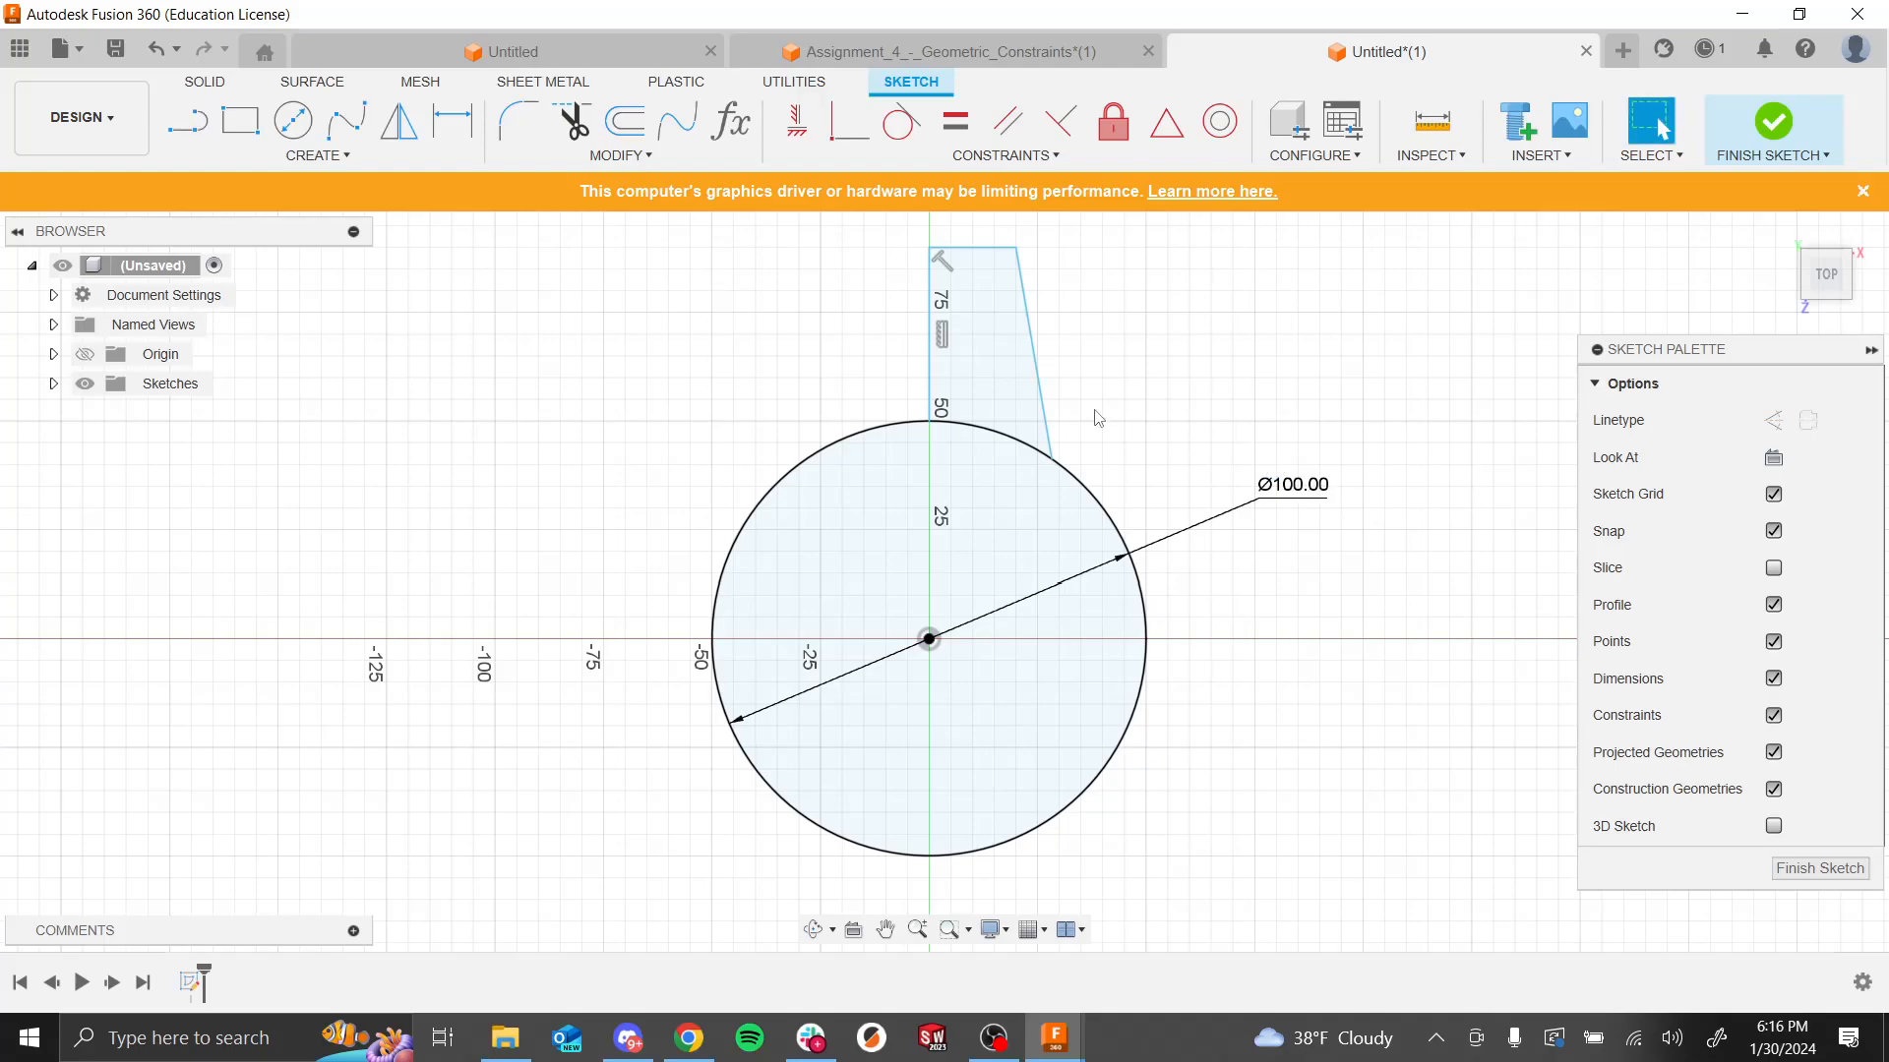
Step: Convert the half tooth's vertical line to a construction line
click(931, 374)
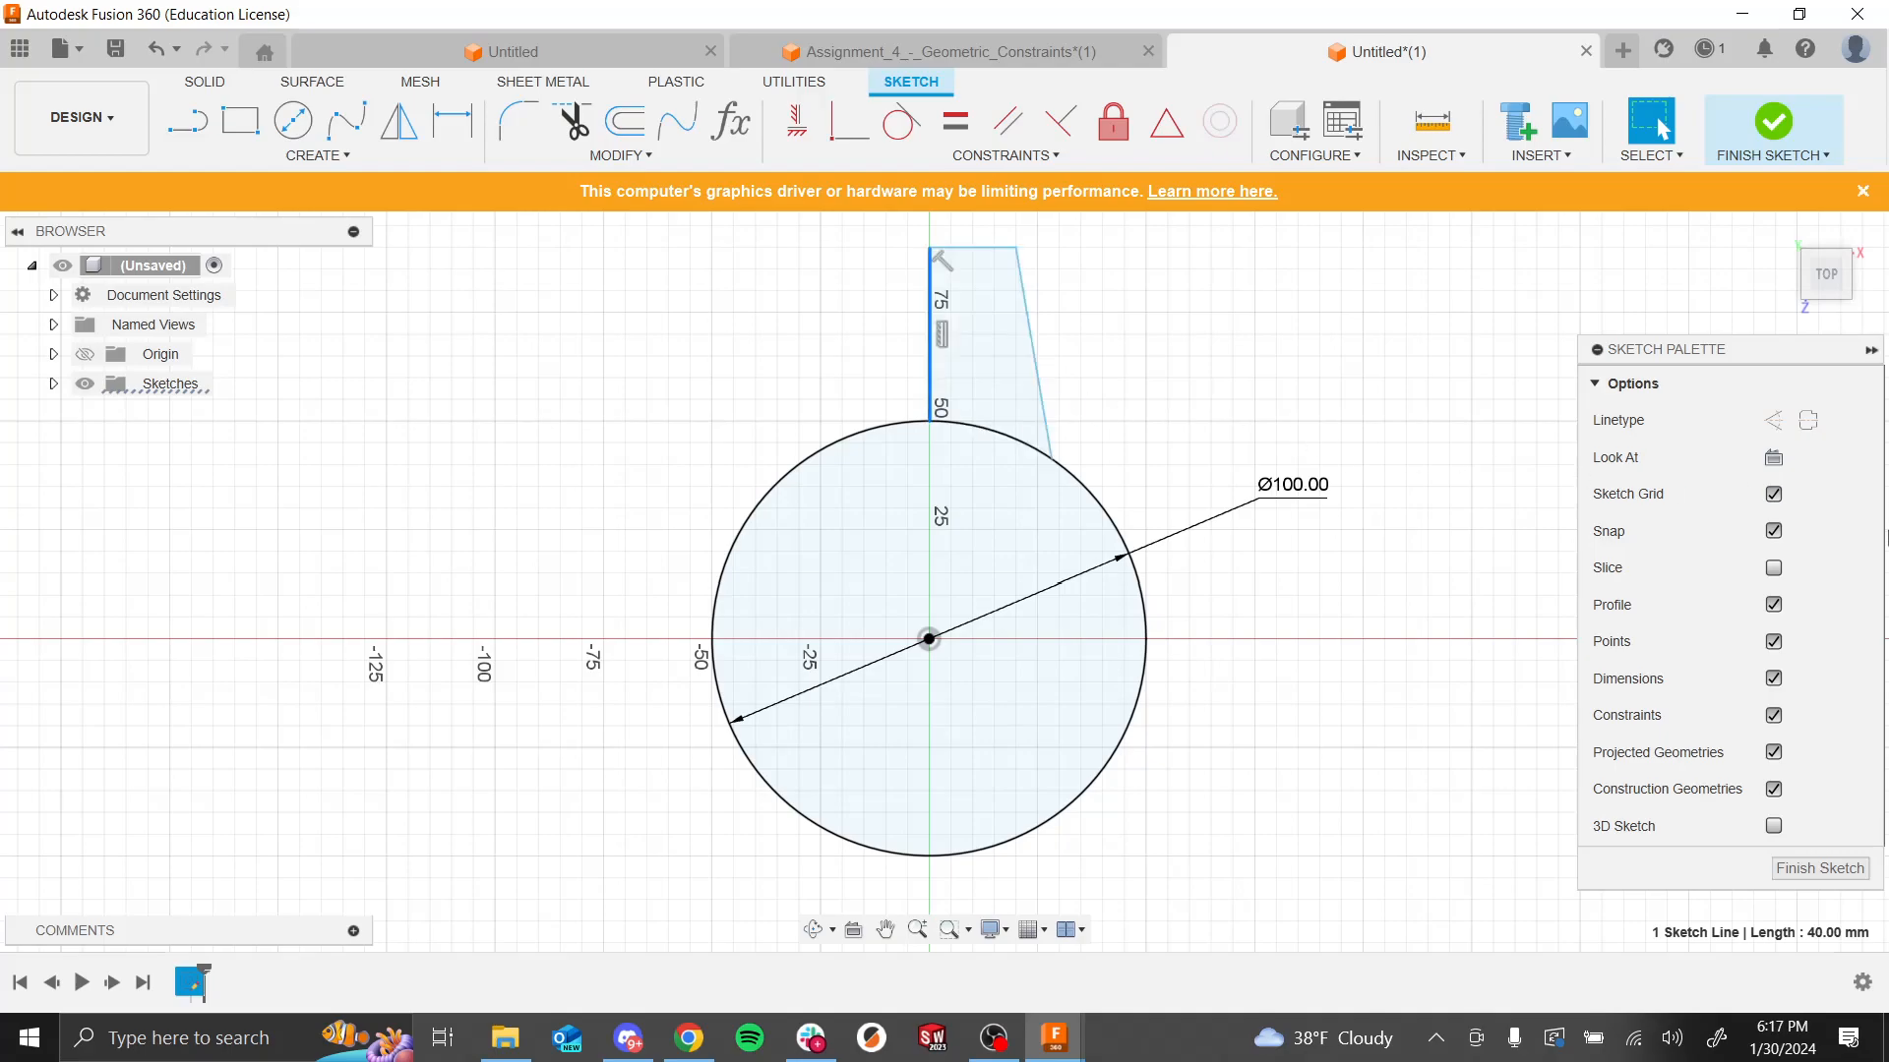
click(1771, 421)
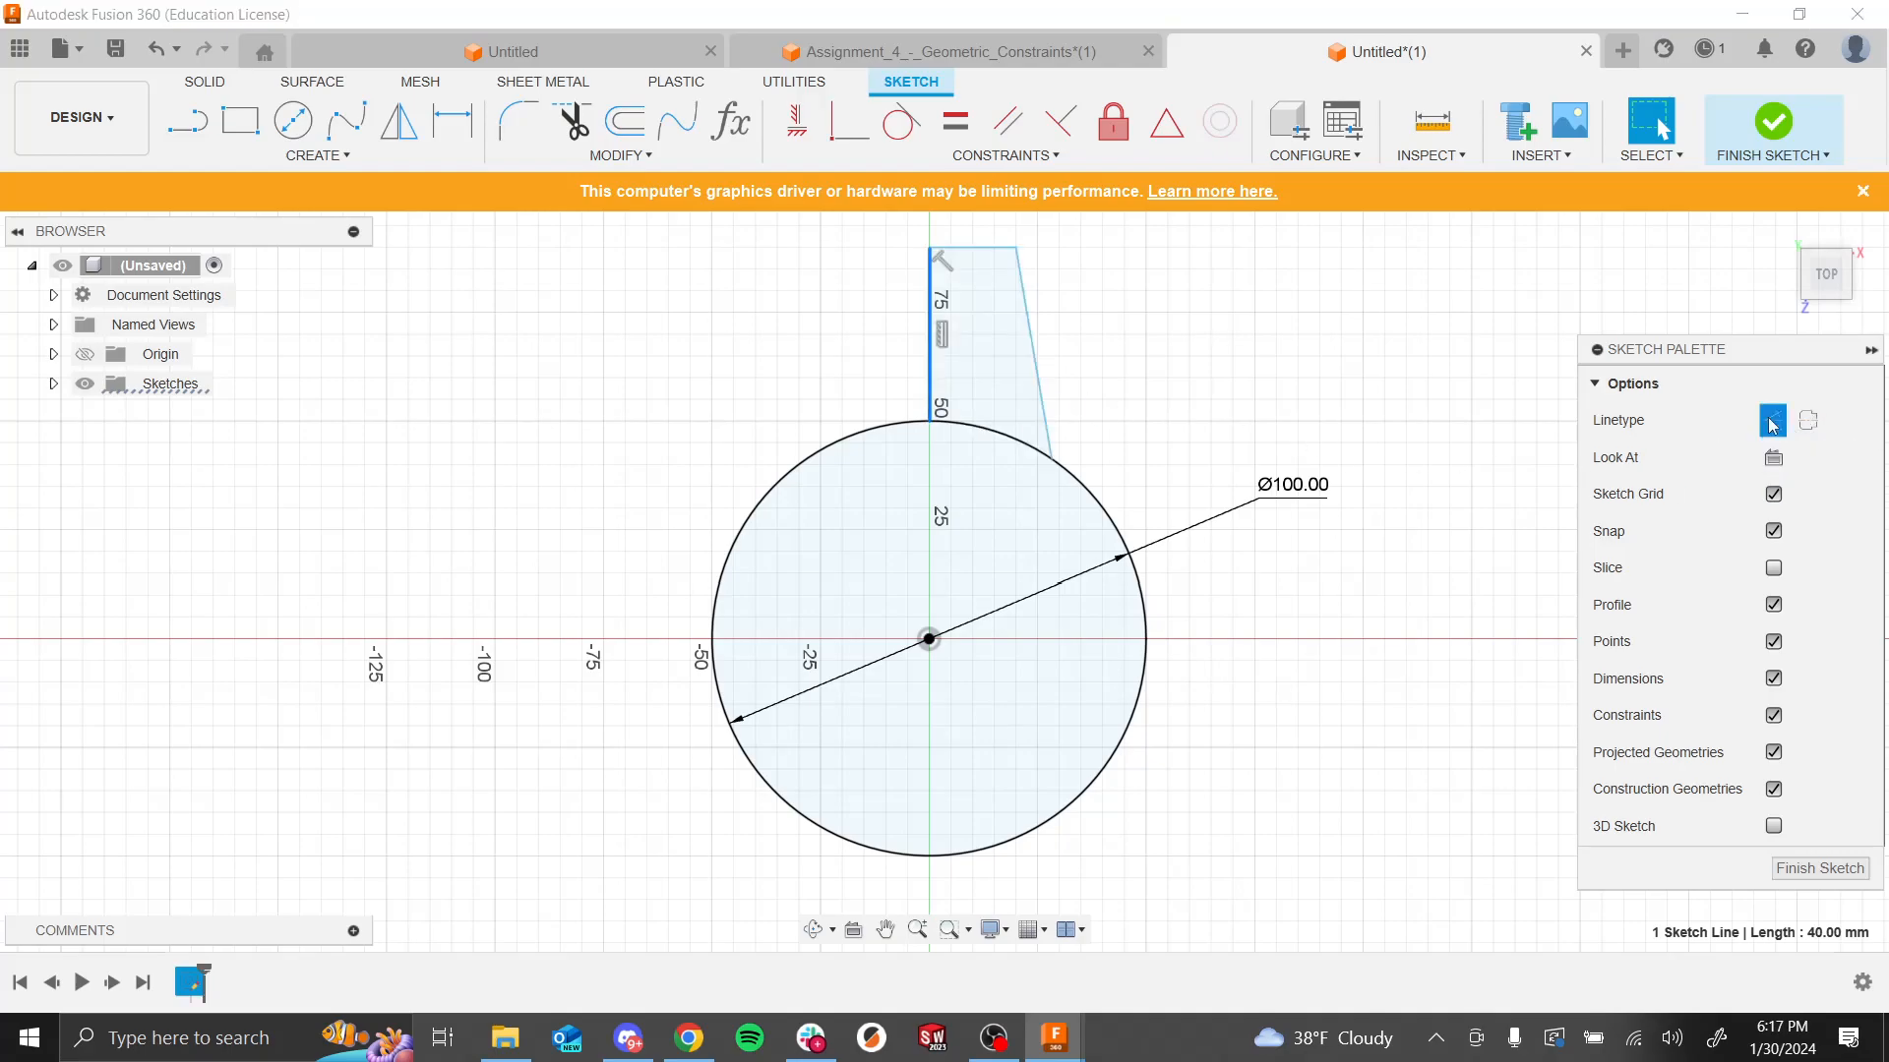
click(1072, 337)
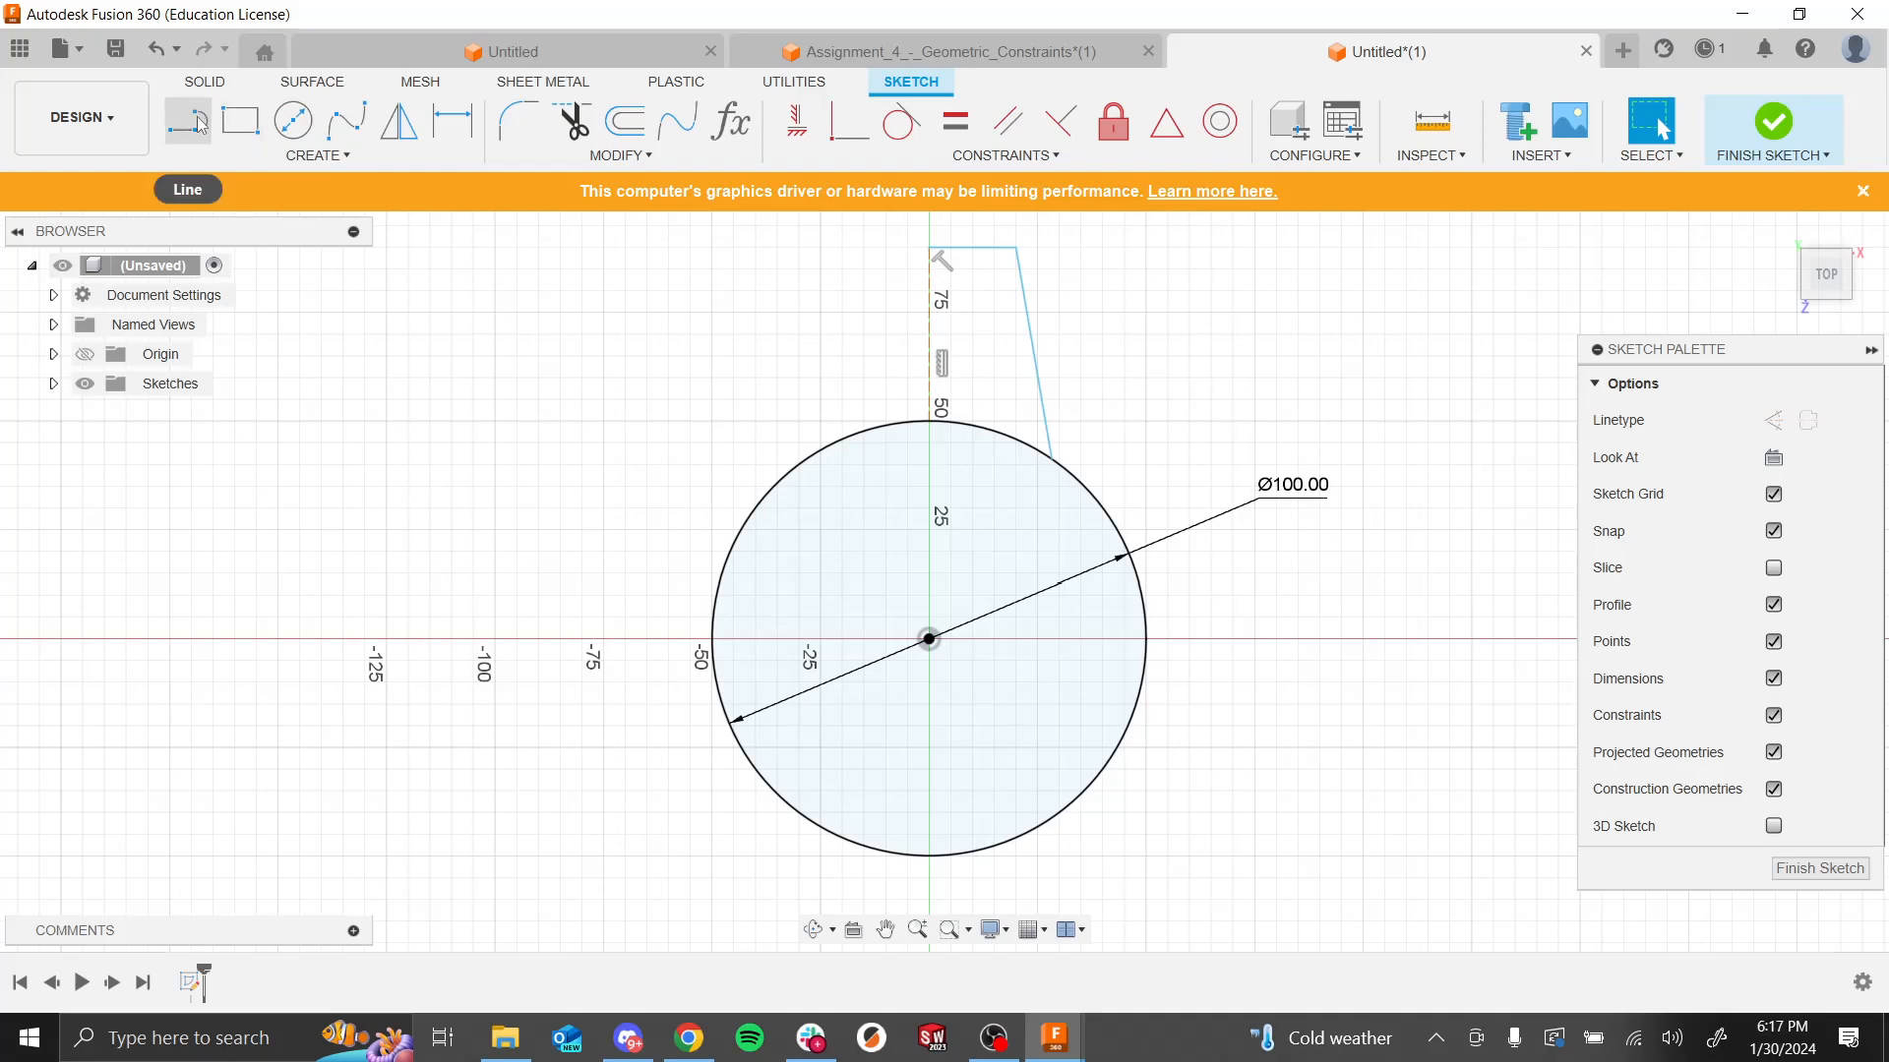
Step: Dimension the distance from the tooth's top line to the circle's center as 85 mm
click(466, 132)
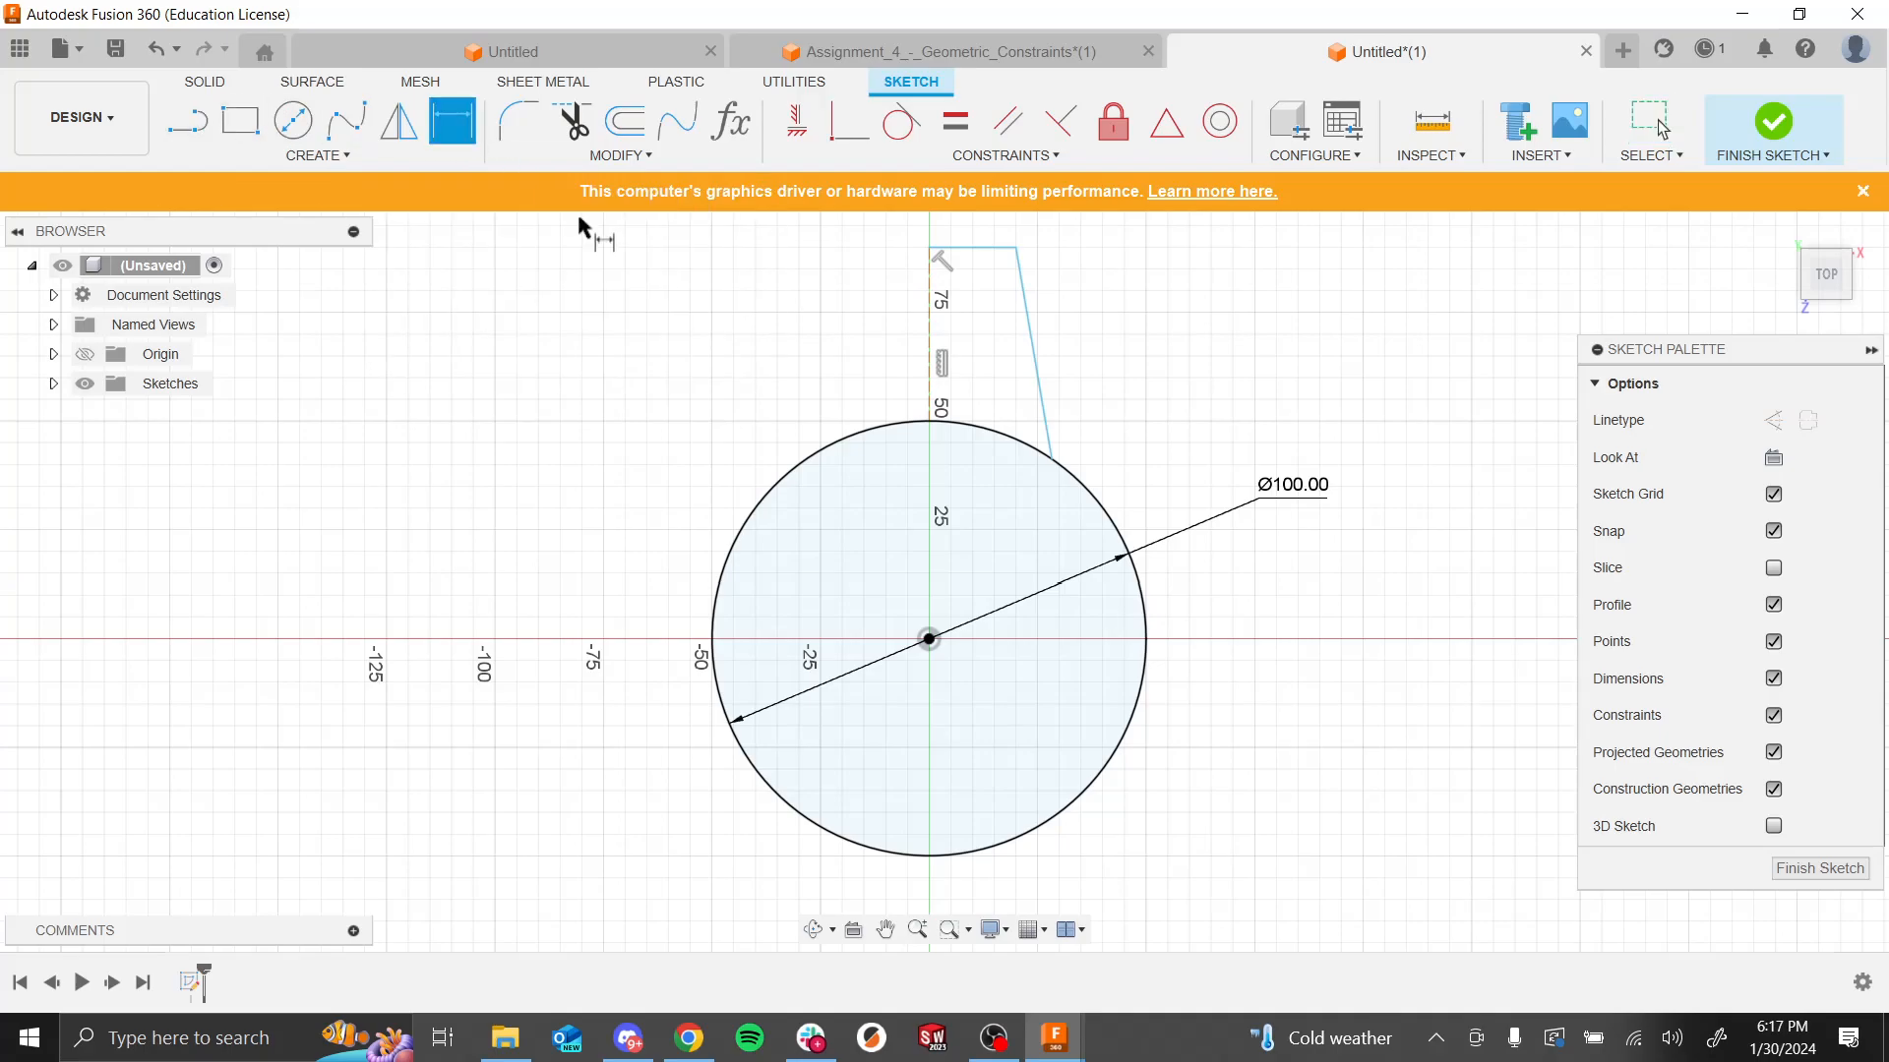
click(959, 248)
click(1401, 473)
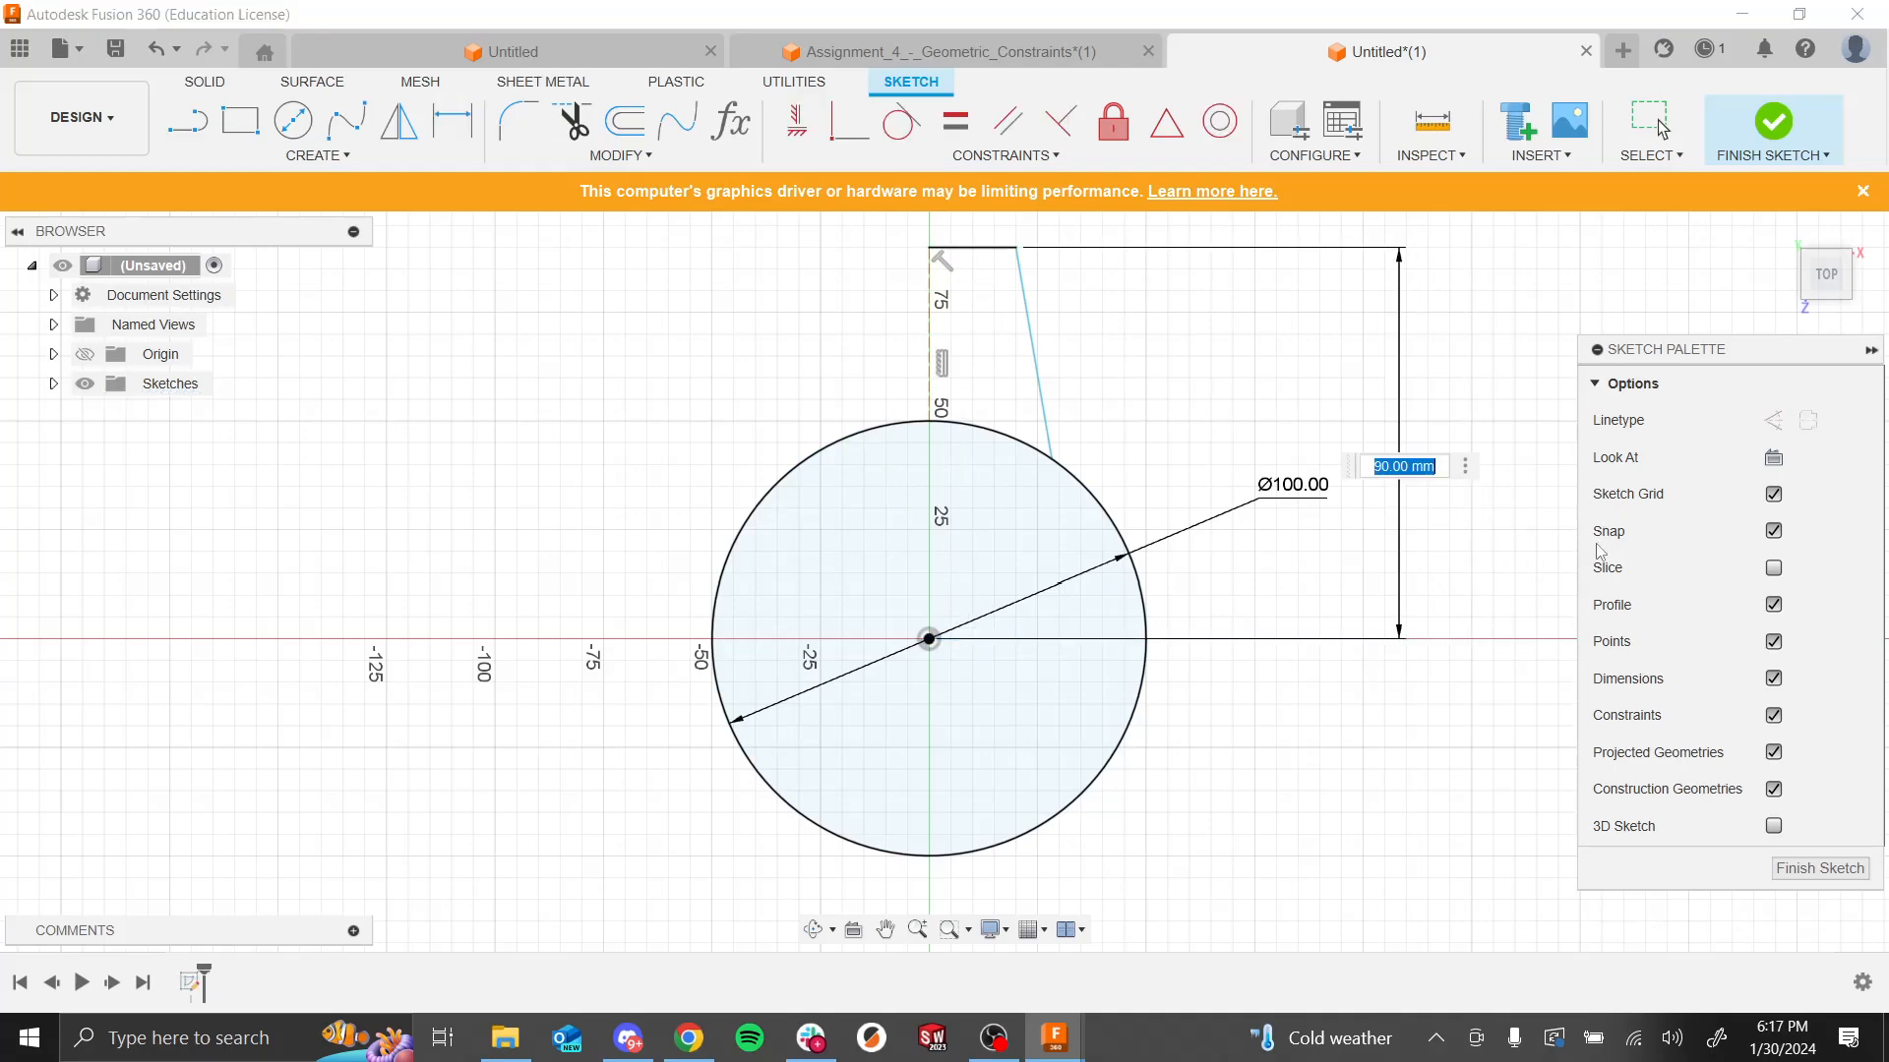
text(85)
key(Return)
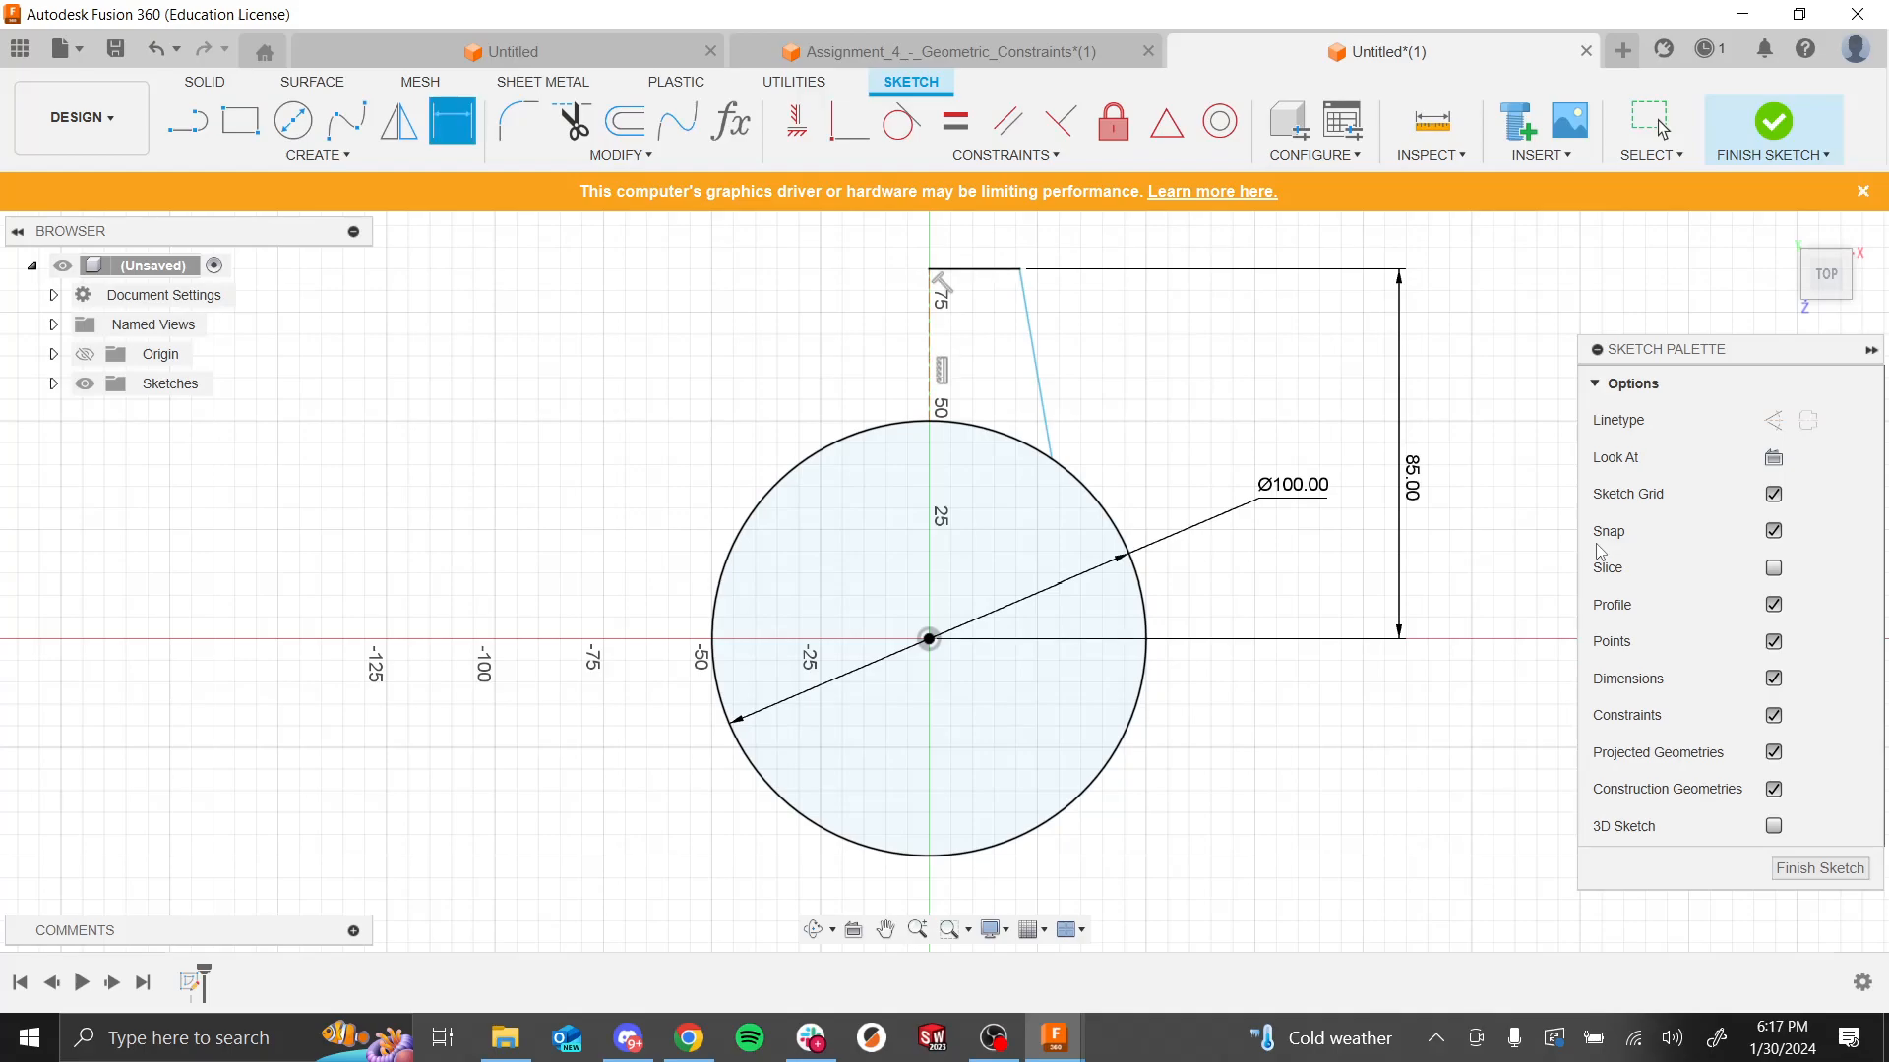
Step: Dimension the angle between the tooth's top line and its slanted side to 100 degrees
click(1033, 356)
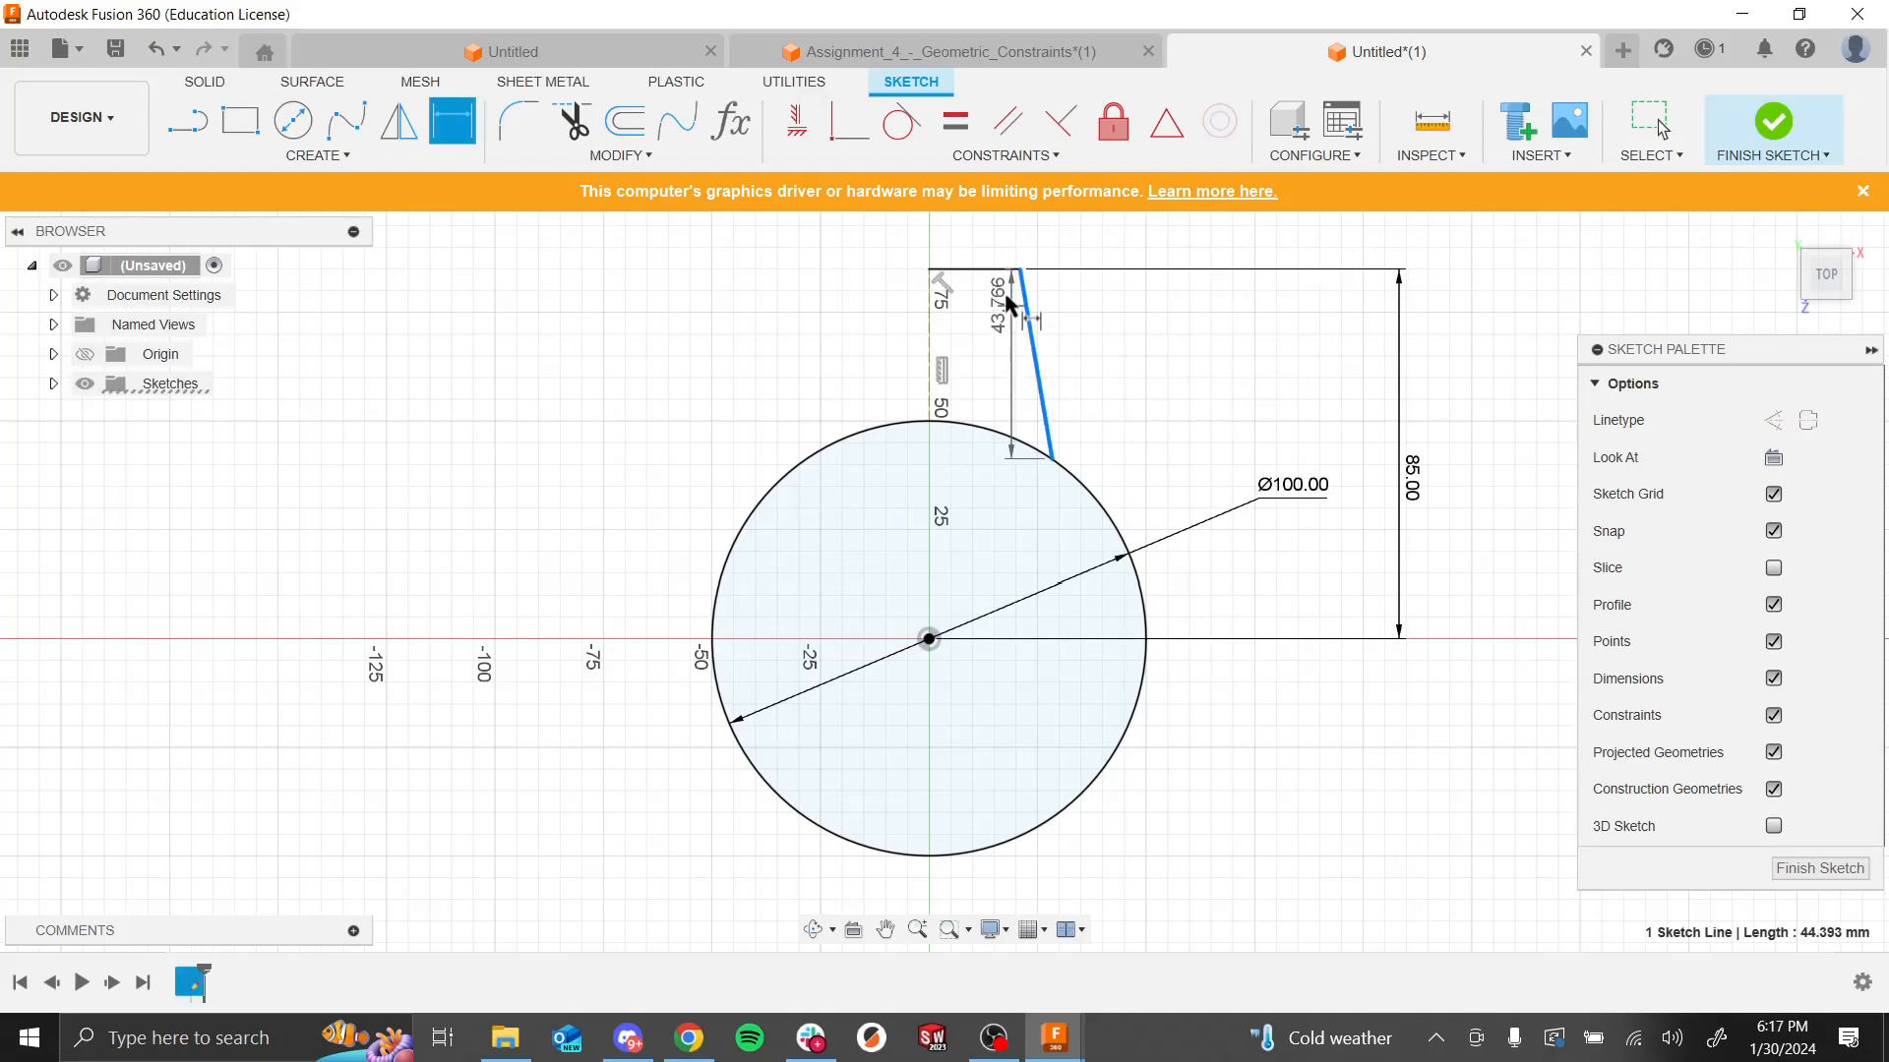
click(995, 269)
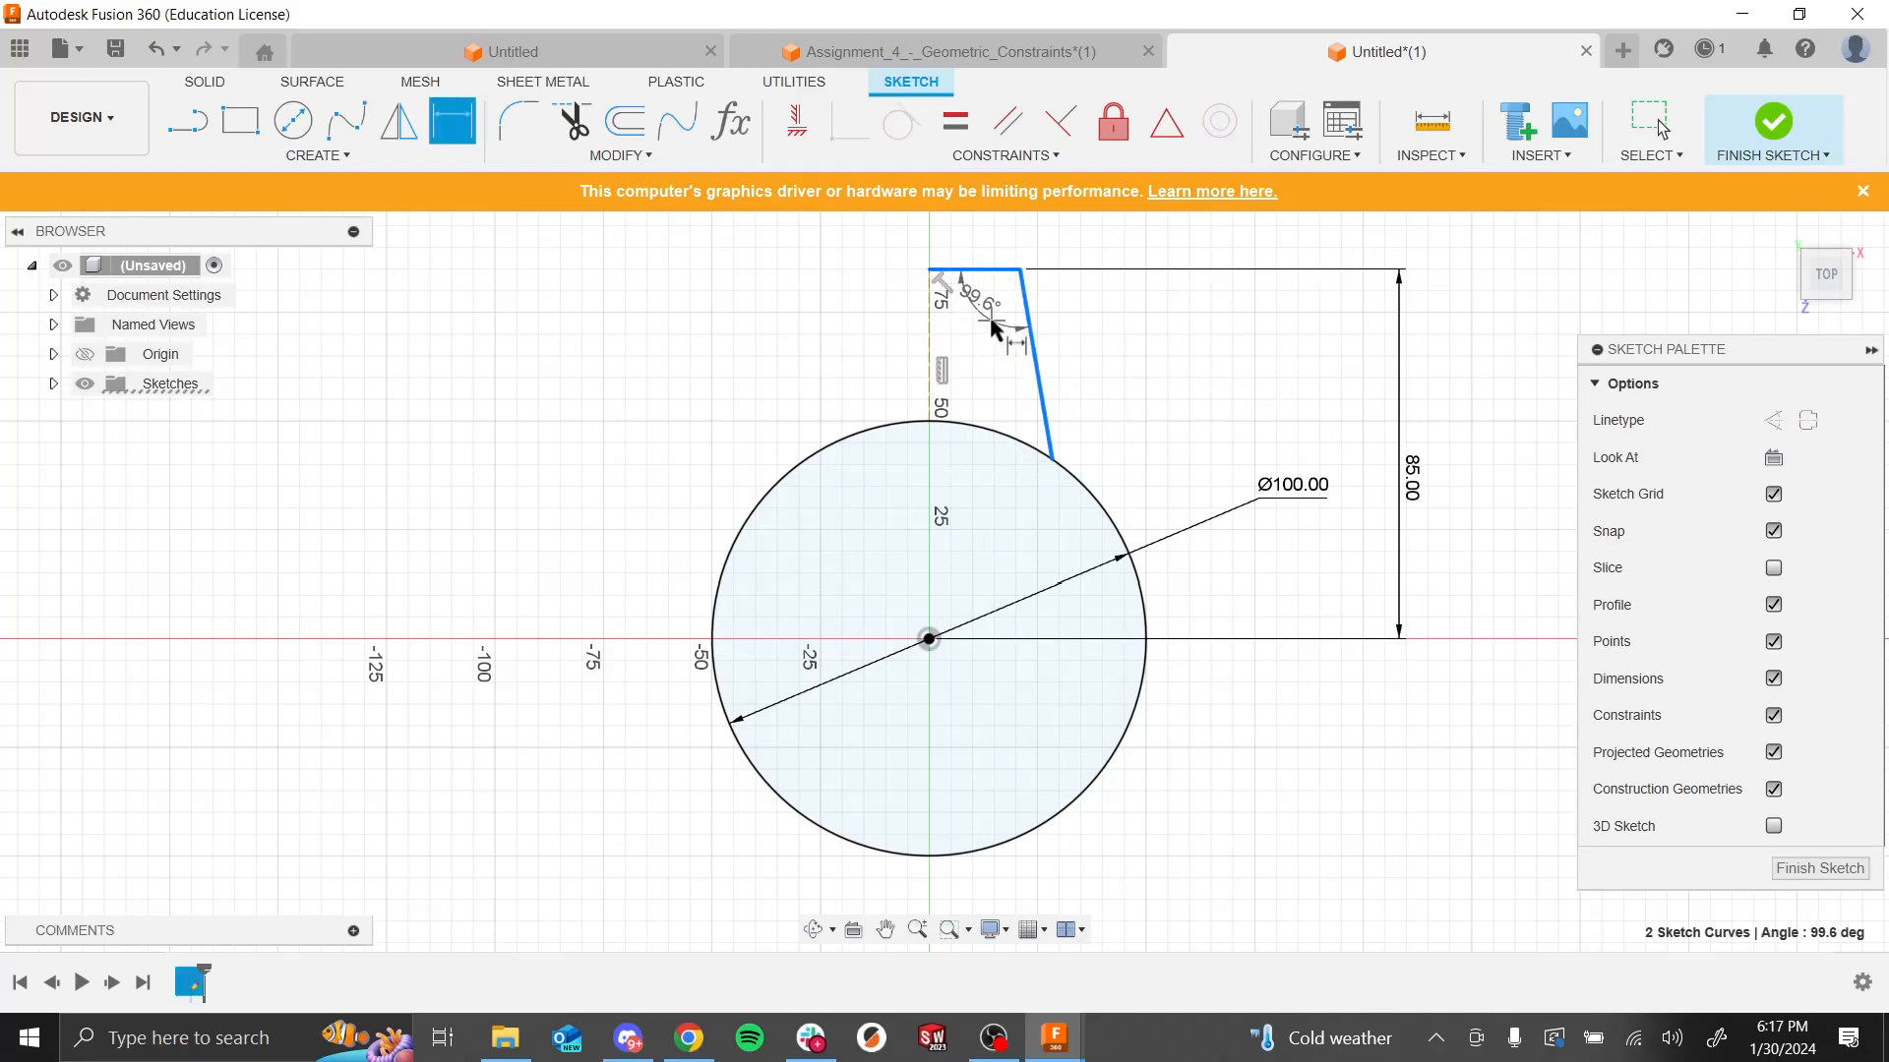
click(999, 327)
text(100)
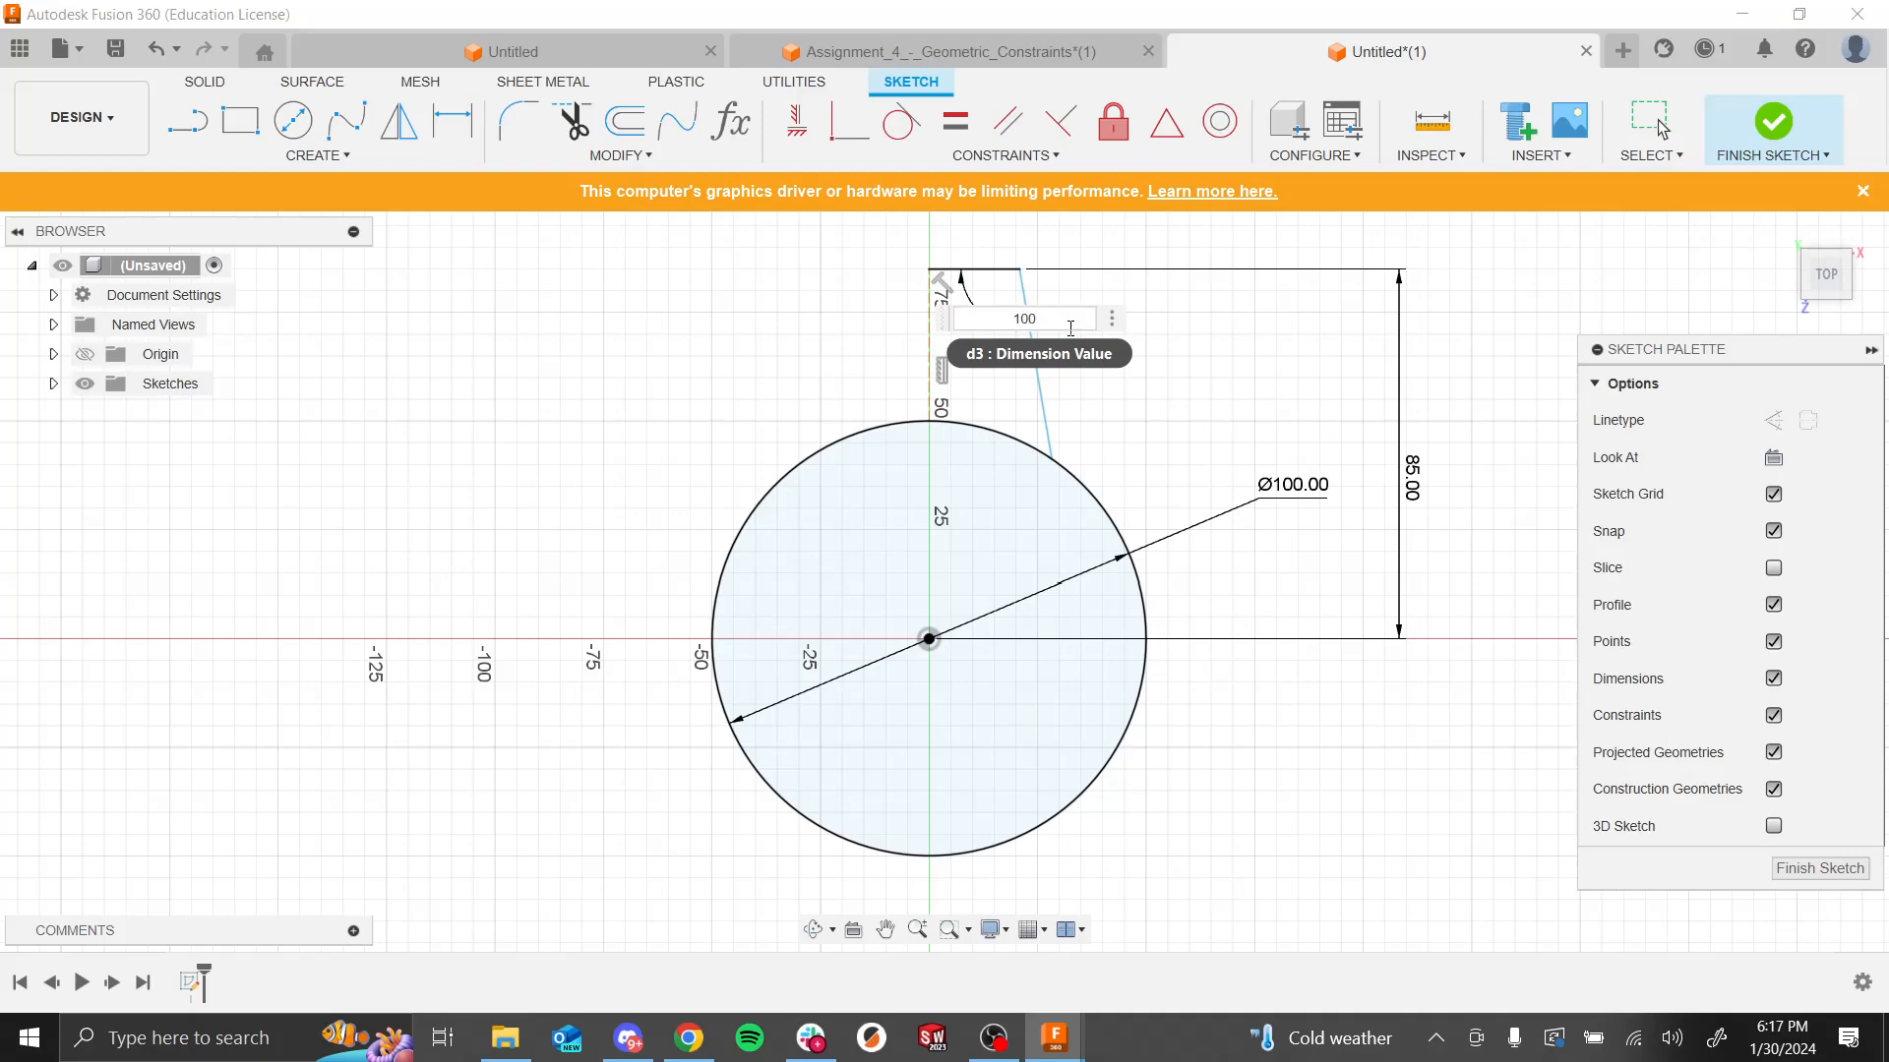
key(Return)
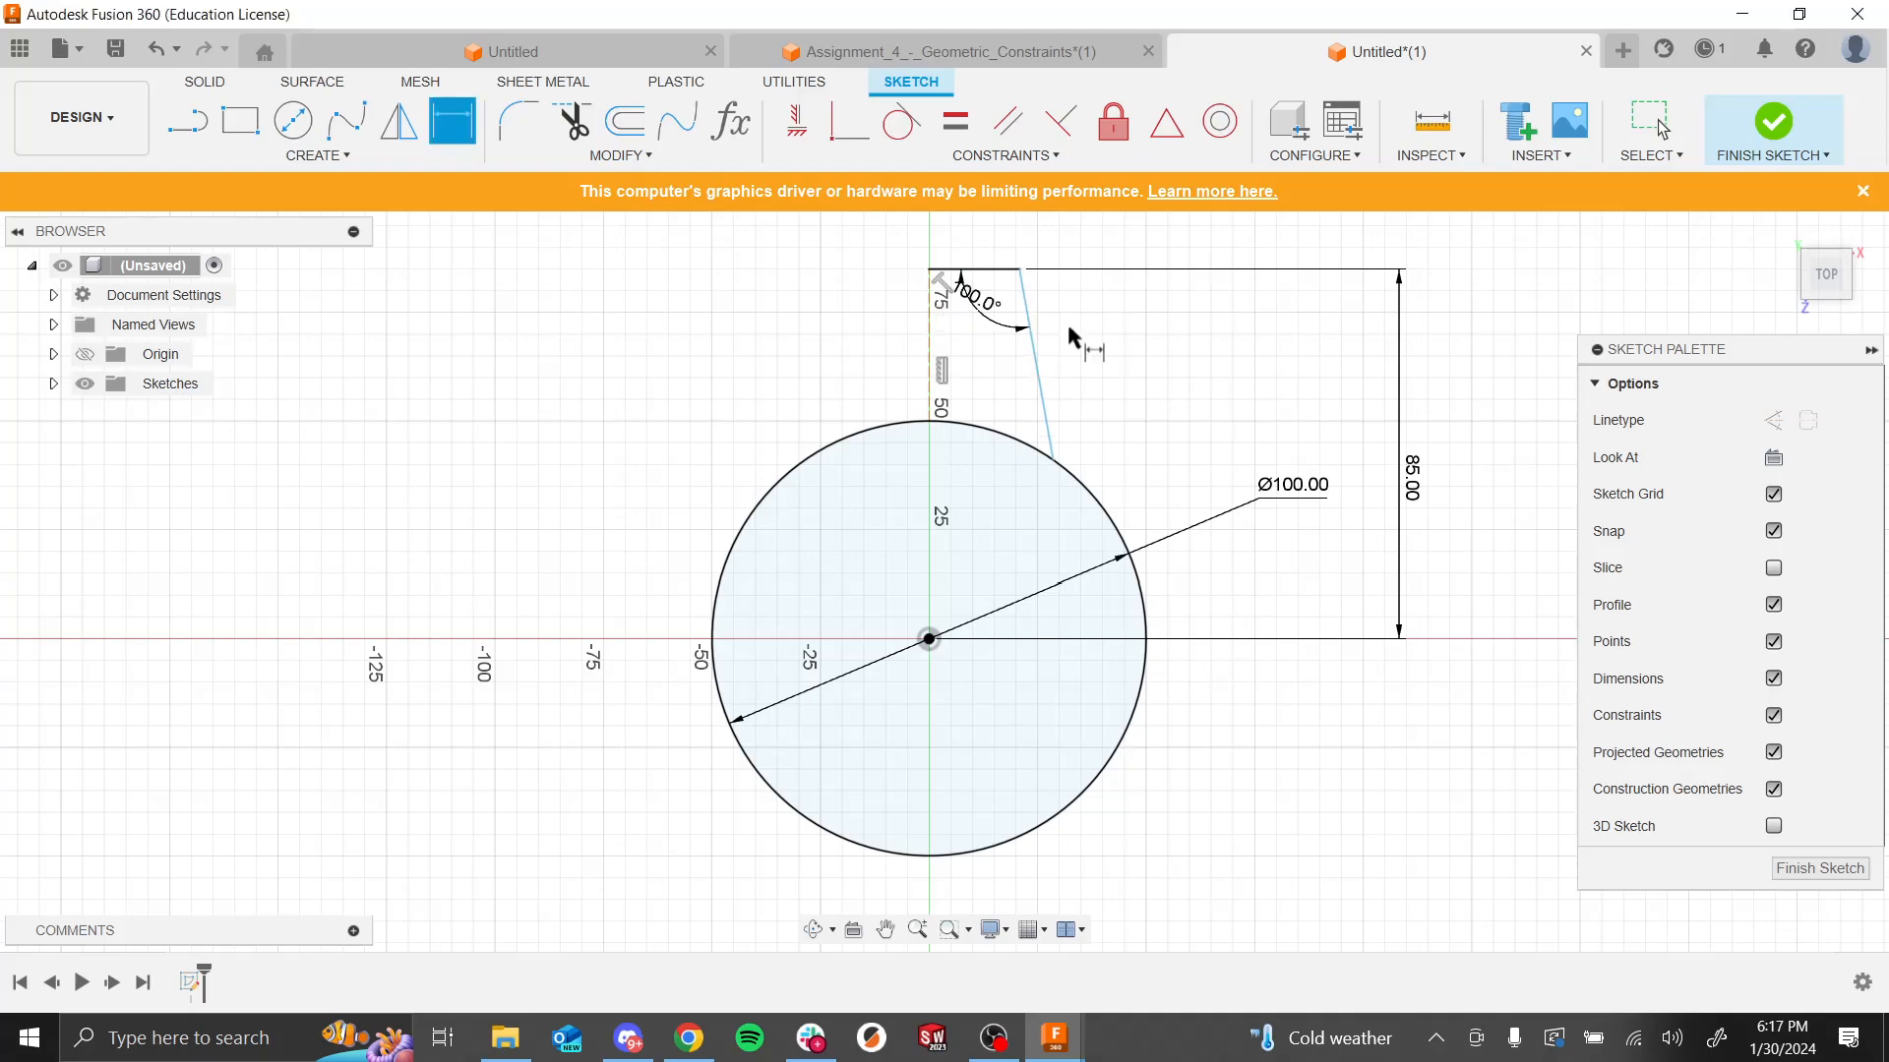
Step: Dimension the length of the tooth's top line to 10 mm
click(989, 269)
click(1210, 319)
text(10)
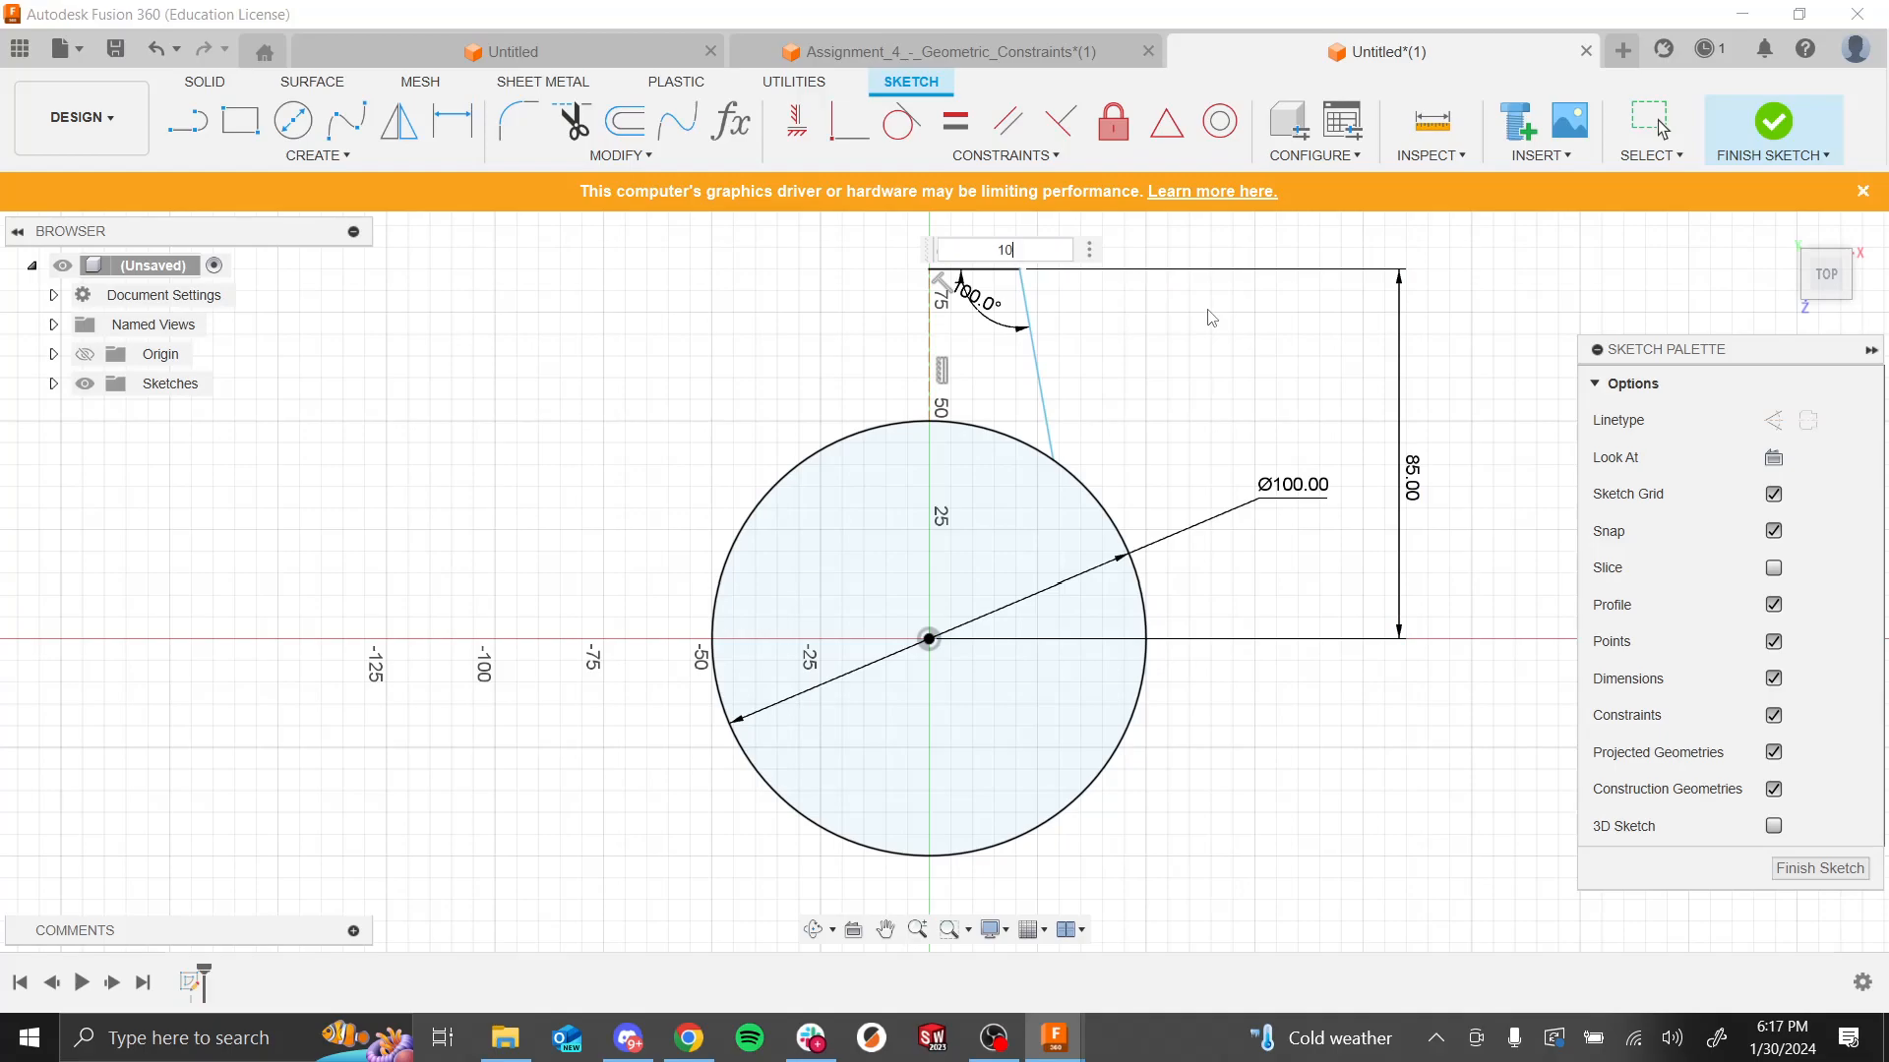
key(Return)
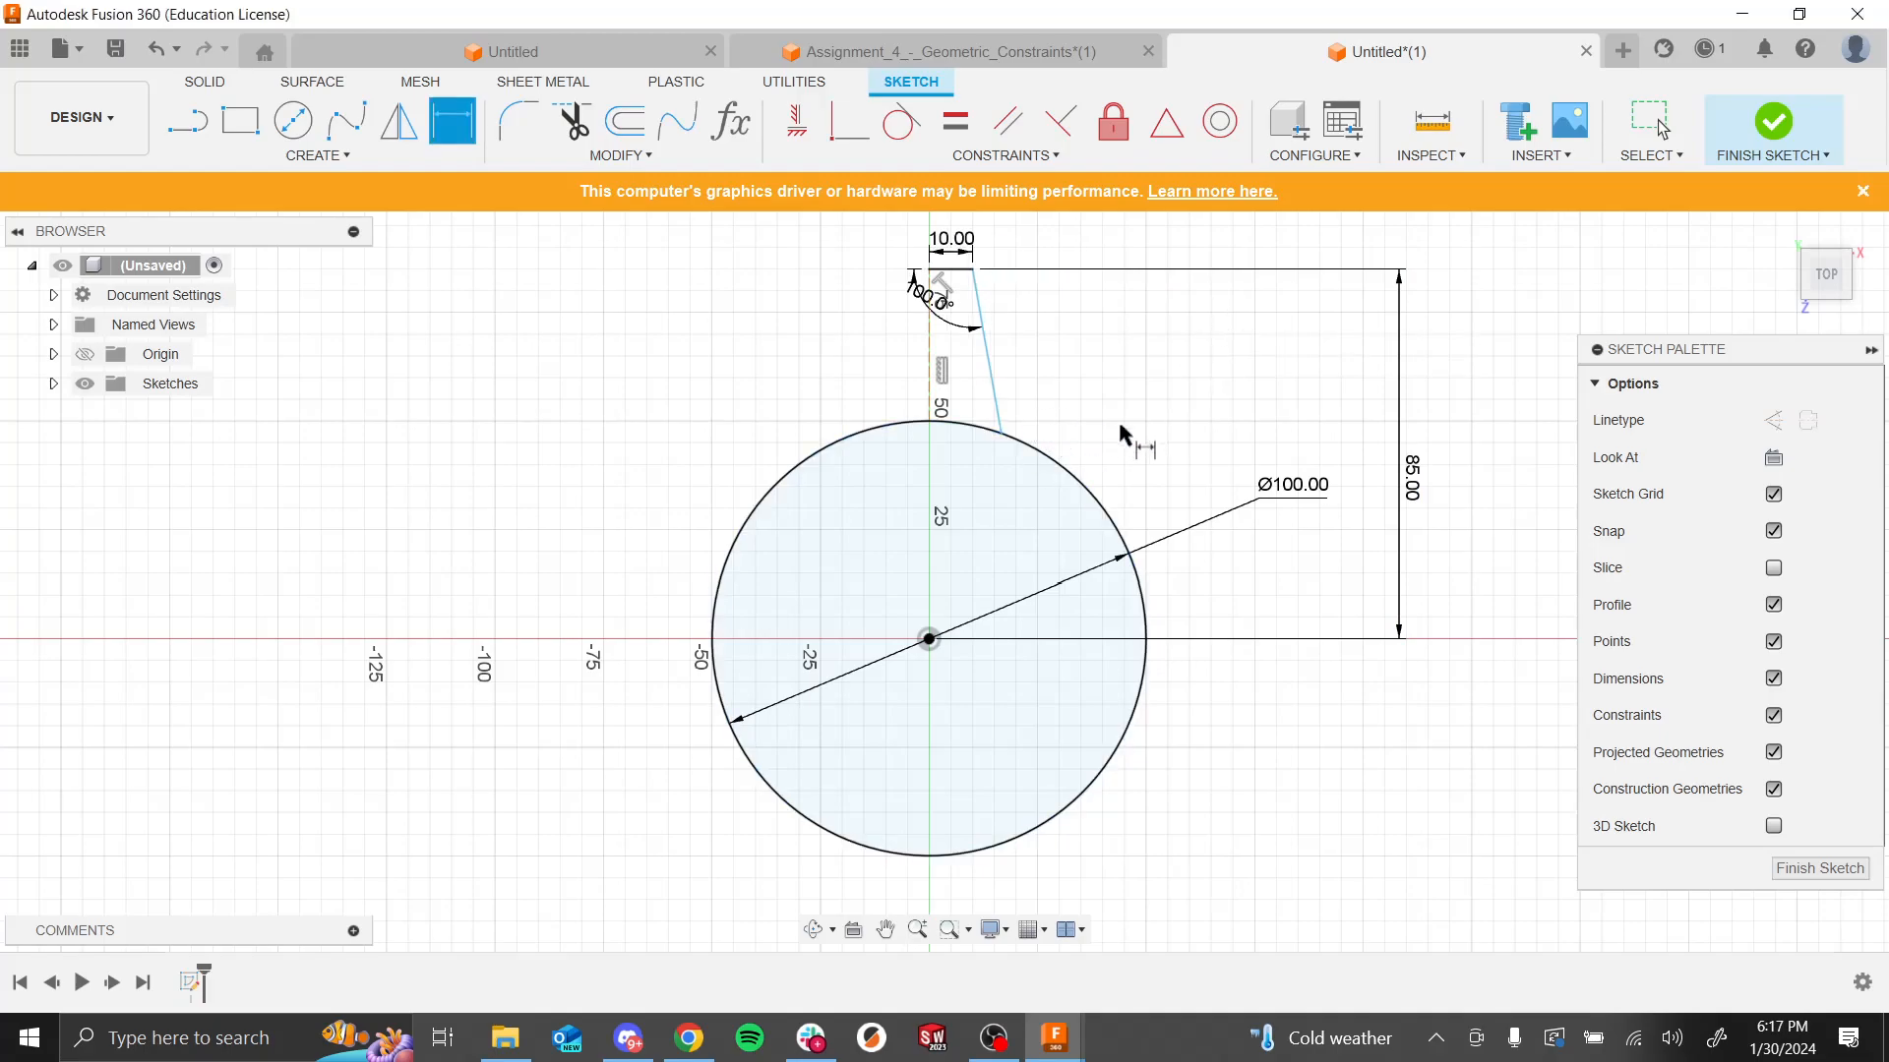
key(Escape)
Step: Slide the slanted line's lower endpoint along the circle to test the tooth's movement, and undo the last move
drag(1003, 432, 728, 356)
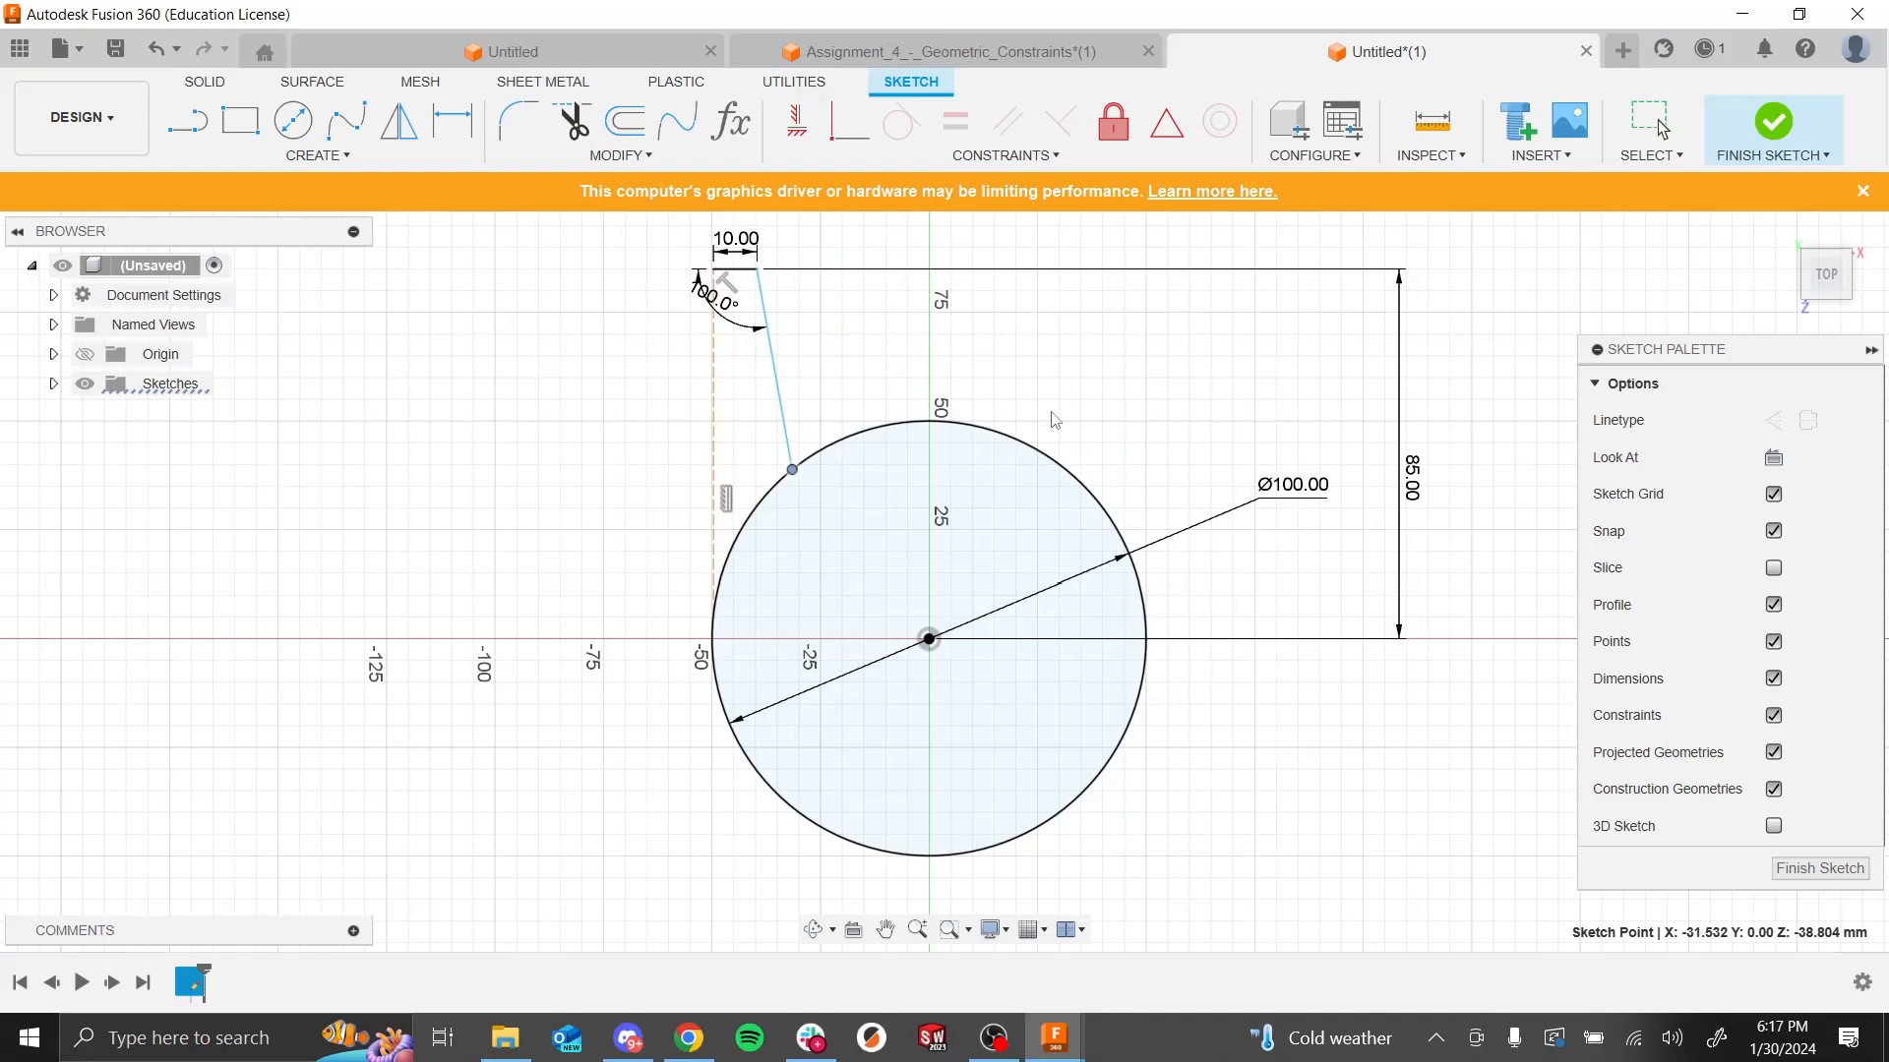
key(Escape)
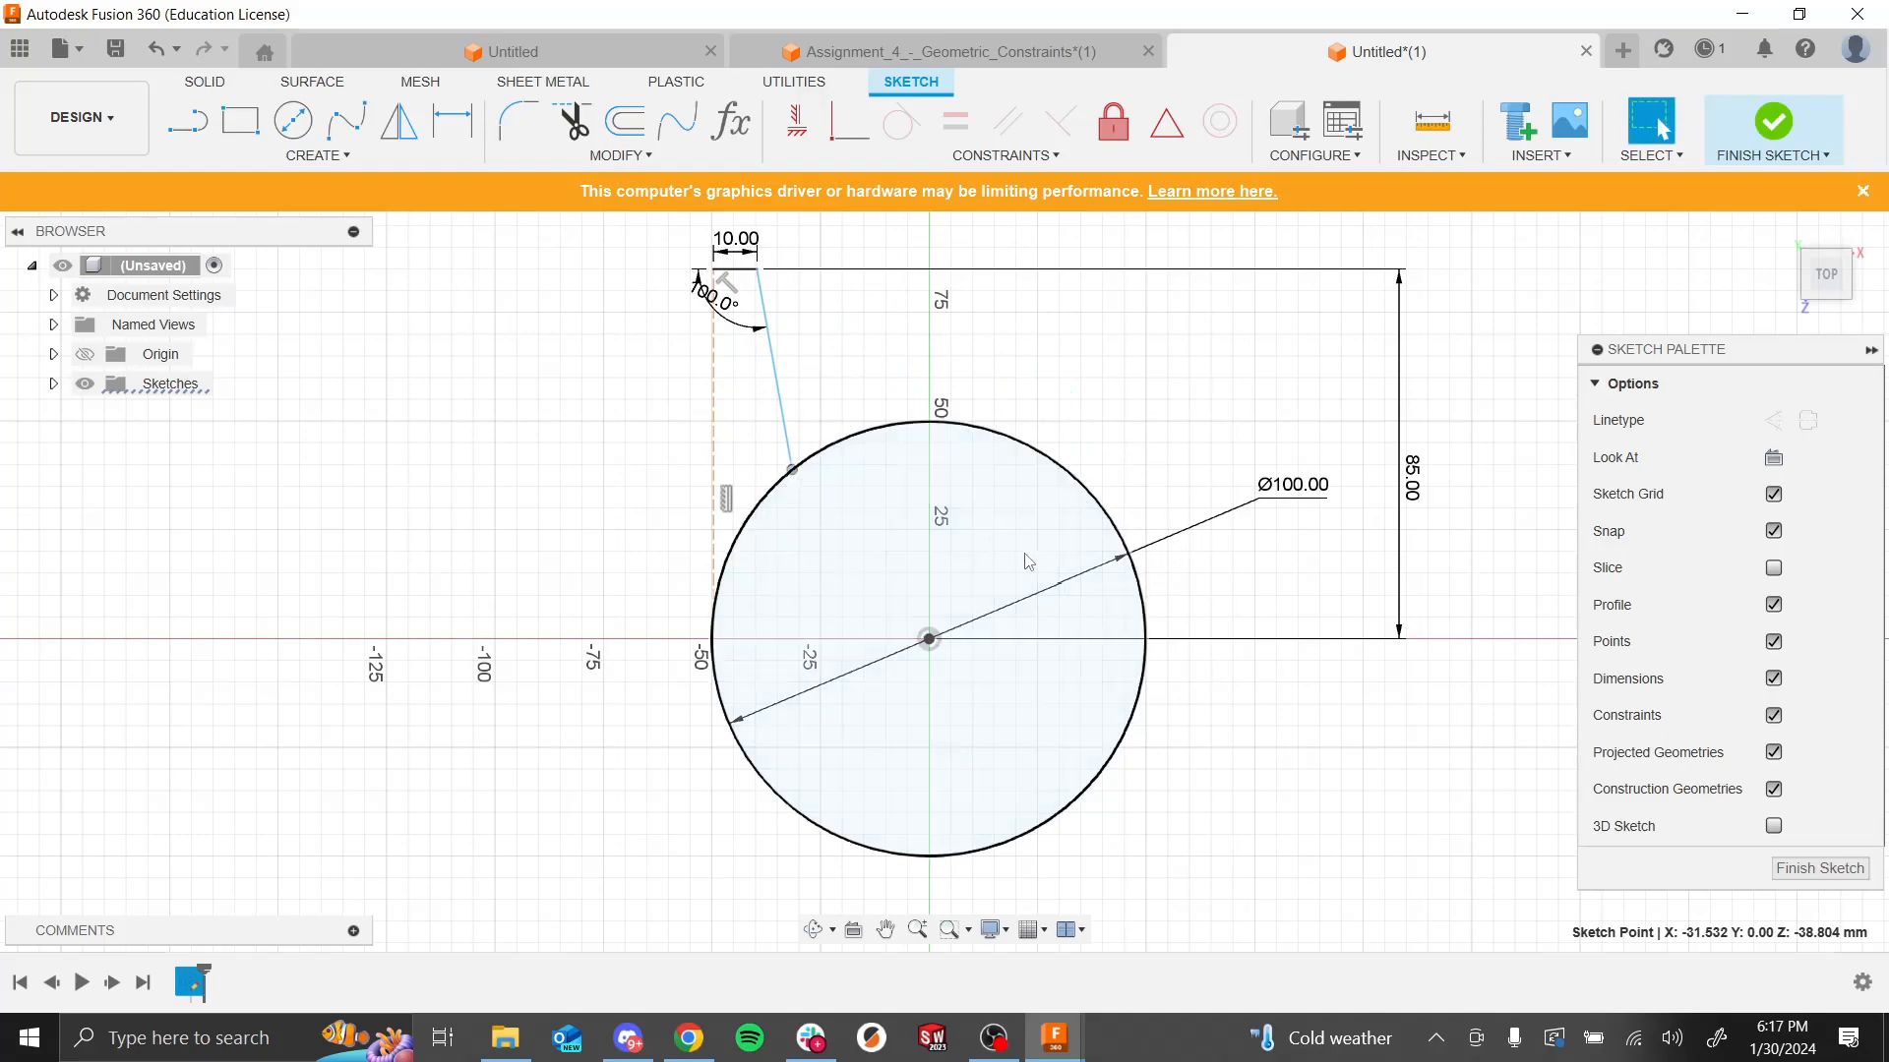
key(ctrl+z)
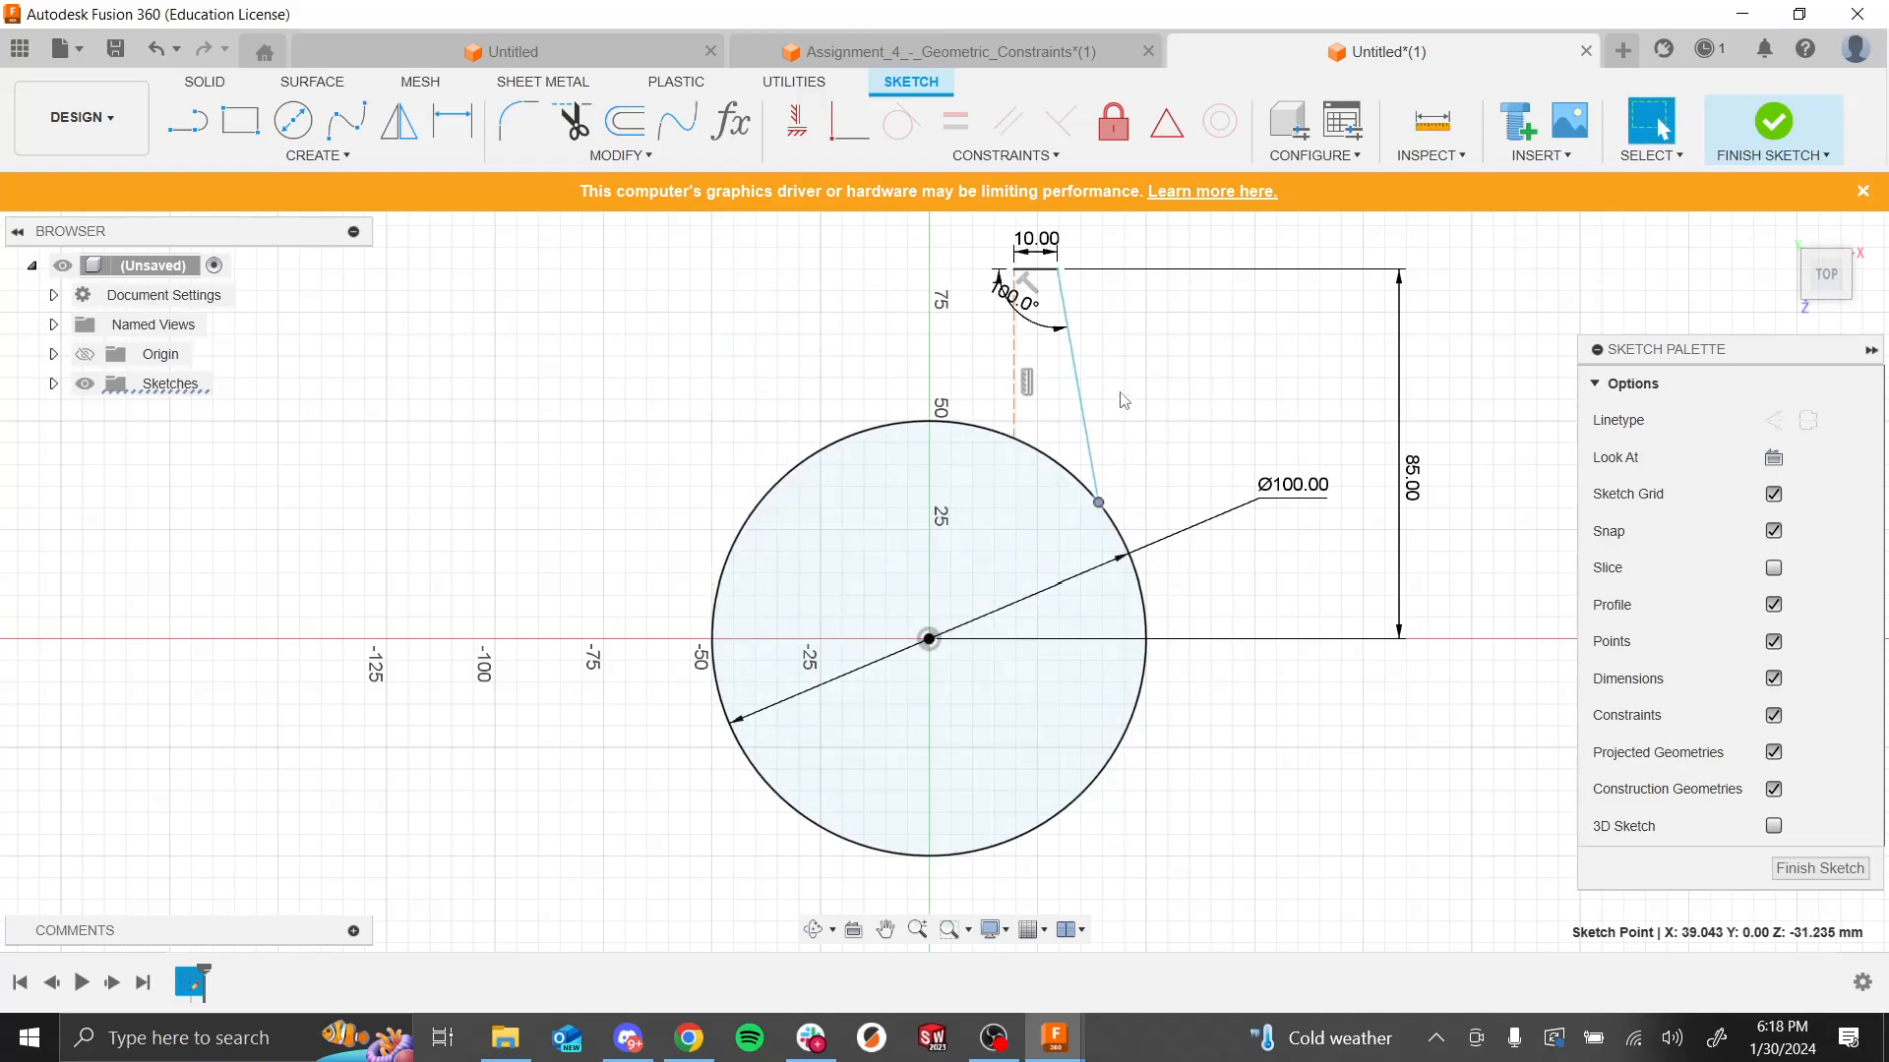
Step: Align the tooth's vertical construction line with the circle's center using the Coincident constraint
click(1014, 356)
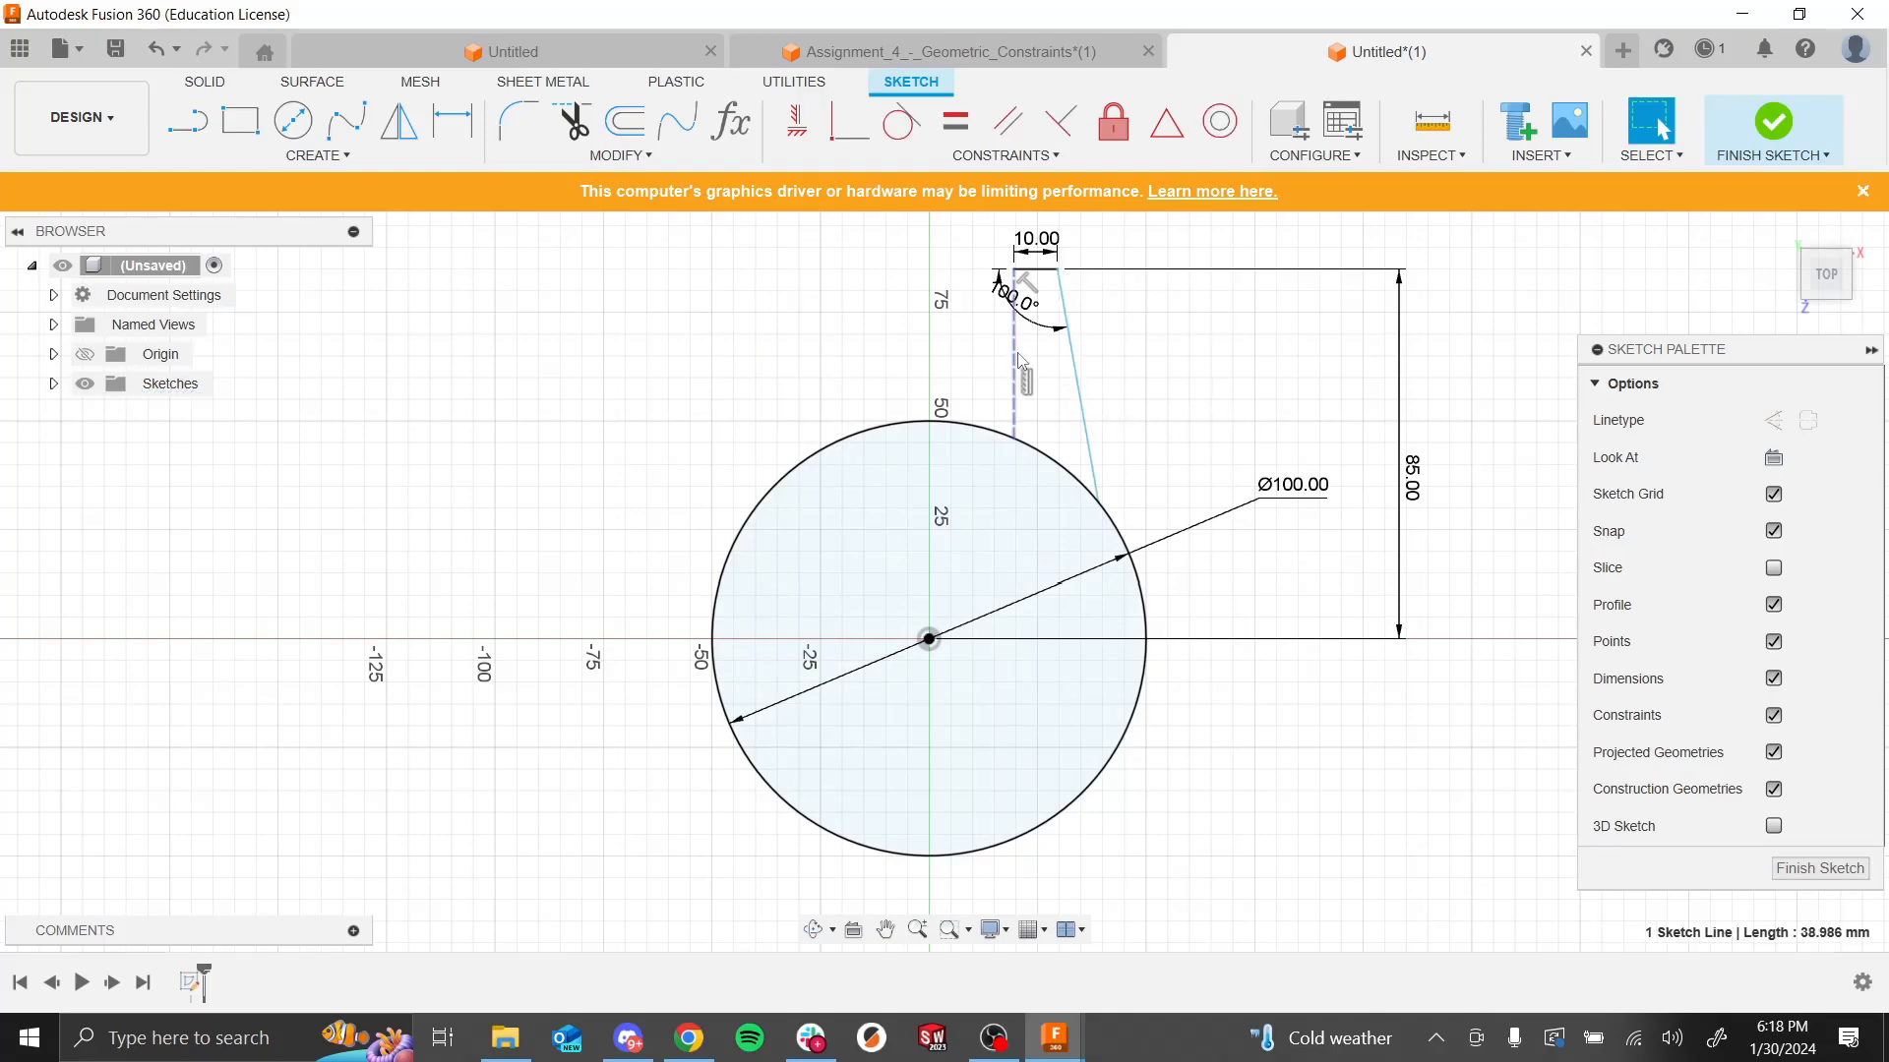
click(797, 121)
click(850, 121)
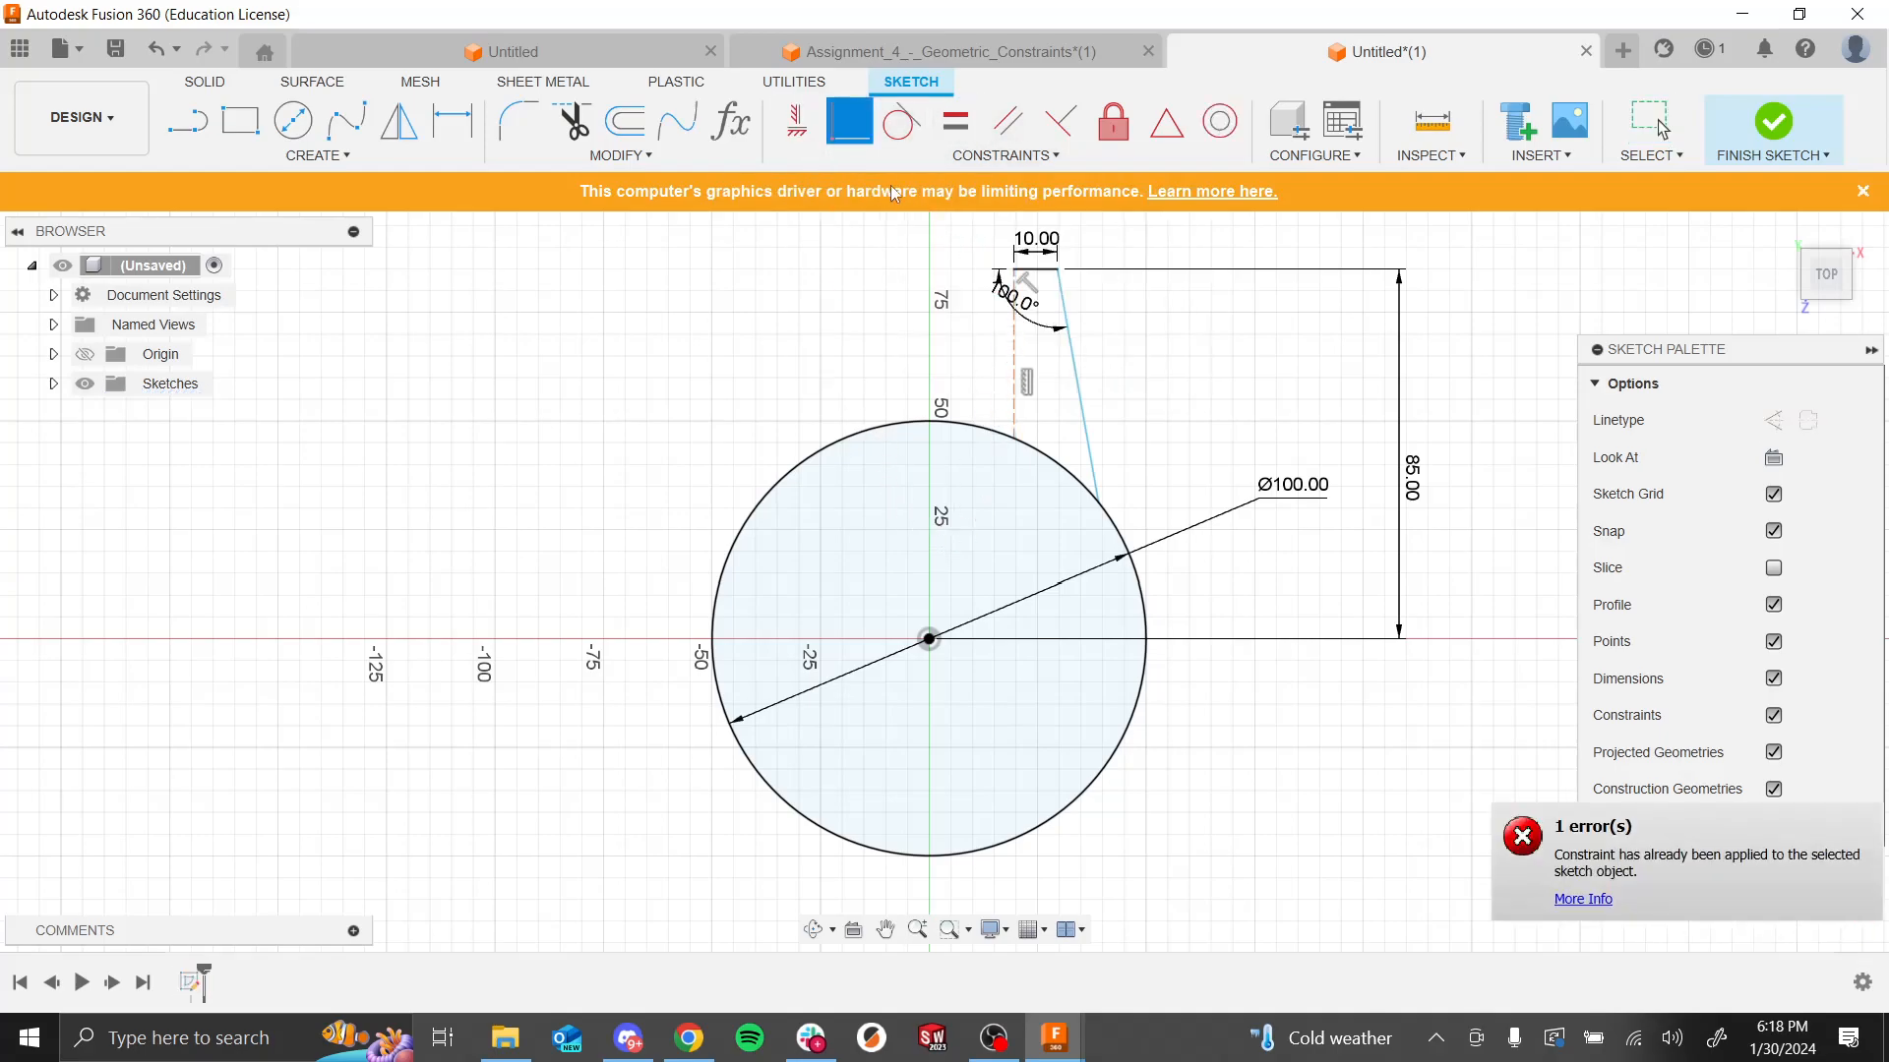
click(1013, 431)
click(928, 637)
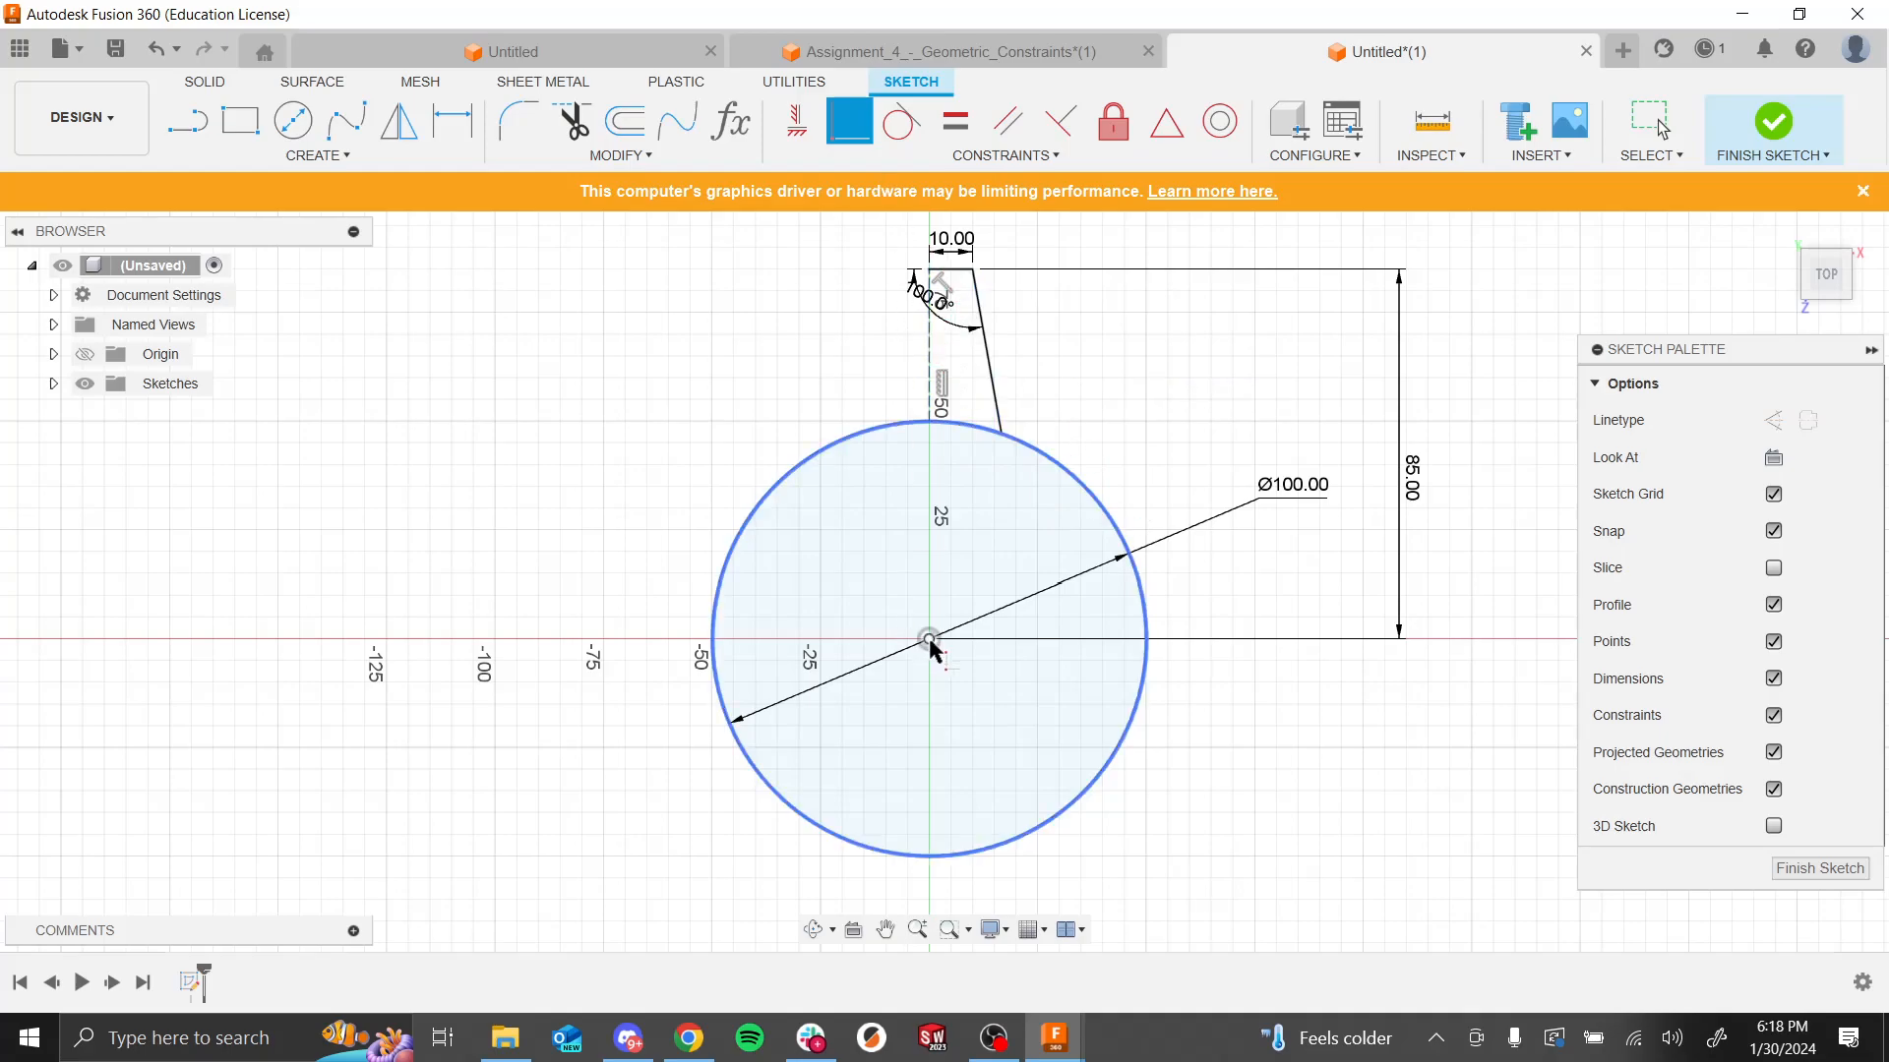
key(Escape)
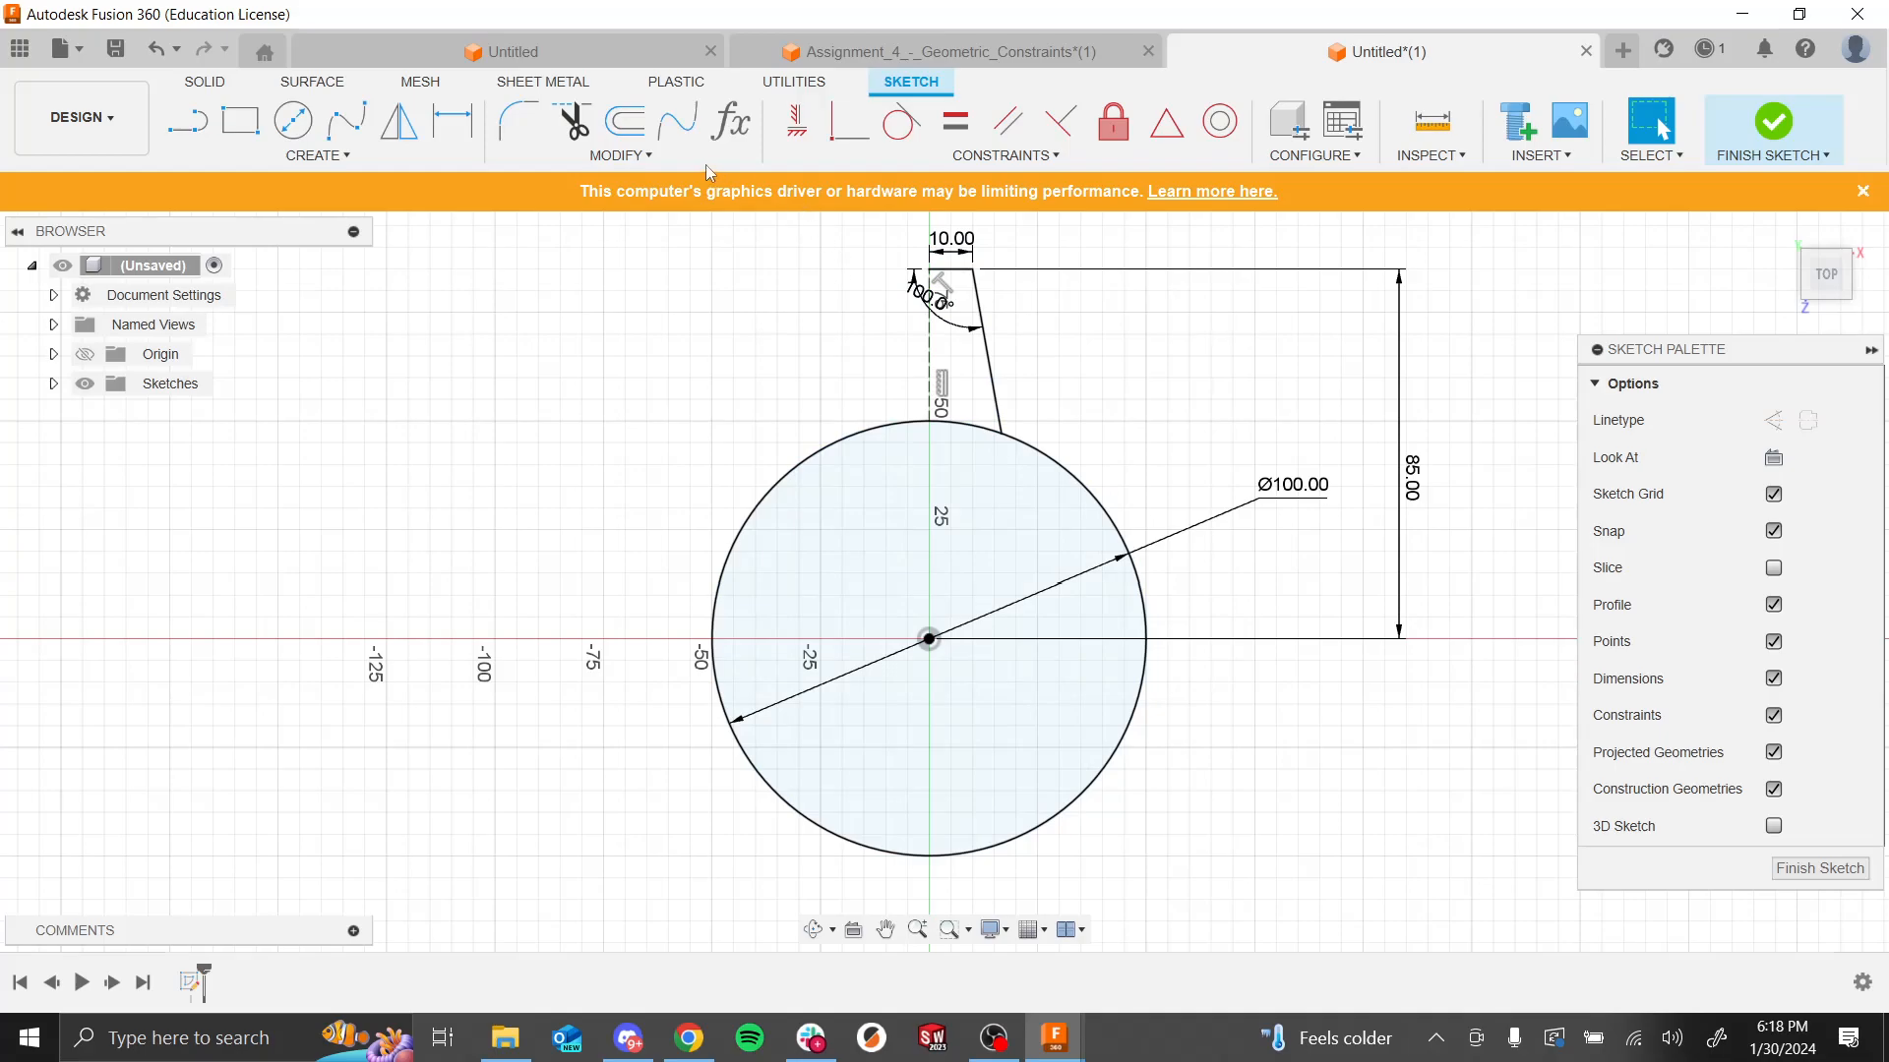
Step: Mirror the tooth's slanted side and top line about the vertical construction line
click(678, 157)
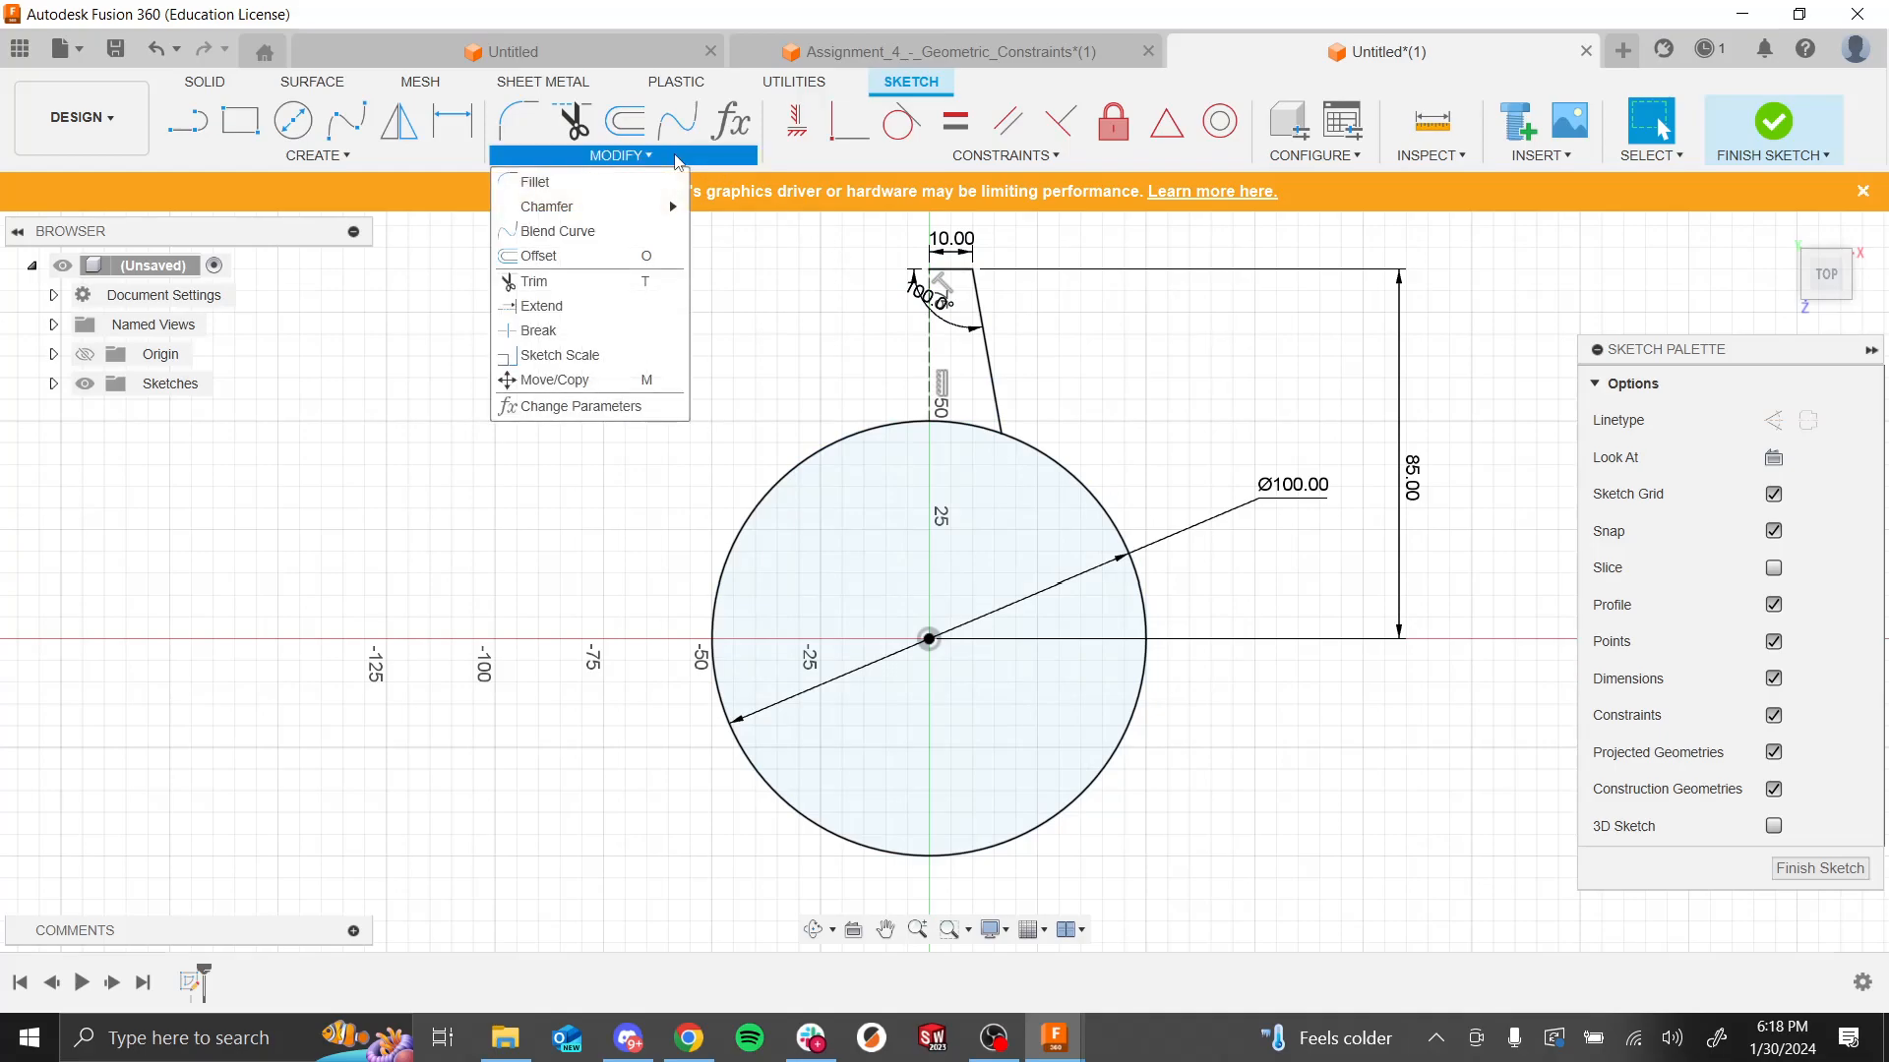
mouse_move(406, 159)
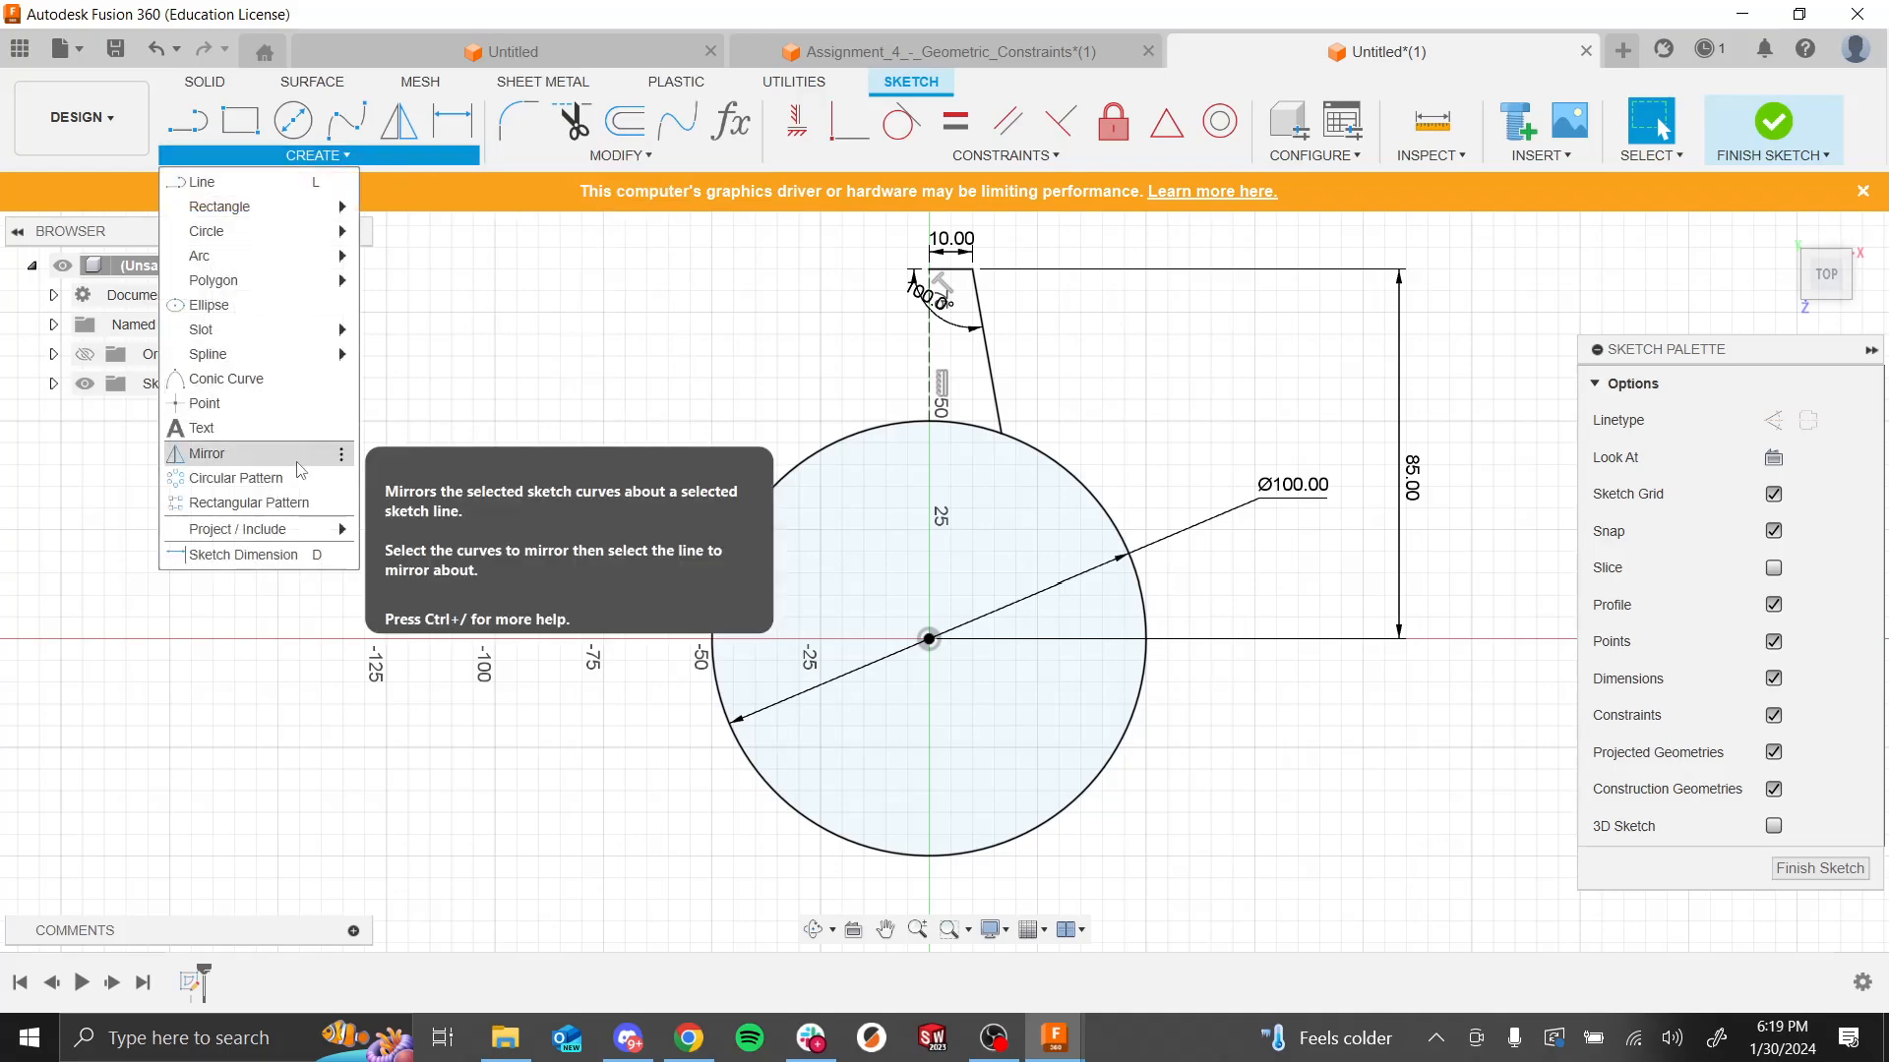
click(206, 454)
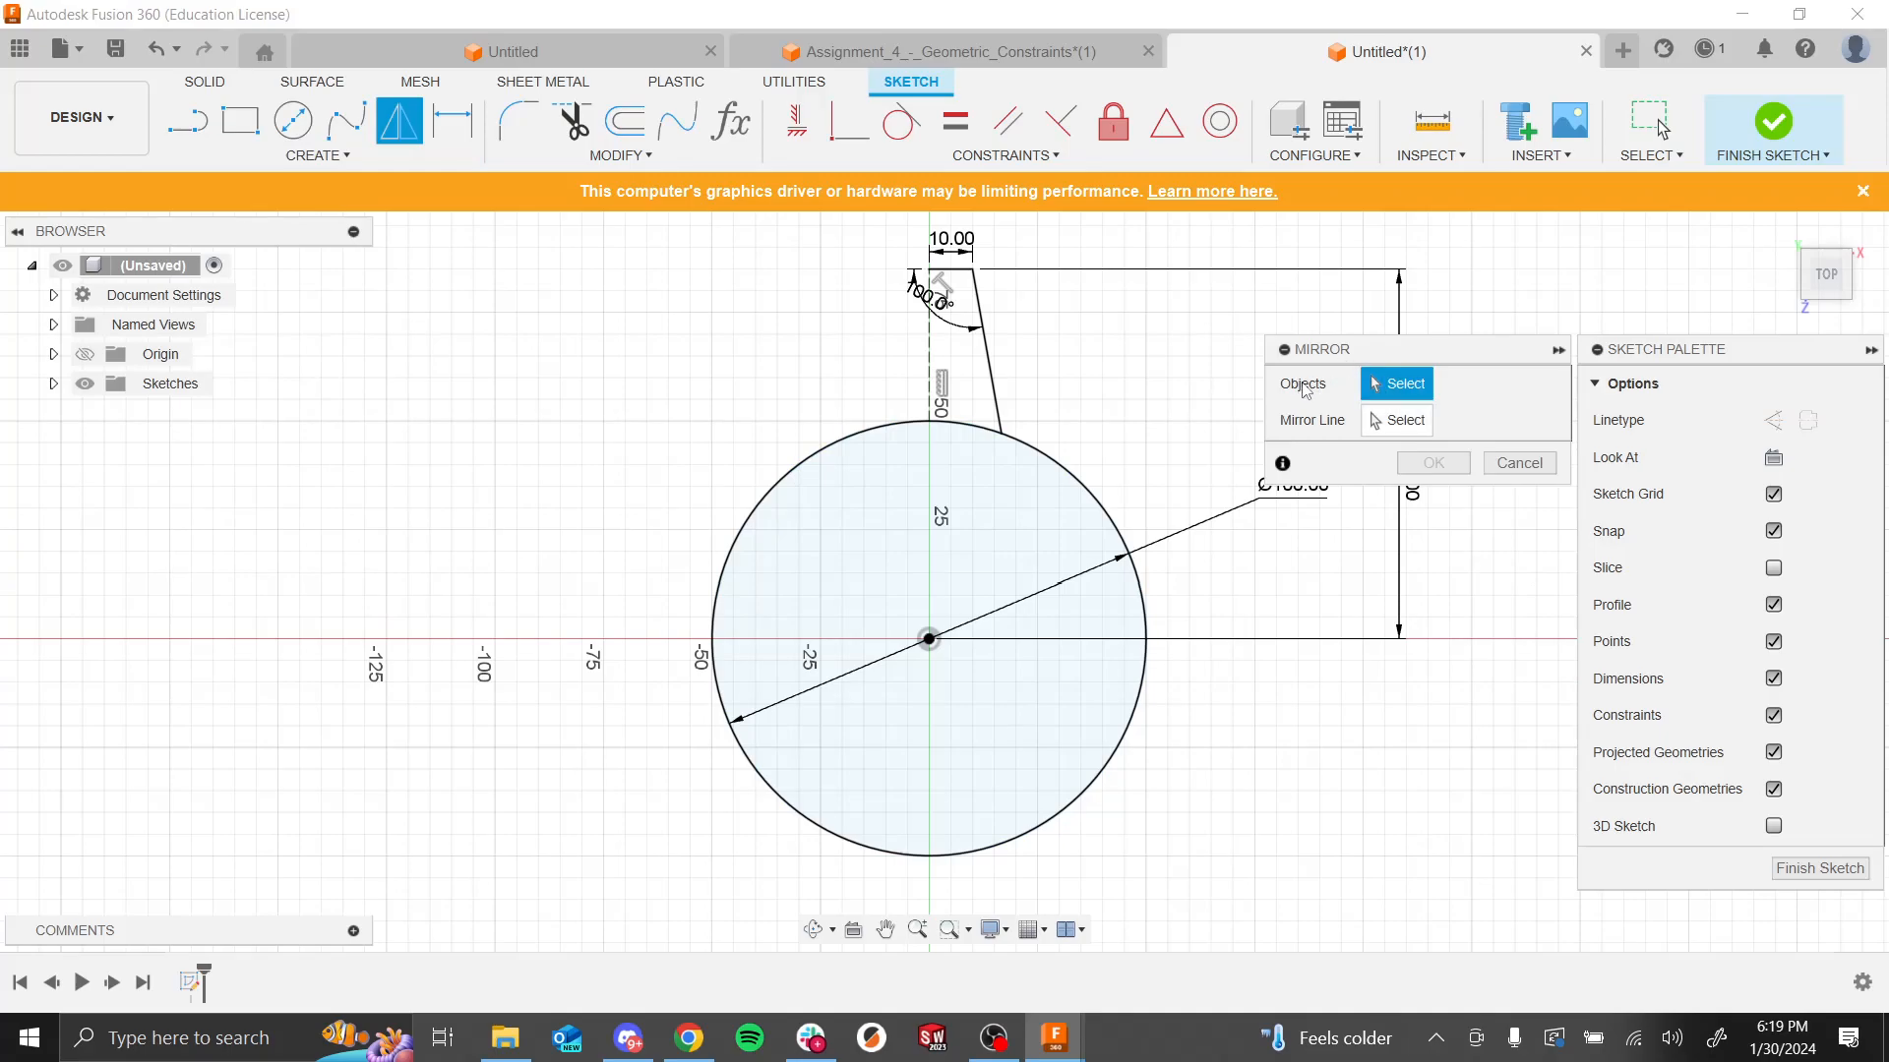
click(993, 381)
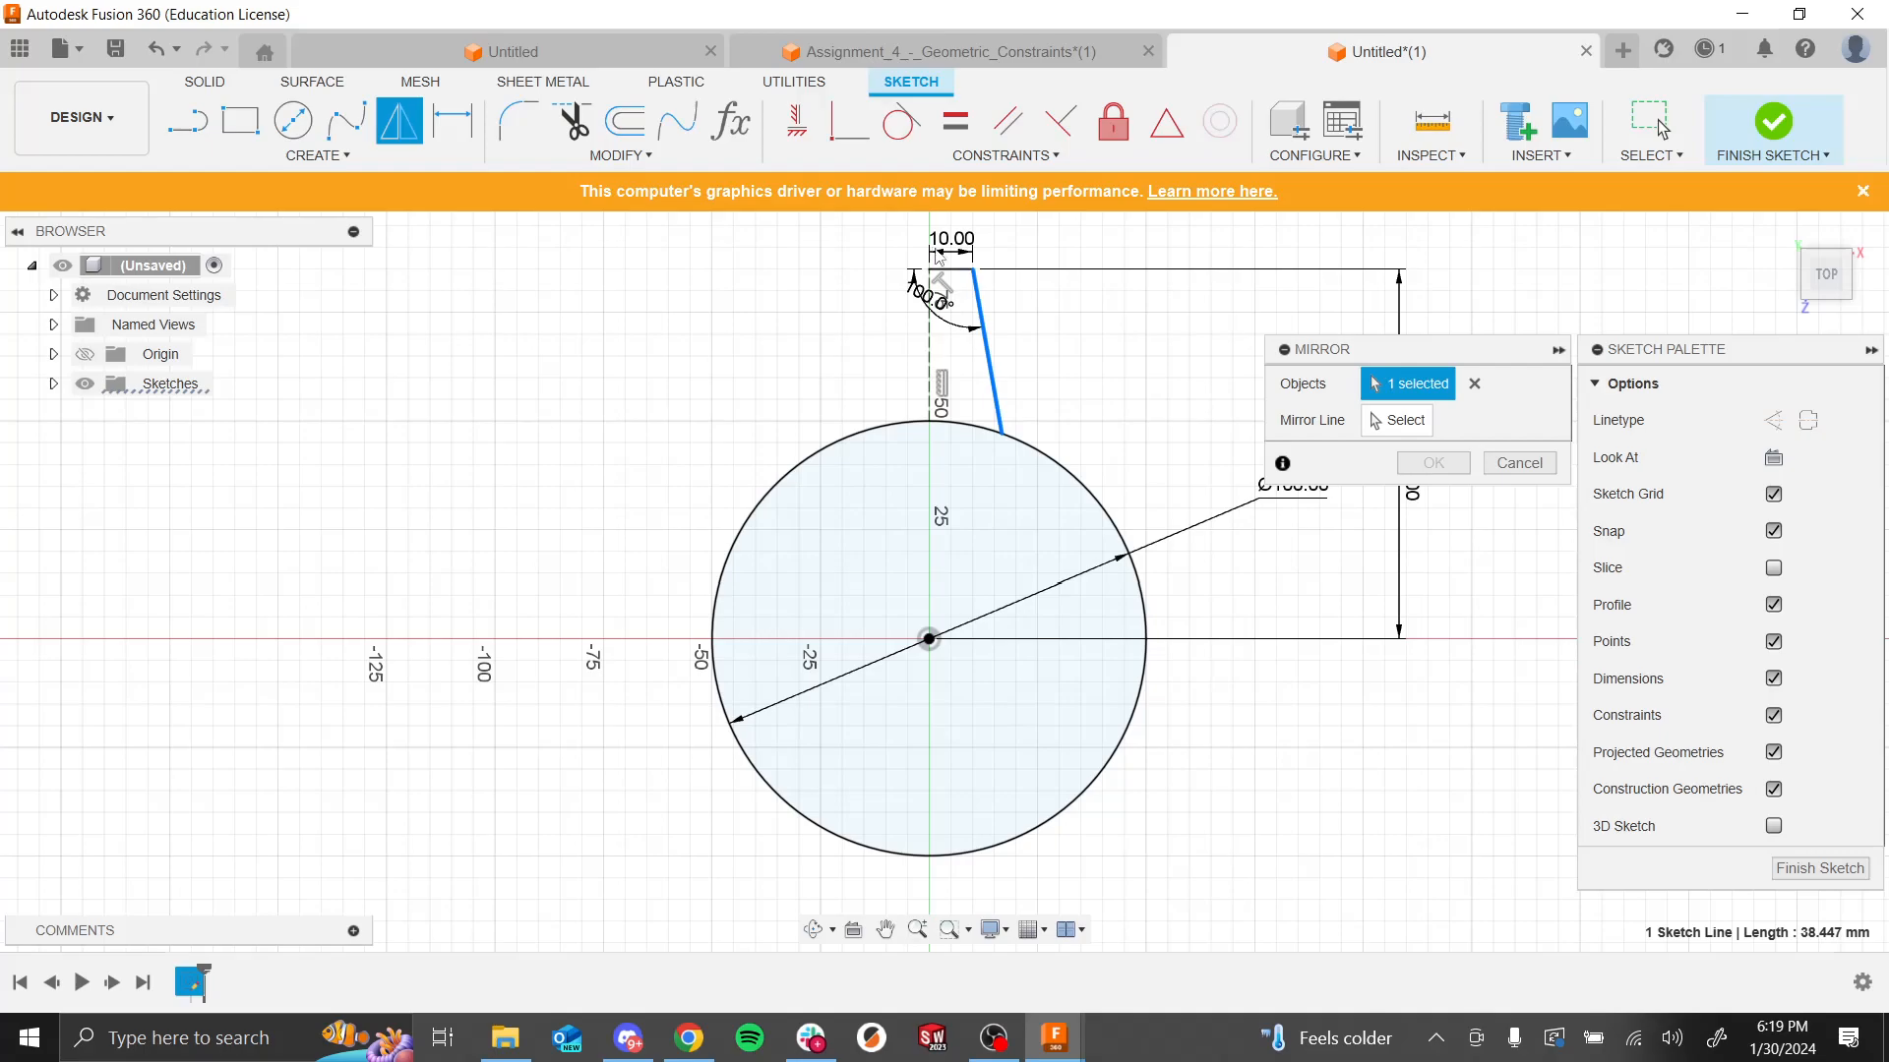
click(962, 274)
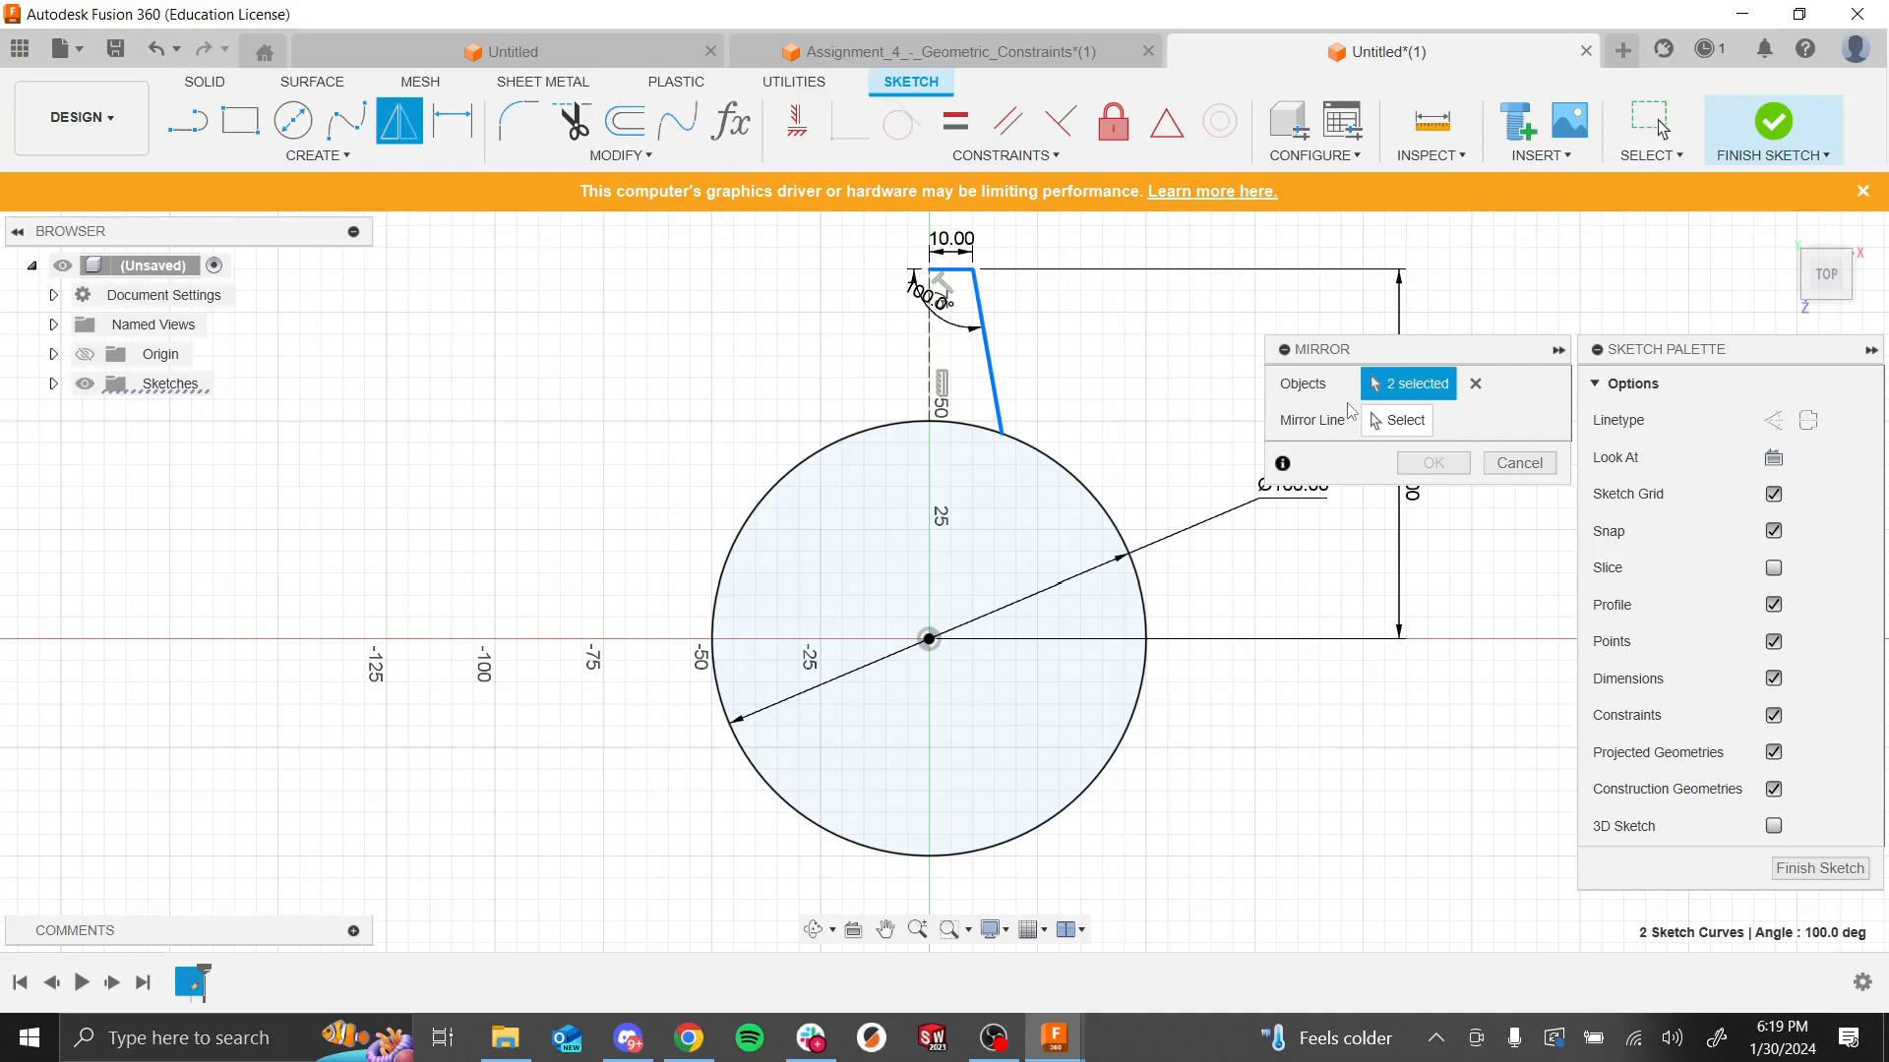
click(1397, 421)
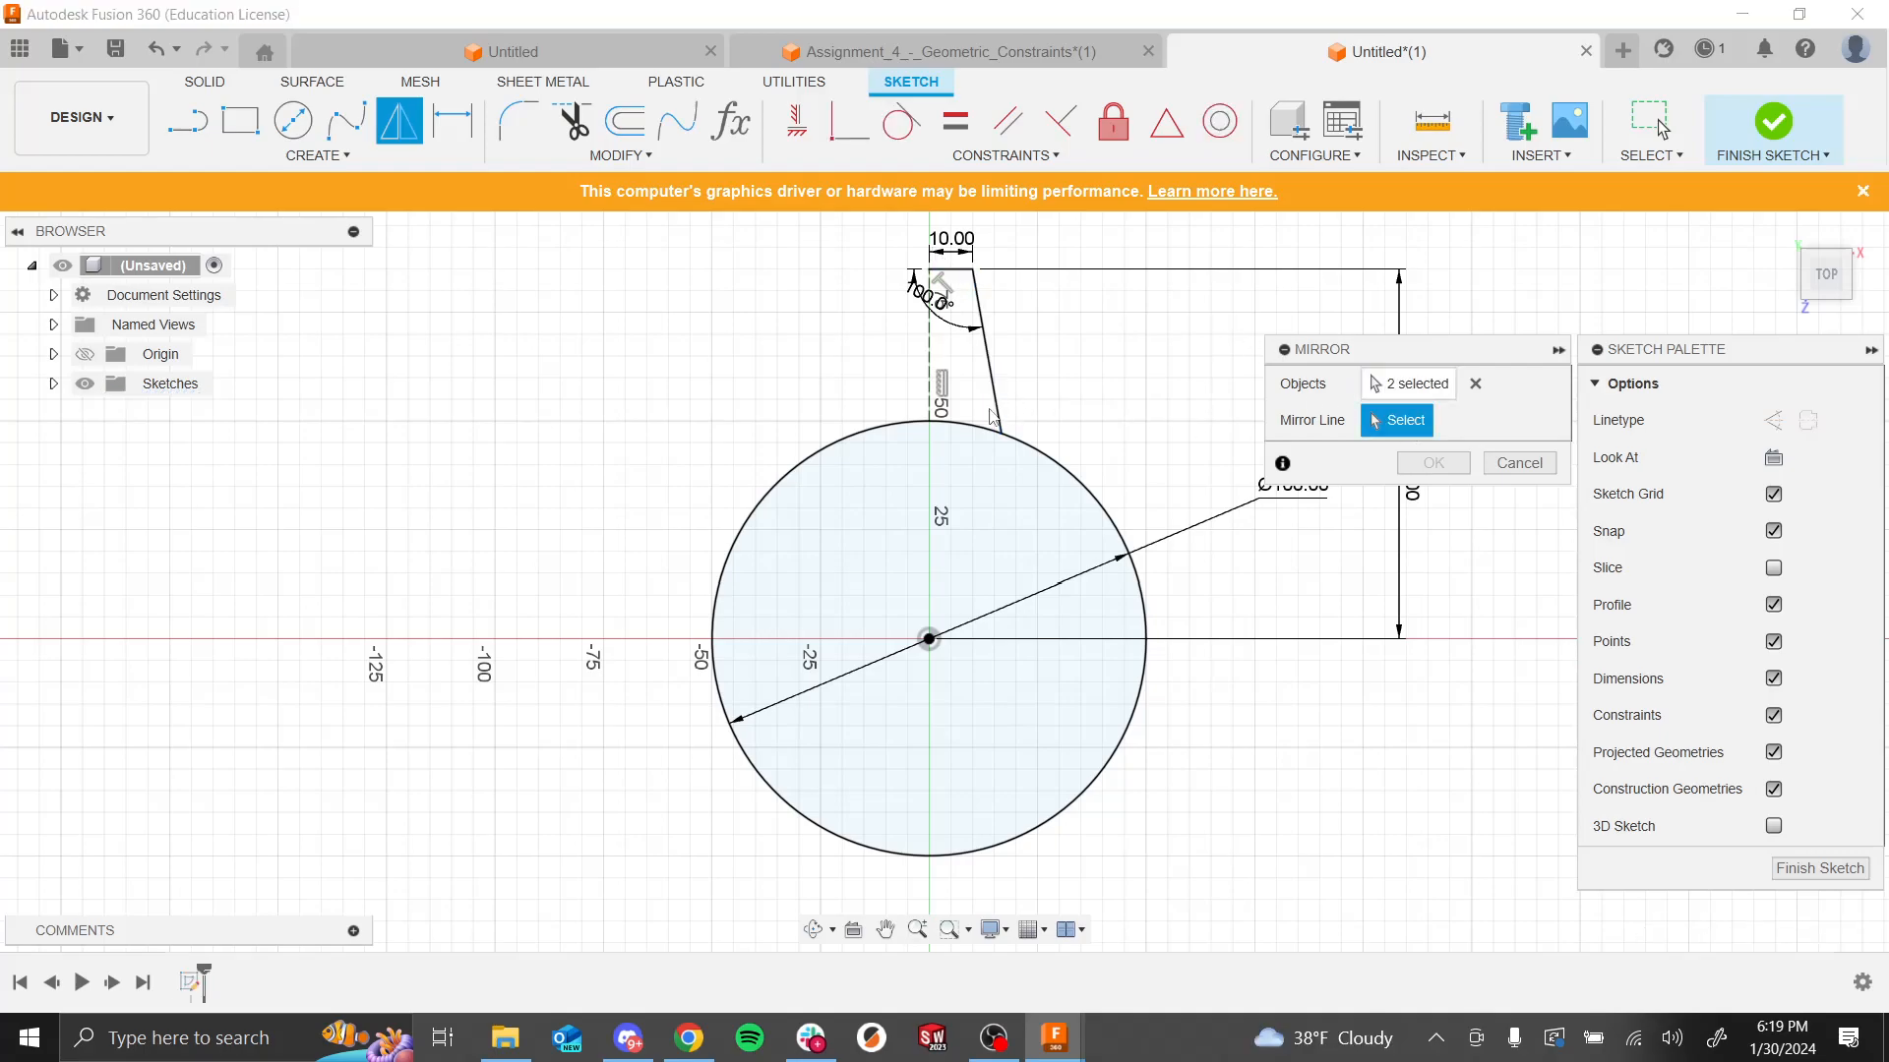
click(931, 364)
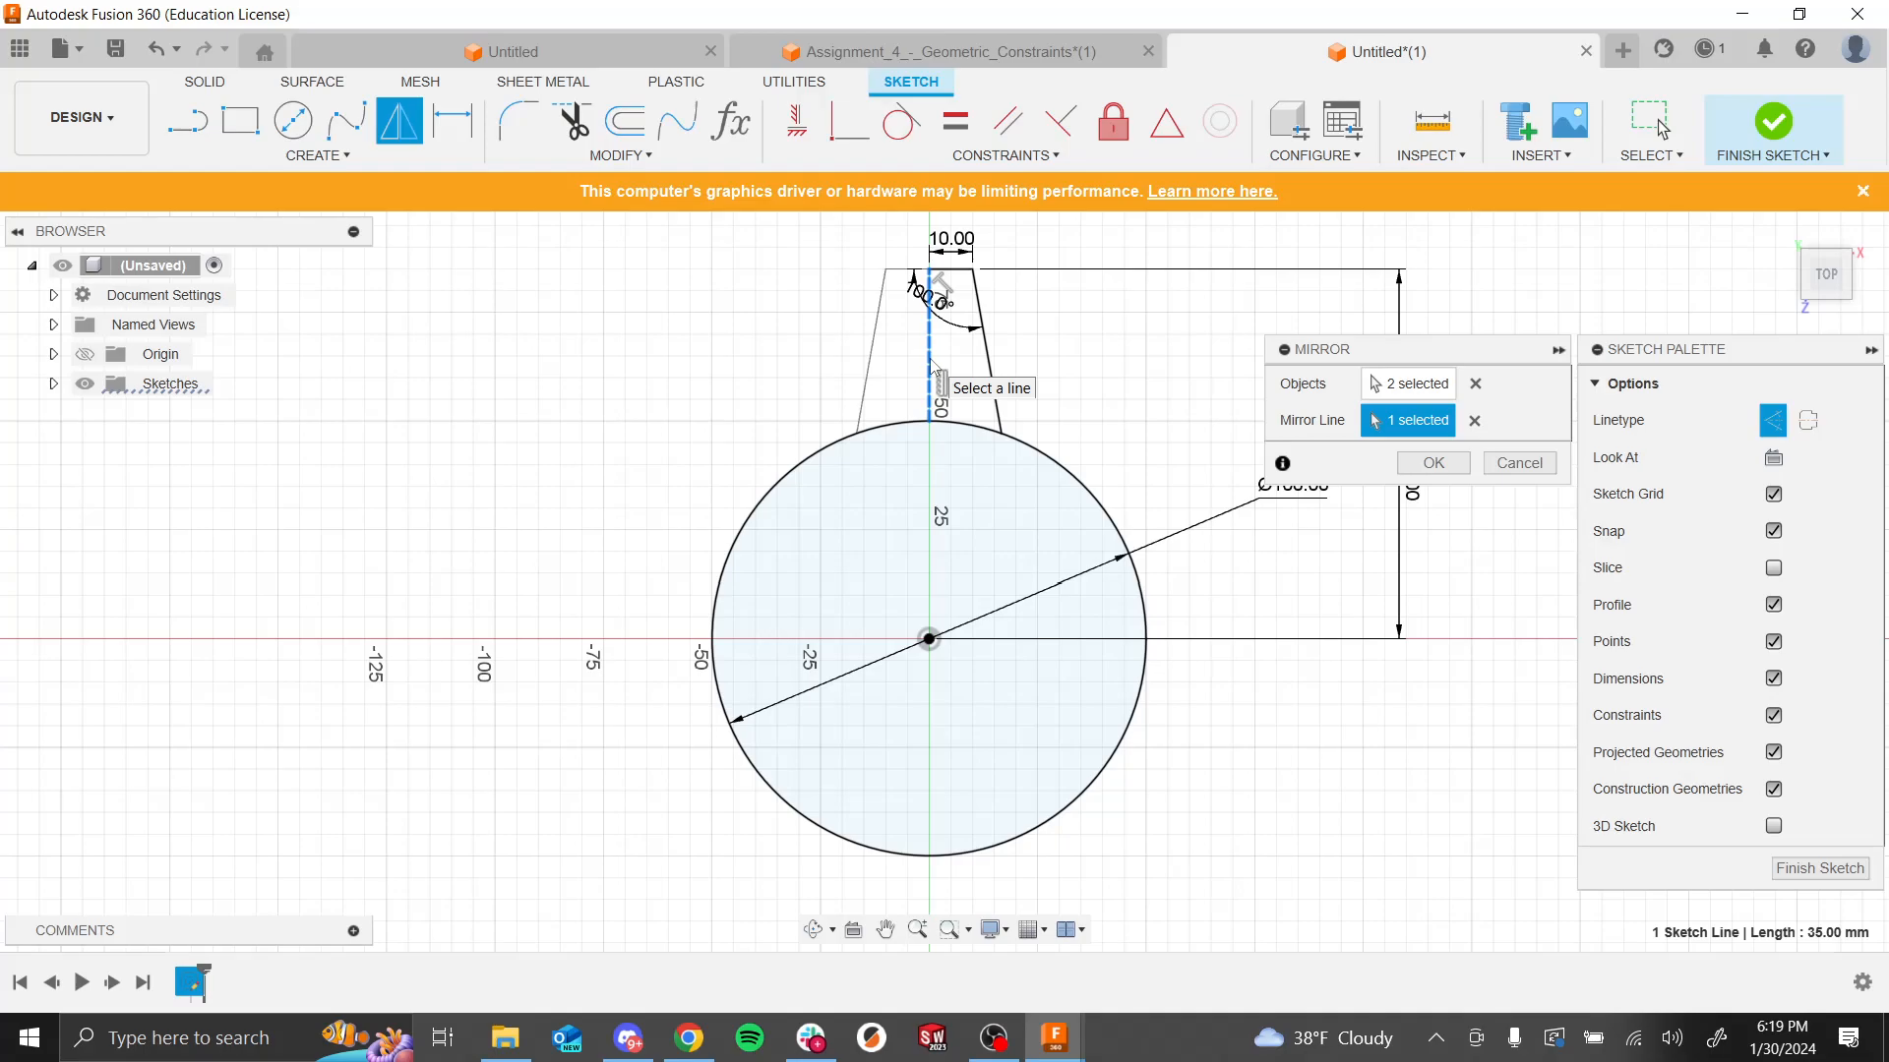
click(1410, 459)
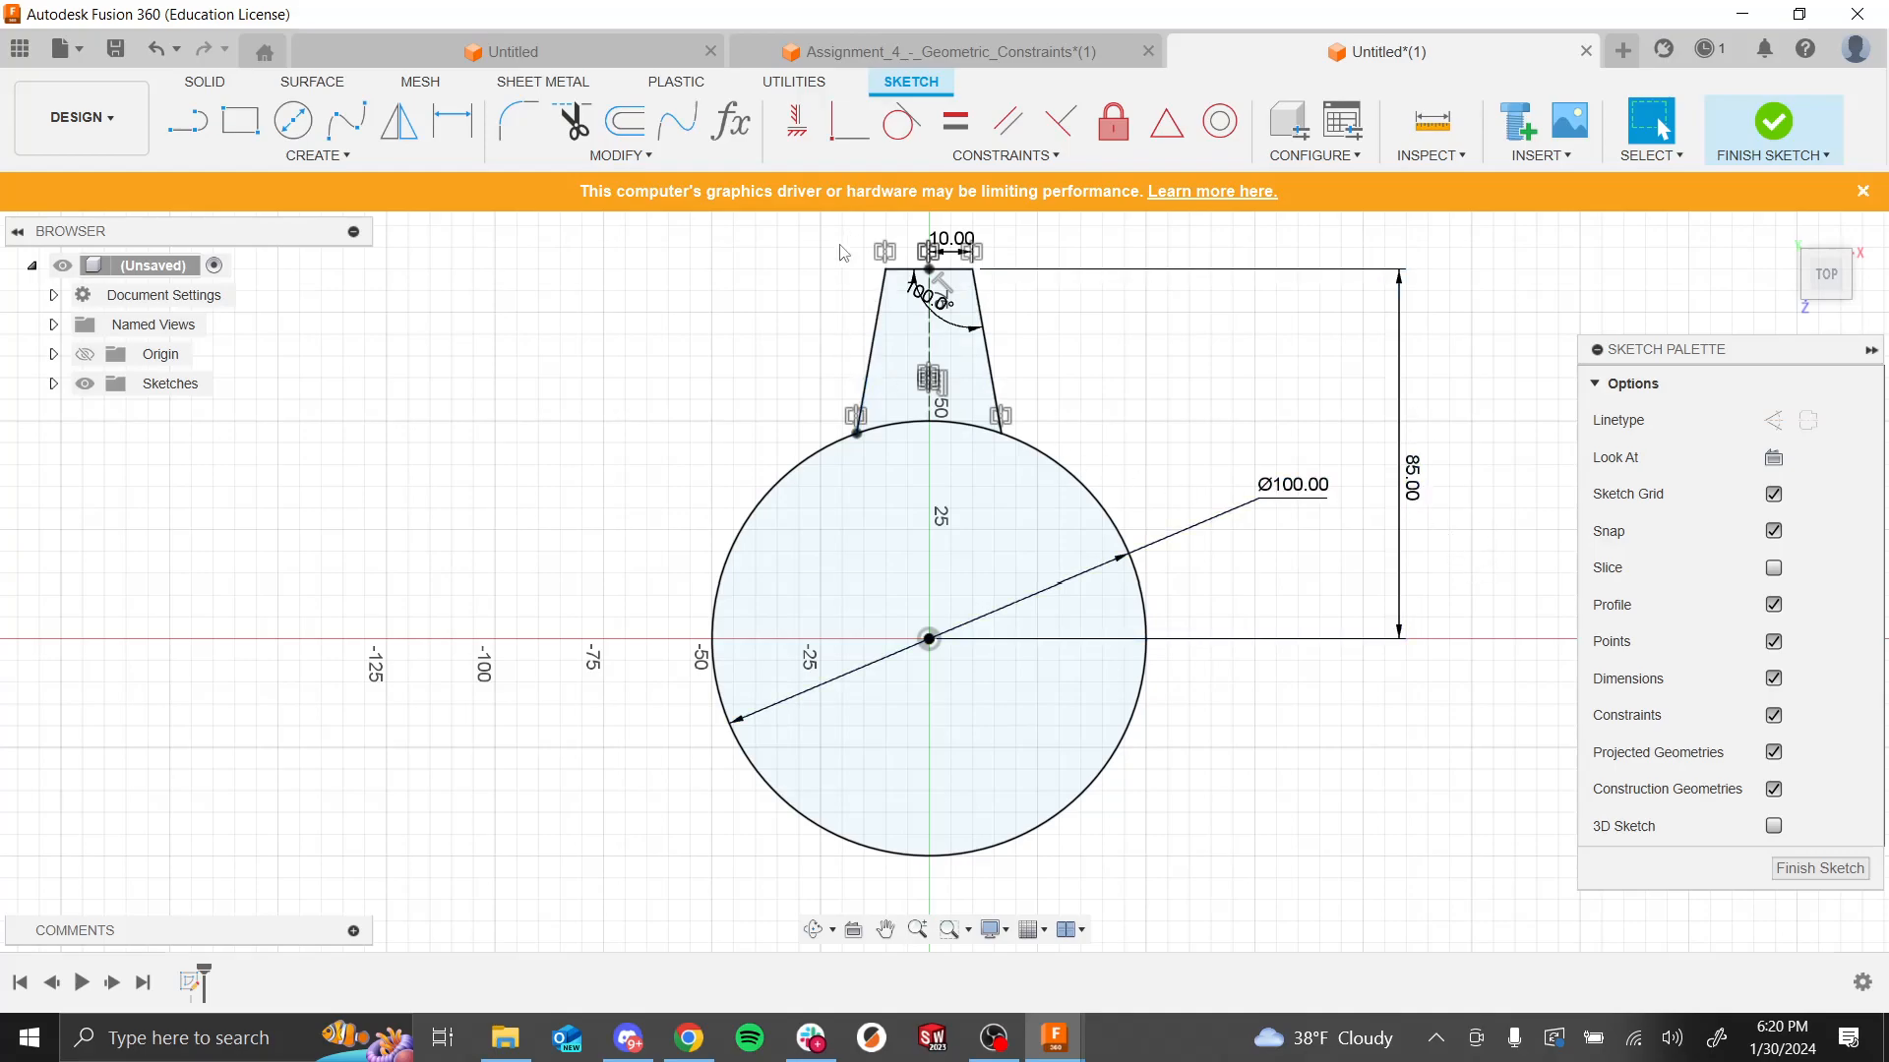
Step: Try 60 mm and 70 mm for the distance from the circle's center to the tooth's top line
double_click(1410, 482)
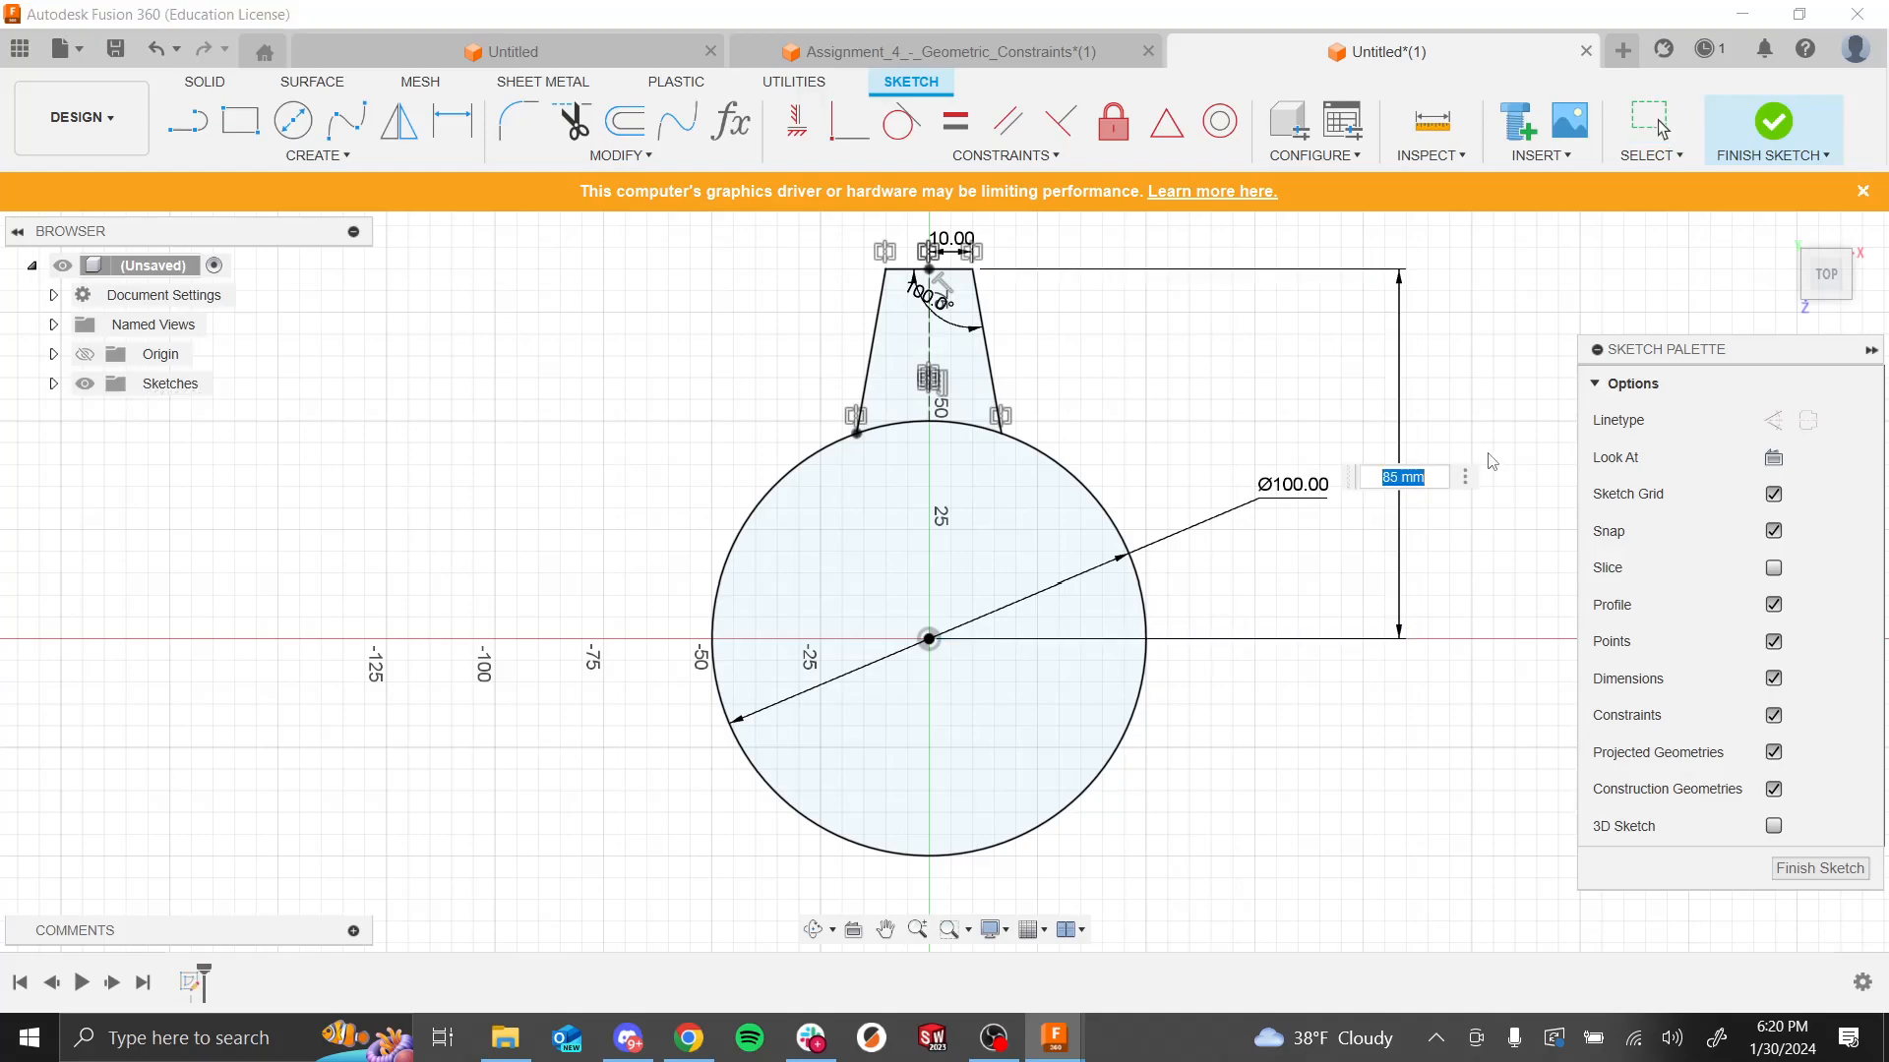
text(60)
key(Return)
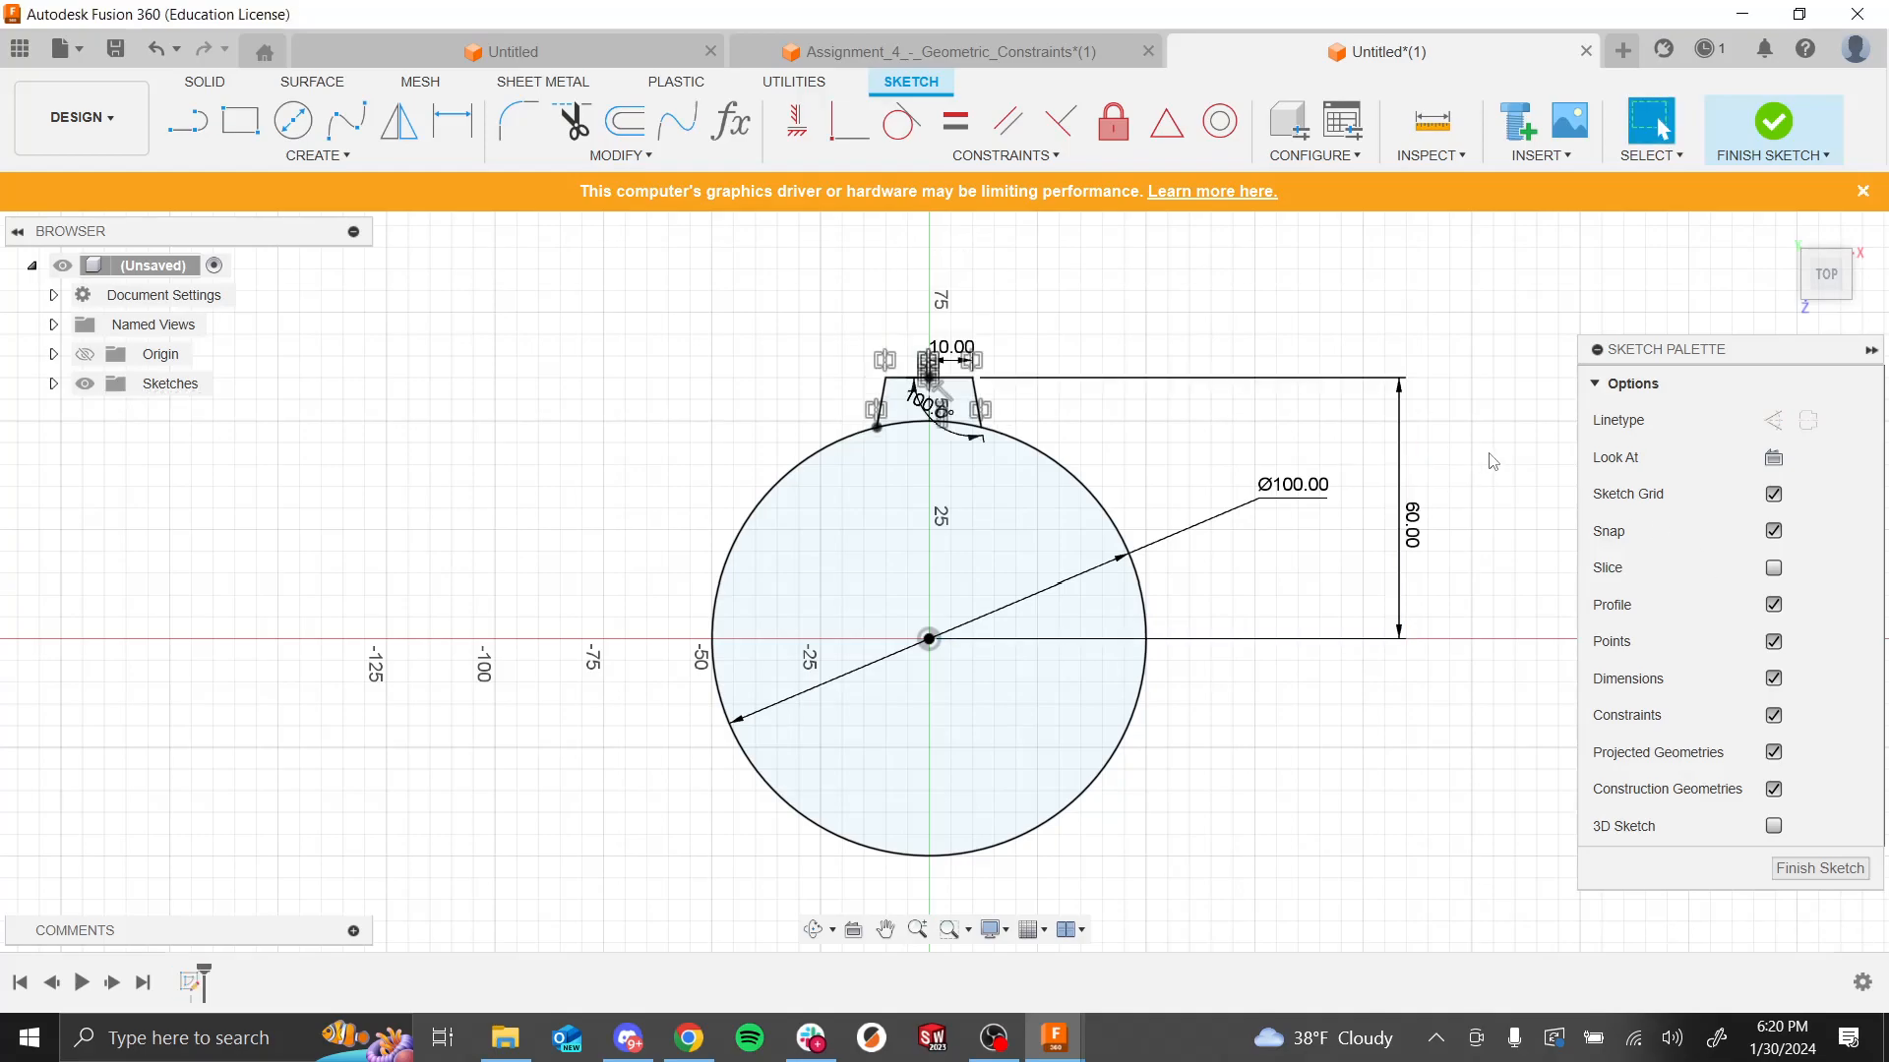
double_click(1404, 531)
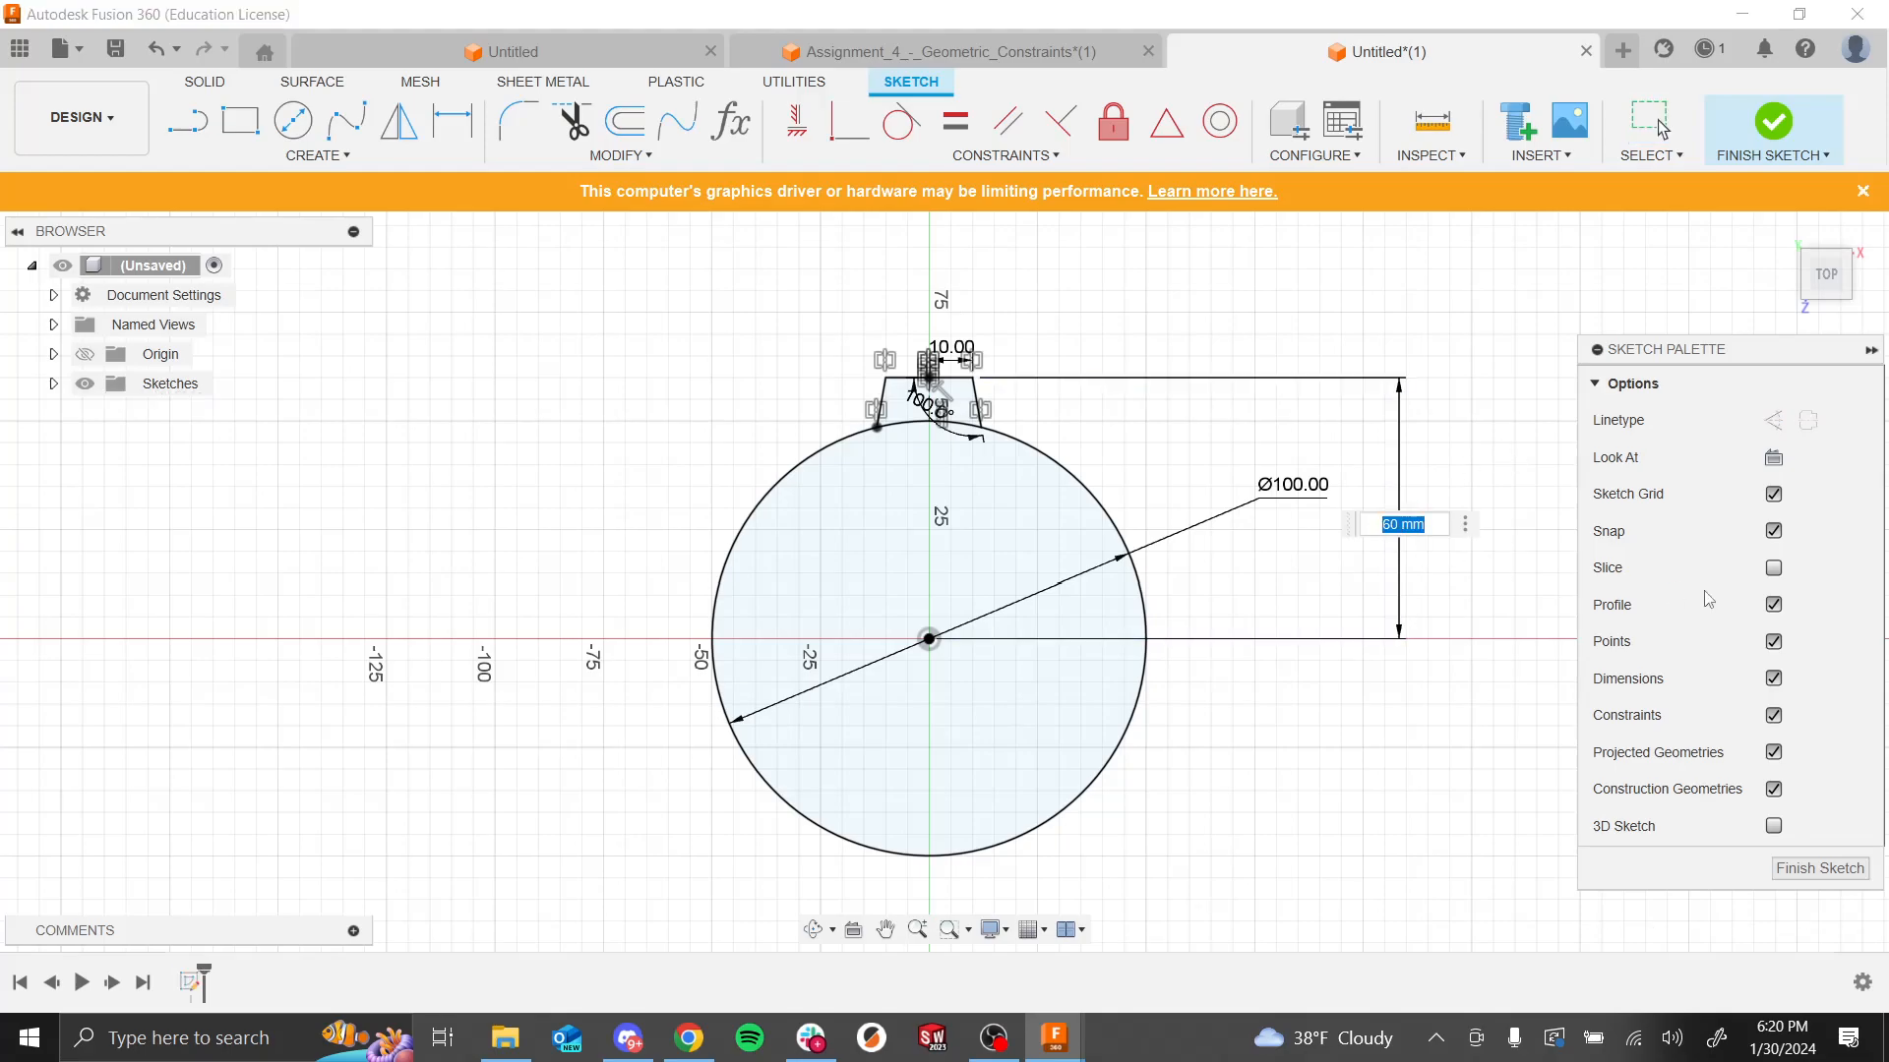
text(70)
key(Return)
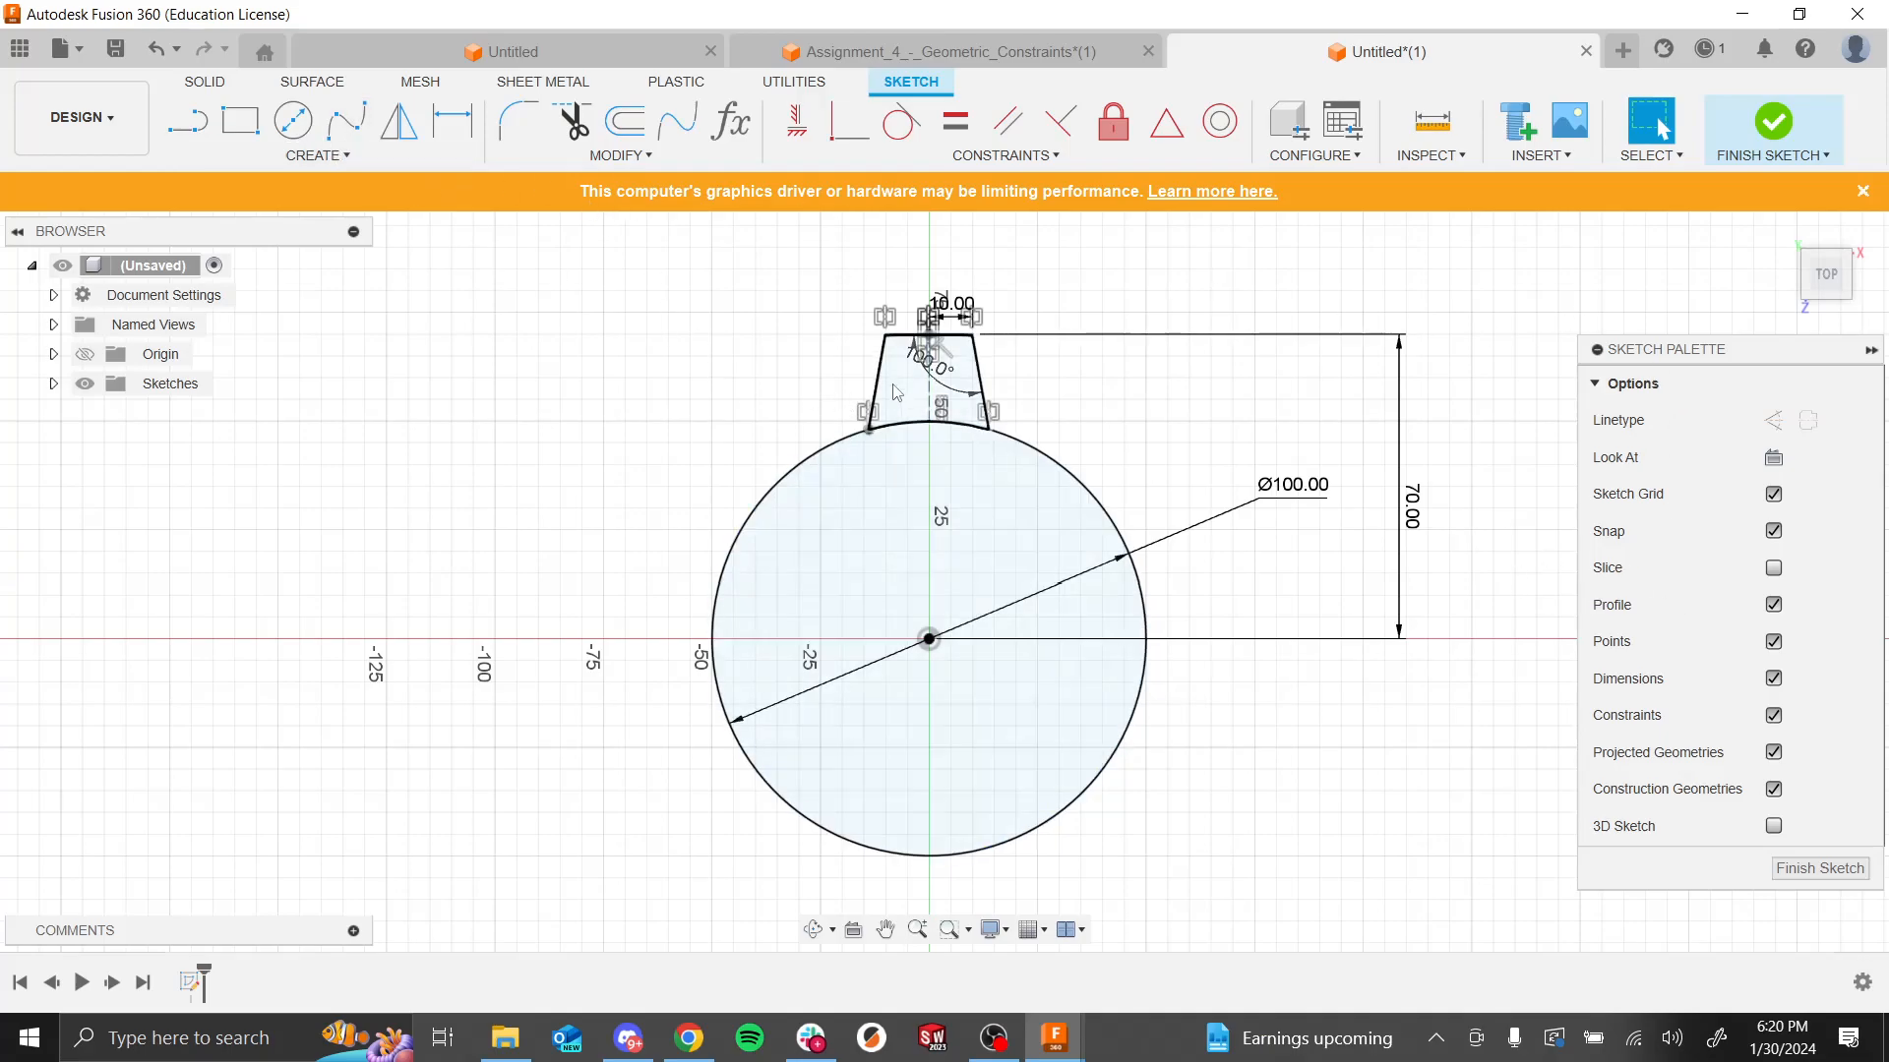
Step: Set up a circular sketch pattern of the tooth's four outline segments around the circle's center point
click(335, 157)
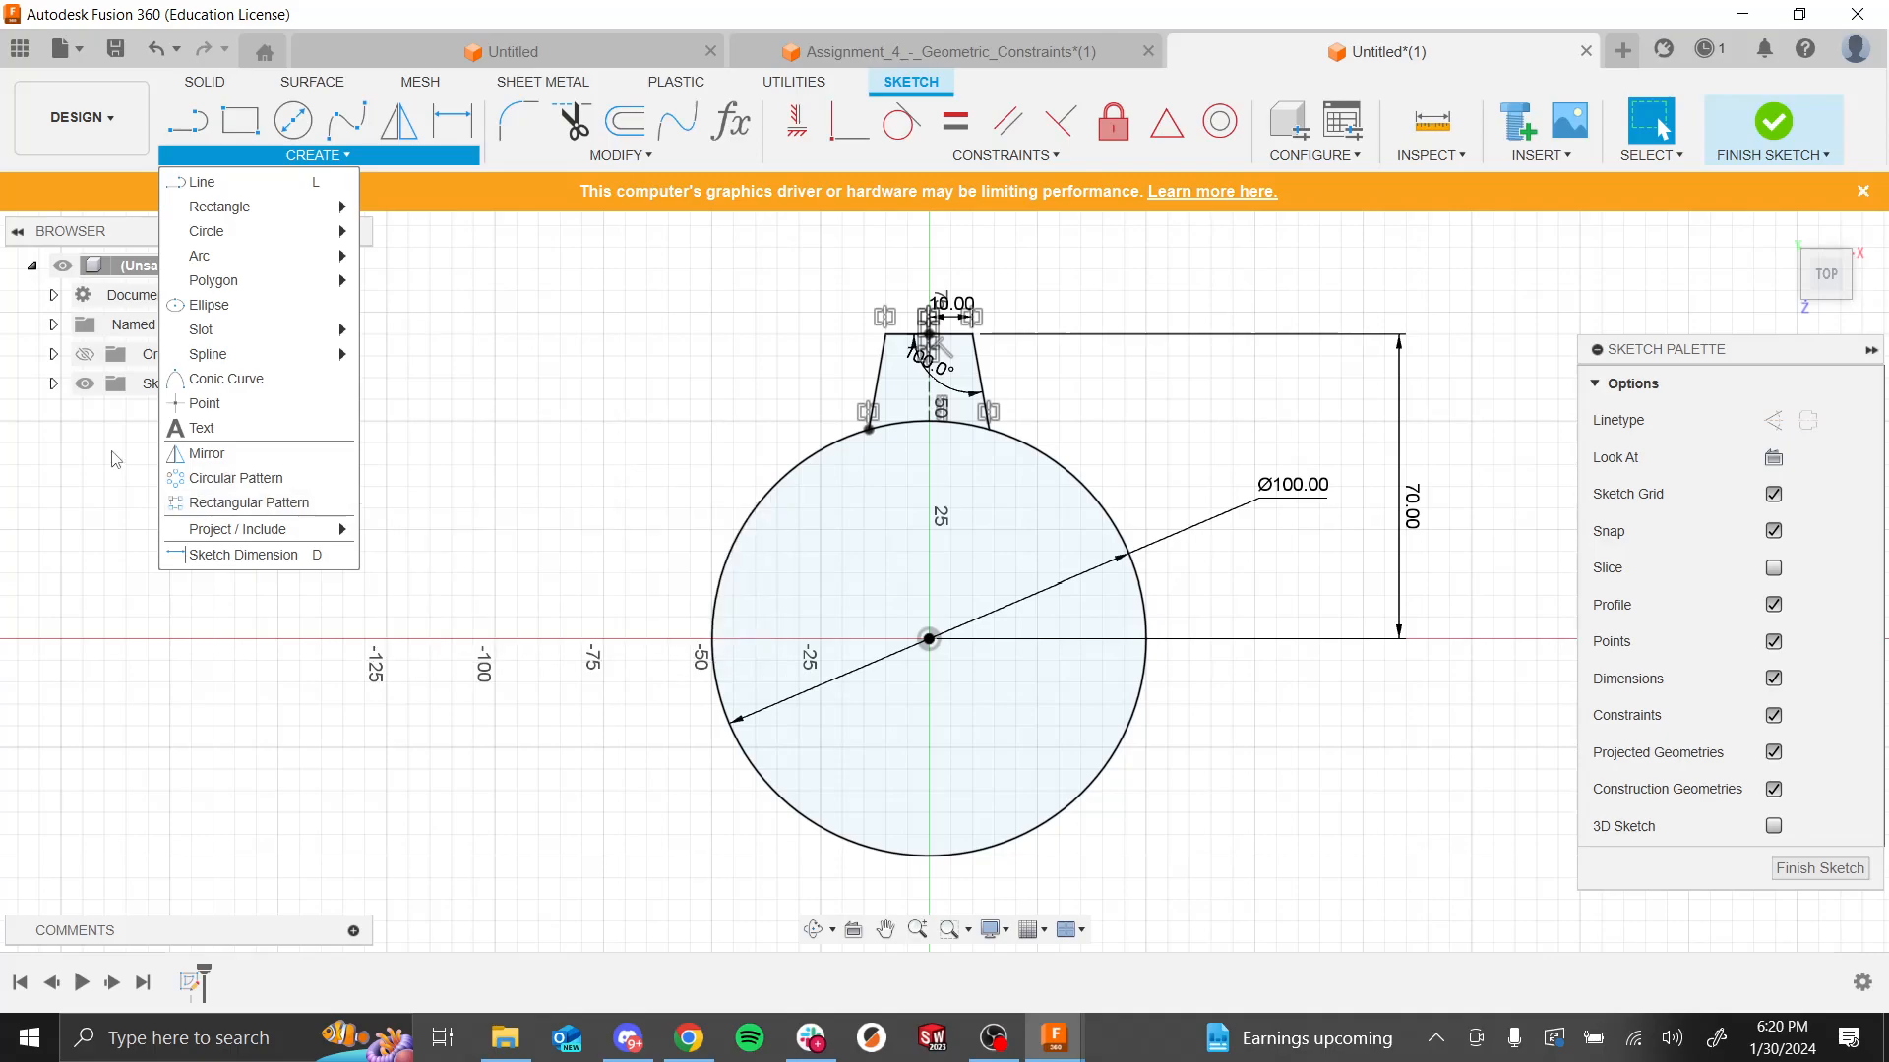
click(212, 479)
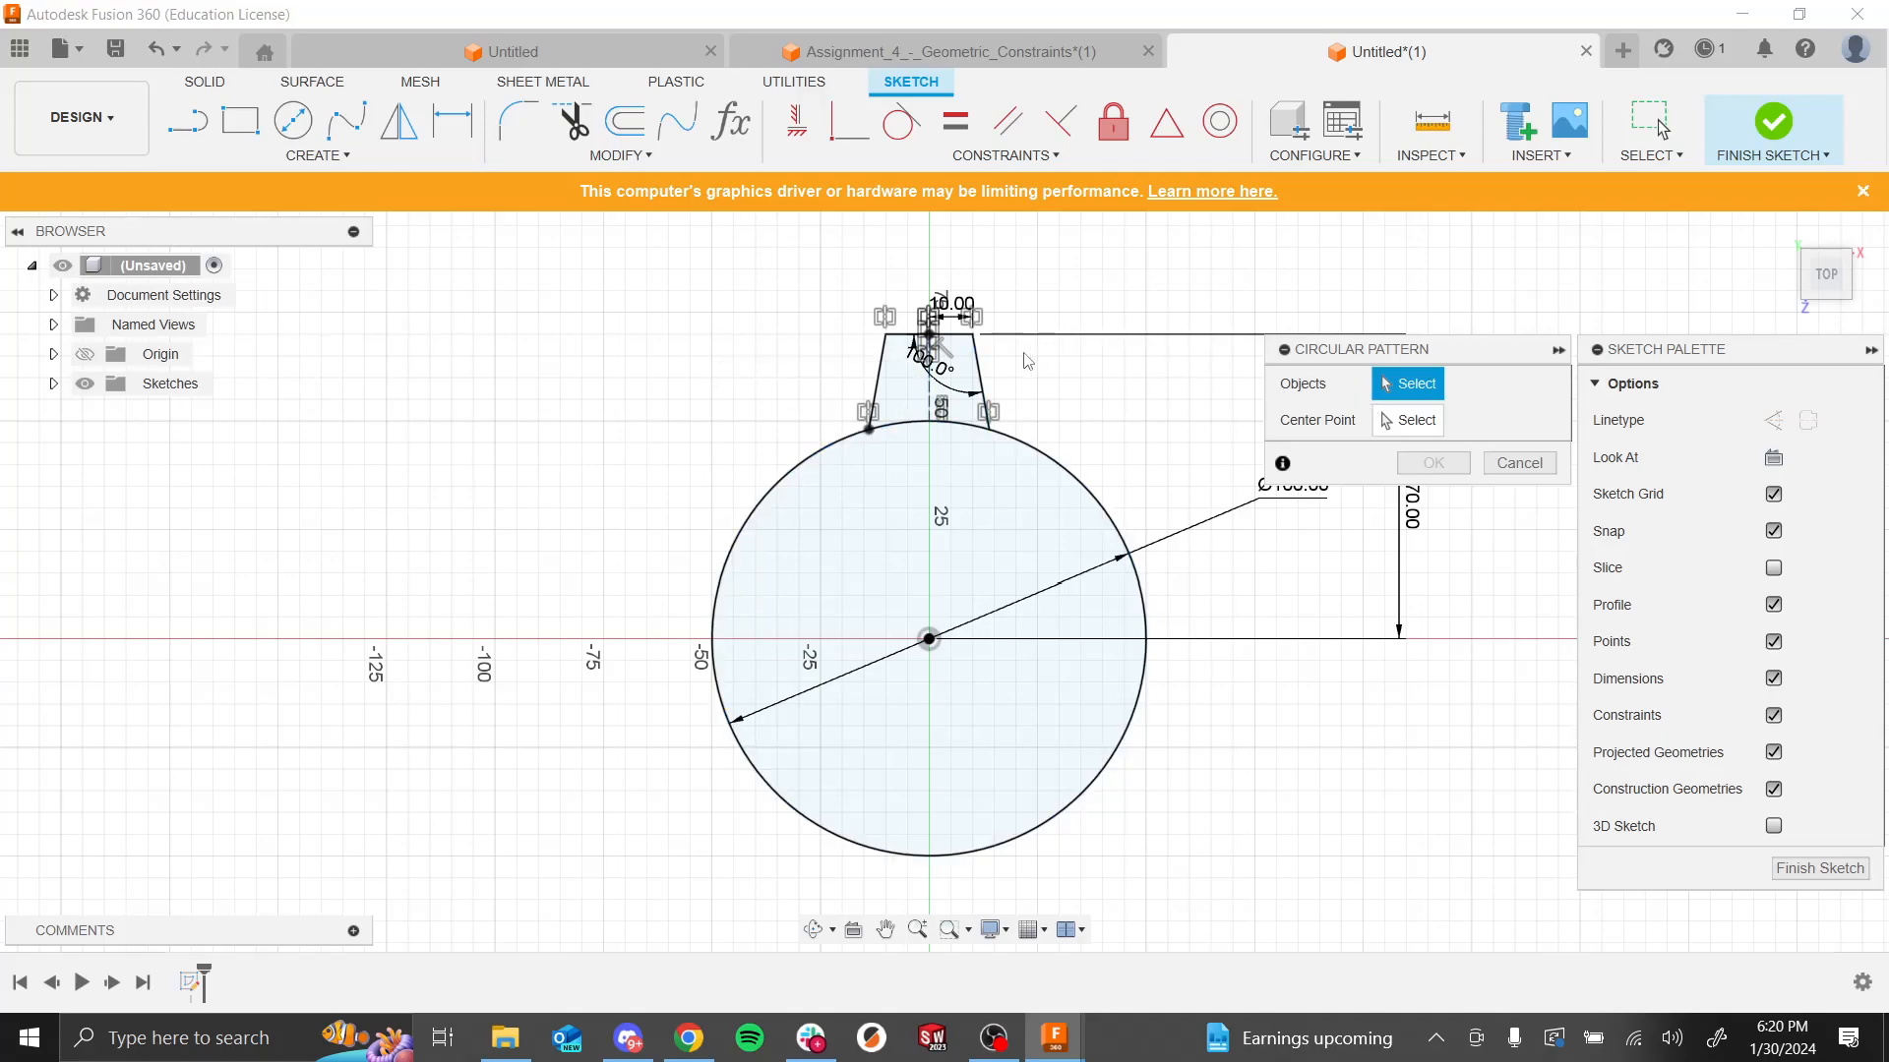
click(980, 364)
click(956, 338)
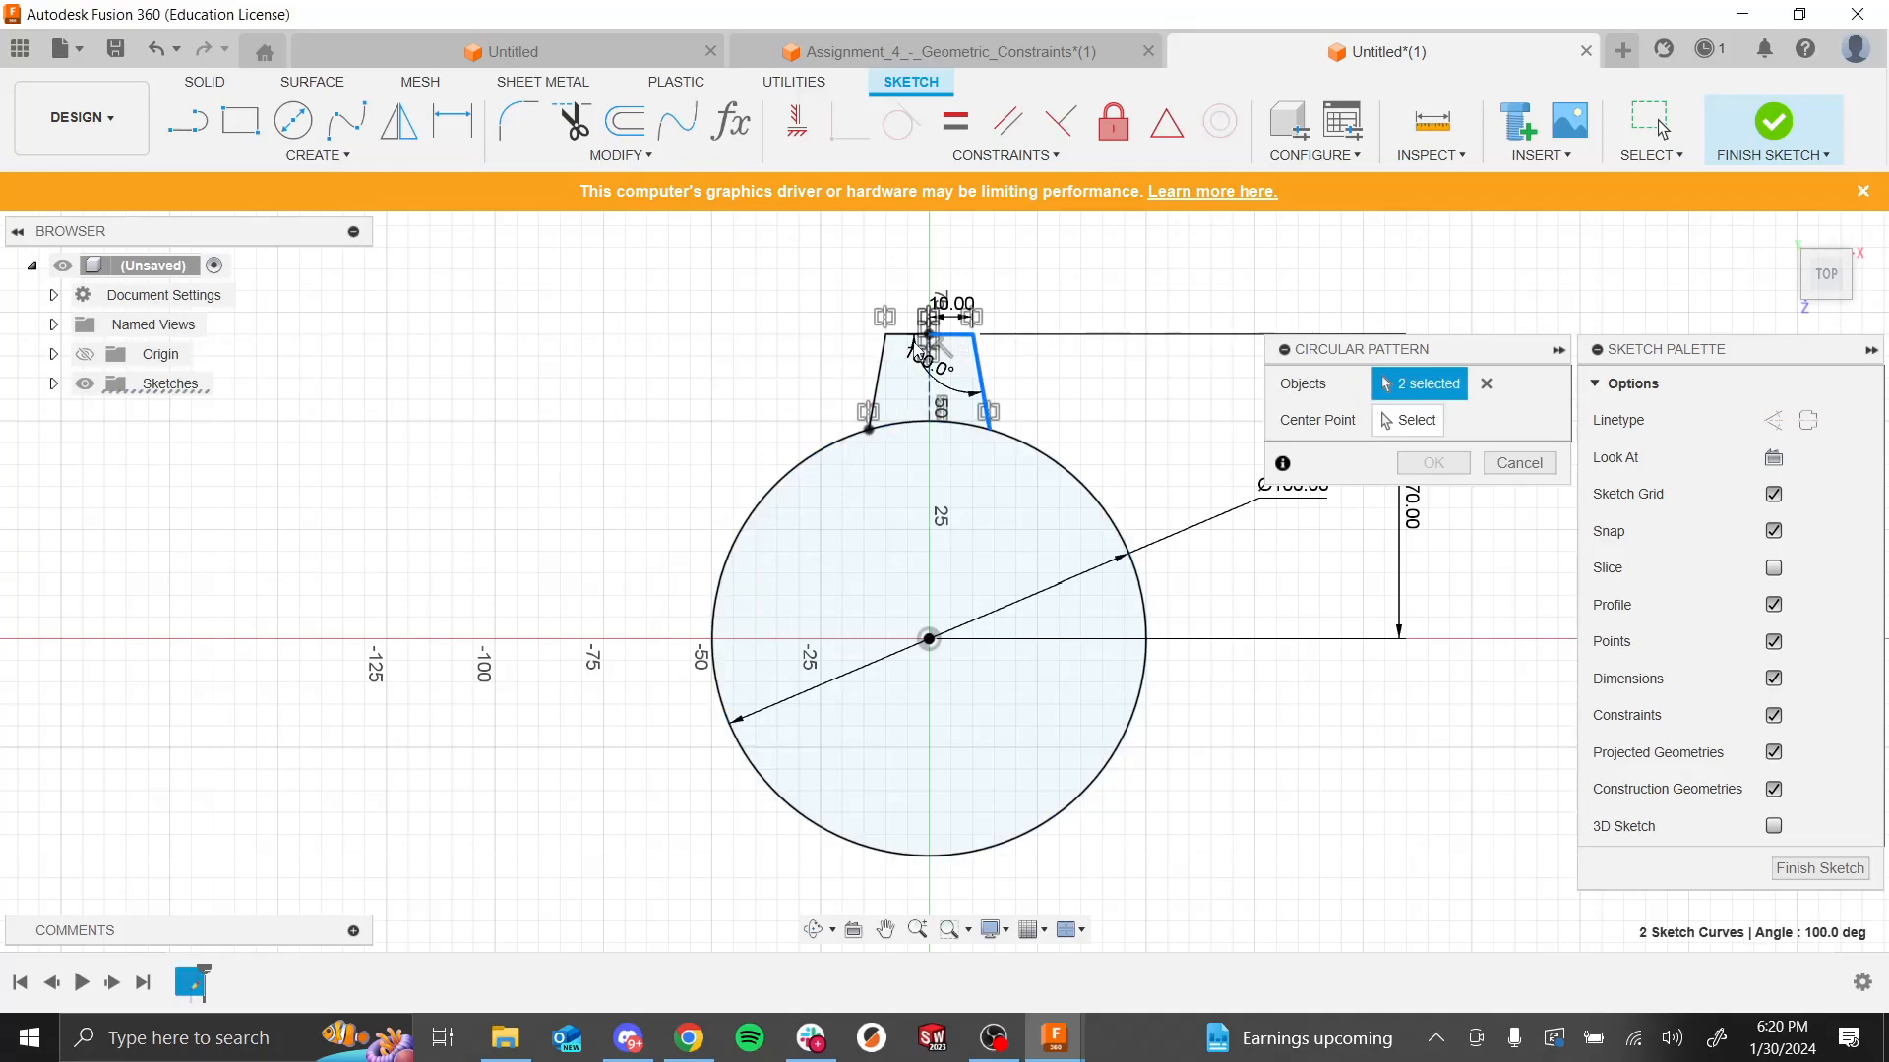
click(903, 336)
click(883, 346)
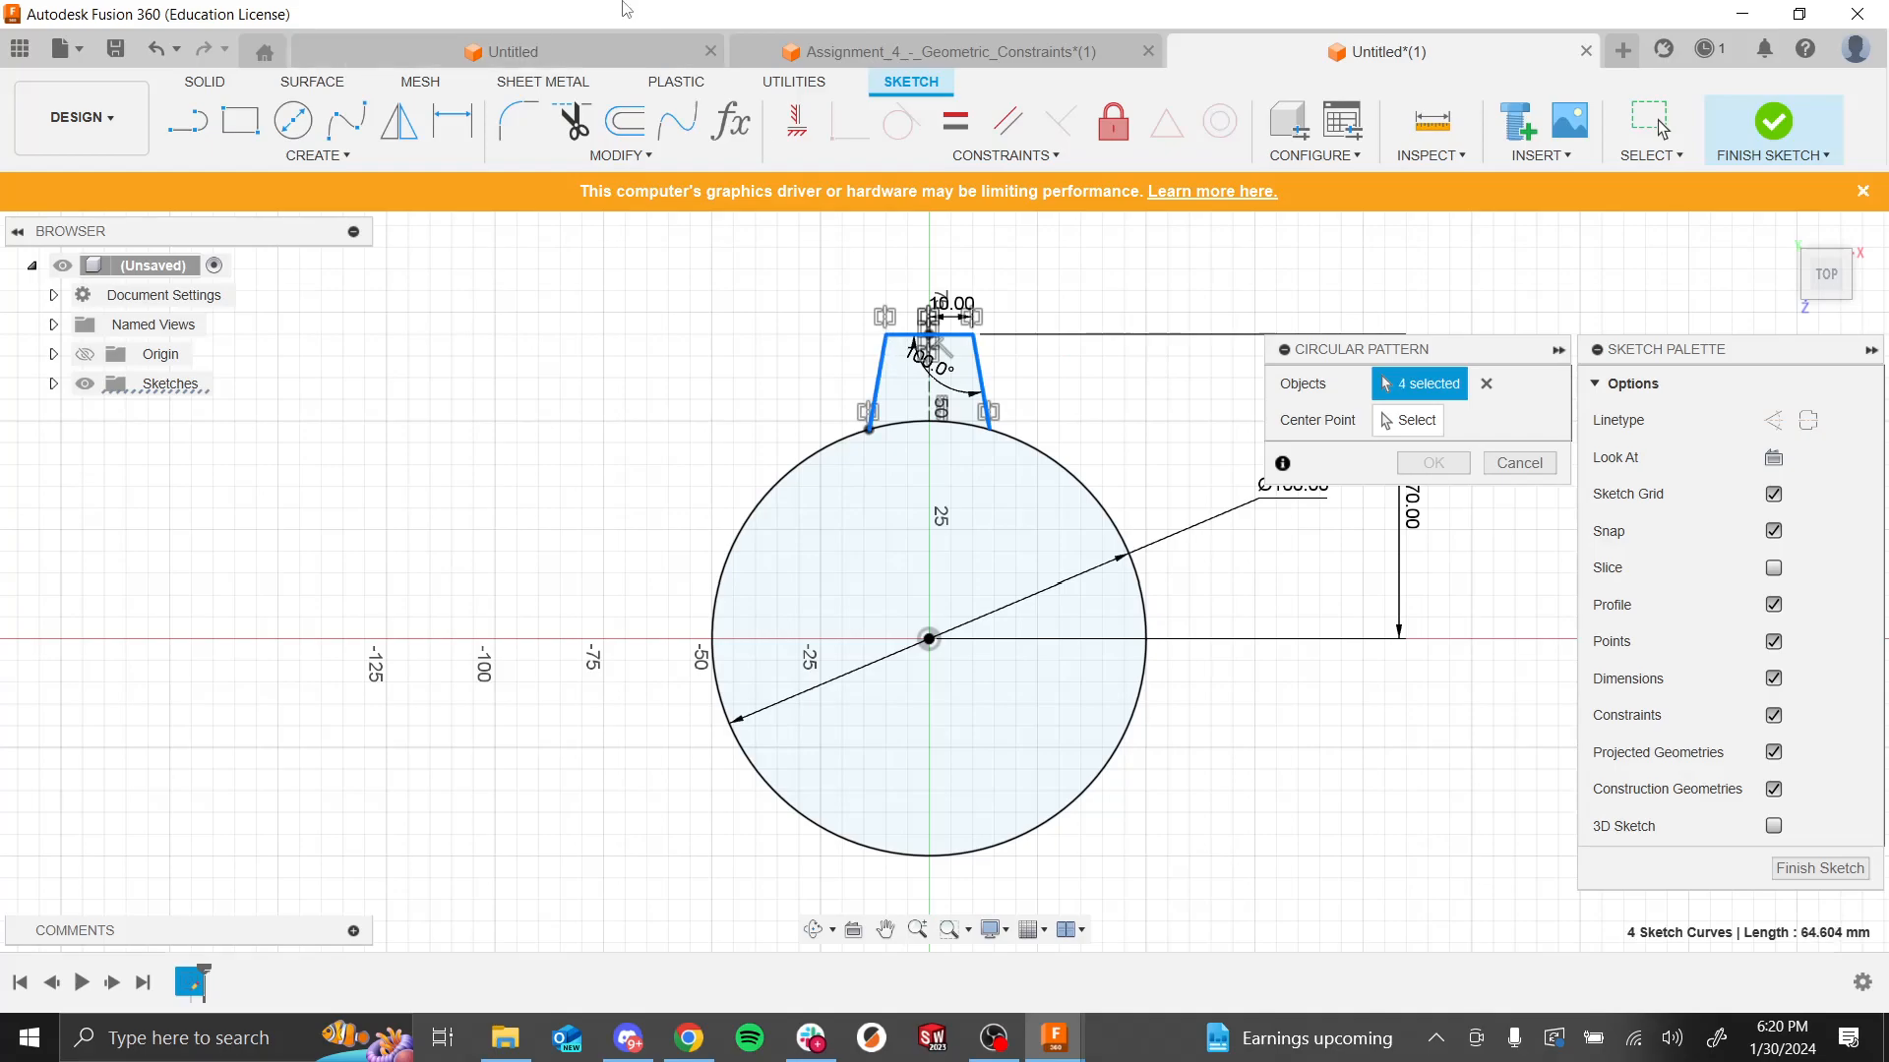
click(1395, 423)
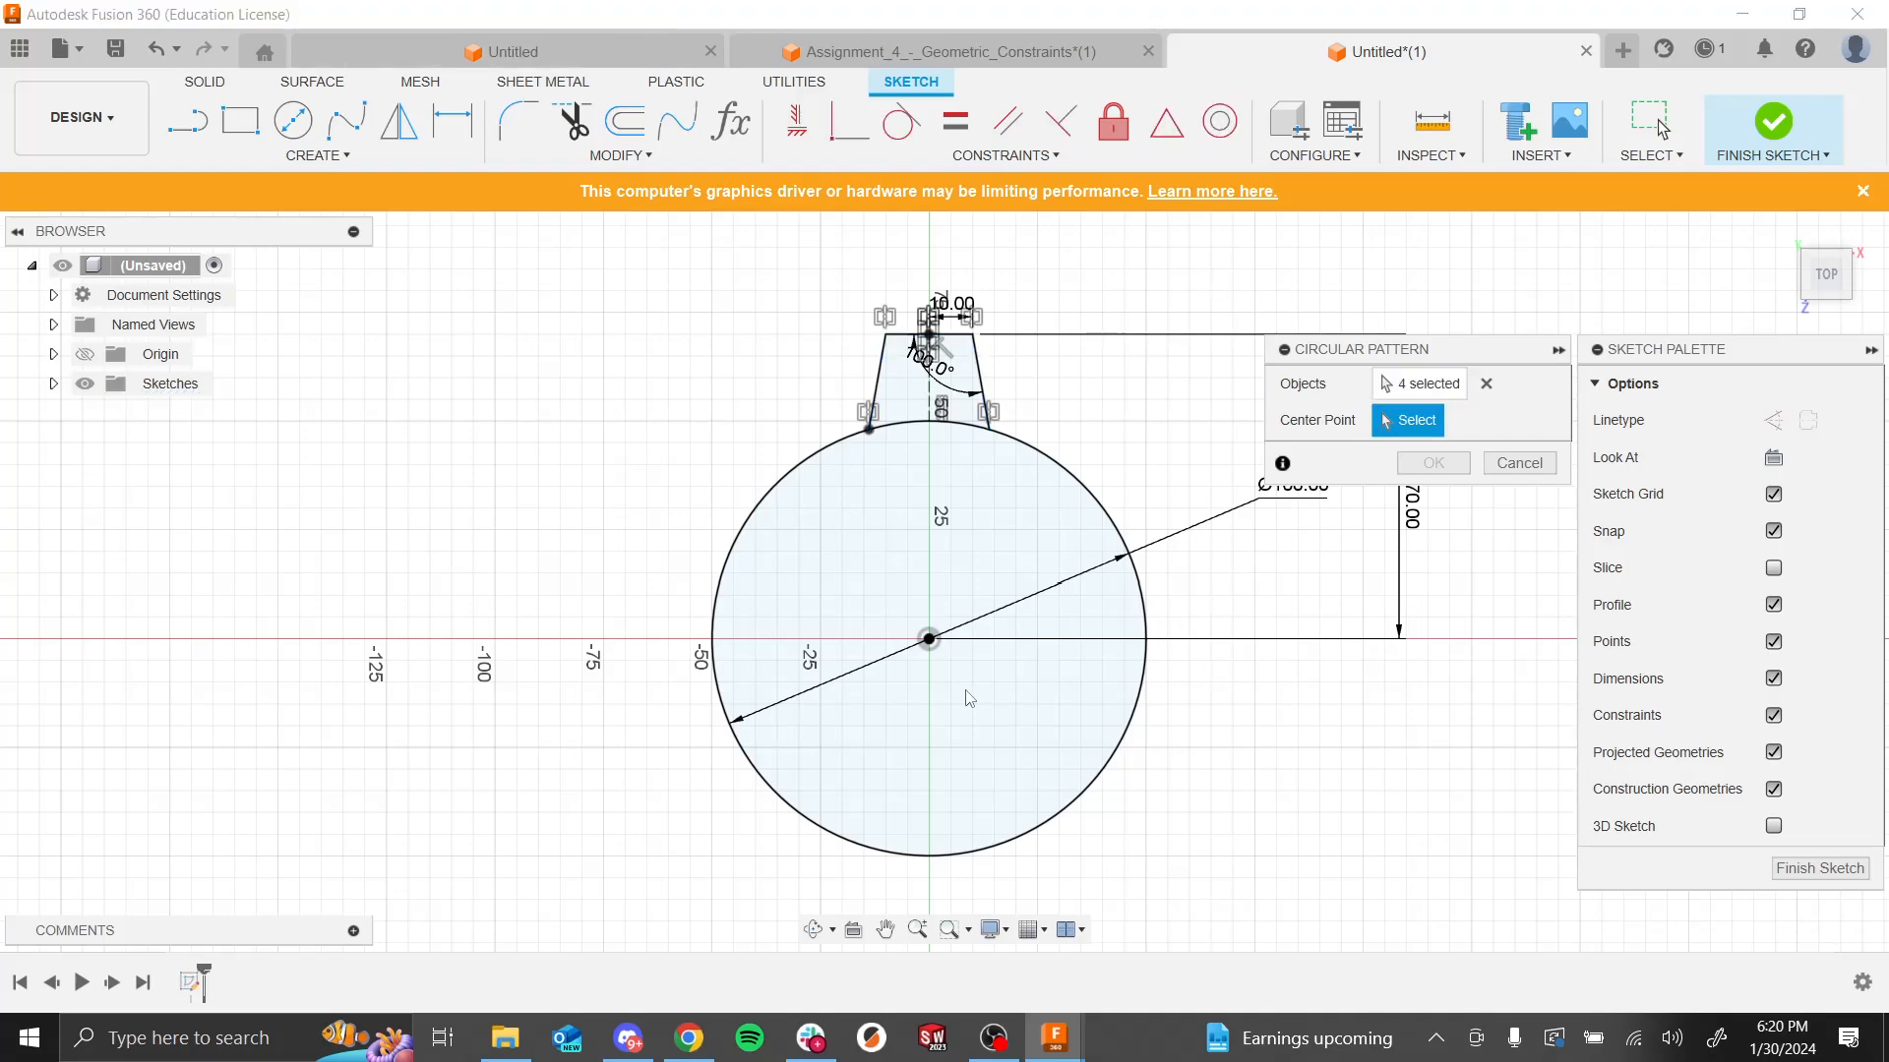
click(929, 641)
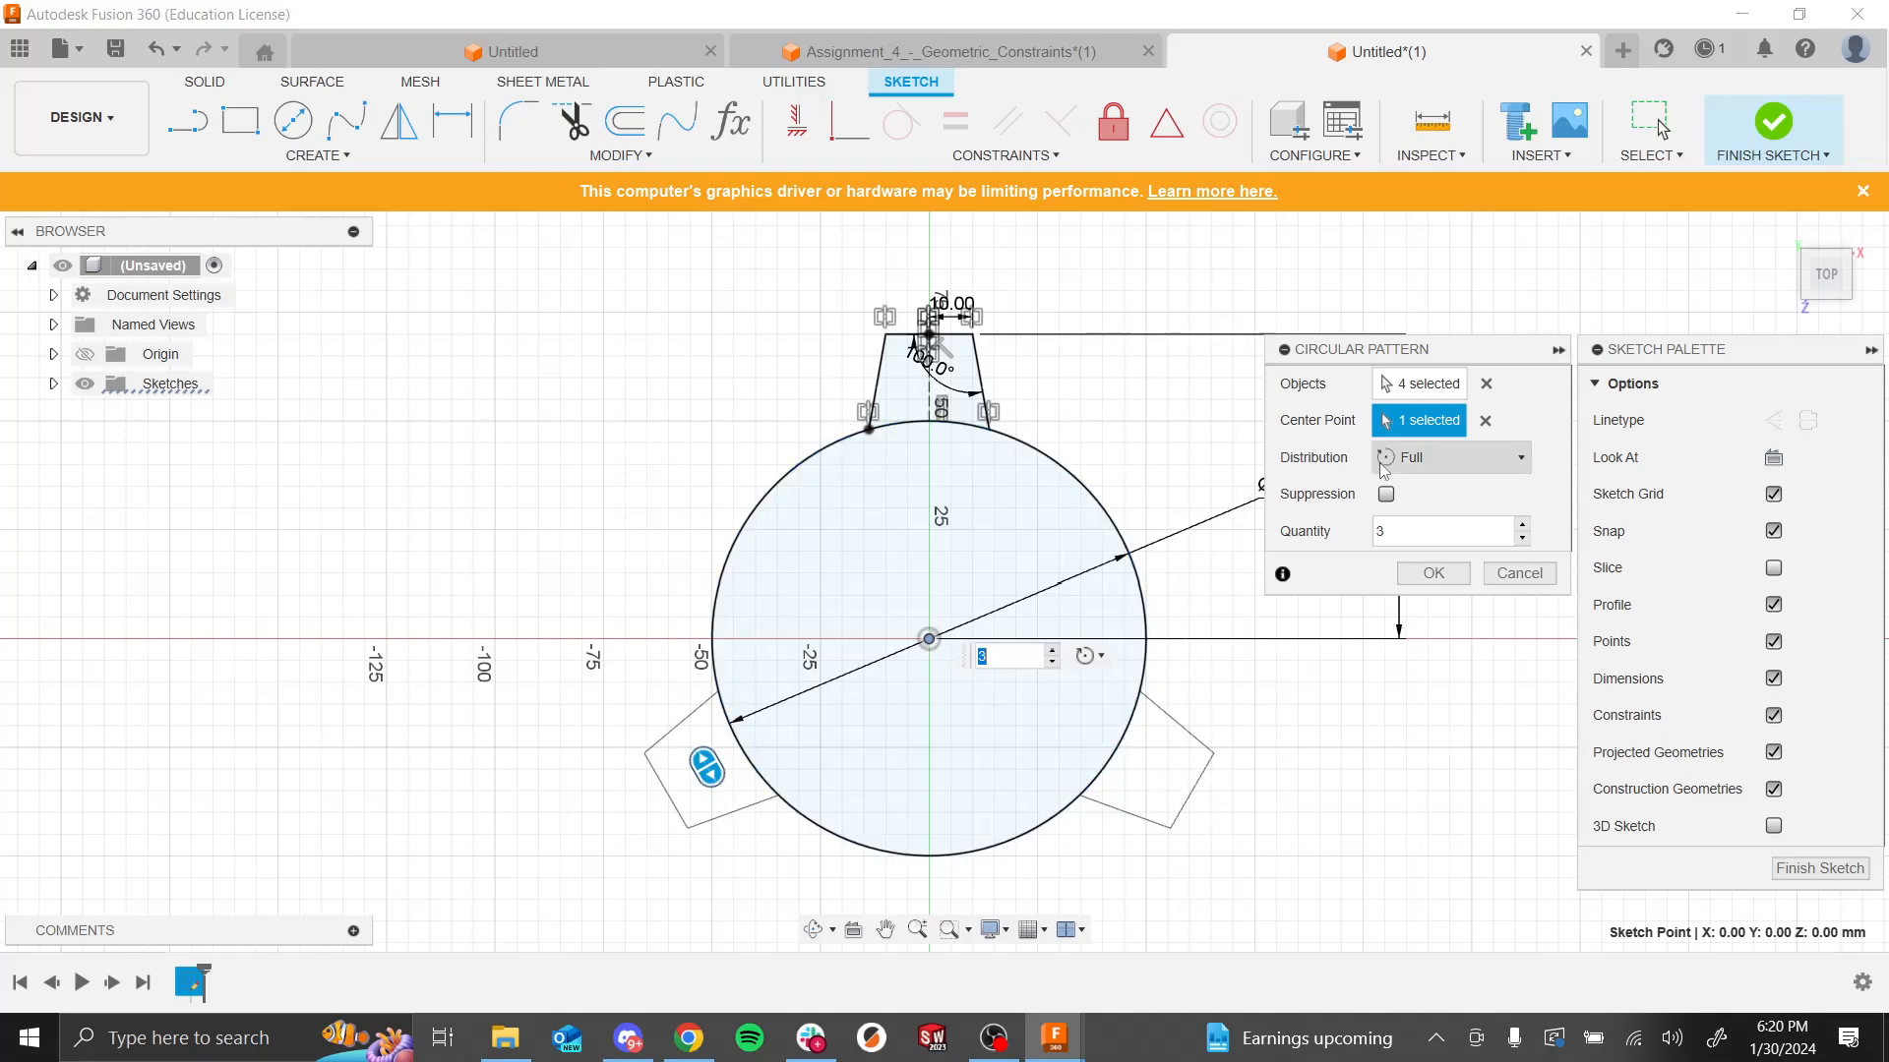
Step: Try the Partial distribution for the circular pattern and return it to Full
click(1386, 466)
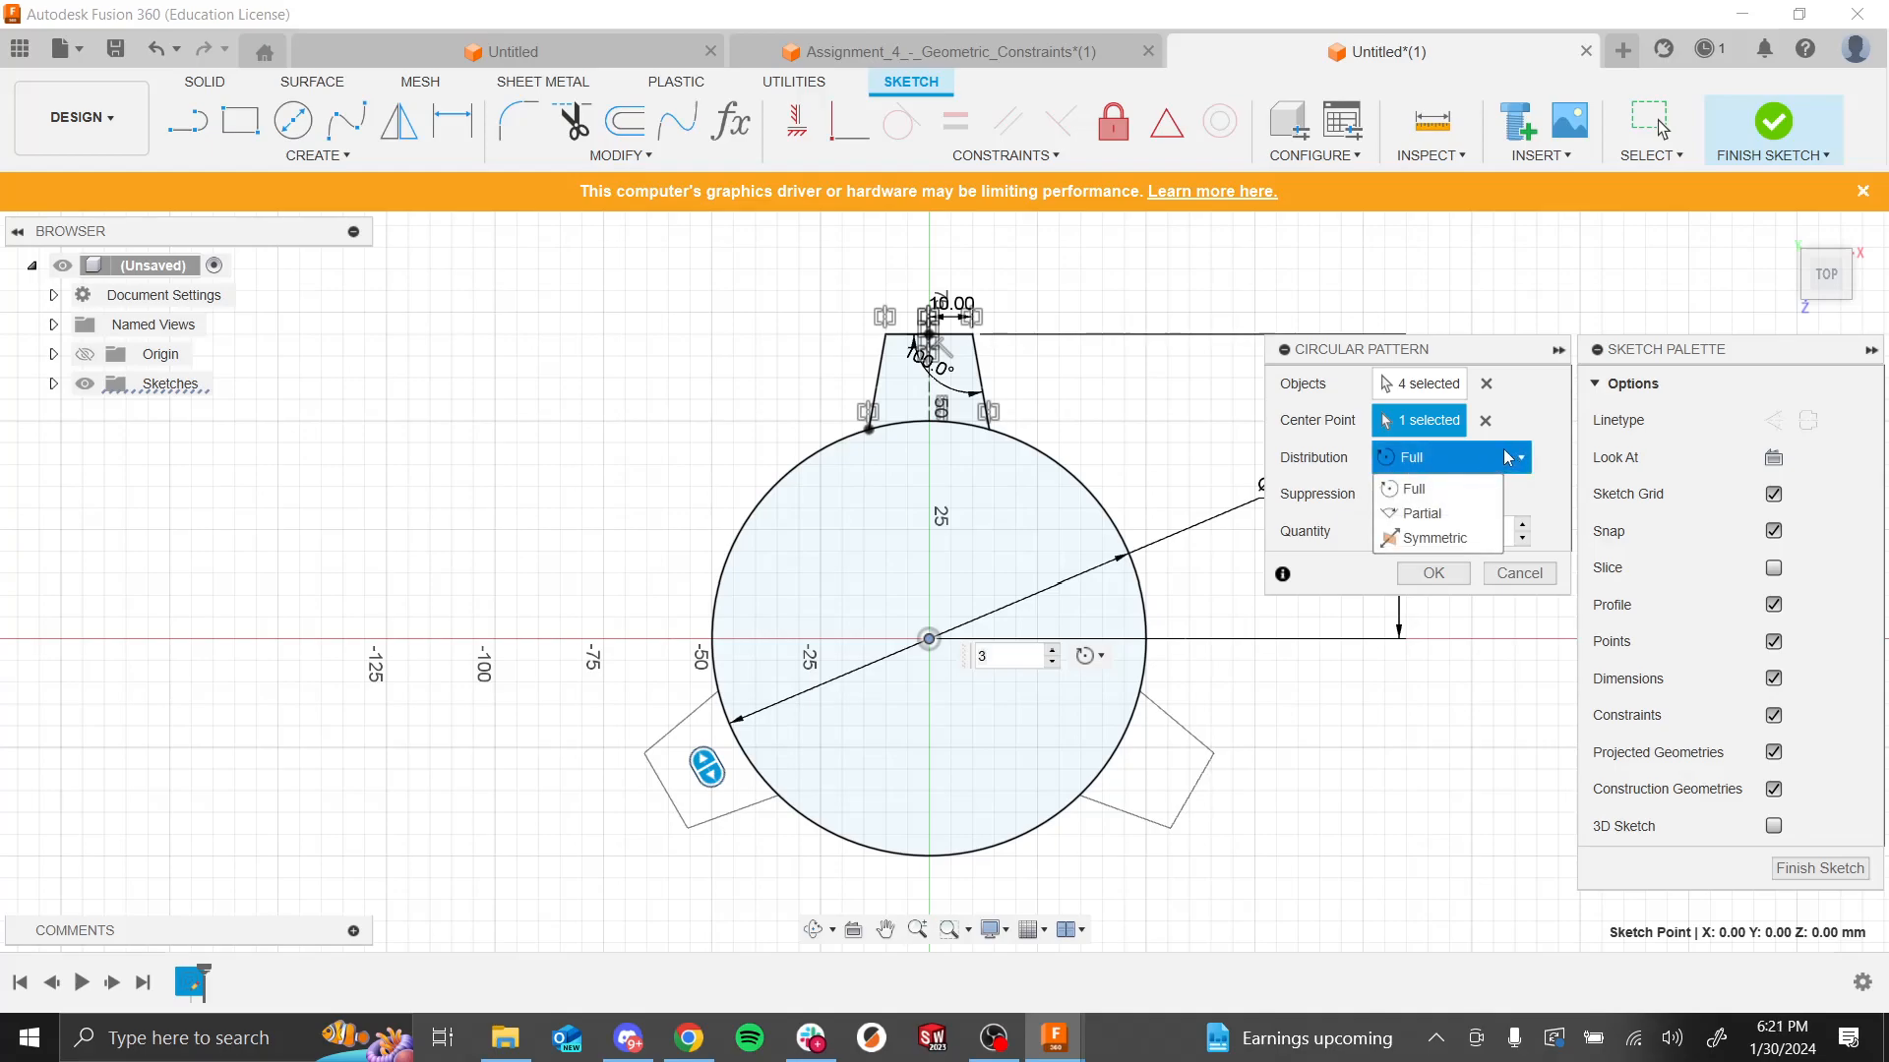
click(1508, 497)
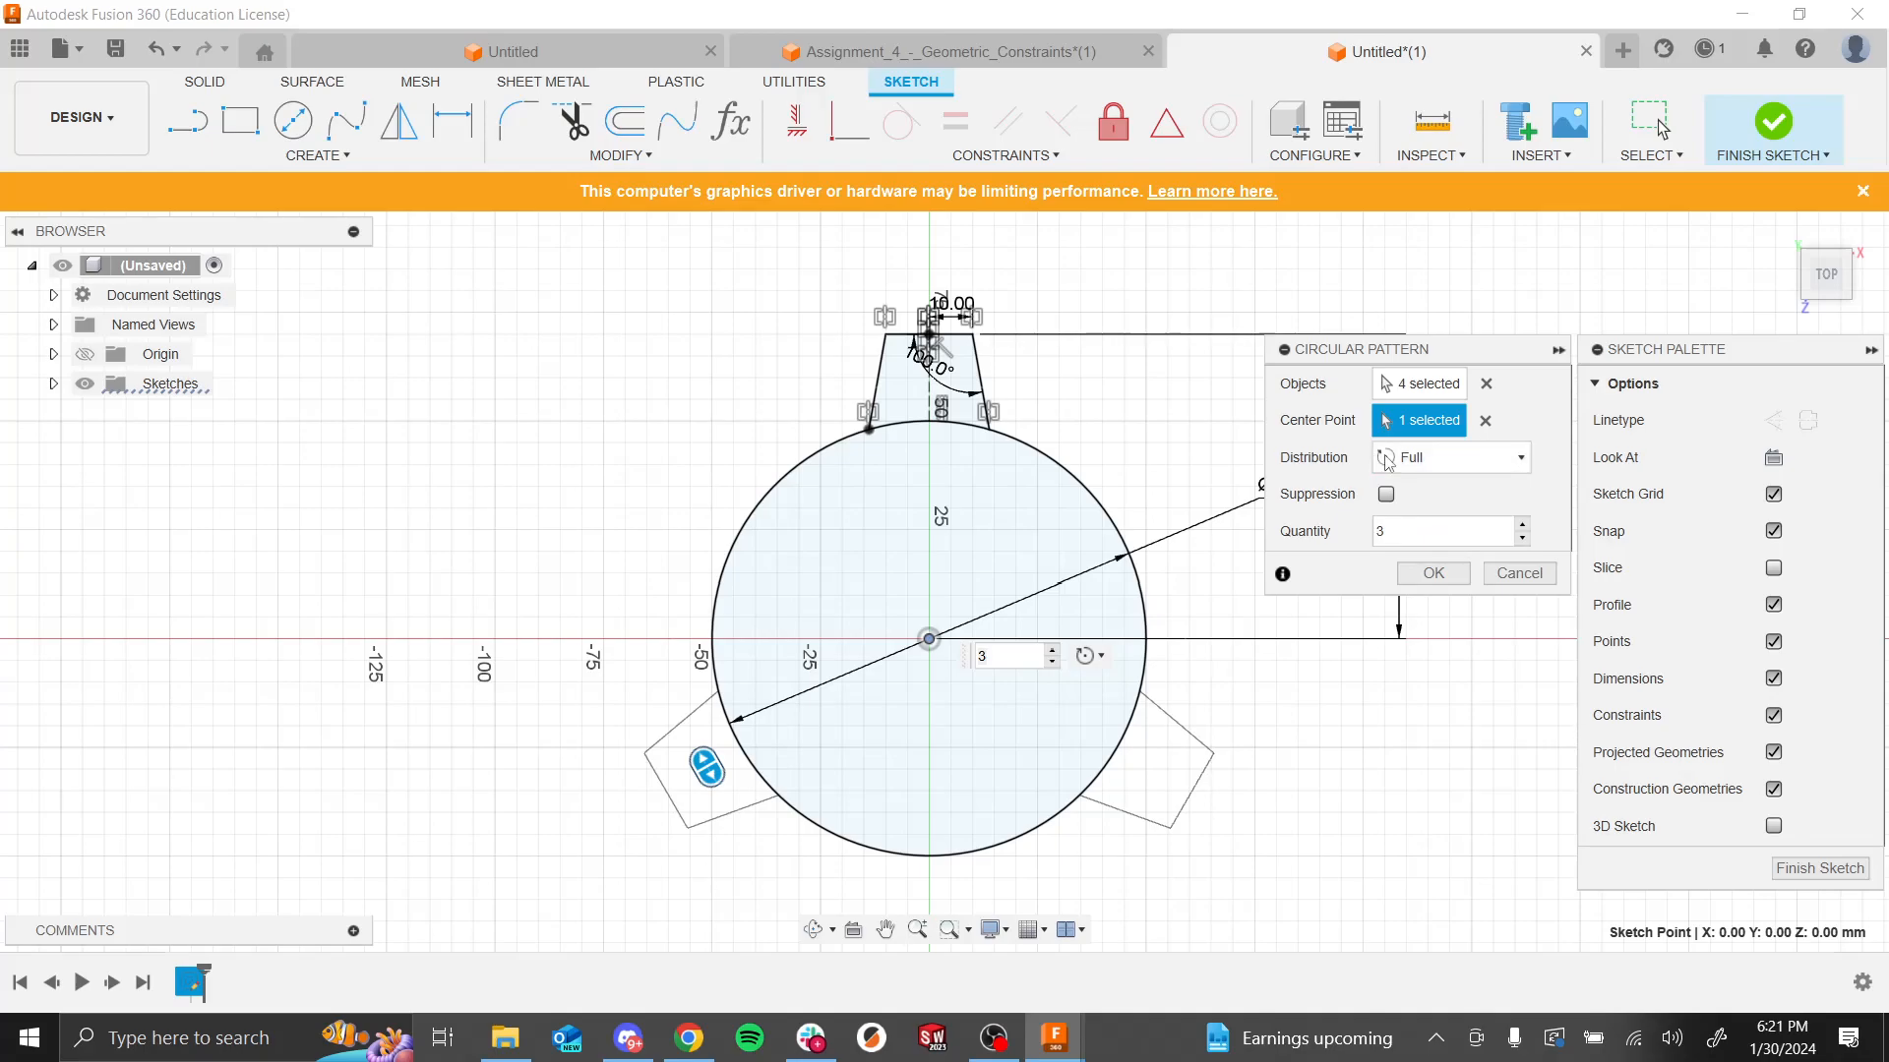
click(1490, 456)
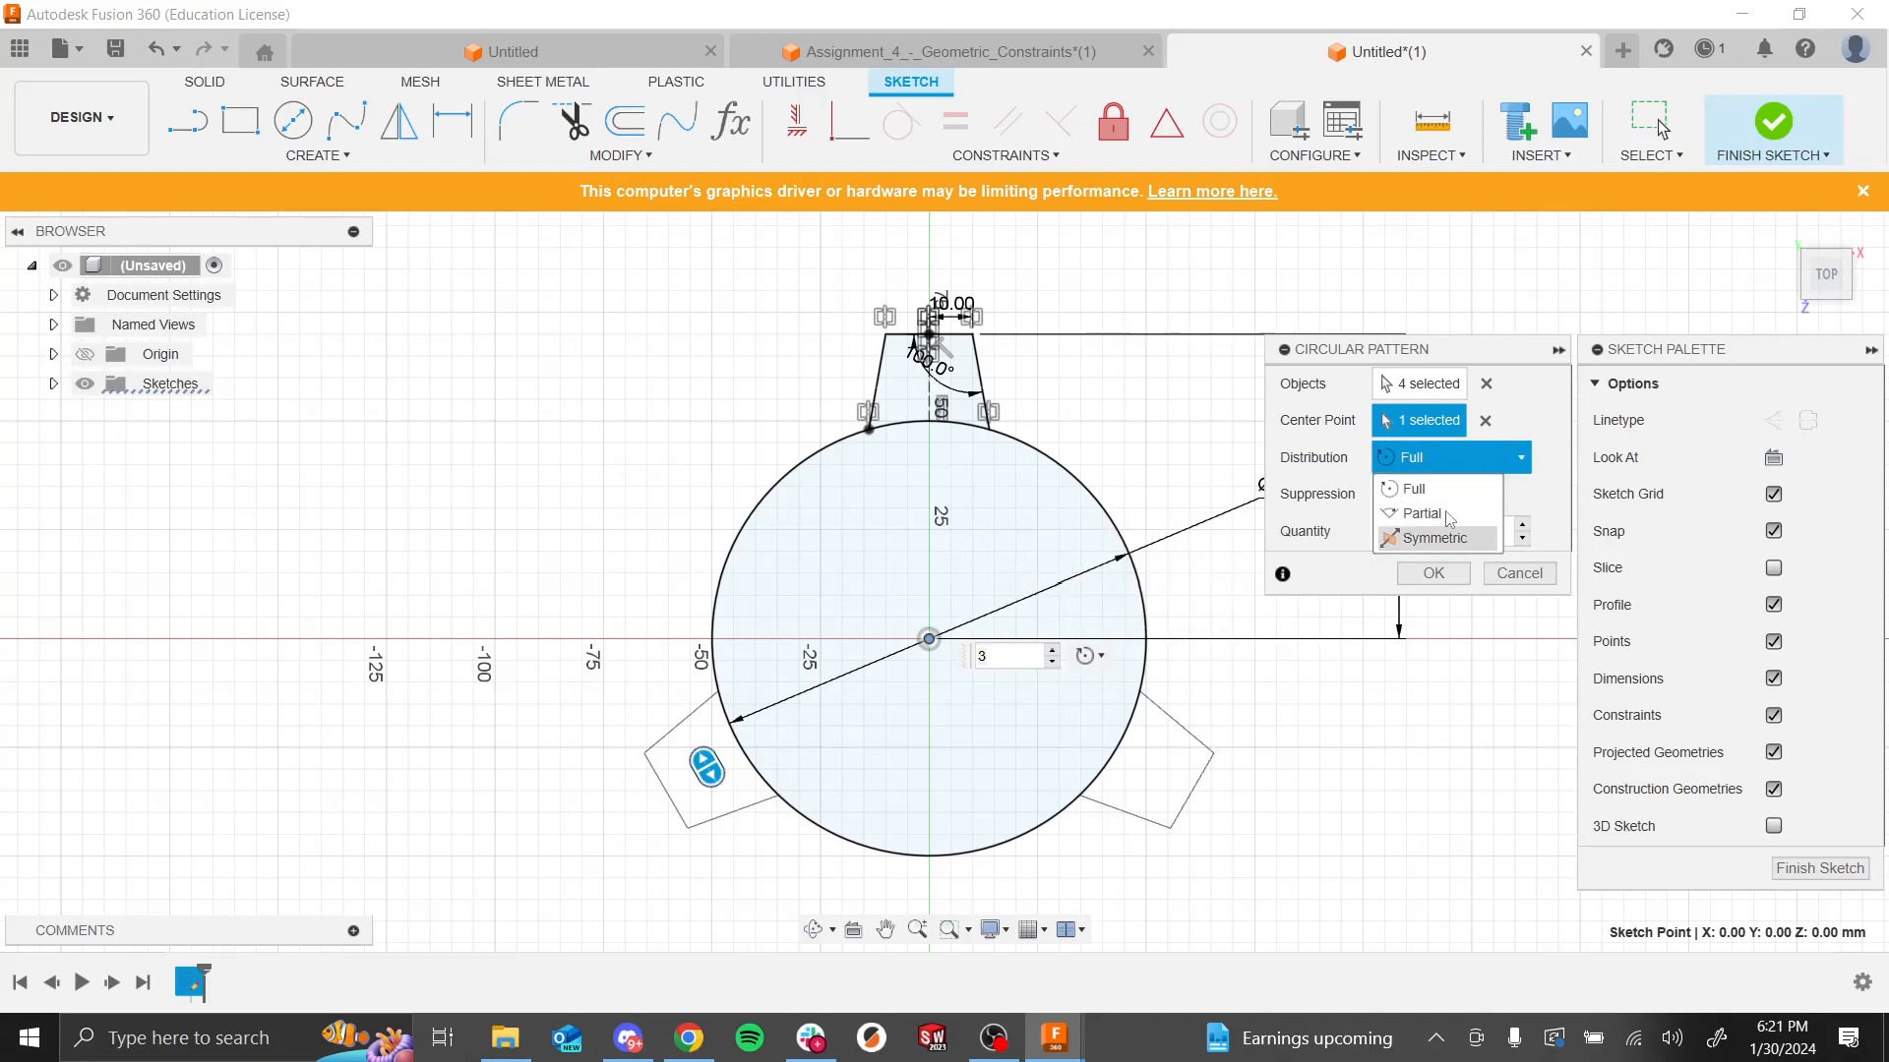
click(1439, 515)
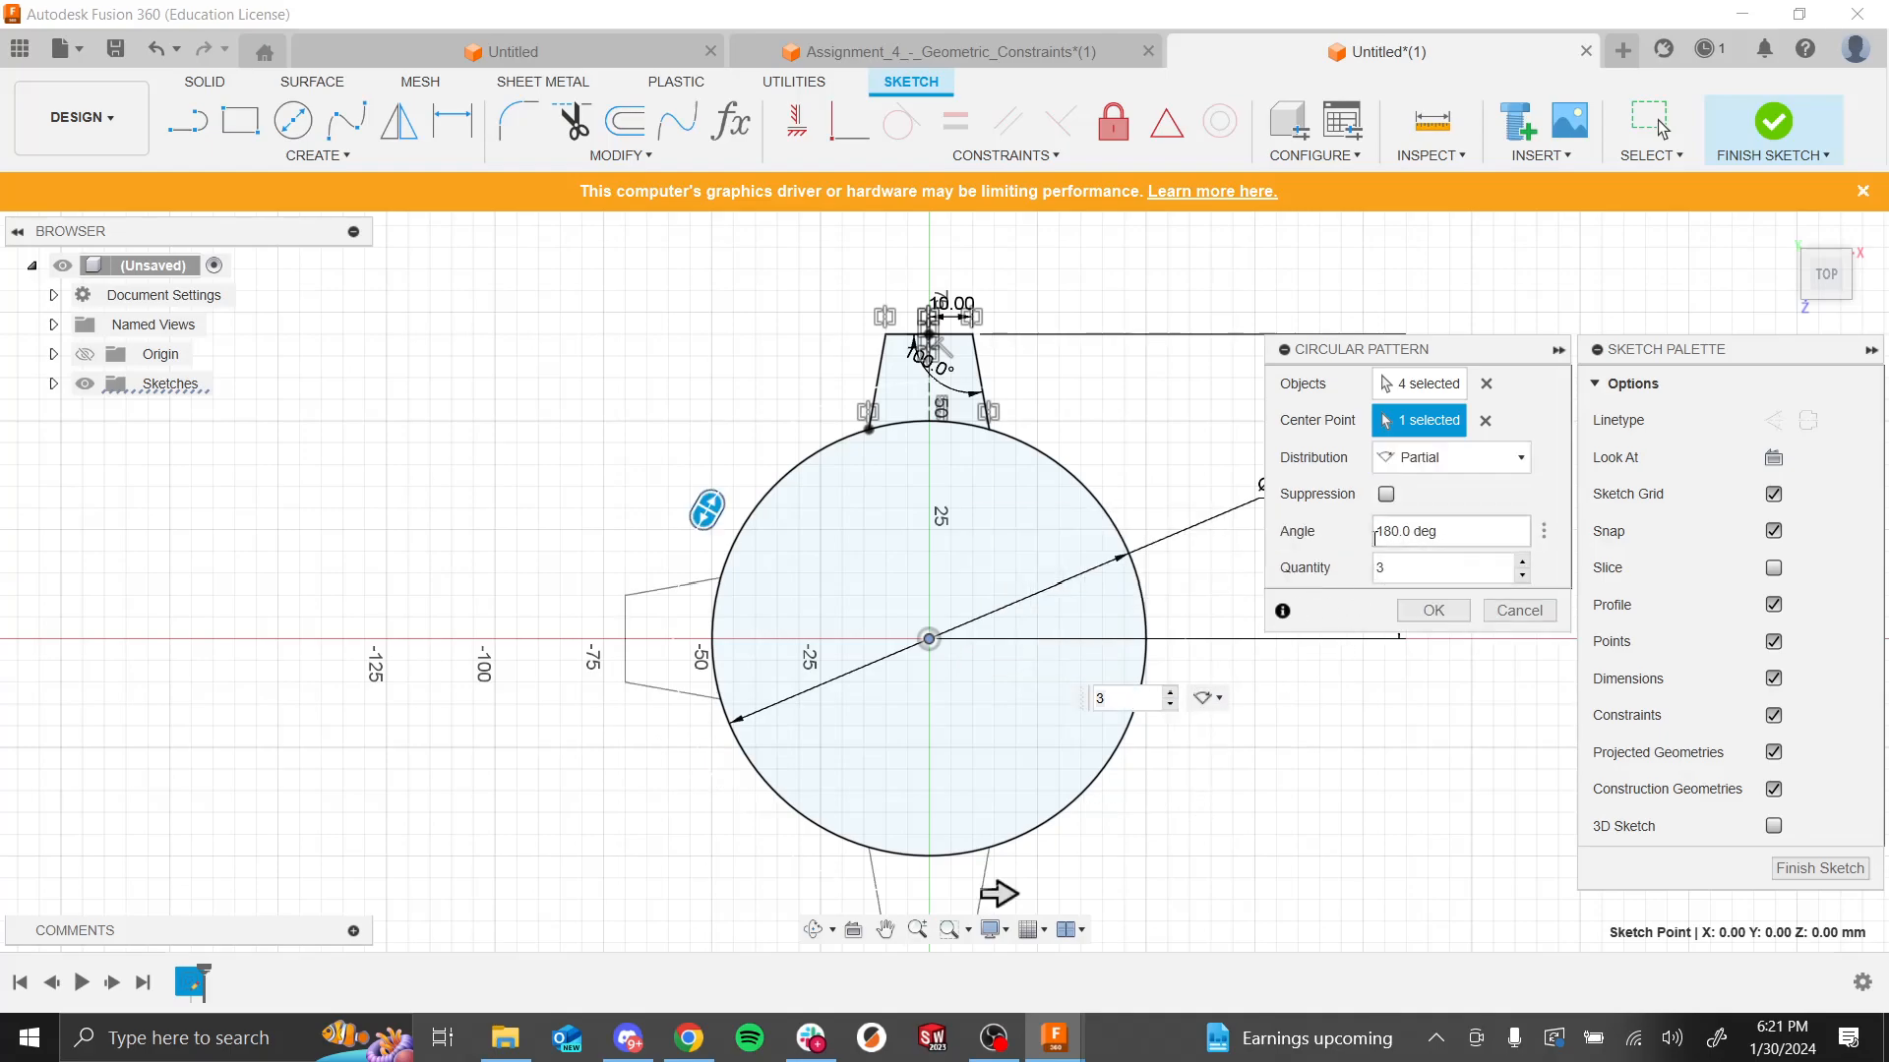
click(1454, 457)
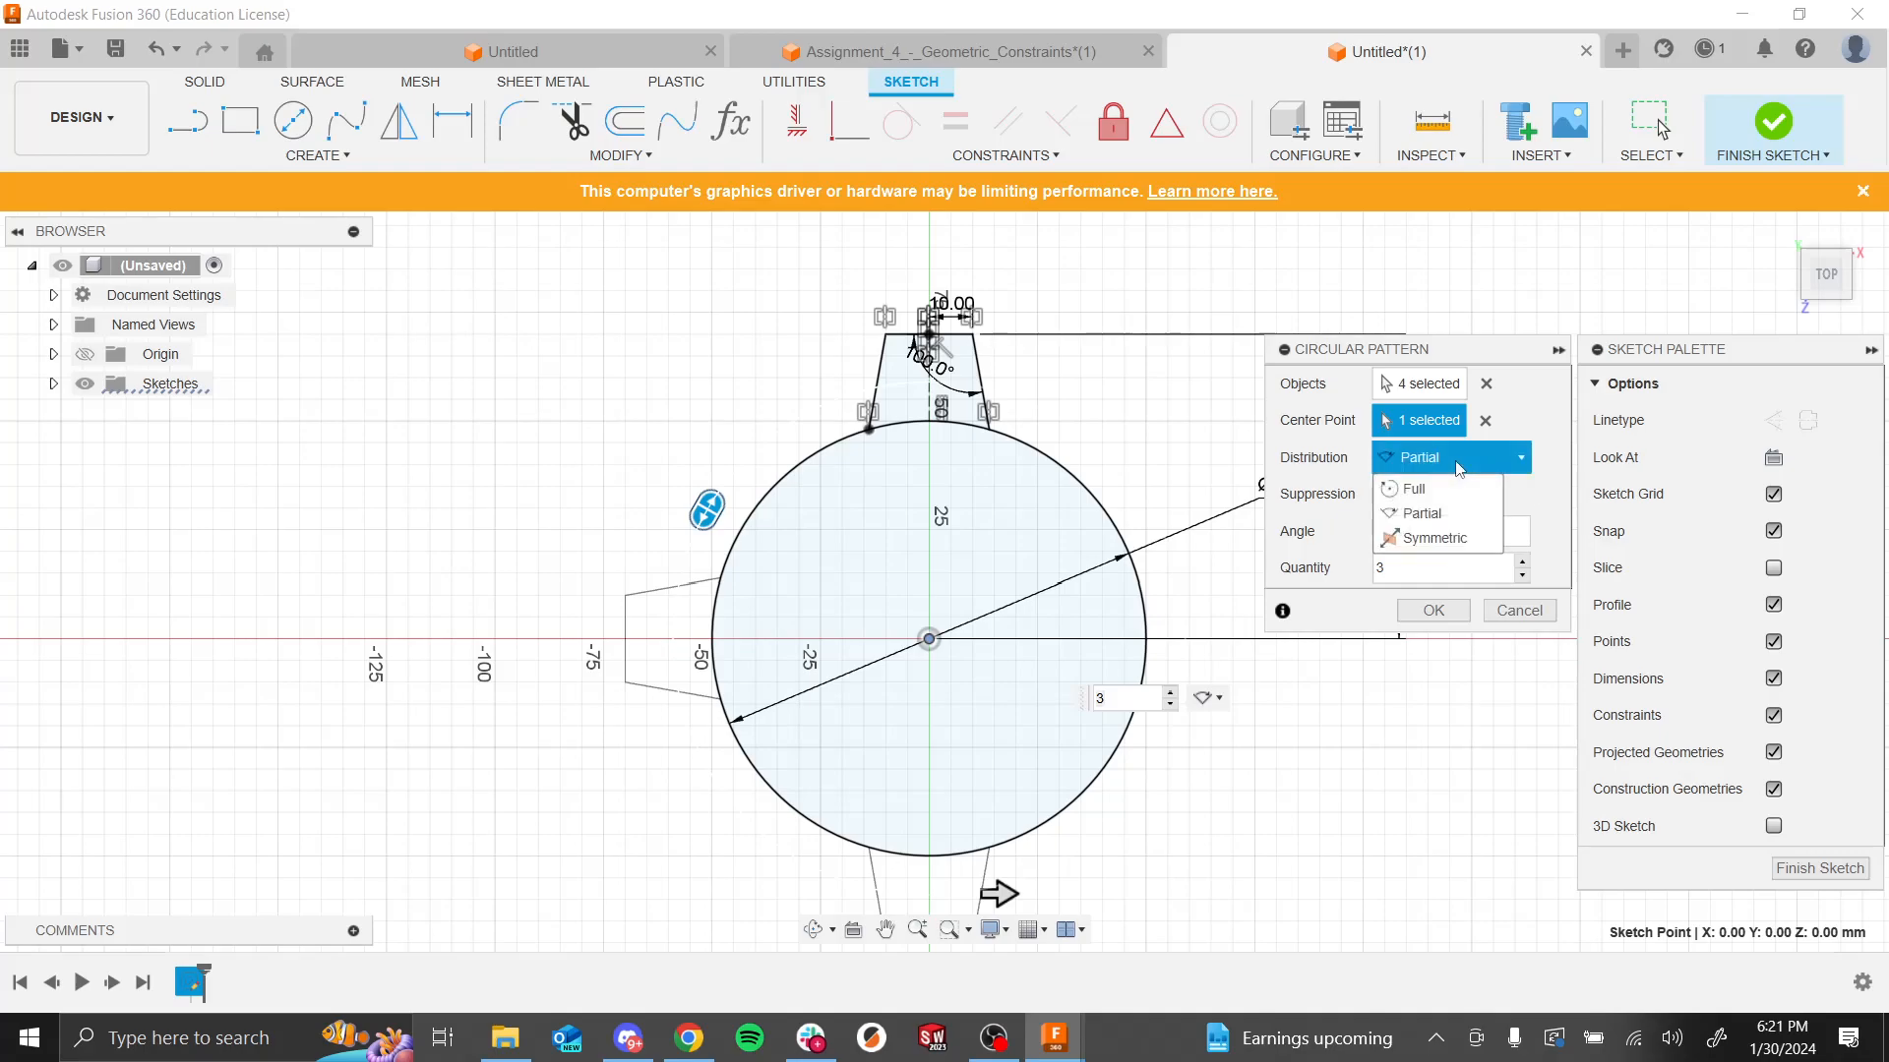
click(1439, 489)
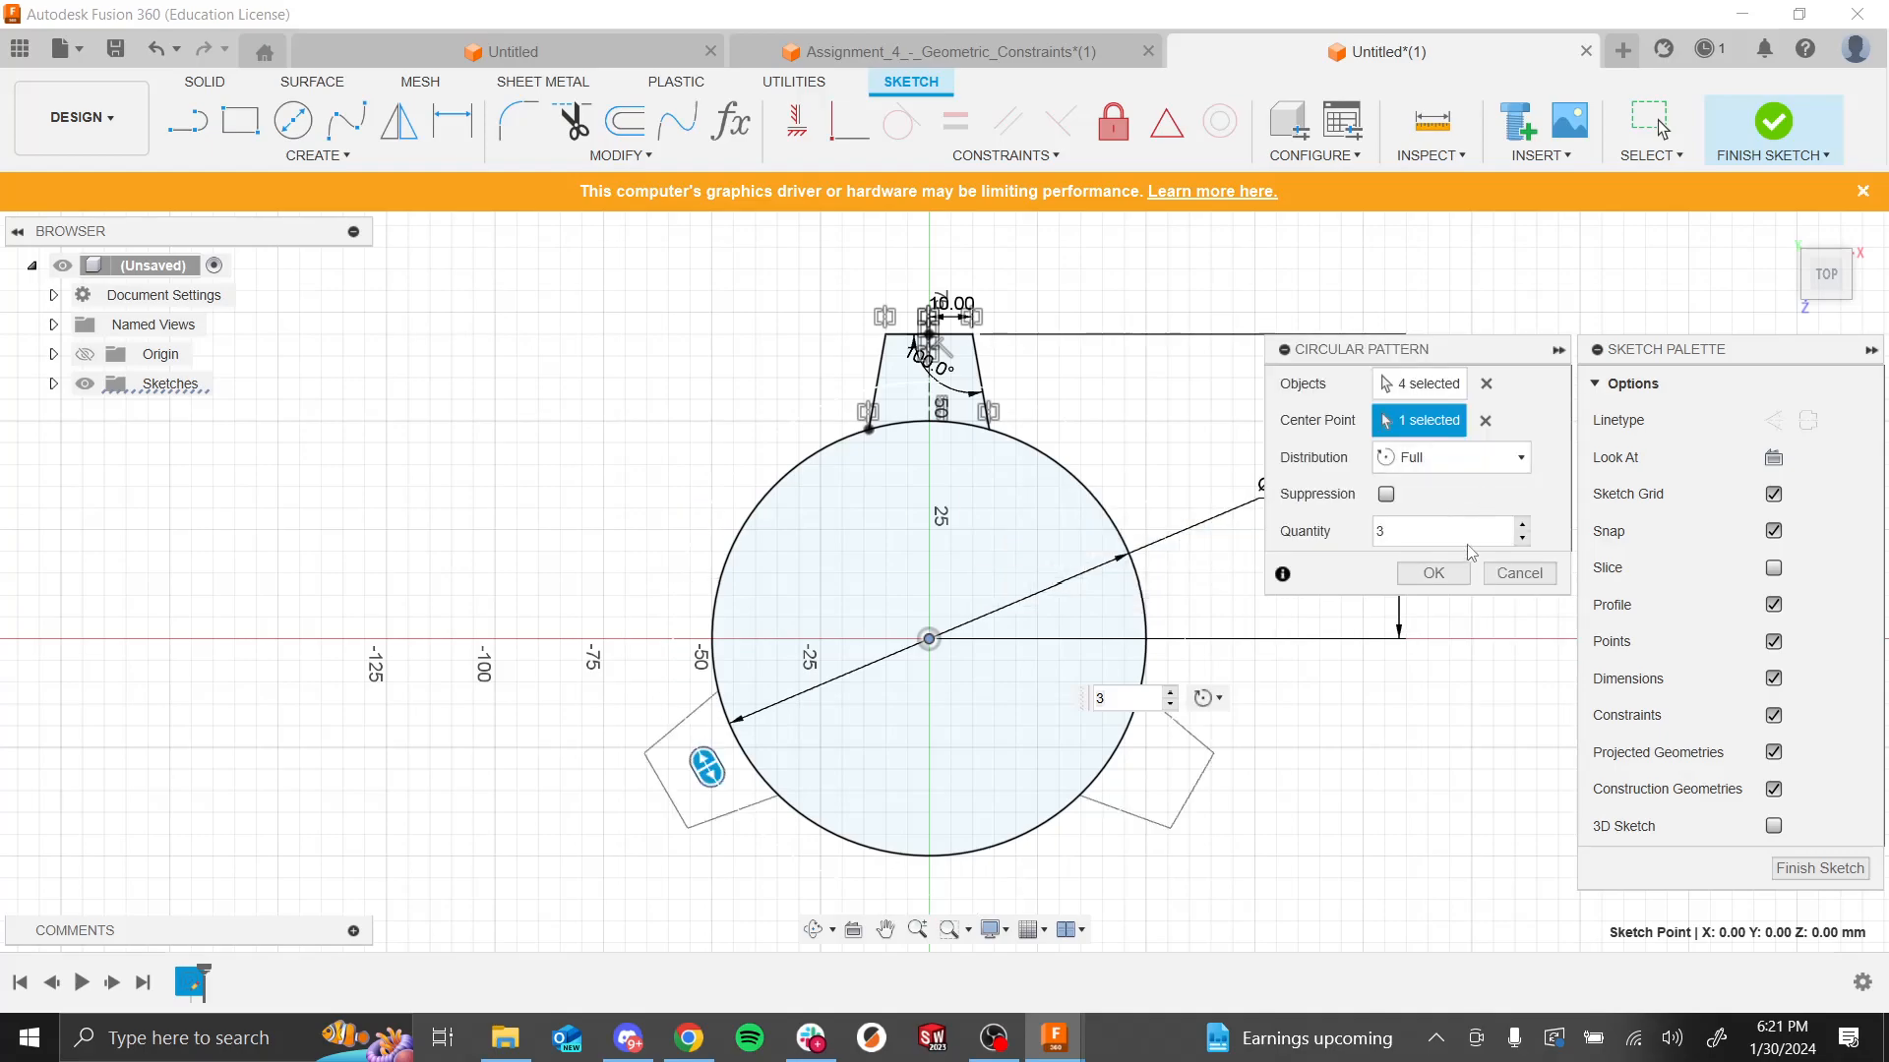
Step: Try quantities of 9 and 7 for the circular tooth pattern, and create it with 10 instances
click(1466, 528)
key(BackSpace)
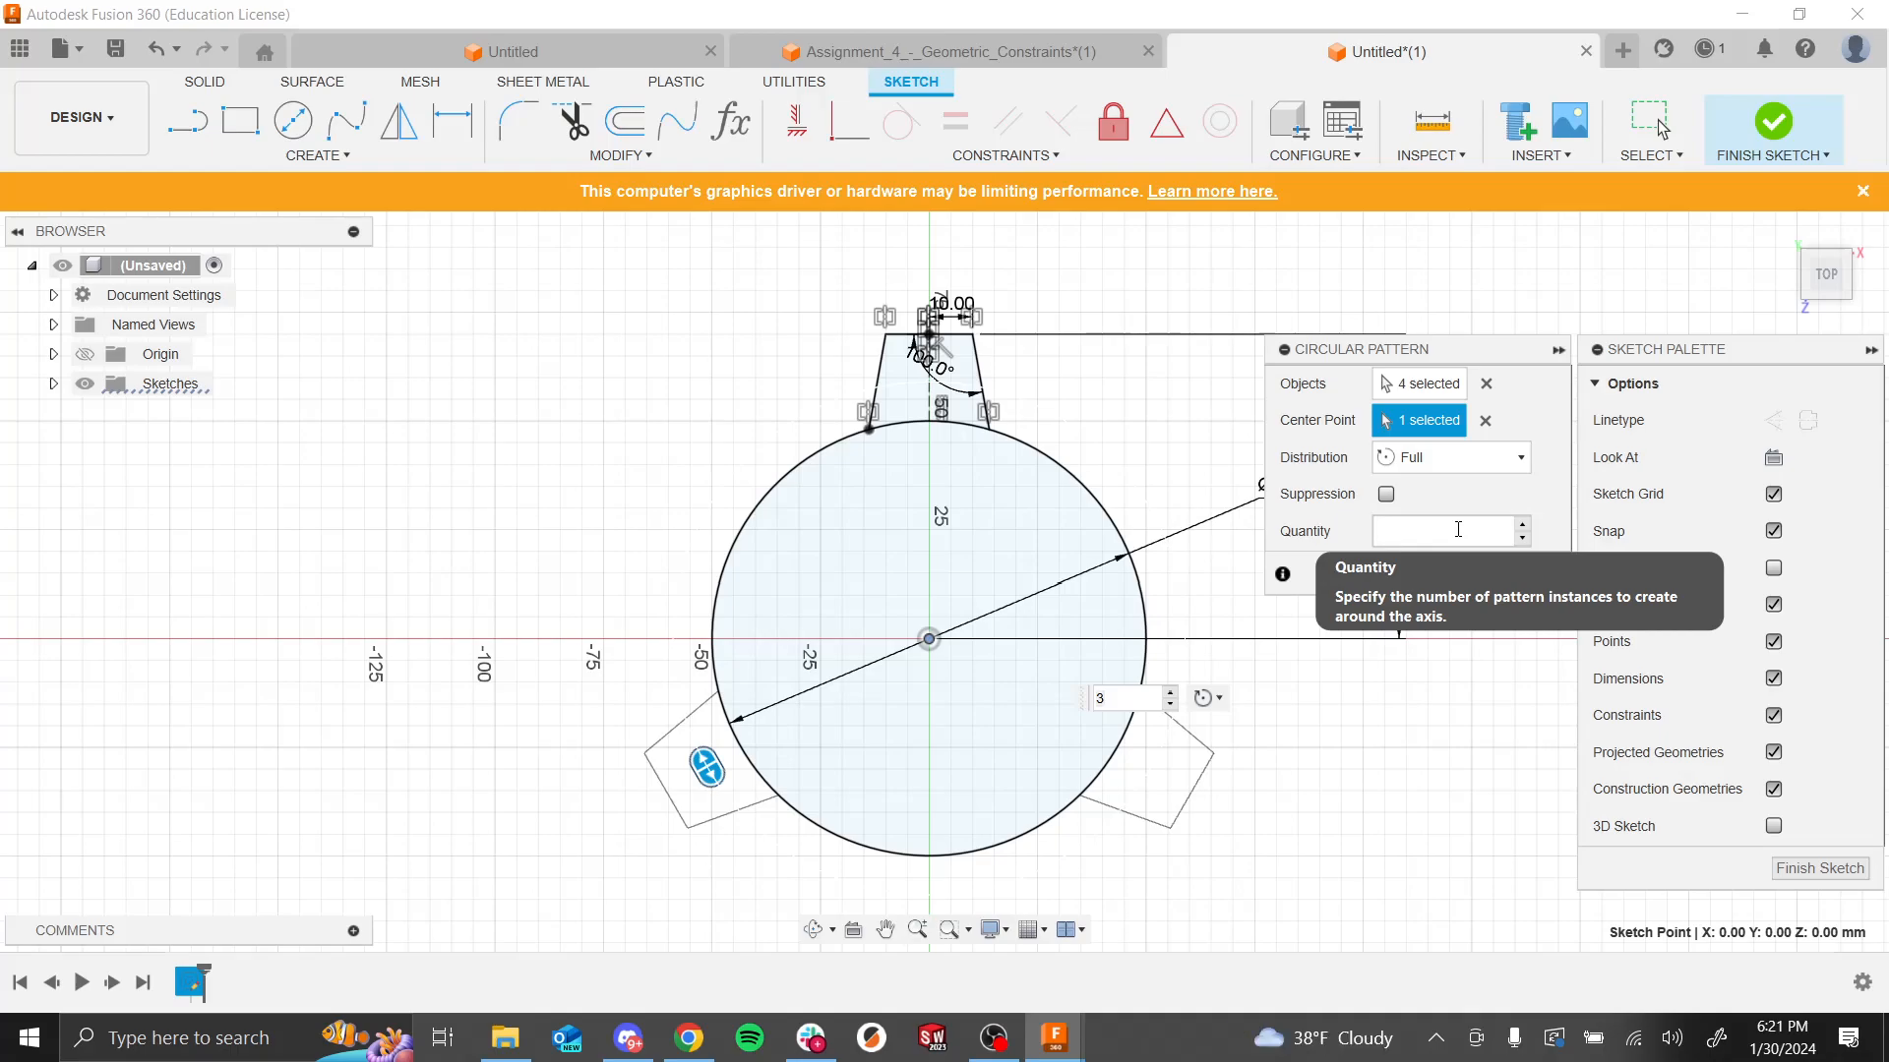
text(9)
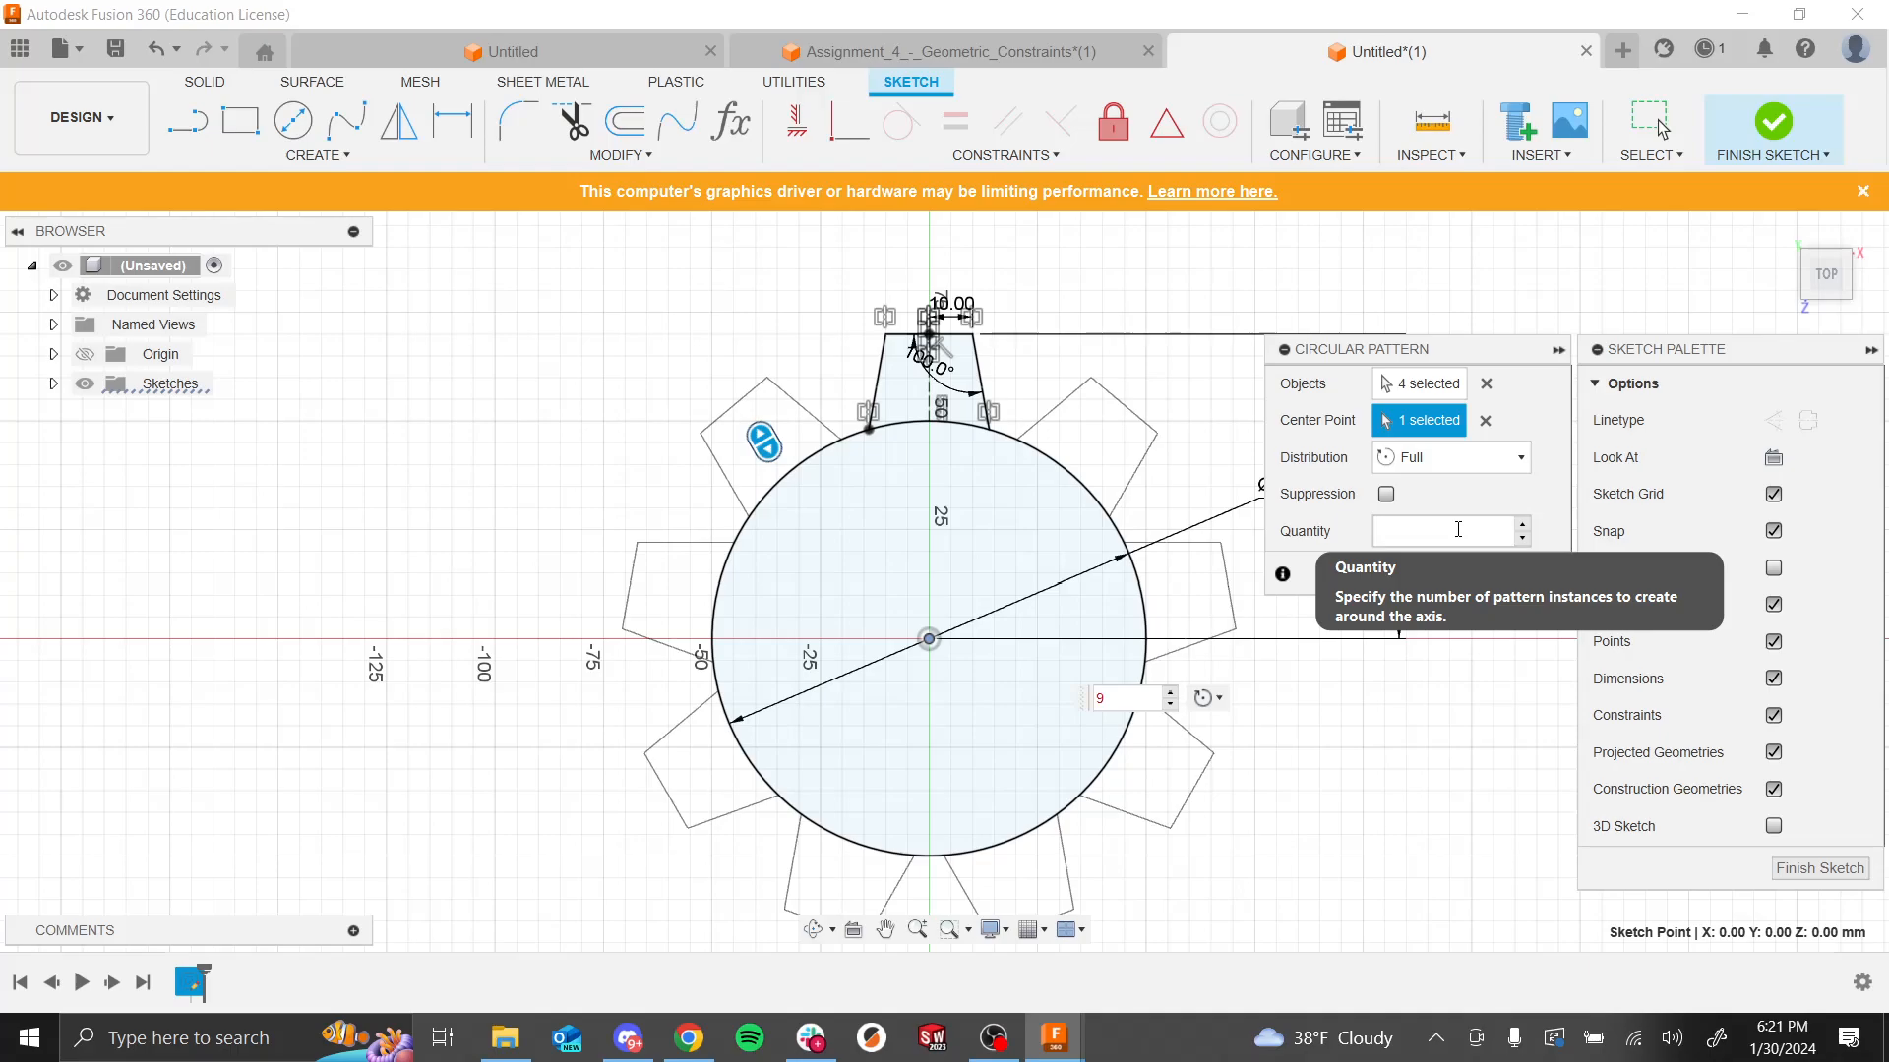
text(7)
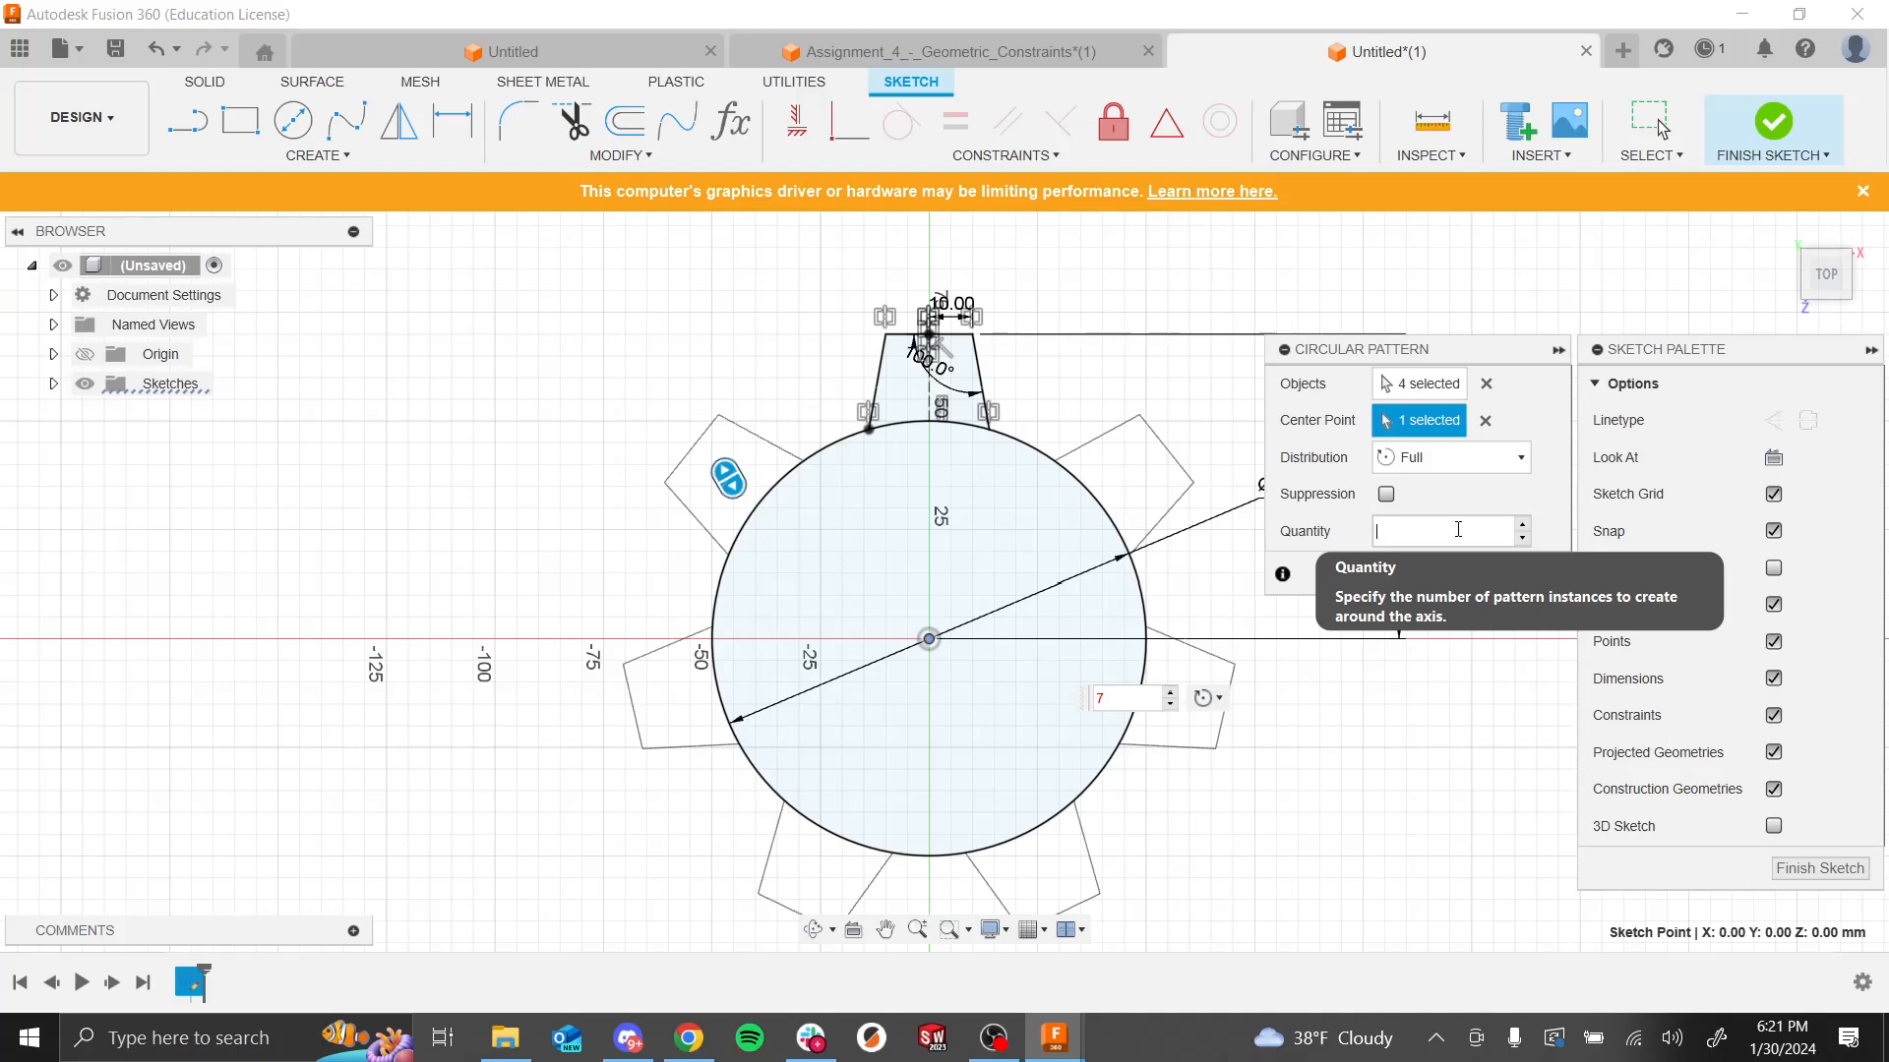
text(10)
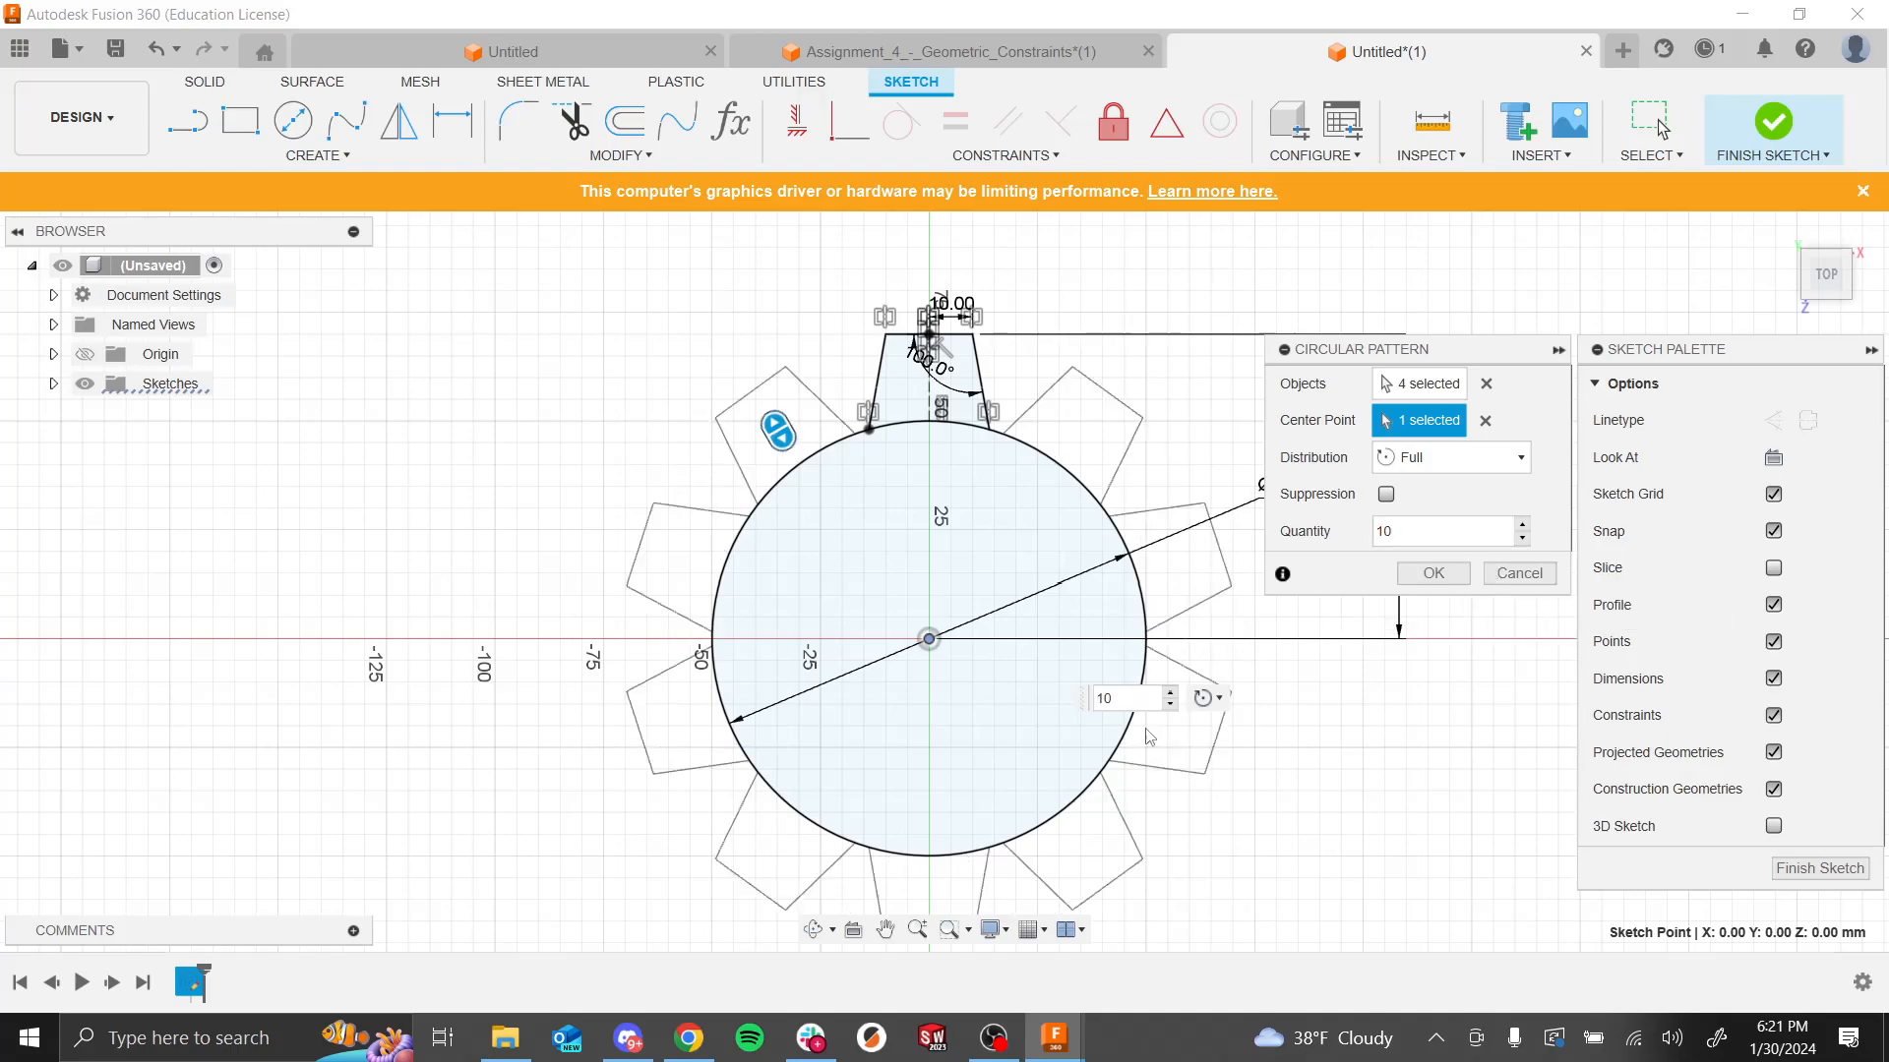
click(1434, 574)
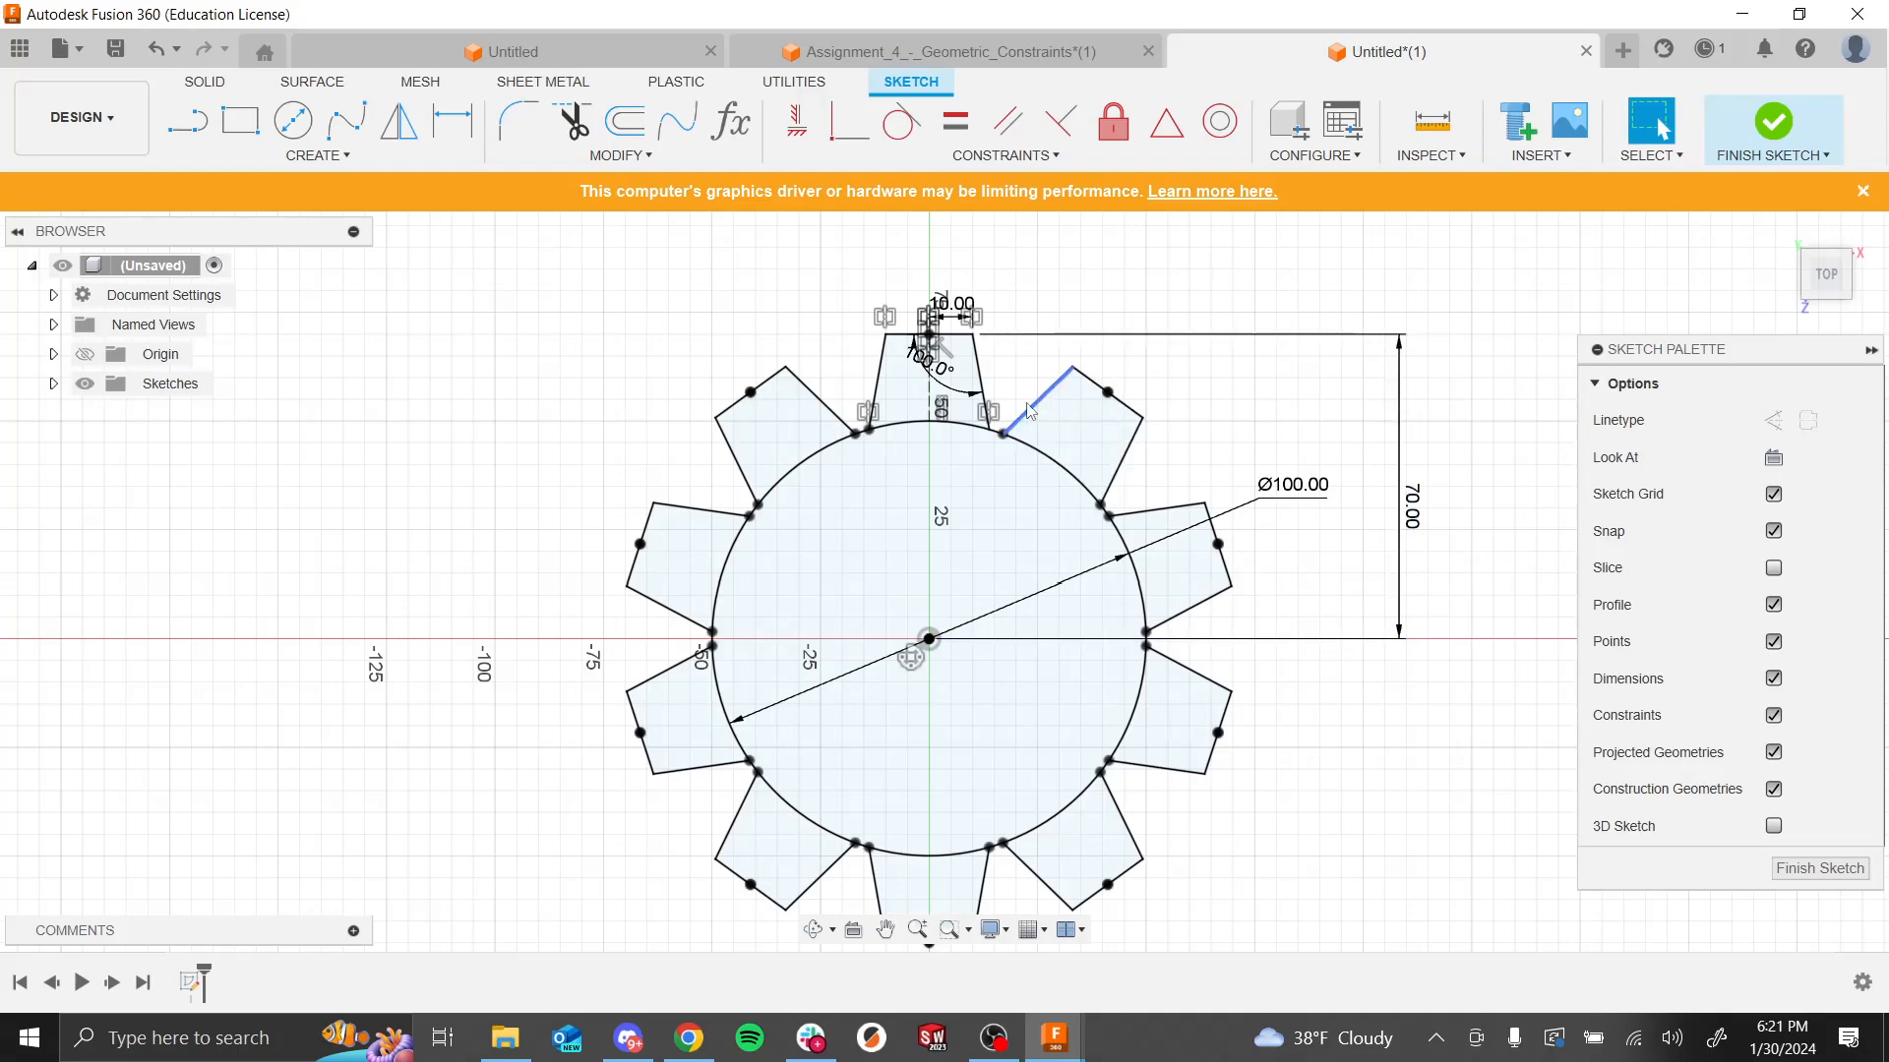
Step: Set the distance from the circle's center to the tooth's top line to 75 mm and finish the sketch
double_click(1413, 507)
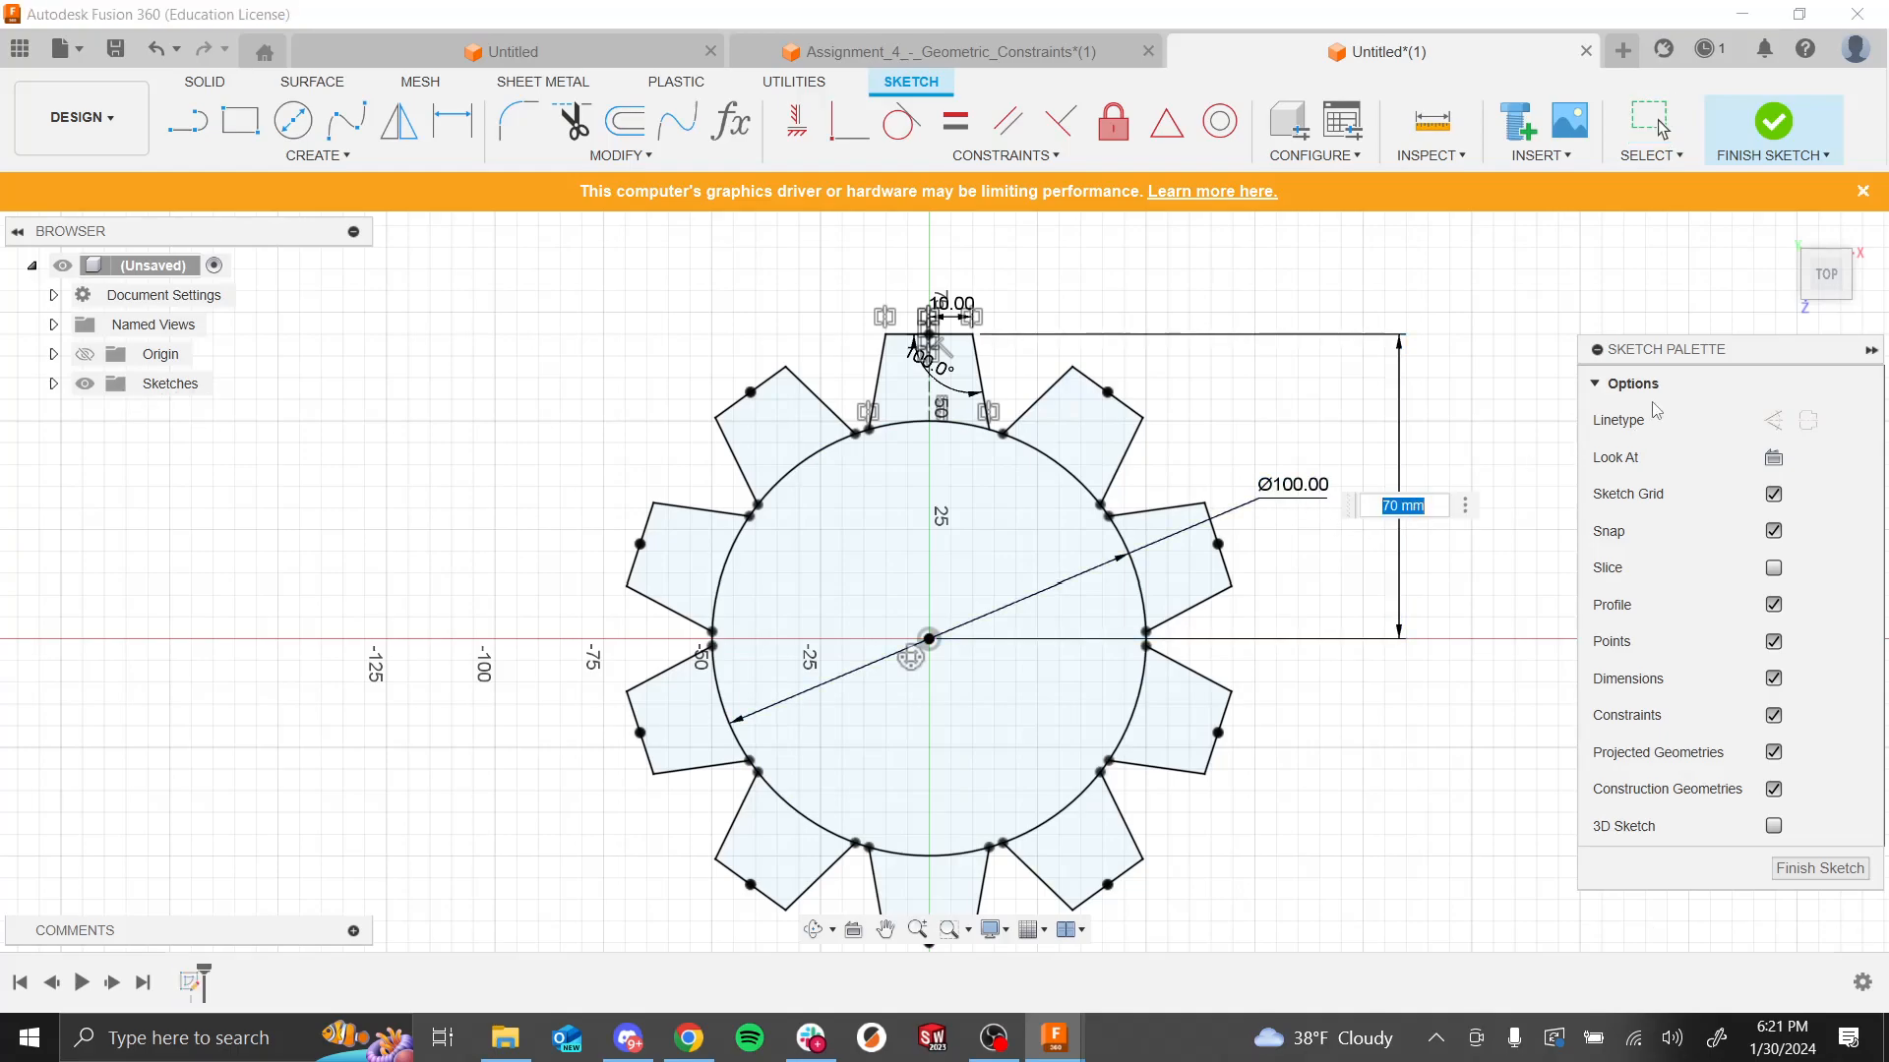
text(75)
key(Return)
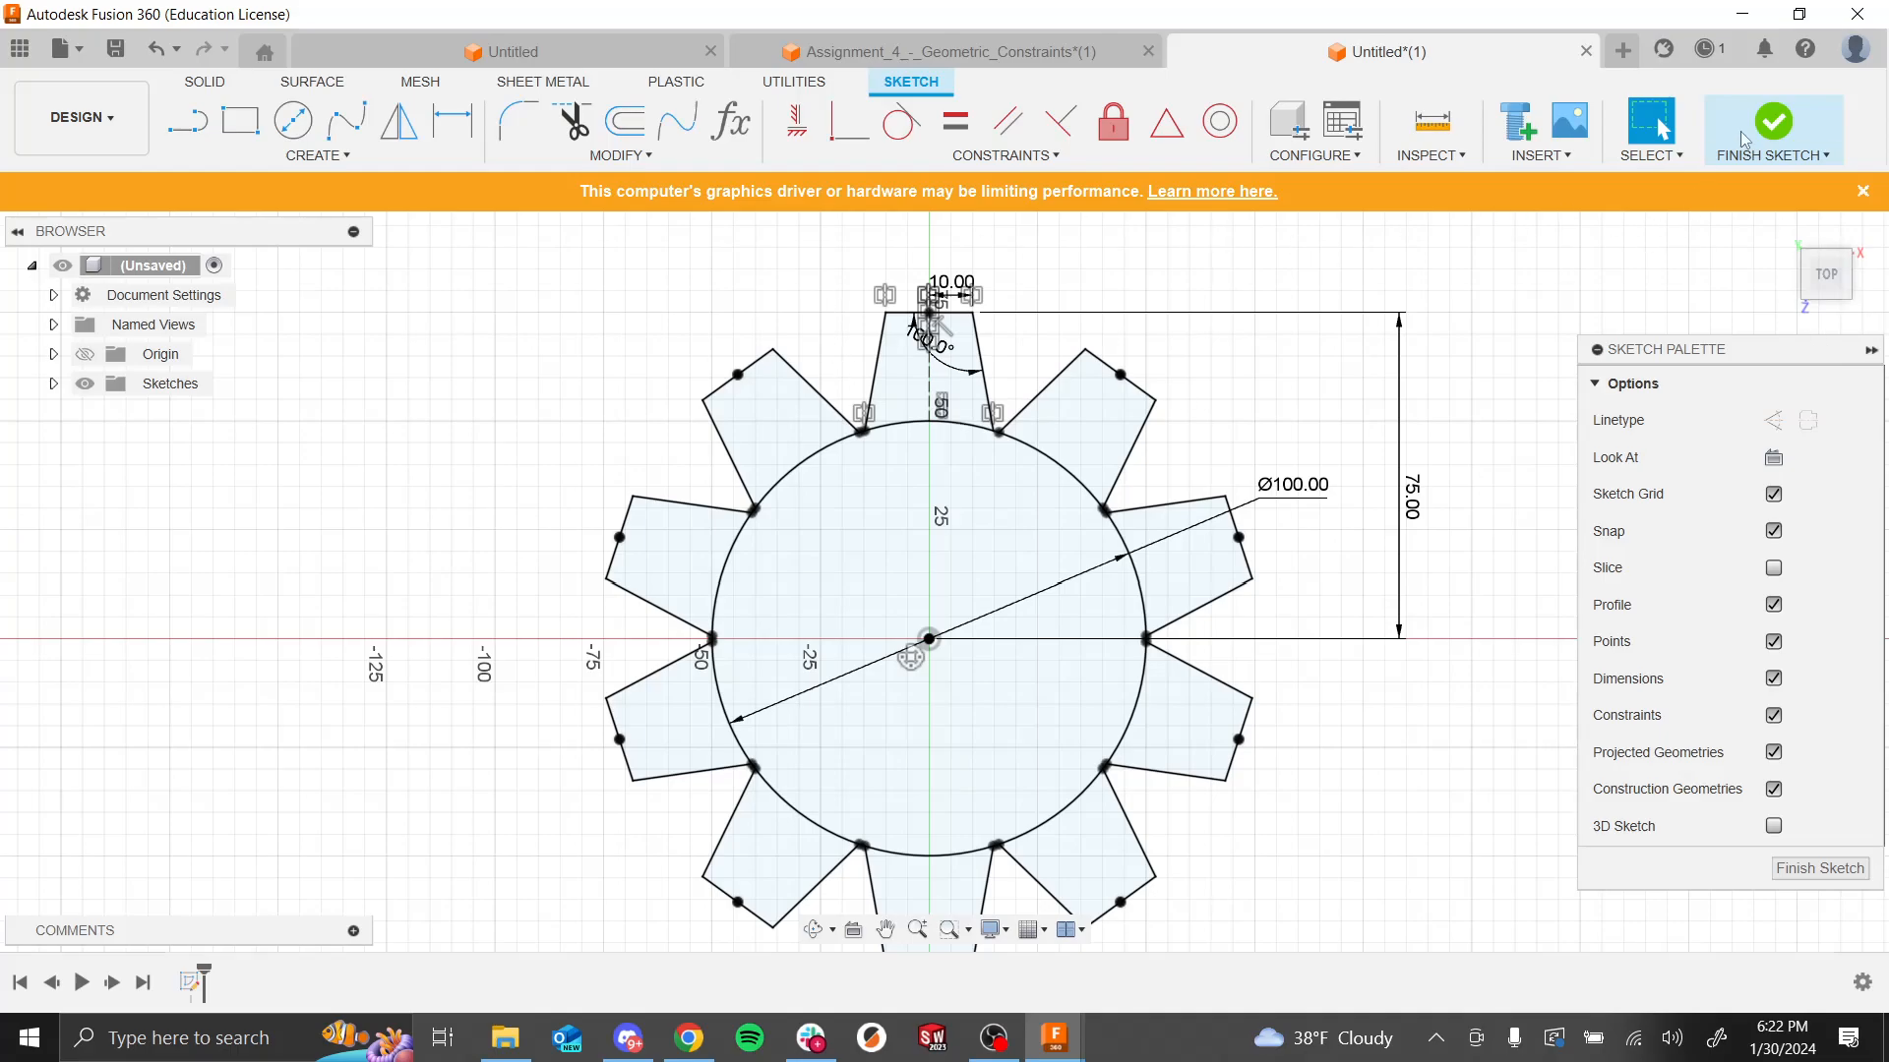
click(1792, 132)
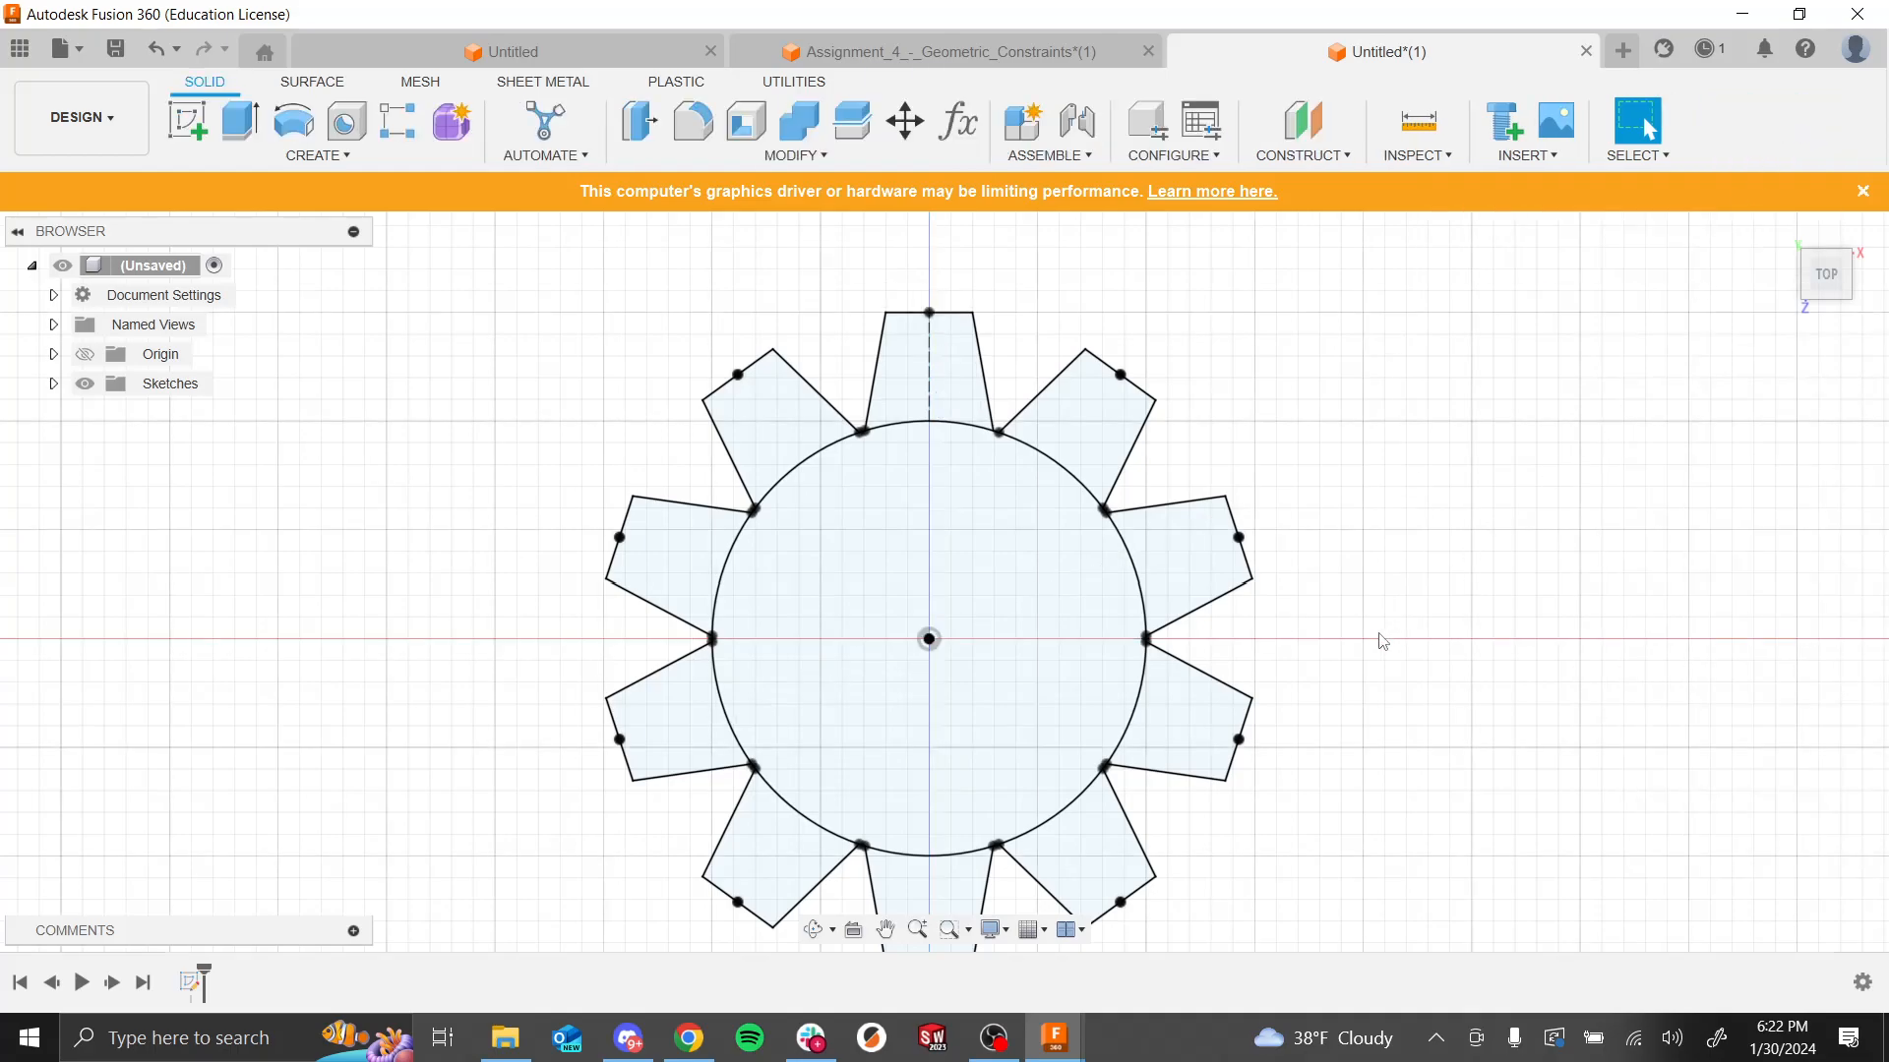
Step: Extrude the central circle and all ten tooth profiles 30 mm to one side as a new body
scroll(1314, 590, up, 3)
scroll(1229, 602, down, 6)
scroll(1229, 767, down, 1)
scroll(1286, 830, up, 1)
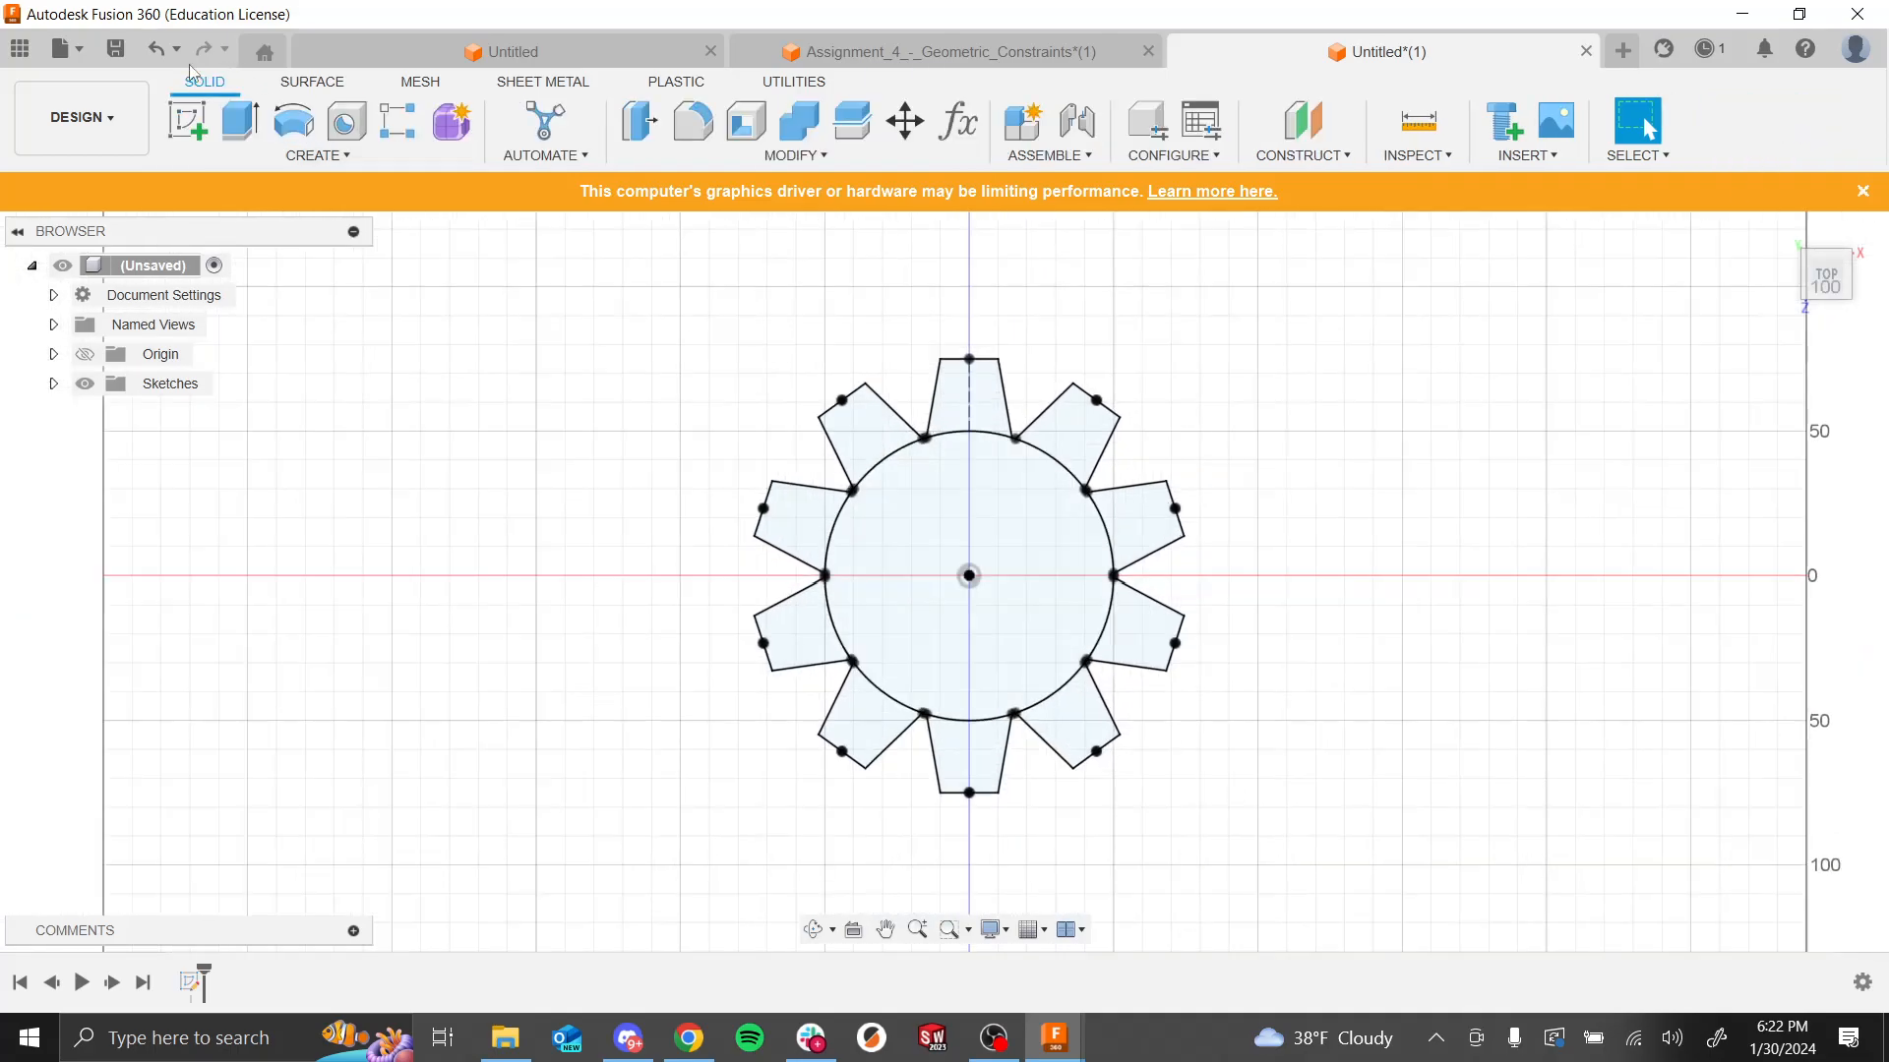
click(240, 120)
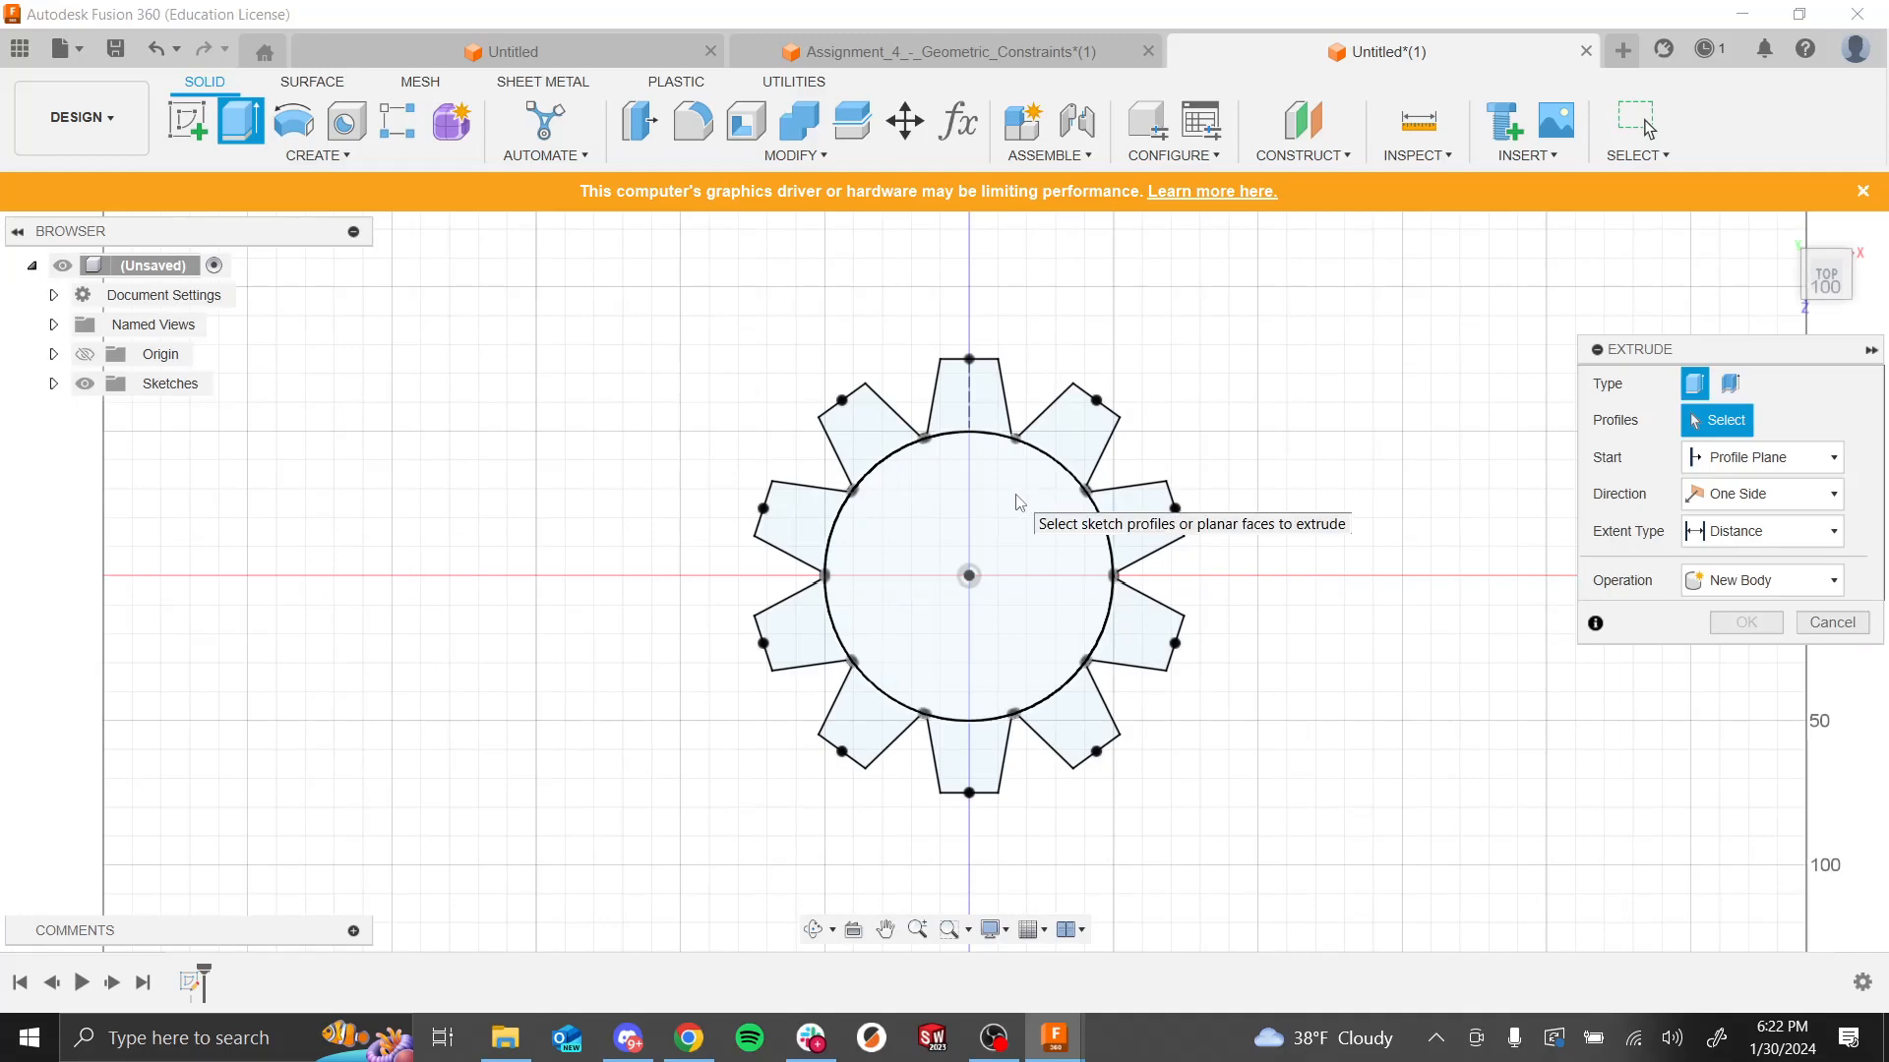
click(976, 429)
click(977, 411)
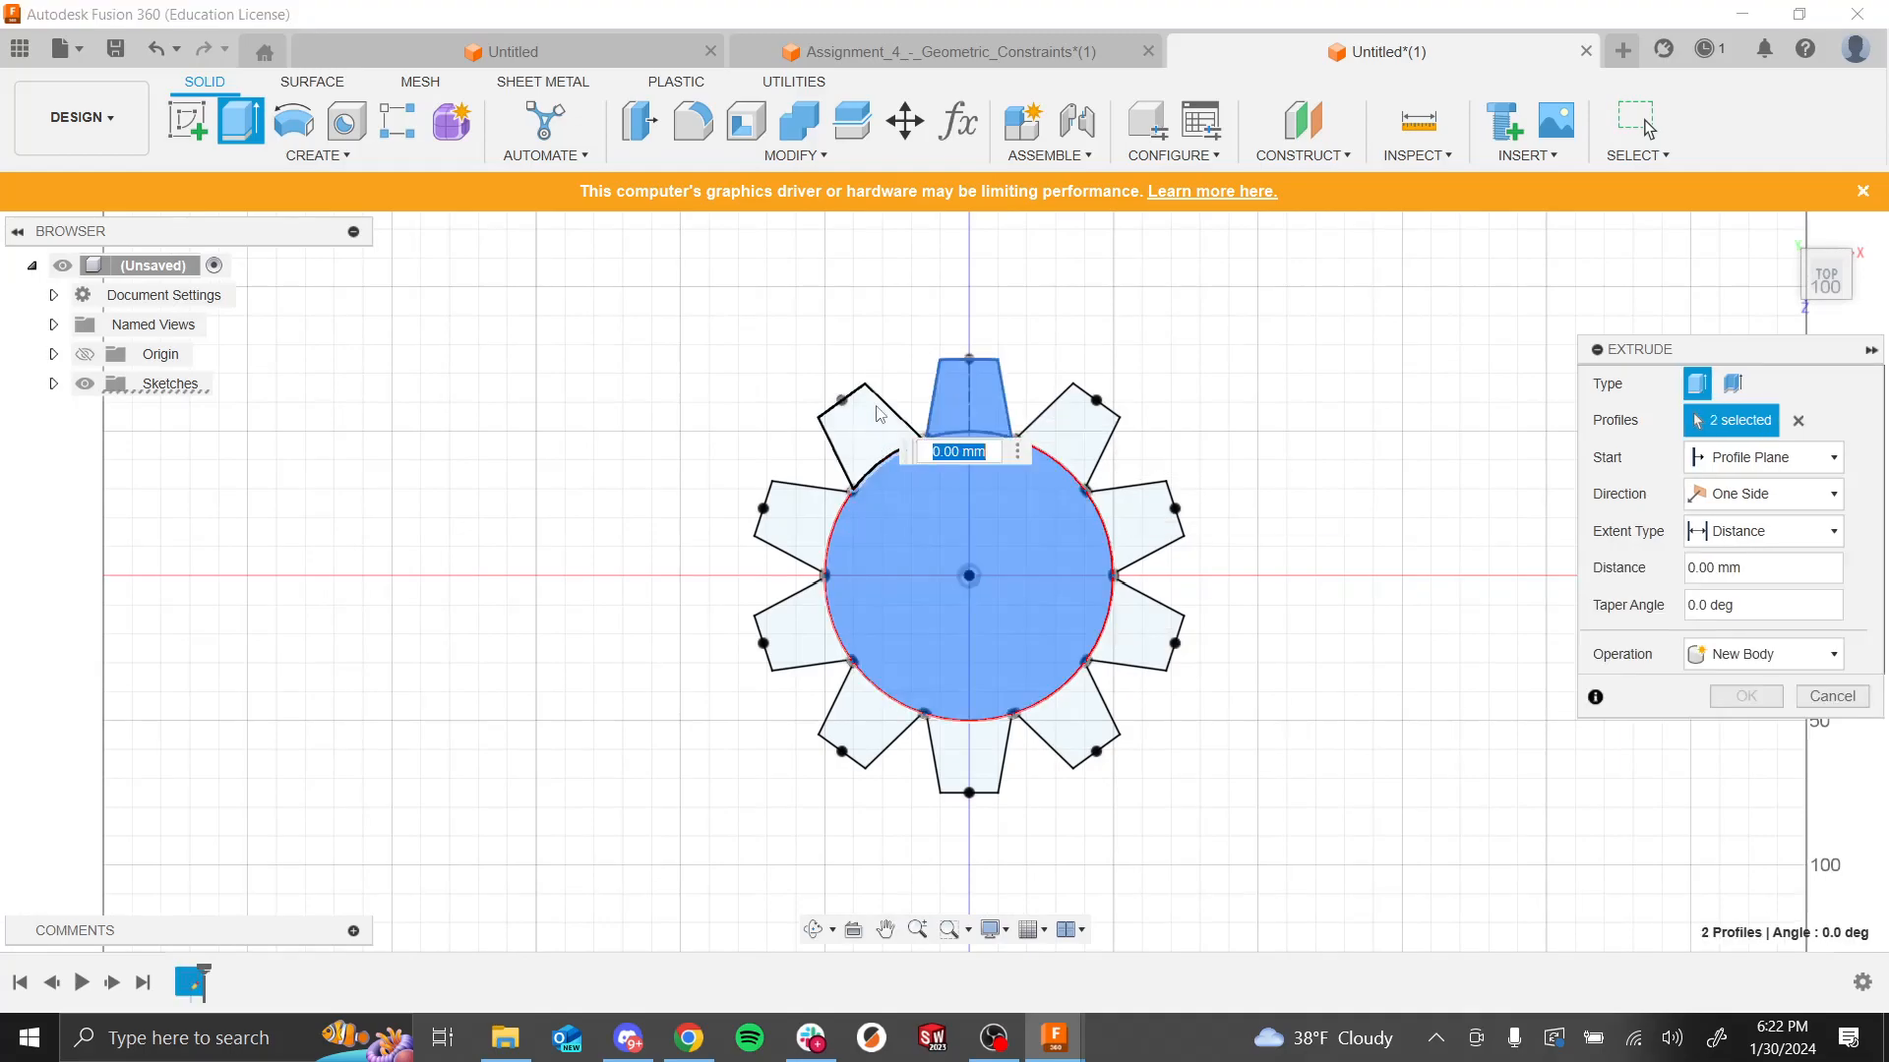
click(866, 433)
click(817, 531)
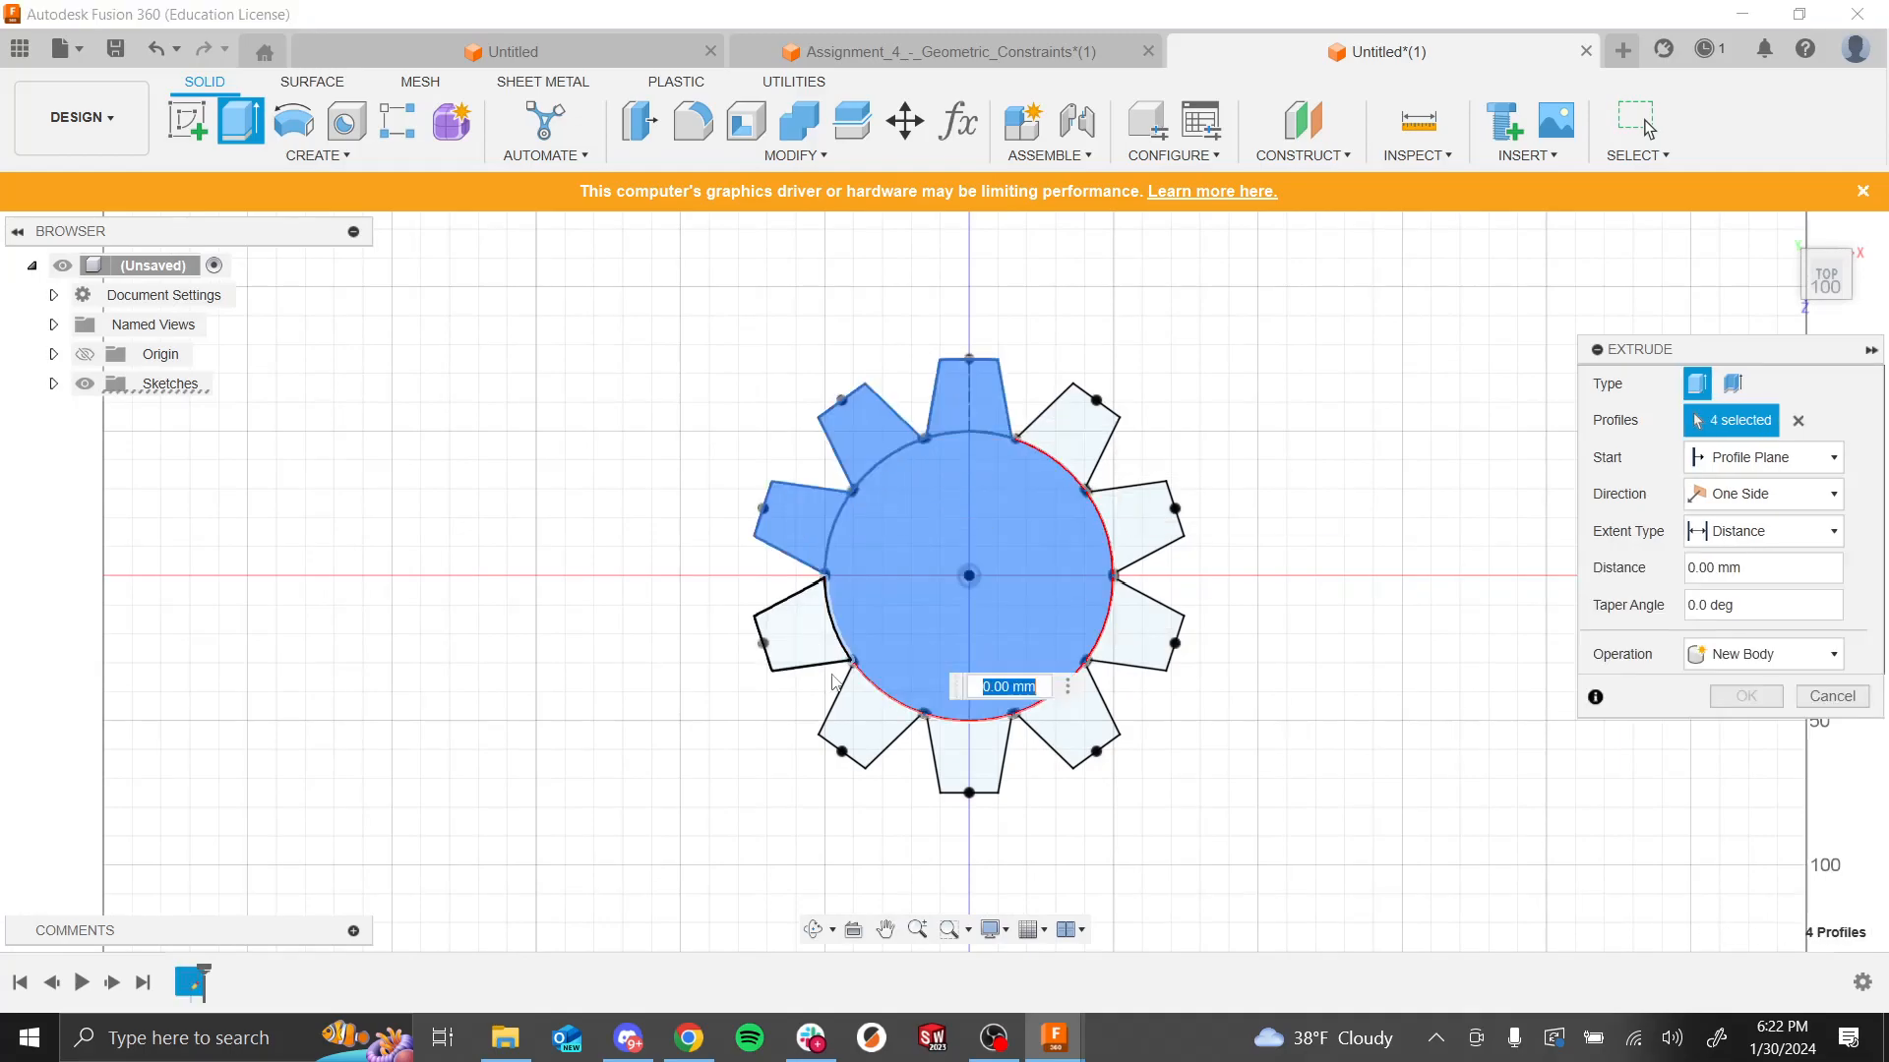
click(802, 624)
click(866, 728)
click(972, 757)
click(1079, 732)
click(1146, 629)
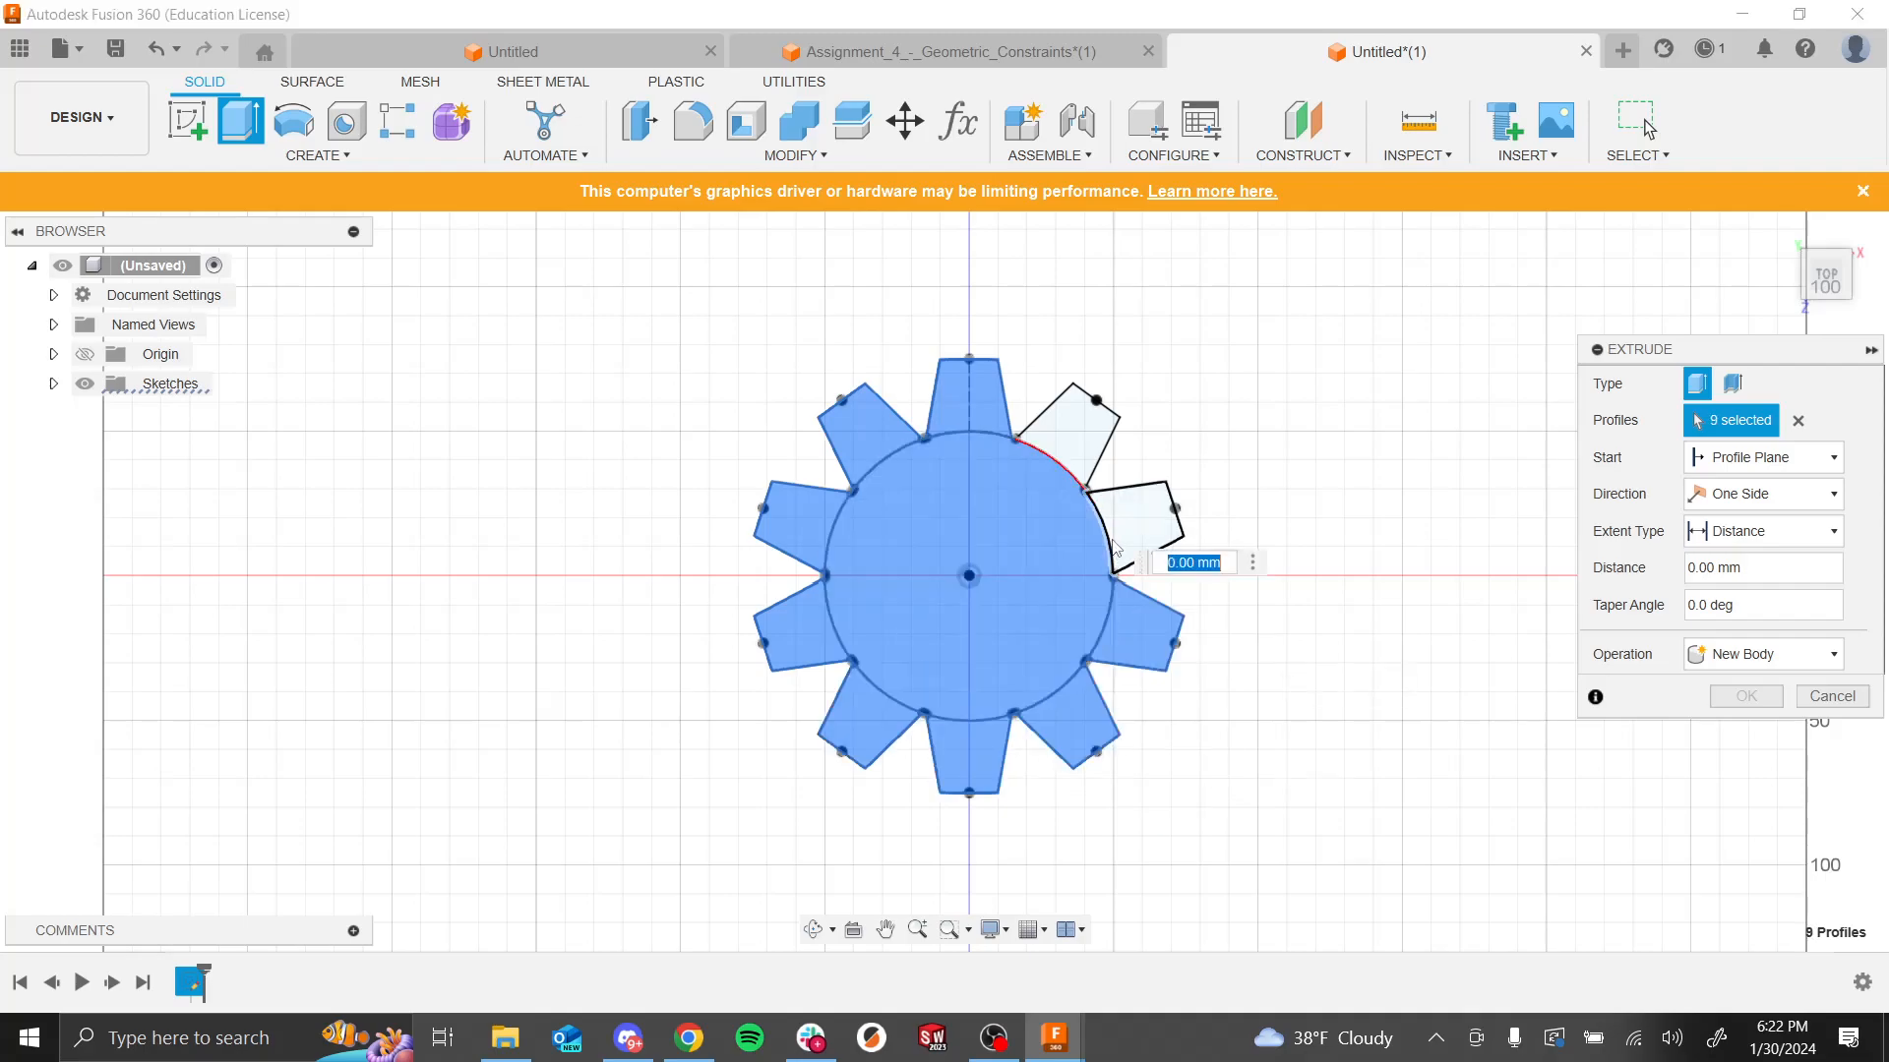
click(1145, 531)
click(1074, 414)
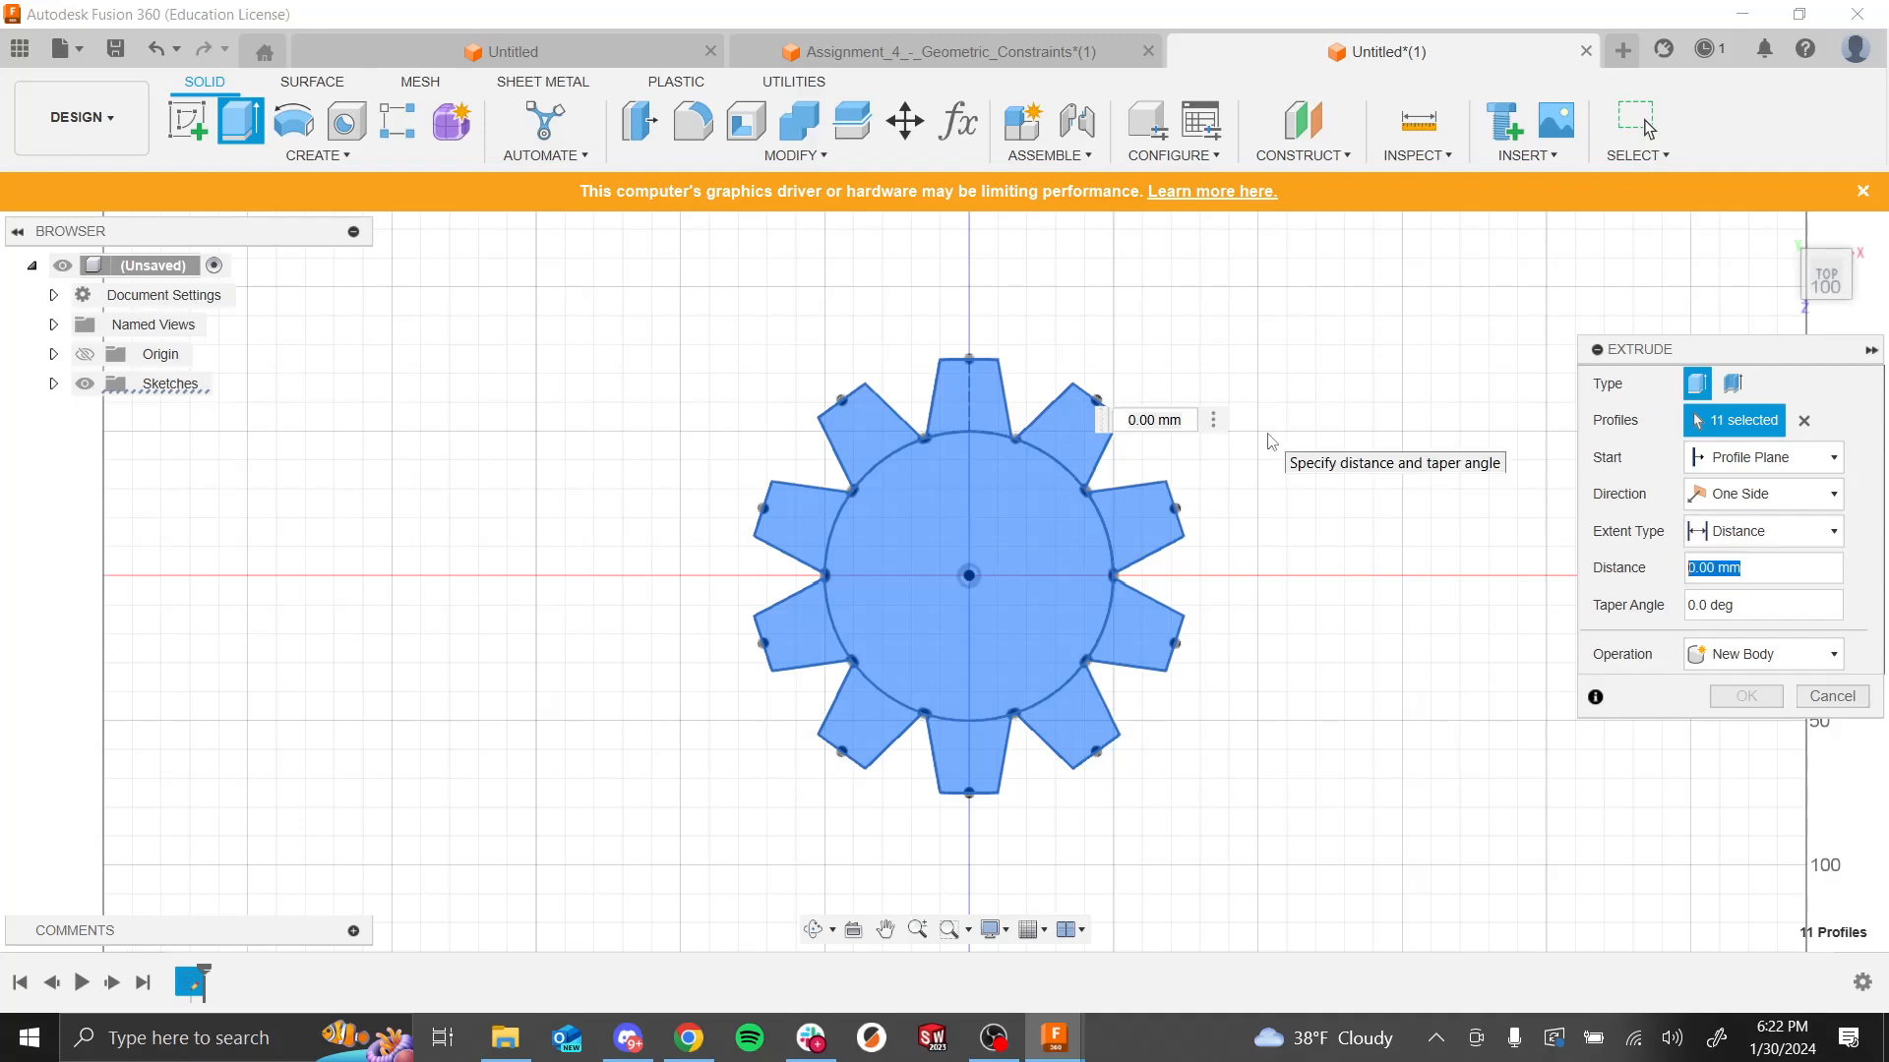
text(30)
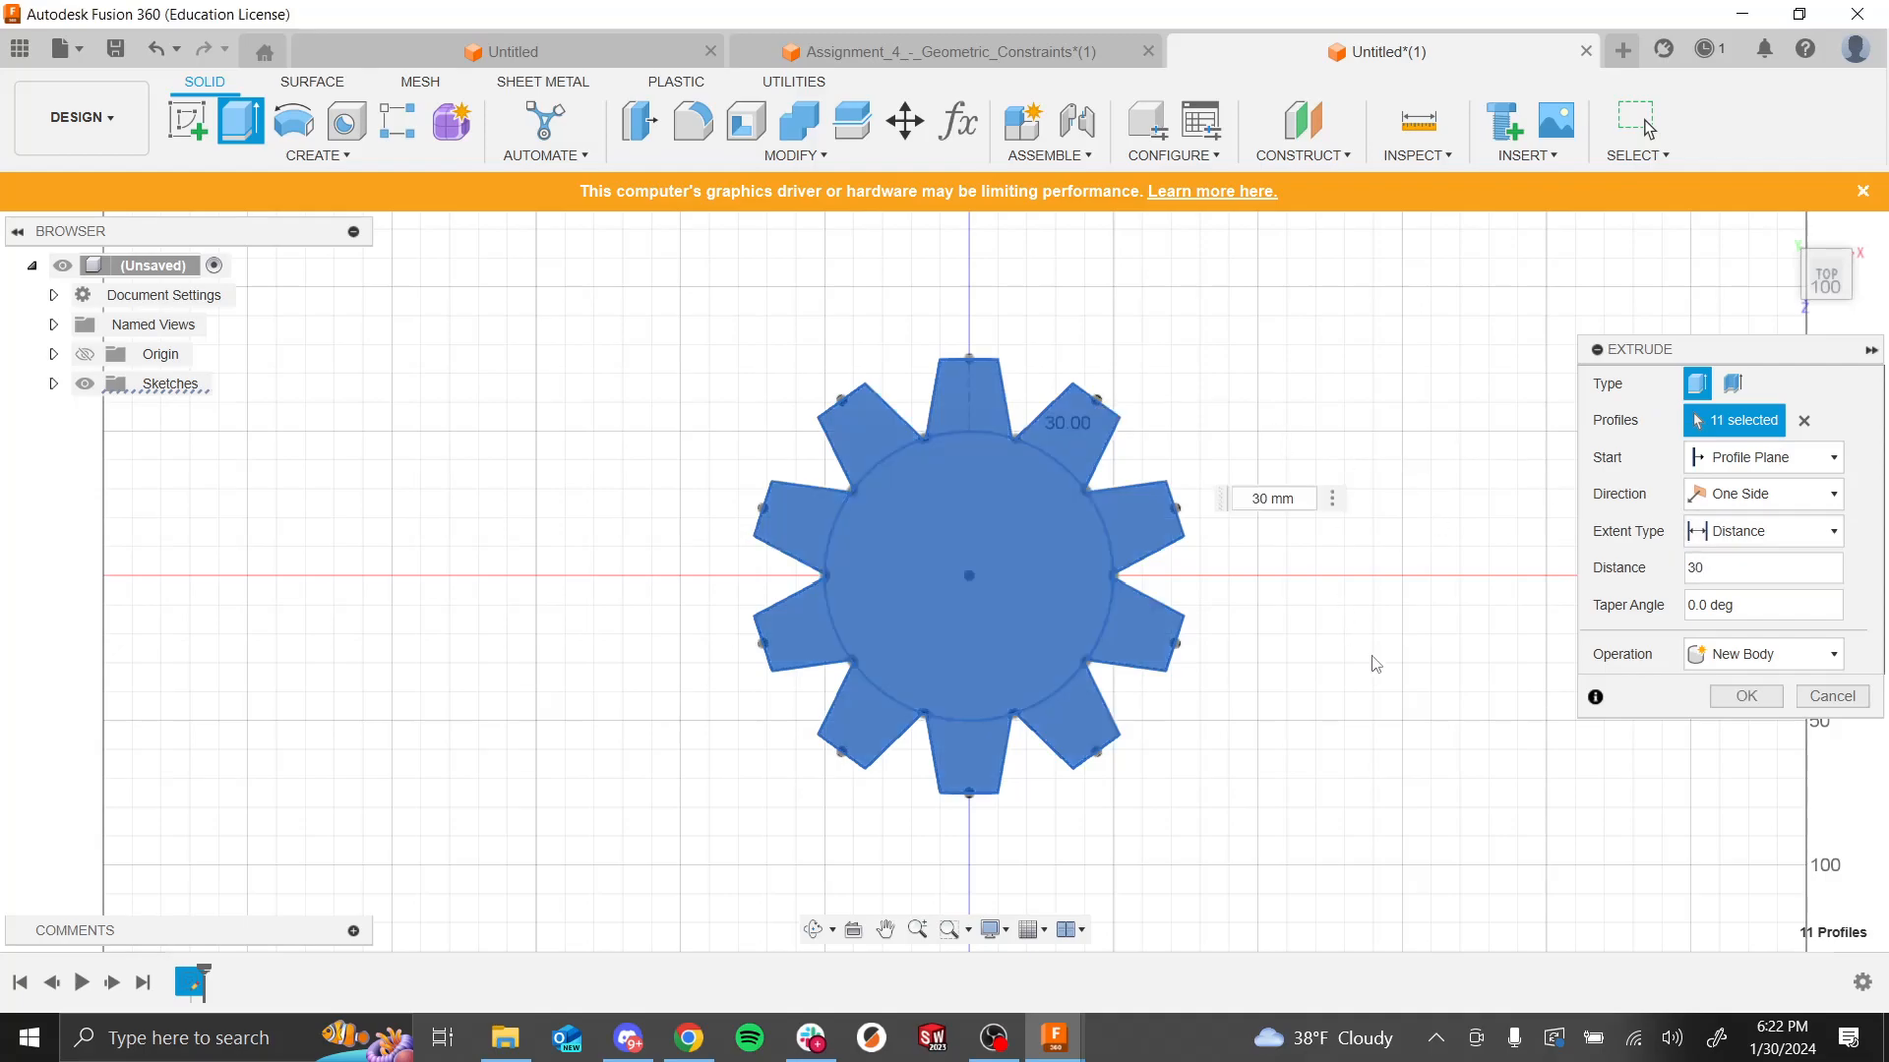
shift+middle_drag(1370, 662, 1288, 659)
key(Return)
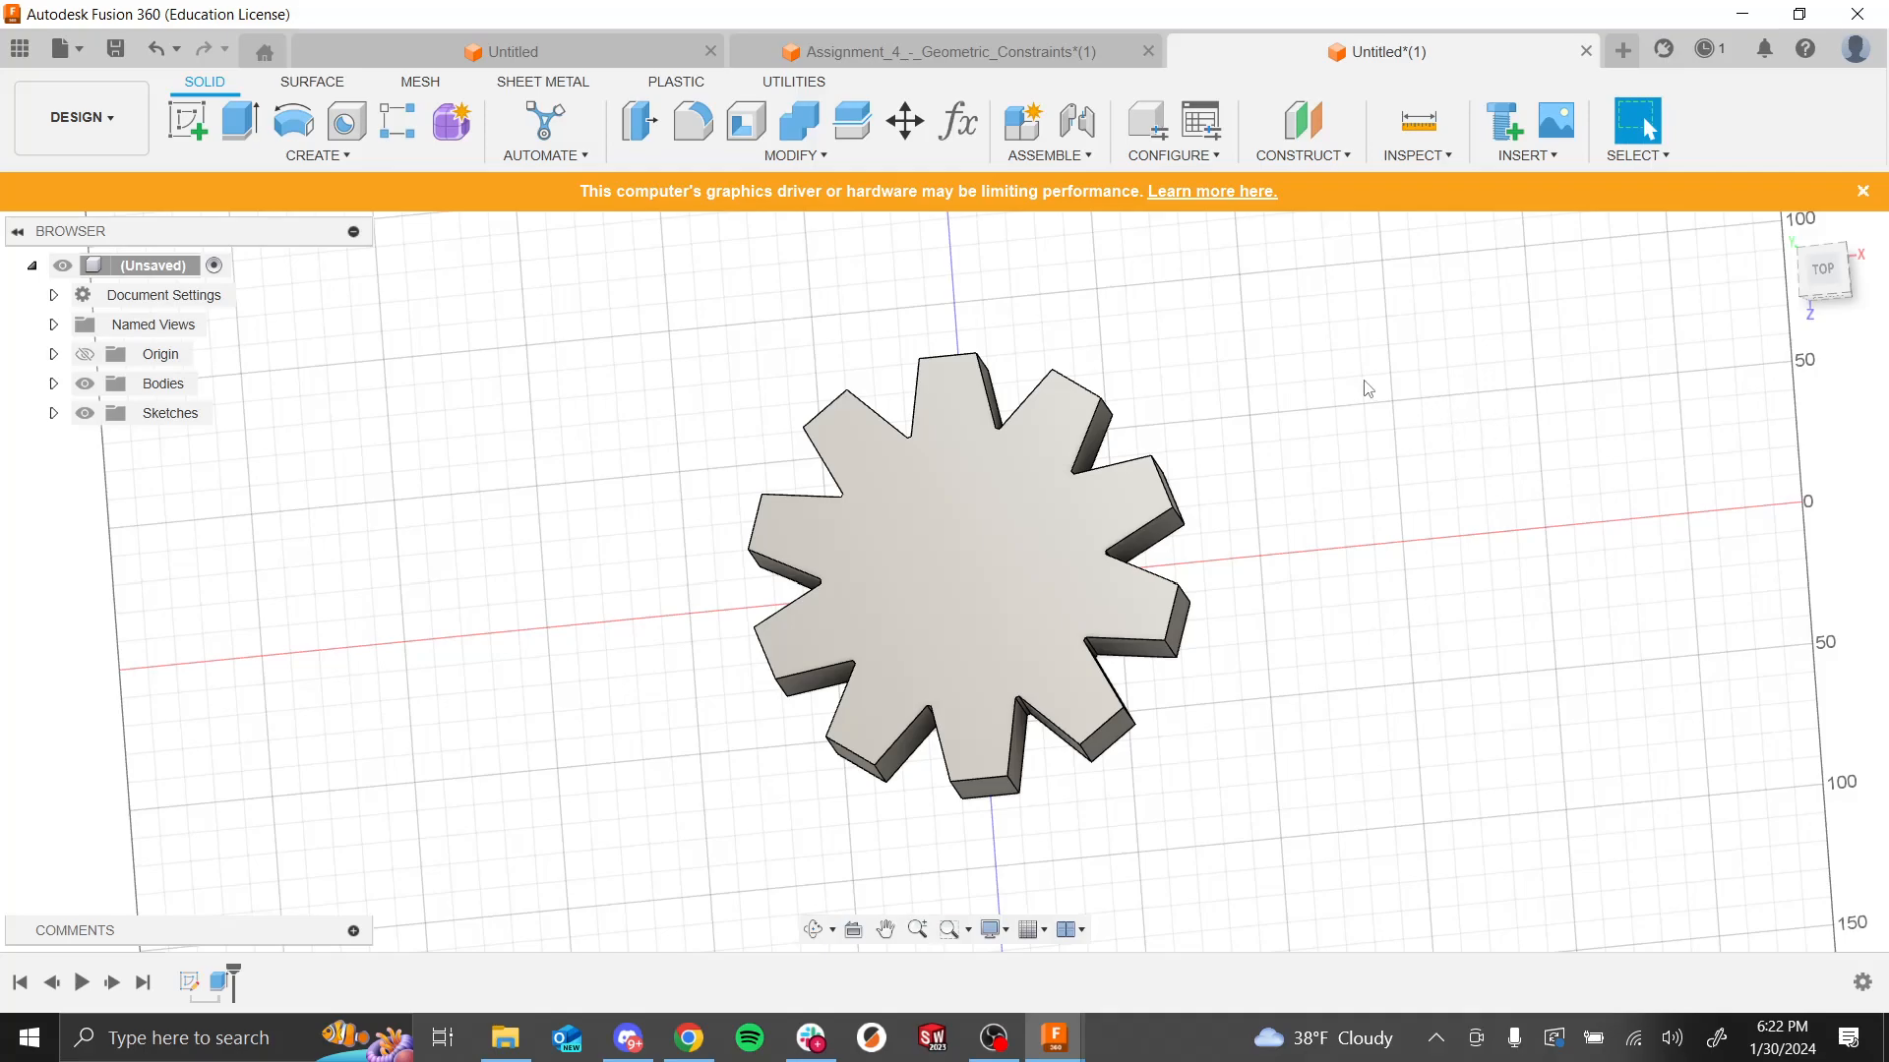
shift+middle_drag(1327, 666, 1328, 663)
Step: Consult the Assignment 5 slide and place a Hole at the center of the gear's flat face in Fusion 360
key(alt+Tab)
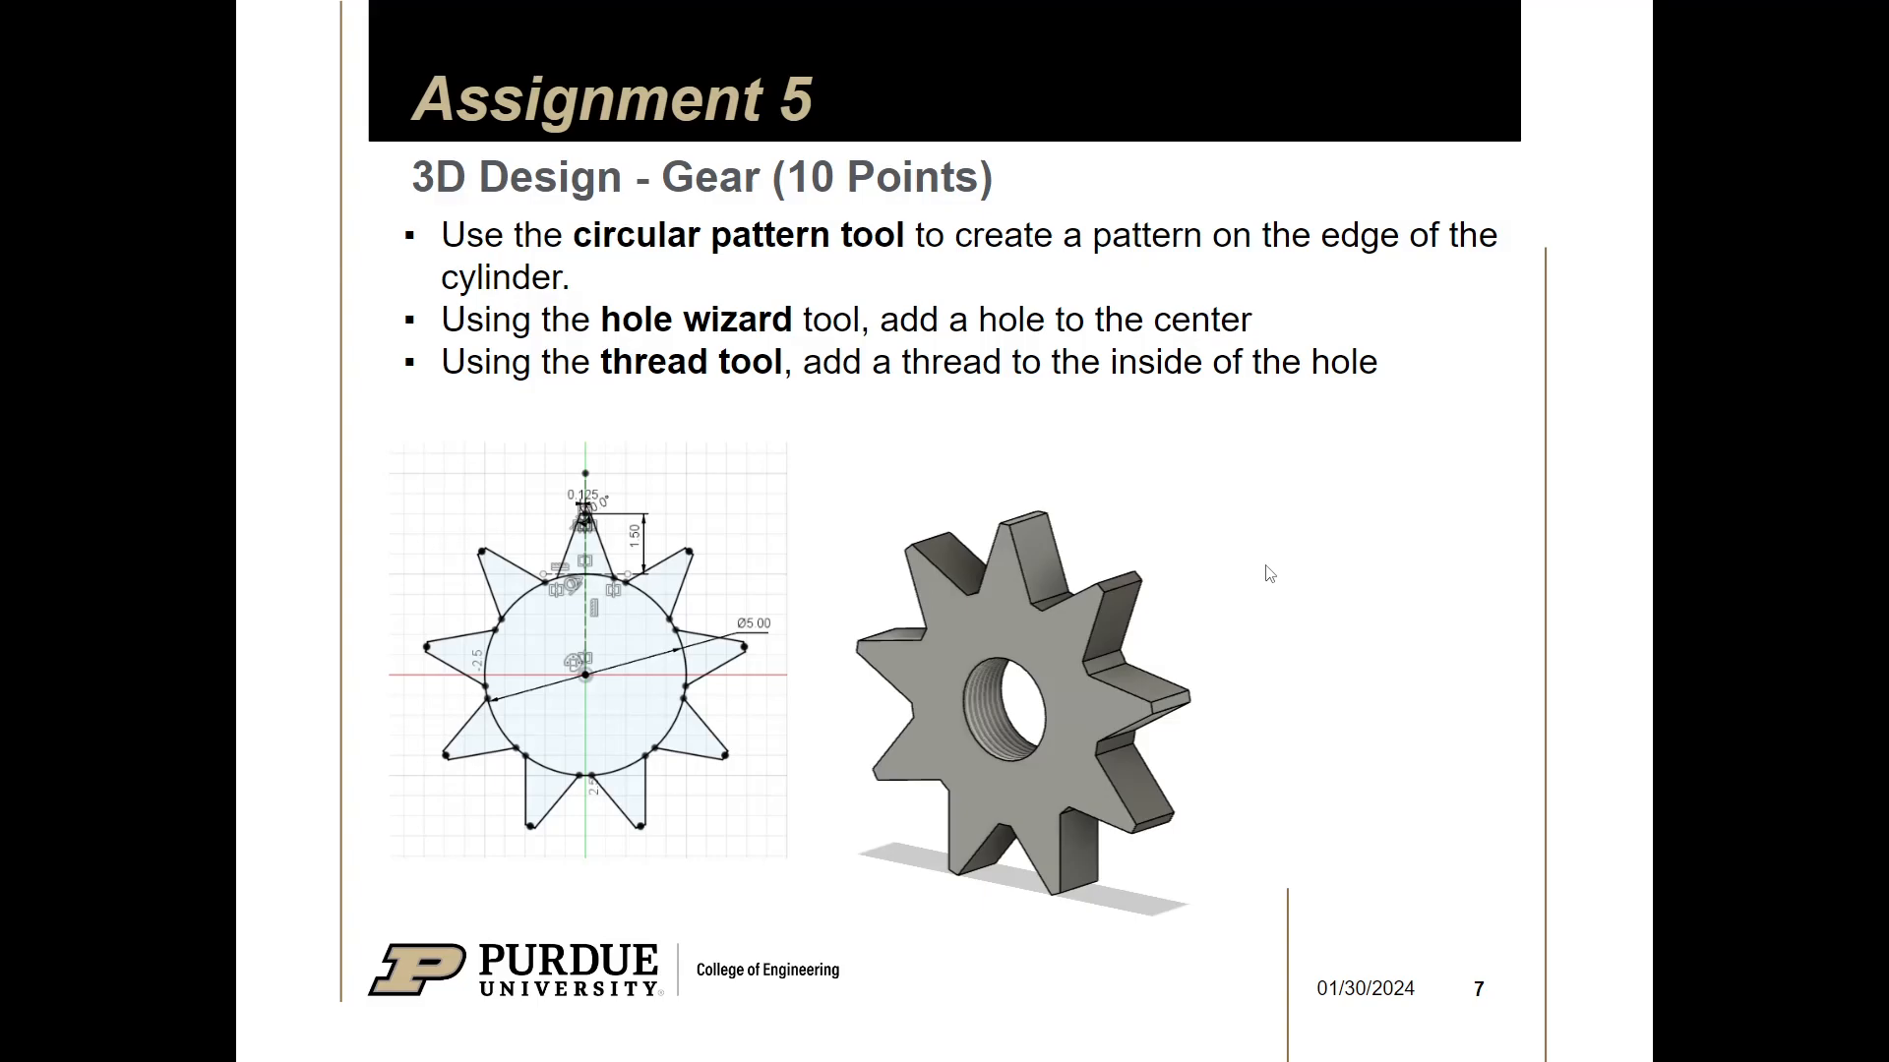
key(alt+Tab)
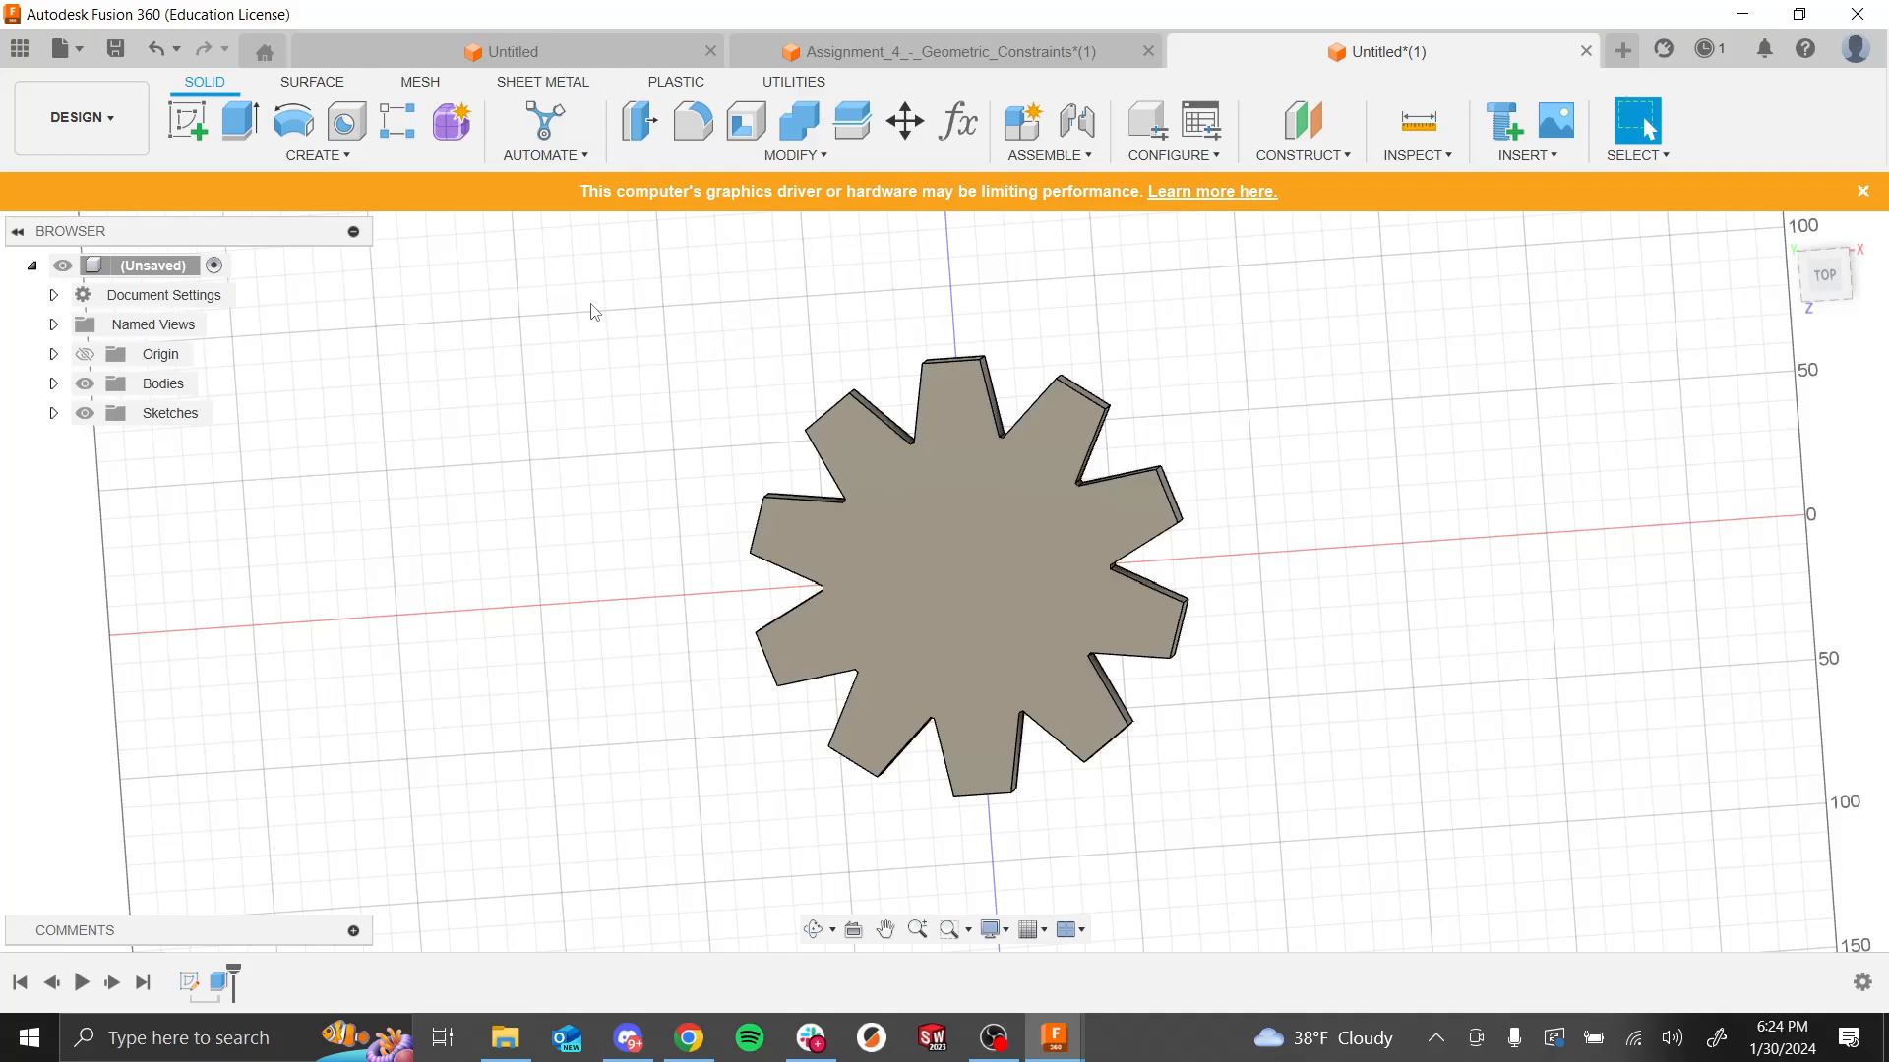
click(347, 122)
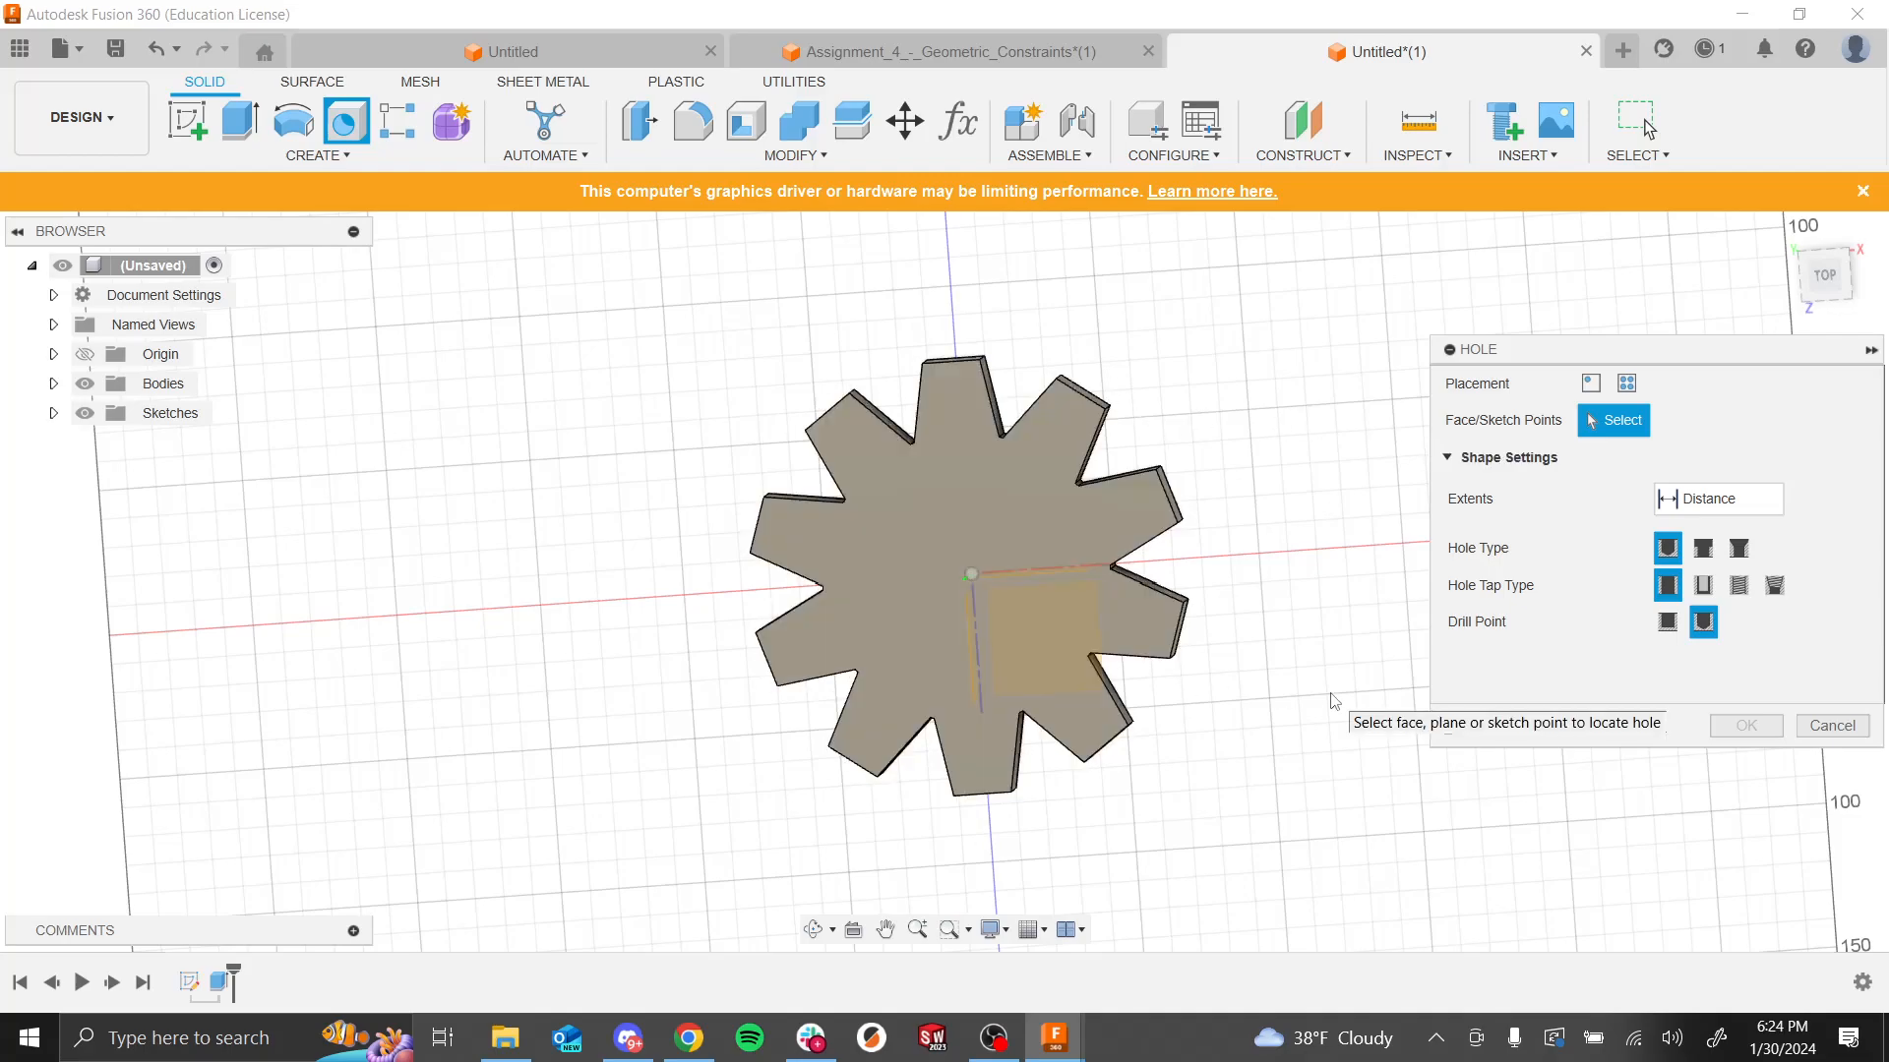
click(972, 576)
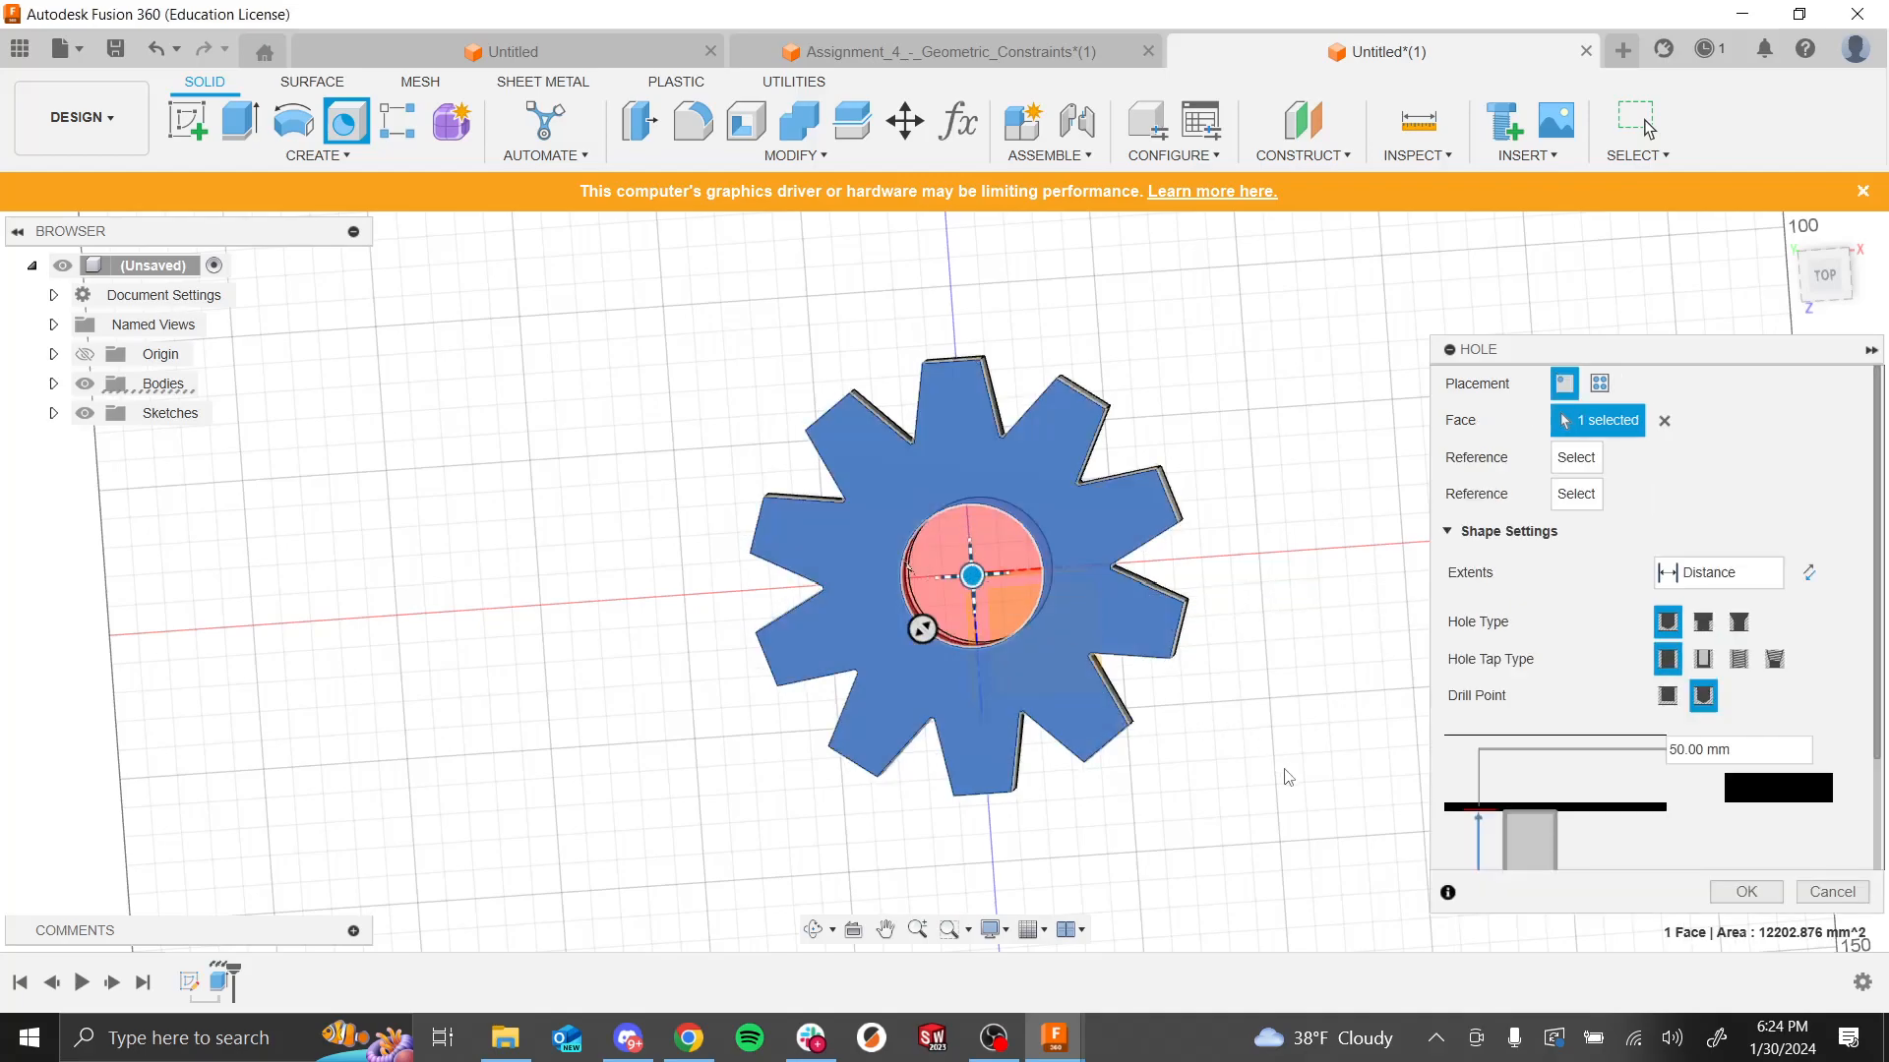
shift+middle_drag(1281, 749, 1318, 740)
scroll(1318, 743, up, 1)
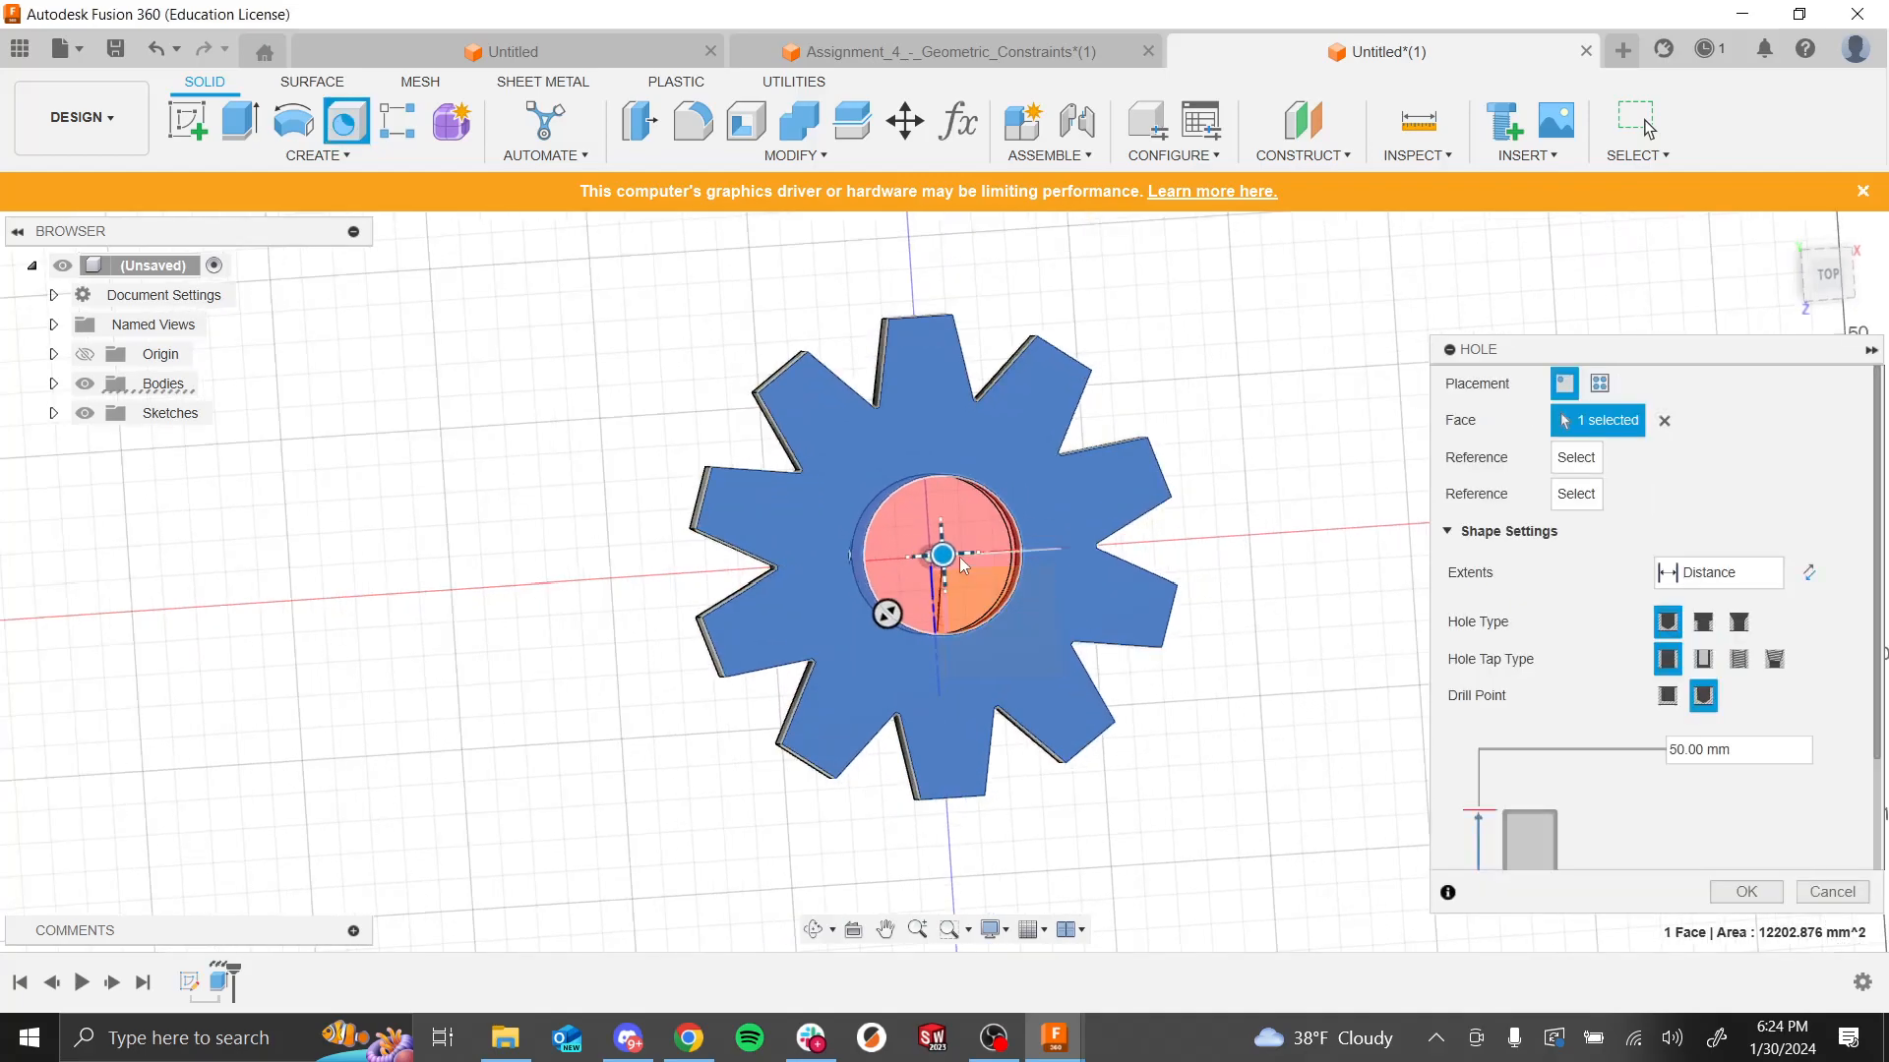
drag(945, 557, 1032, 616)
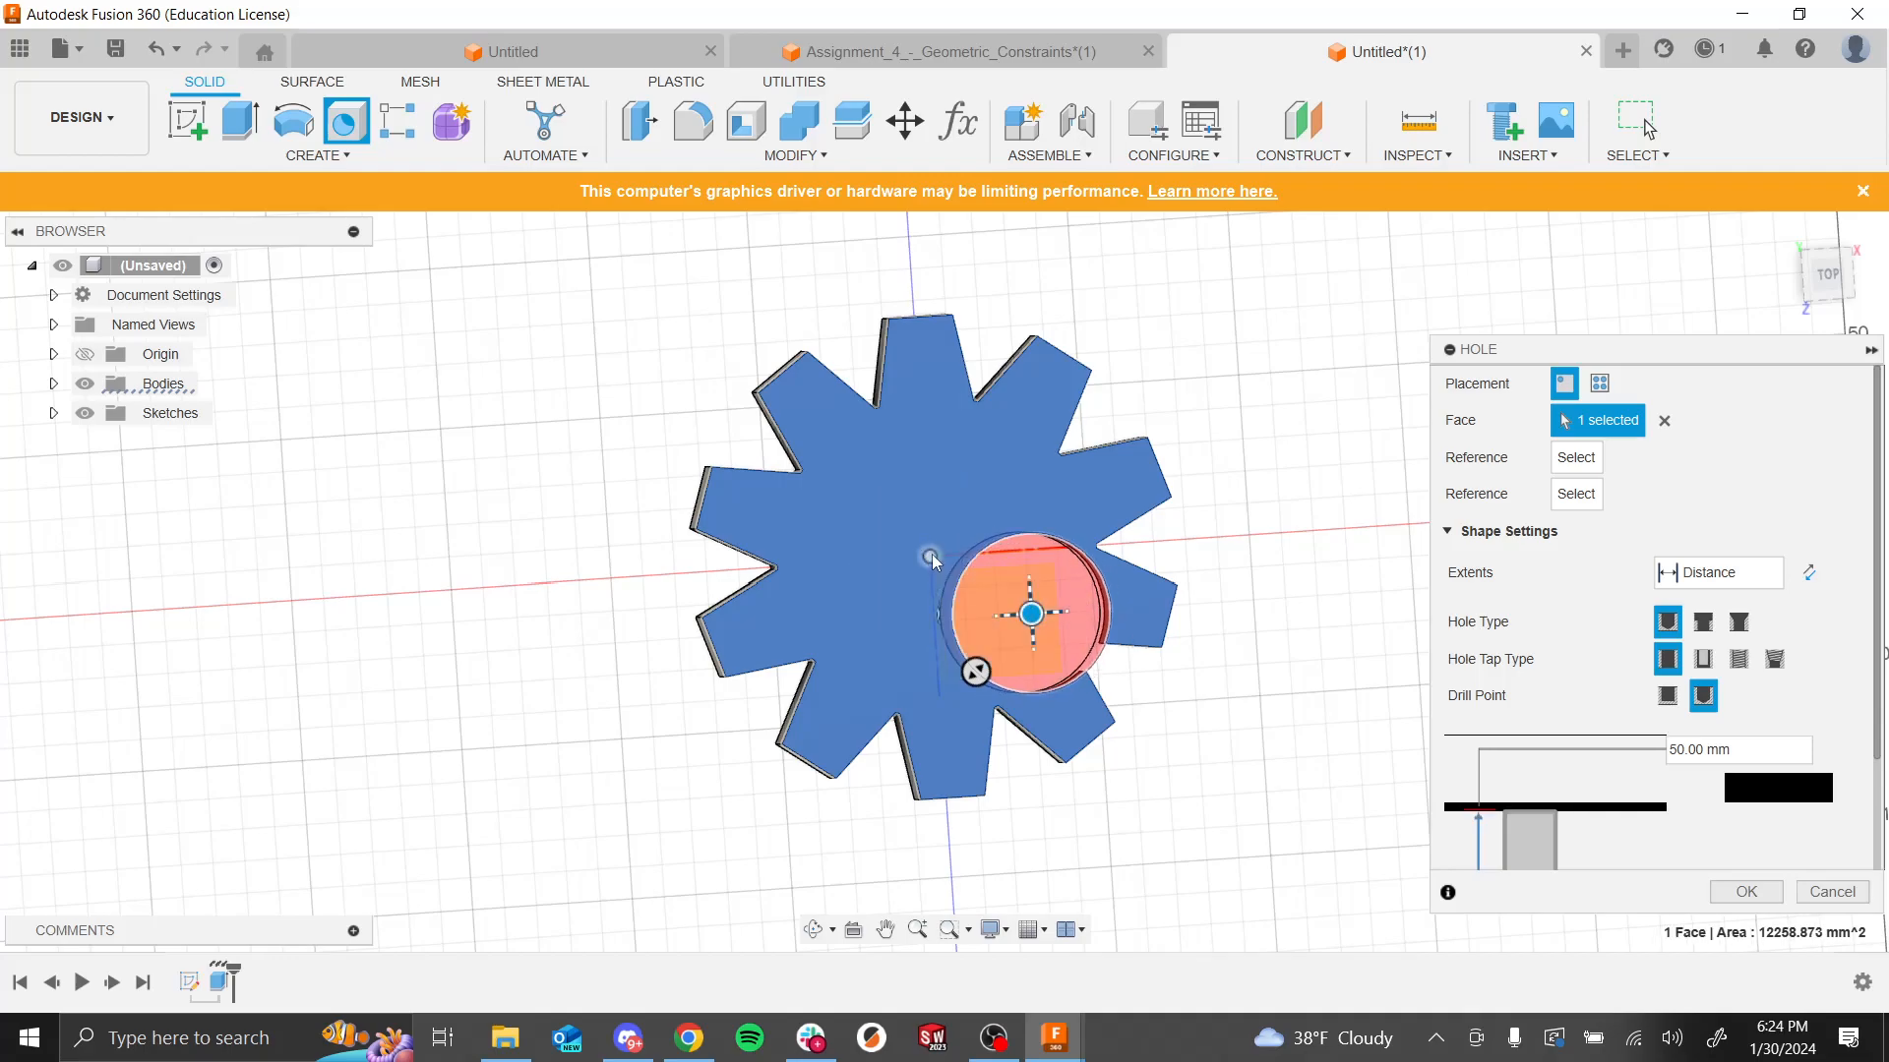
click(930, 555)
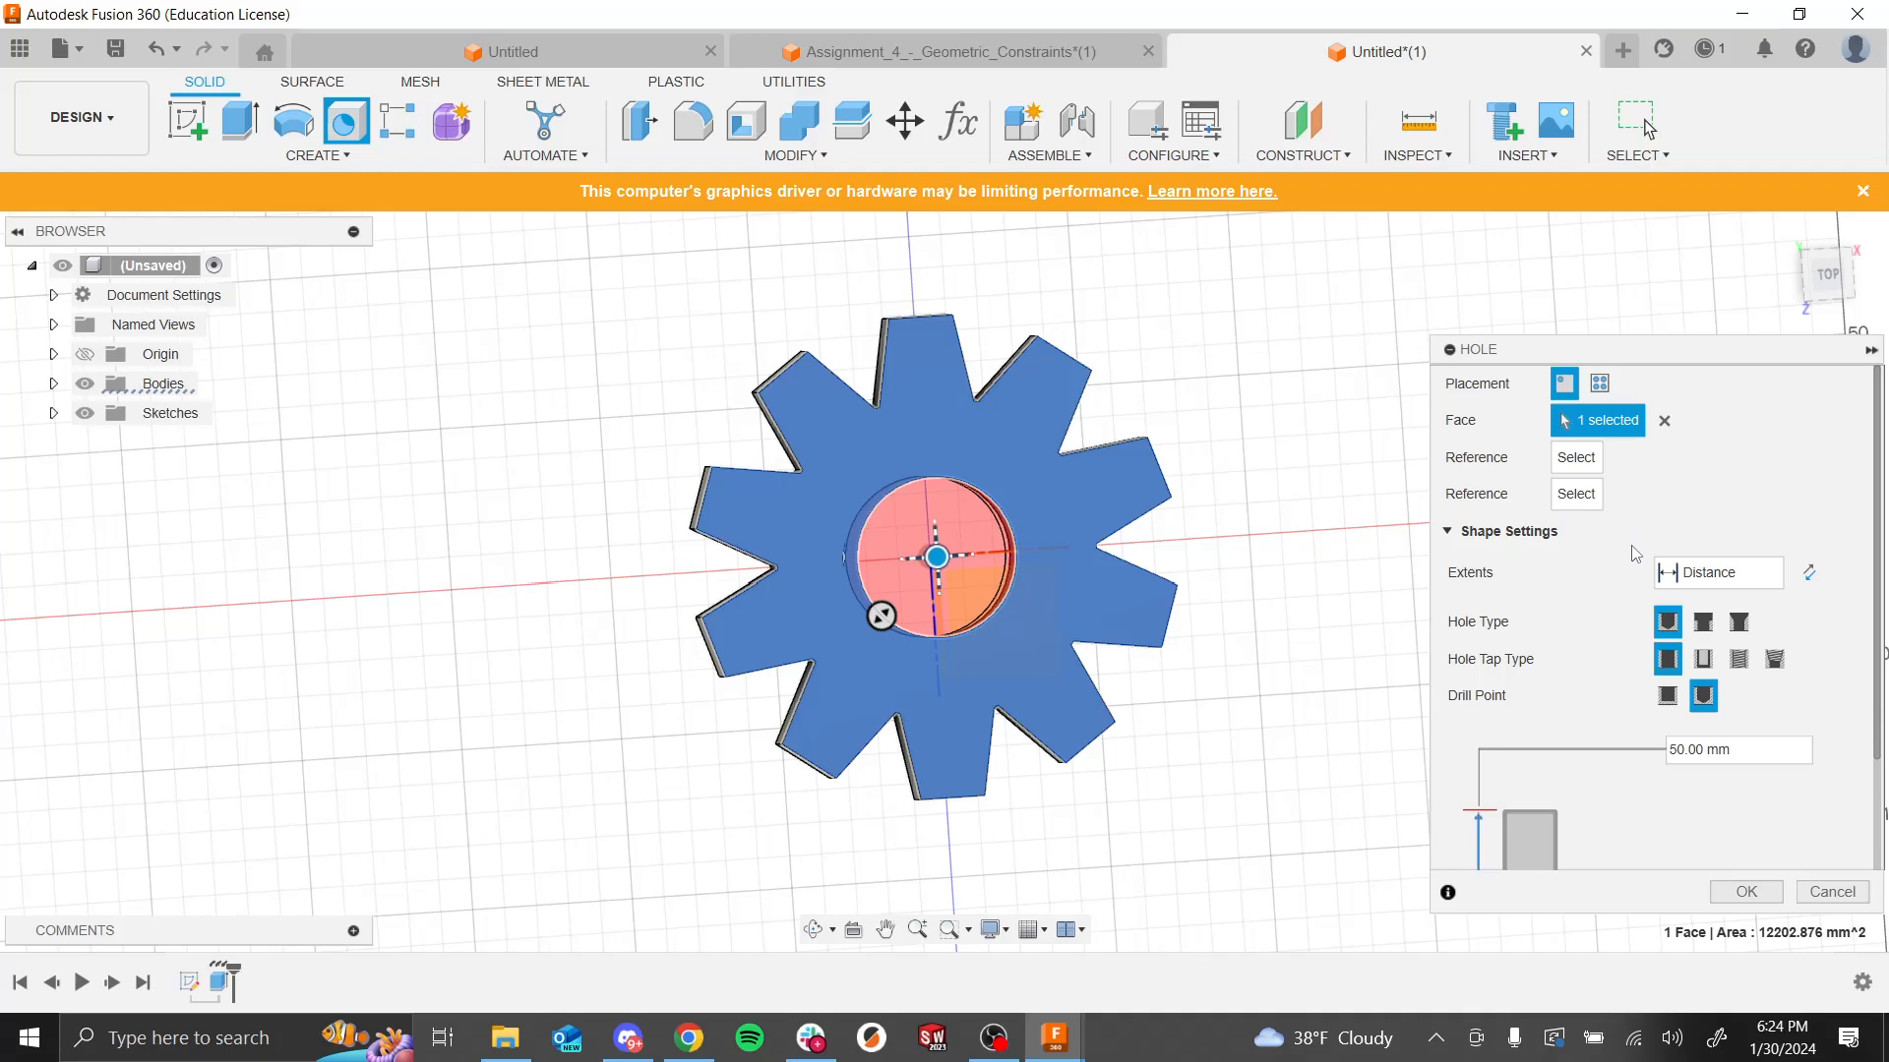
Step: Recheck the Assignment 5 slide and set the center hole's tap type to Tapped
scroll(1610, 686, down, 3)
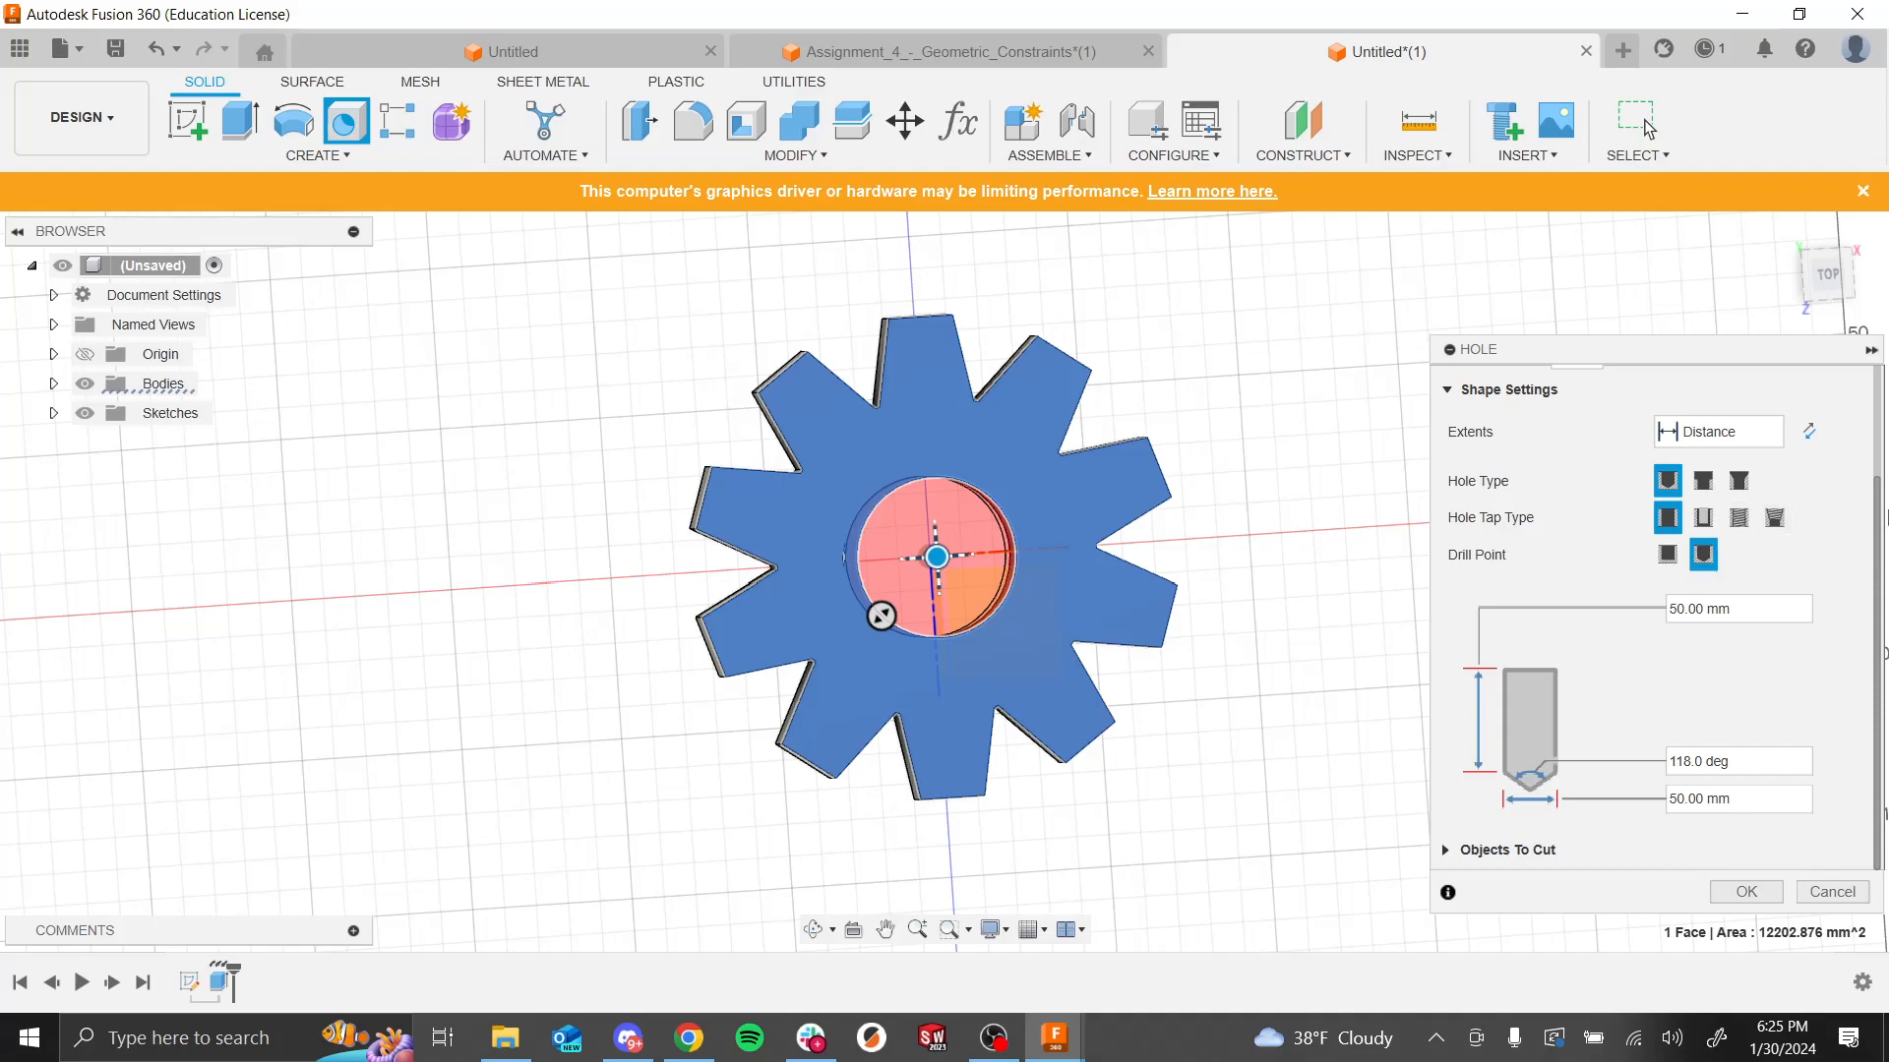
key(alt+Tab)
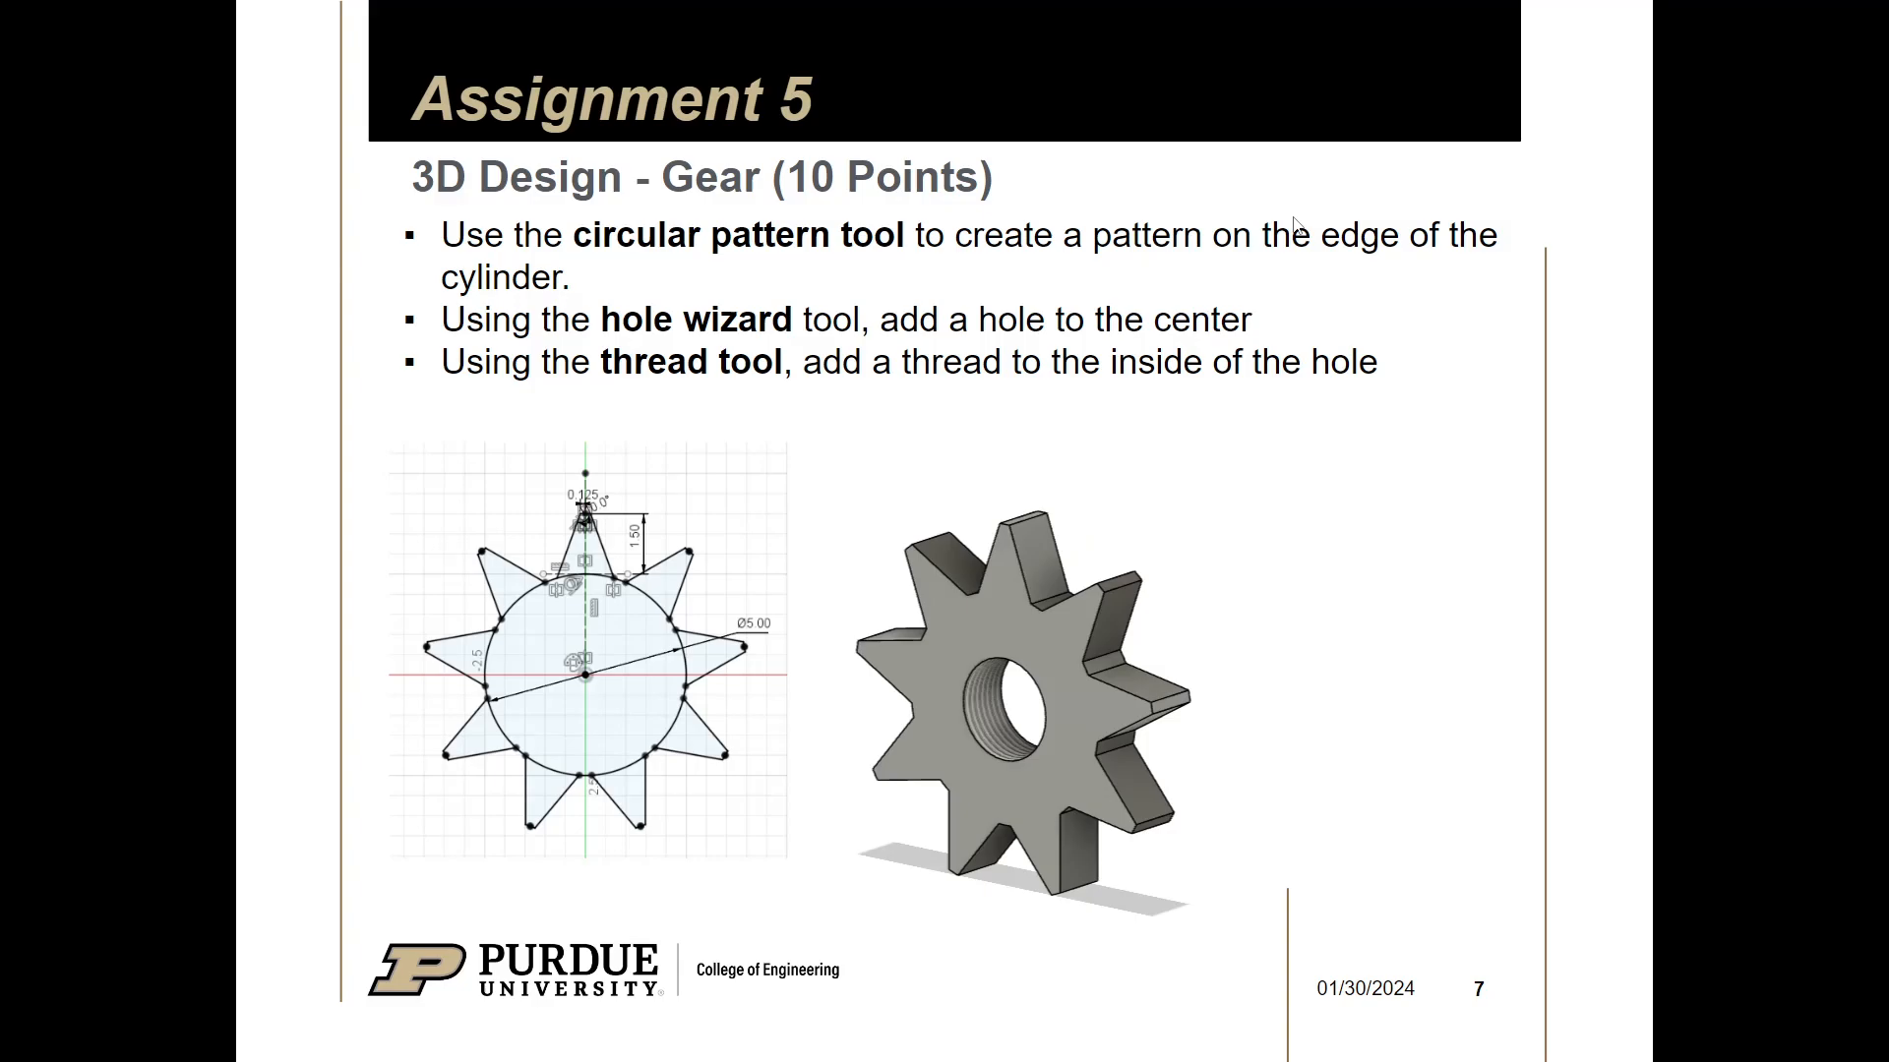
key(alt+Tab)
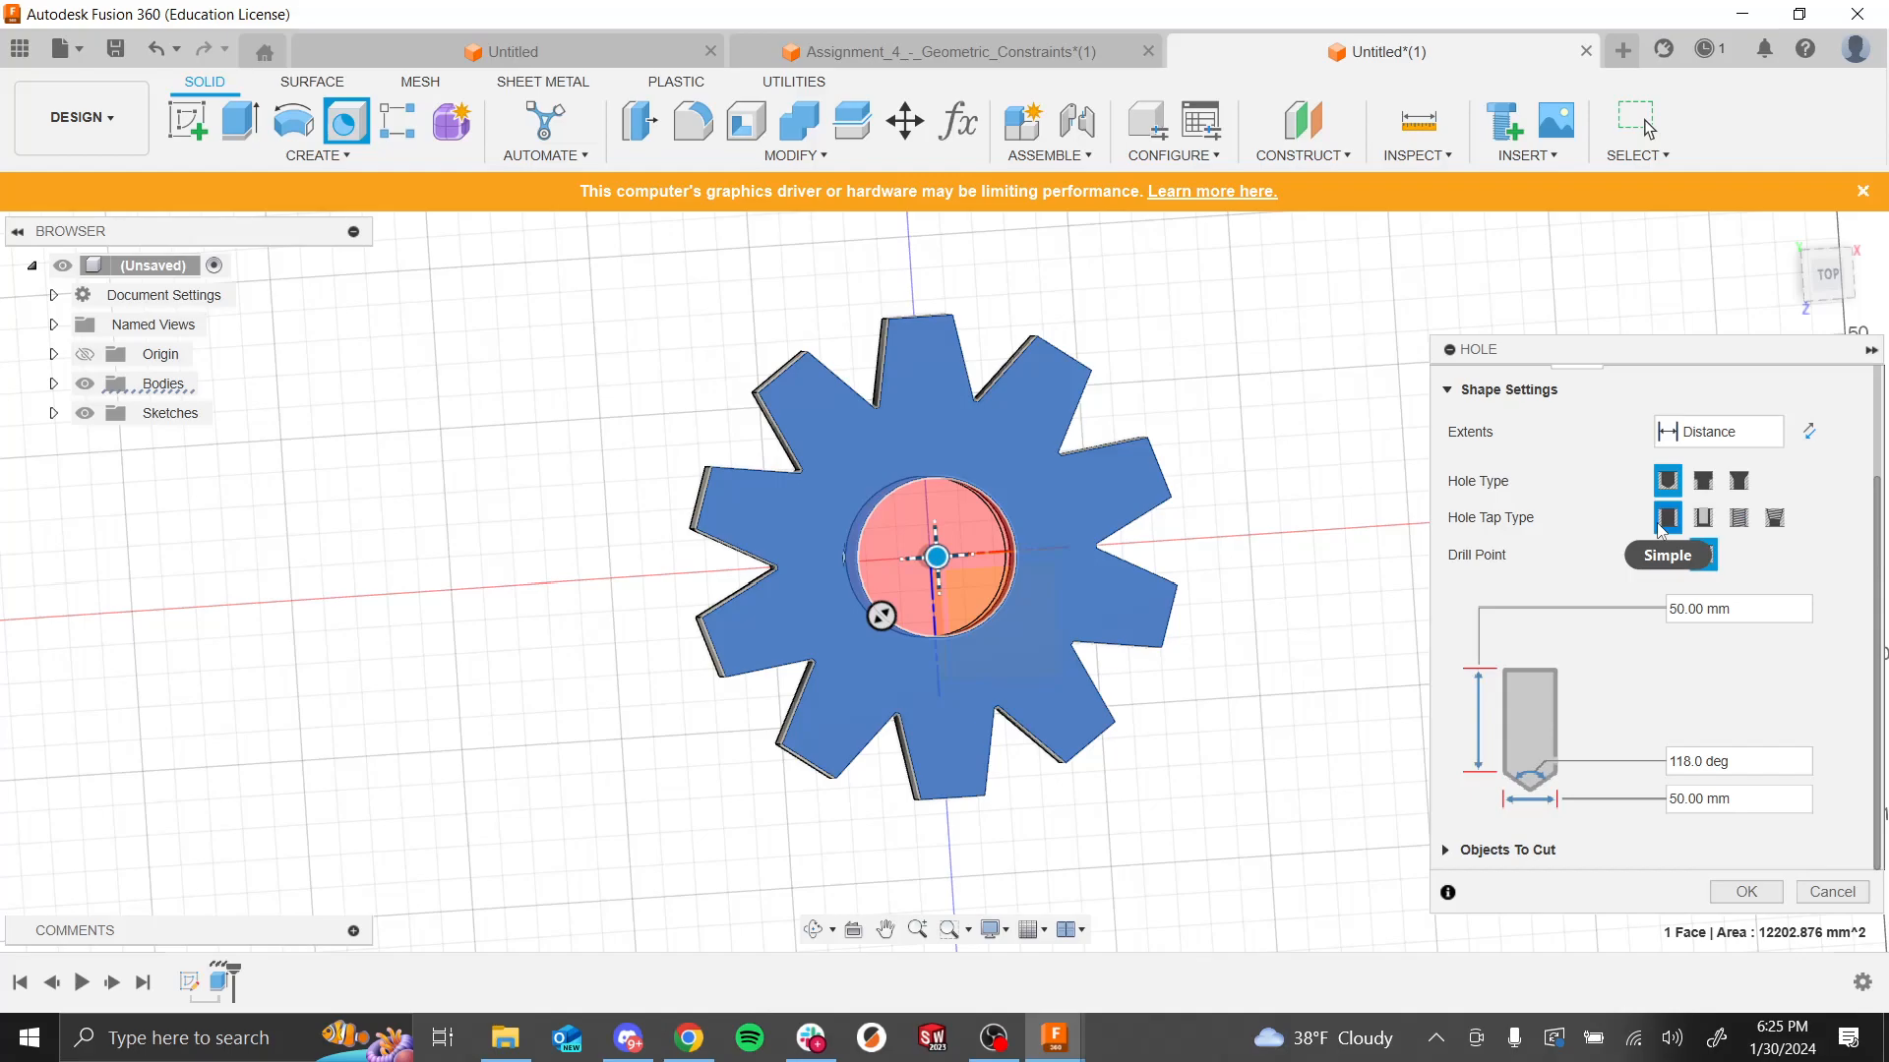
click(1737, 517)
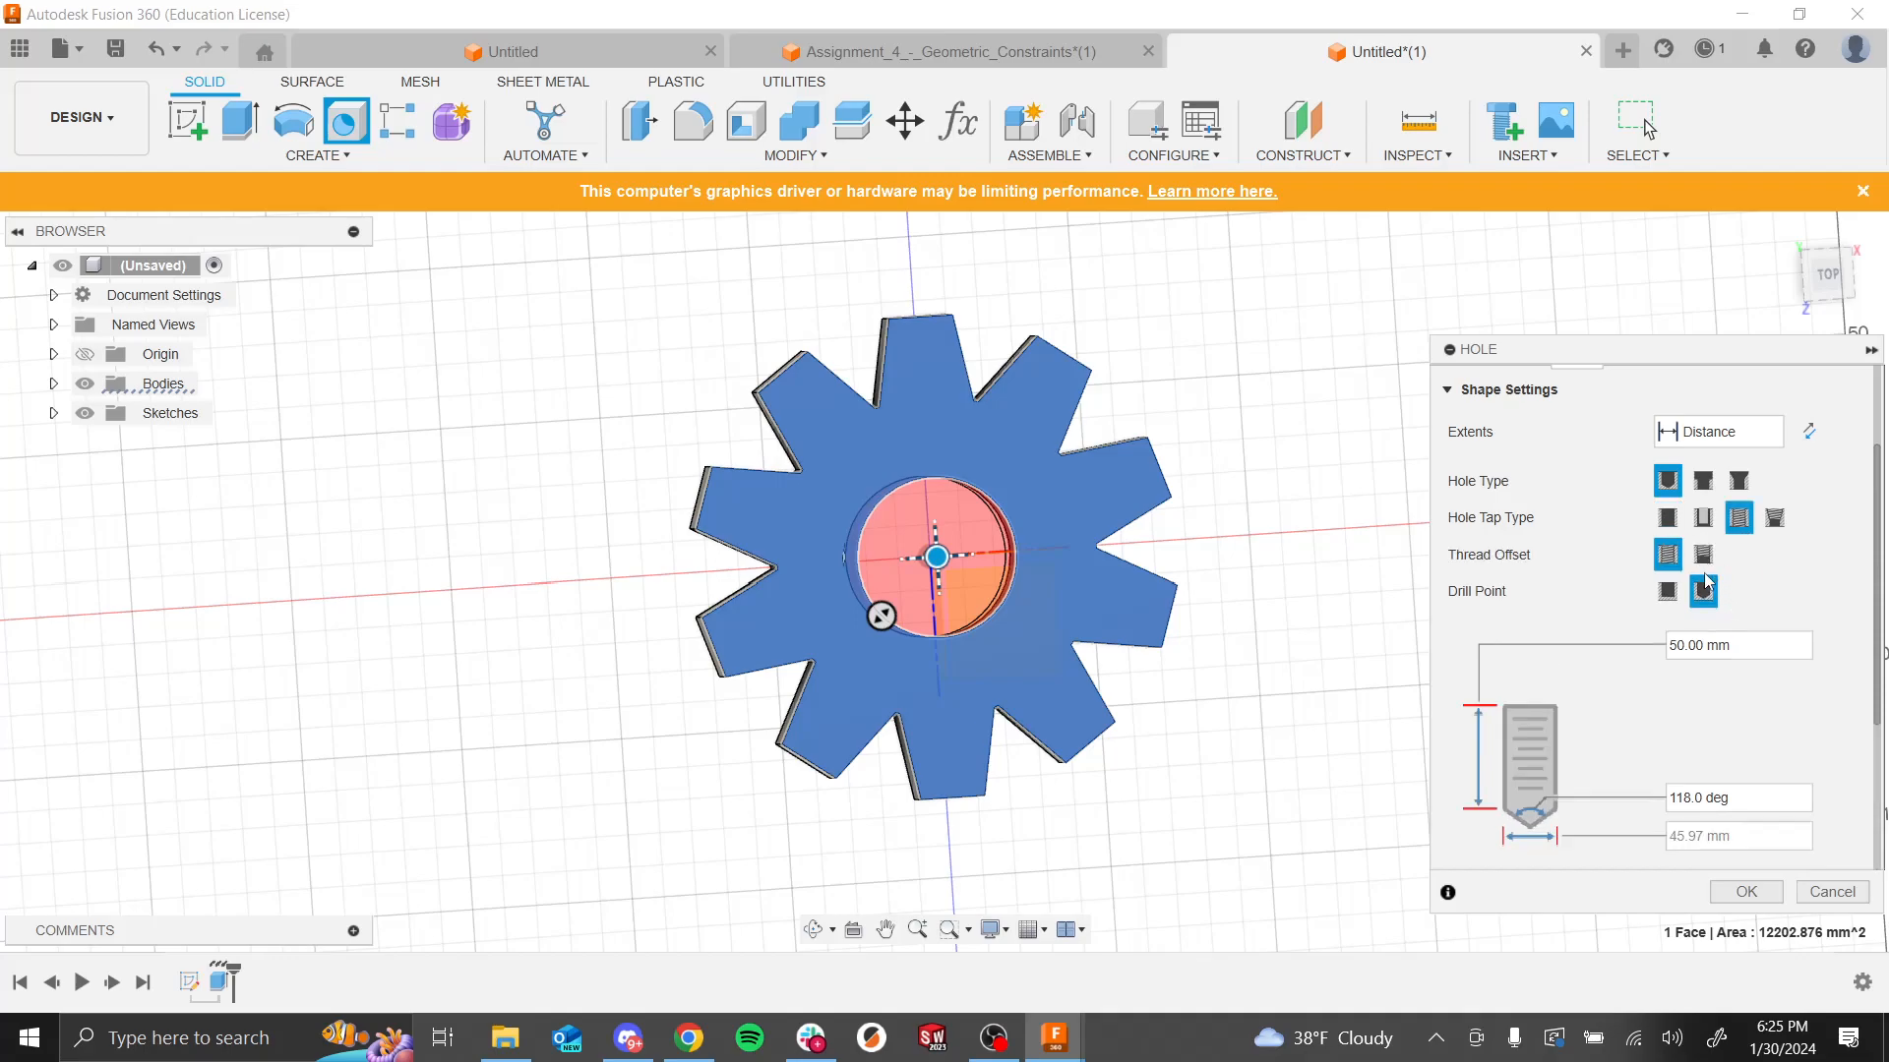
shift+middle_drag(1367, 653, 1067, 668)
scroll(942, 606, up, 4)
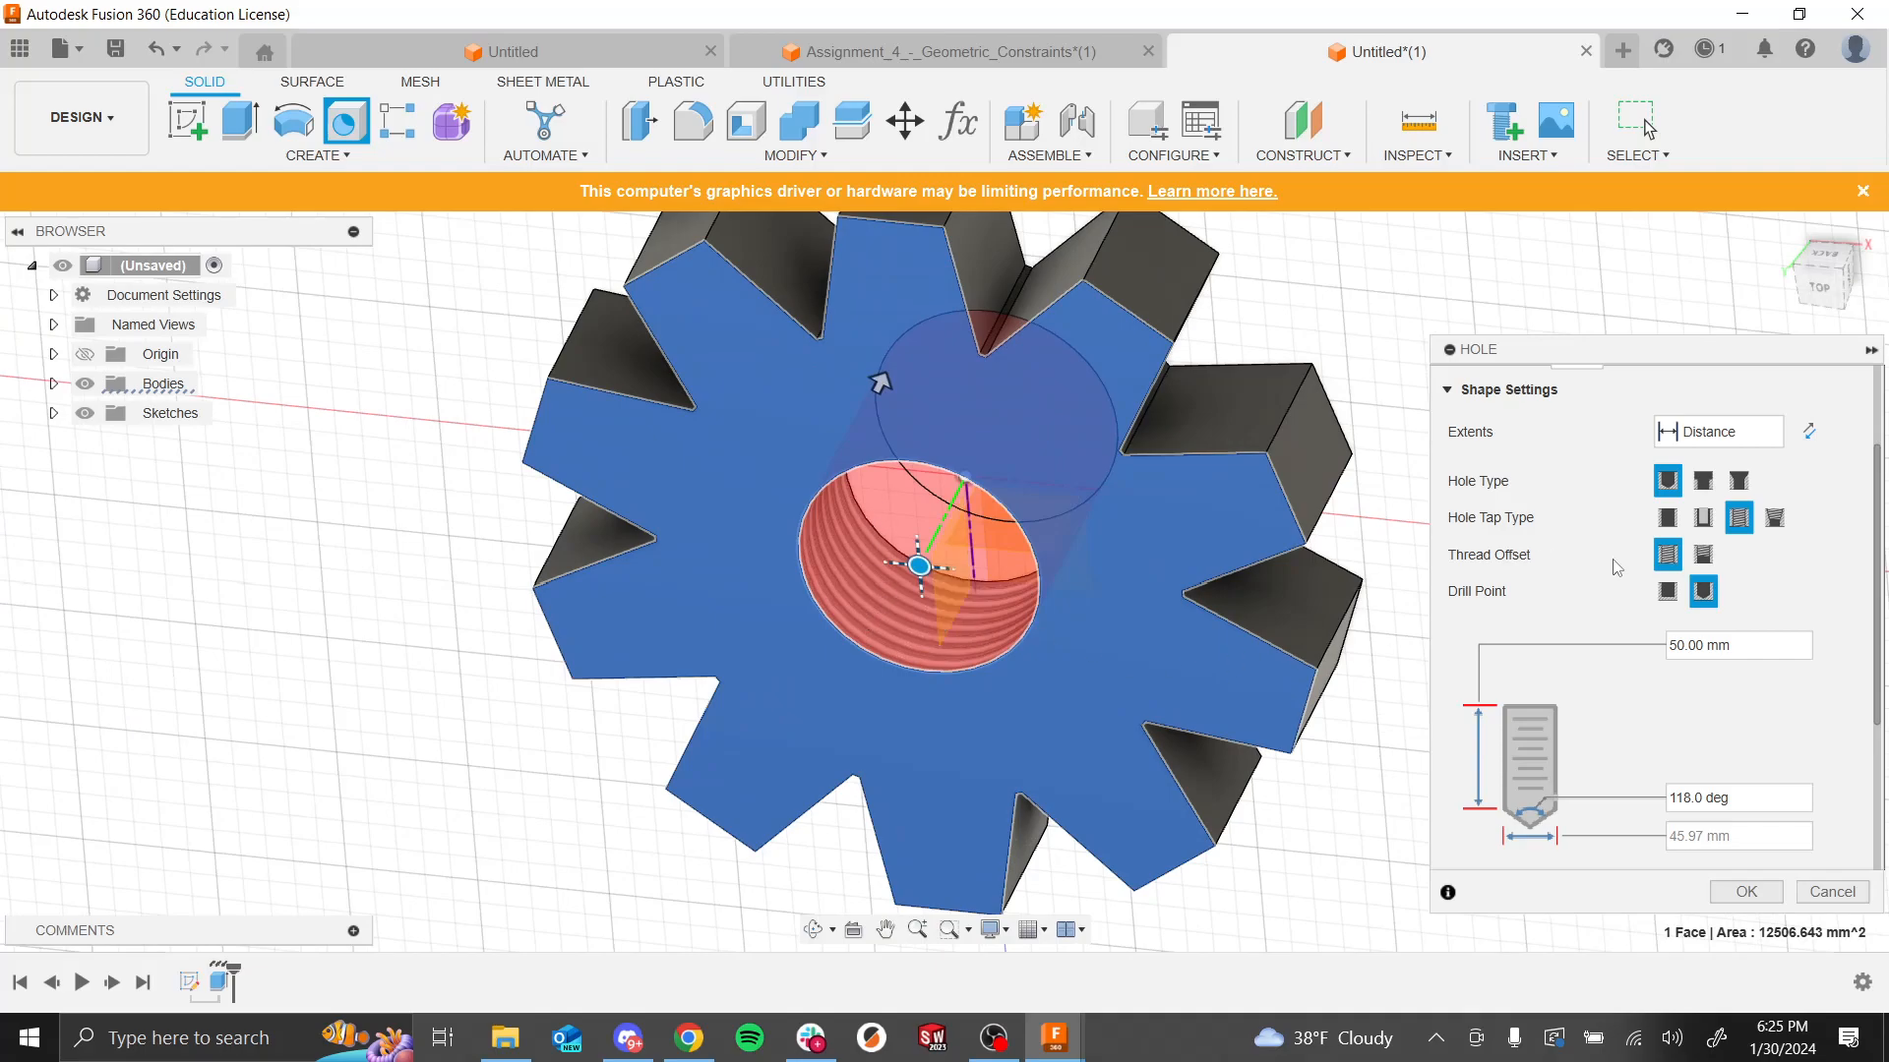
Step: Set the center hole's ISO Metric thread size to 40.0 mm with designation M40x3, and create the hole
scroll(1692, 610, down, 3)
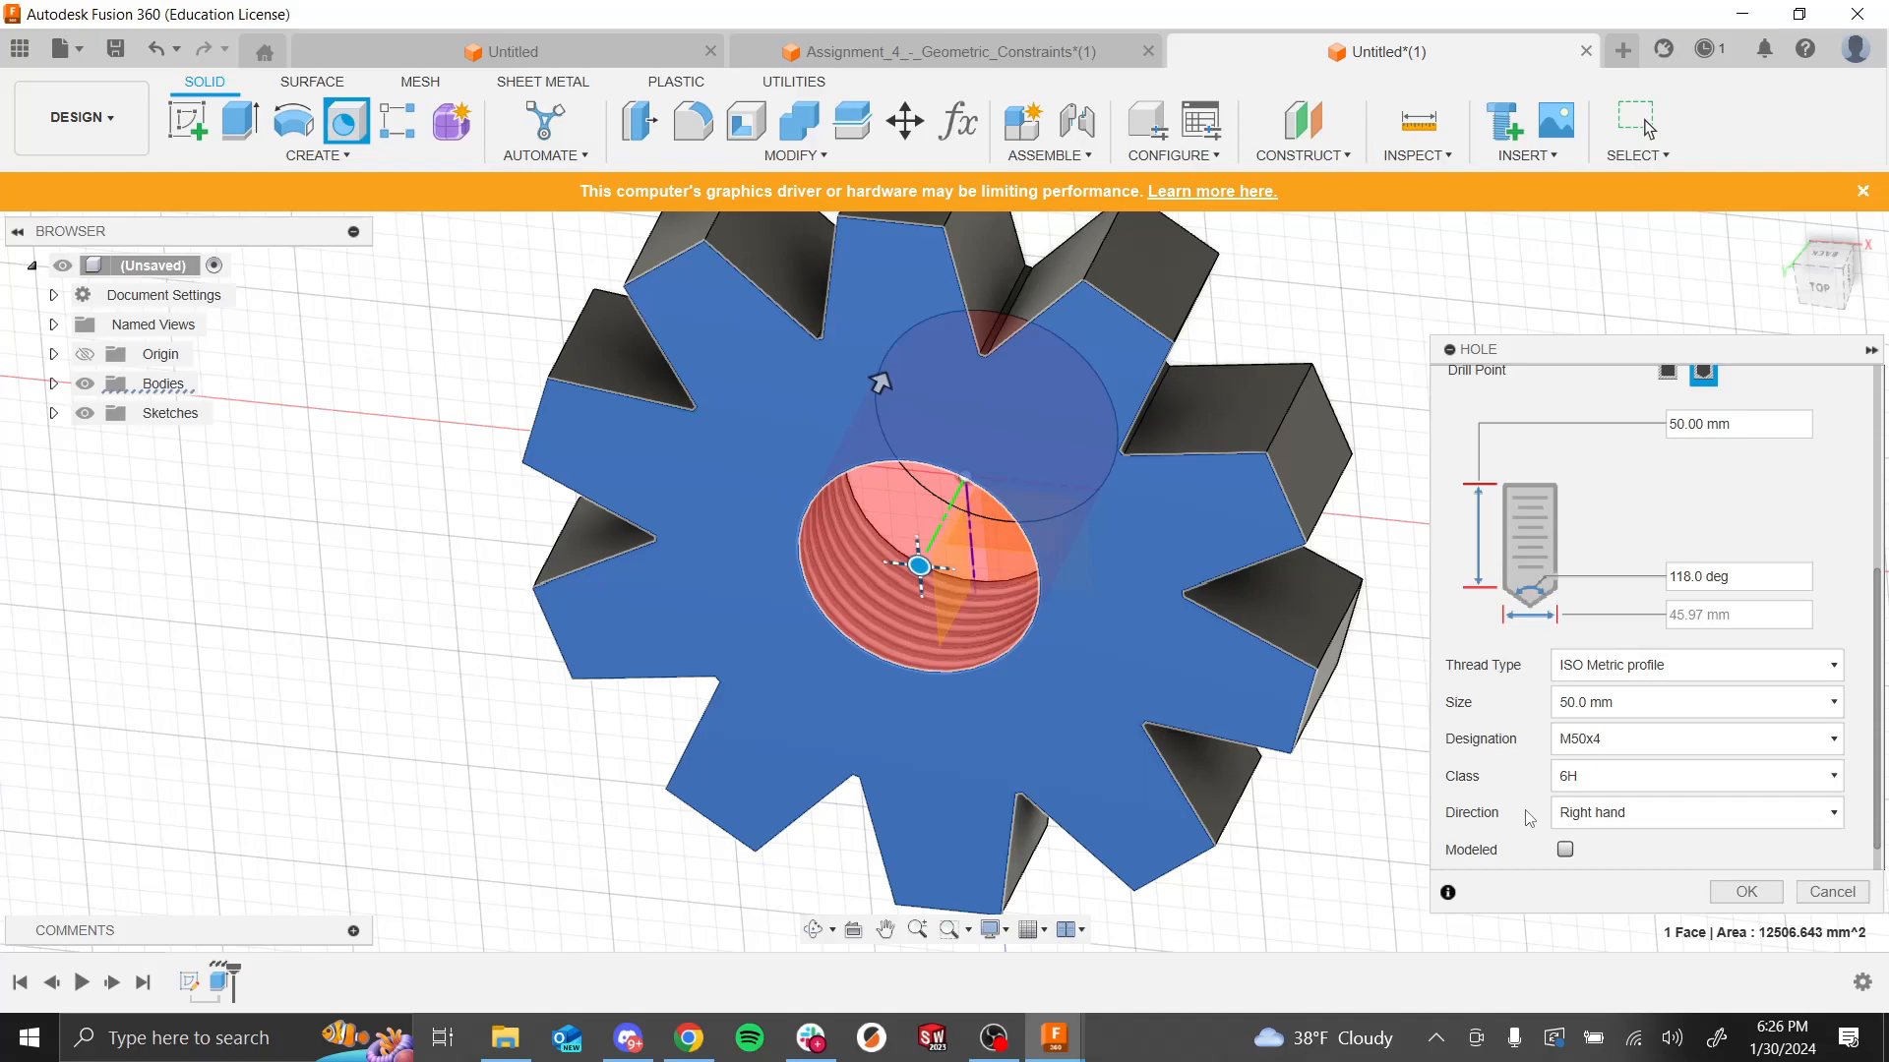
scroll(1666, 701, up, 1)
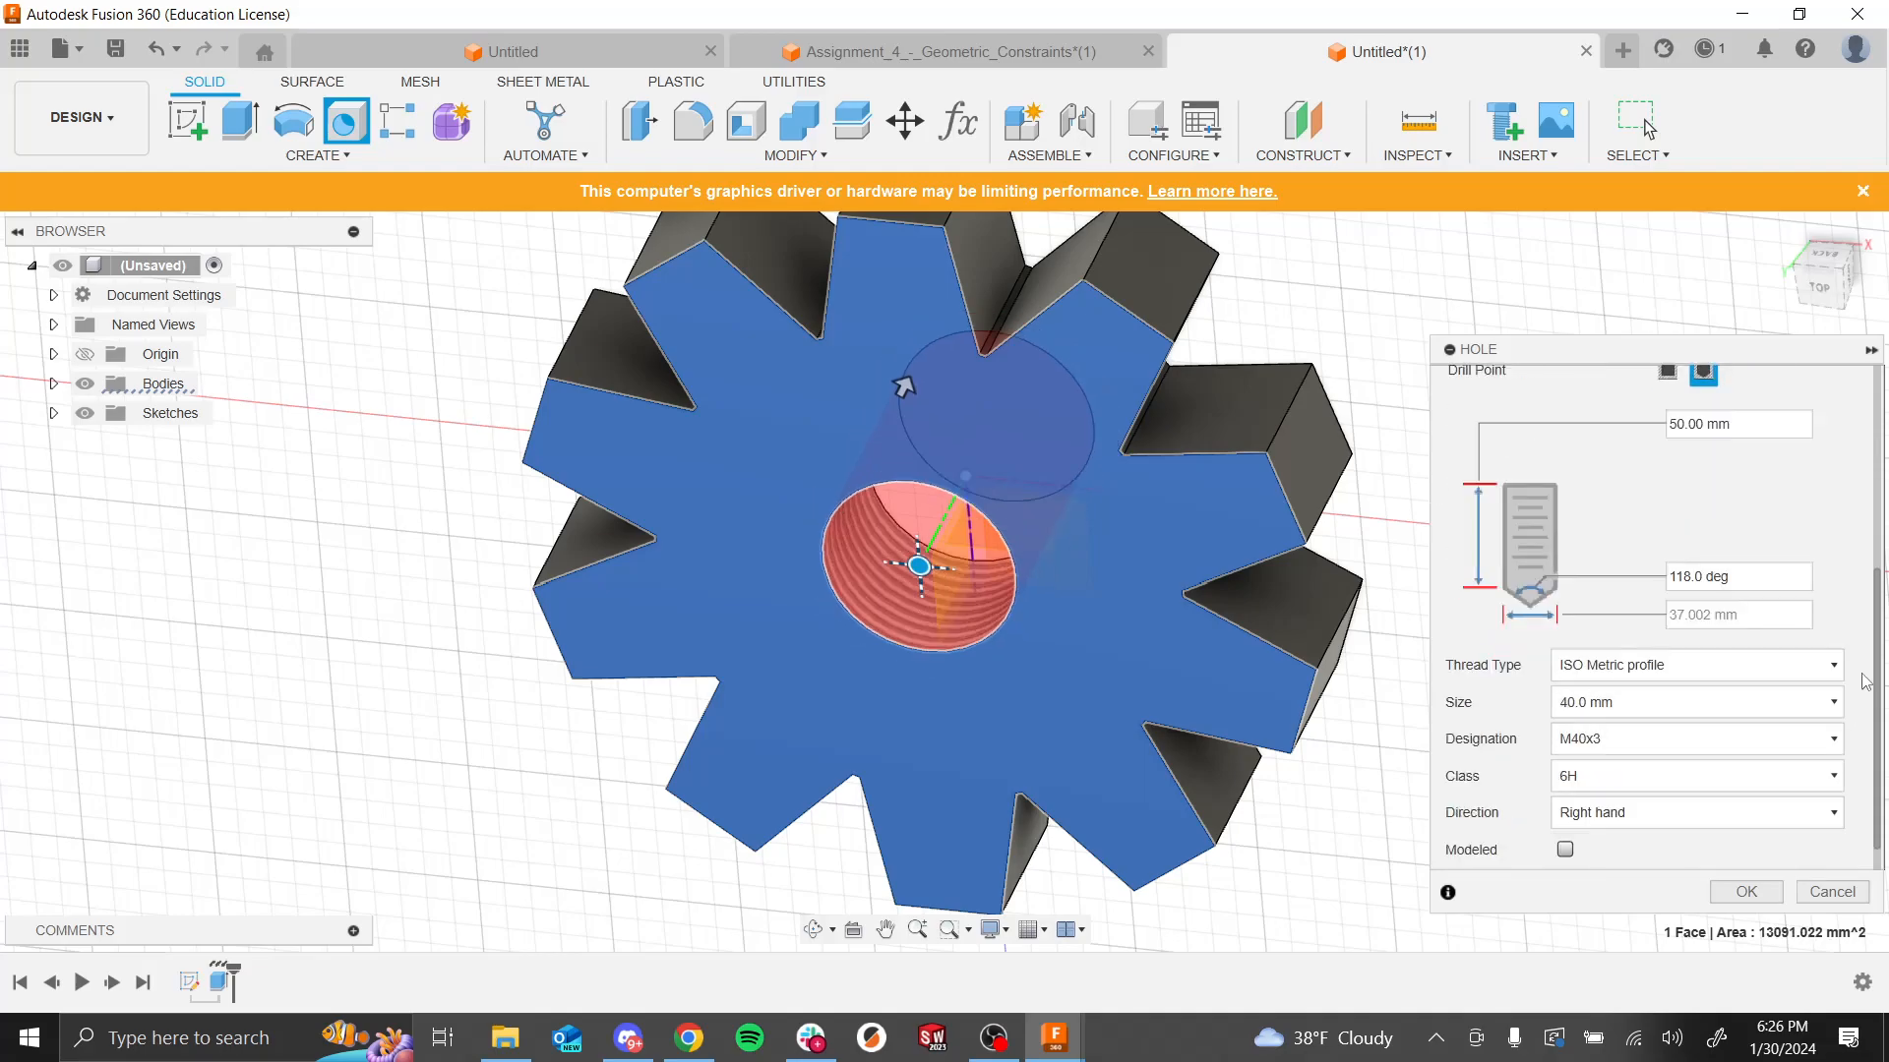
click(1747, 892)
shift+middle_drag(1471, 682, 842, 668)
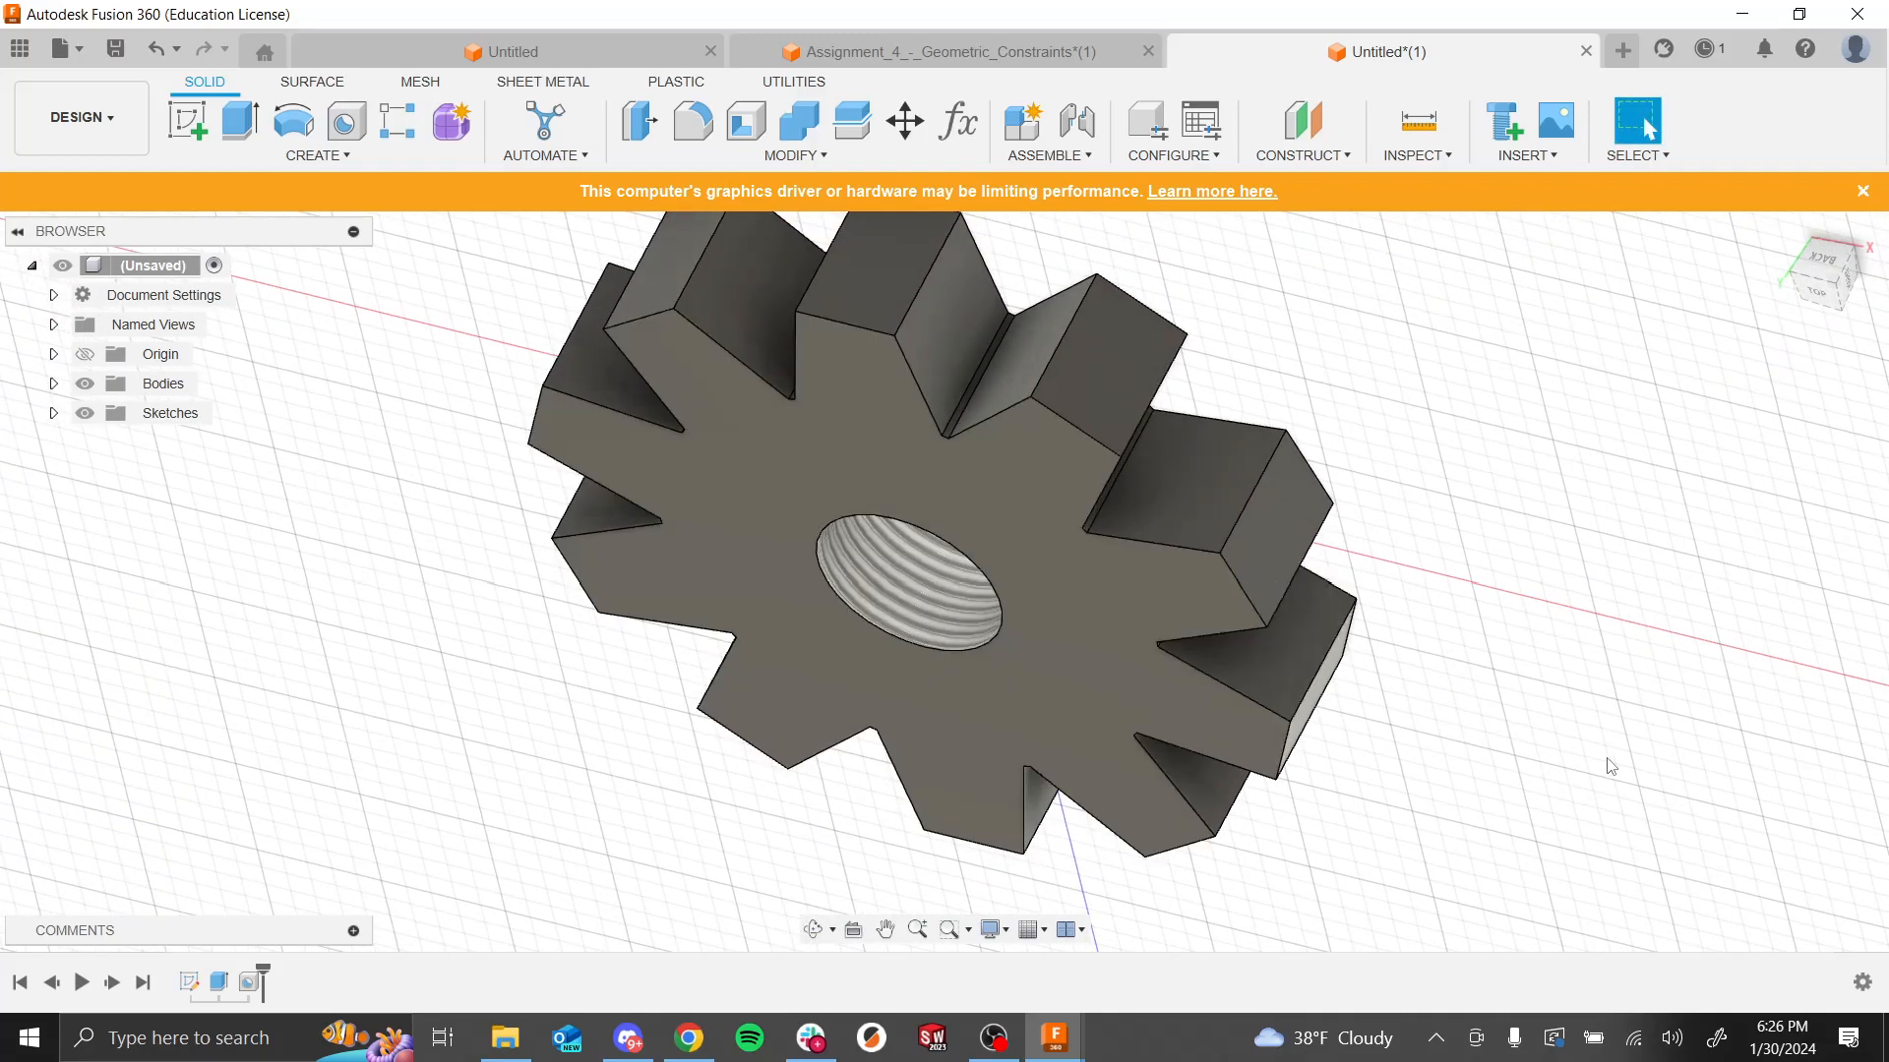
shift+middle_drag(1610, 766, 1710, 740)
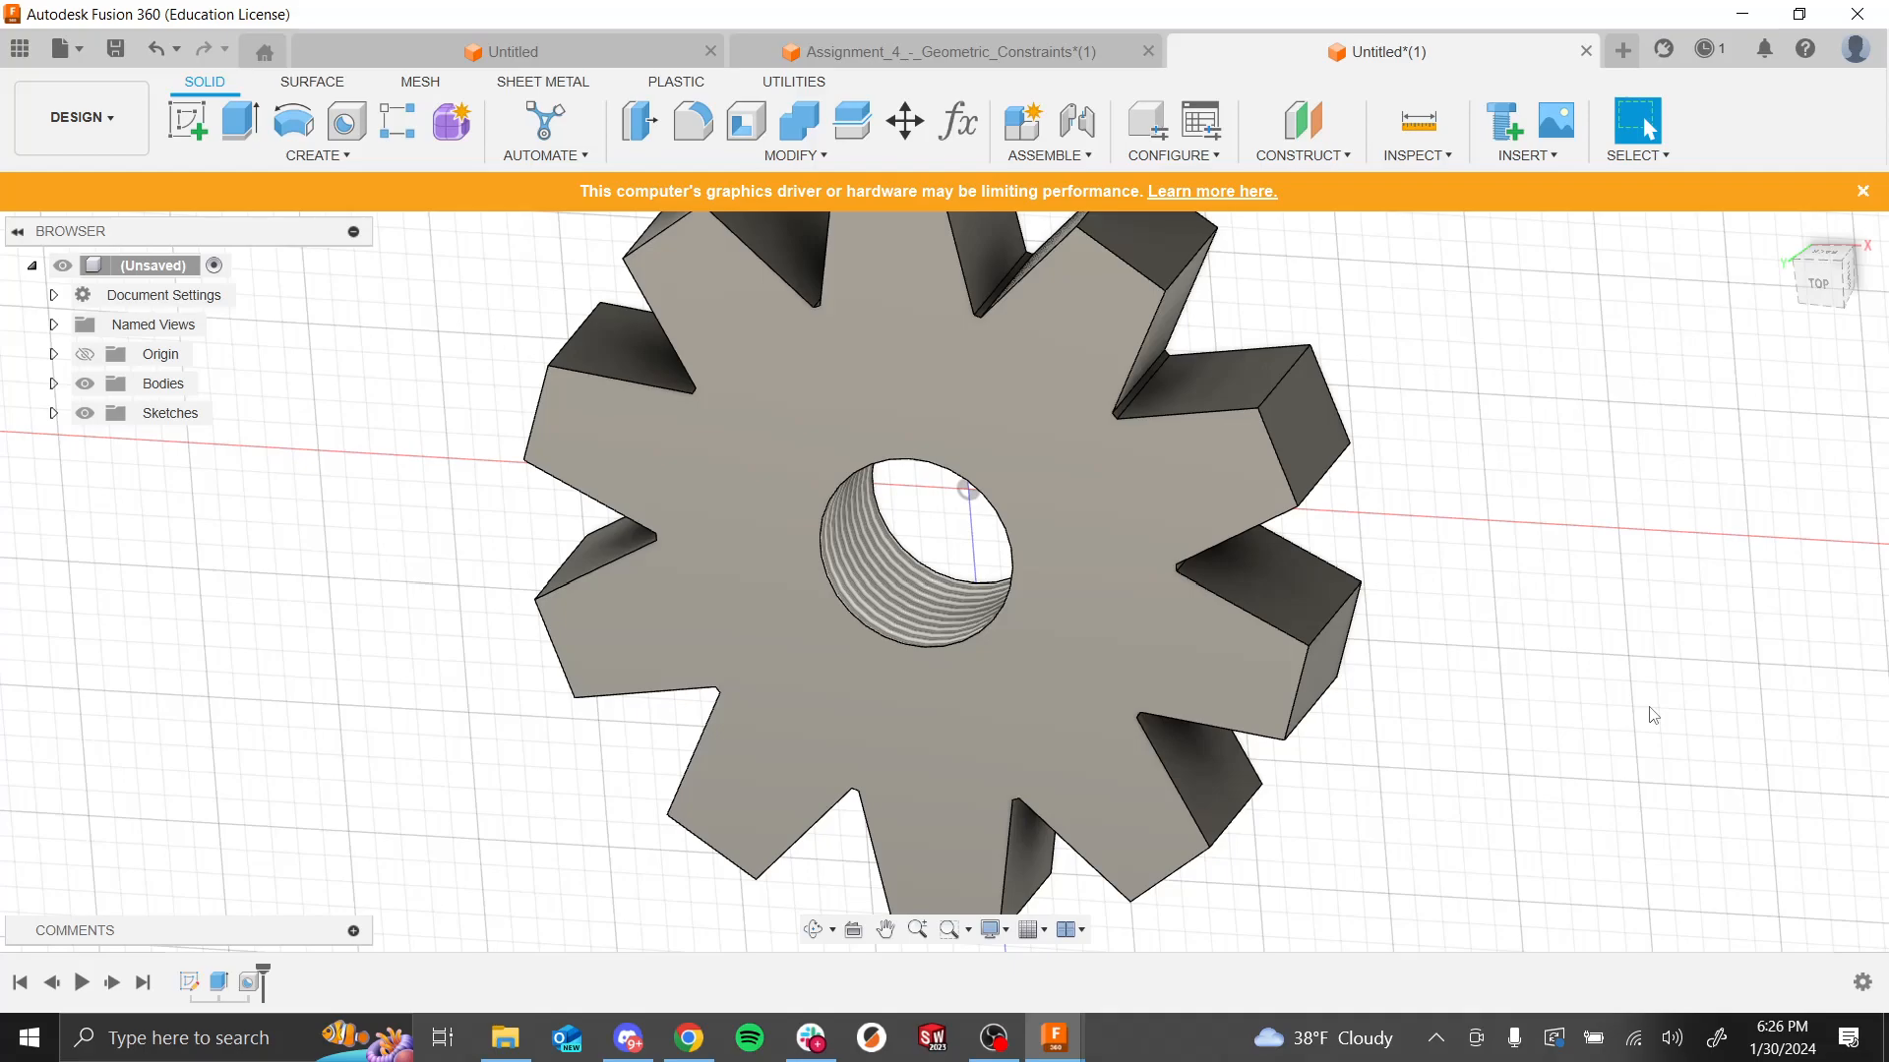
Step: Advance the slides to Assignment 6 and start a new empty design in Fusion 360
key(alt+Tab)
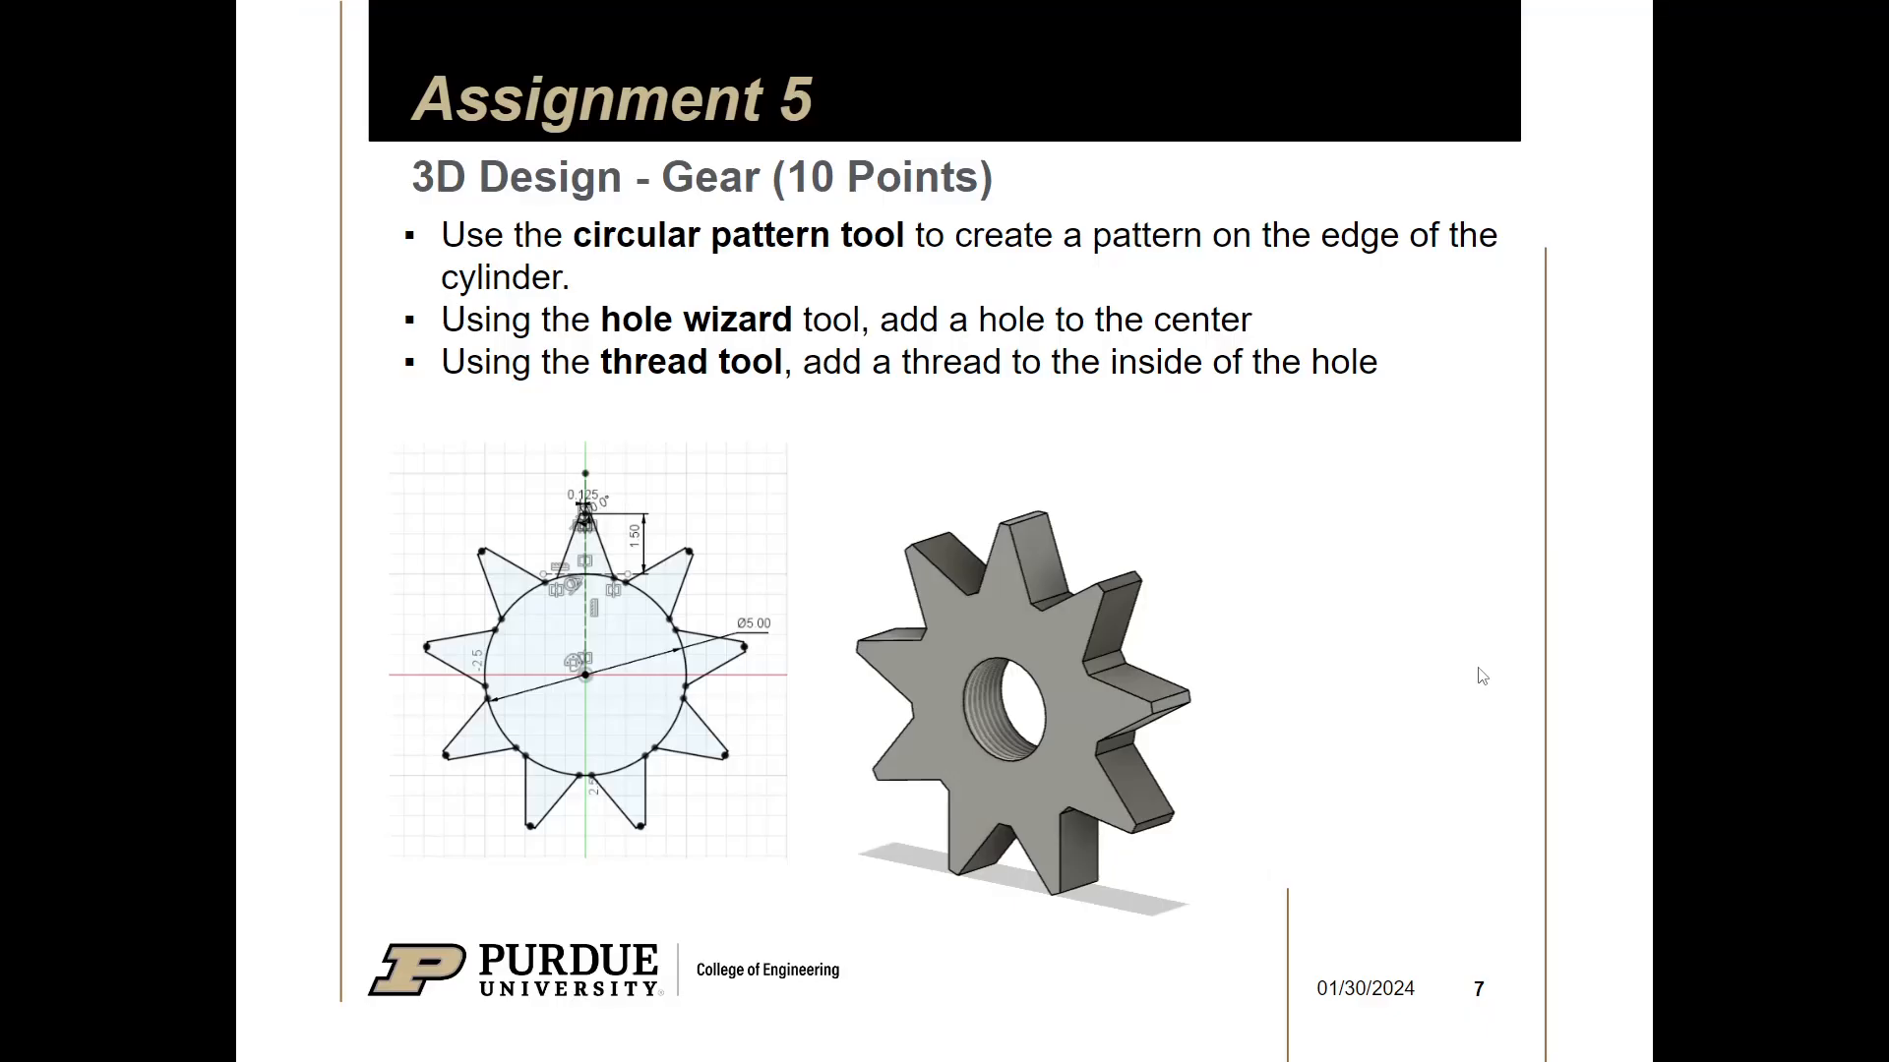
key(Right)
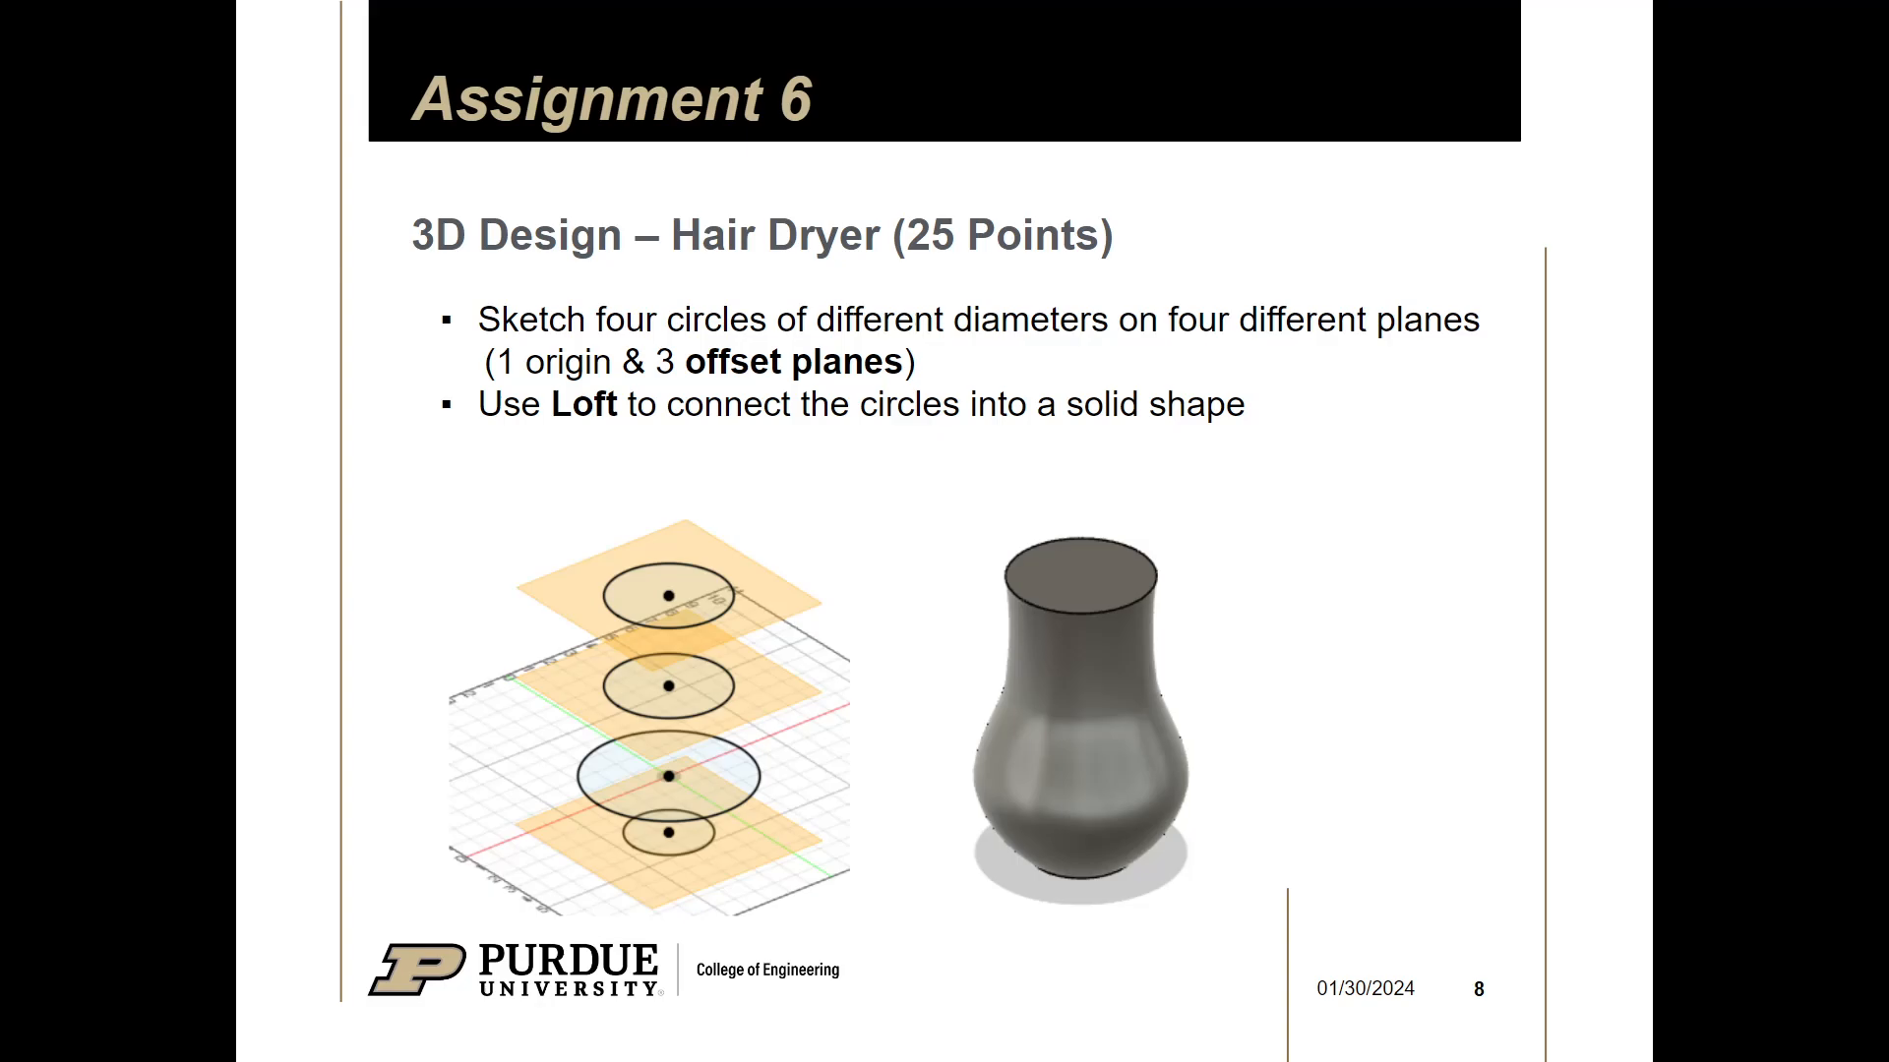
key(alt+Tab)
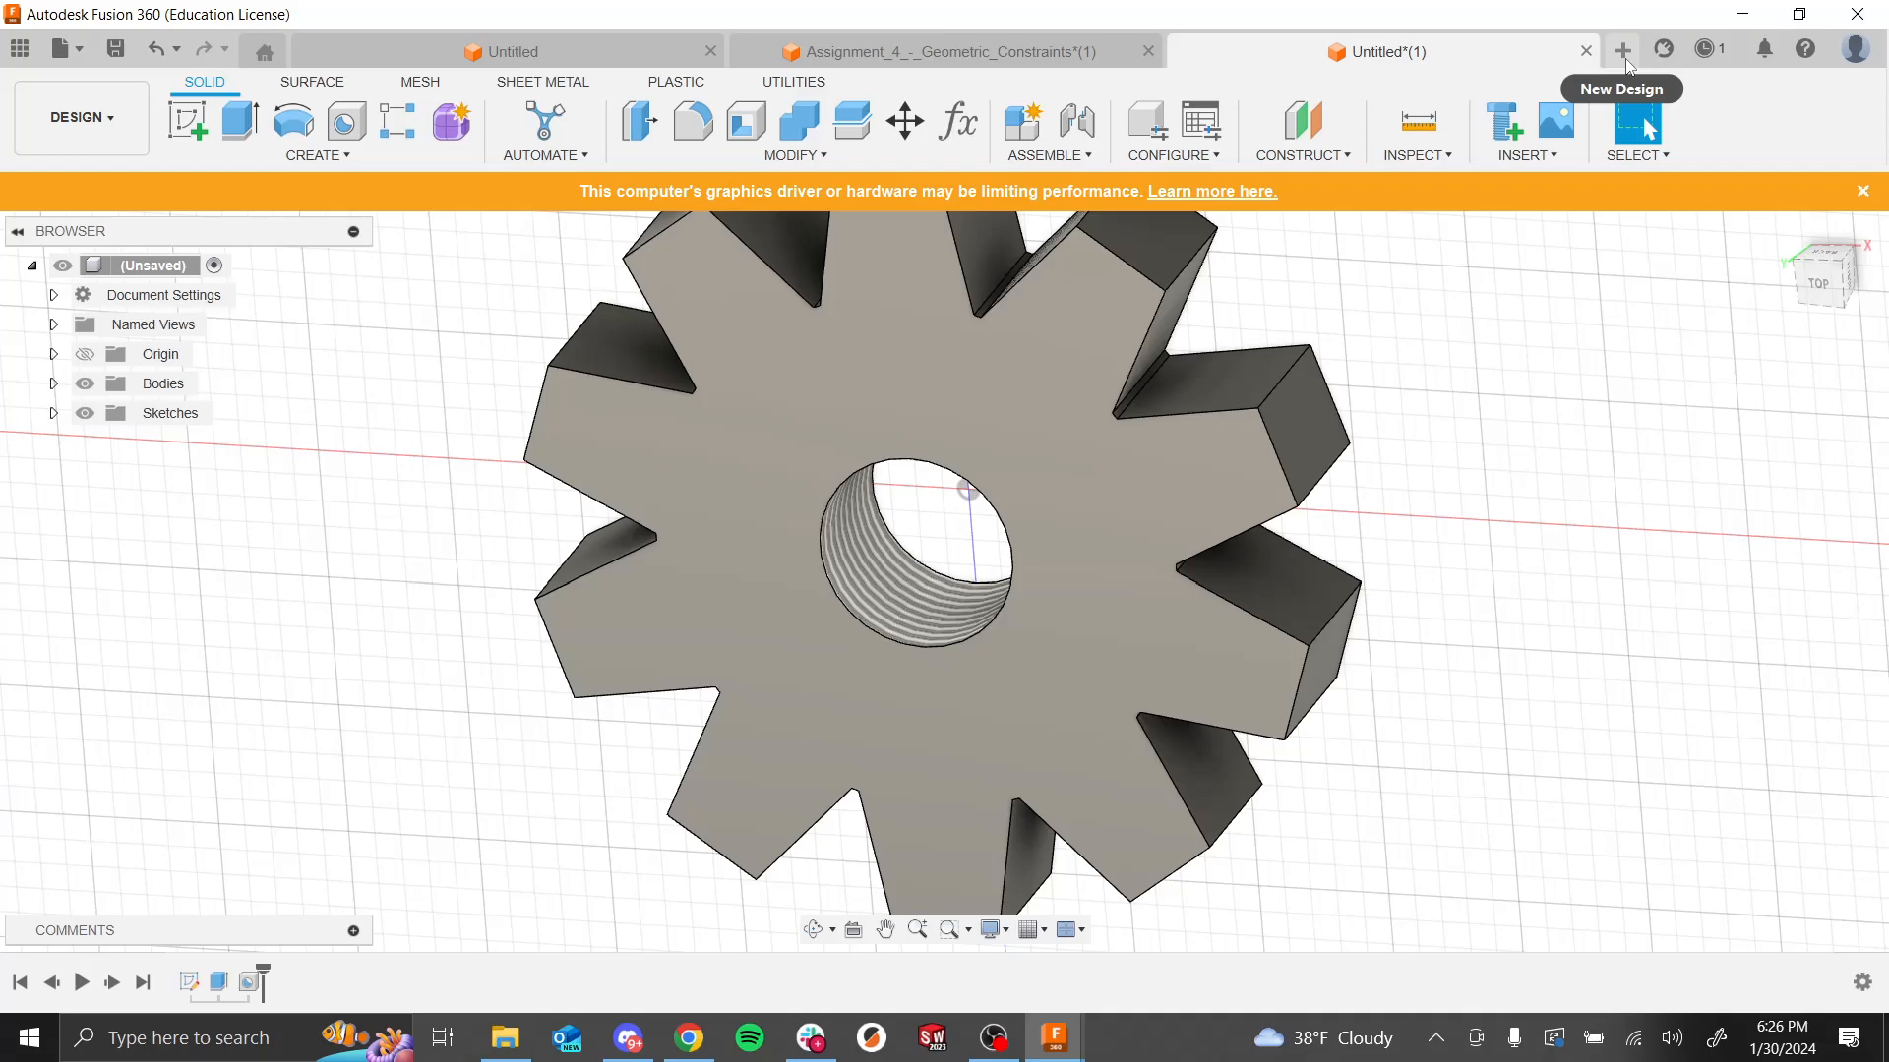
click(1623, 51)
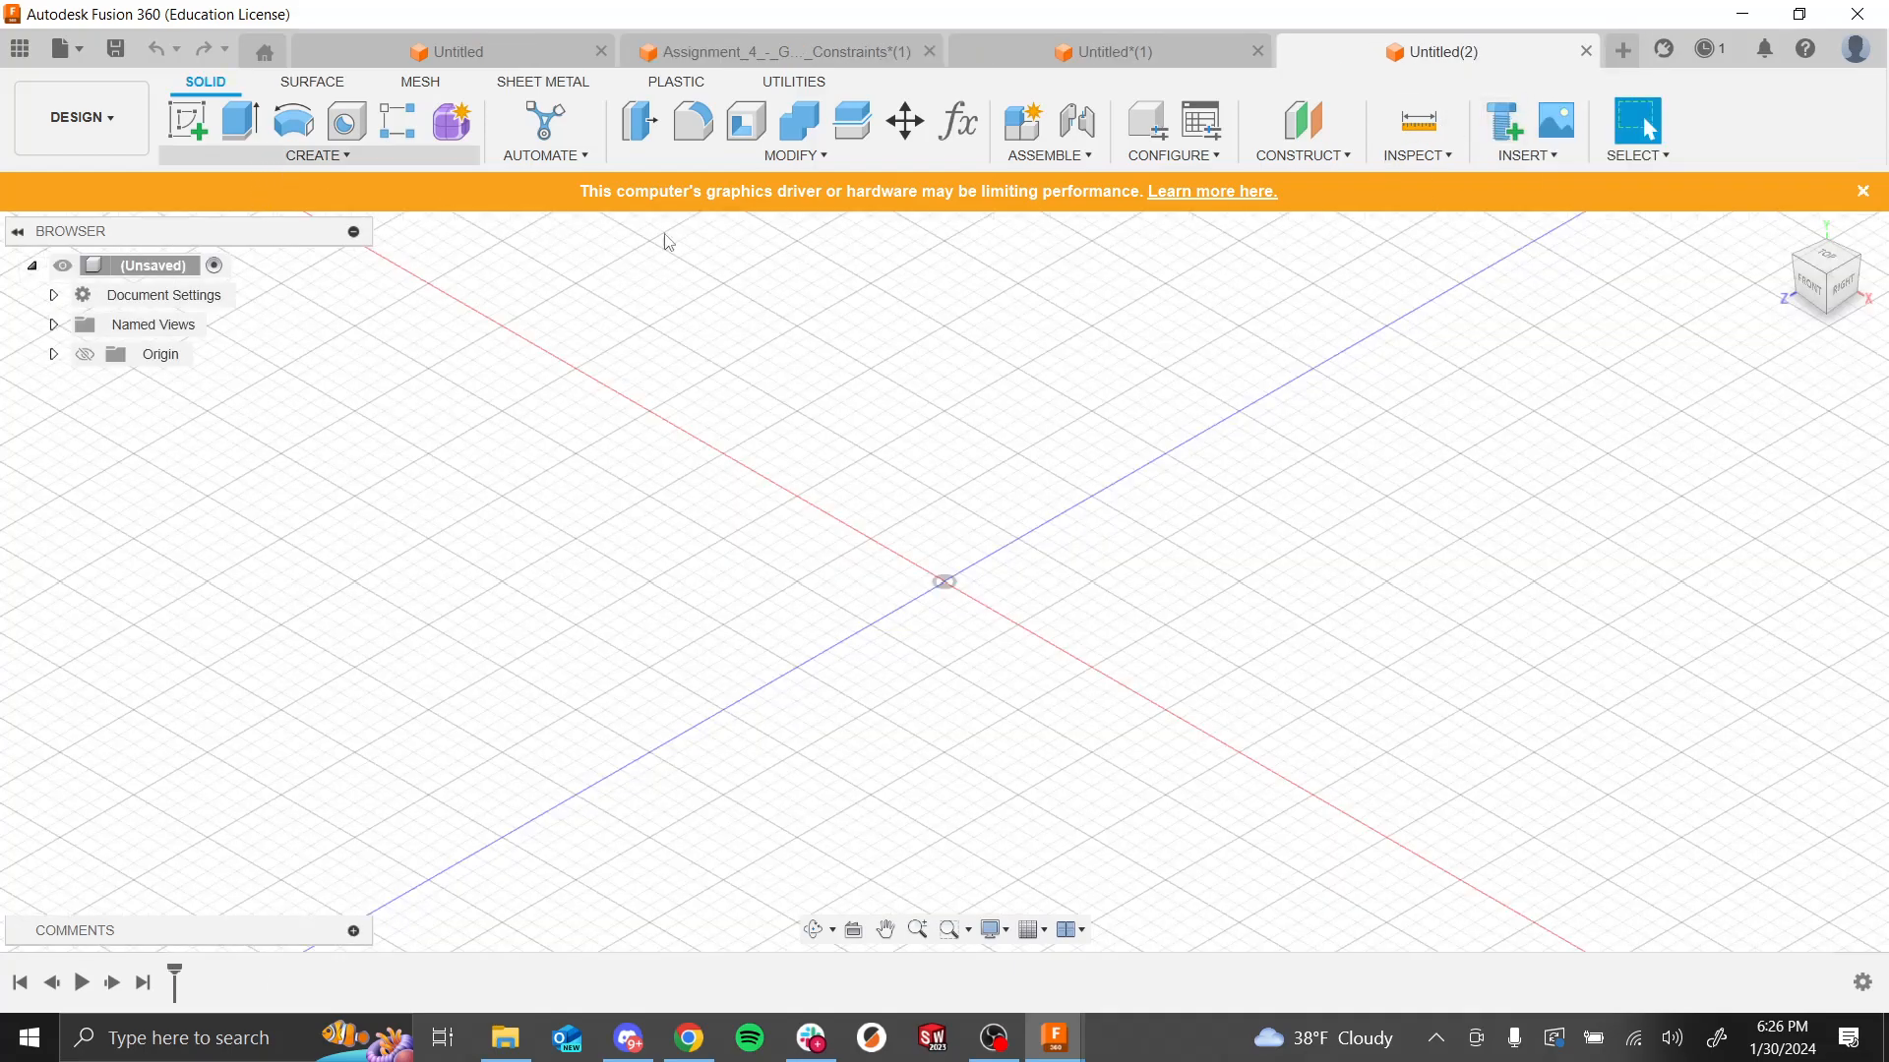
Step: Review the Assignment 6 slide for how the hair dryer's circles and planes are arranged
key(super+Tab)
click(743, 362)
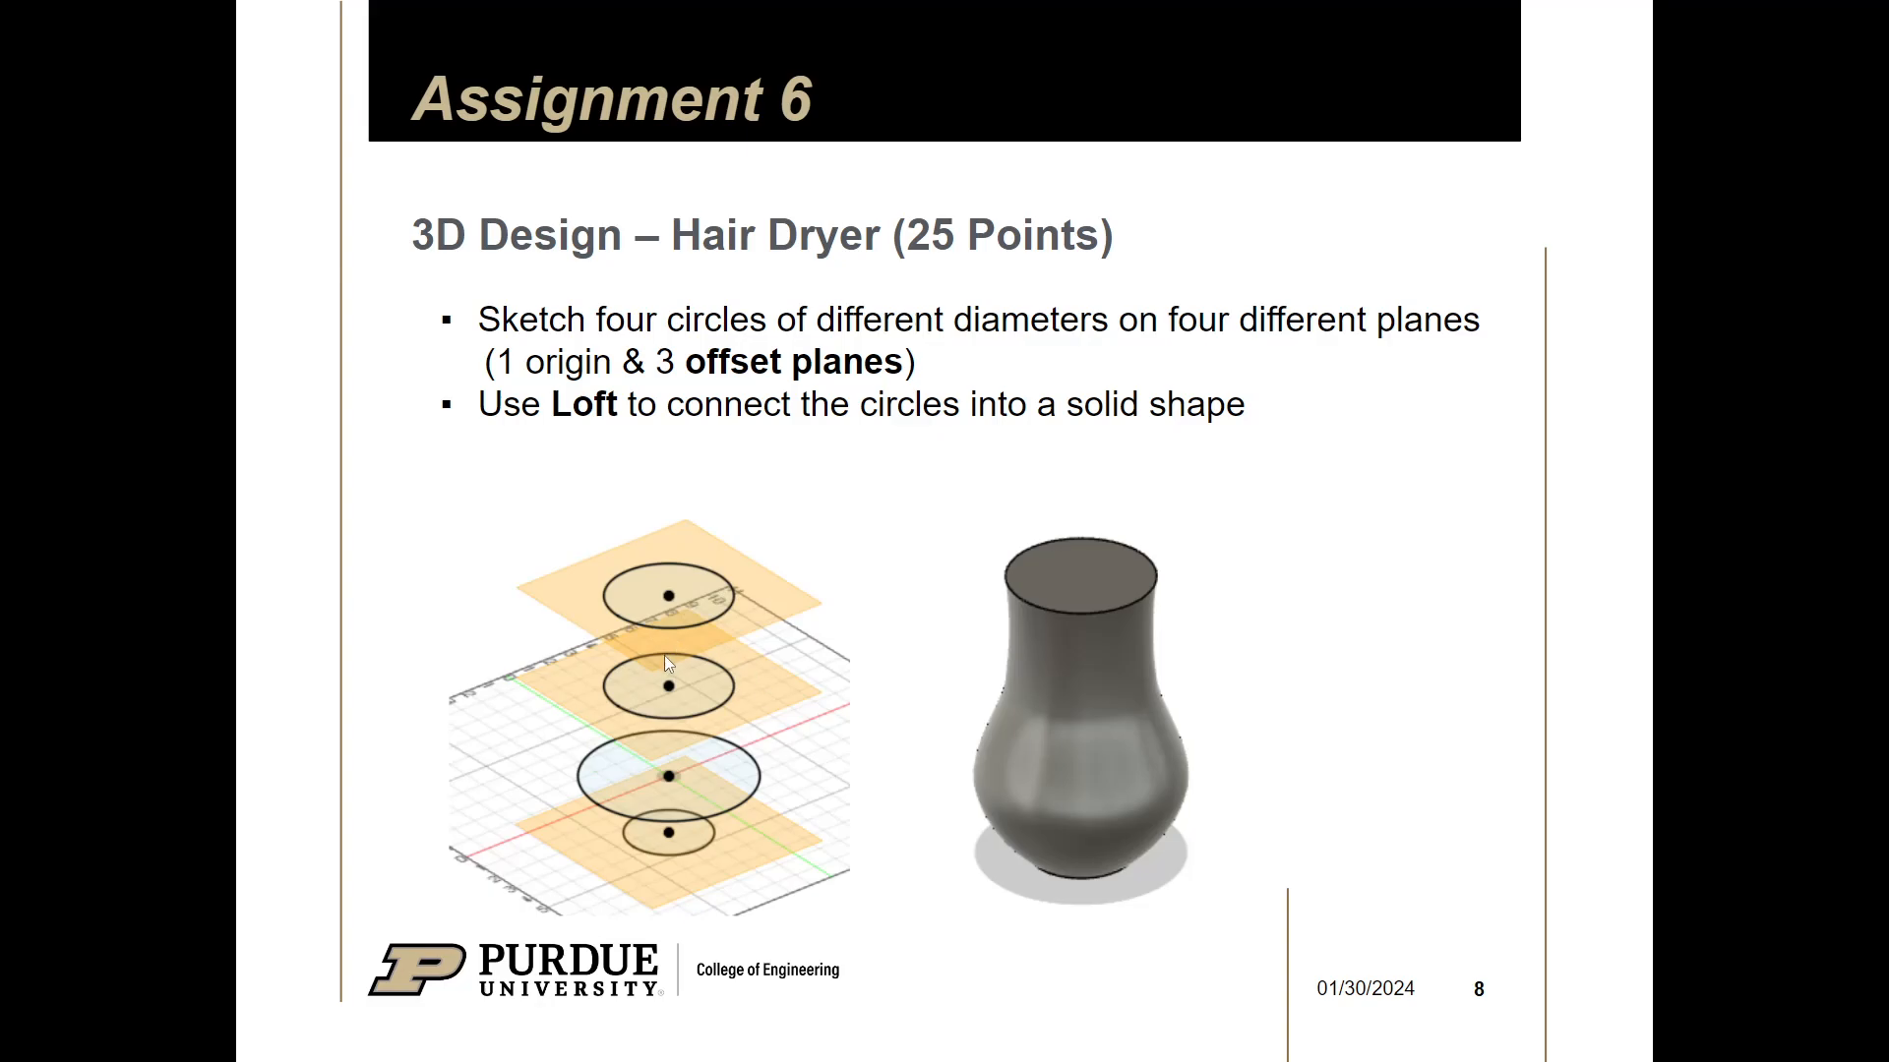
key(alt+Tab)
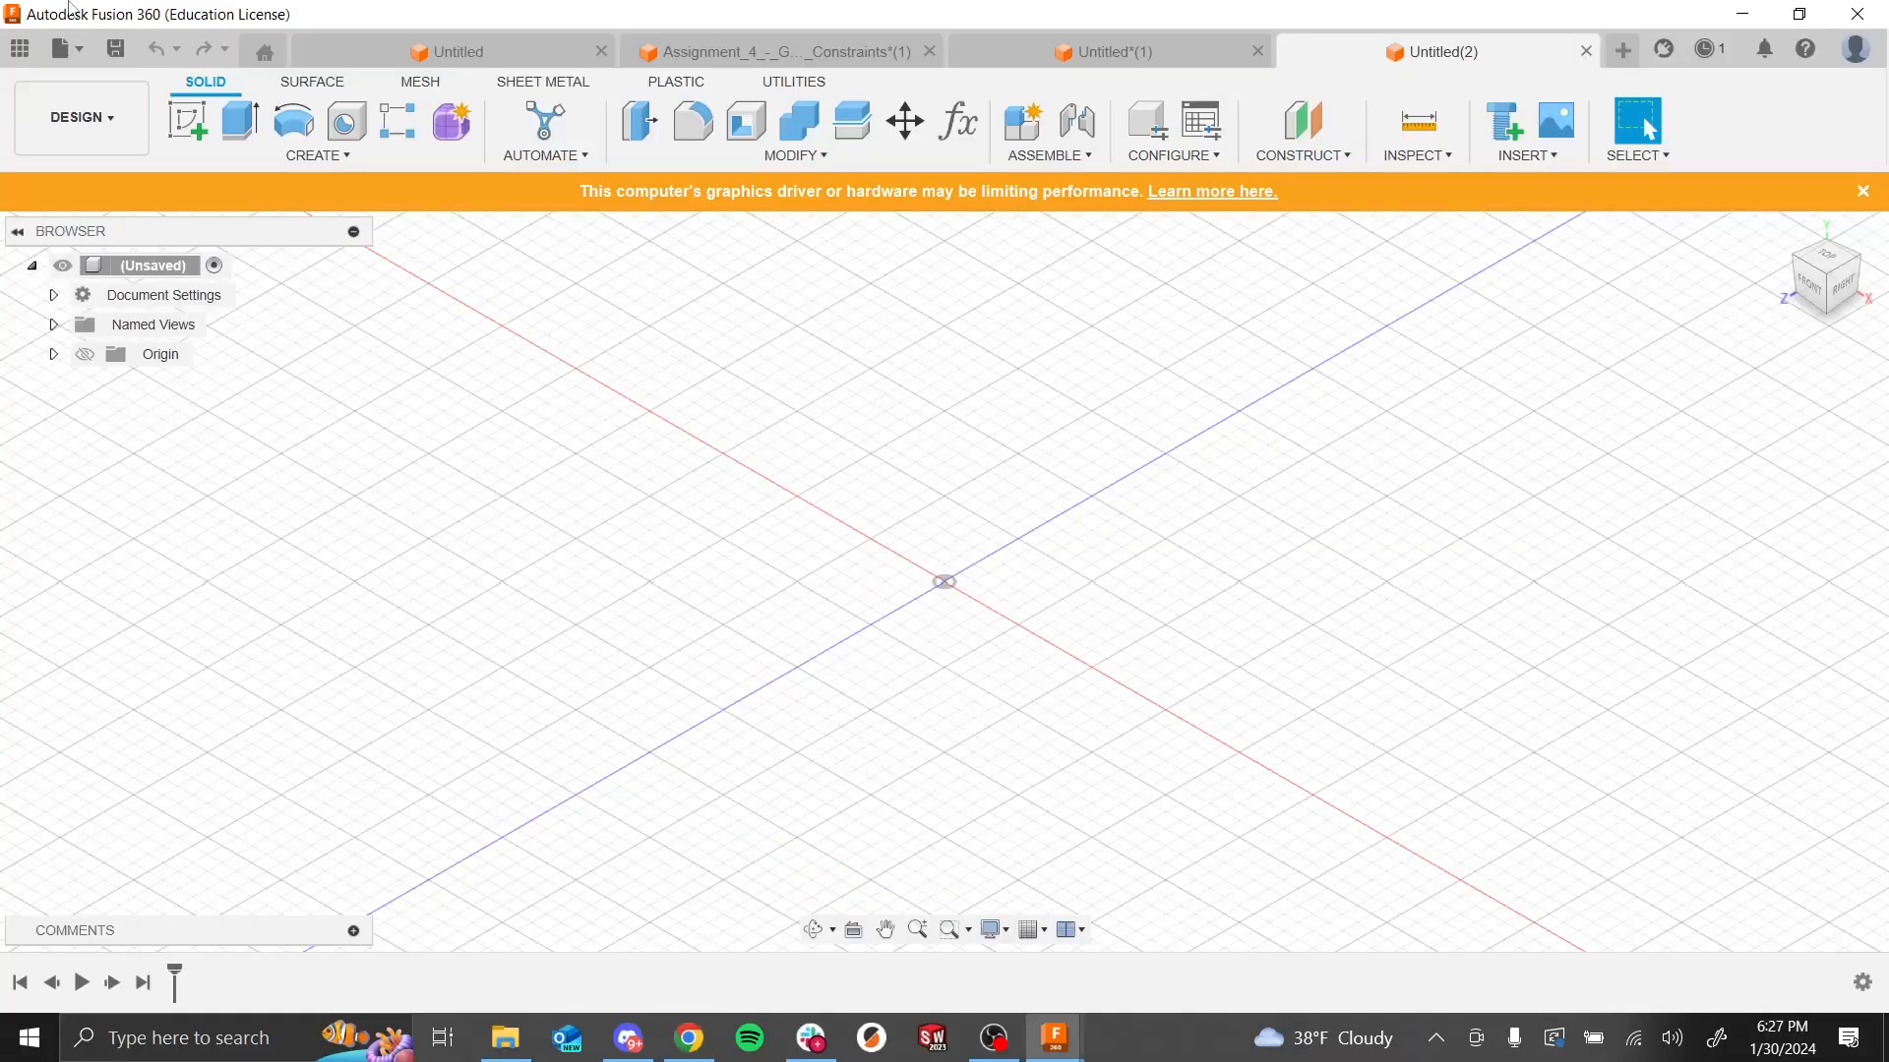
click(182, 118)
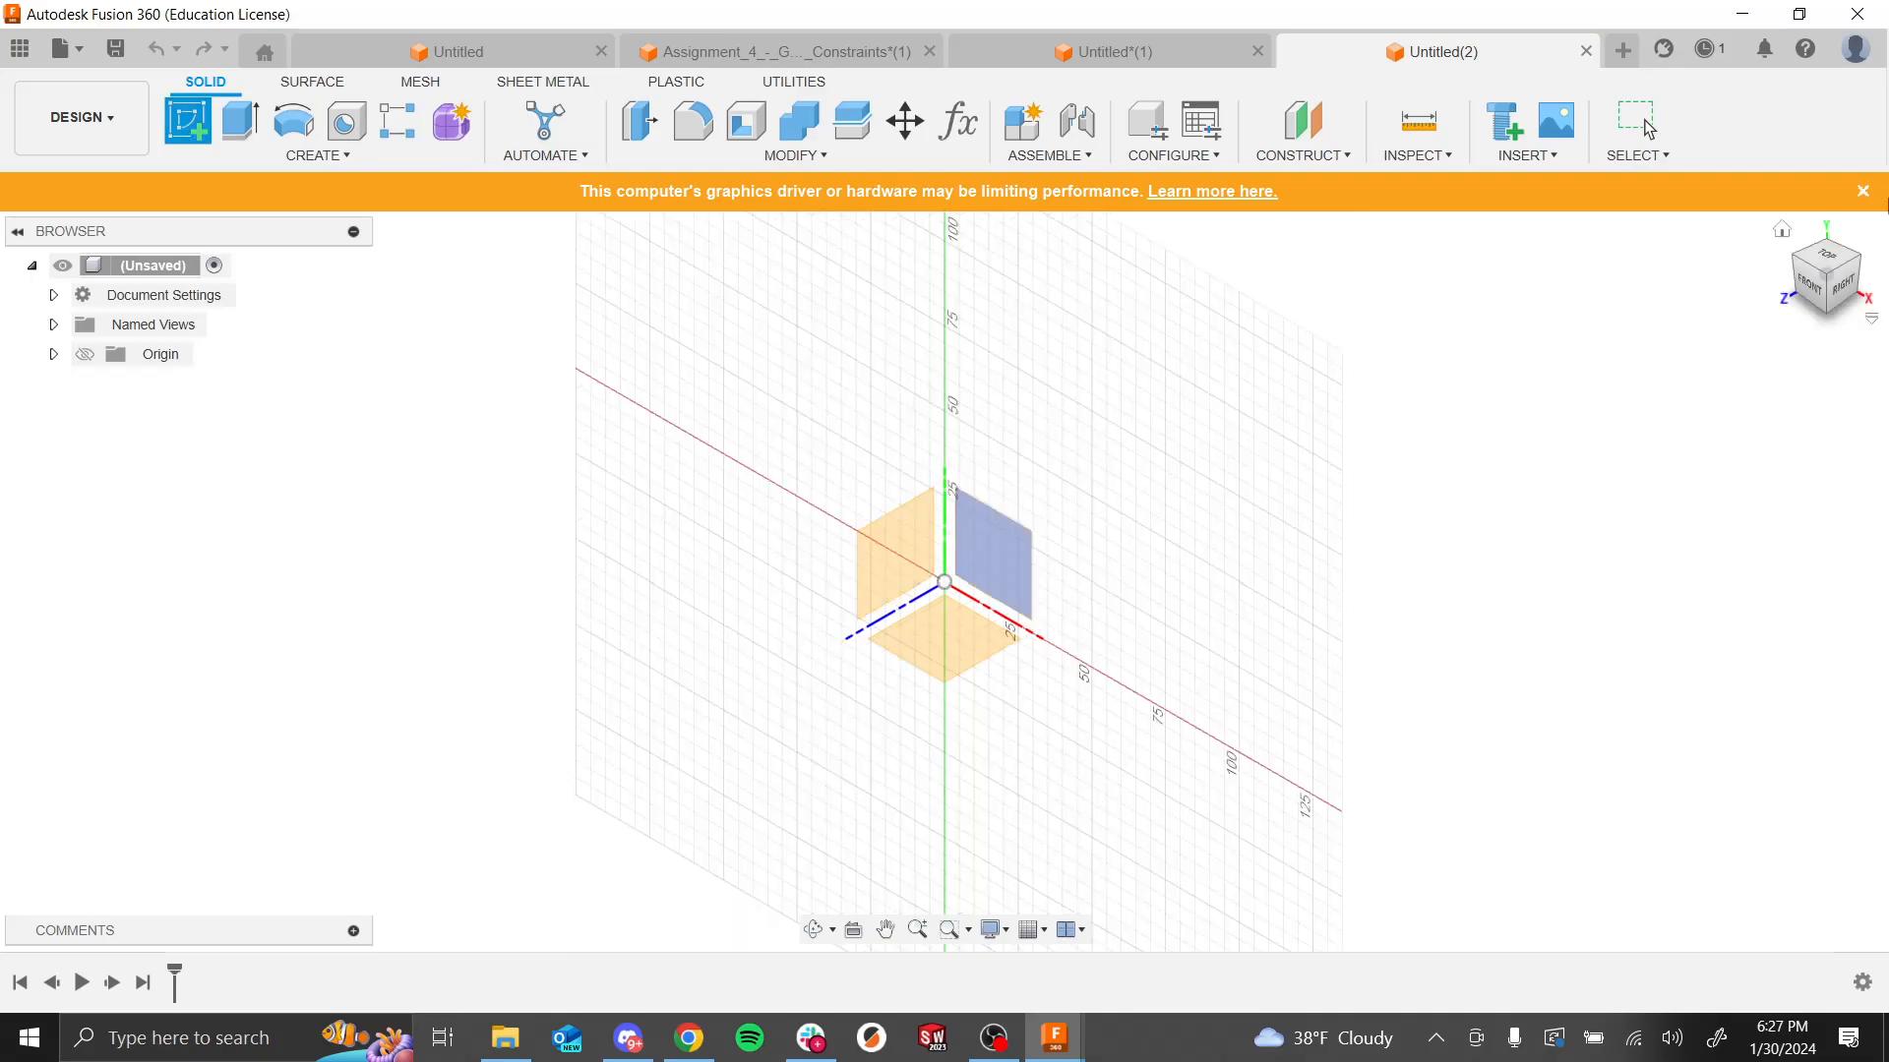
key(Escape)
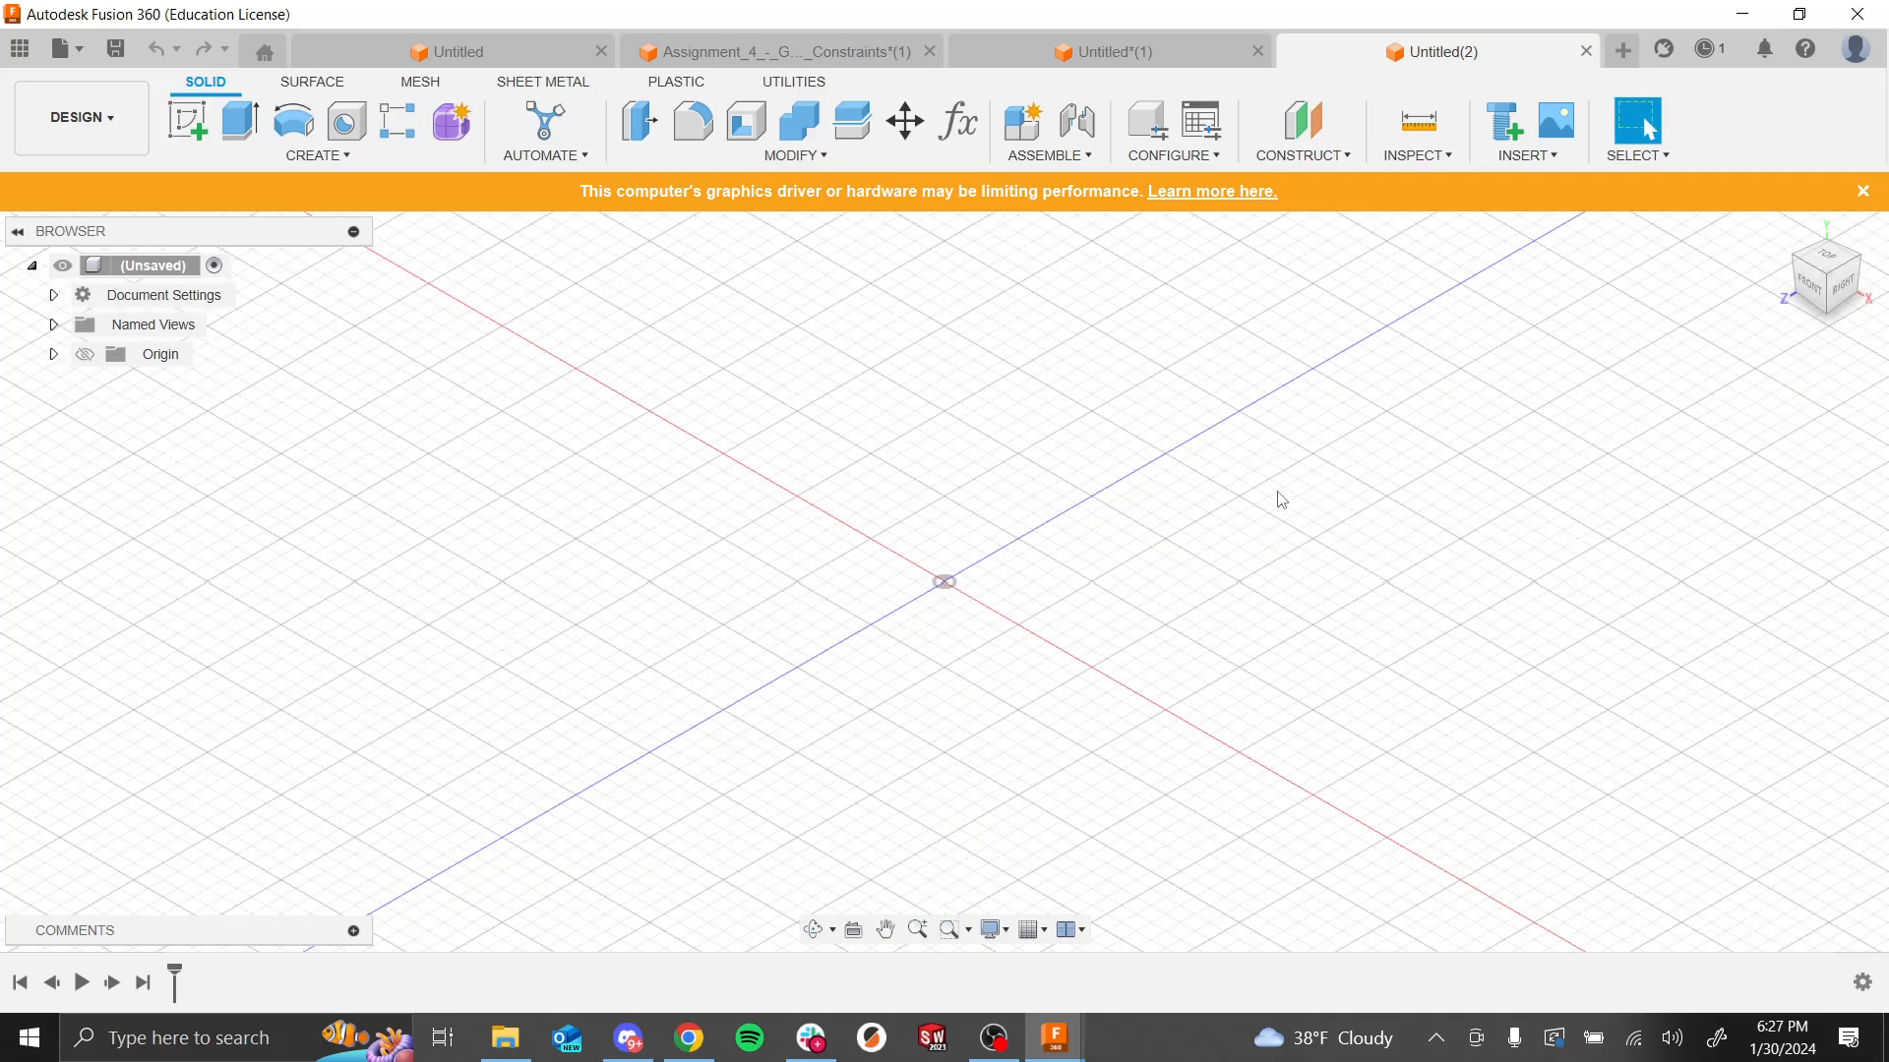
Step: Check the Assignment 6 slide and create a construction plane offset 30 mm above the XZ origin plane
key(alt+Tab)
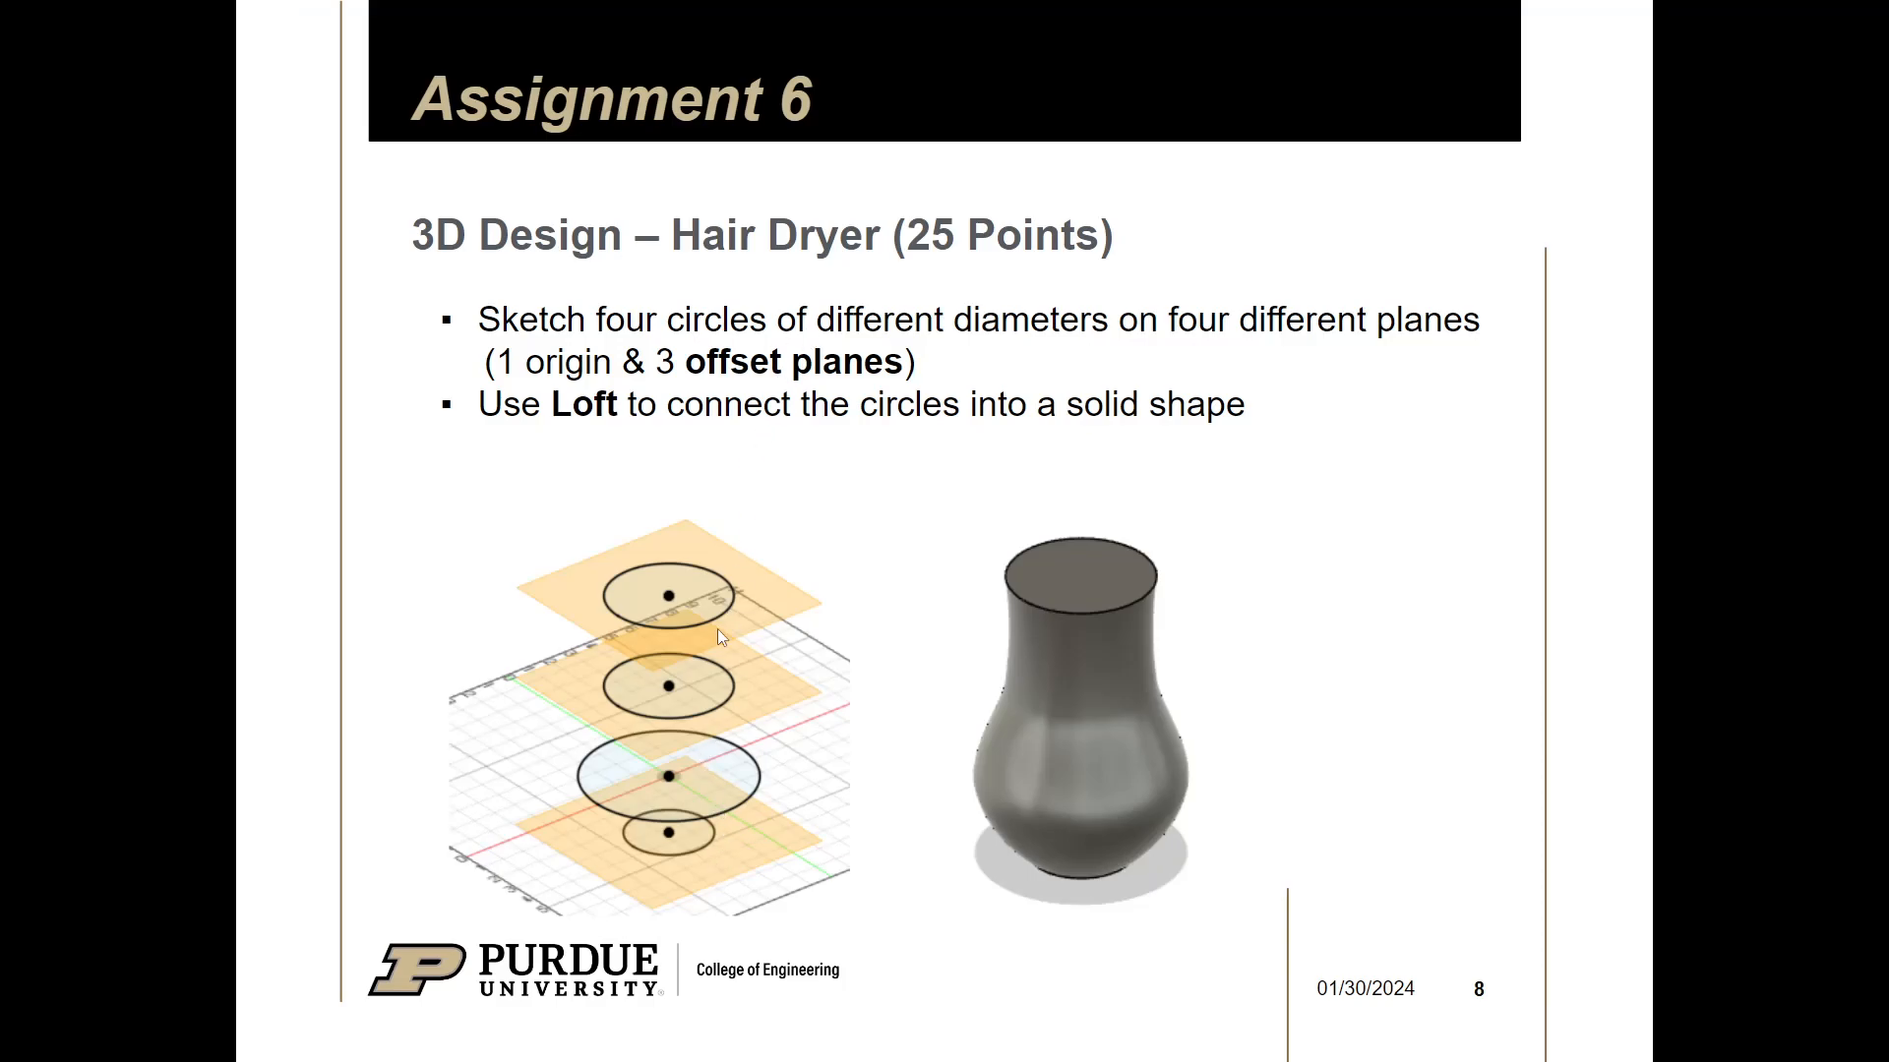
key(alt+Tab)
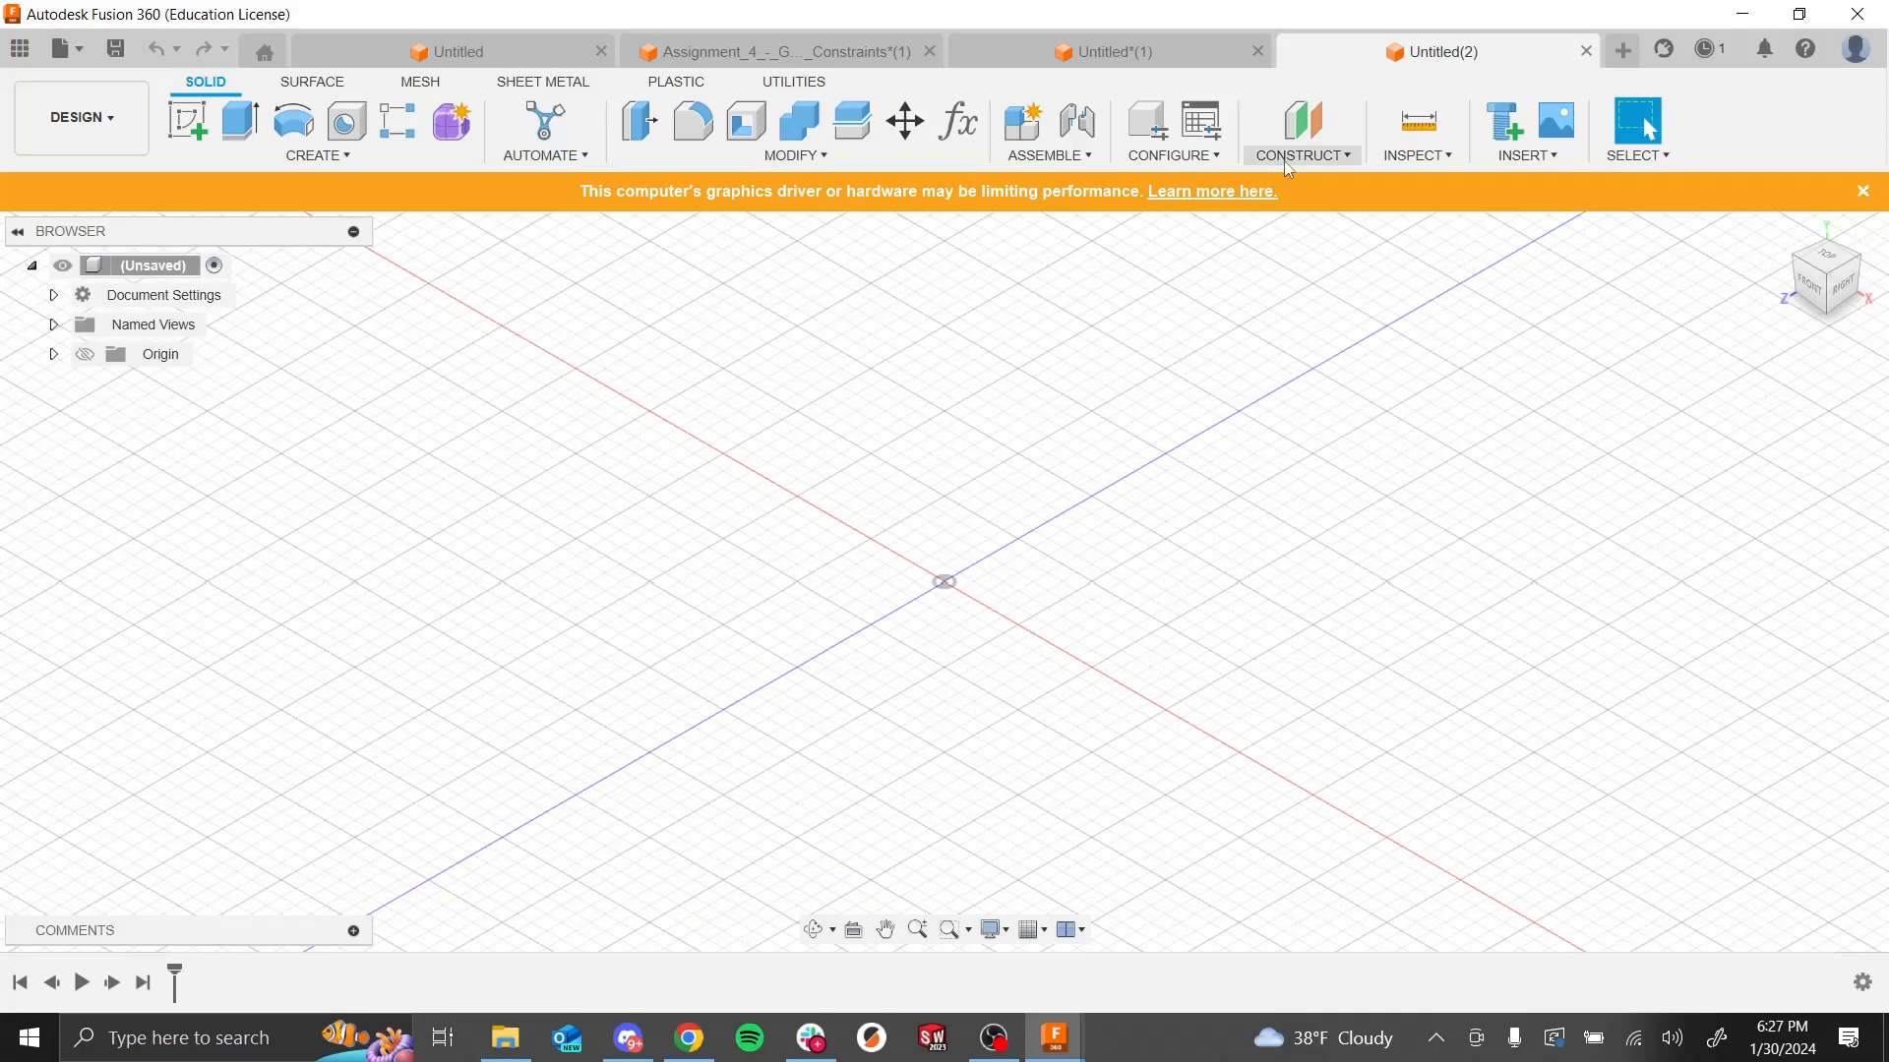
click(1331, 159)
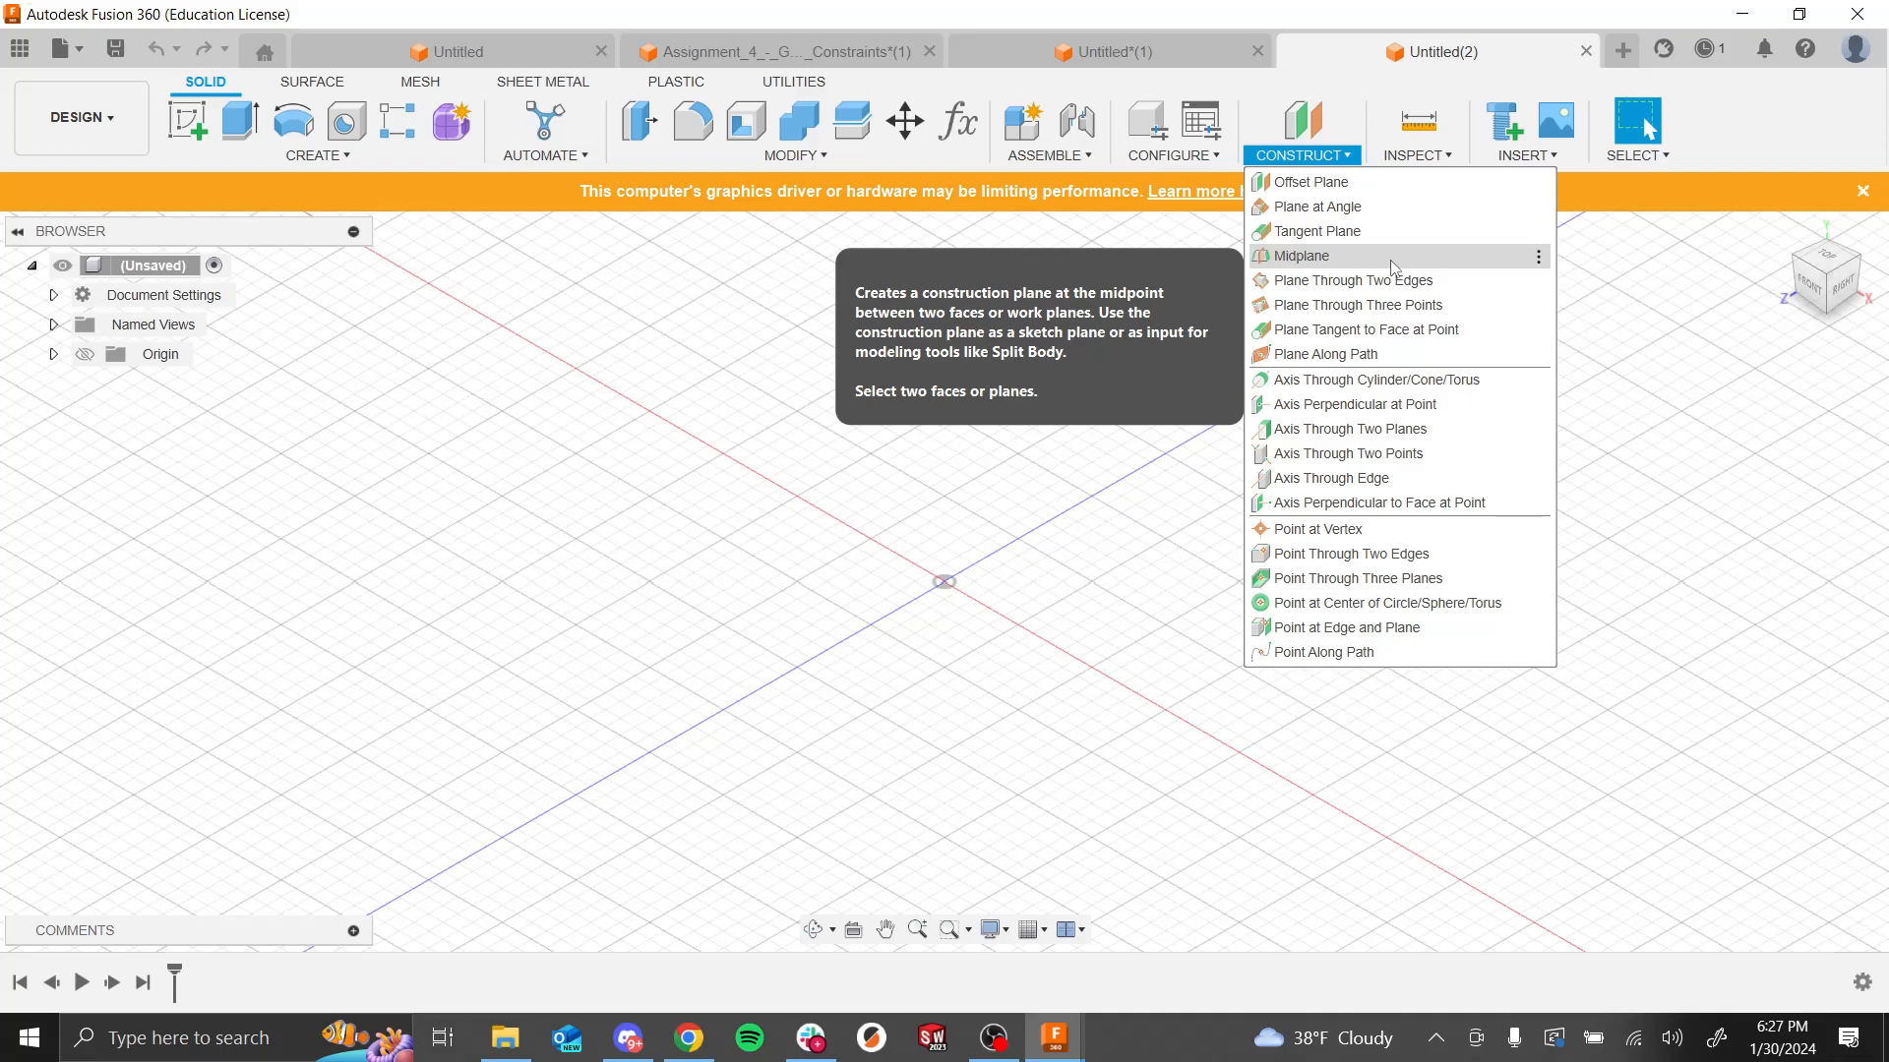
click(1441, 190)
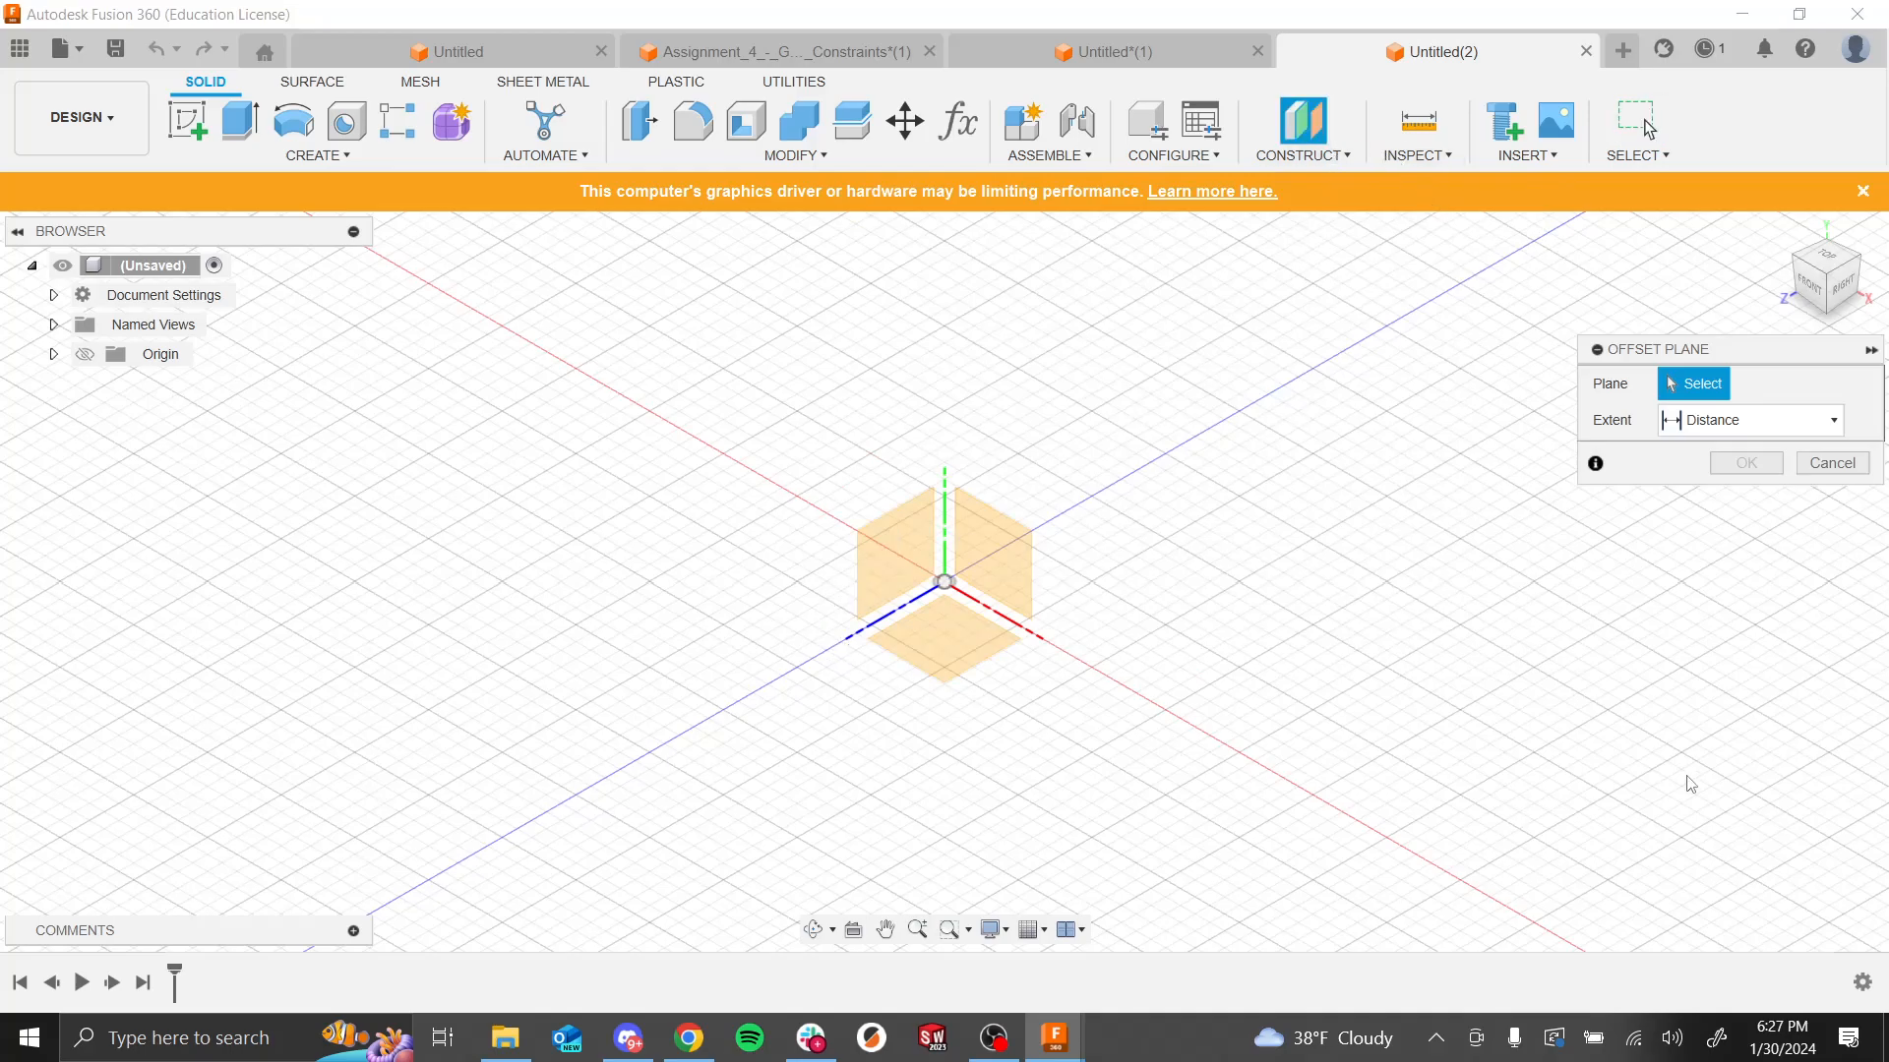
click(966, 651)
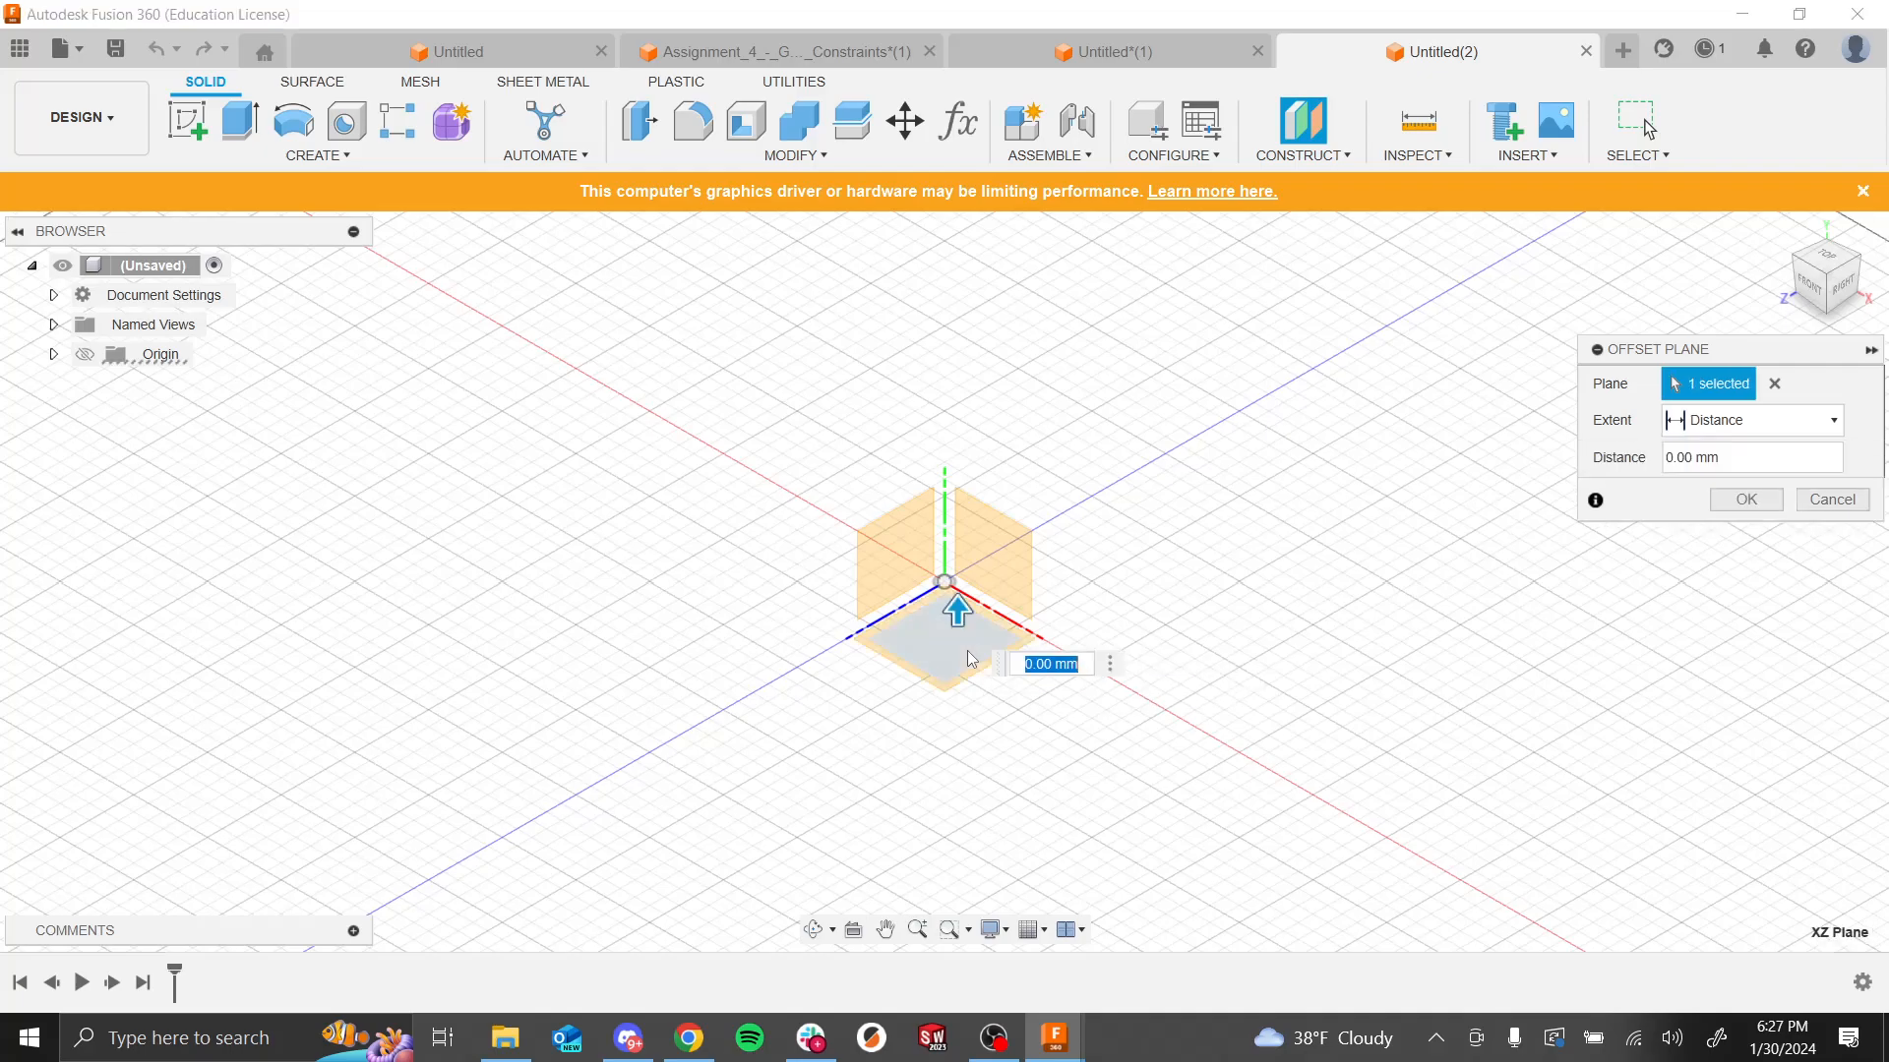
click(1758, 462)
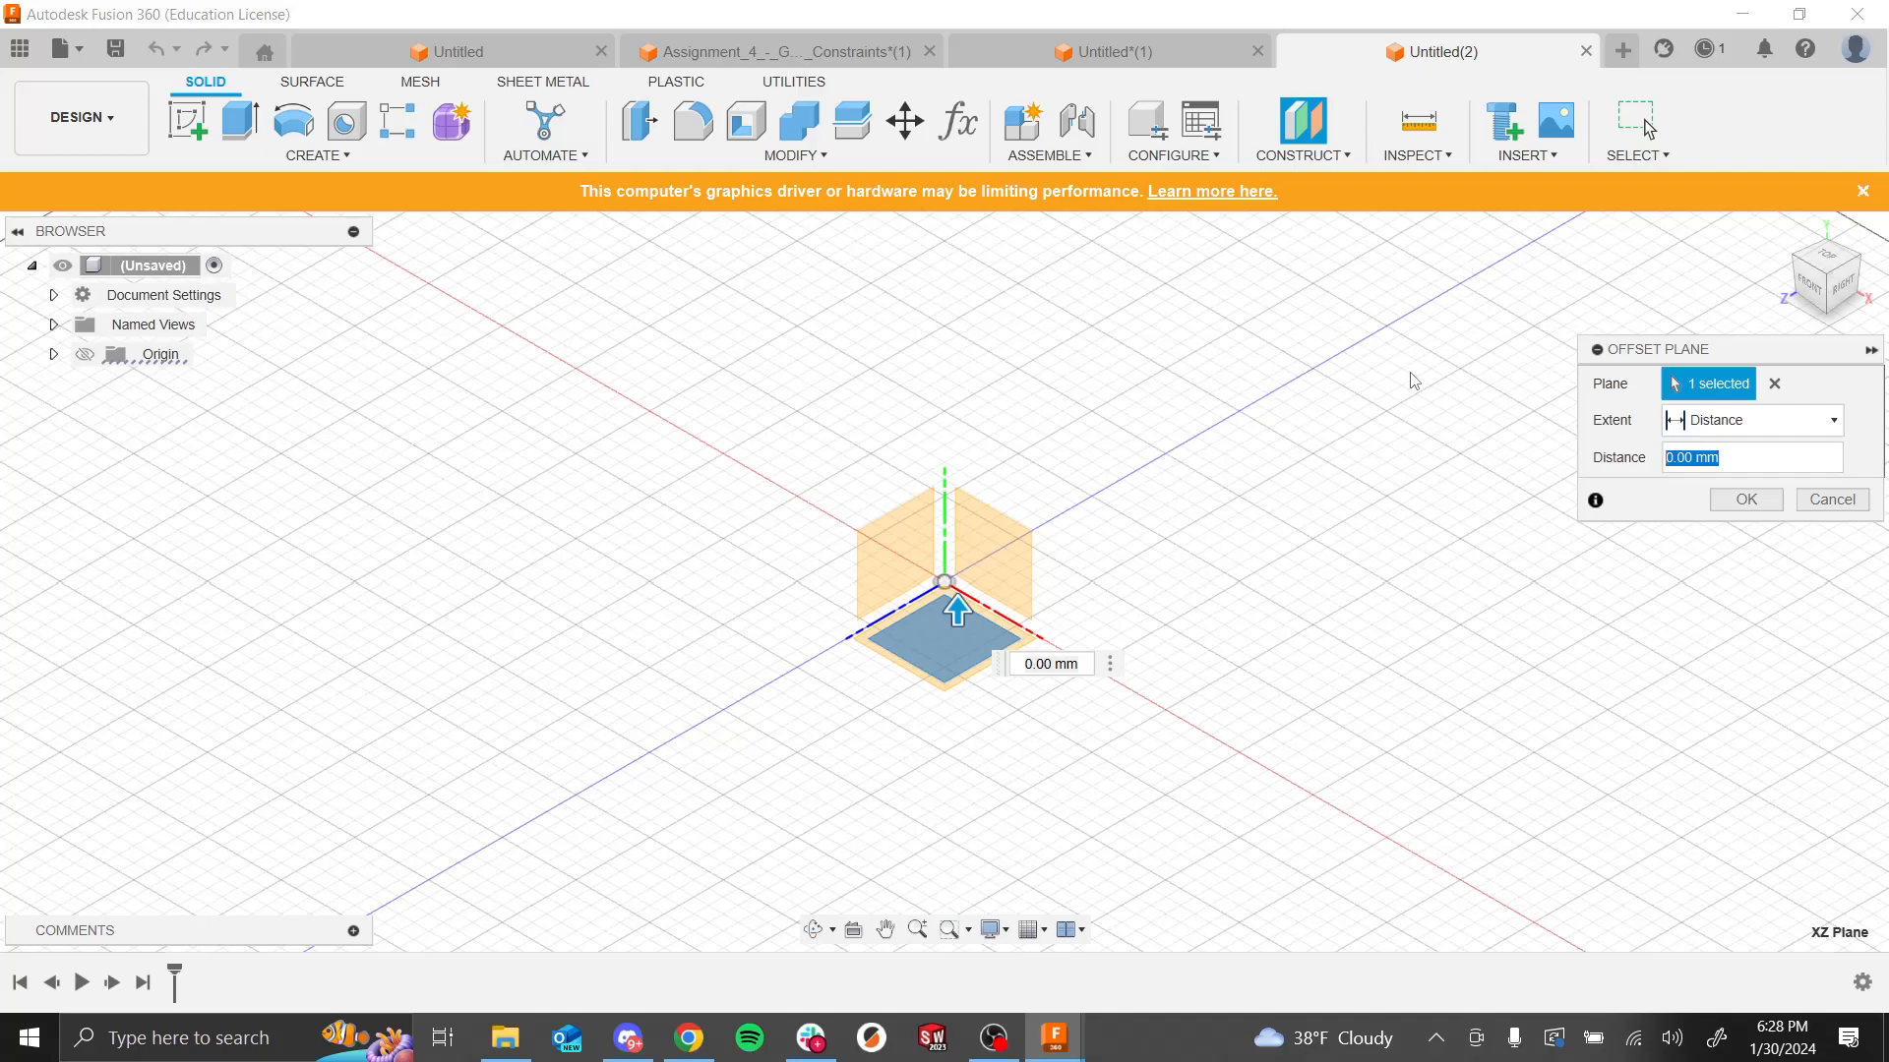
text(30)
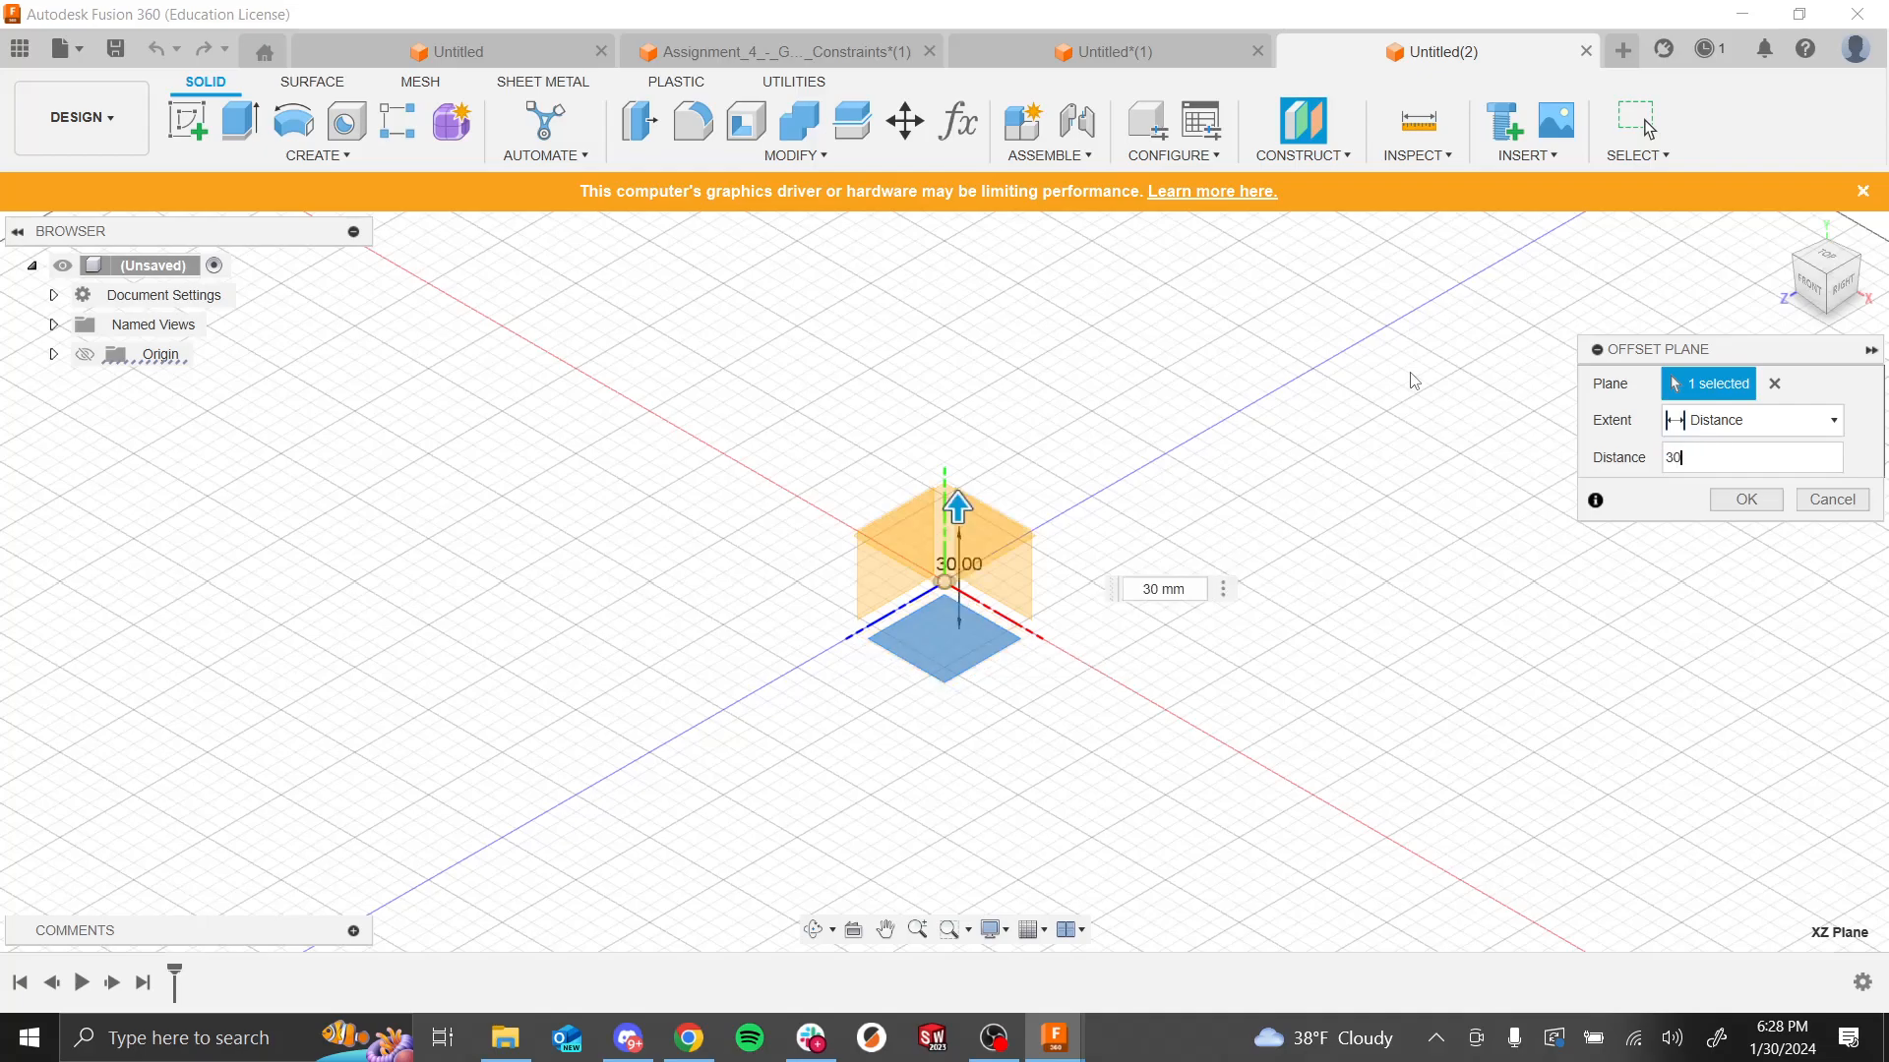
scroll(972, 573, up, 4)
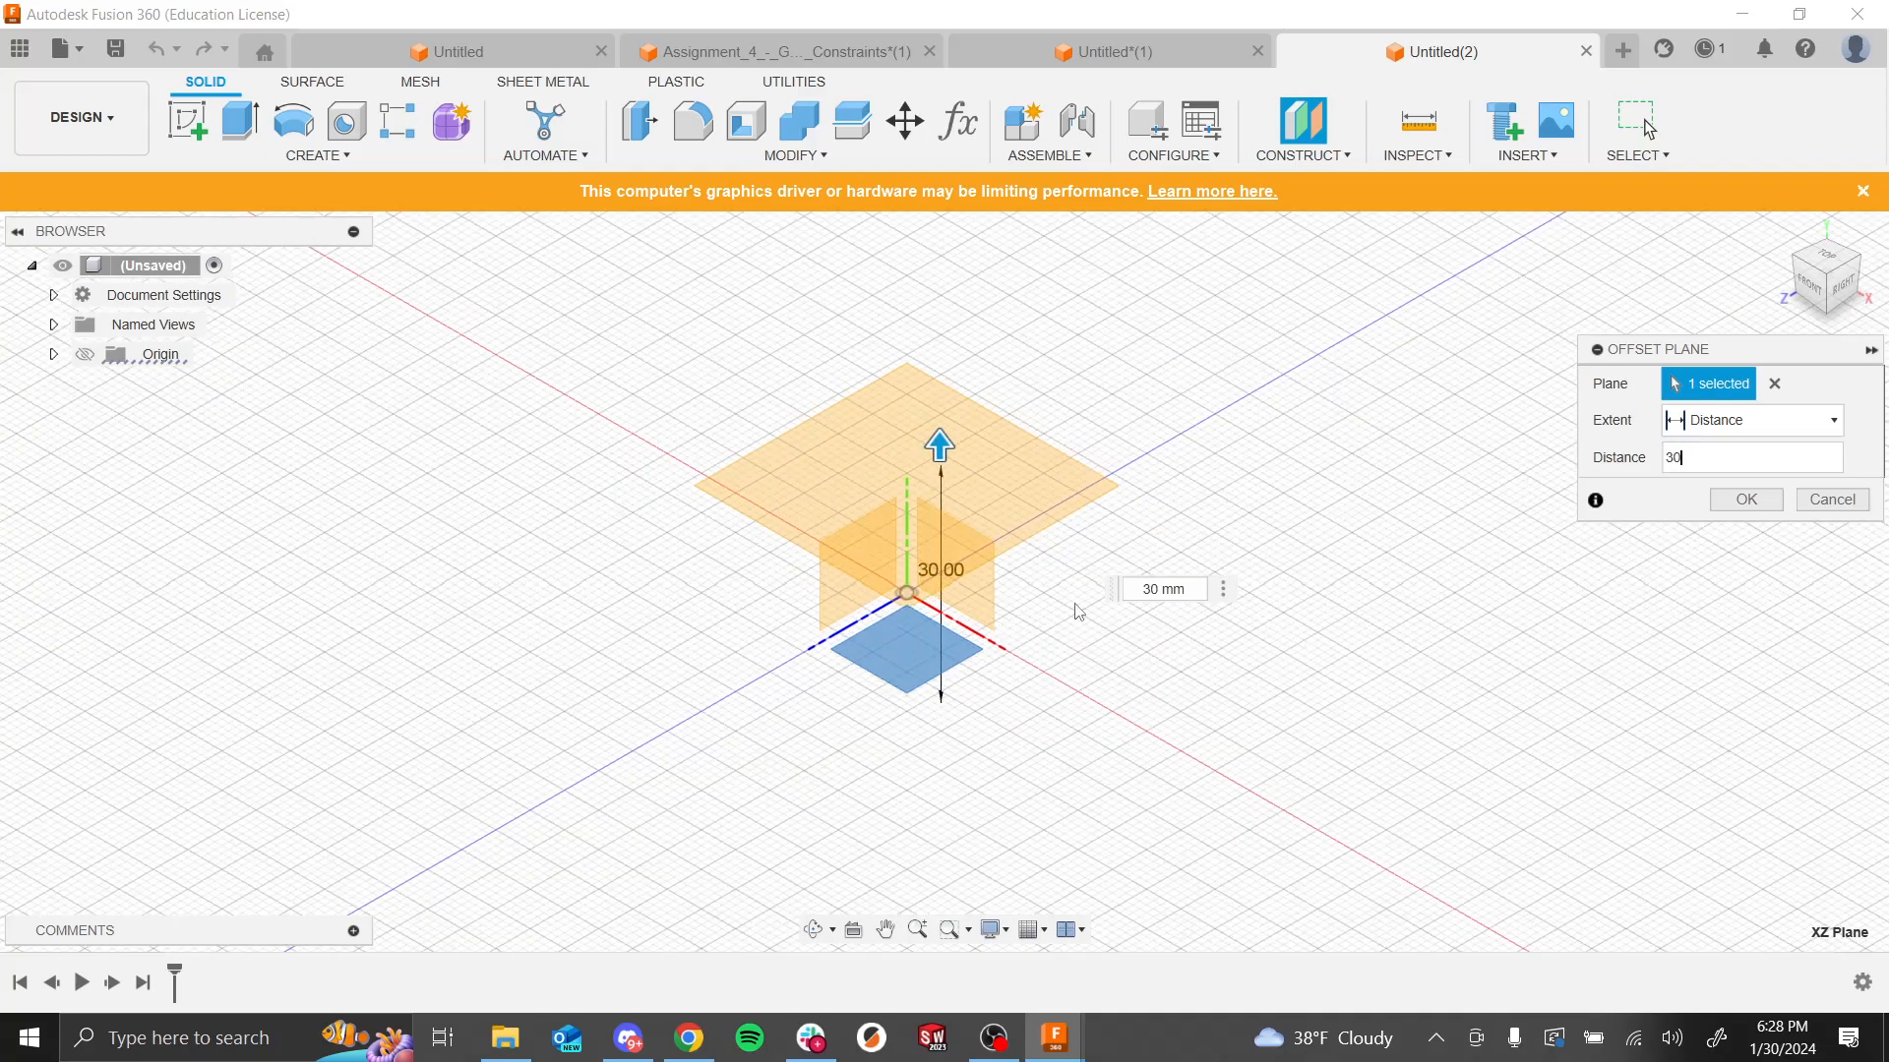
click(1732, 507)
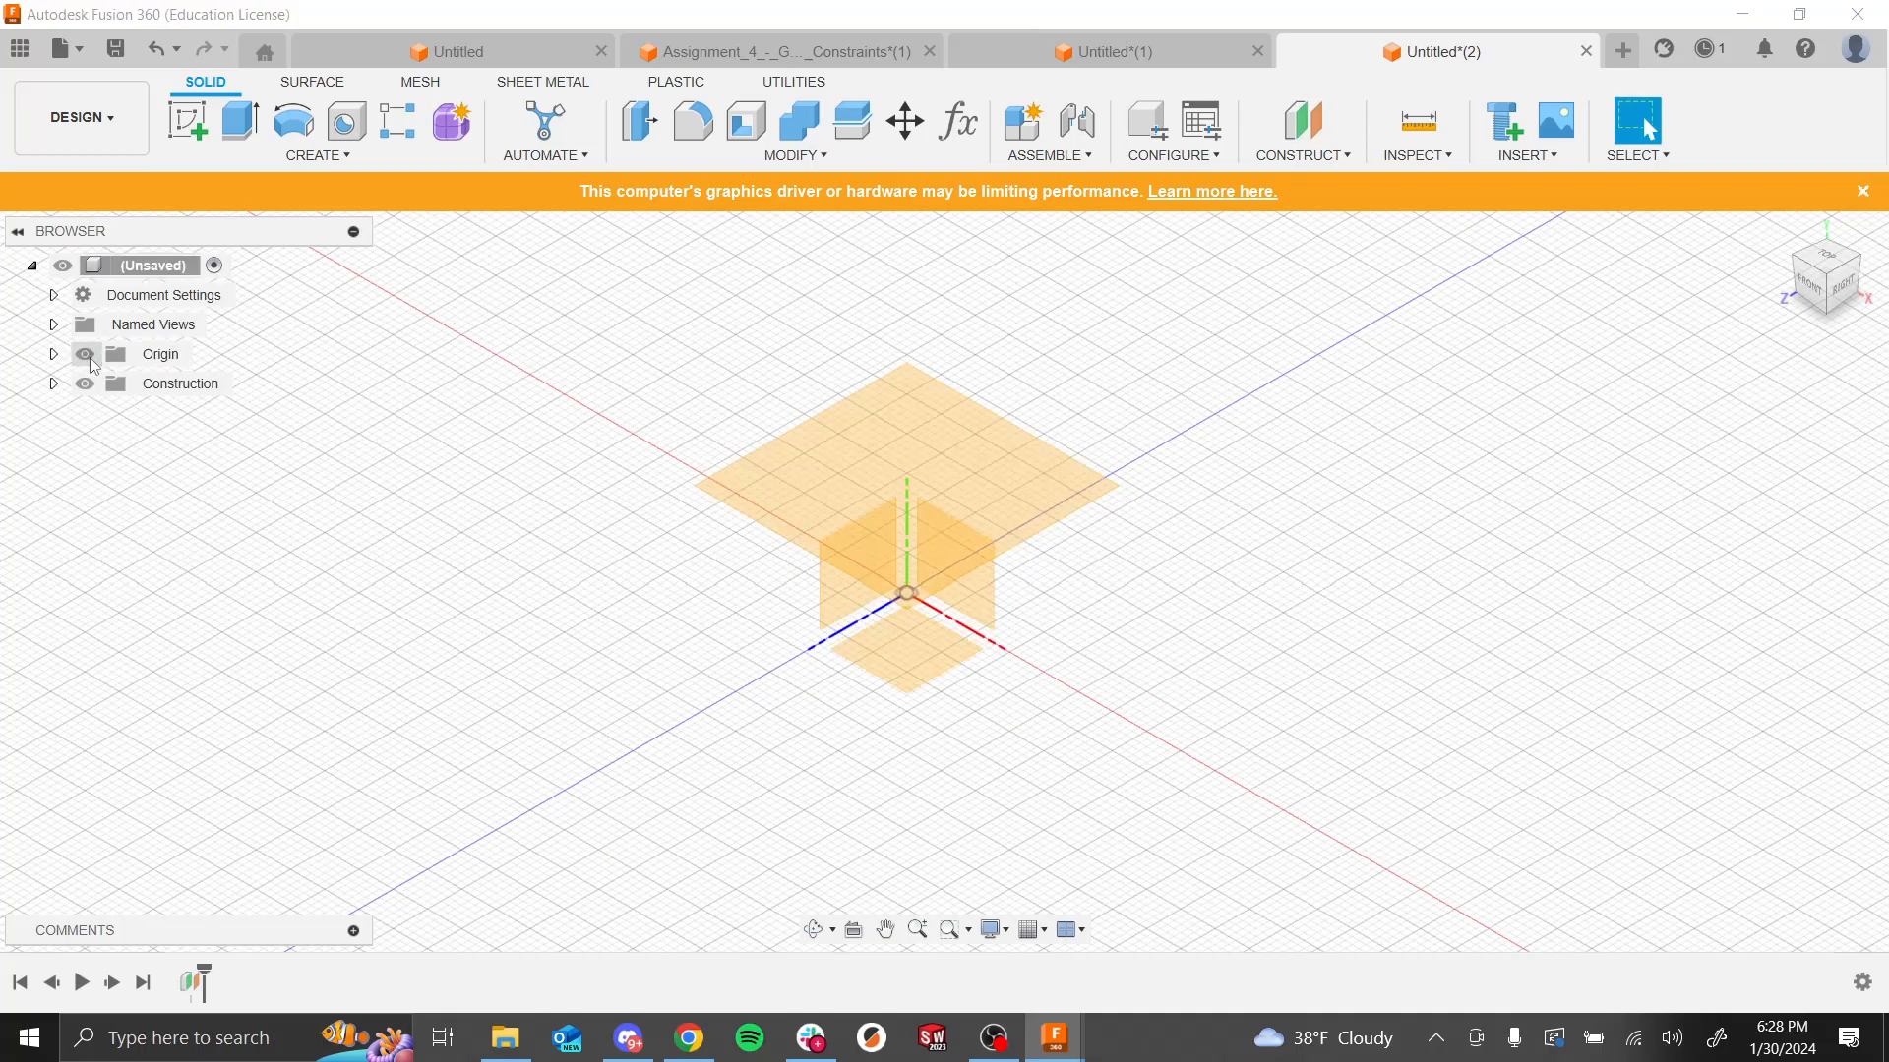
Step: Turn the visibility of the origin planes and axes back on
mouse_move(1331, 927)
shift+middle_down()
mouse_move(1323, 854)
mouse_move(1308, 872)
mouse_move(1299, 846)
mouse_move(1324, 868)
mouse_move(1327, 851)
mouse_move(1330, 896)
shift+middle_up()
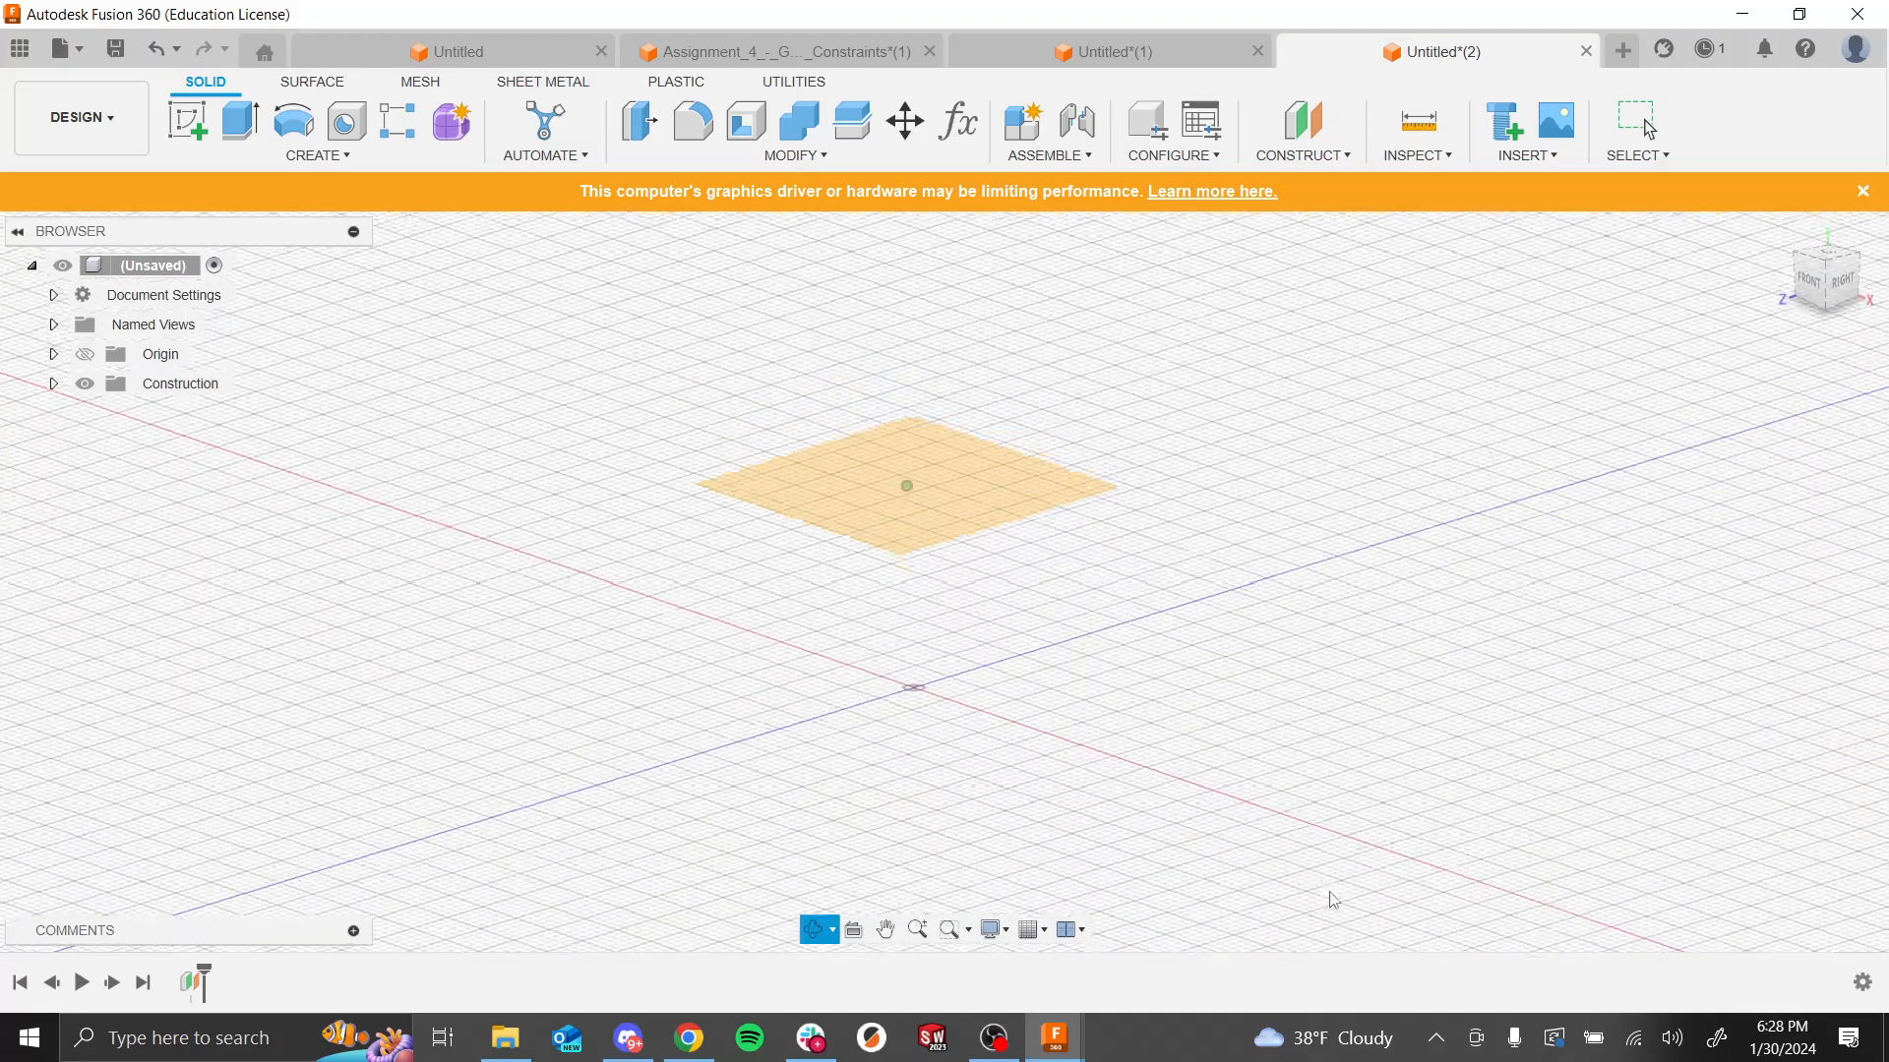
scroll(1328, 896, up, 1)
click(84, 354)
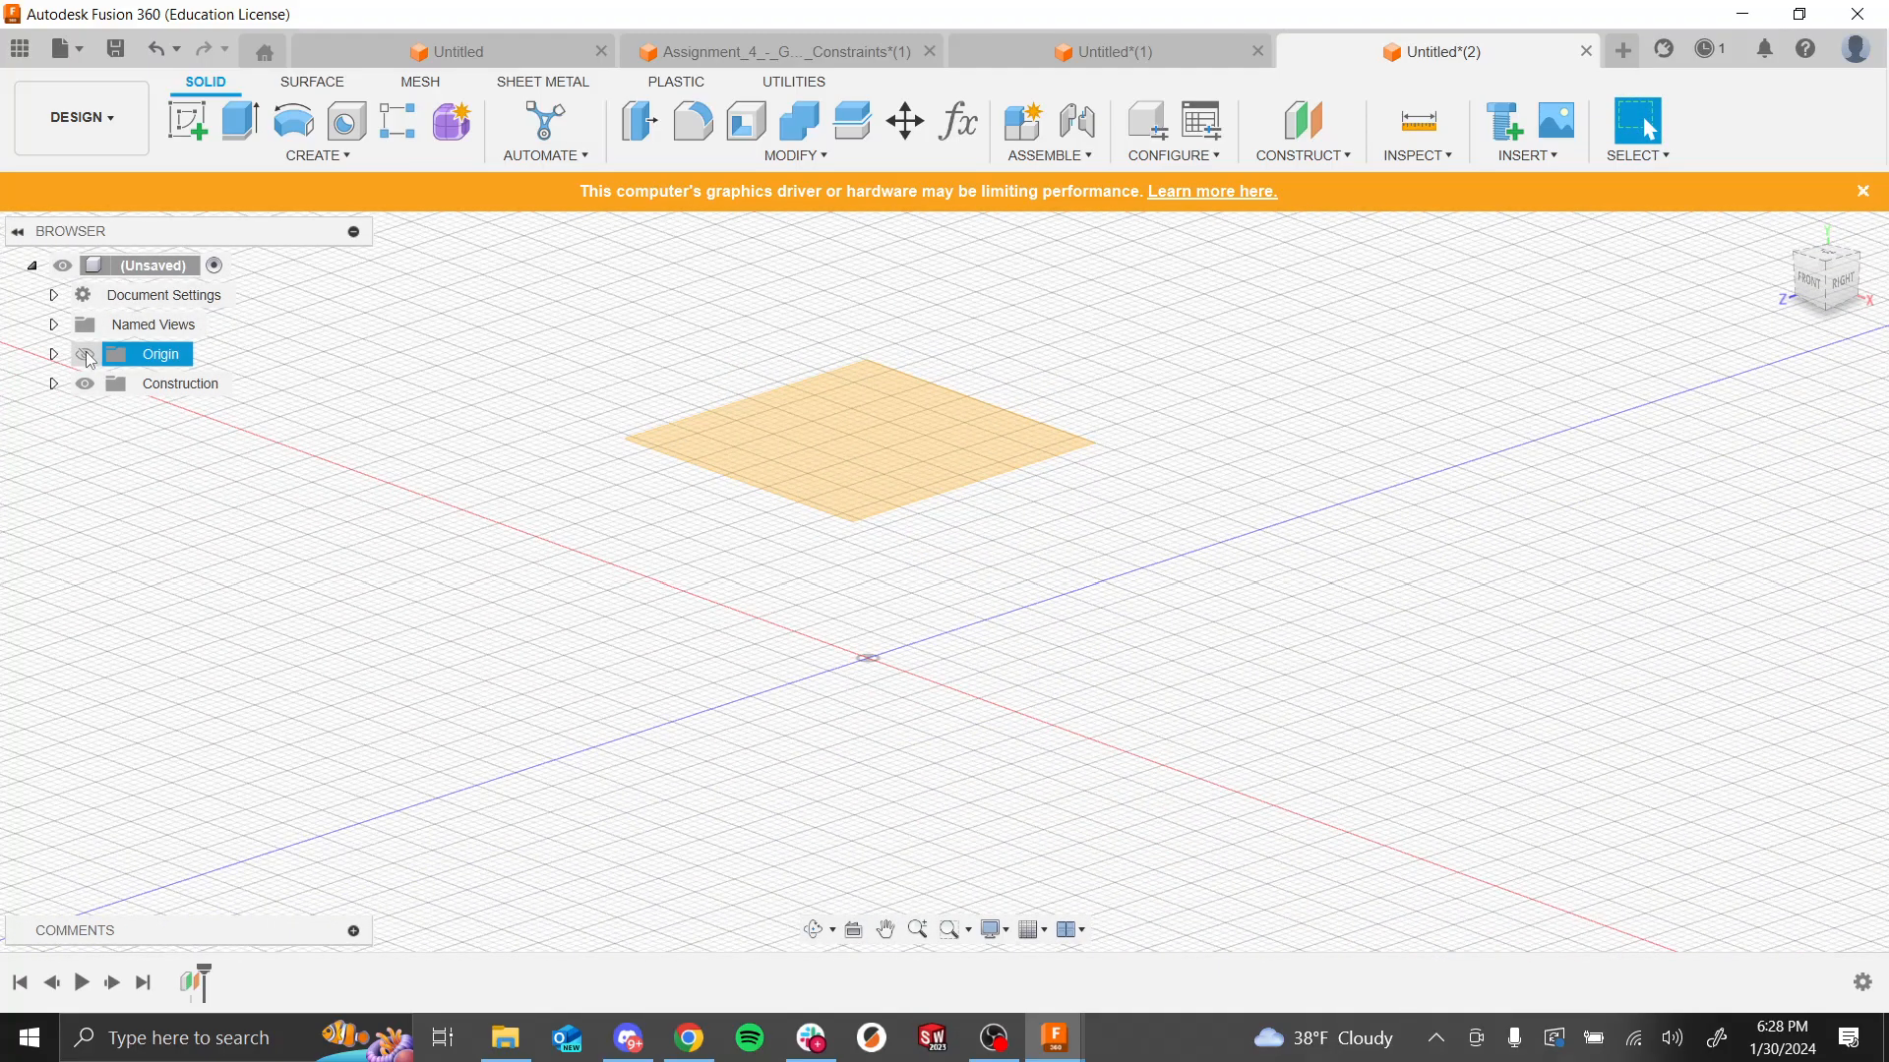
mouse_move(1262, 752)
shift+middle_down()
mouse_move(1241, 706)
mouse_move(1267, 759)
shift+middle_up()
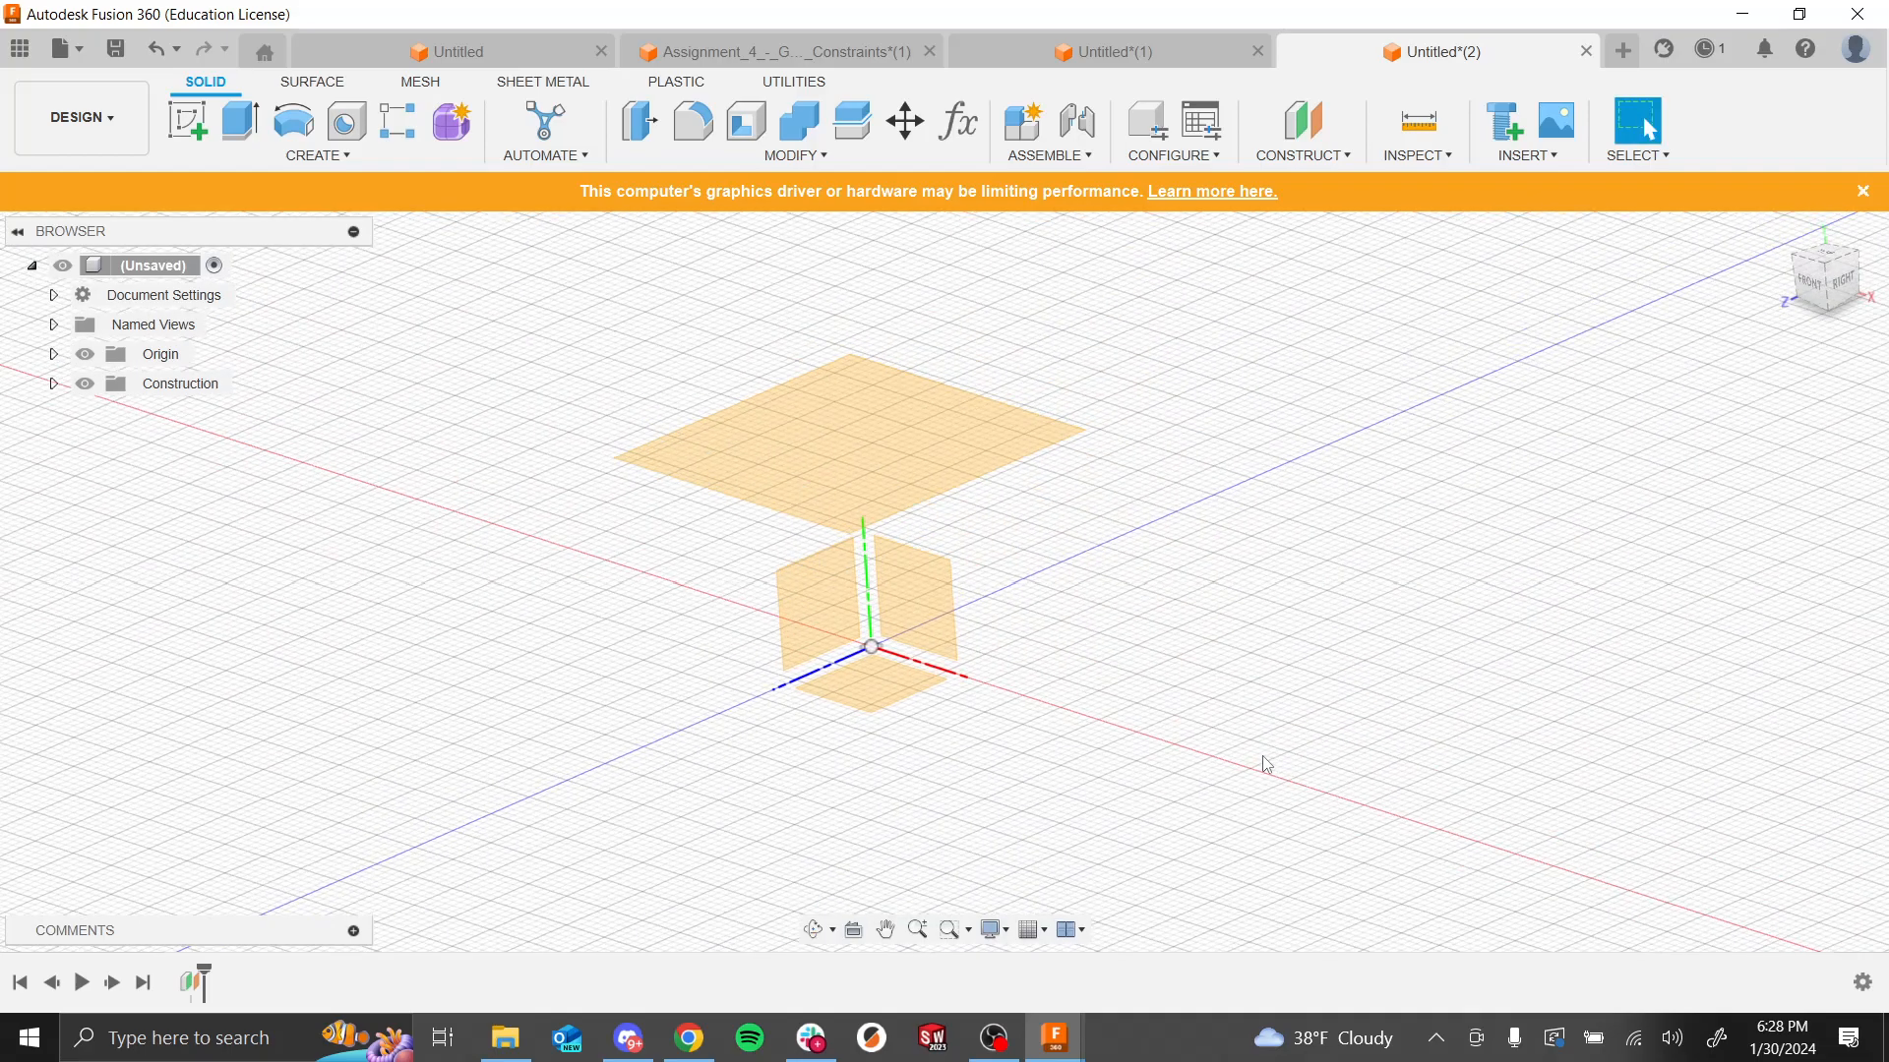
Step: Create a second construction plane offset 15 mm above the first offset plane
click(1300, 157)
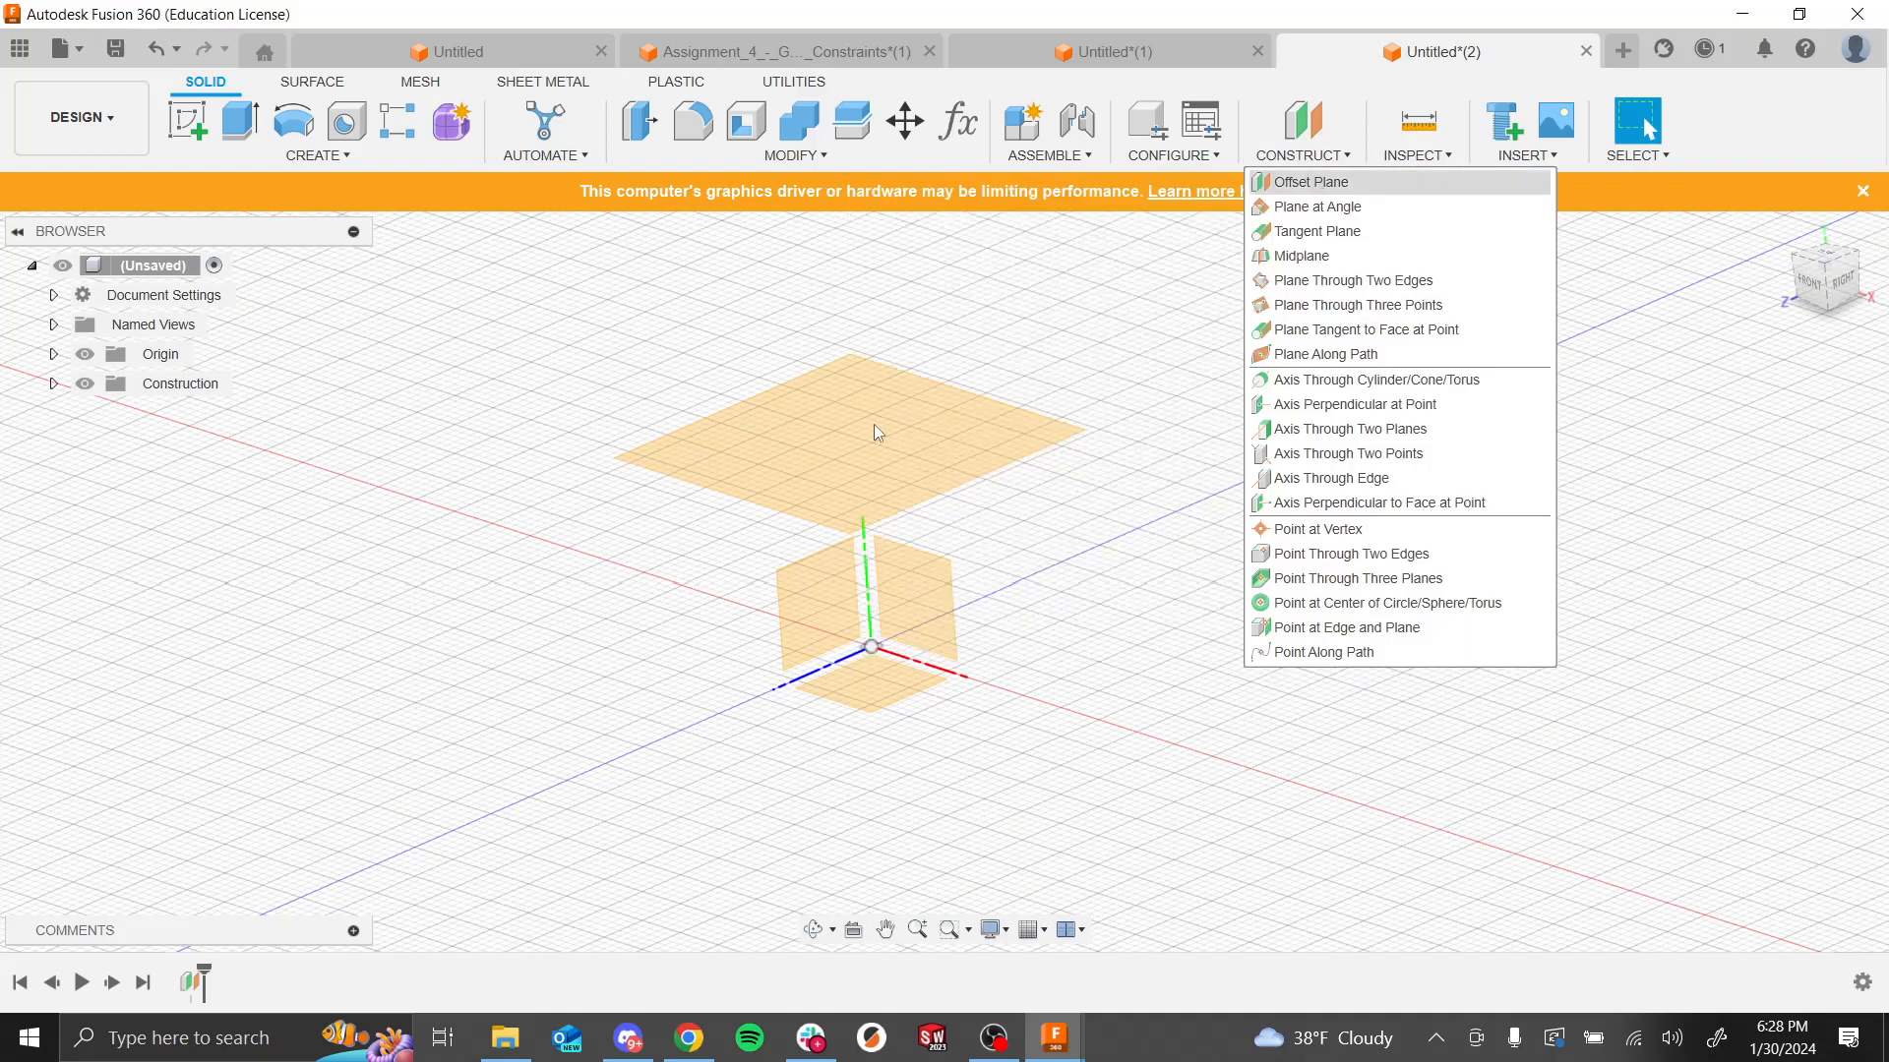
click(1593, 214)
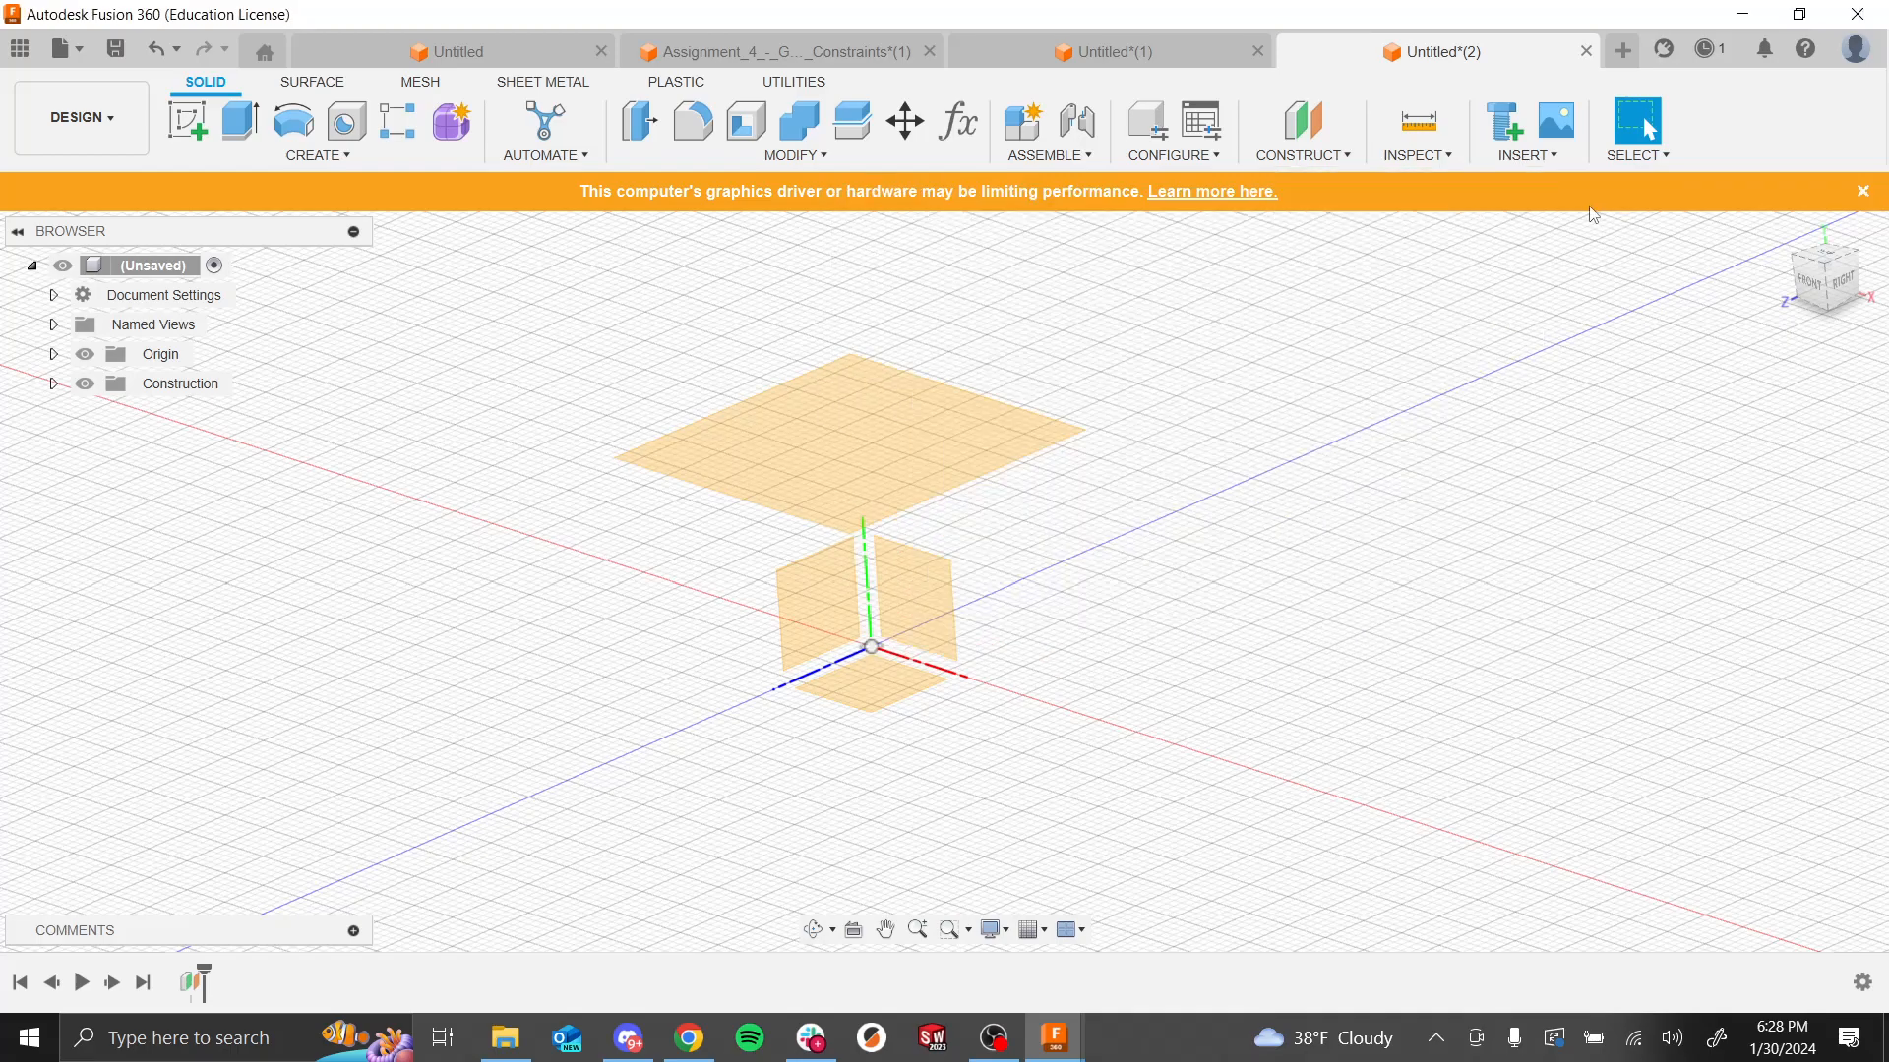
click(1292, 138)
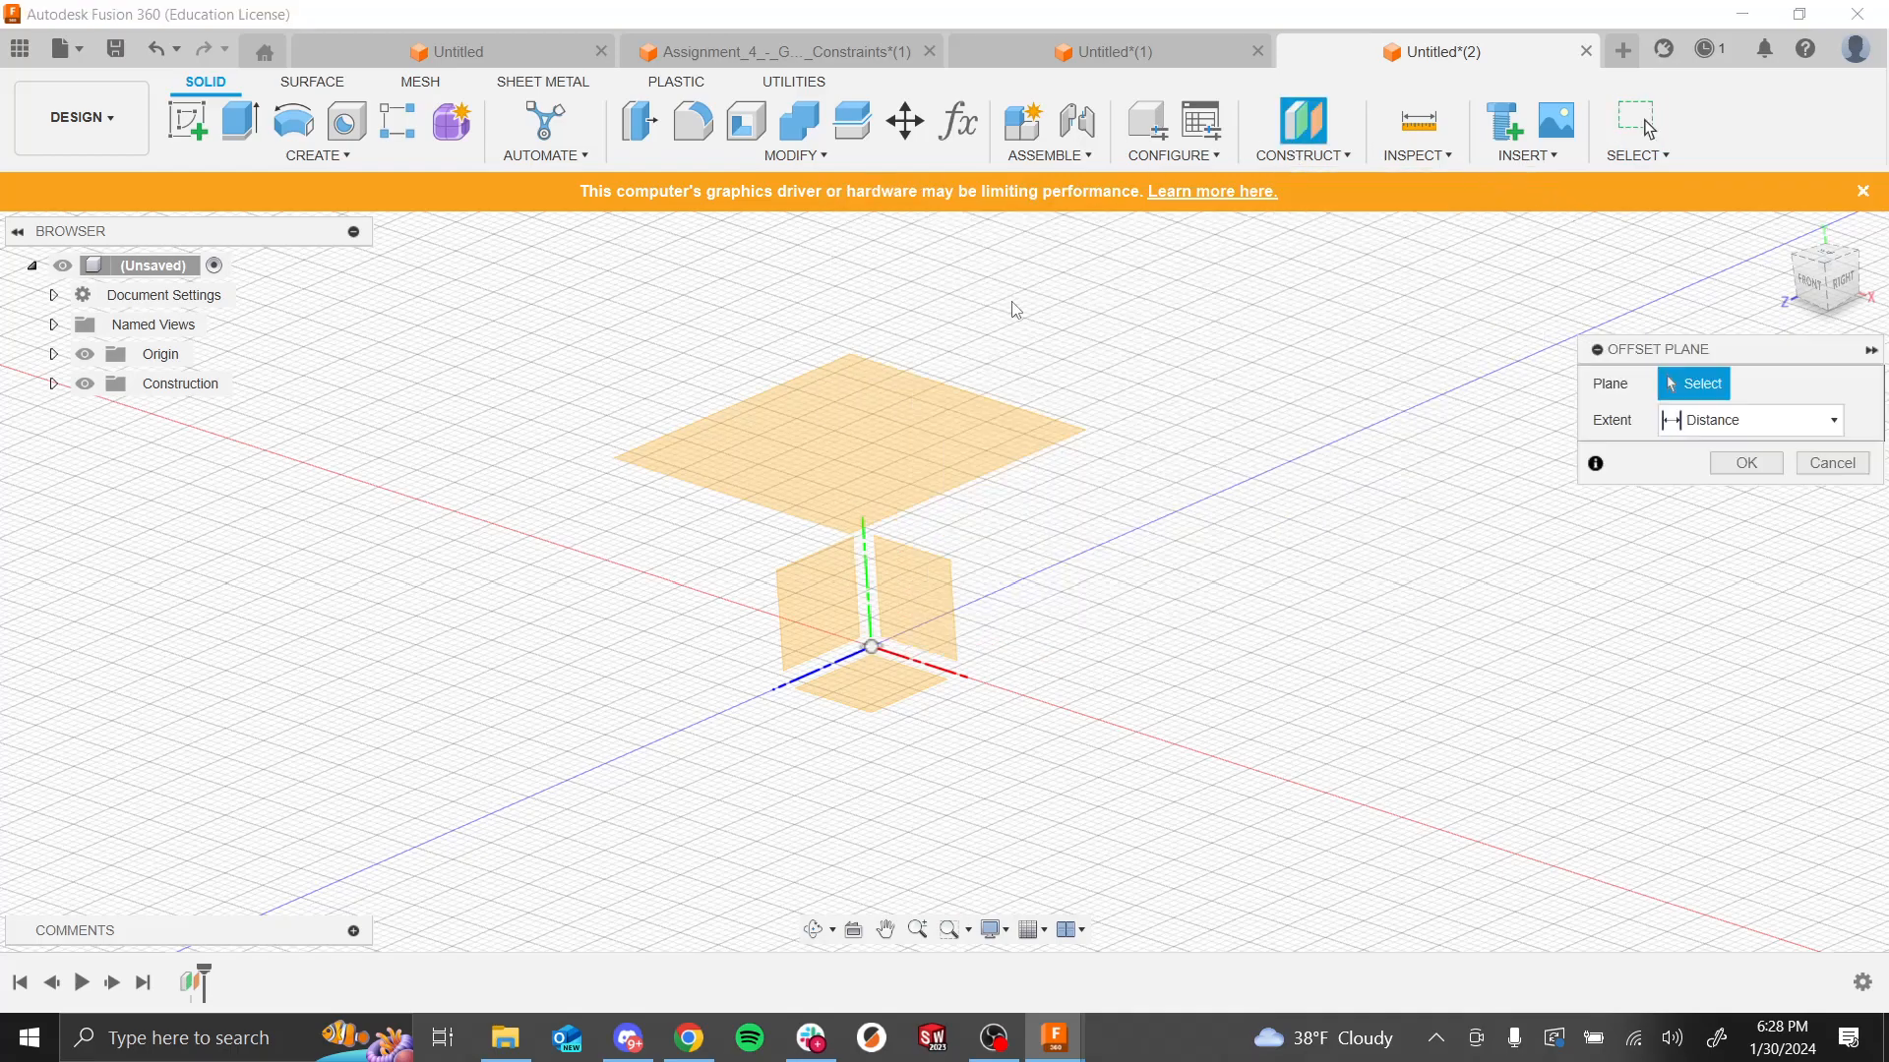
click(885, 433)
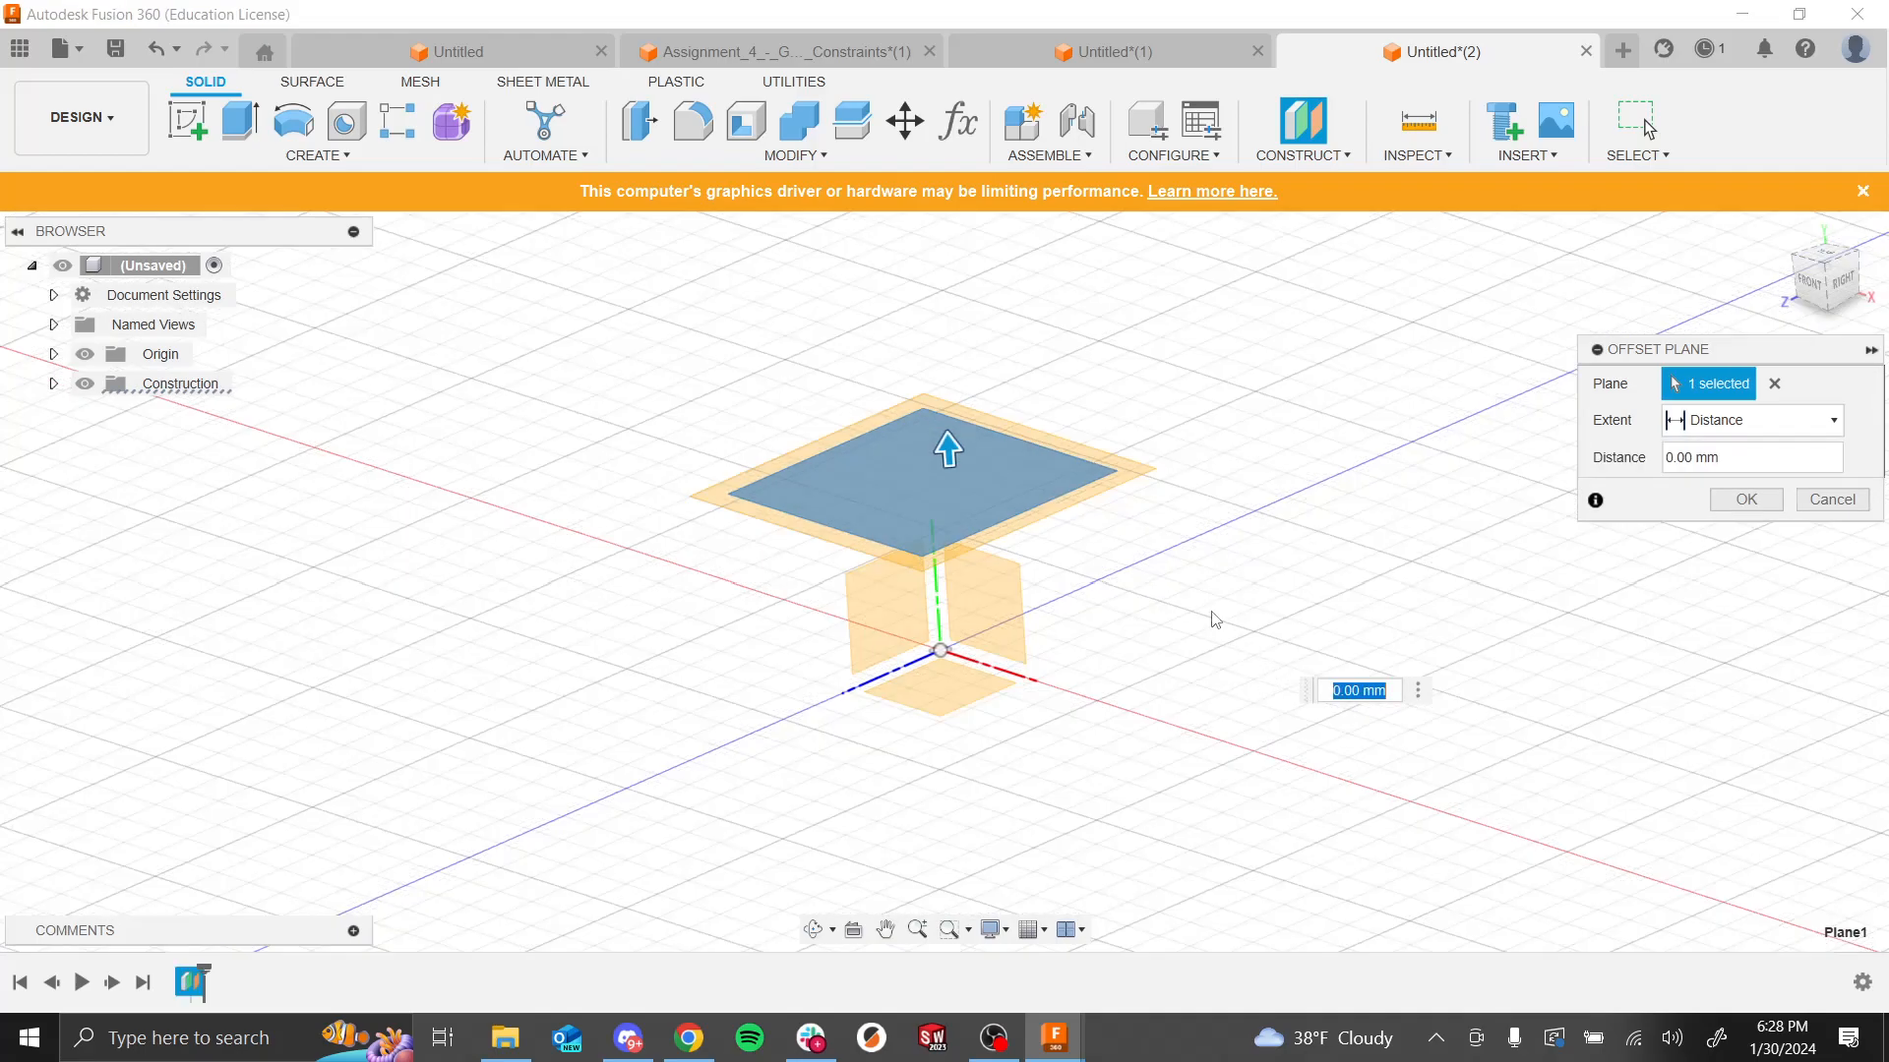
click(1760, 457)
text(15)
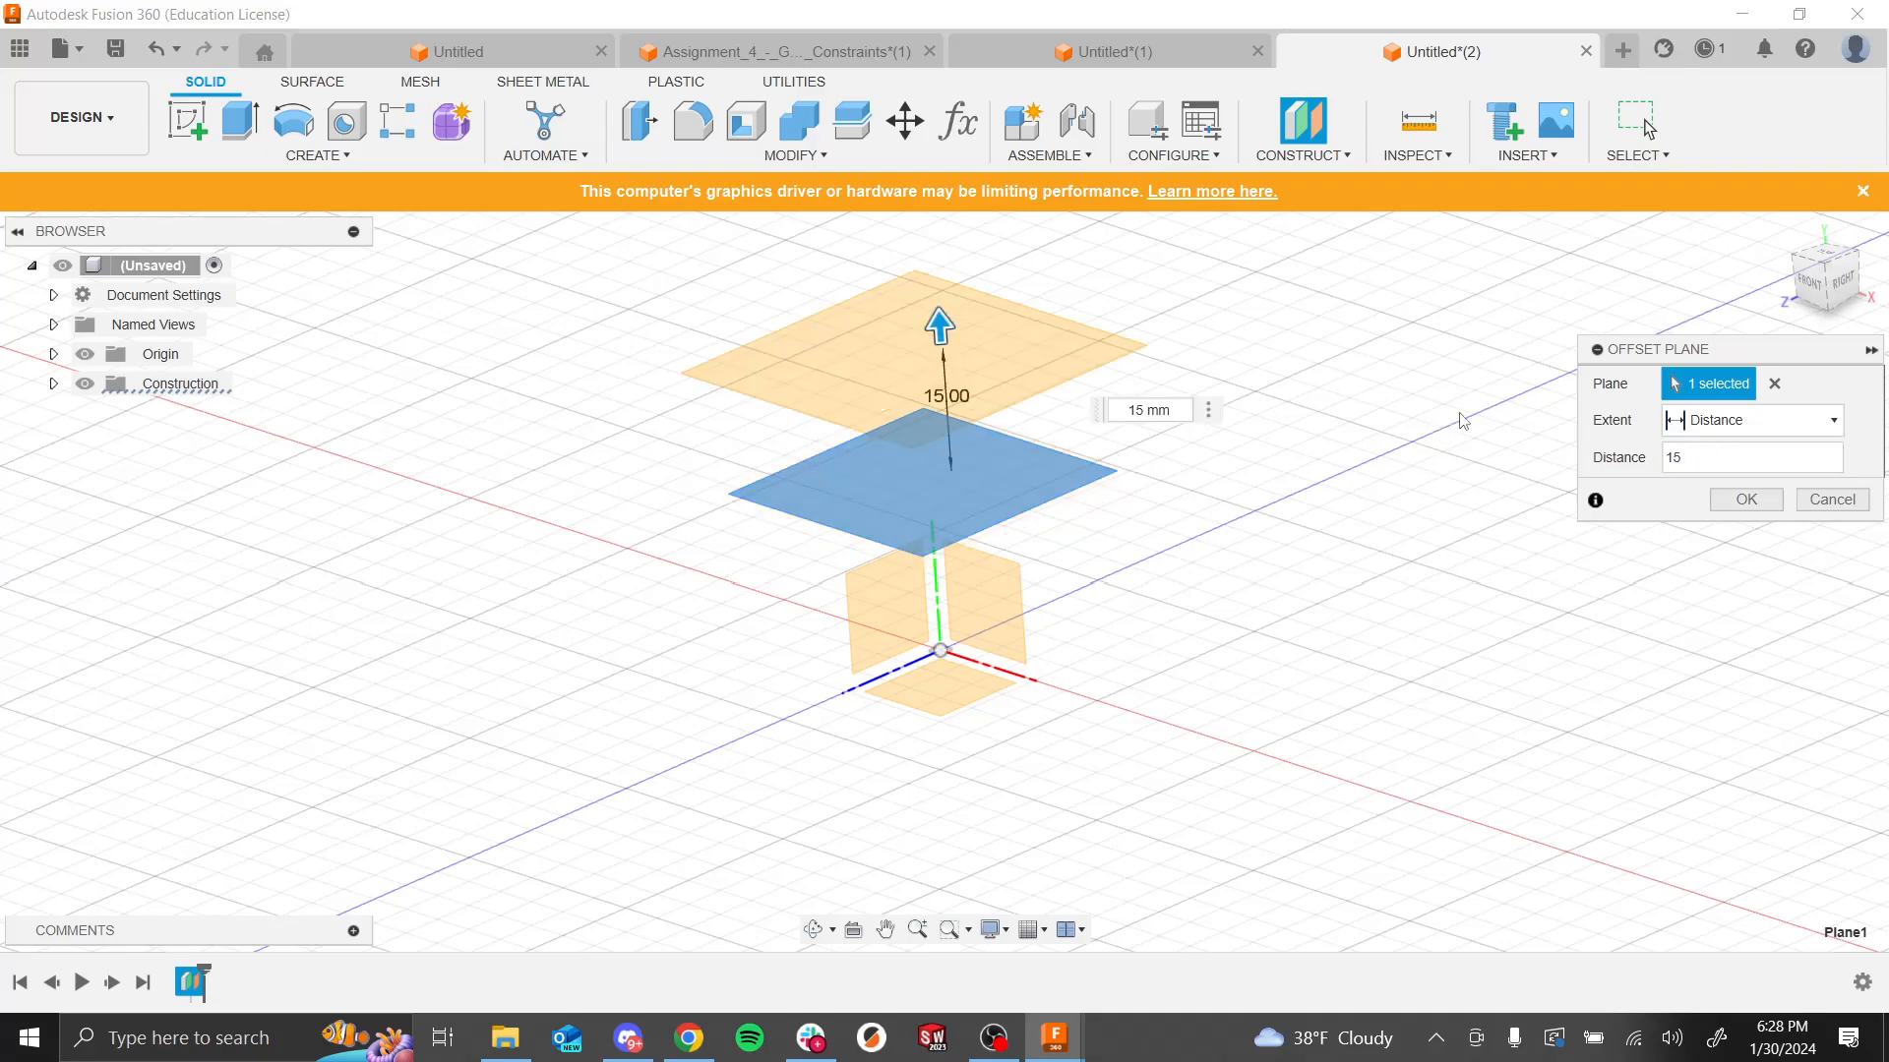
click(1746, 500)
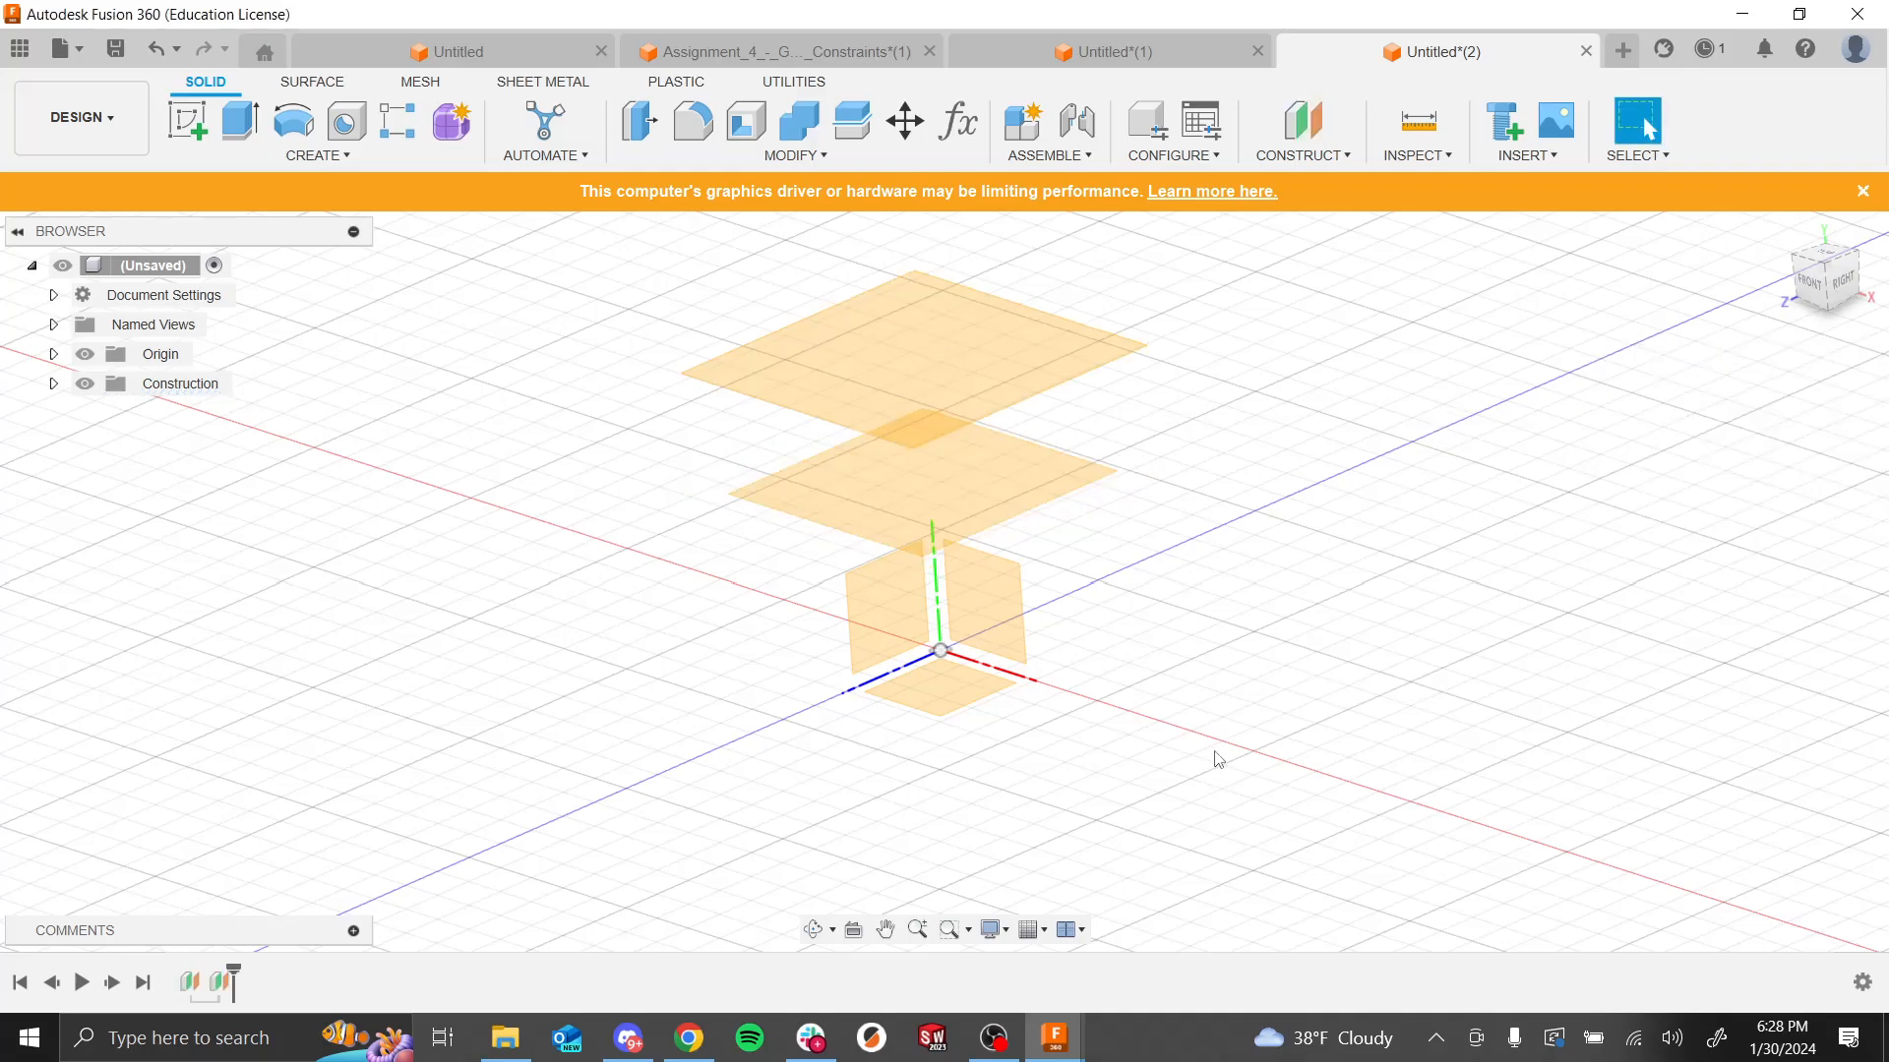
Step: Edit the topmost construction plane so that its offset distance is 20 mm
mouse_move(1218, 759)
shift+middle_down()
mouse_move(1147, 699)
mouse_move(1194, 750)
shift+middle_up()
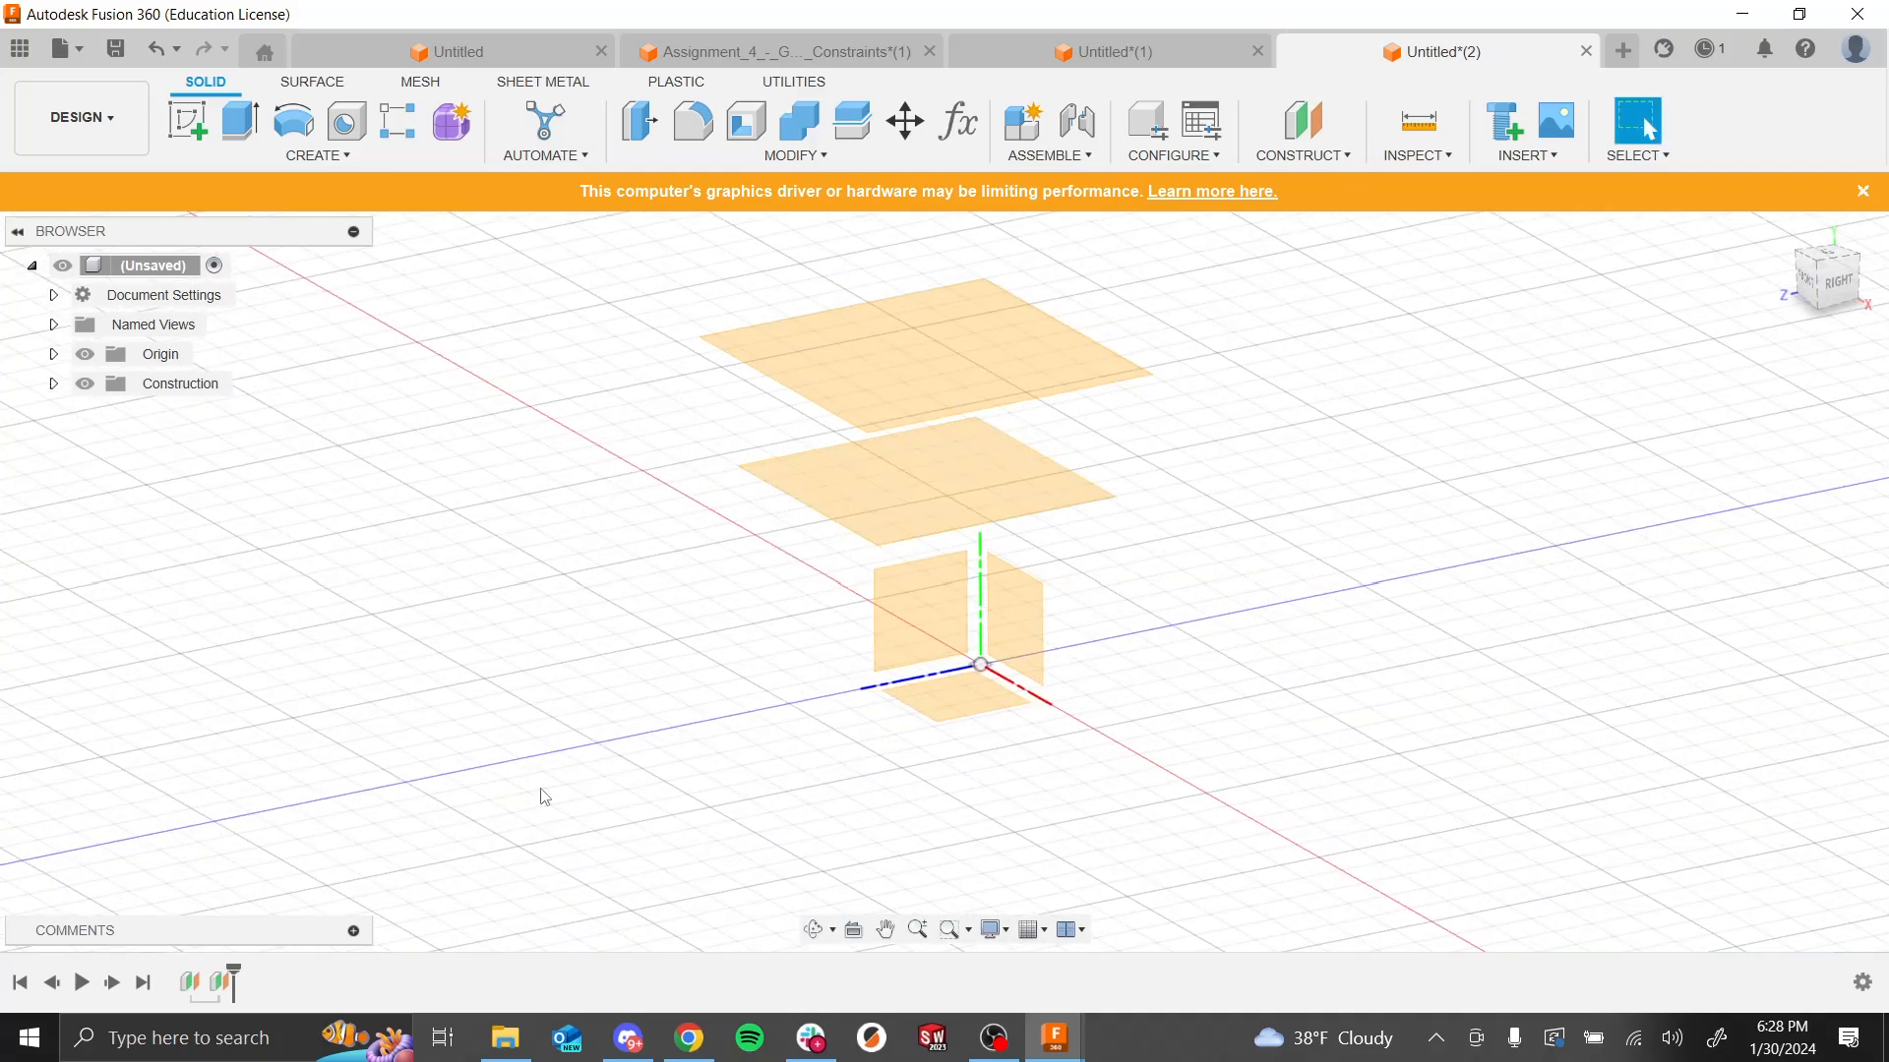
right_click(219, 987)
click(275, 754)
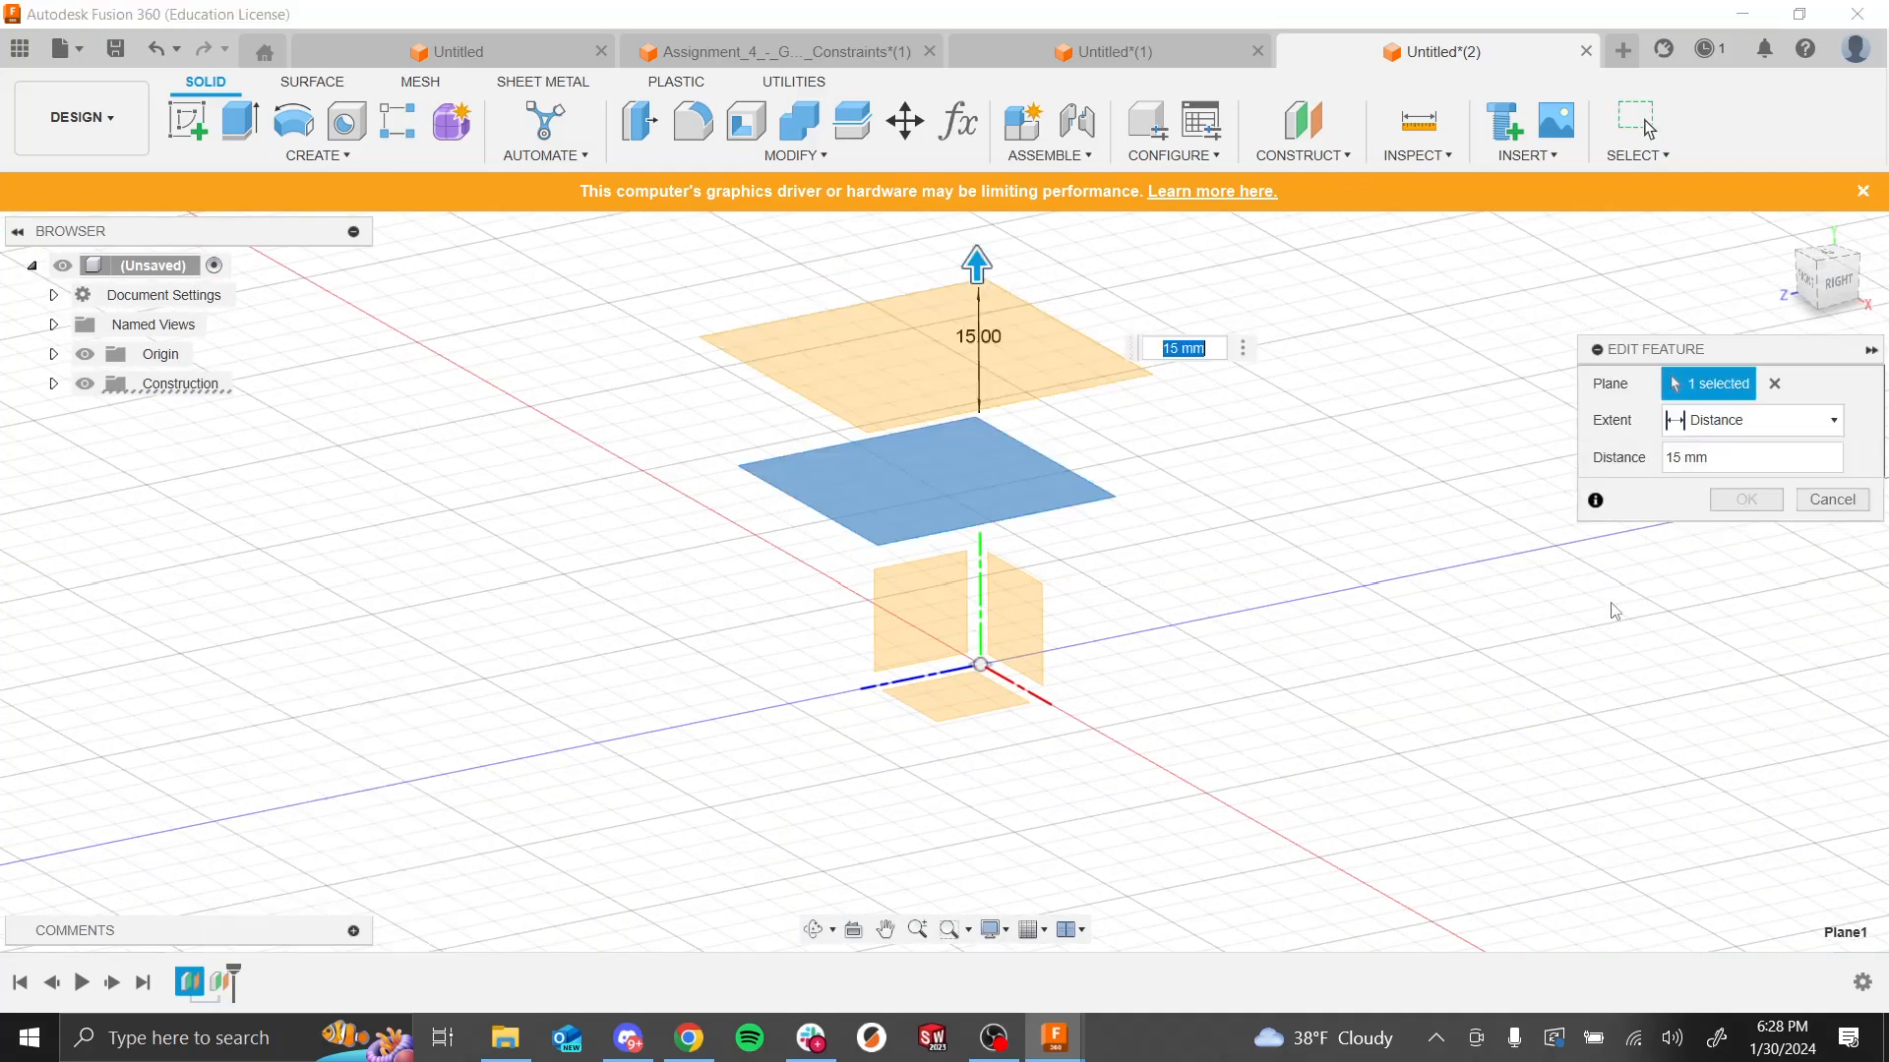
text(20)
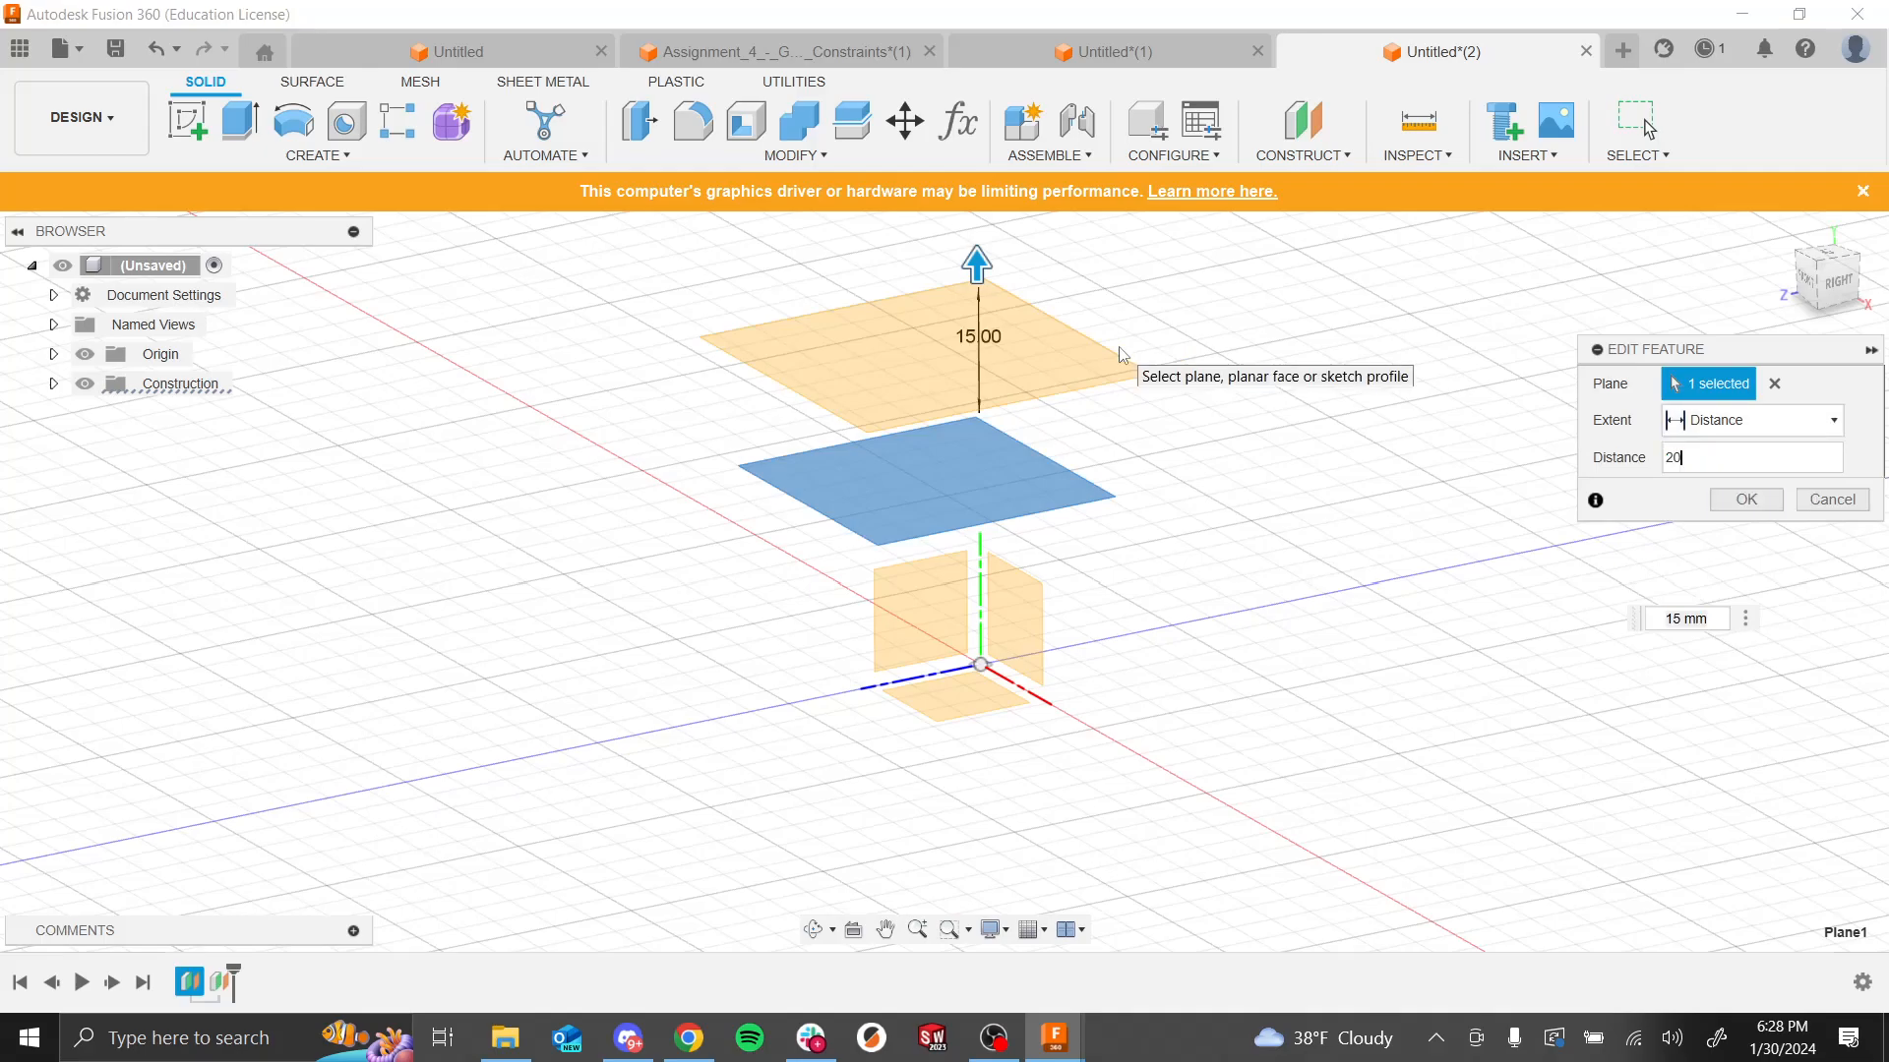
click(1745, 500)
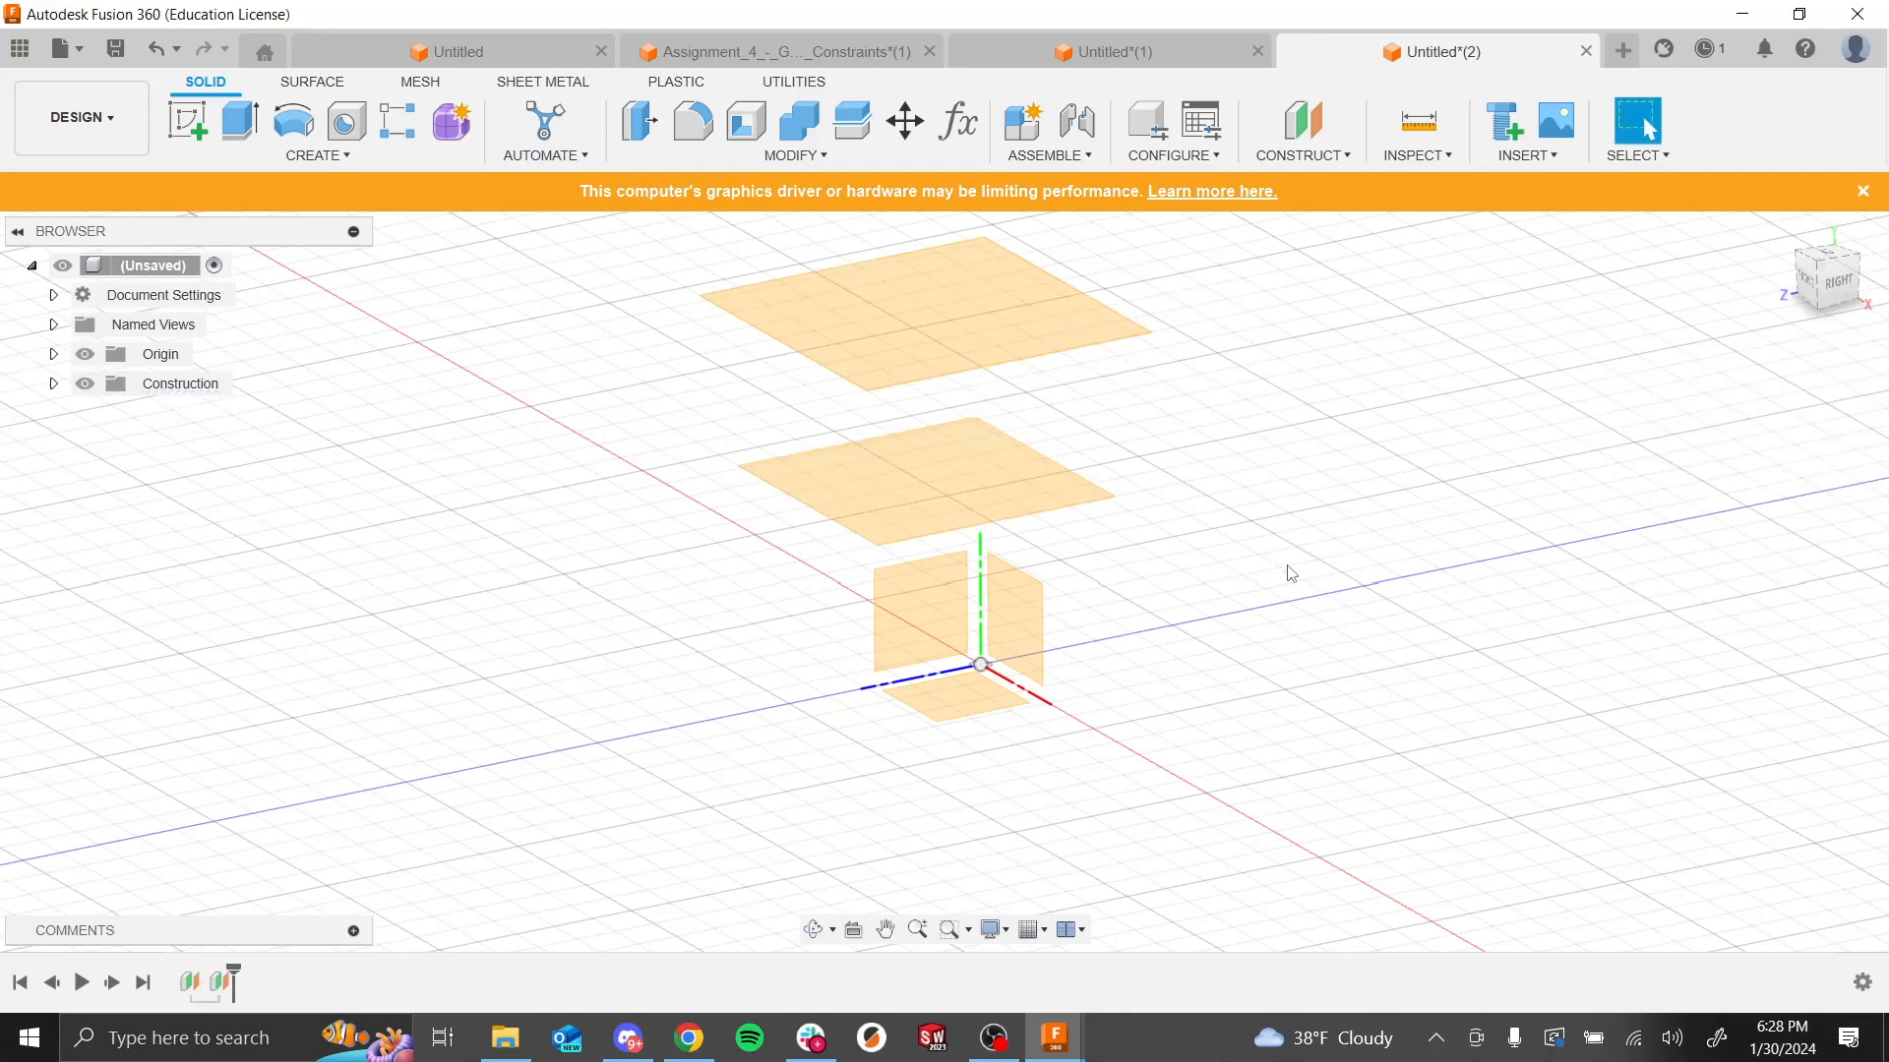
Step: Create a midplane between the XZ origin plane and the first offset plane above it
shift+middle_drag(1286, 569, 1348, 654)
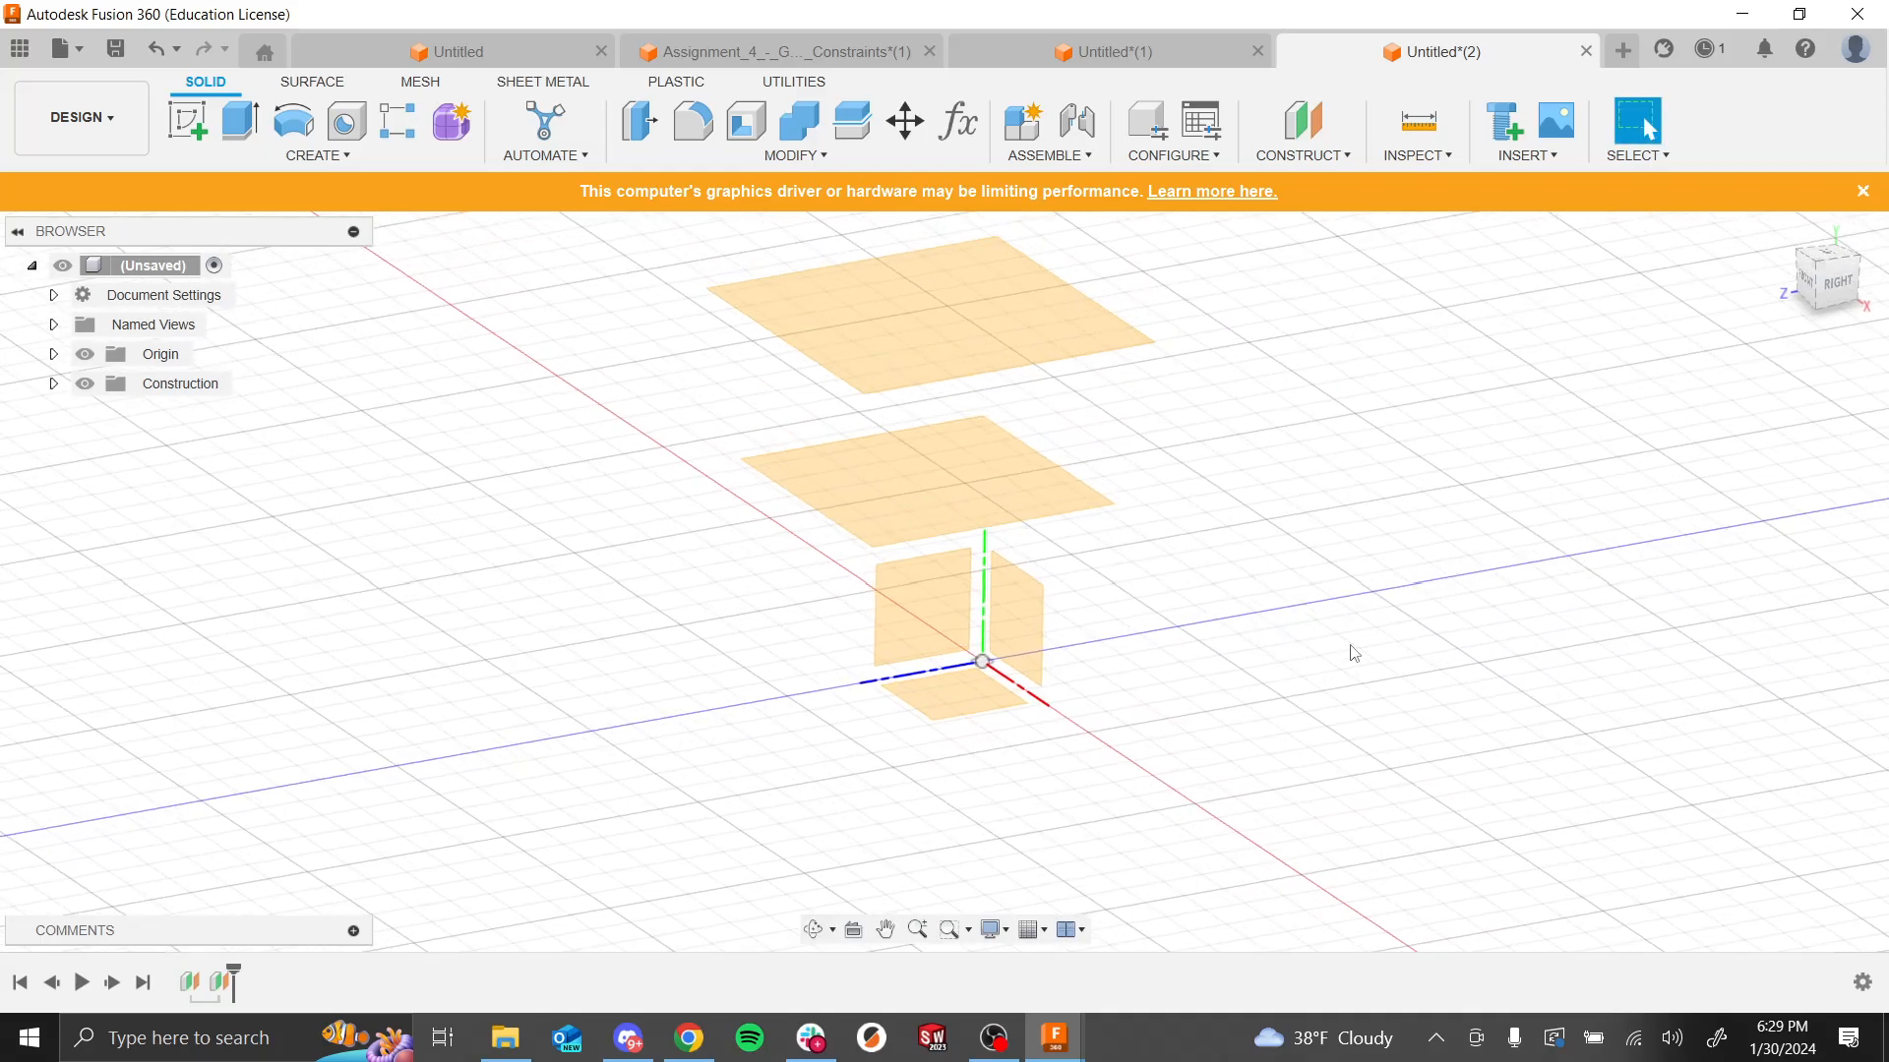
click(1307, 158)
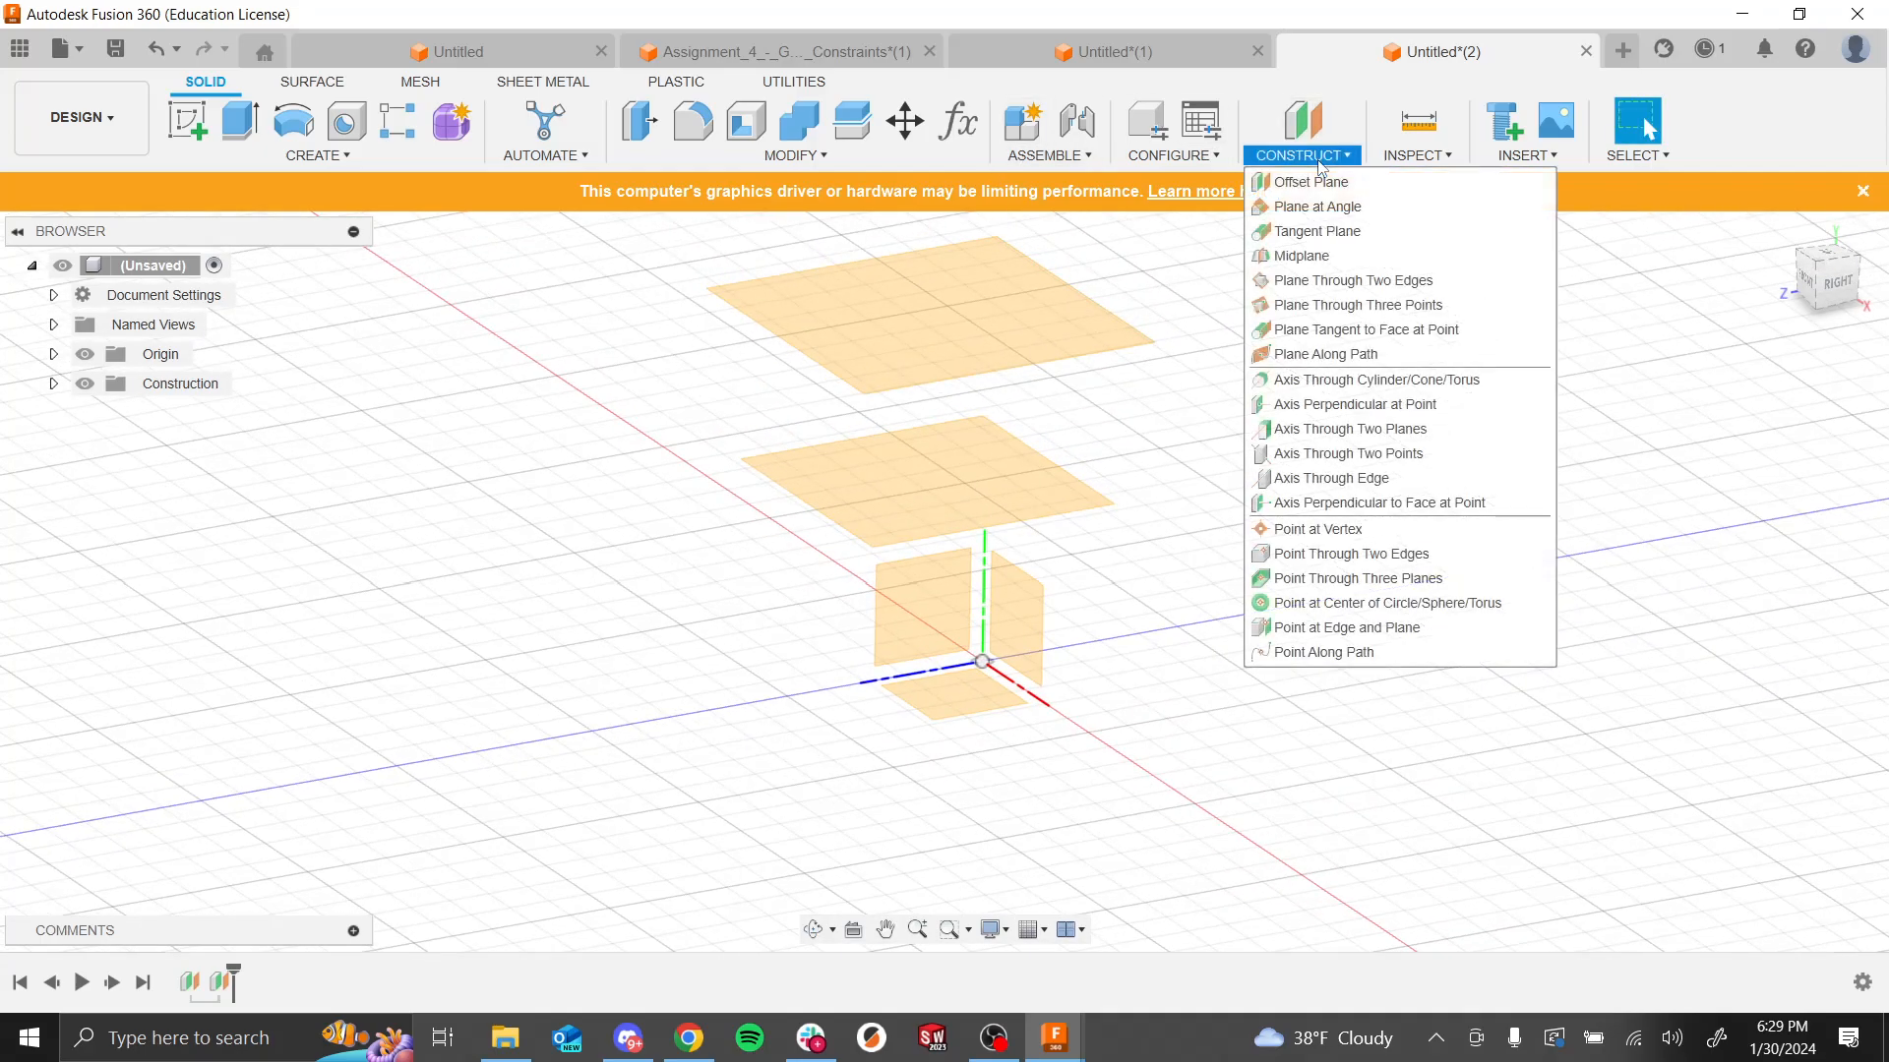
click(1352, 258)
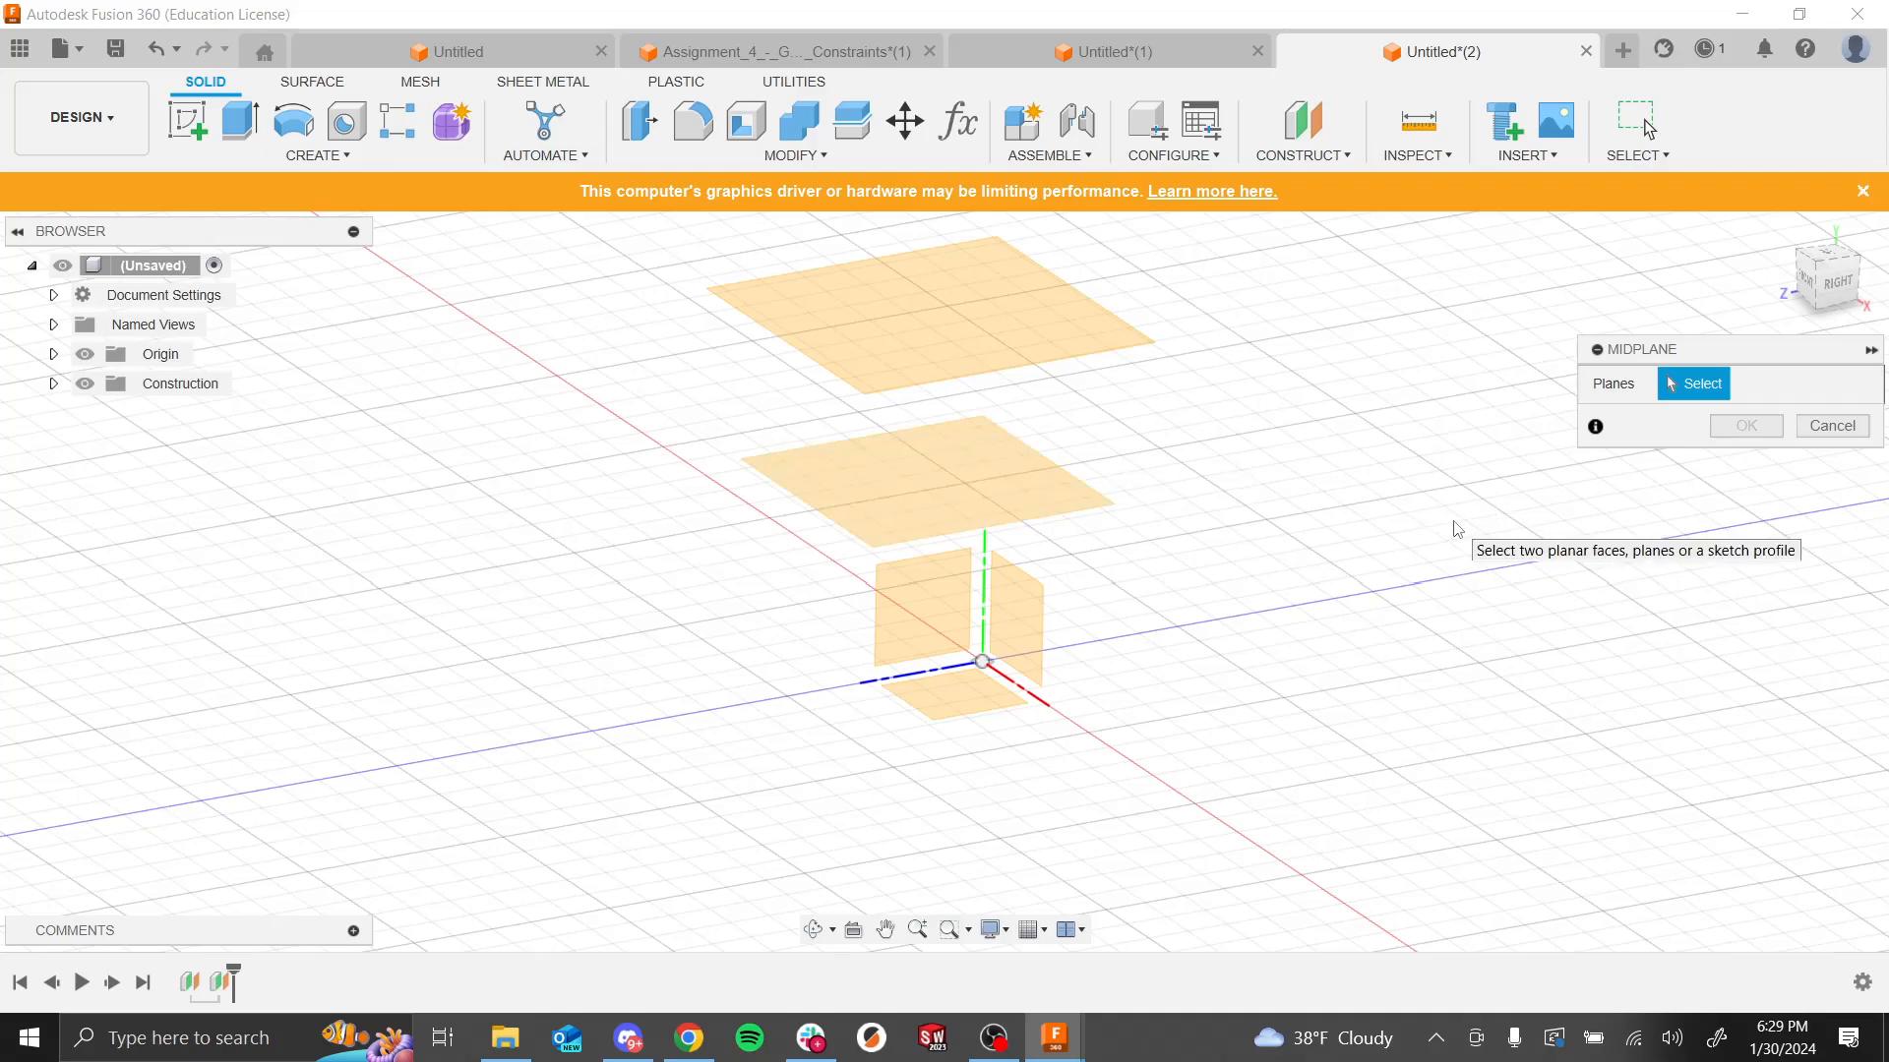
click(1027, 490)
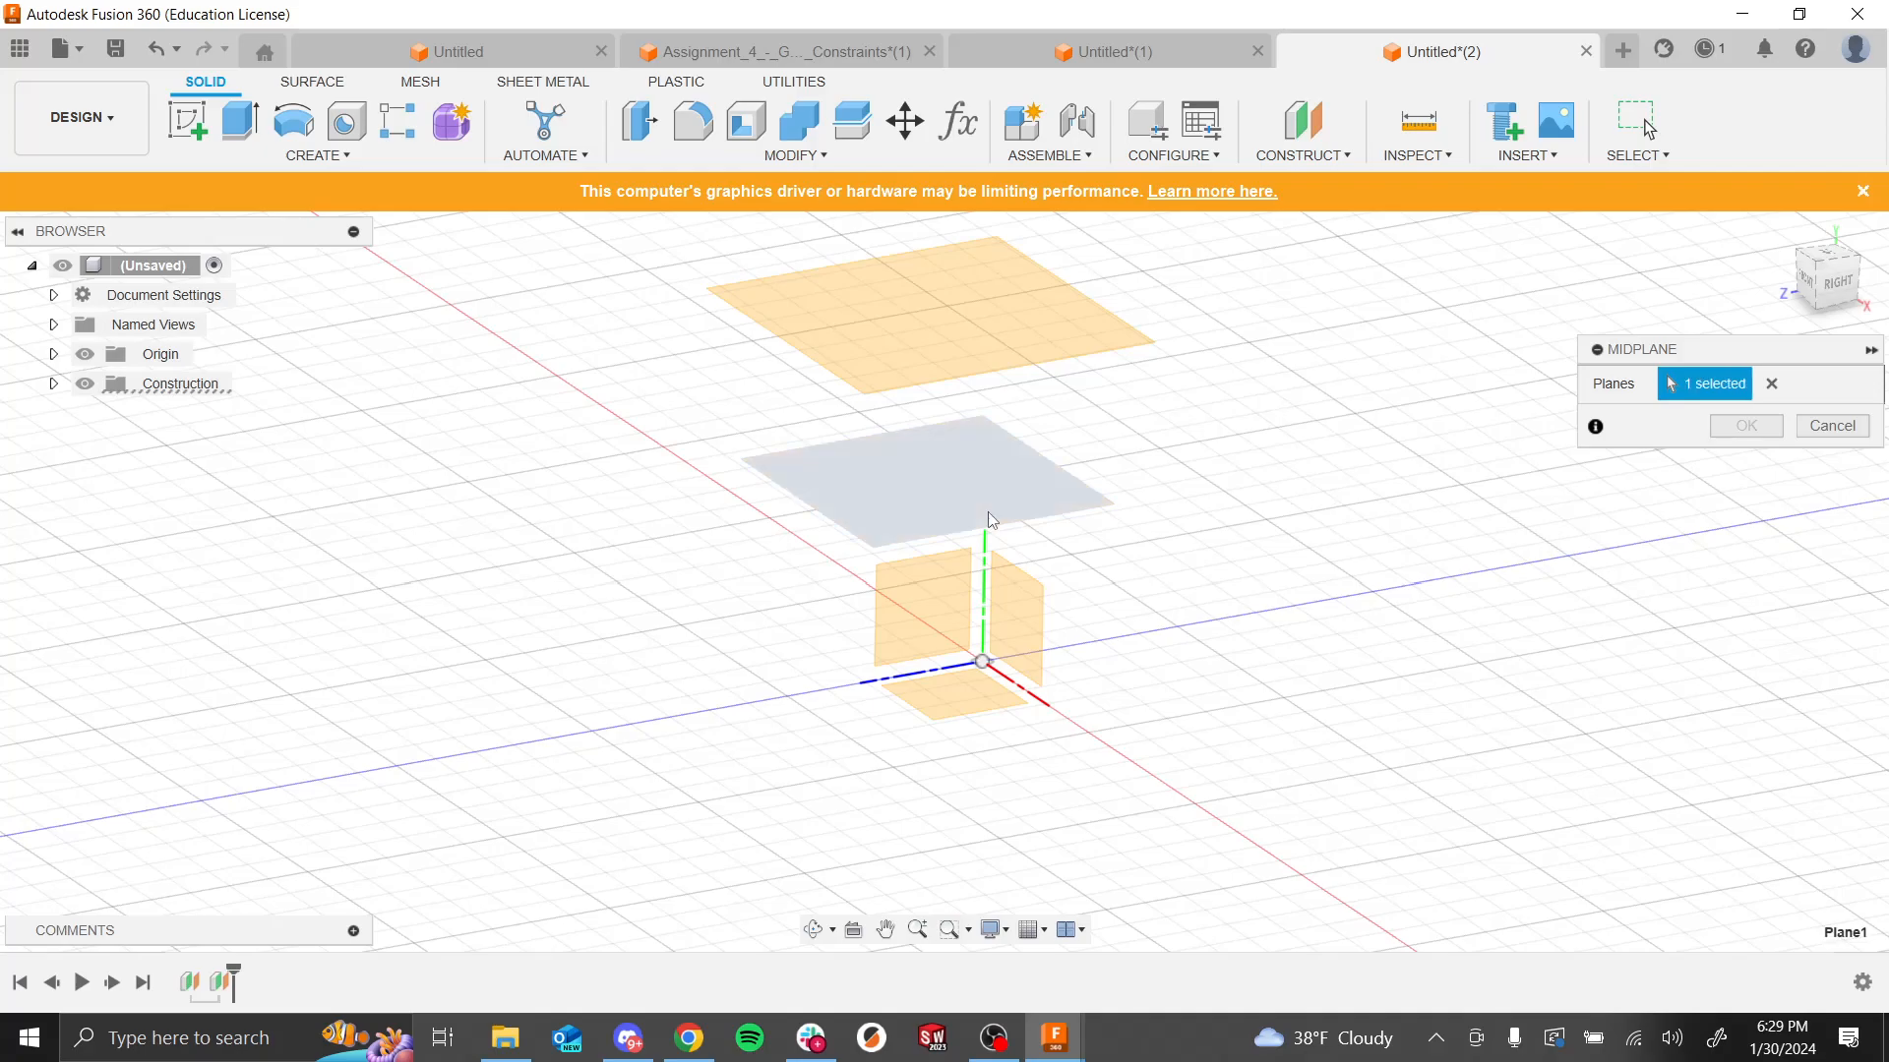
click(954, 706)
shift+middle_drag(1443, 836, 1382, 780)
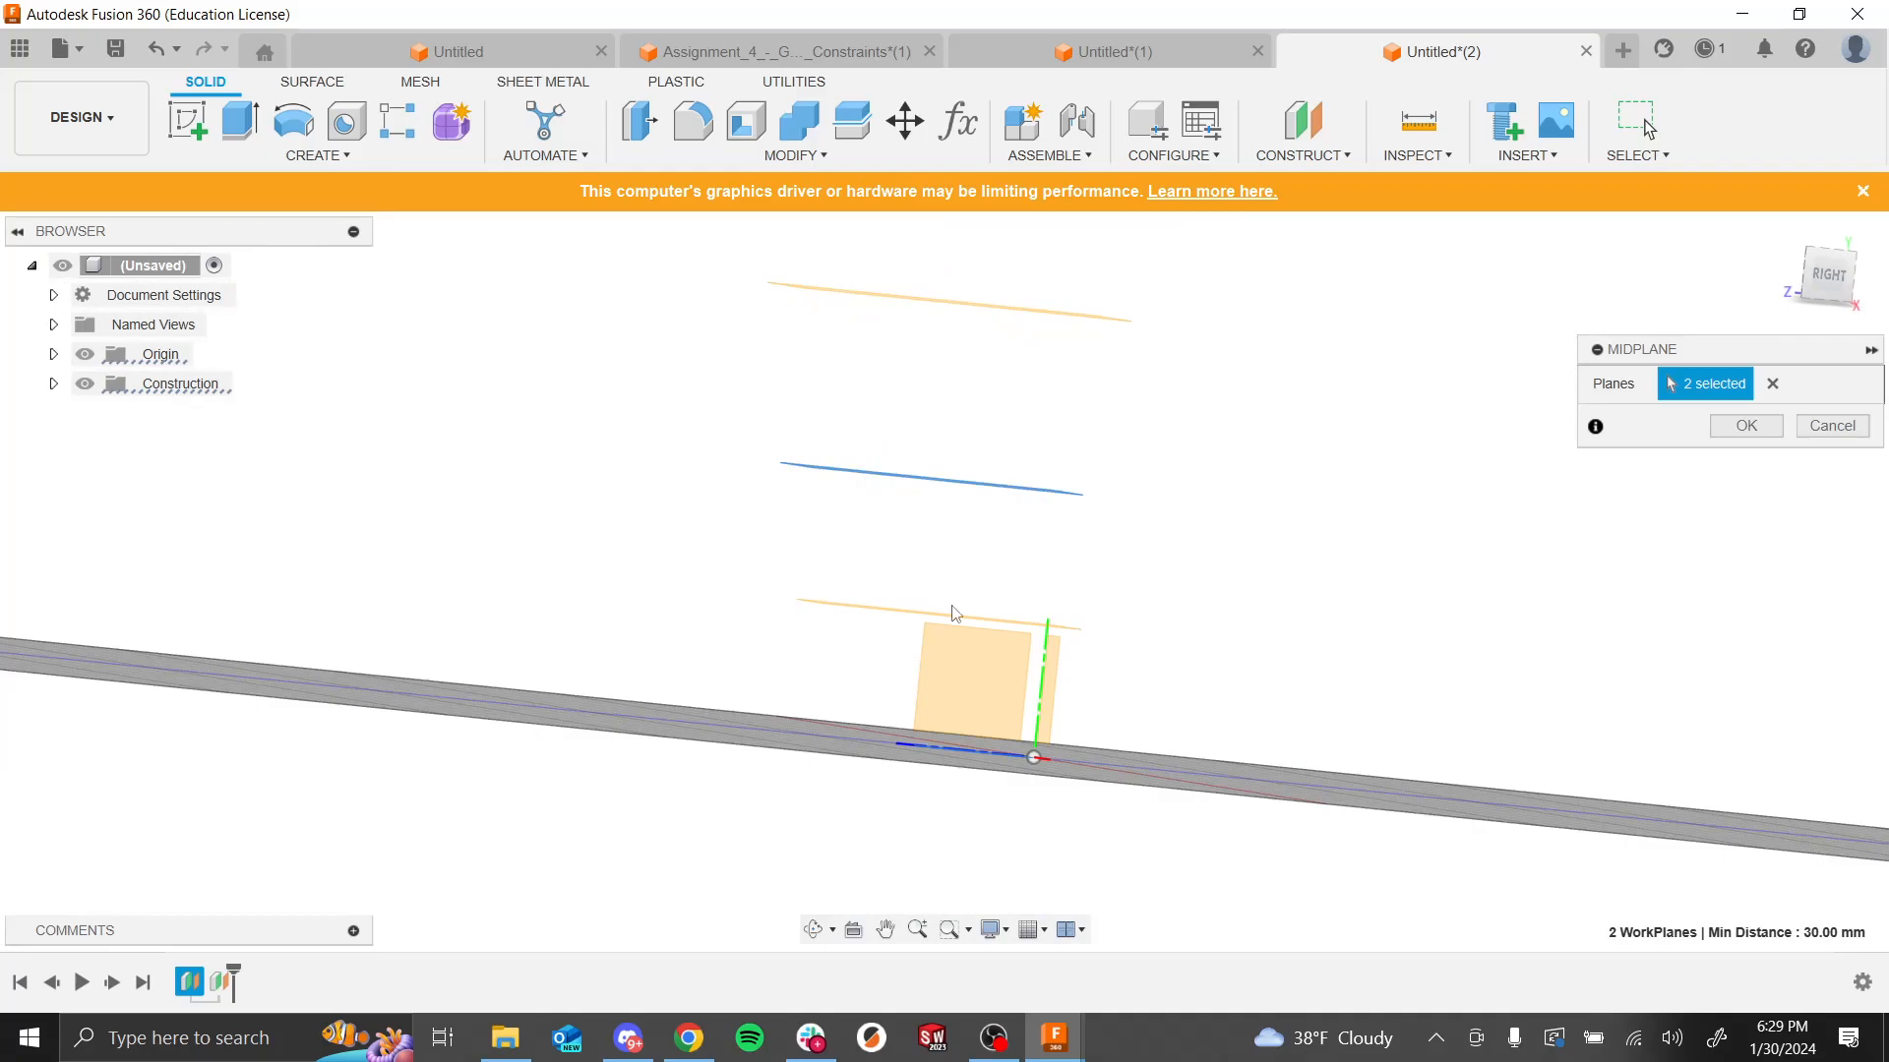
mouse_move(1319, 574)
shift+middle_down()
mouse_move(1310, 628)
mouse_move(1309, 595)
shift+middle_up()
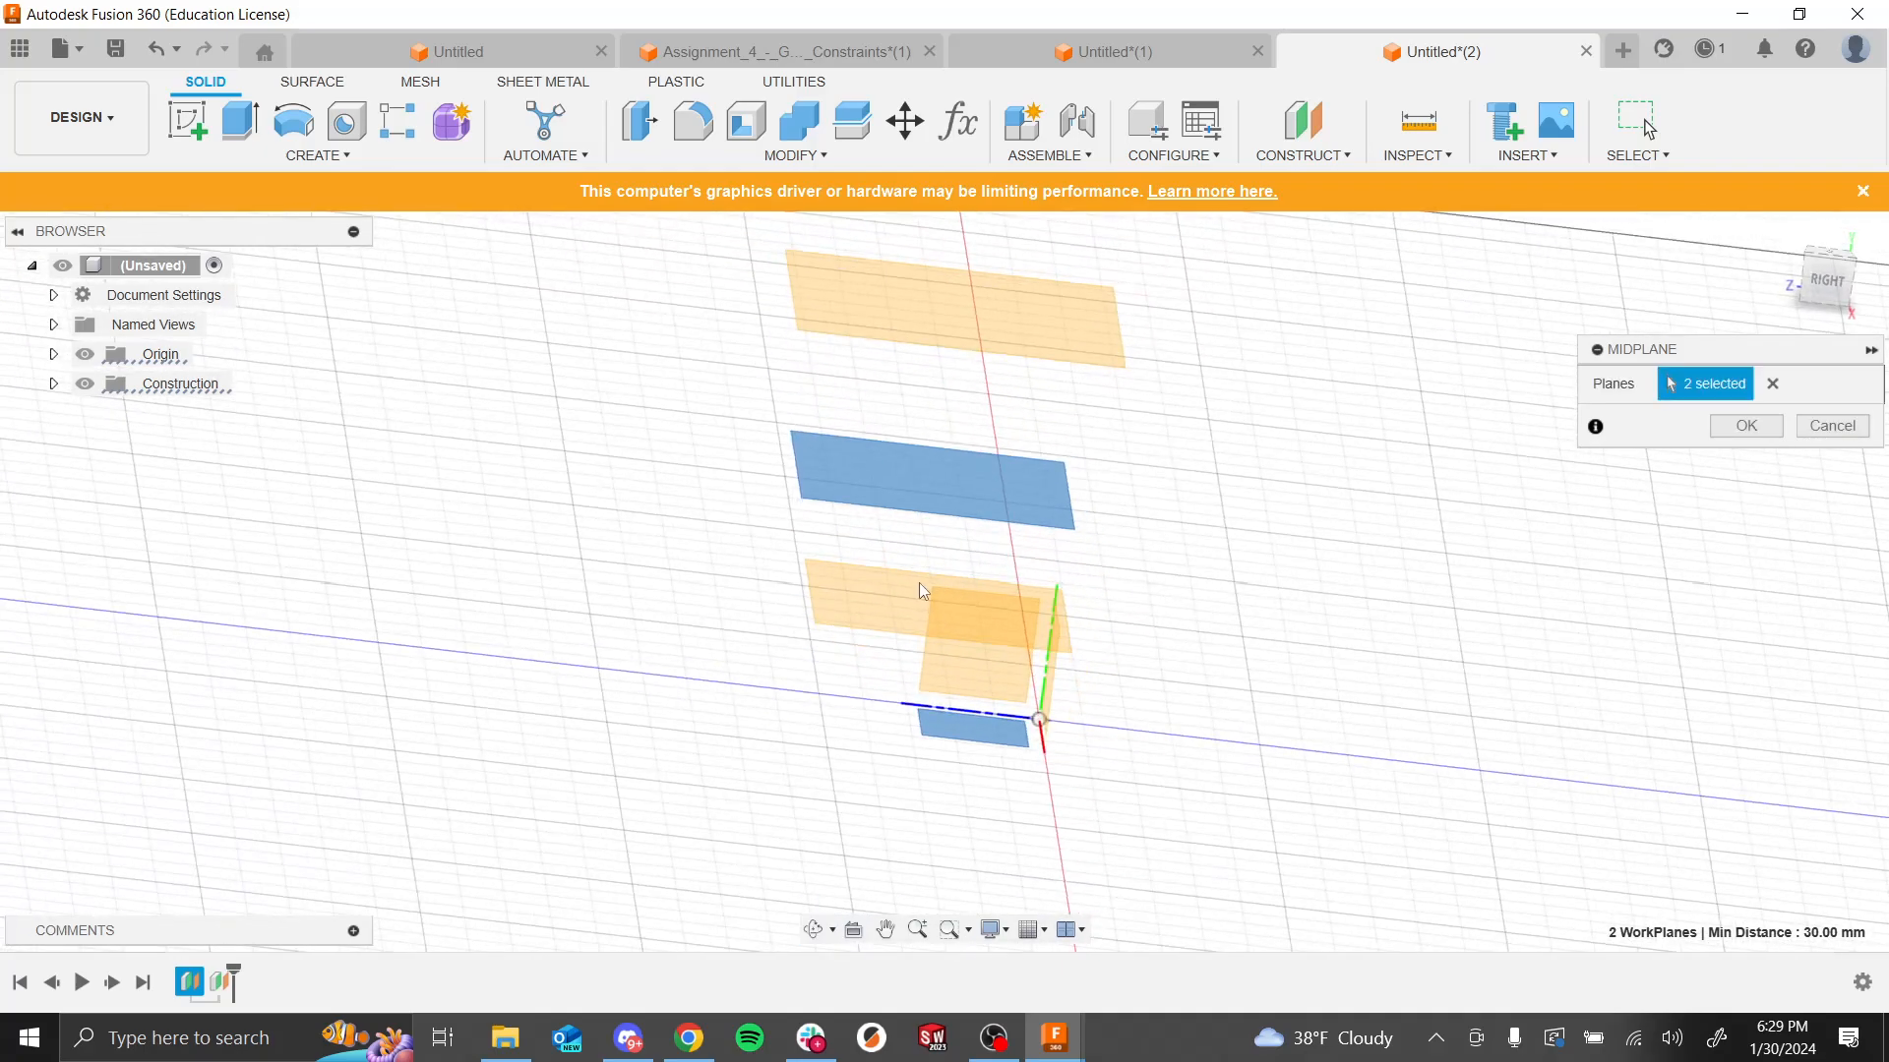
shift+middle_drag(1296, 704, 1348, 725)
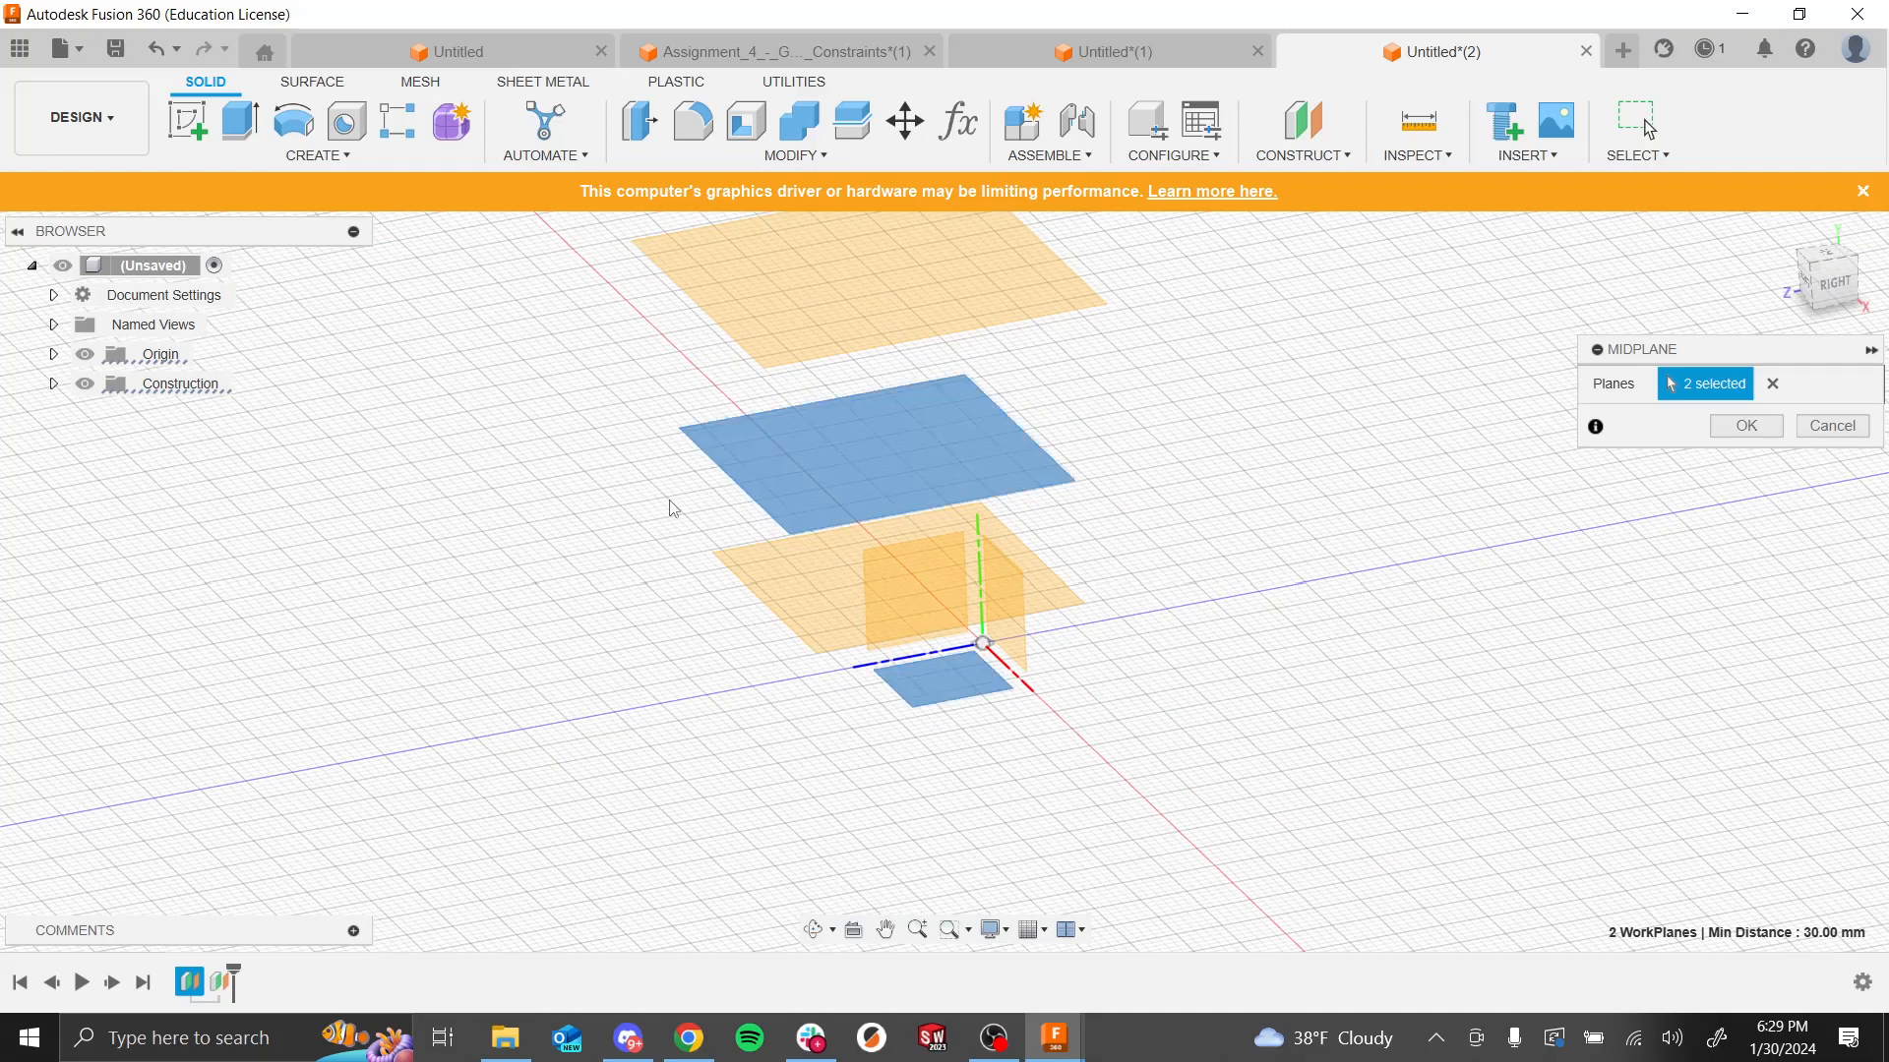
click(1735, 429)
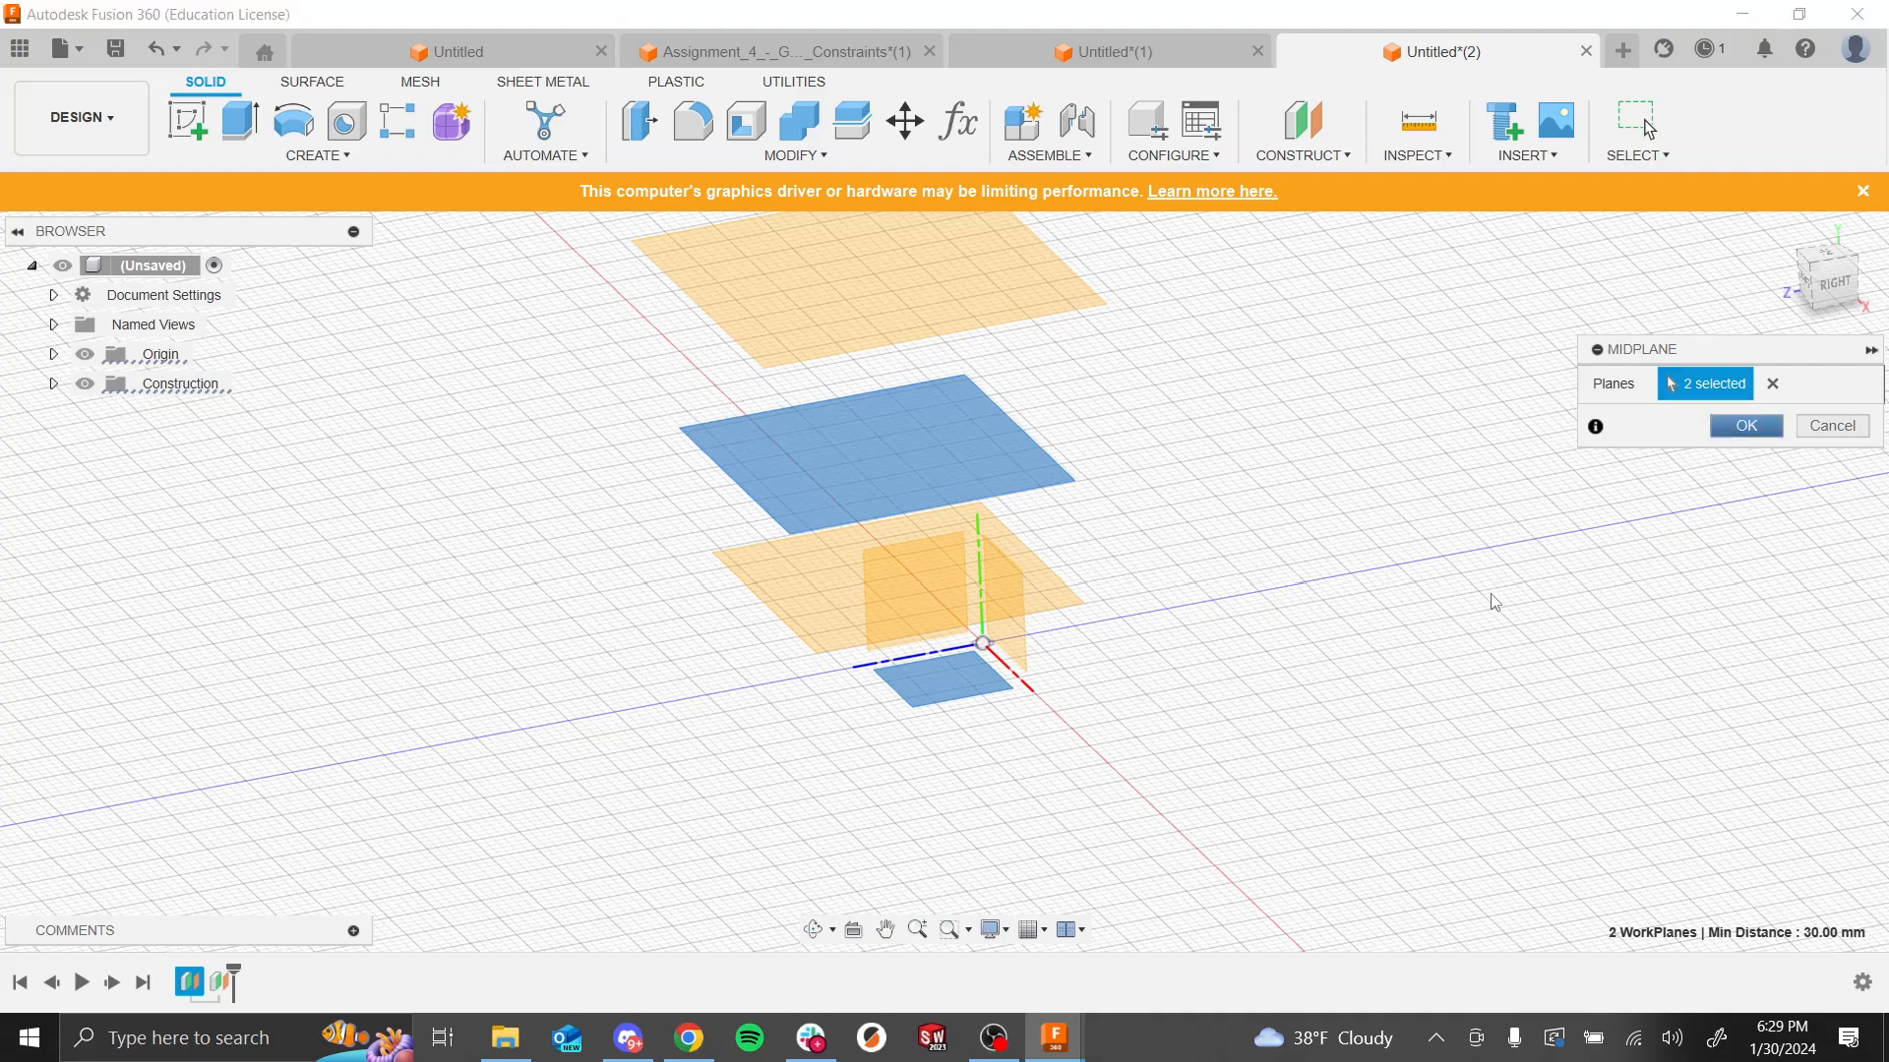
shift+middle_drag(1112, 813, 1318, 726)
key(Escape)
scroll(1472, 534, down, 2)
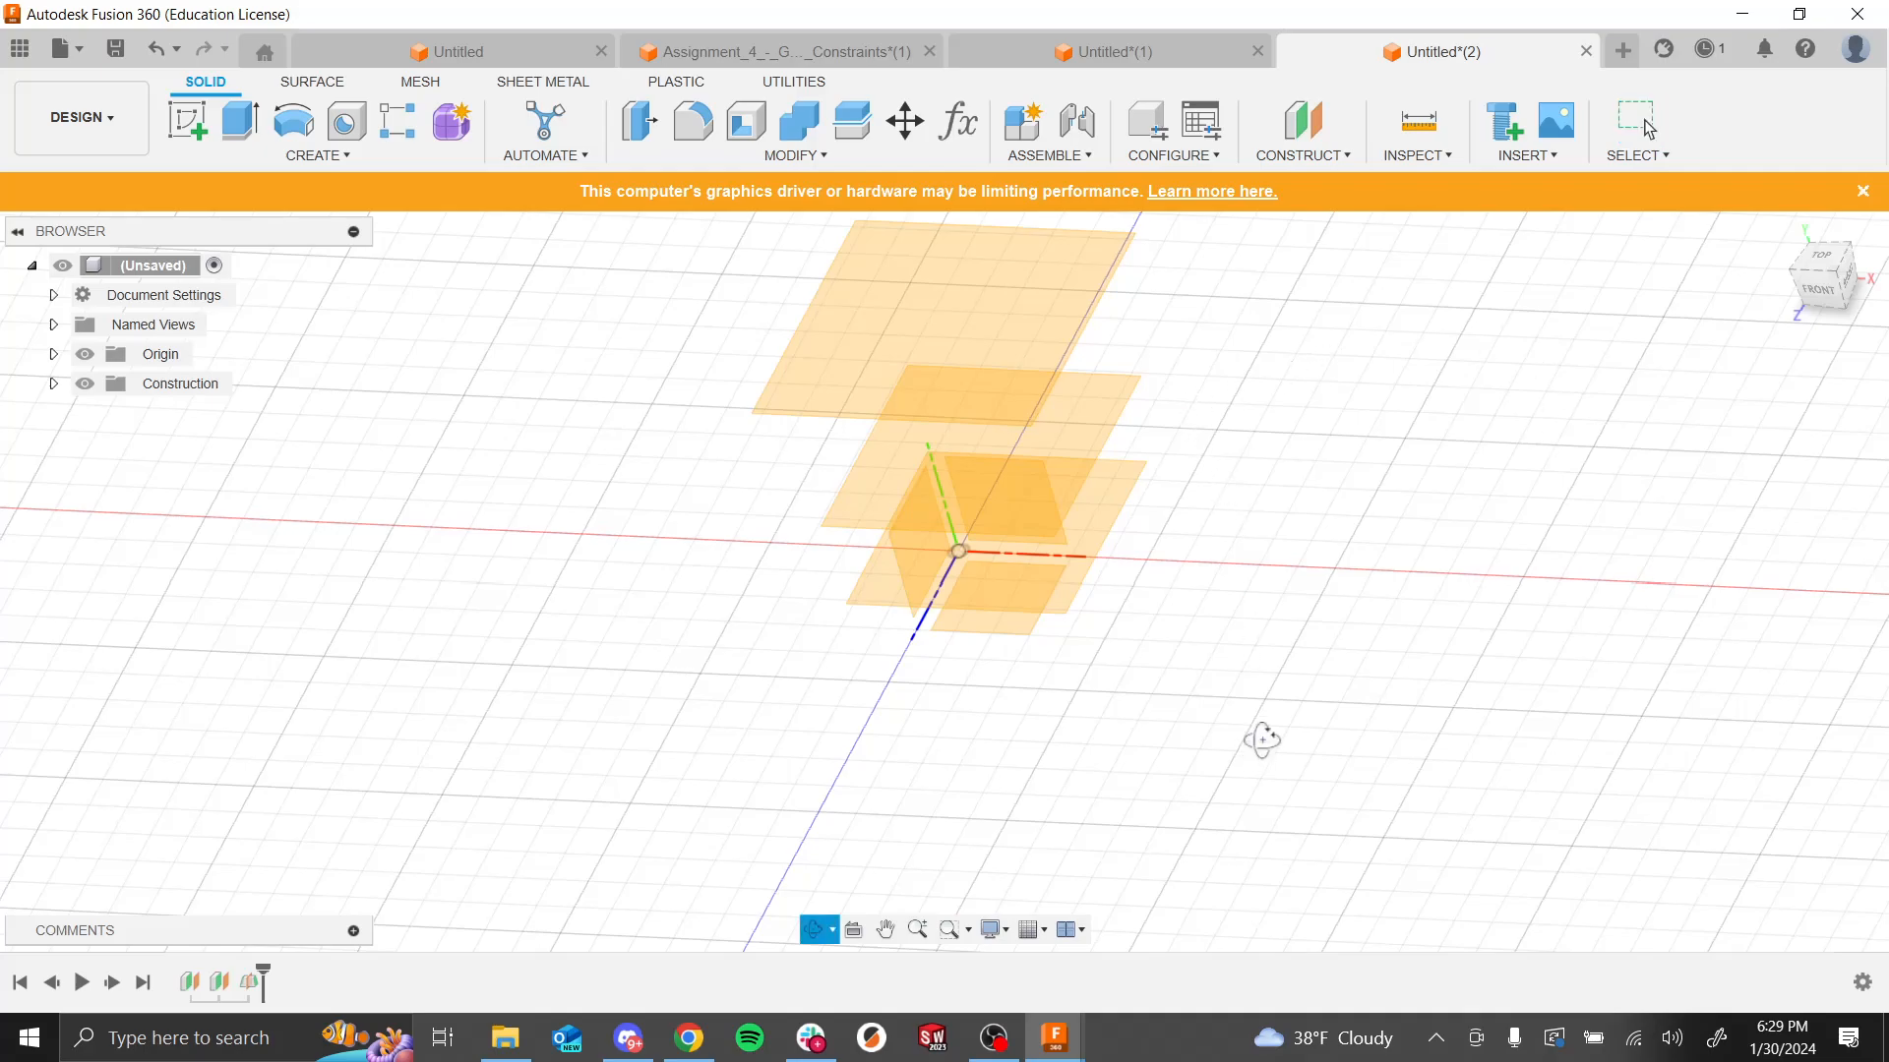
shift+middle_drag(1256, 741, 1350, 694)
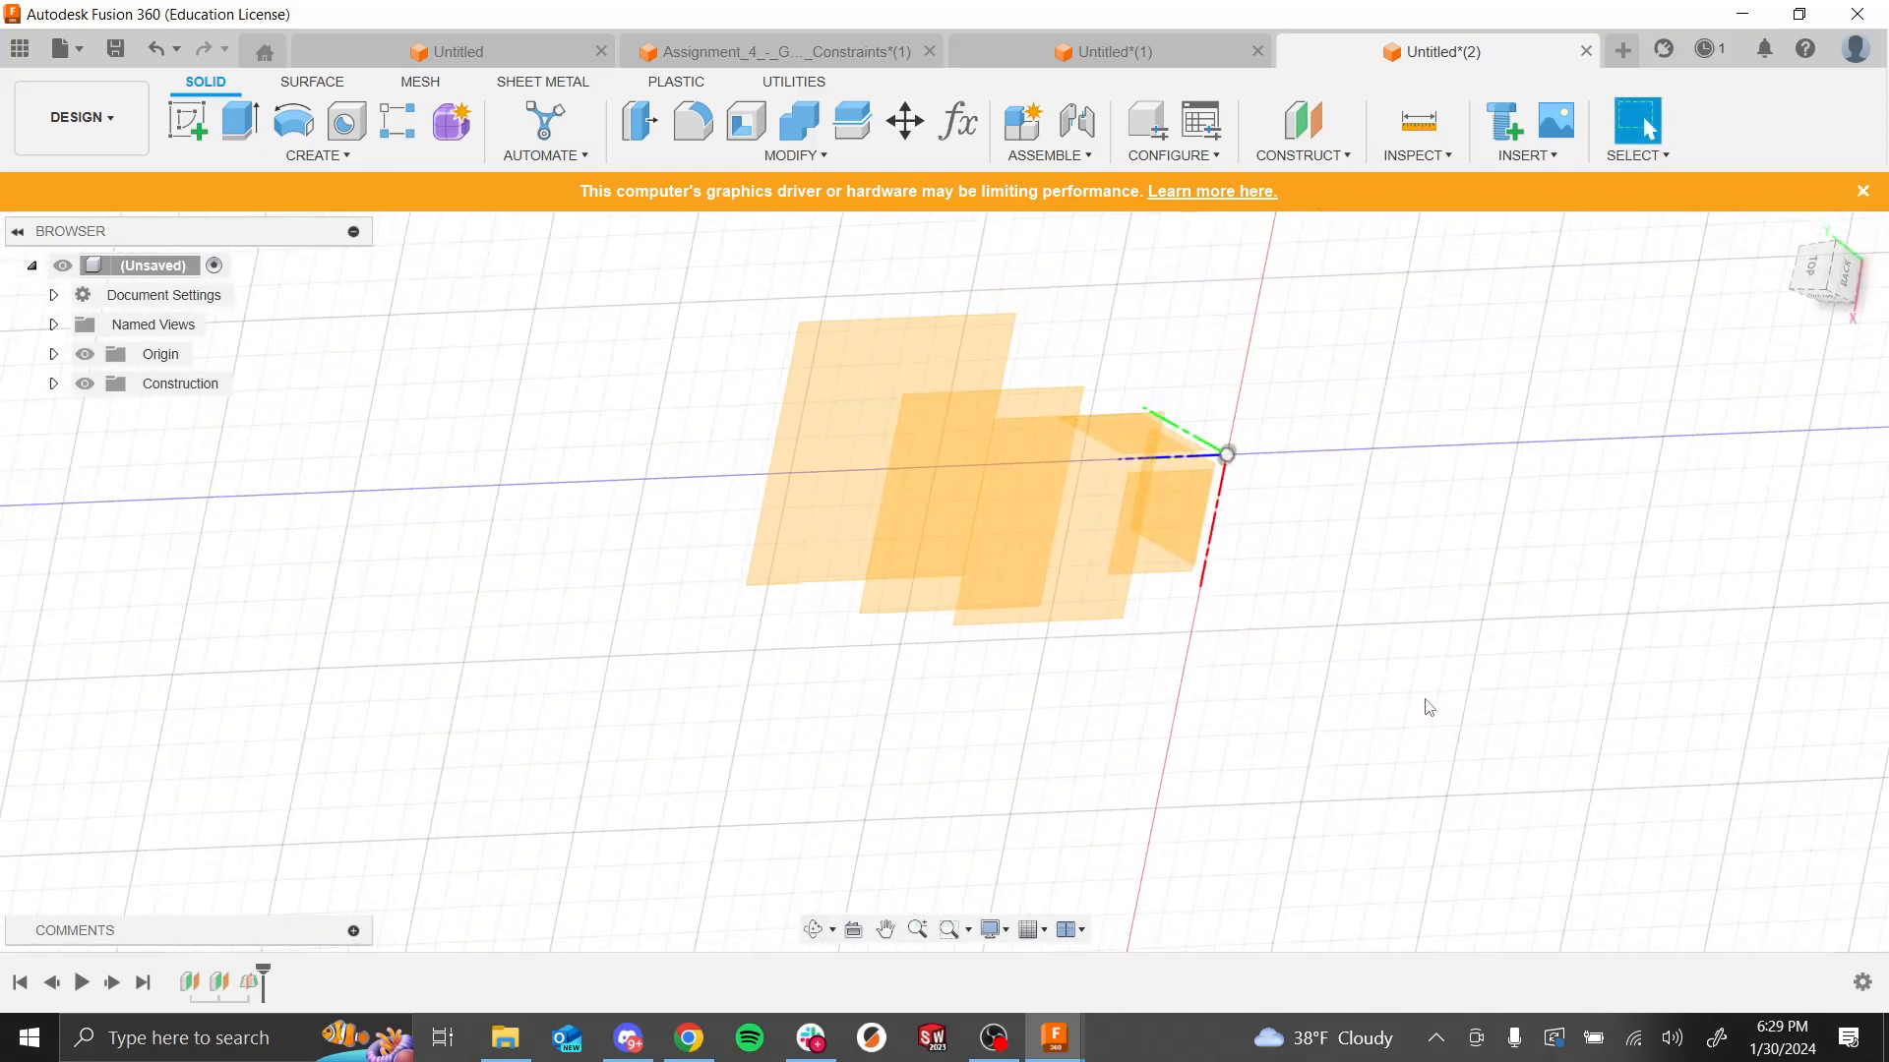
key(alt+Tab)
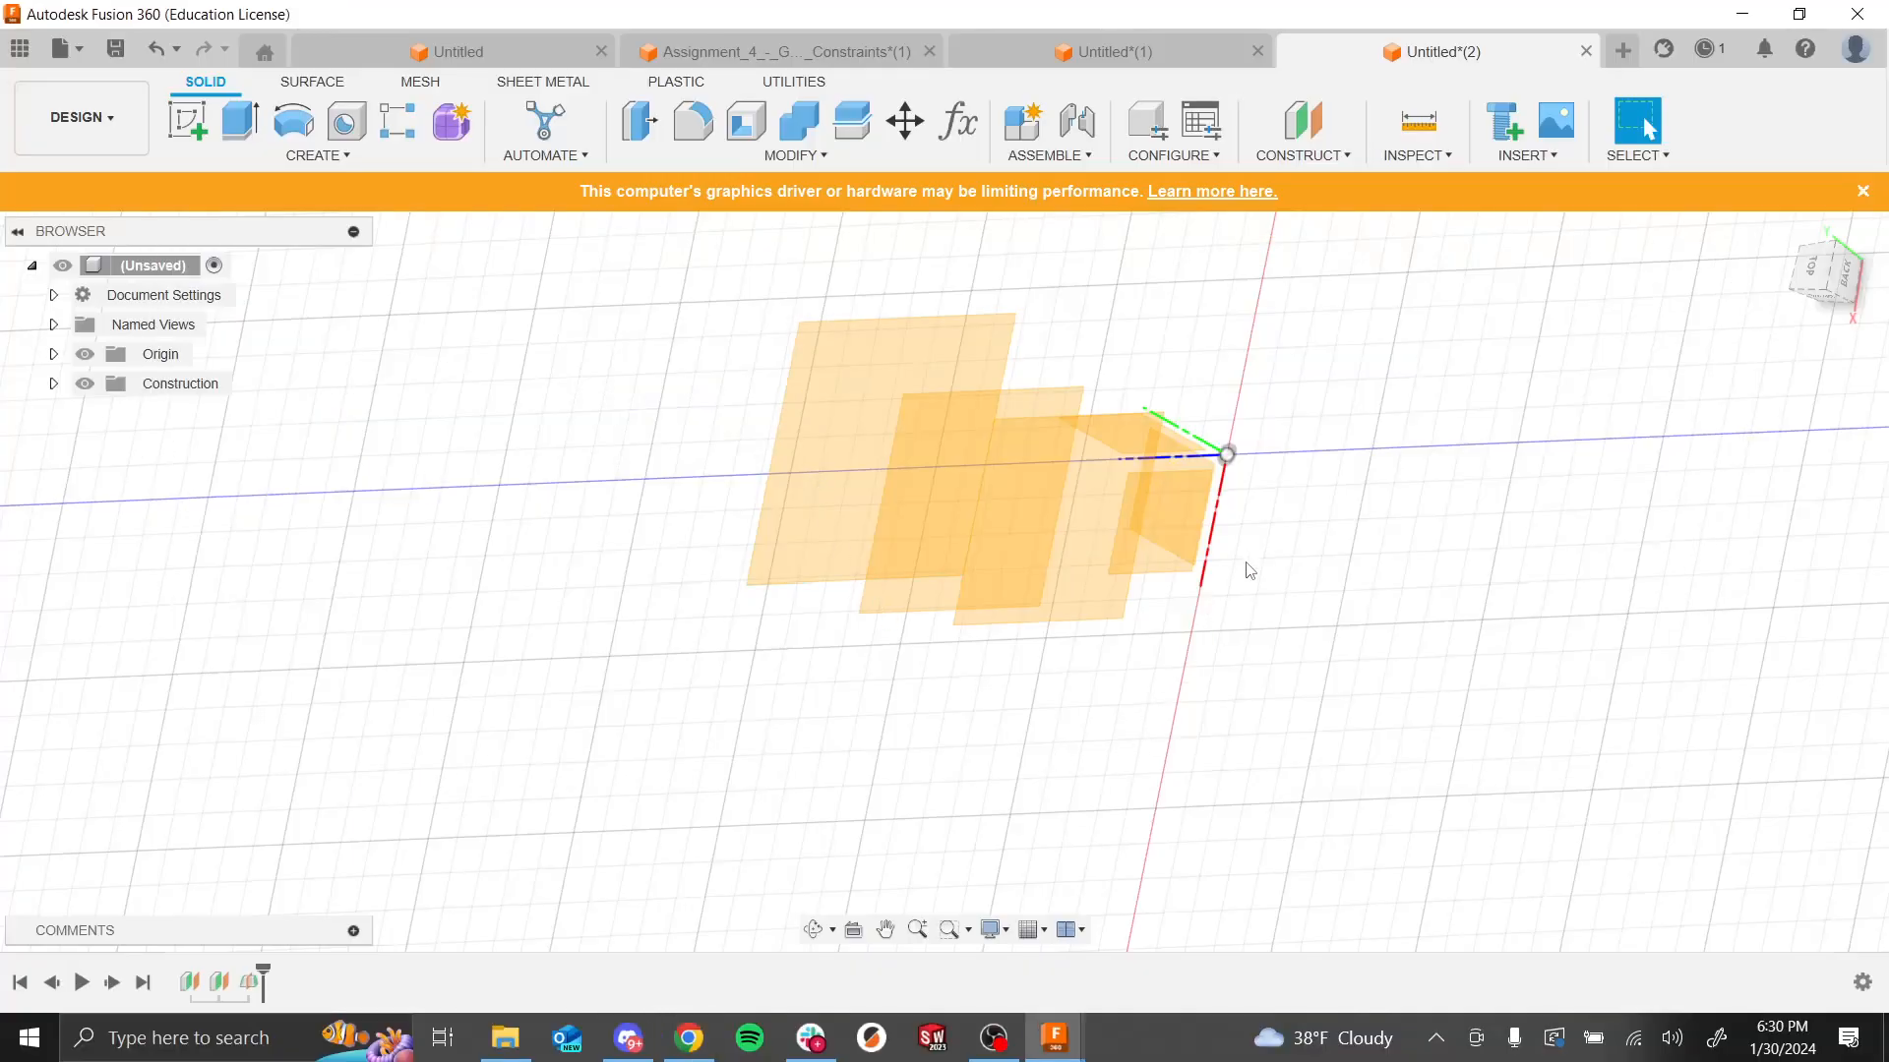
Step: Start a sketch on the horizontal XZ origin plane and draw a circle about 23 mm in diameter centred on the origin
shift+middle_drag(1249, 571, 1392, 433)
key(Escape)
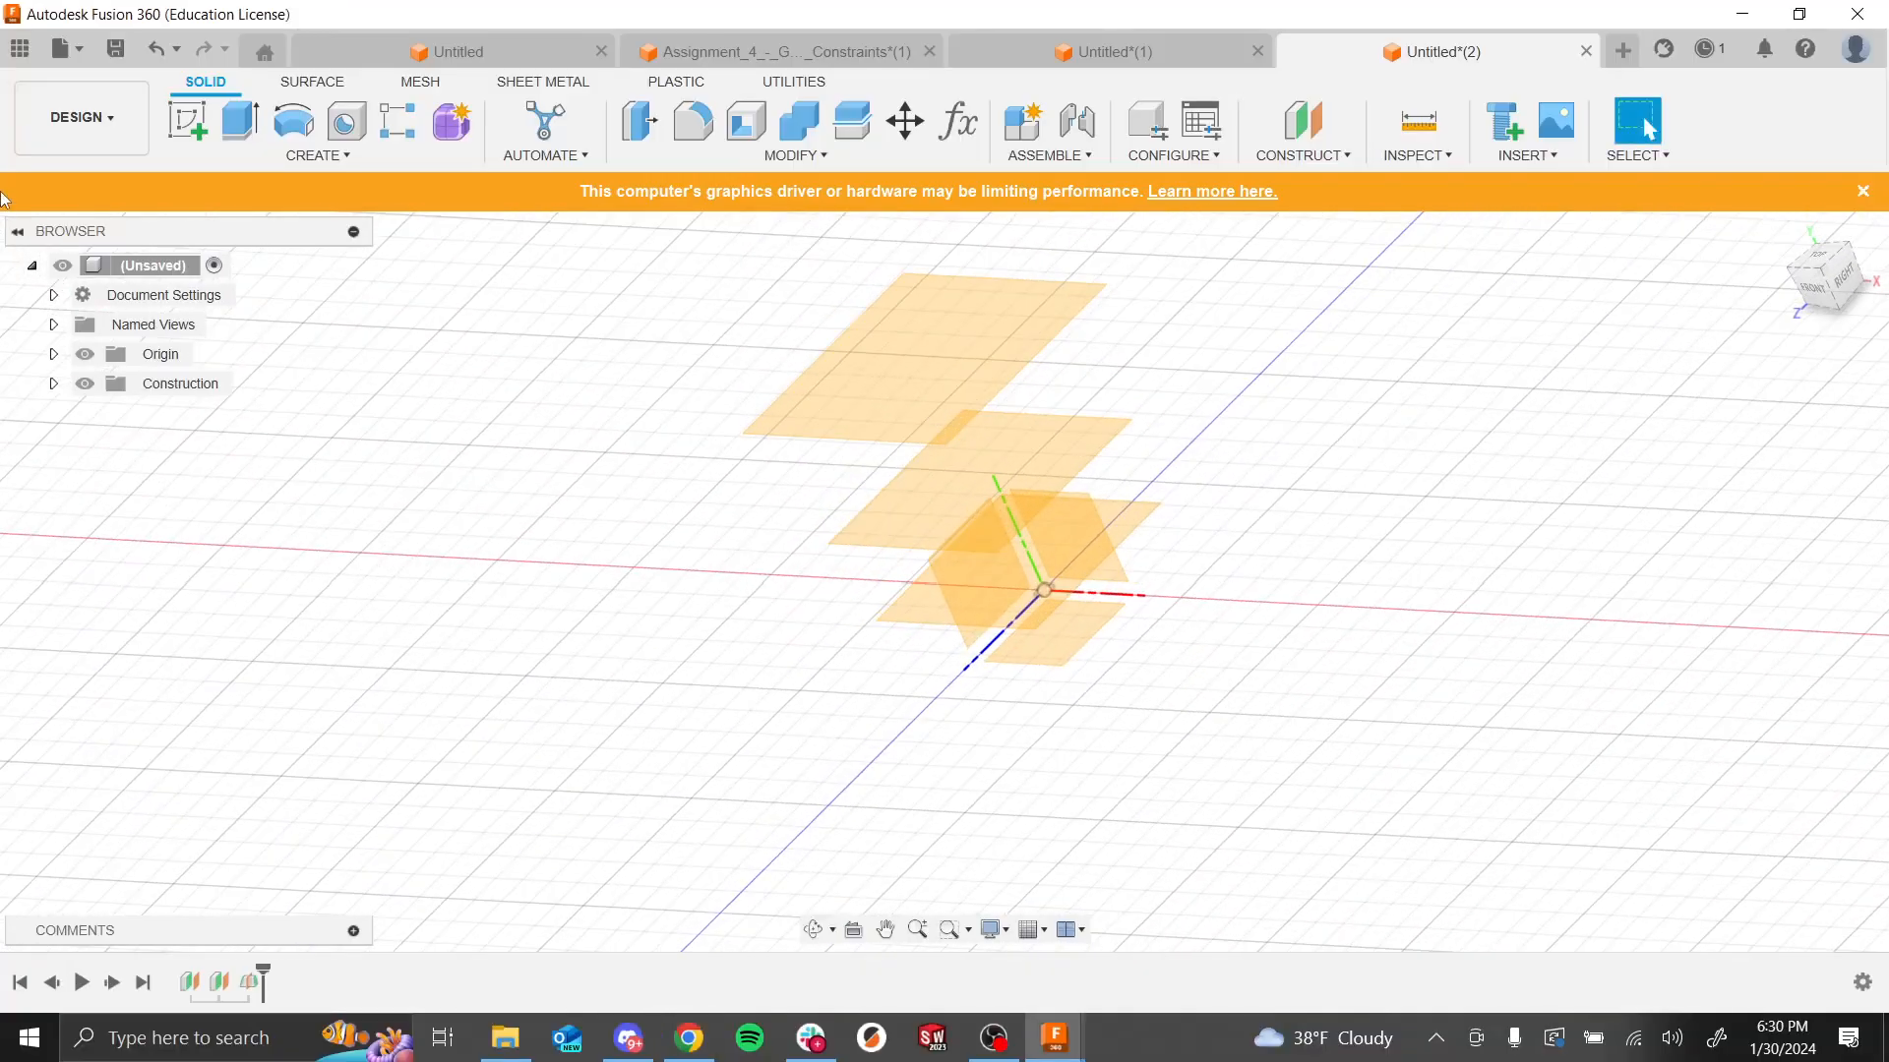
click(196, 121)
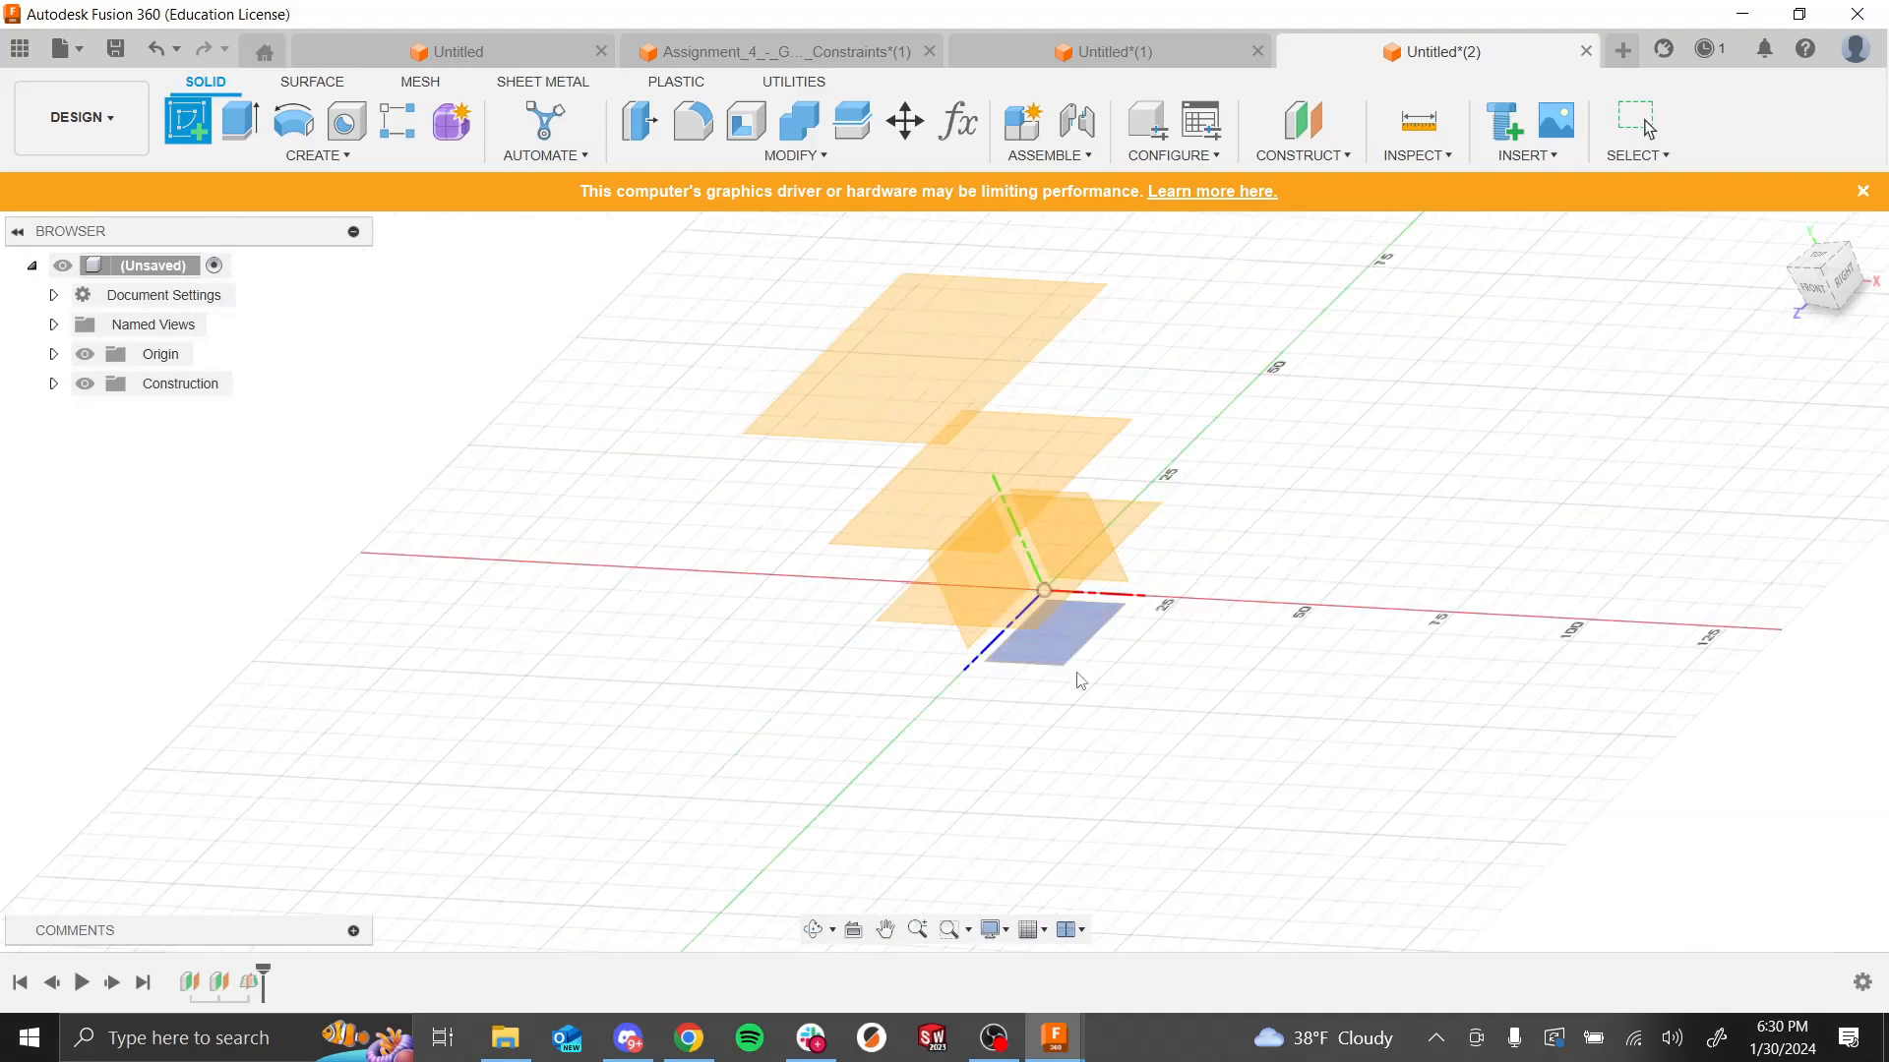
click(1072, 644)
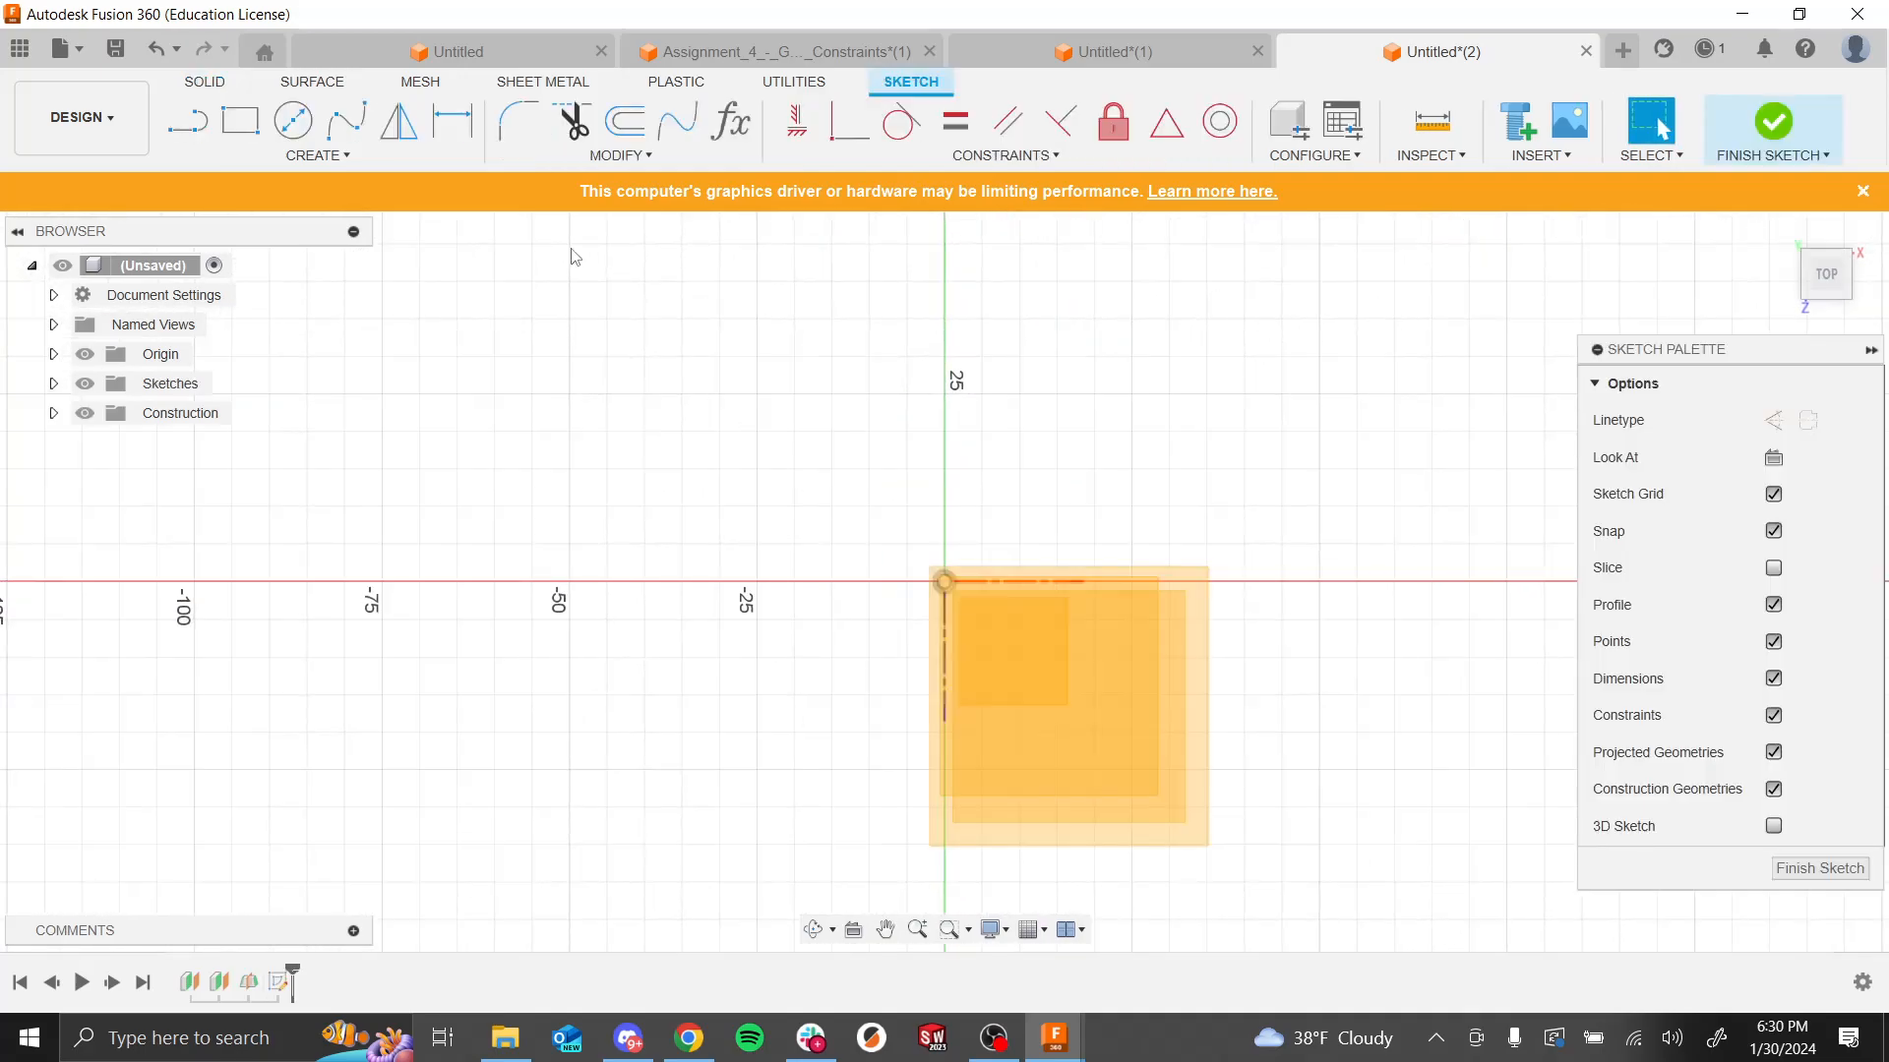
click(293, 121)
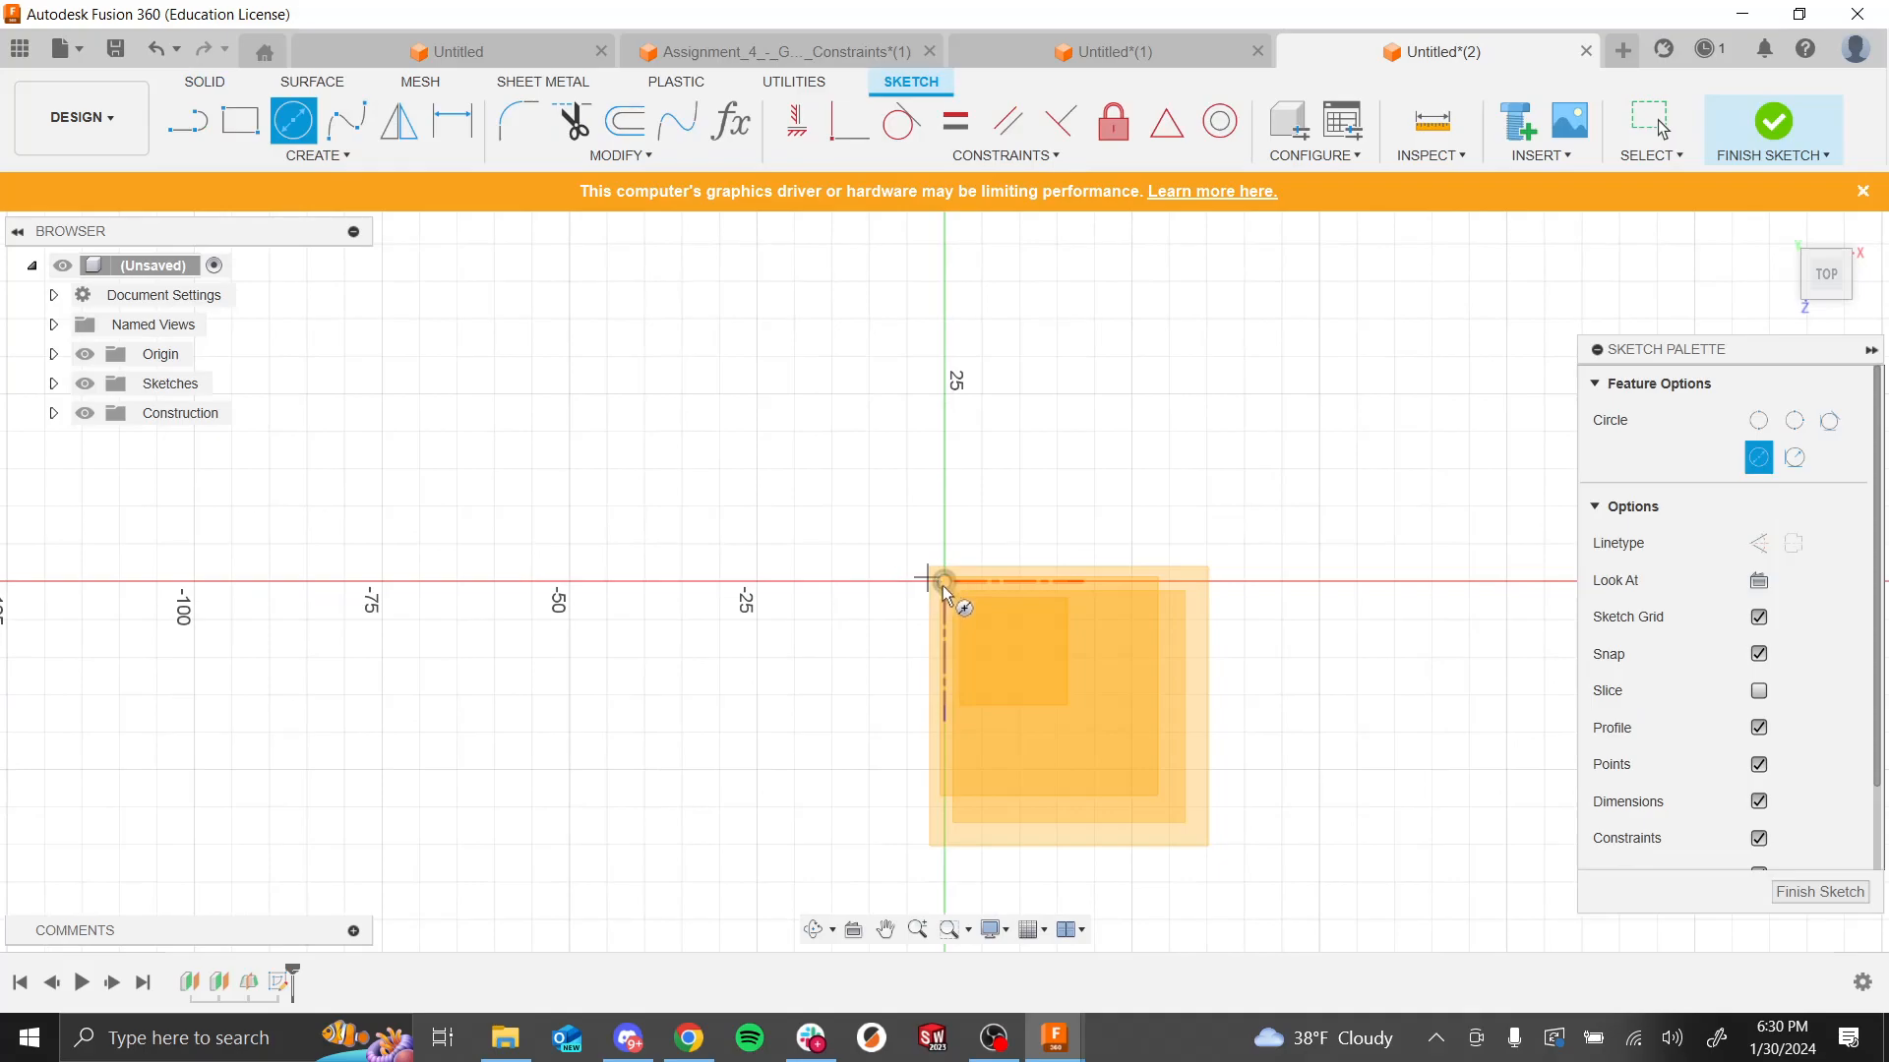
click(945, 580)
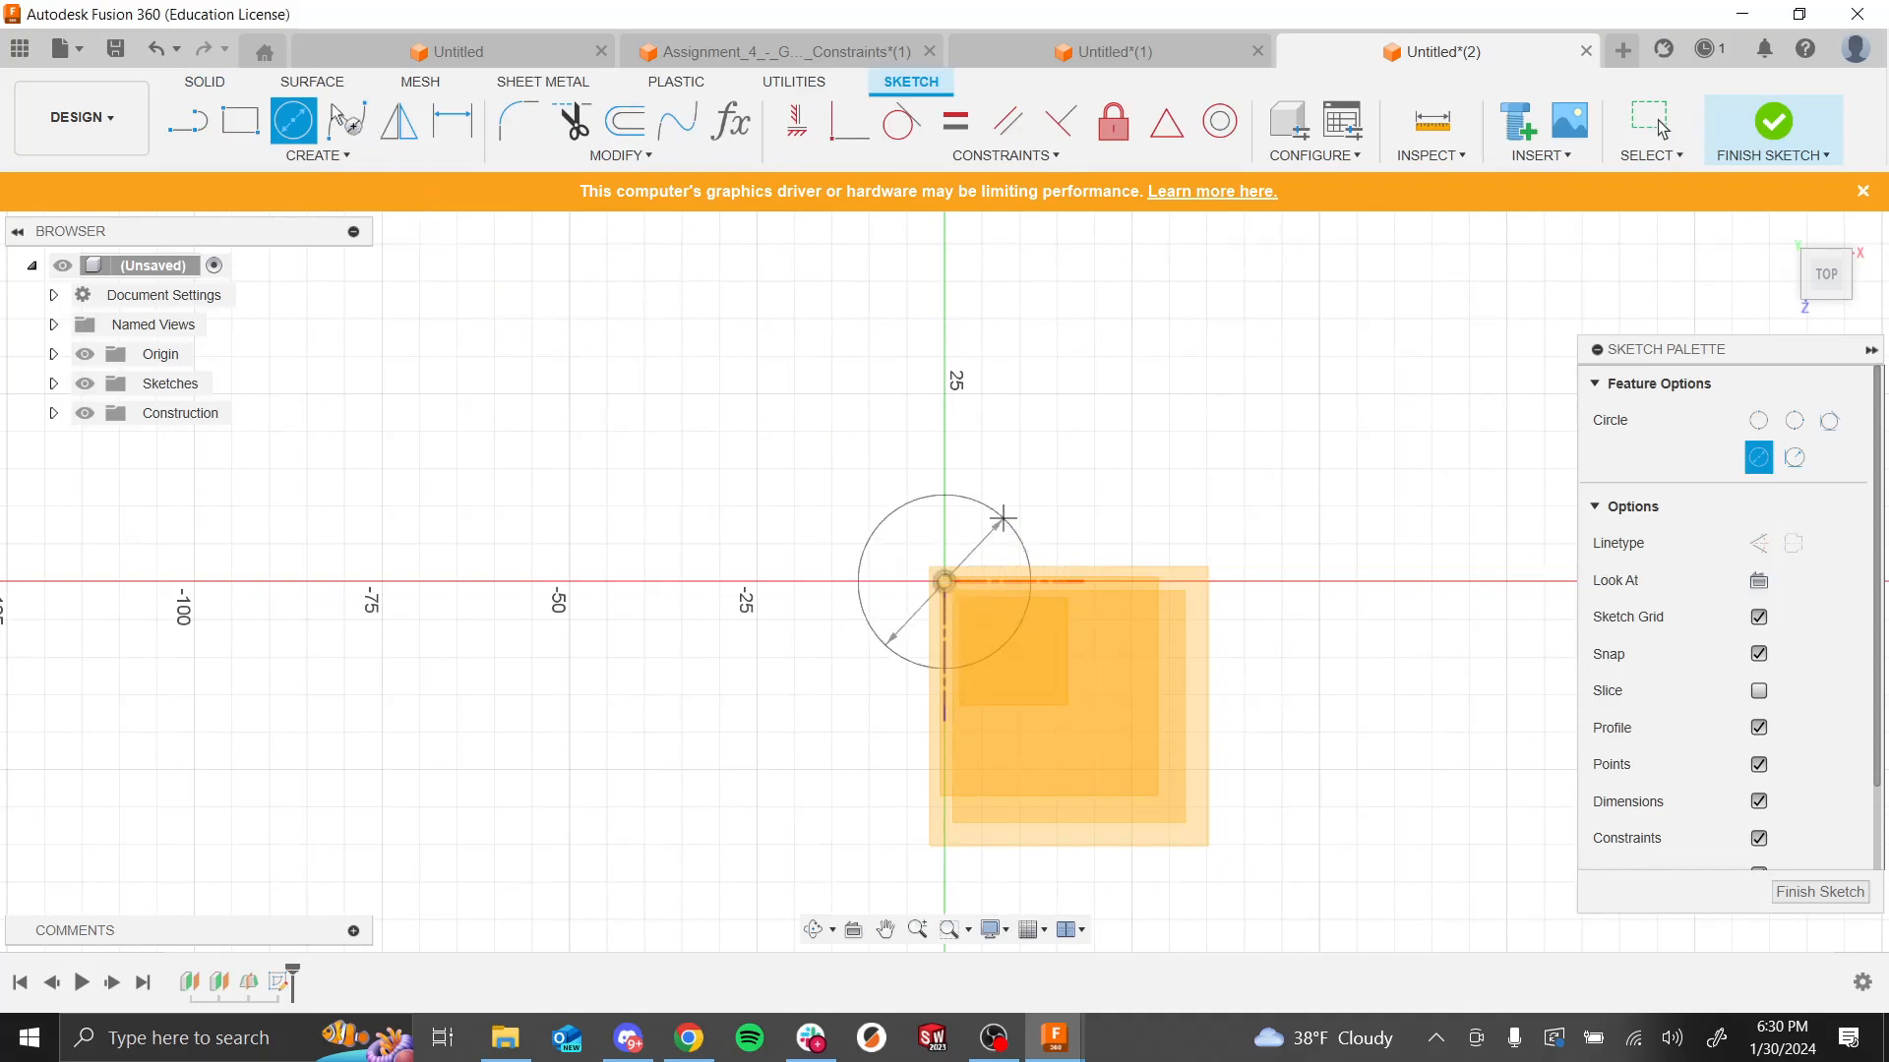
key(Return)
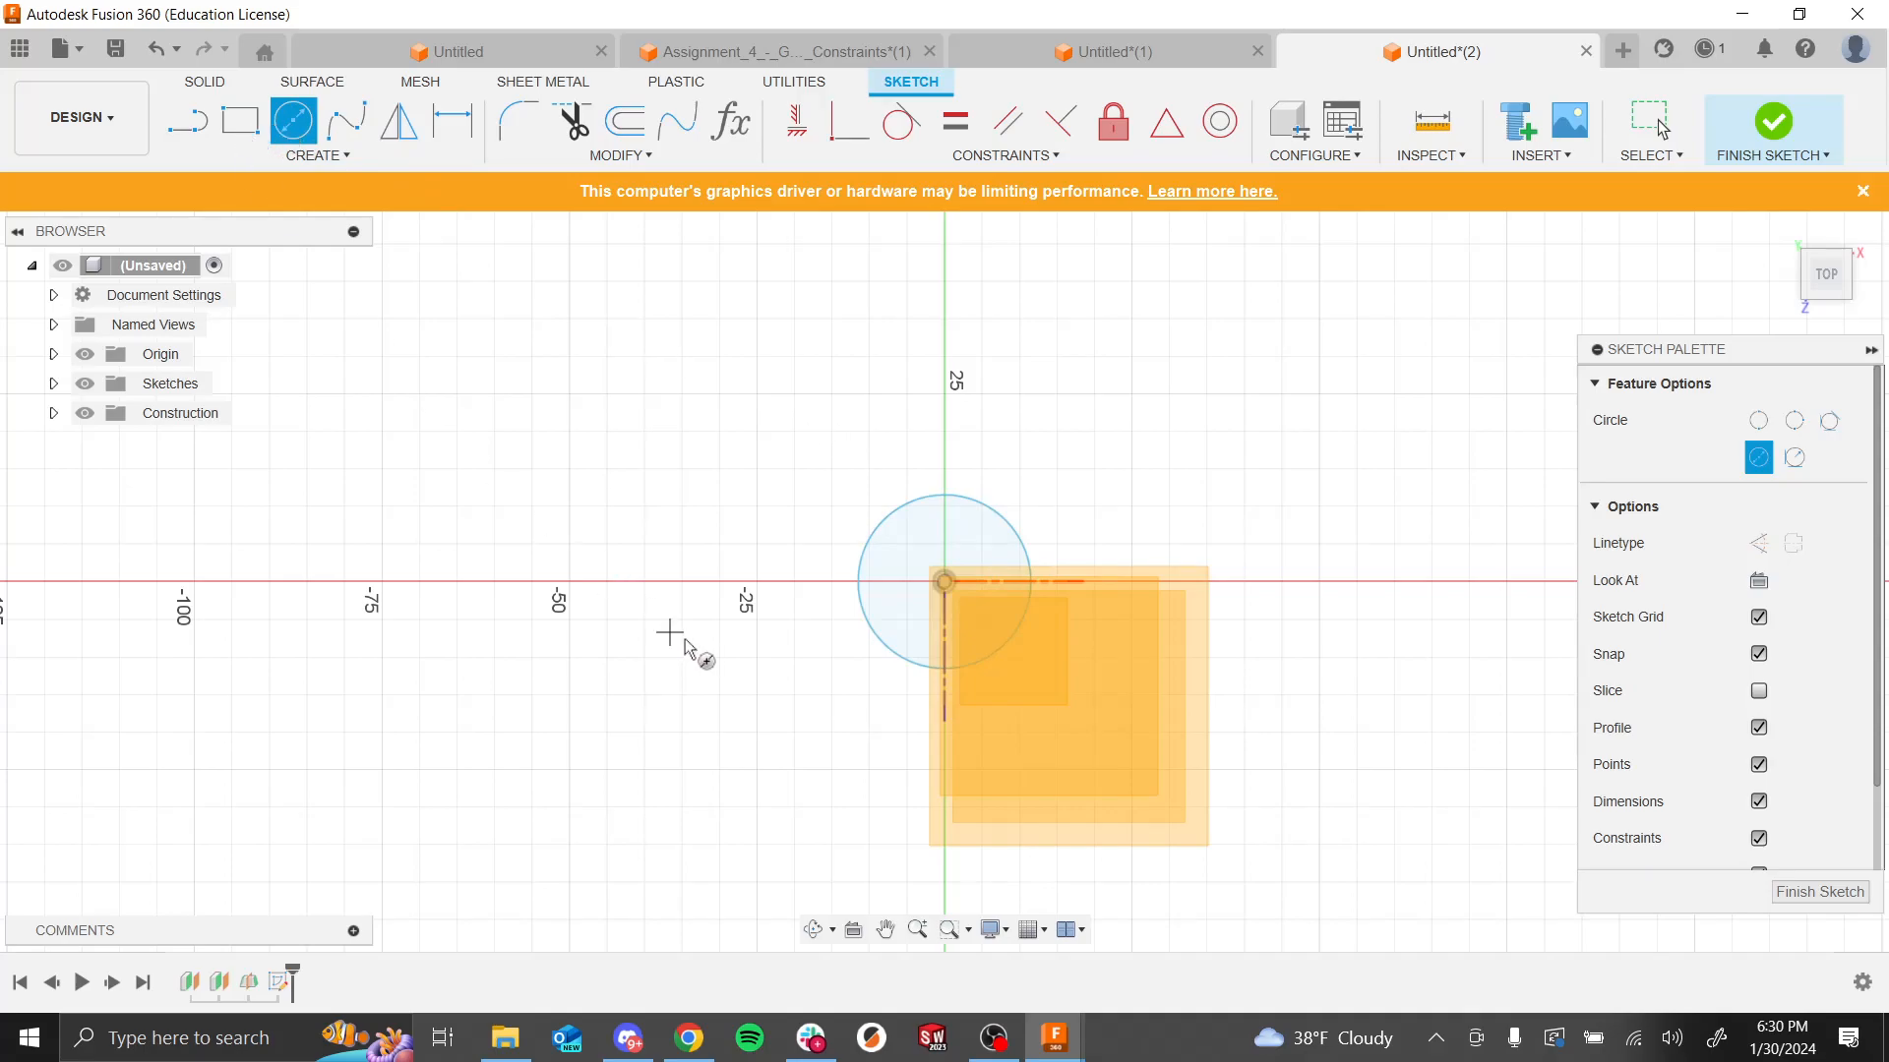
Step: Dimension the circle on the XZ origin plane to a diameter of 15 mm and finish the sketch
mouse_move(751, 662)
shift+middle_down()
mouse_move(780, 561)
mouse_move(751, 603)
shift+middle_up()
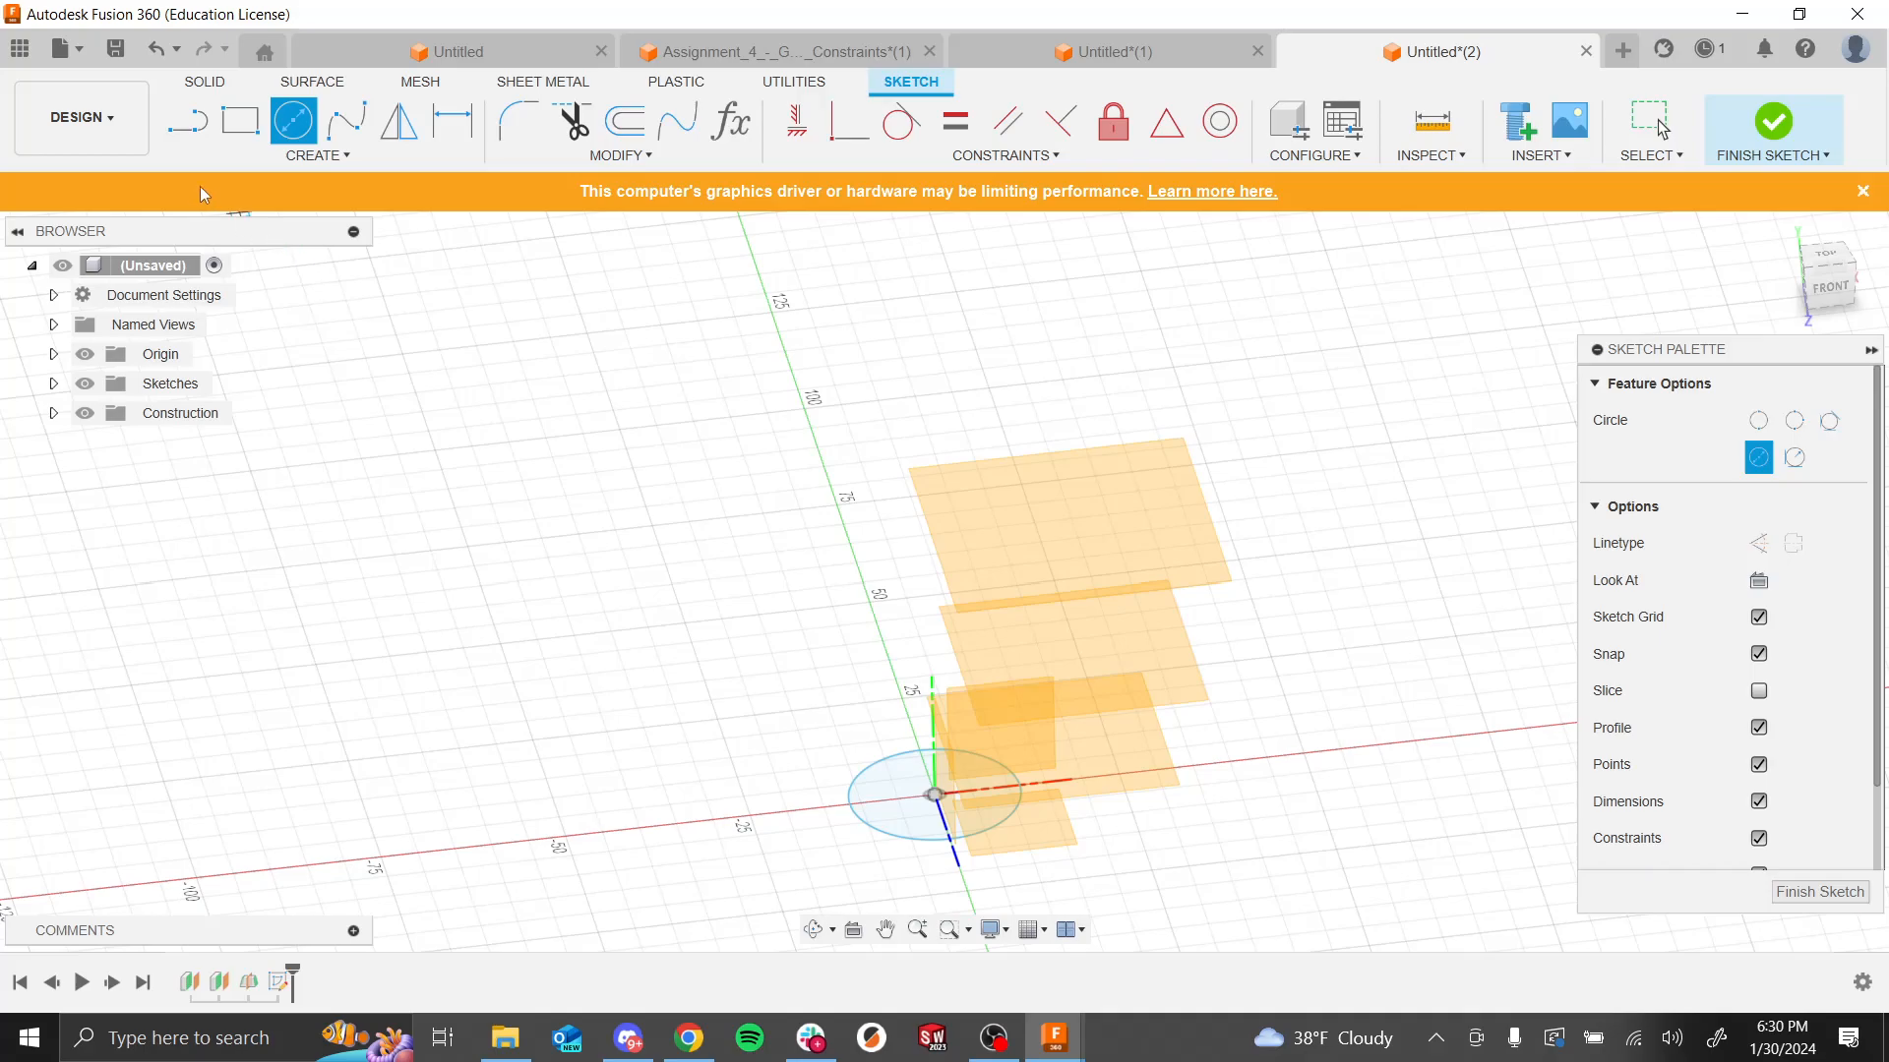
key(d)
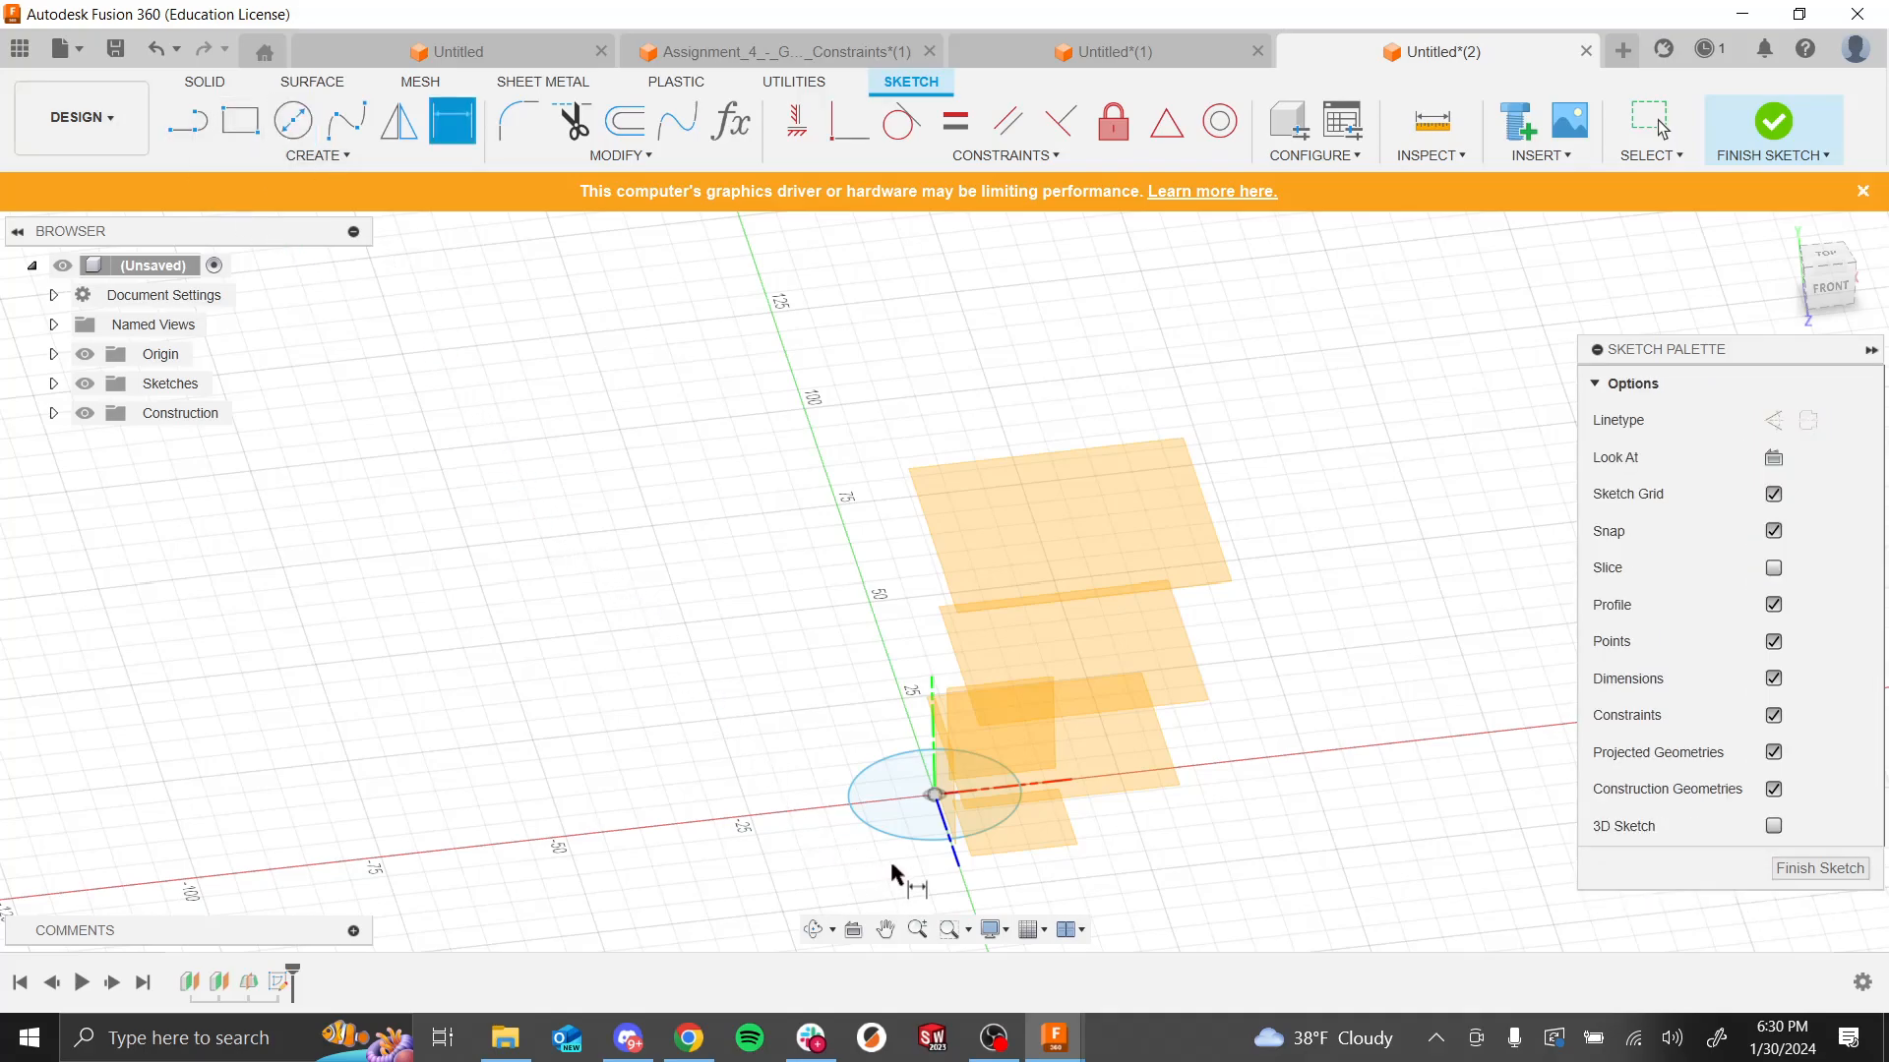
click(905, 839)
click(777, 787)
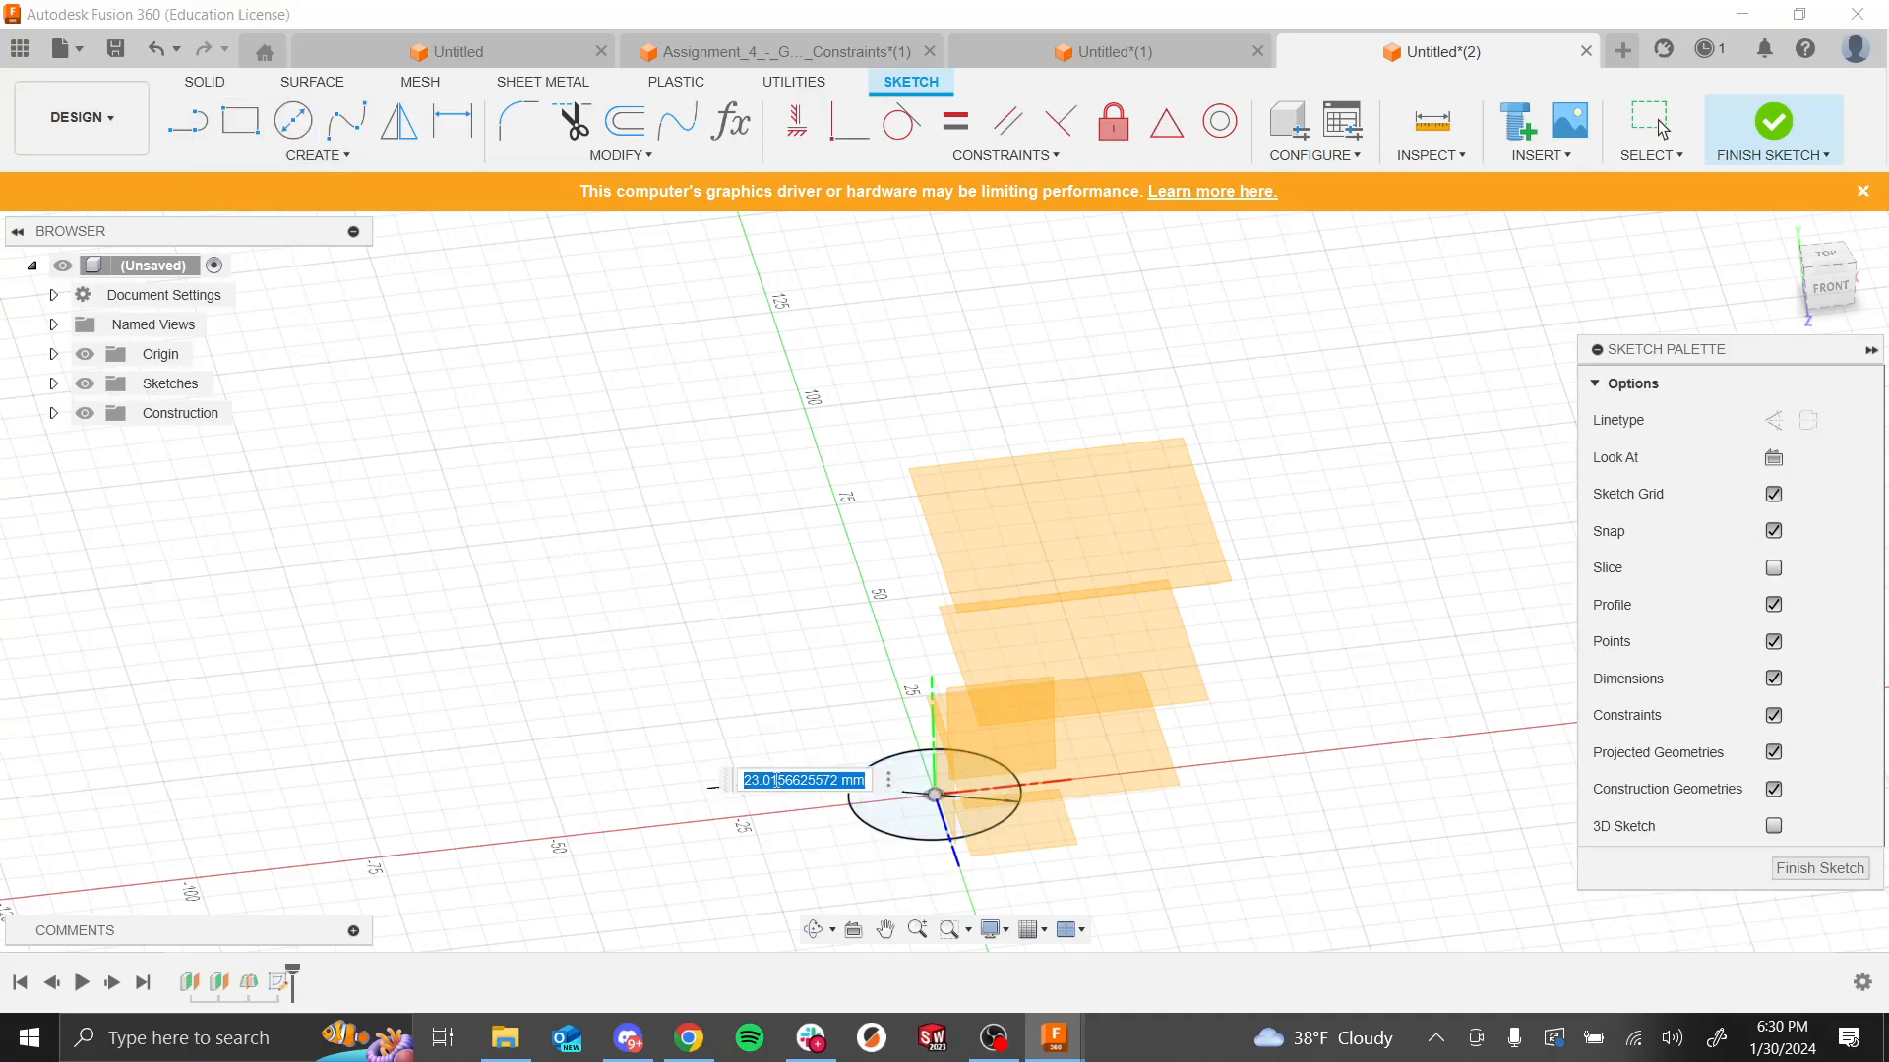
text(25)
key(Return)
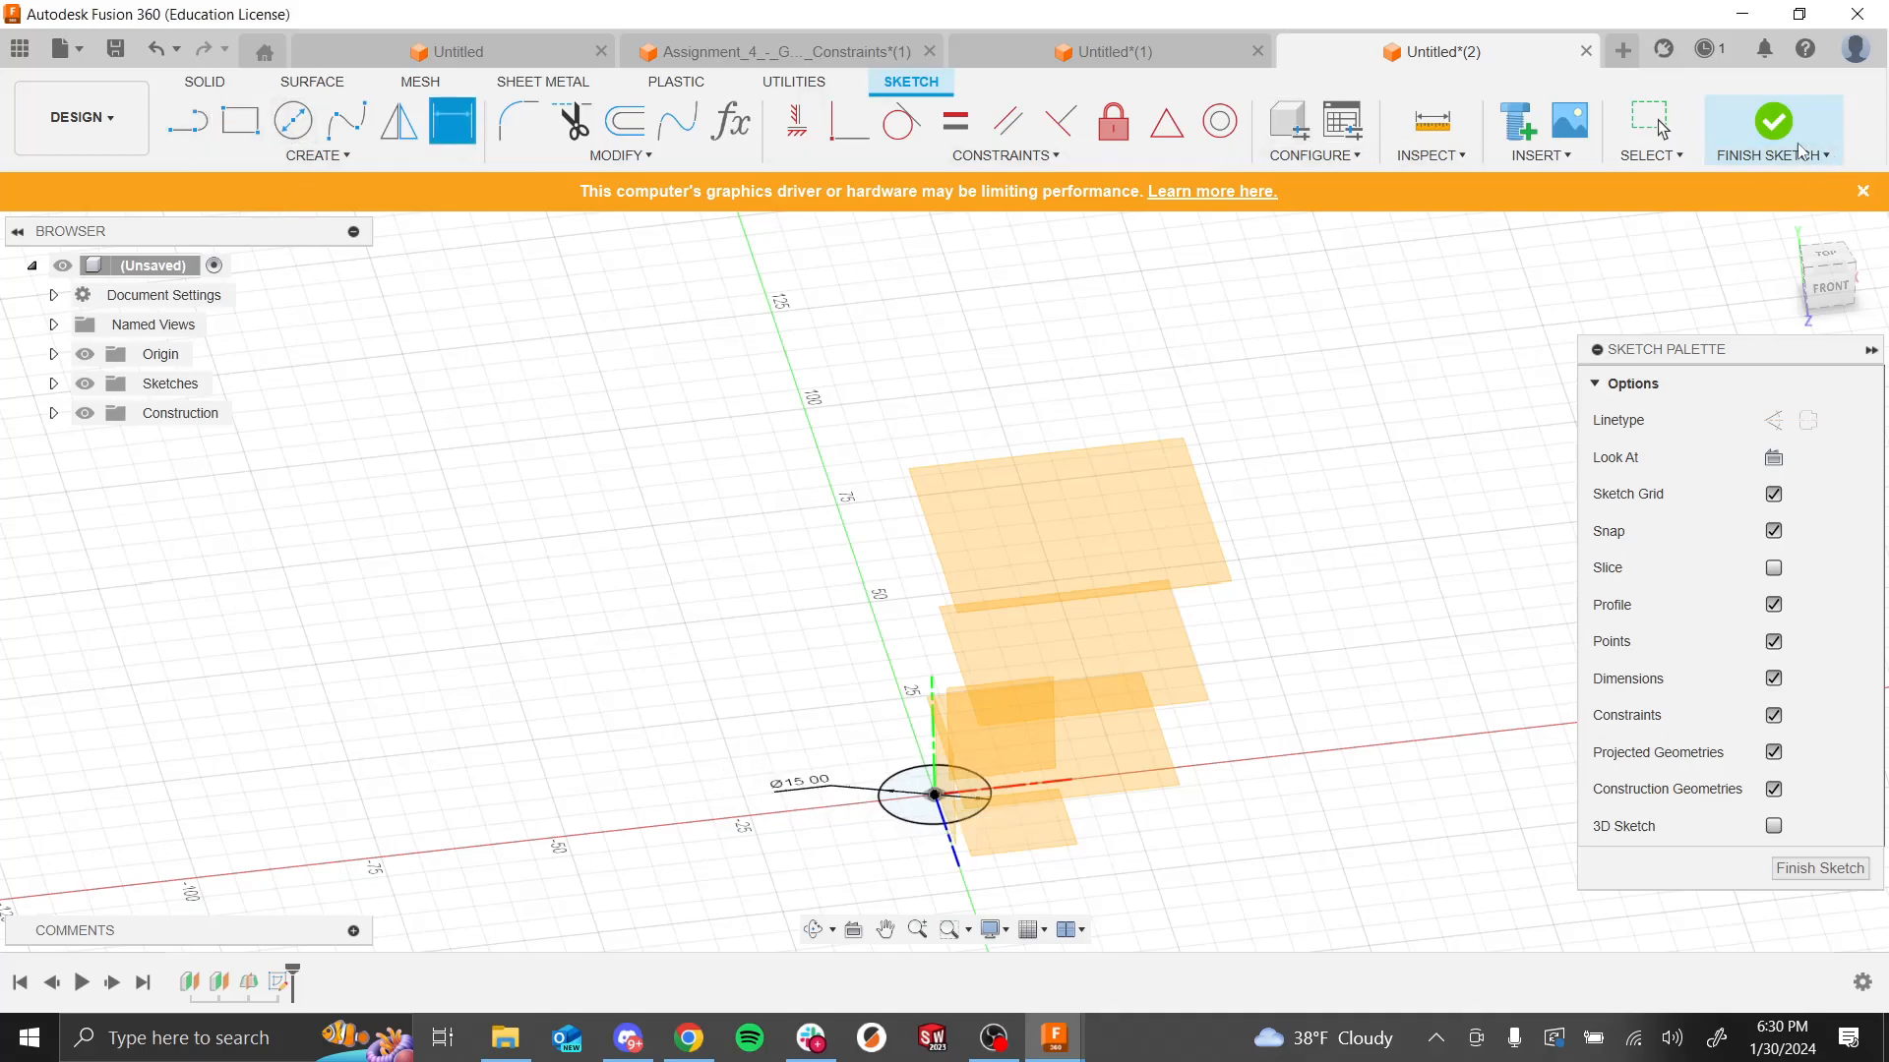
click(1770, 123)
Step: Start a sketch on the midplane just above the origin and draw a circle about 31 mm in diameter centred on the origin
mouse_move(1380, 744)
shift+middle_down()
mouse_move(1366, 666)
mouse_move(1383, 750)
mouse_move(1417, 755)
shift+middle_up()
scroll(1115, 762, down, 2)
scroll(1130, 801, up, 4)
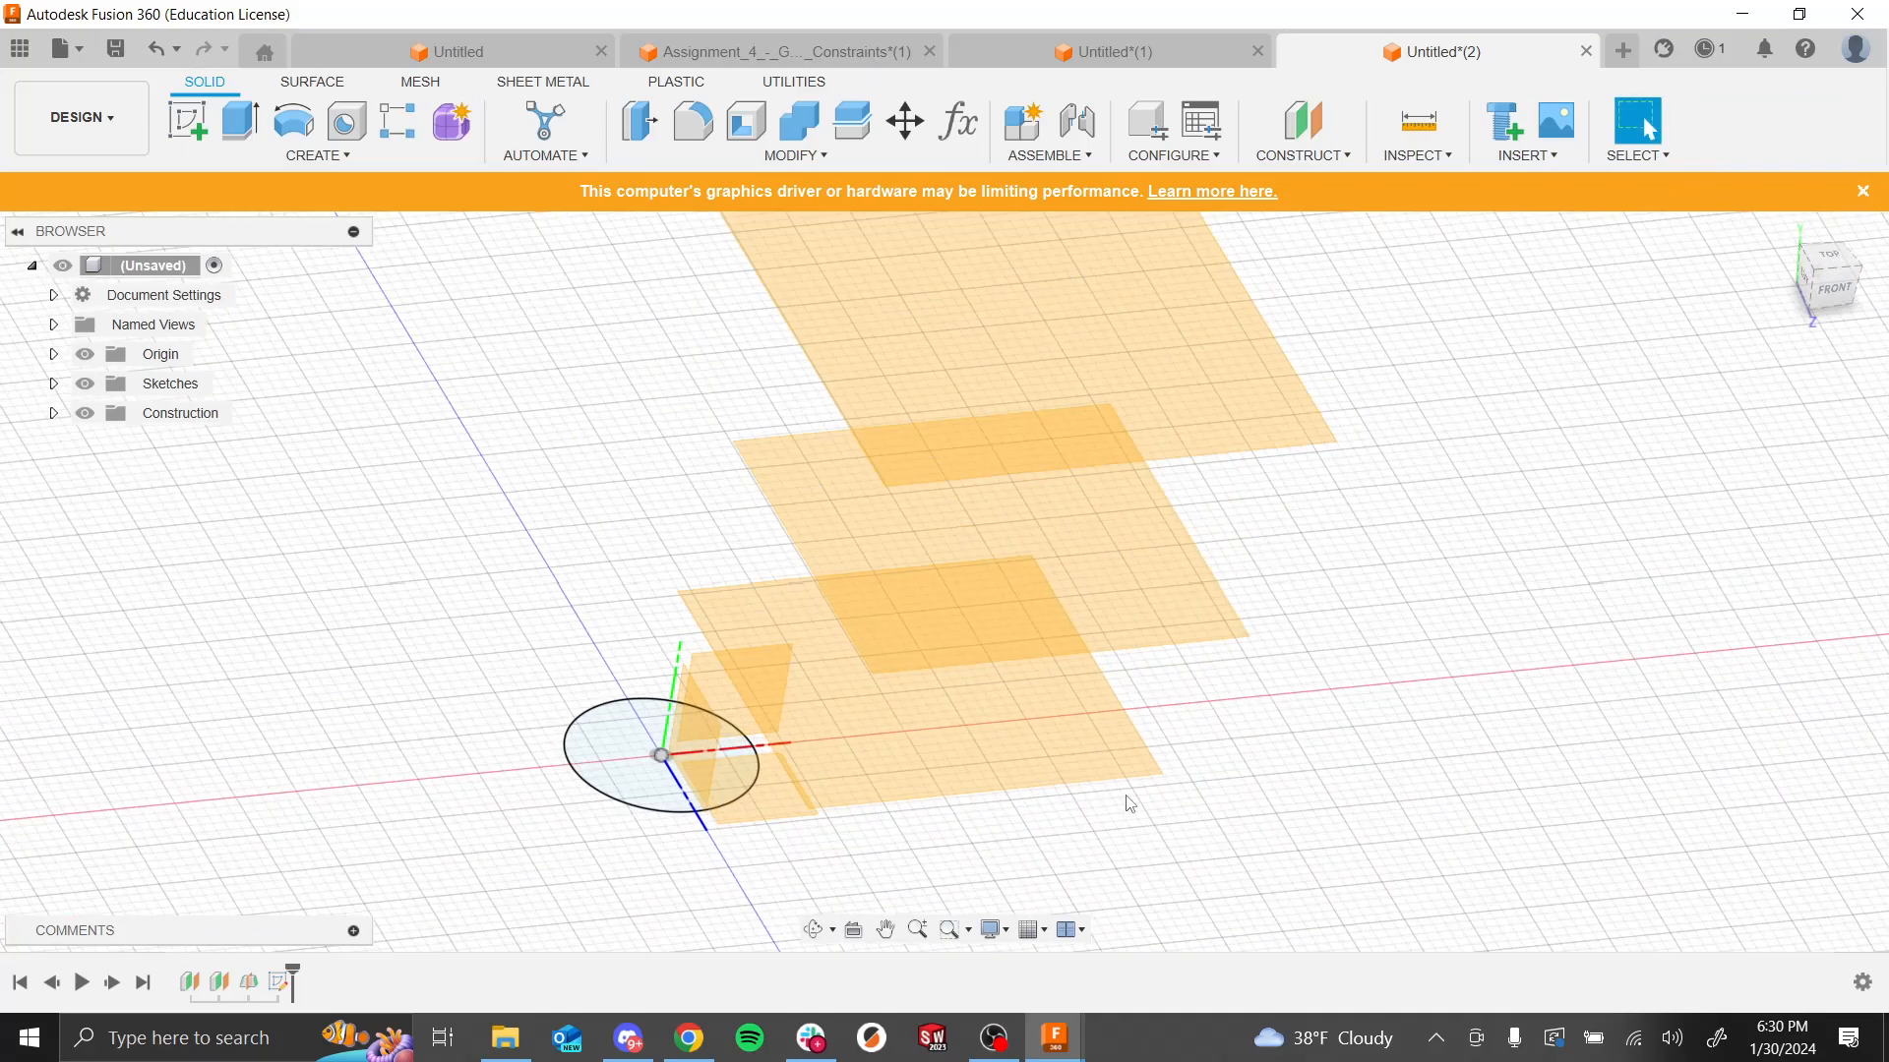
shift+middle_drag(1282, 890, 1245, 846)
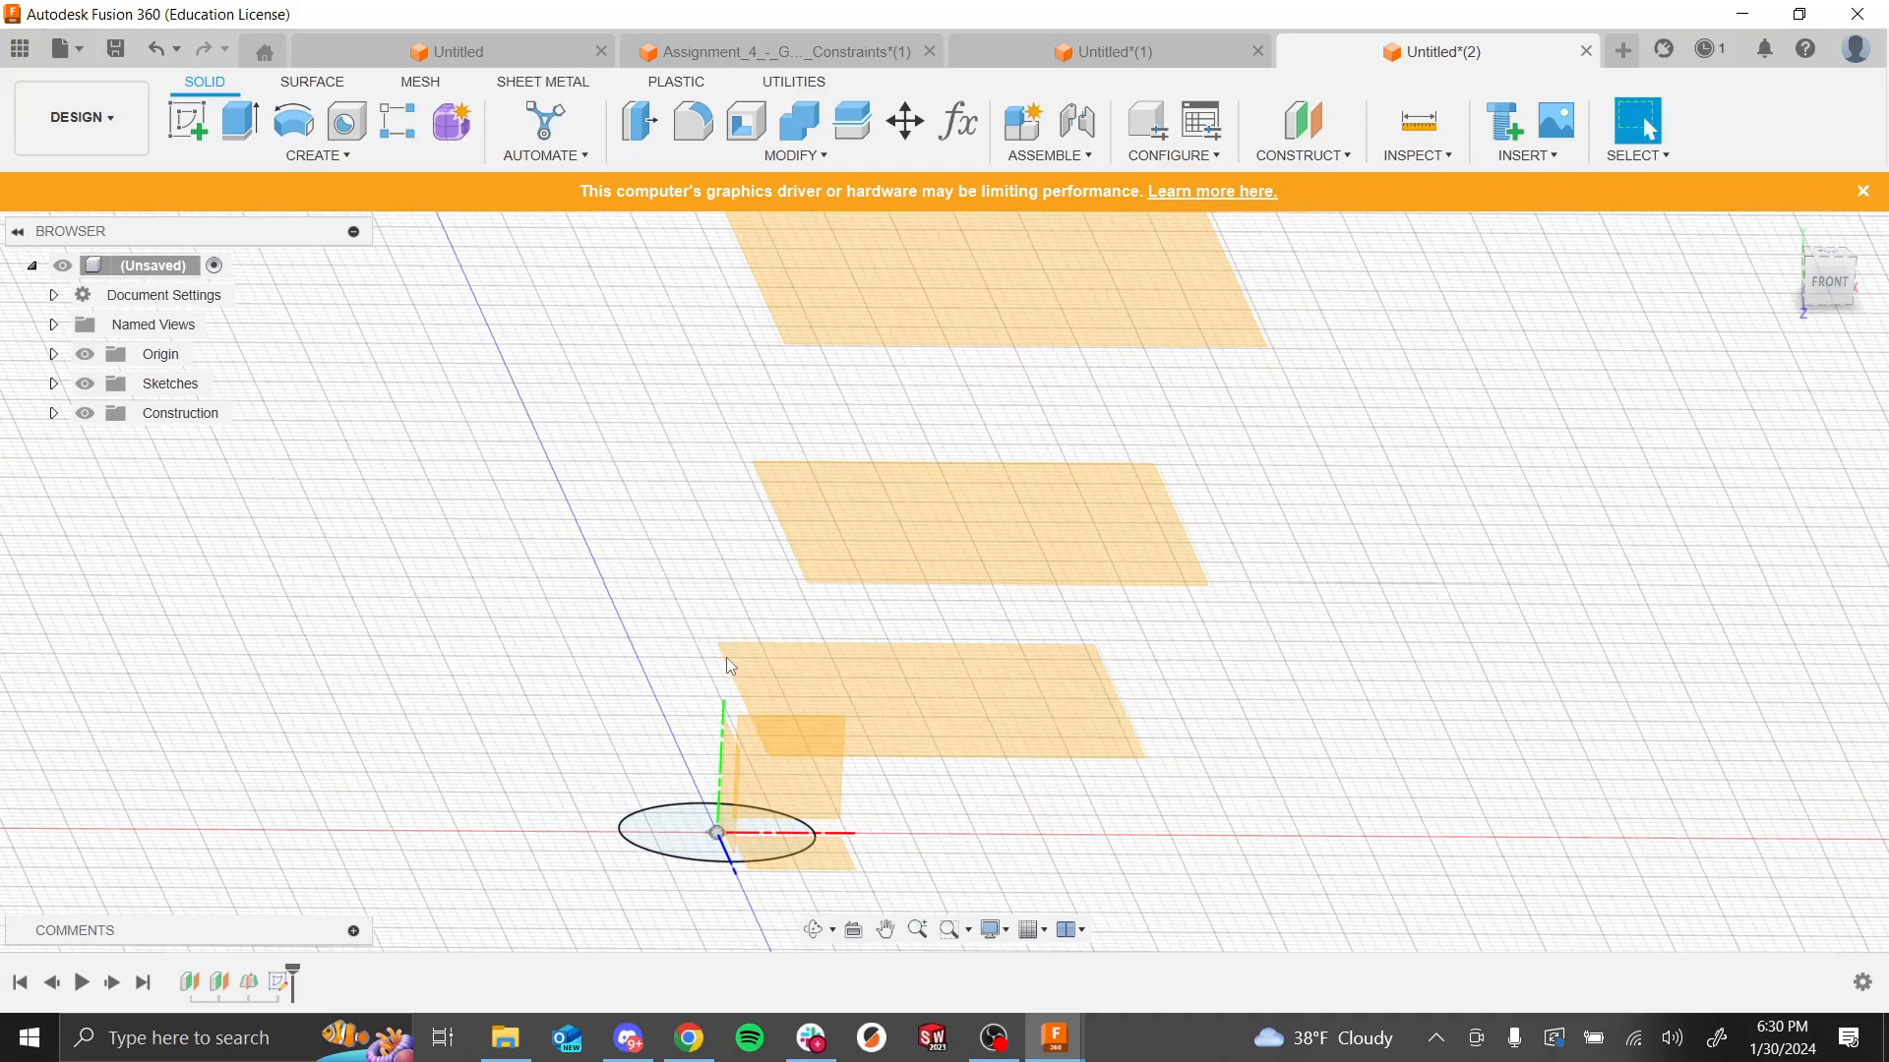
click(986, 704)
click(198, 120)
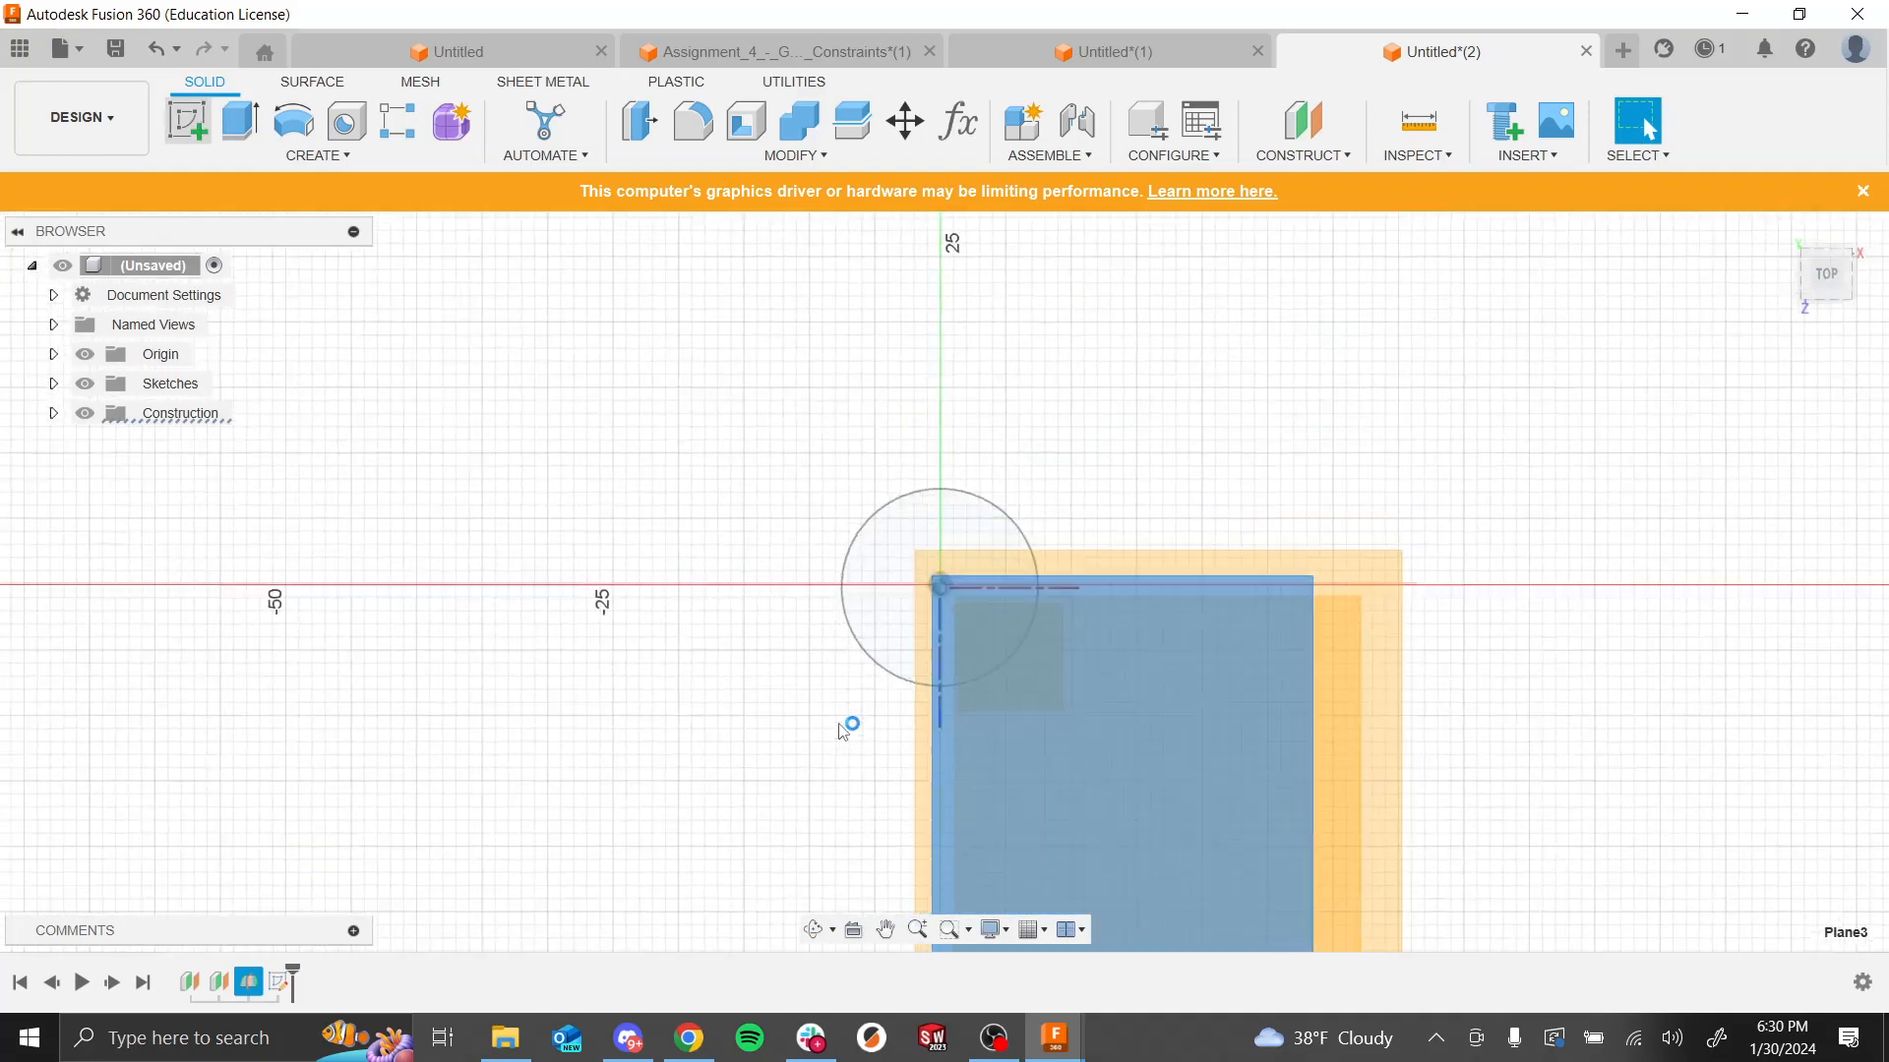
click(292, 120)
click(944, 581)
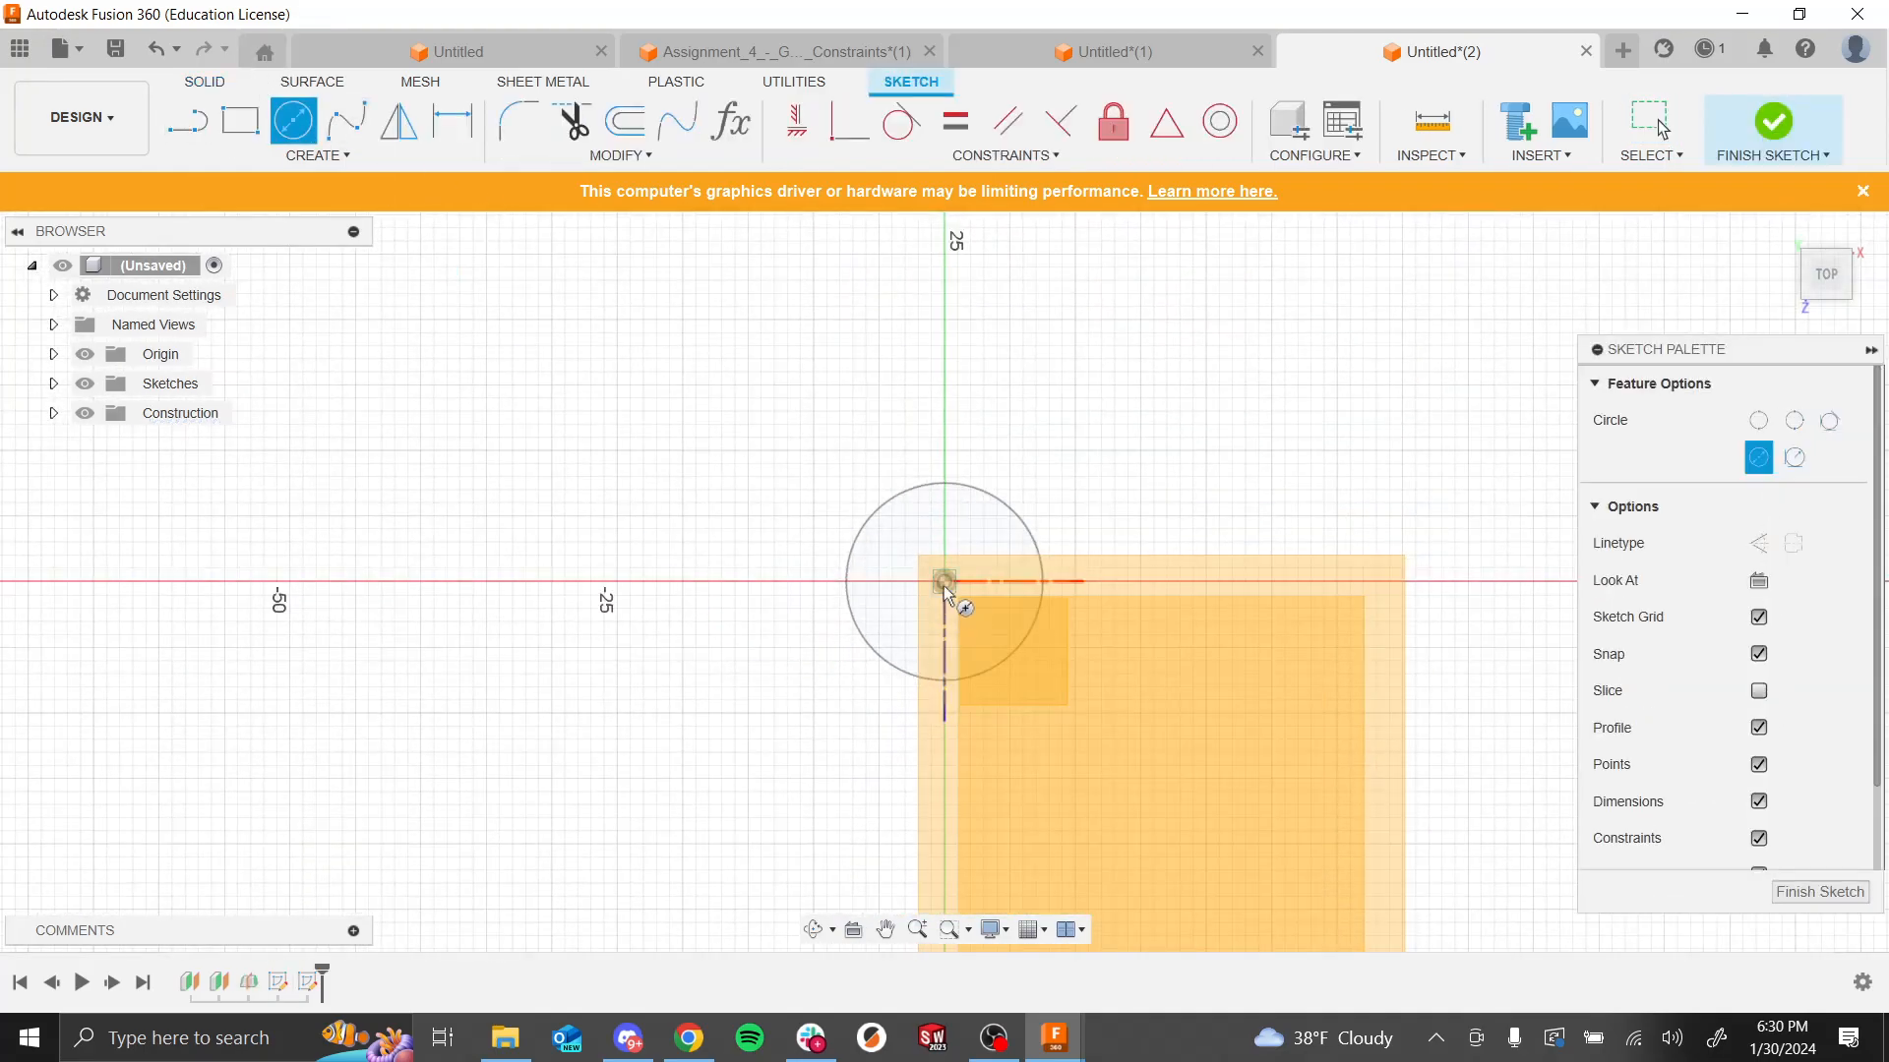
click(1147, 570)
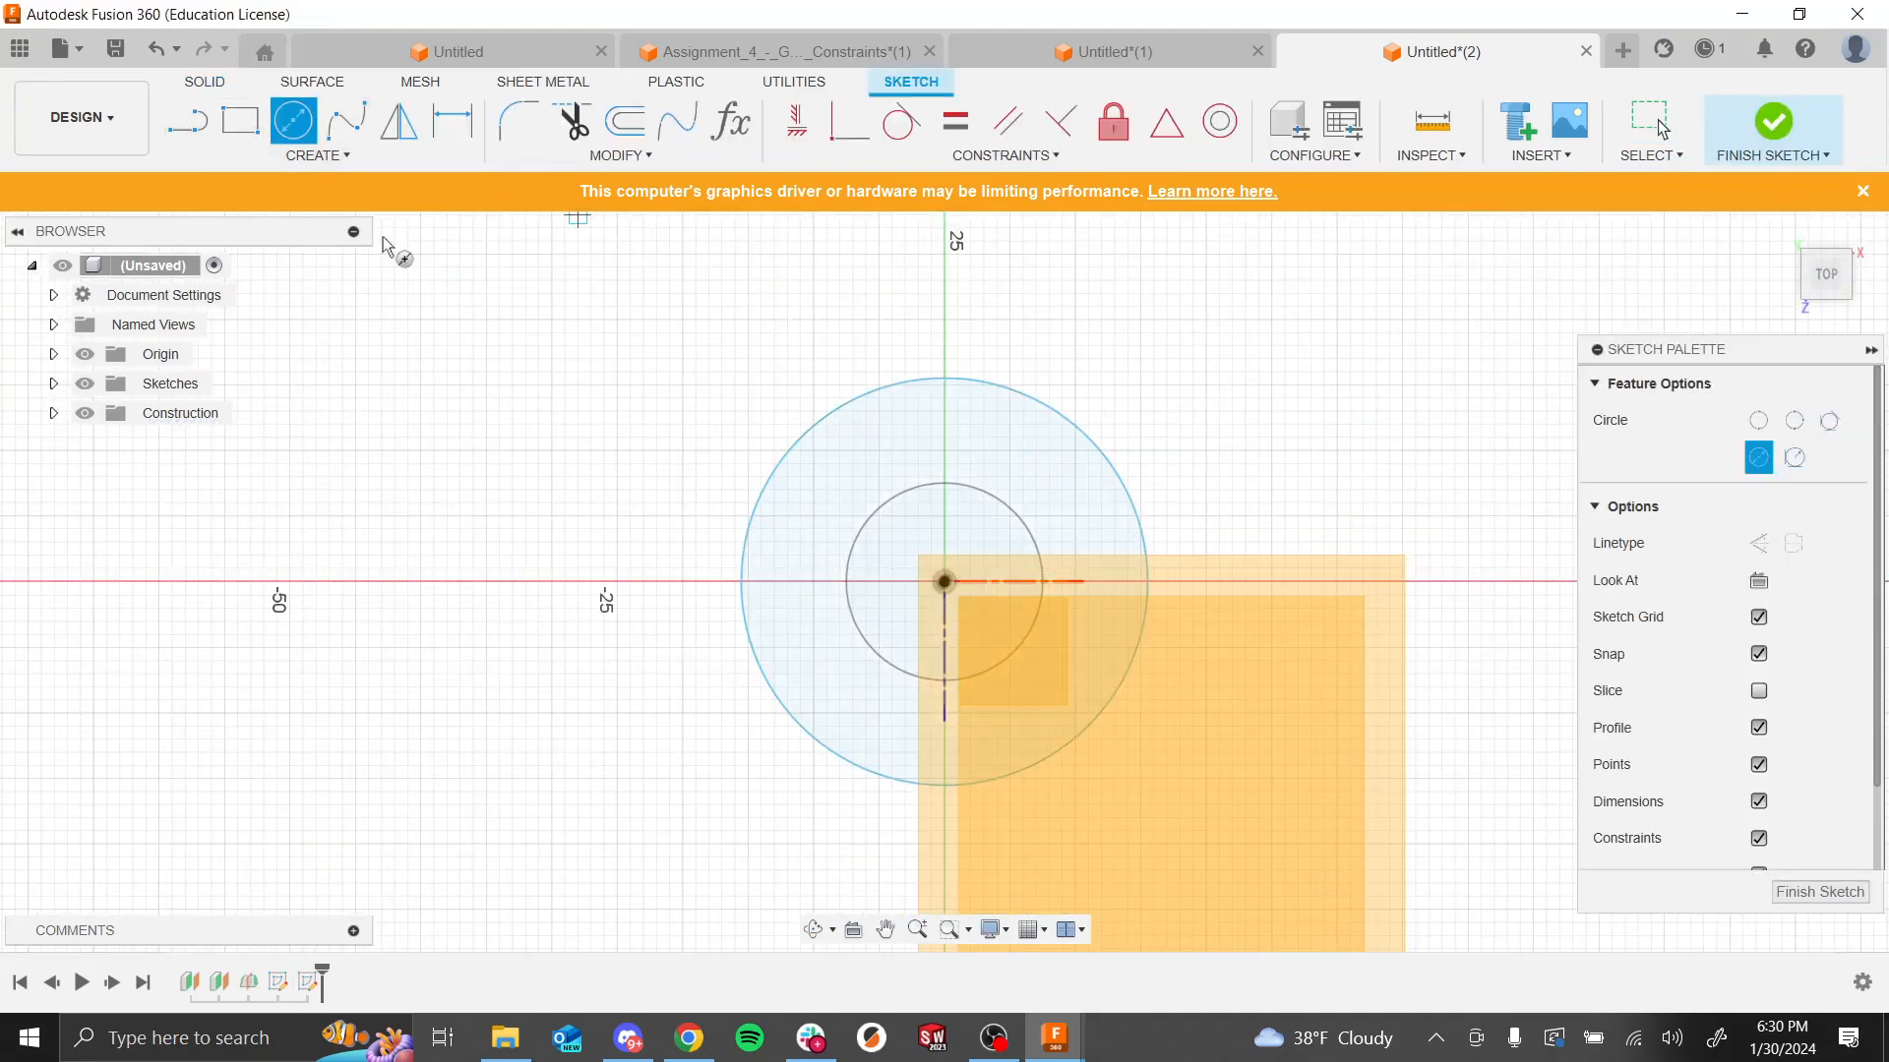
Step: Dimension the midplane circle to a diameter of 25 mm and finish the sketch
key(d)
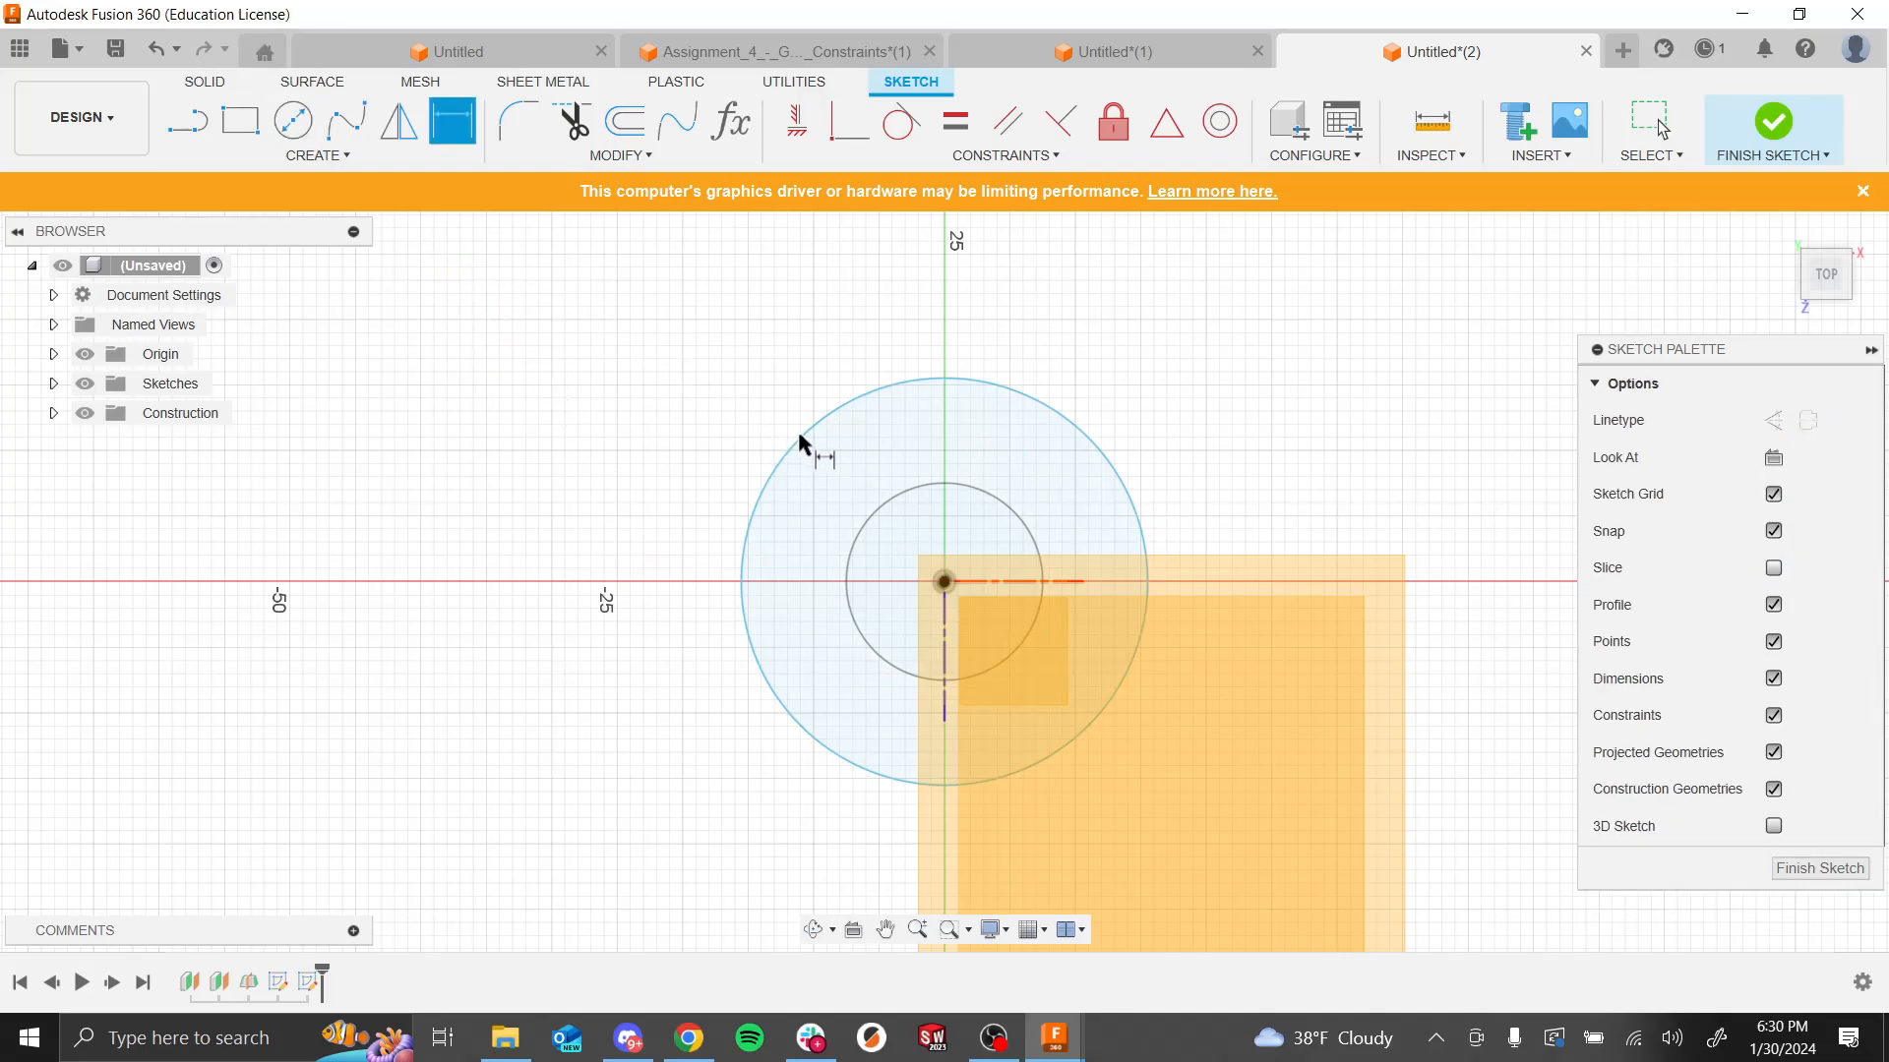
click(934, 381)
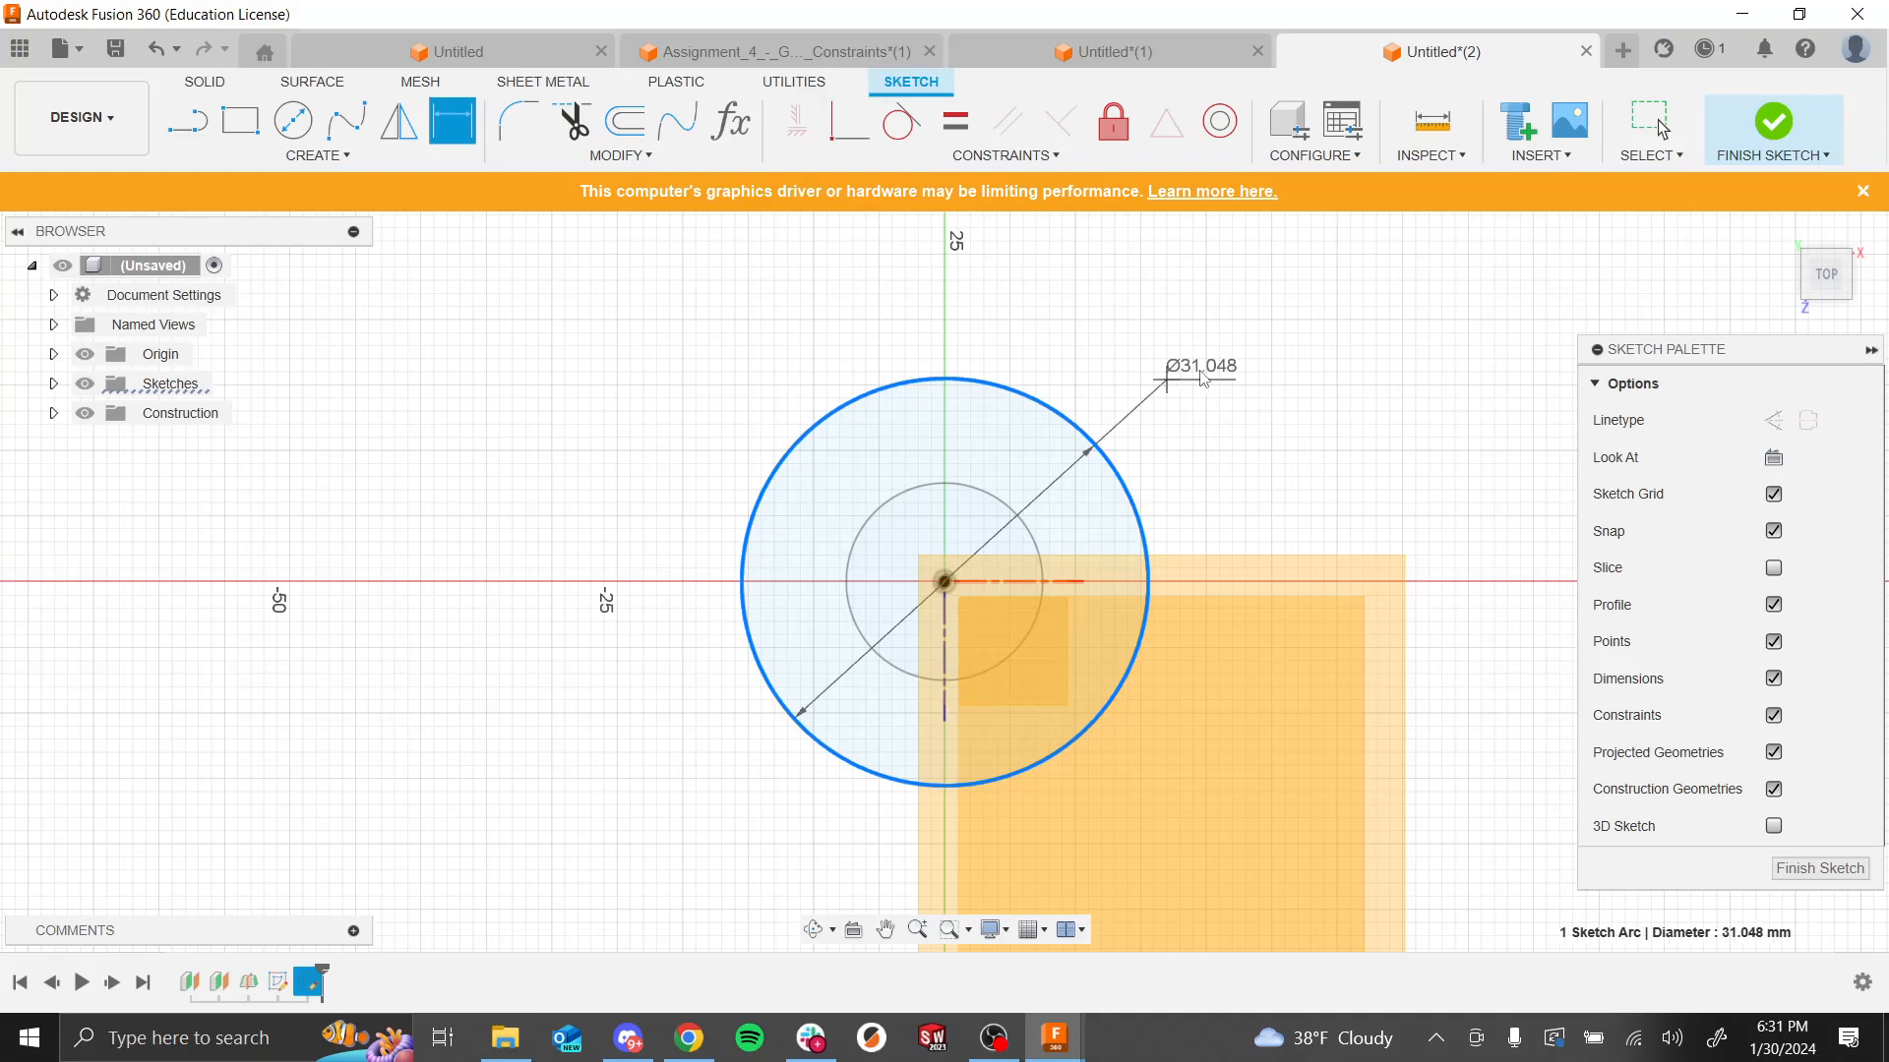
key(Escape)
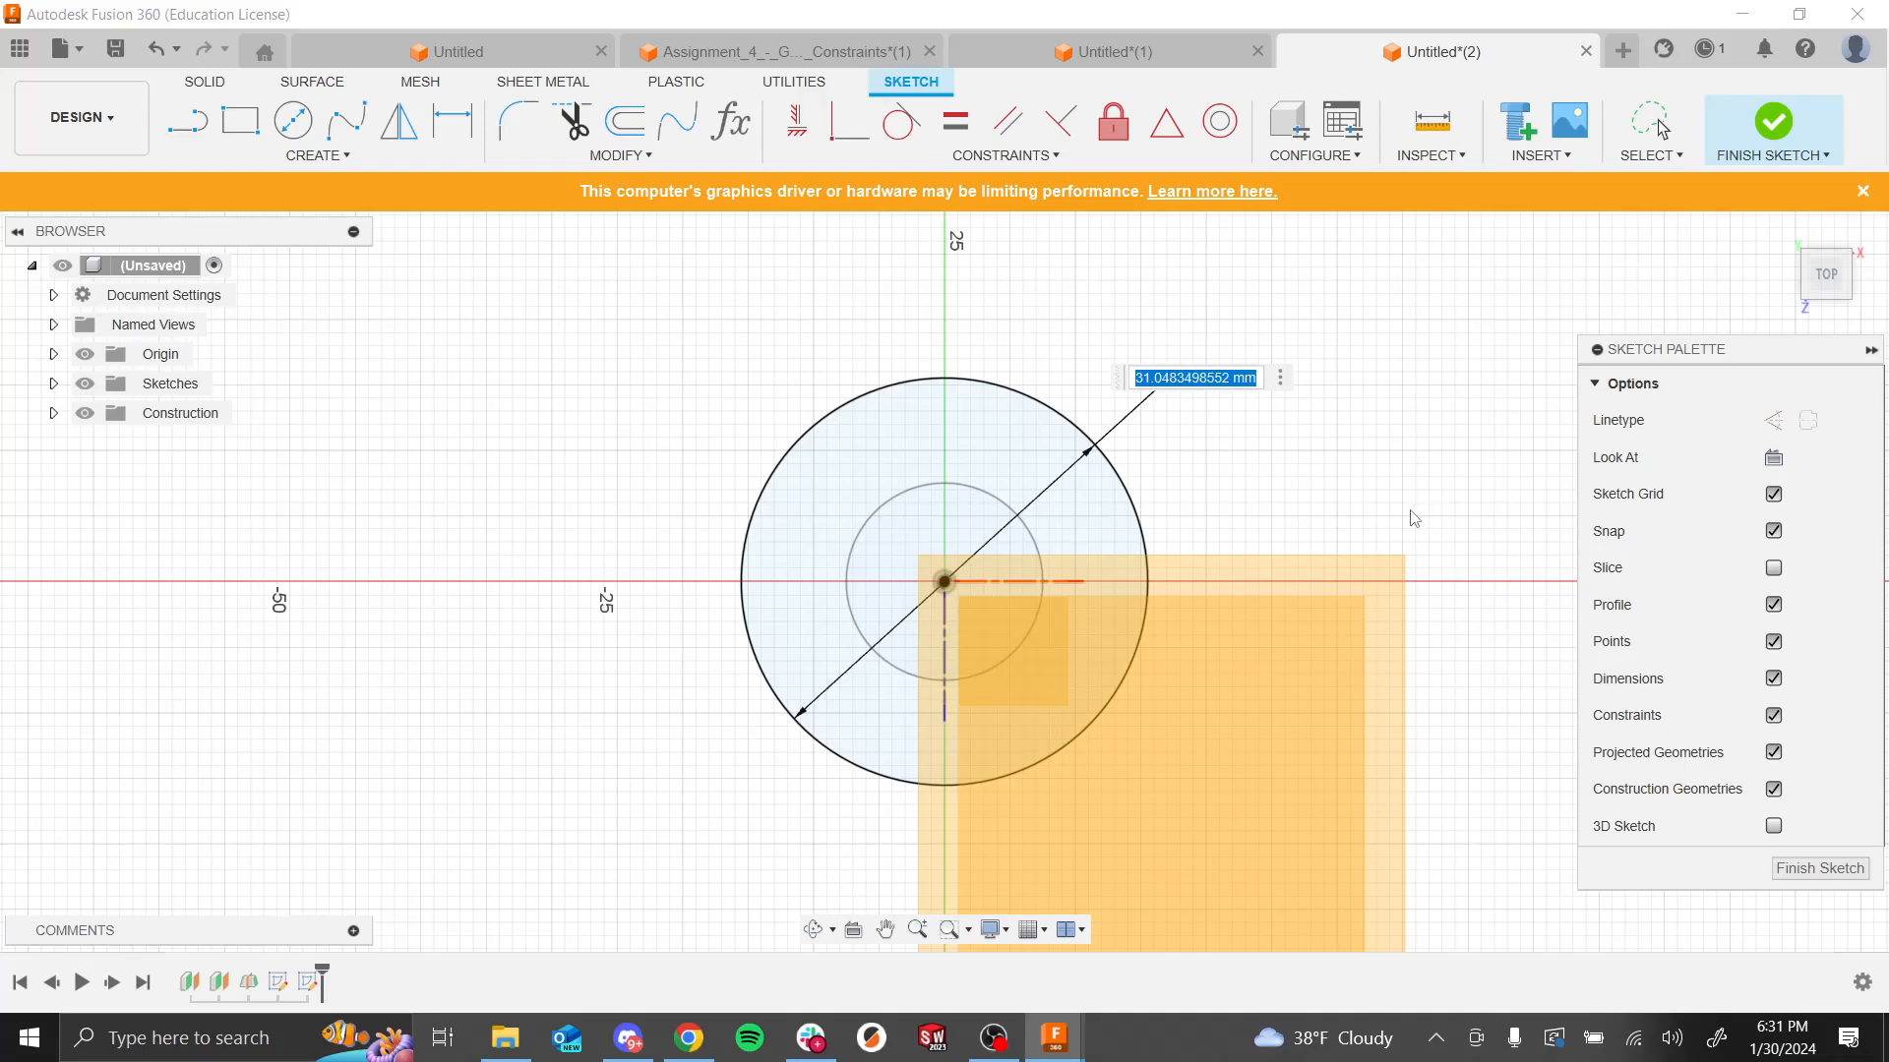
text(25)
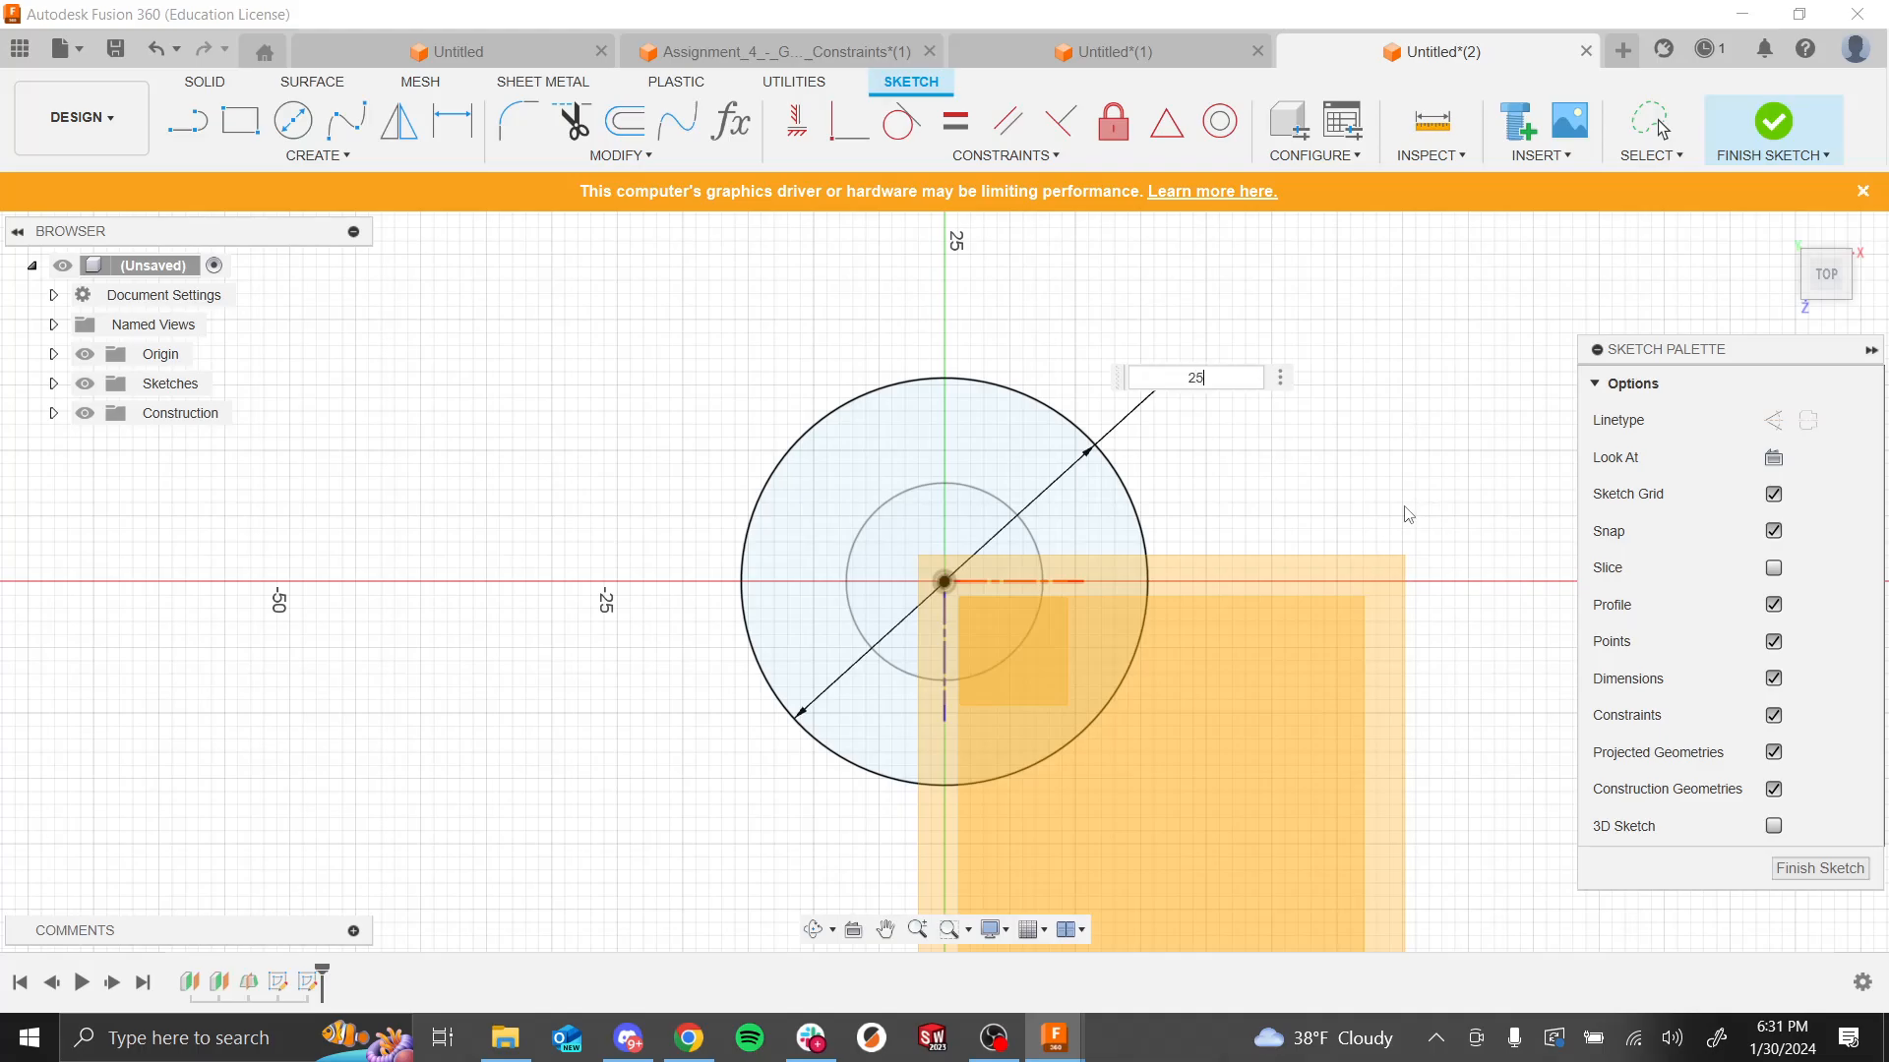
key(Return)
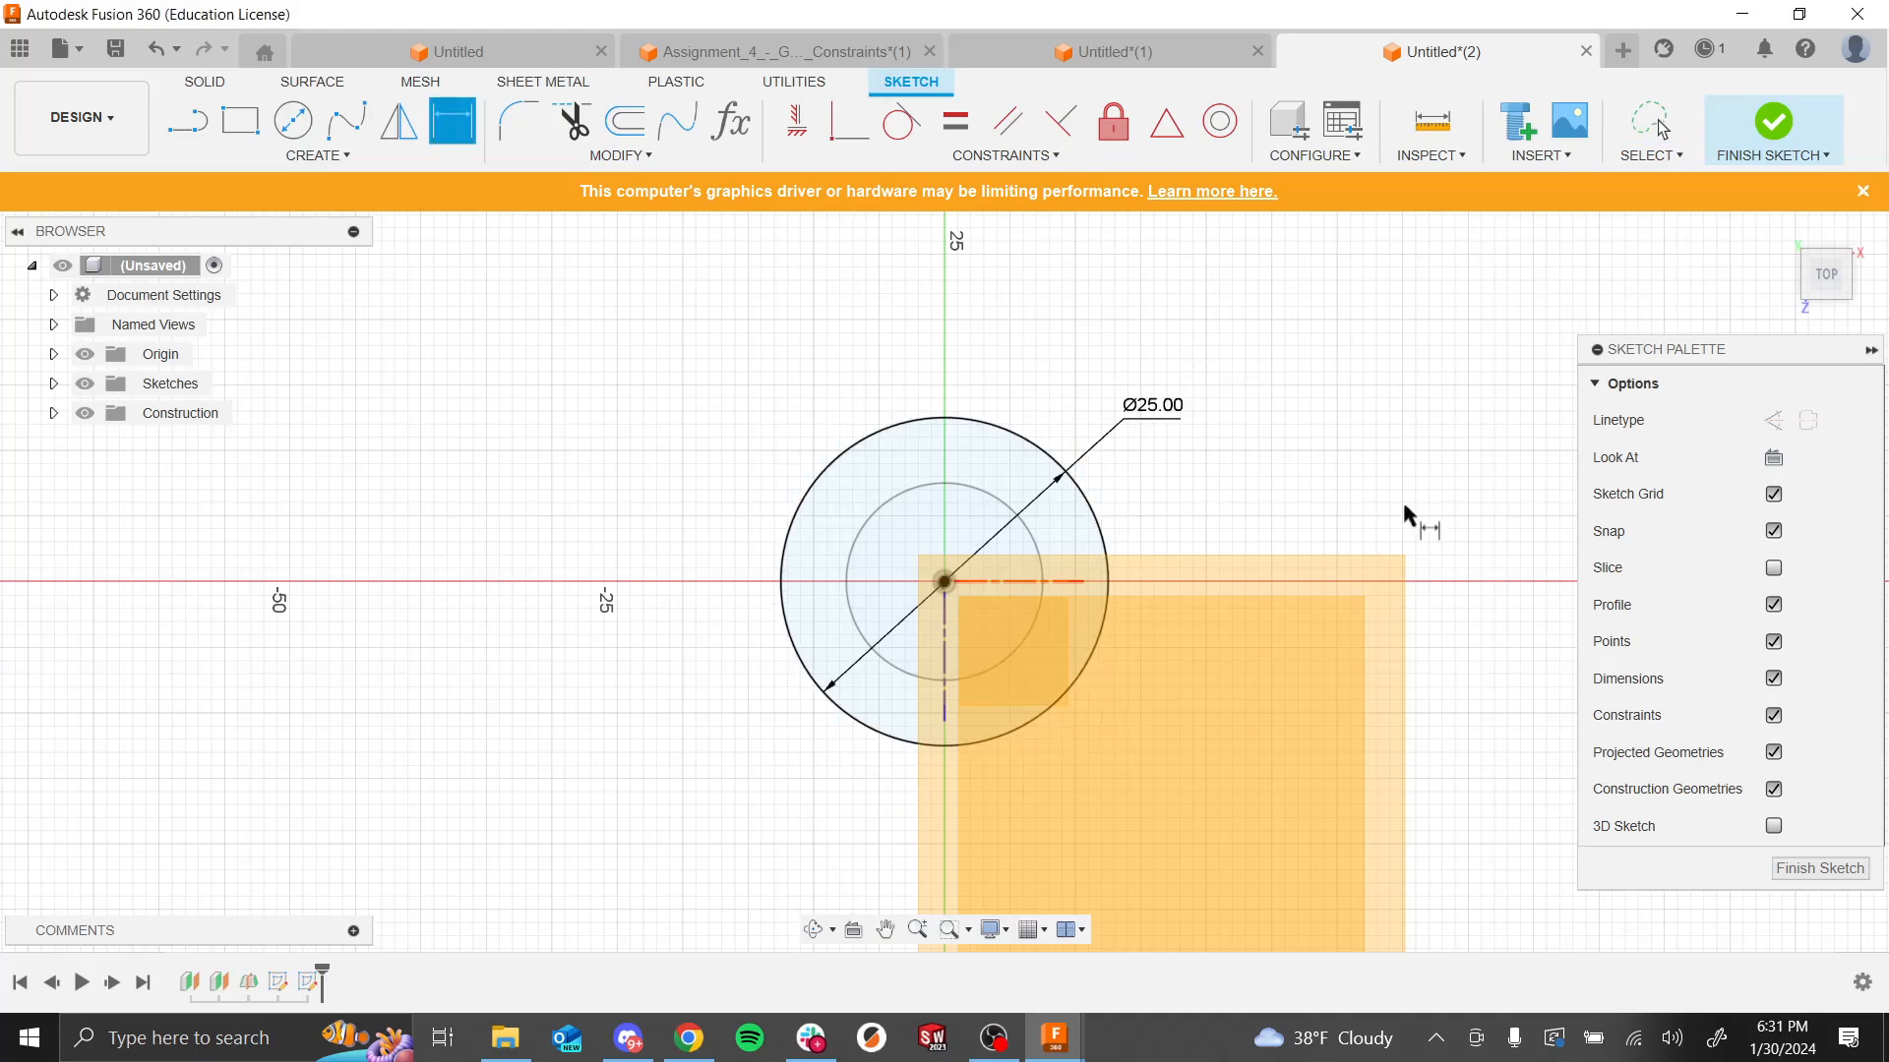
click(1771, 118)
Step: Start a sketch on the offset plane directly above the midplane and draw a circle centred on the origin
mouse_move(1336, 624)
shift+middle_down()
mouse_move(1282, 653)
mouse_move(1317, 627)
mouse_move(1319, 683)
mouse_move(1328, 619)
mouse_move(1341, 653)
mouse_move(1333, 640)
shift+middle_up()
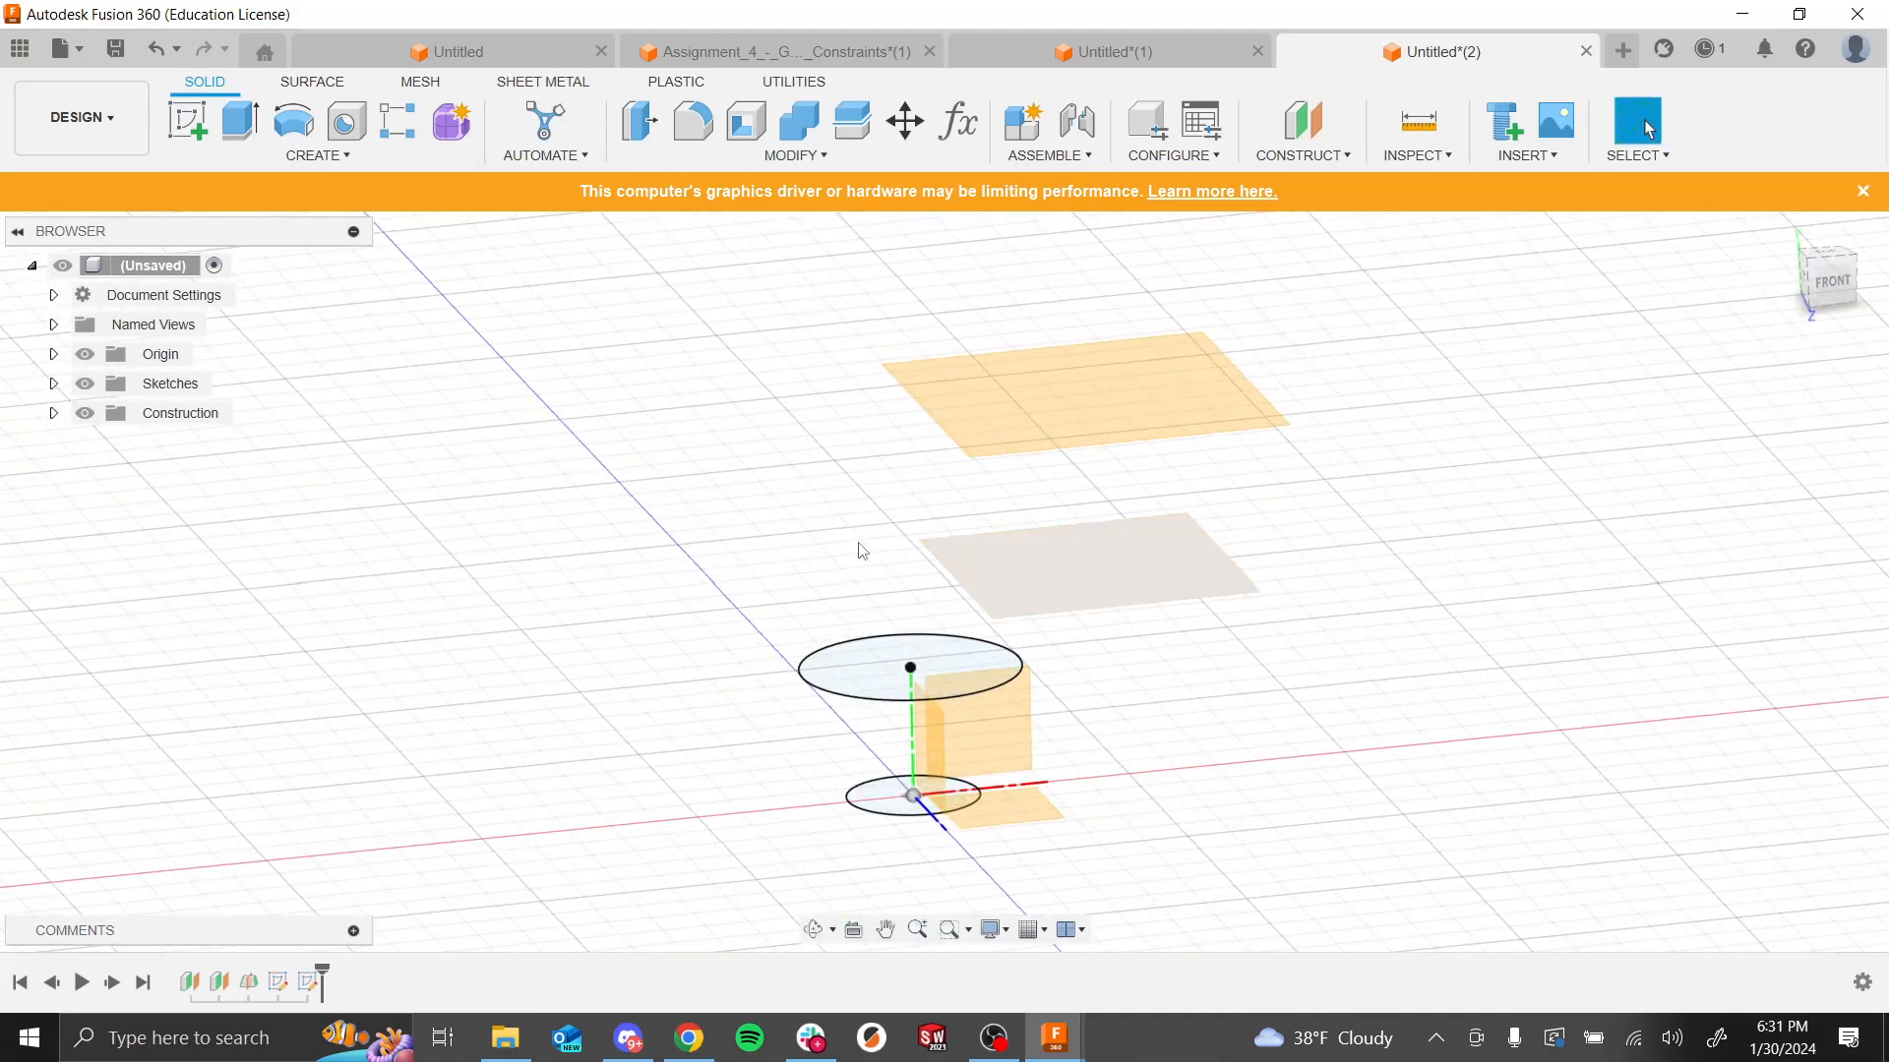
click(187, 120)
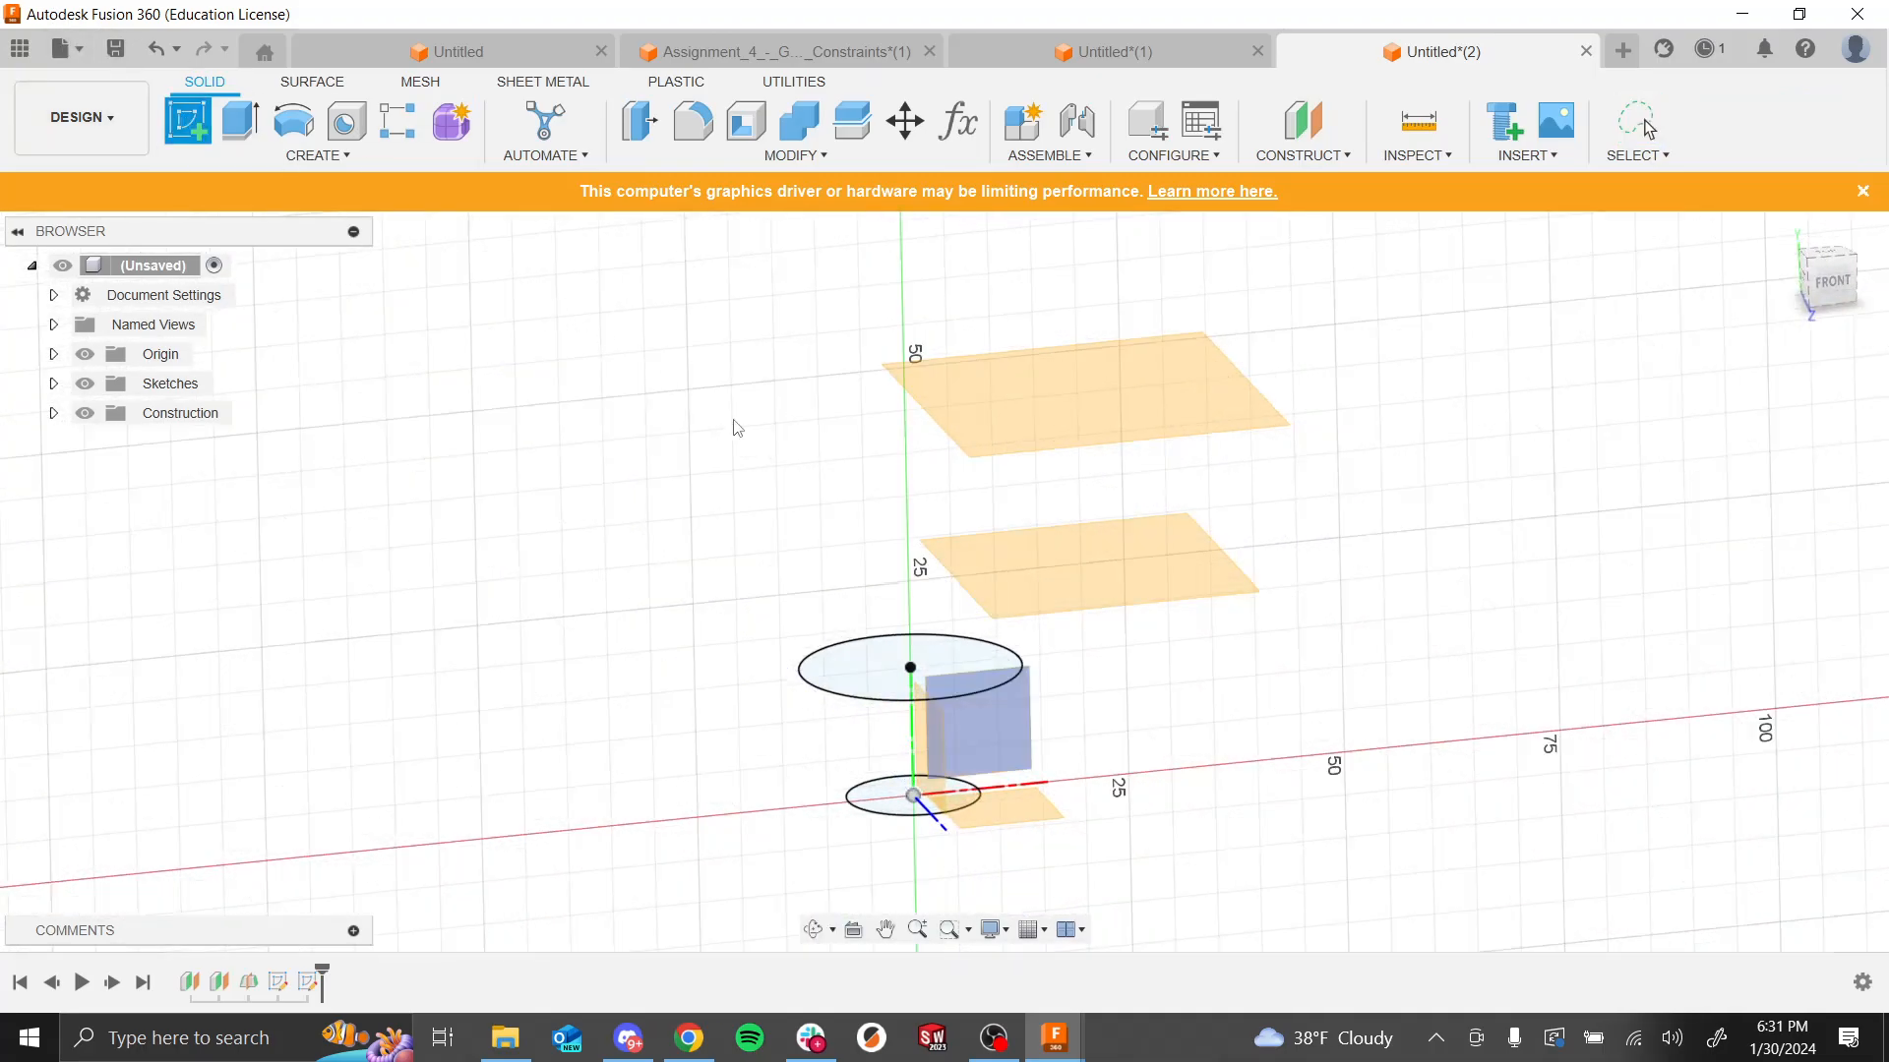
click(1003, 569)
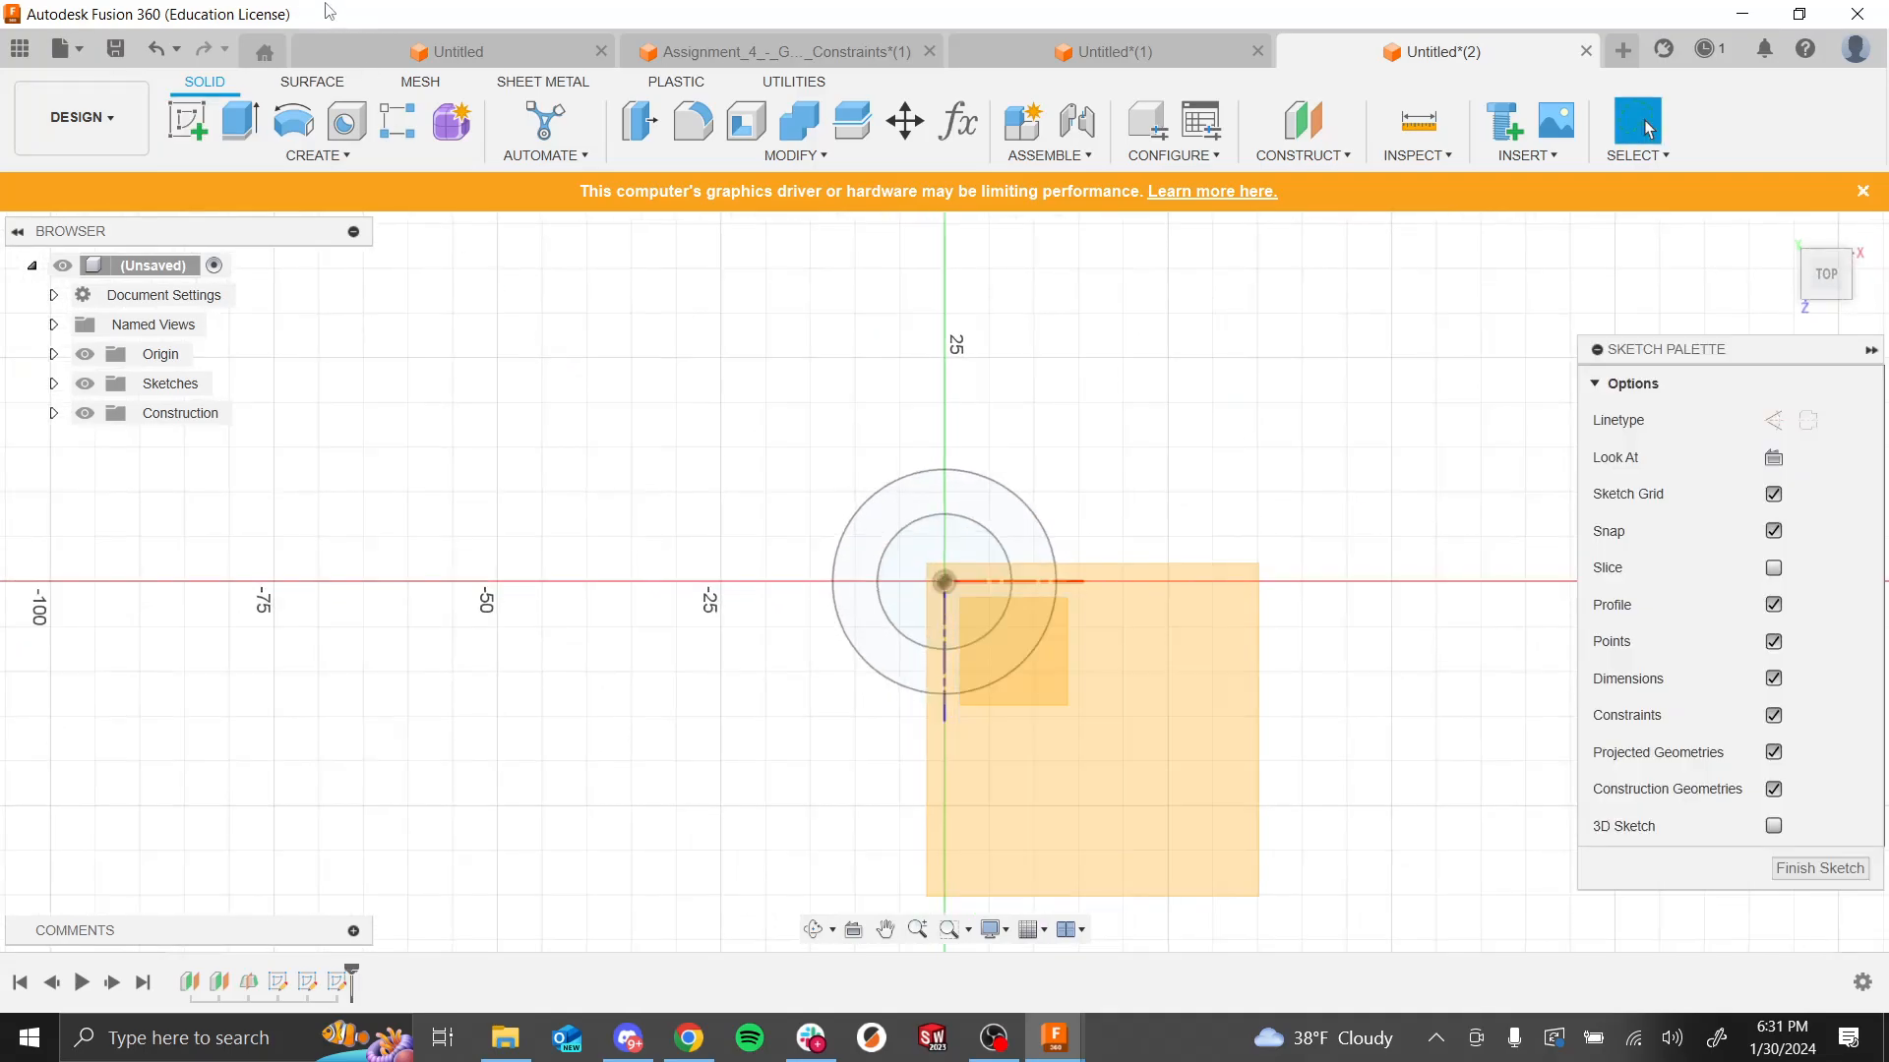
click(293, 120)
click(944, 581)
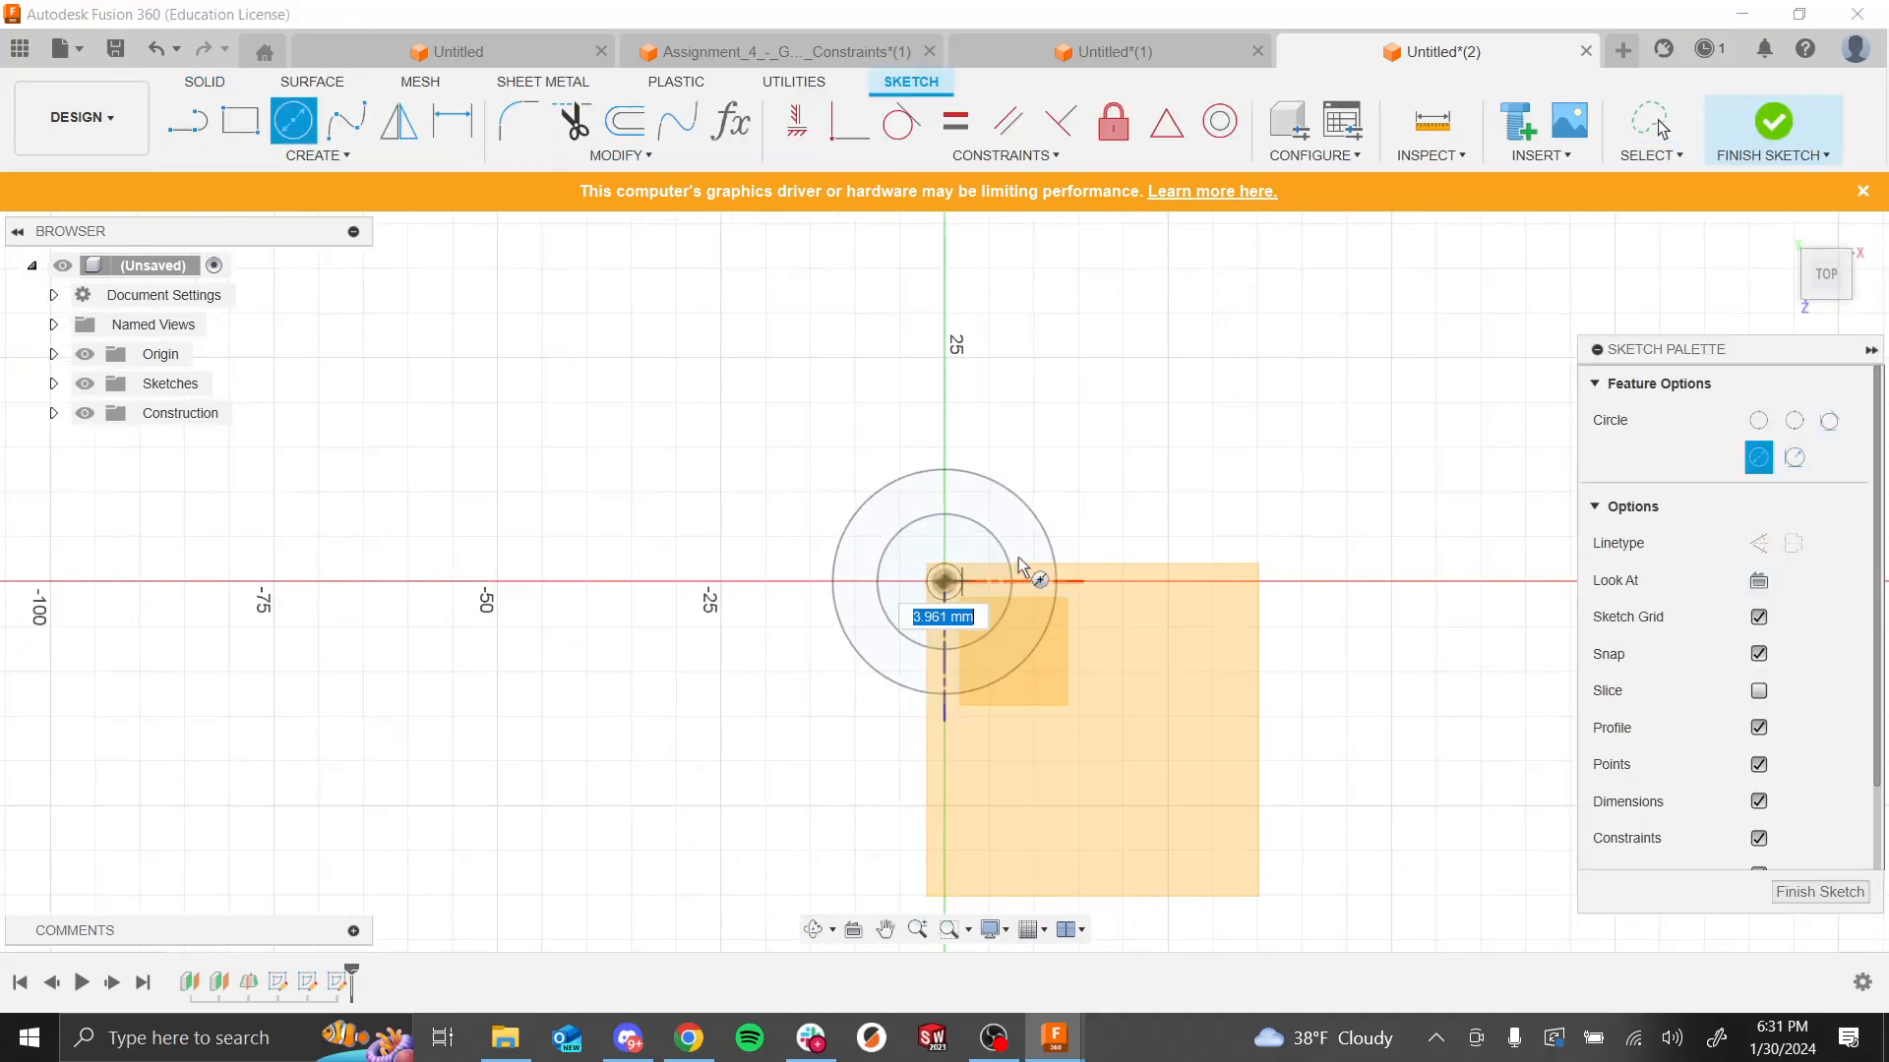
click(1024, 556)
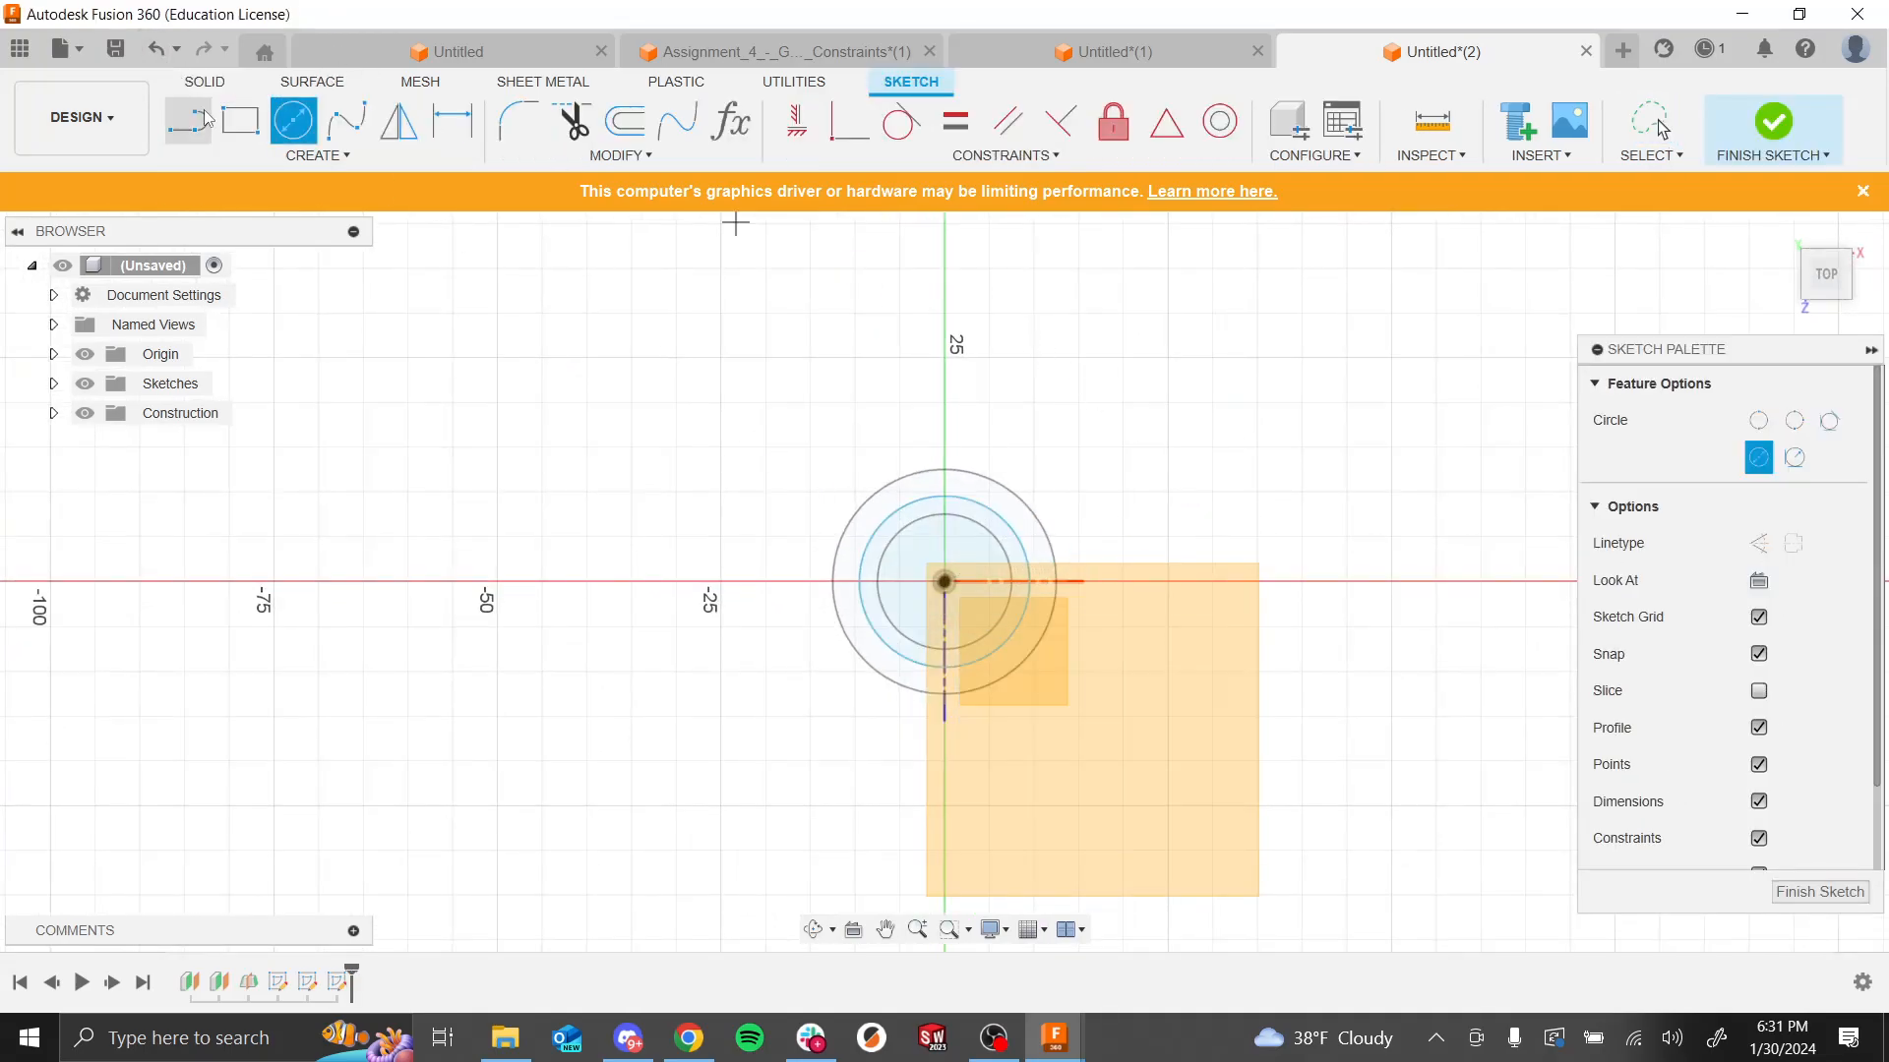
Step: Dimension the circle on the first offset plane to a diameter of 20 mm and finish the sketch
key(d)
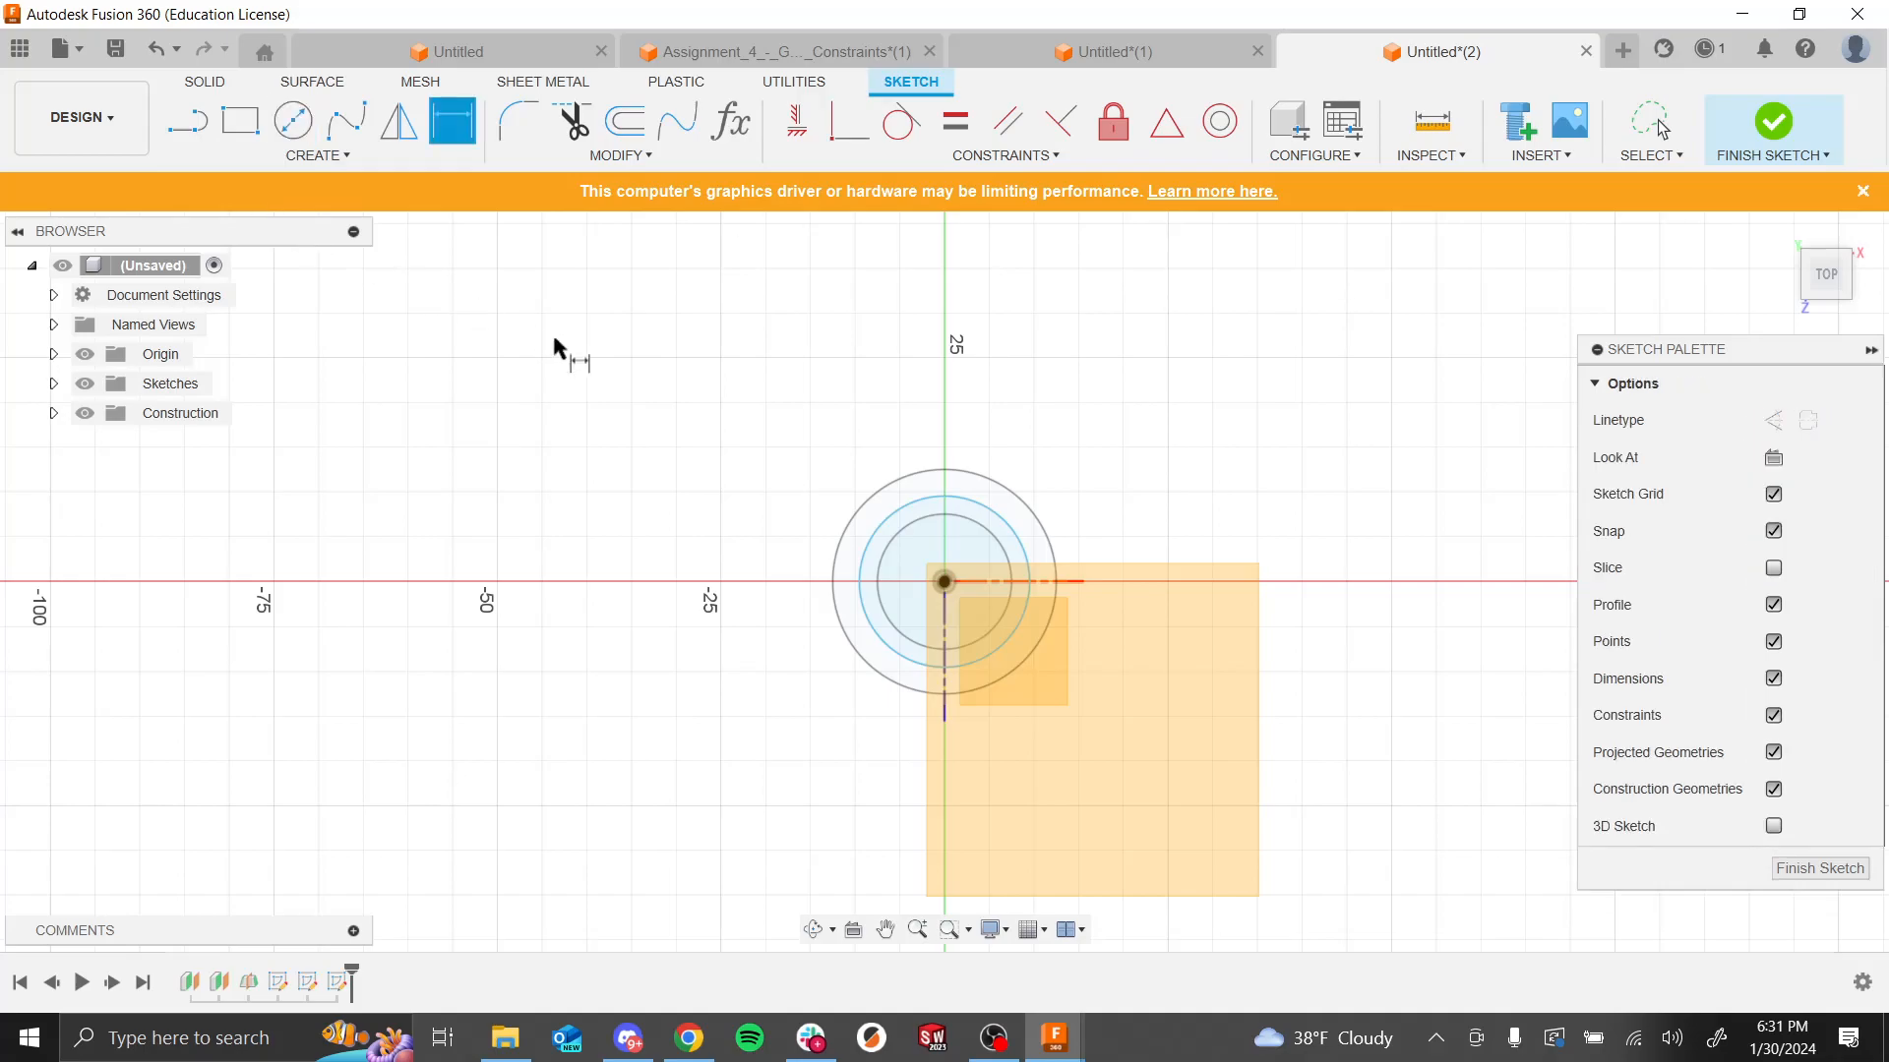
click(873, 539)
click(1050, 427)
text(20)
key(Return)
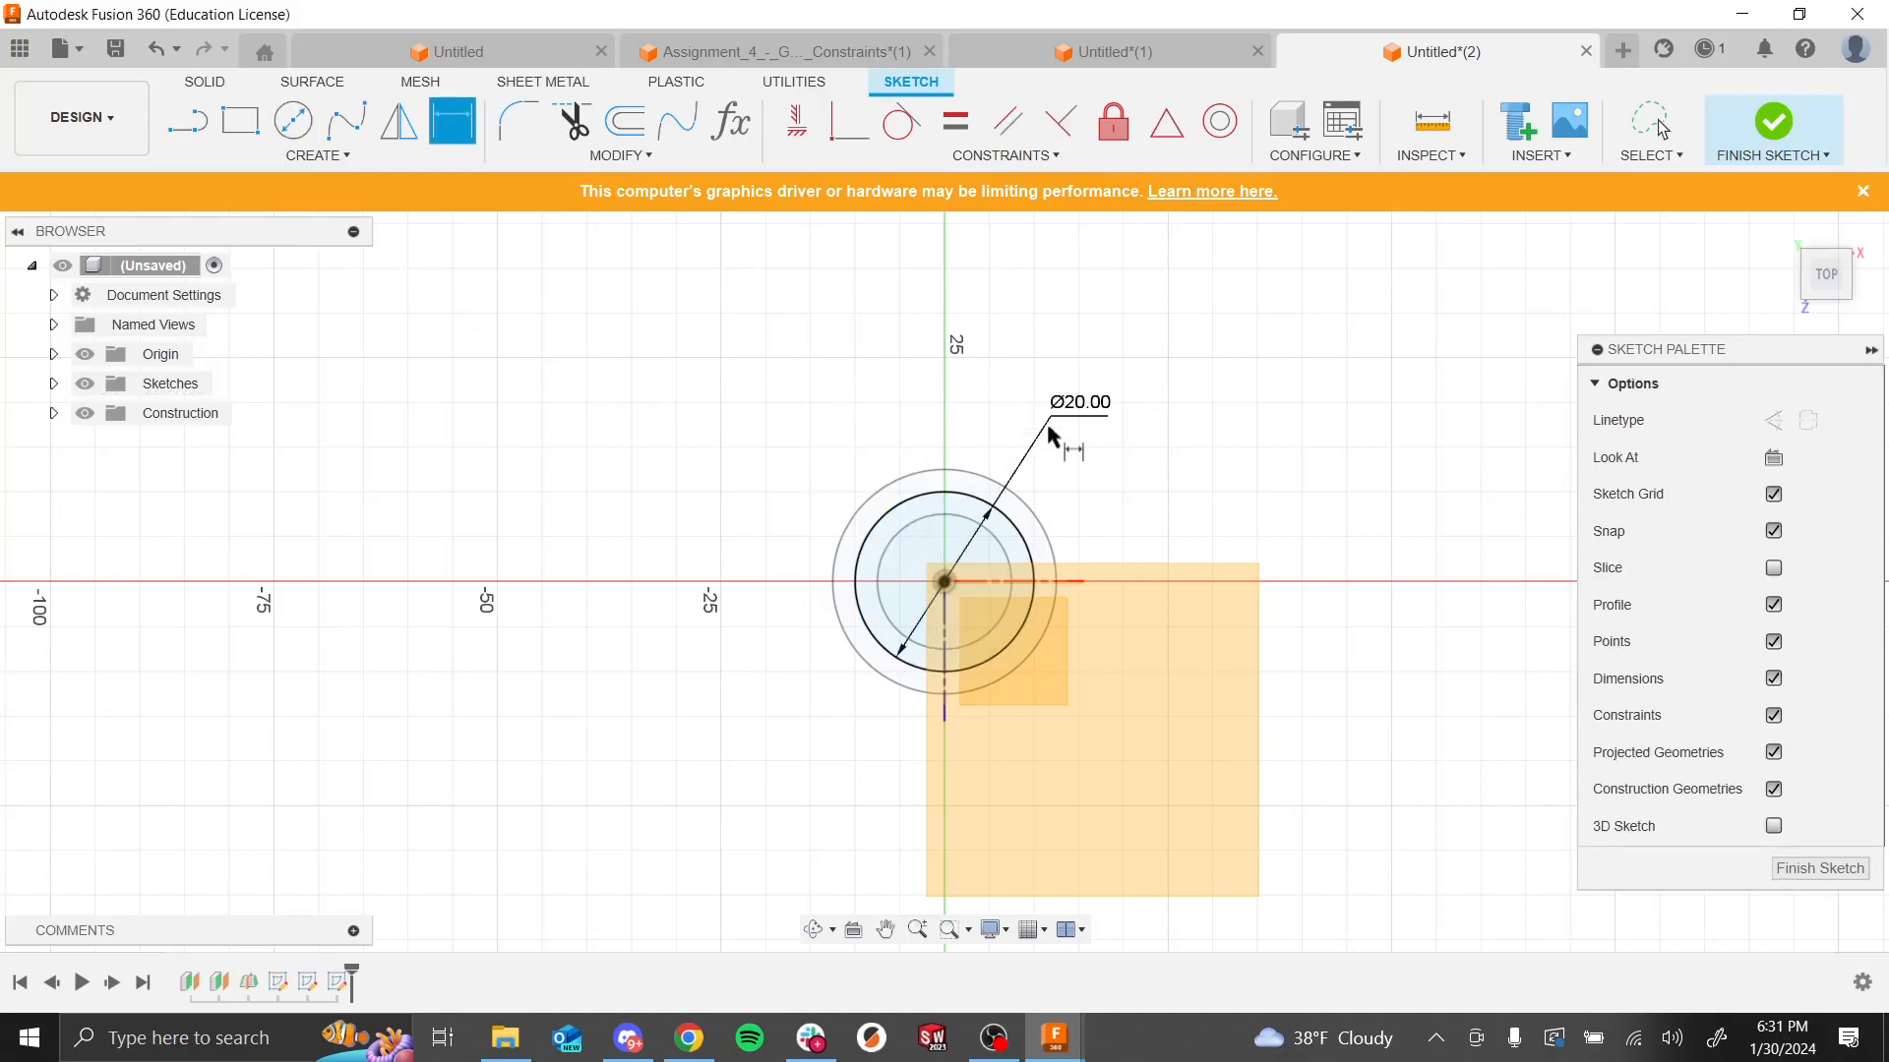
click(1773, 126)
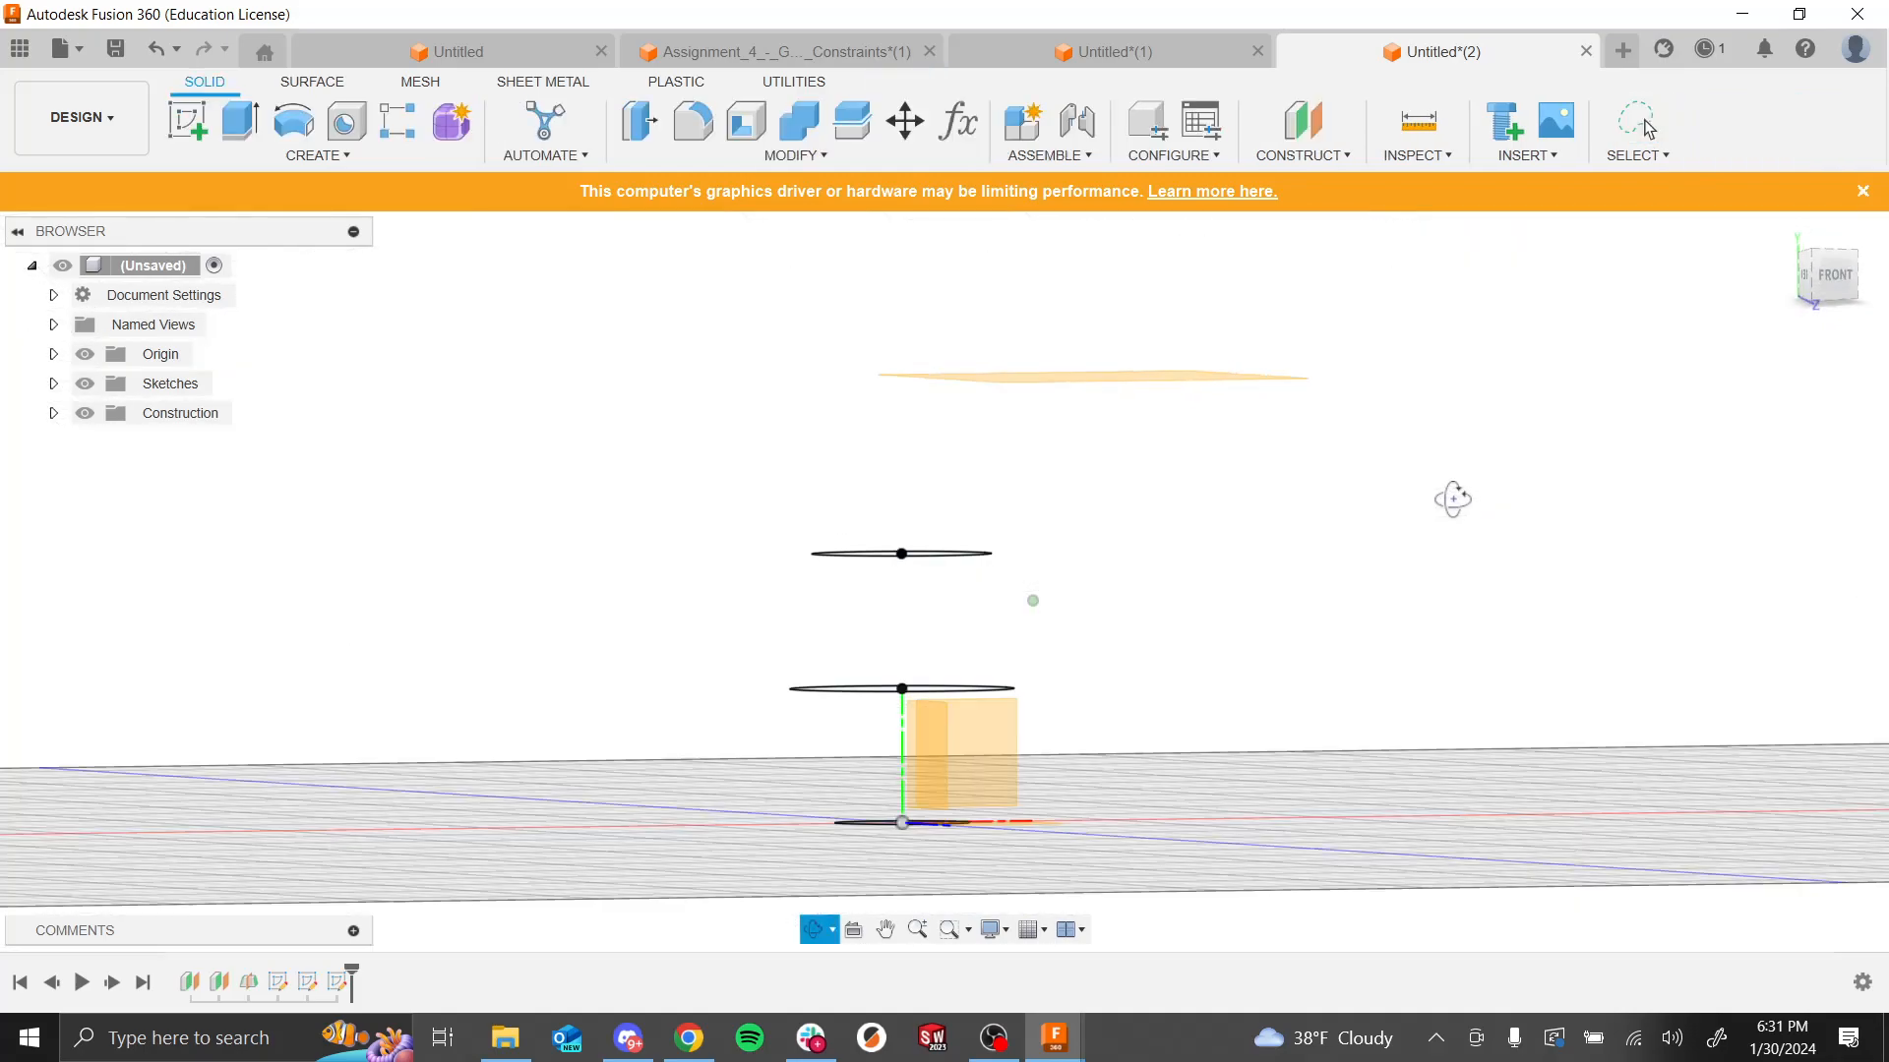
Step: Start a sketch on the topmost construction plane and draw a circle centred on the origin, larger than the circles below
click(191, 133)
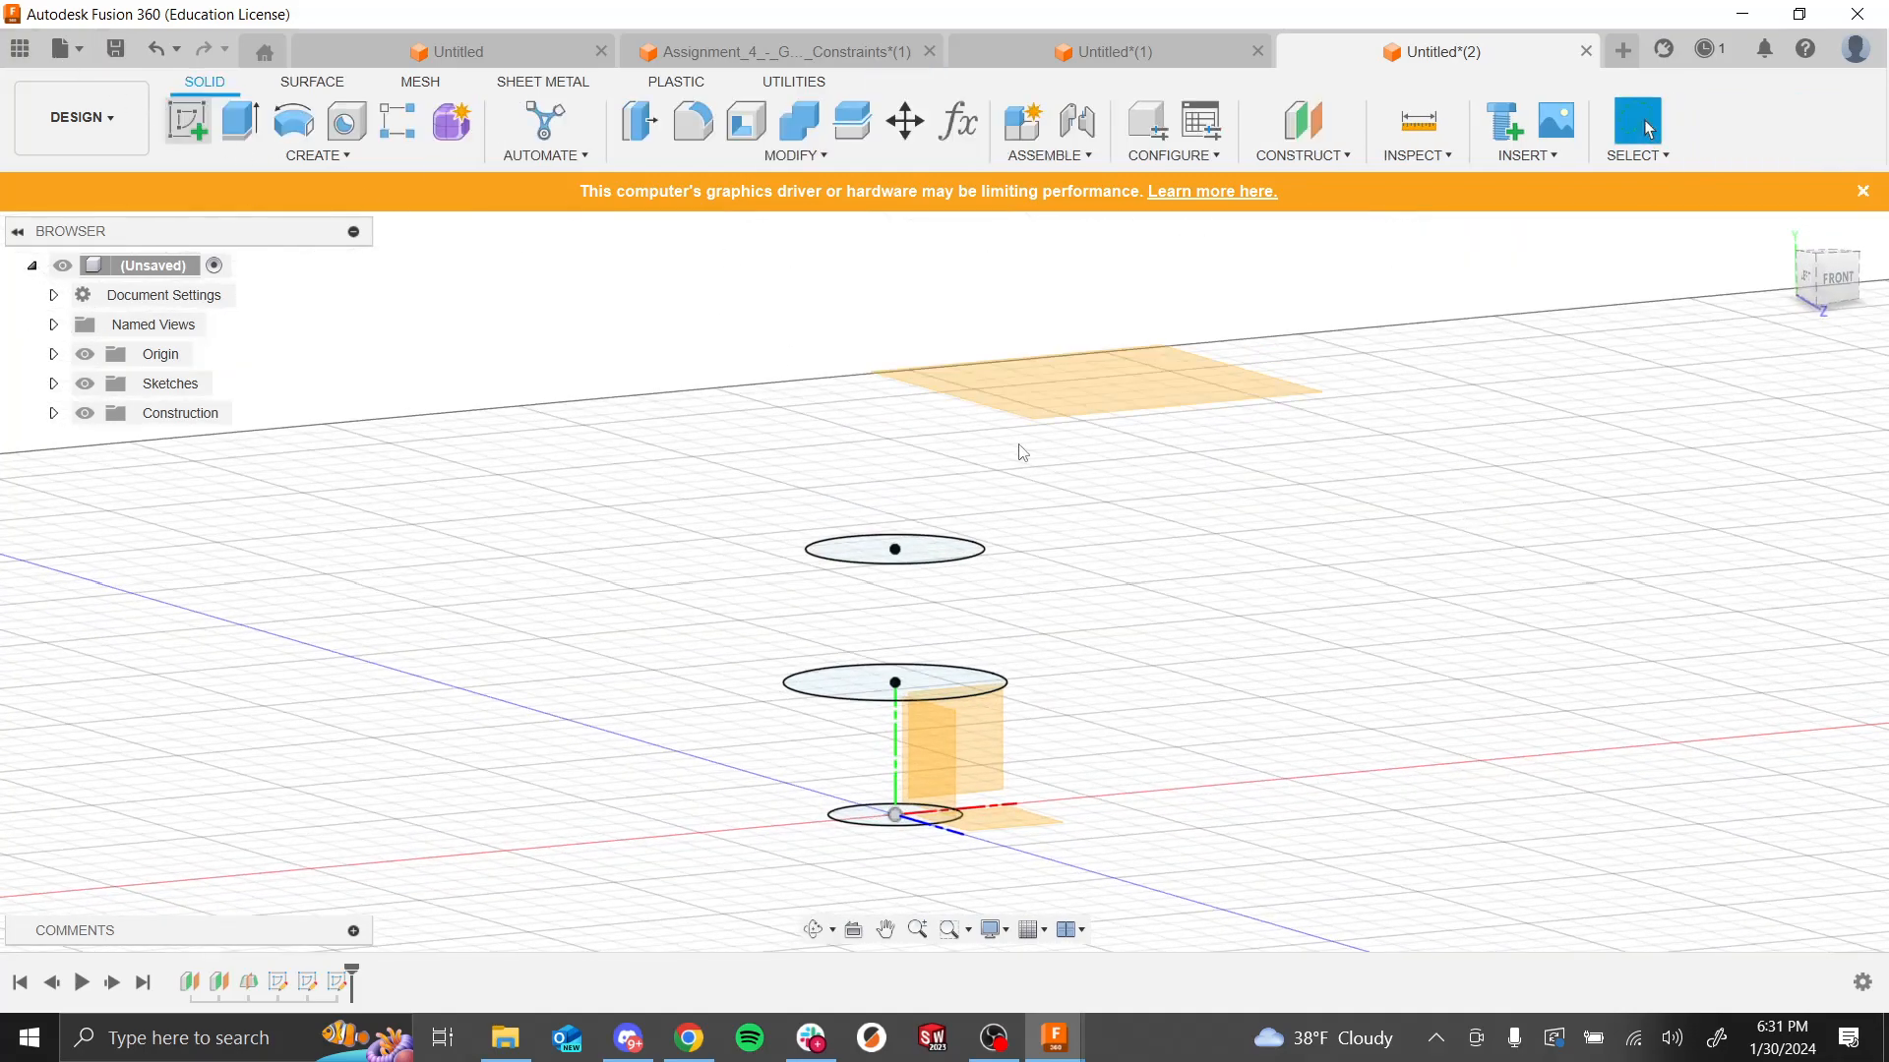
click(979, 411)
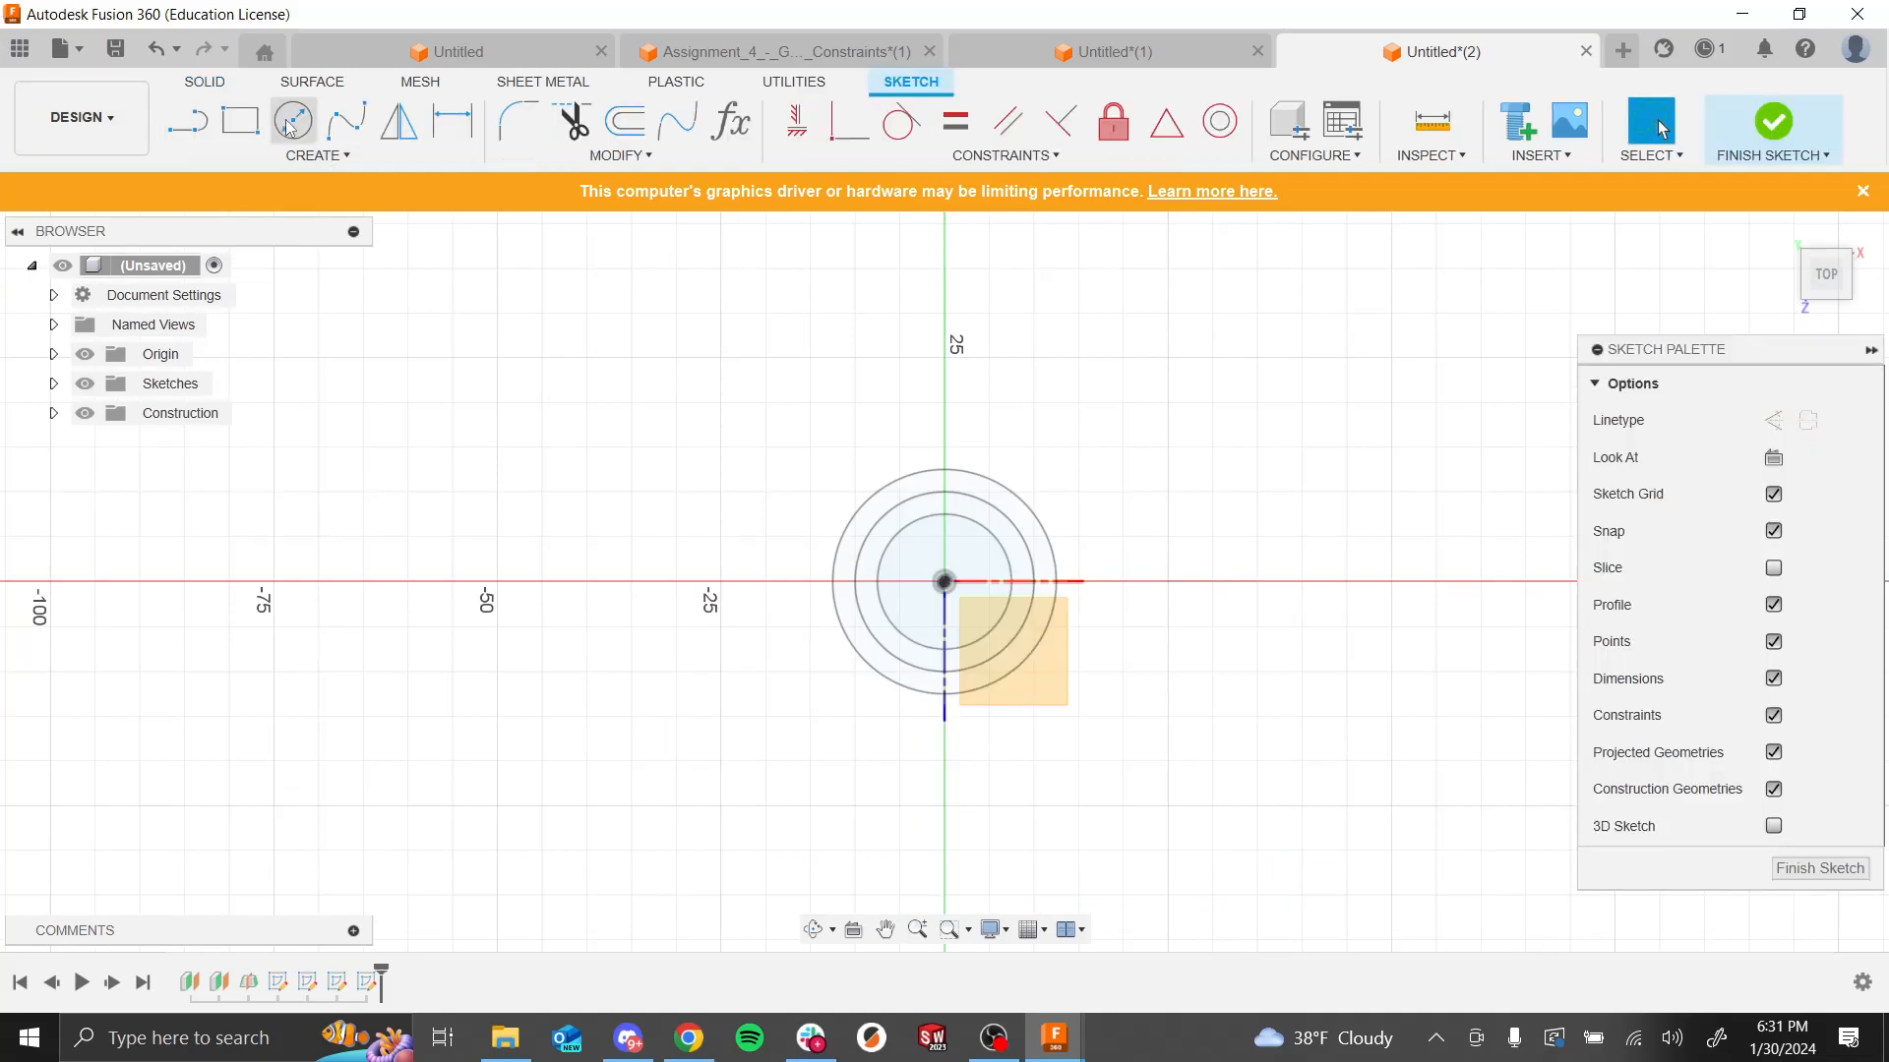
click(292, 121)
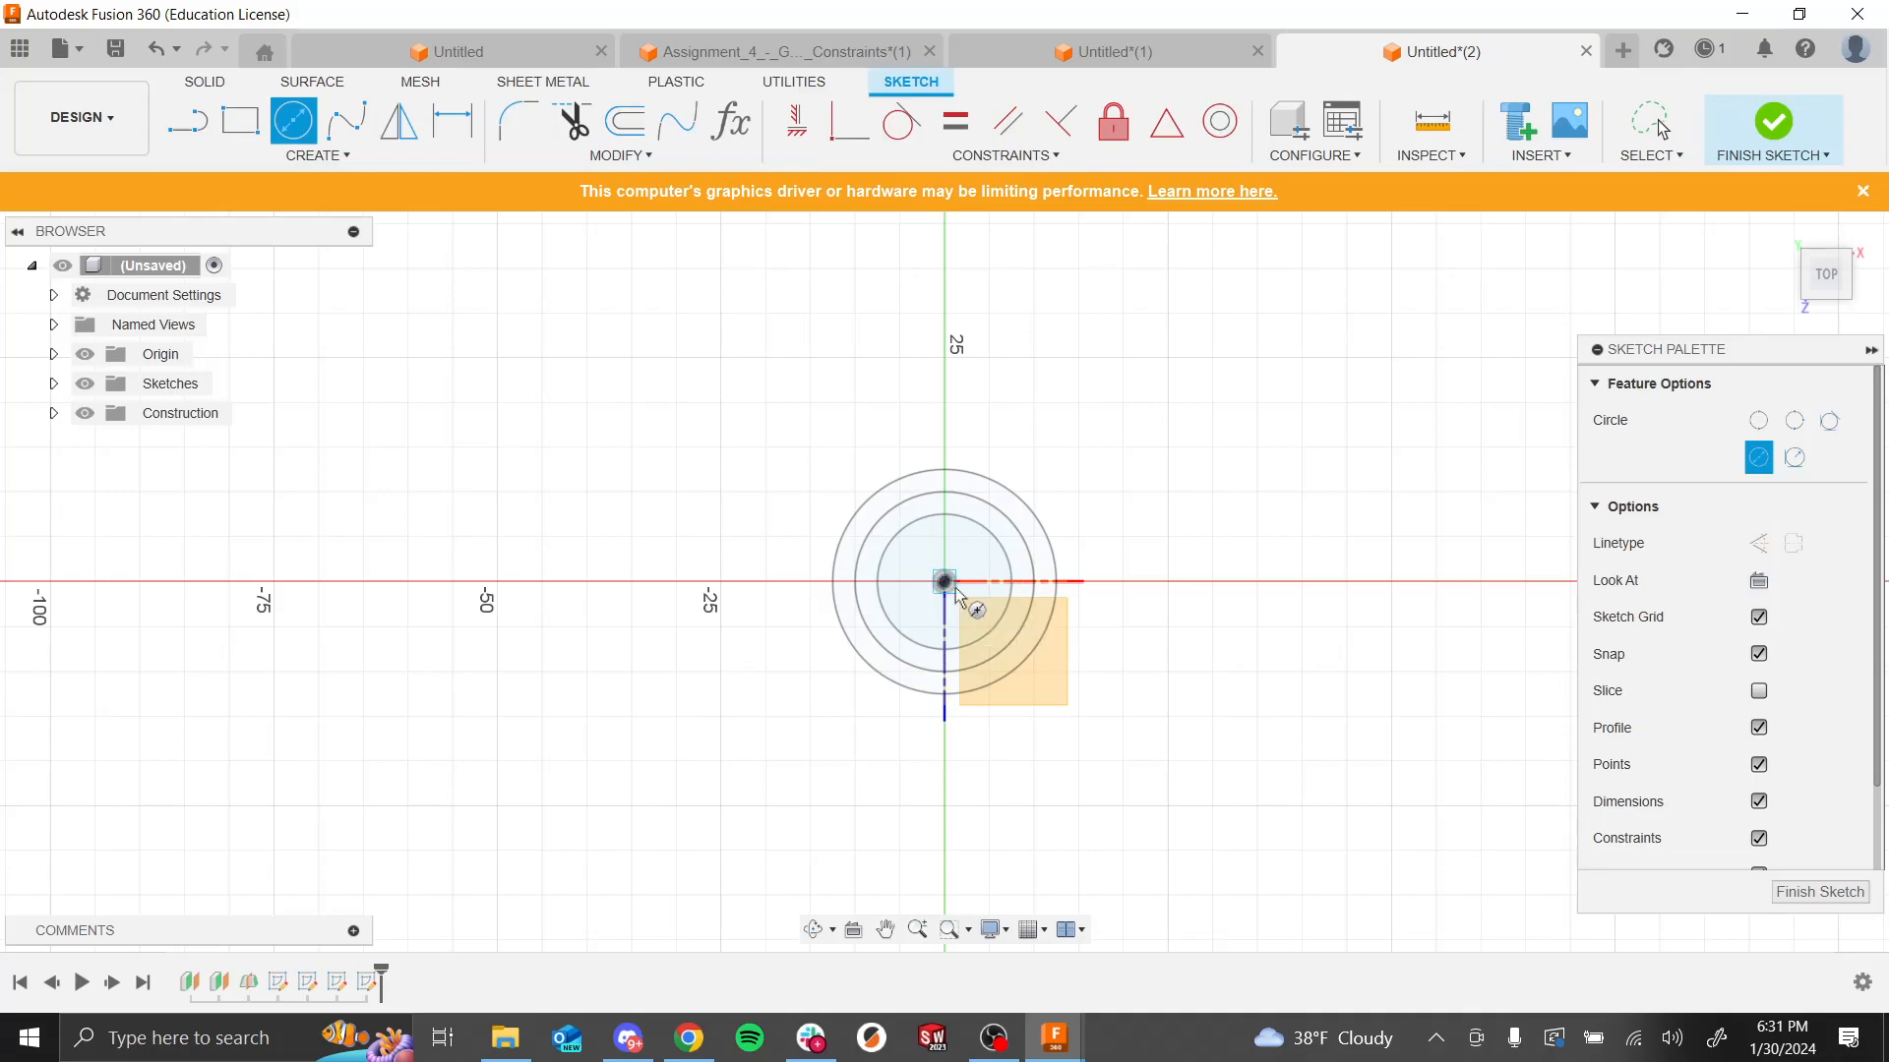
click(944, 581)
click(1153, 553)
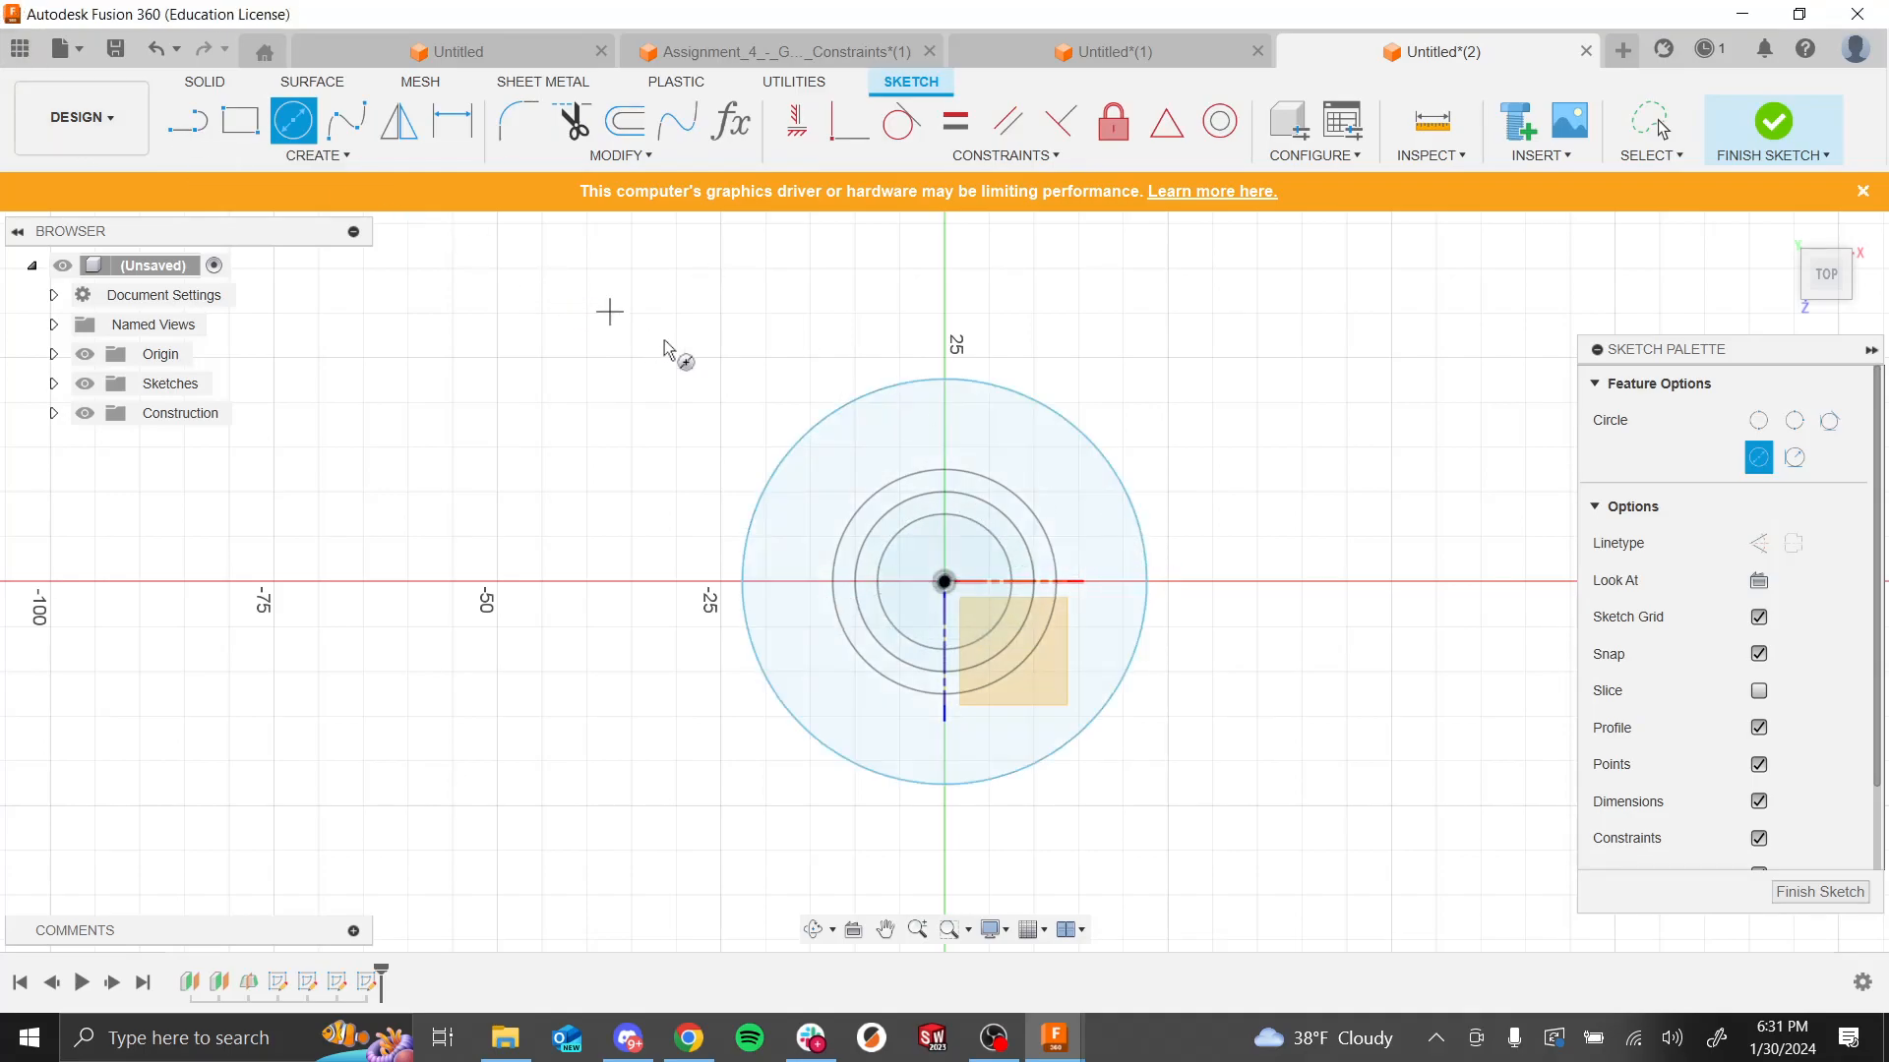
Step: Dimension the circle on the topmost plane to a diameter of 25 mm and finish the sketch
key(d)
click(1010, 401)
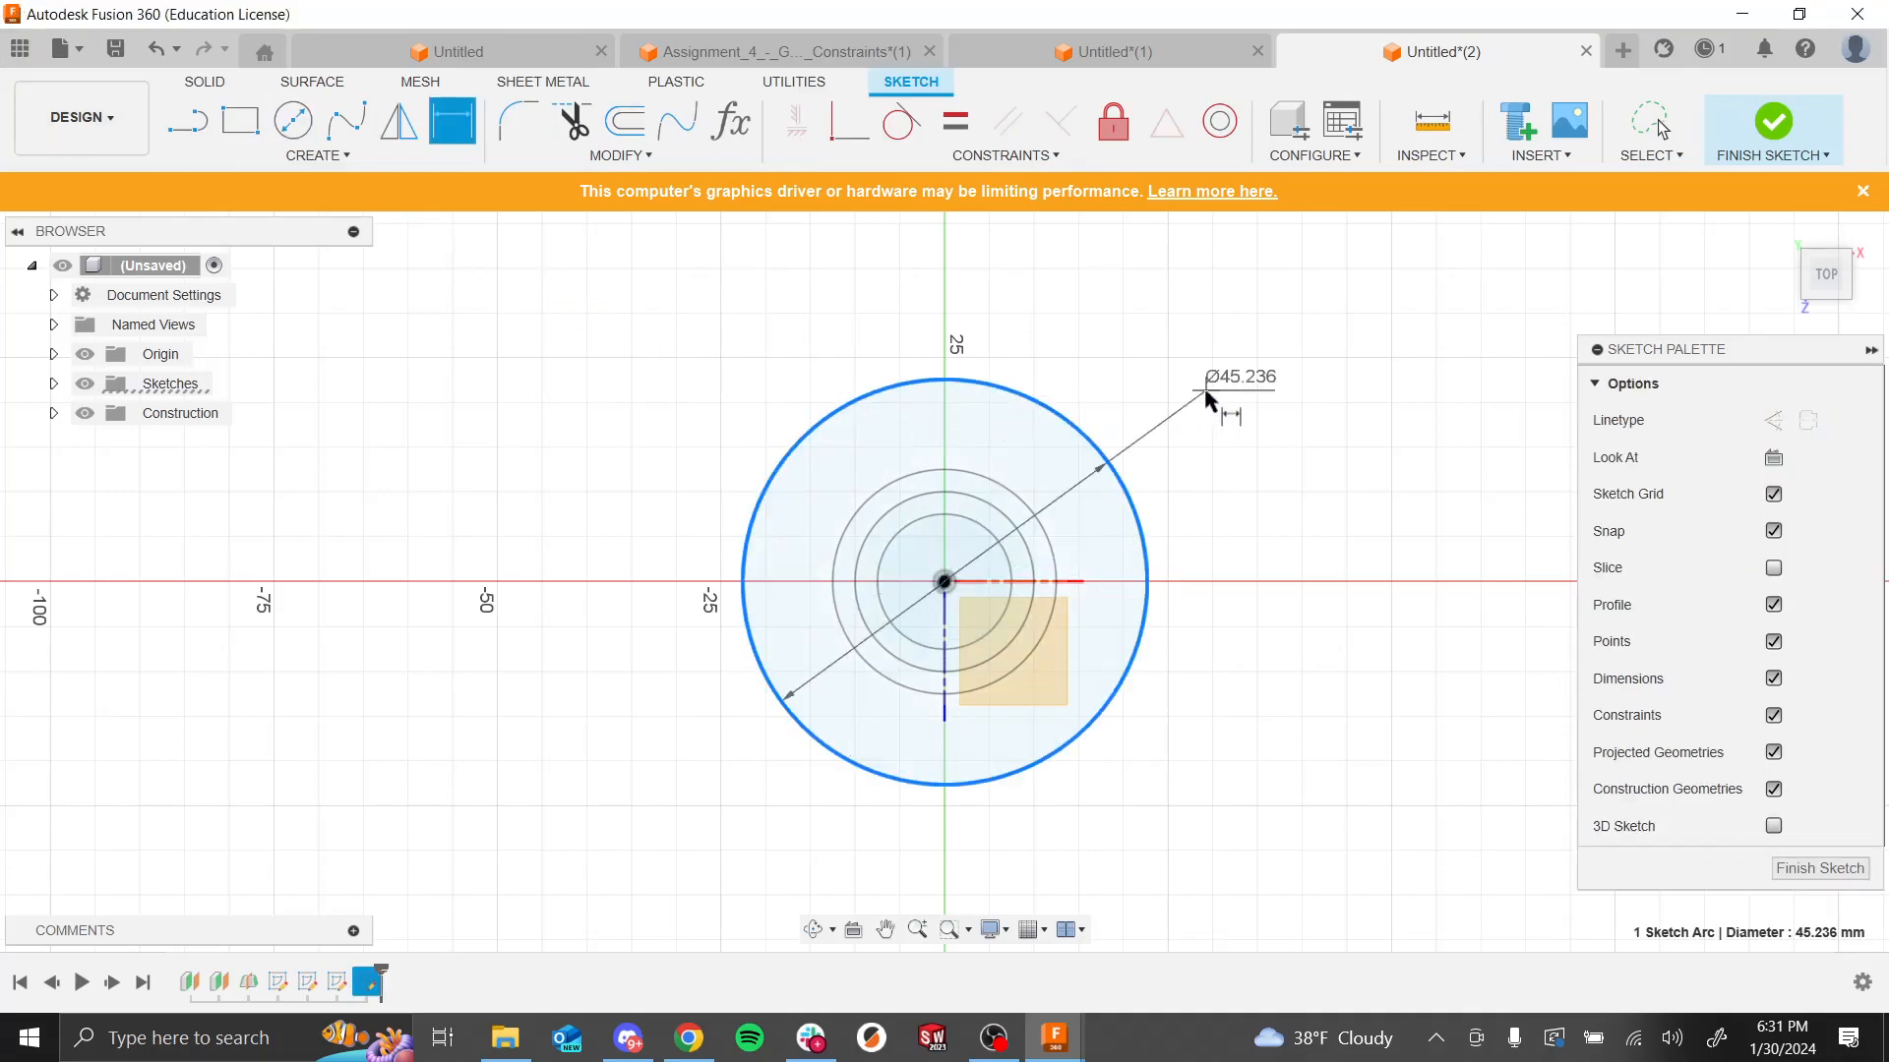
click(1195, 398)
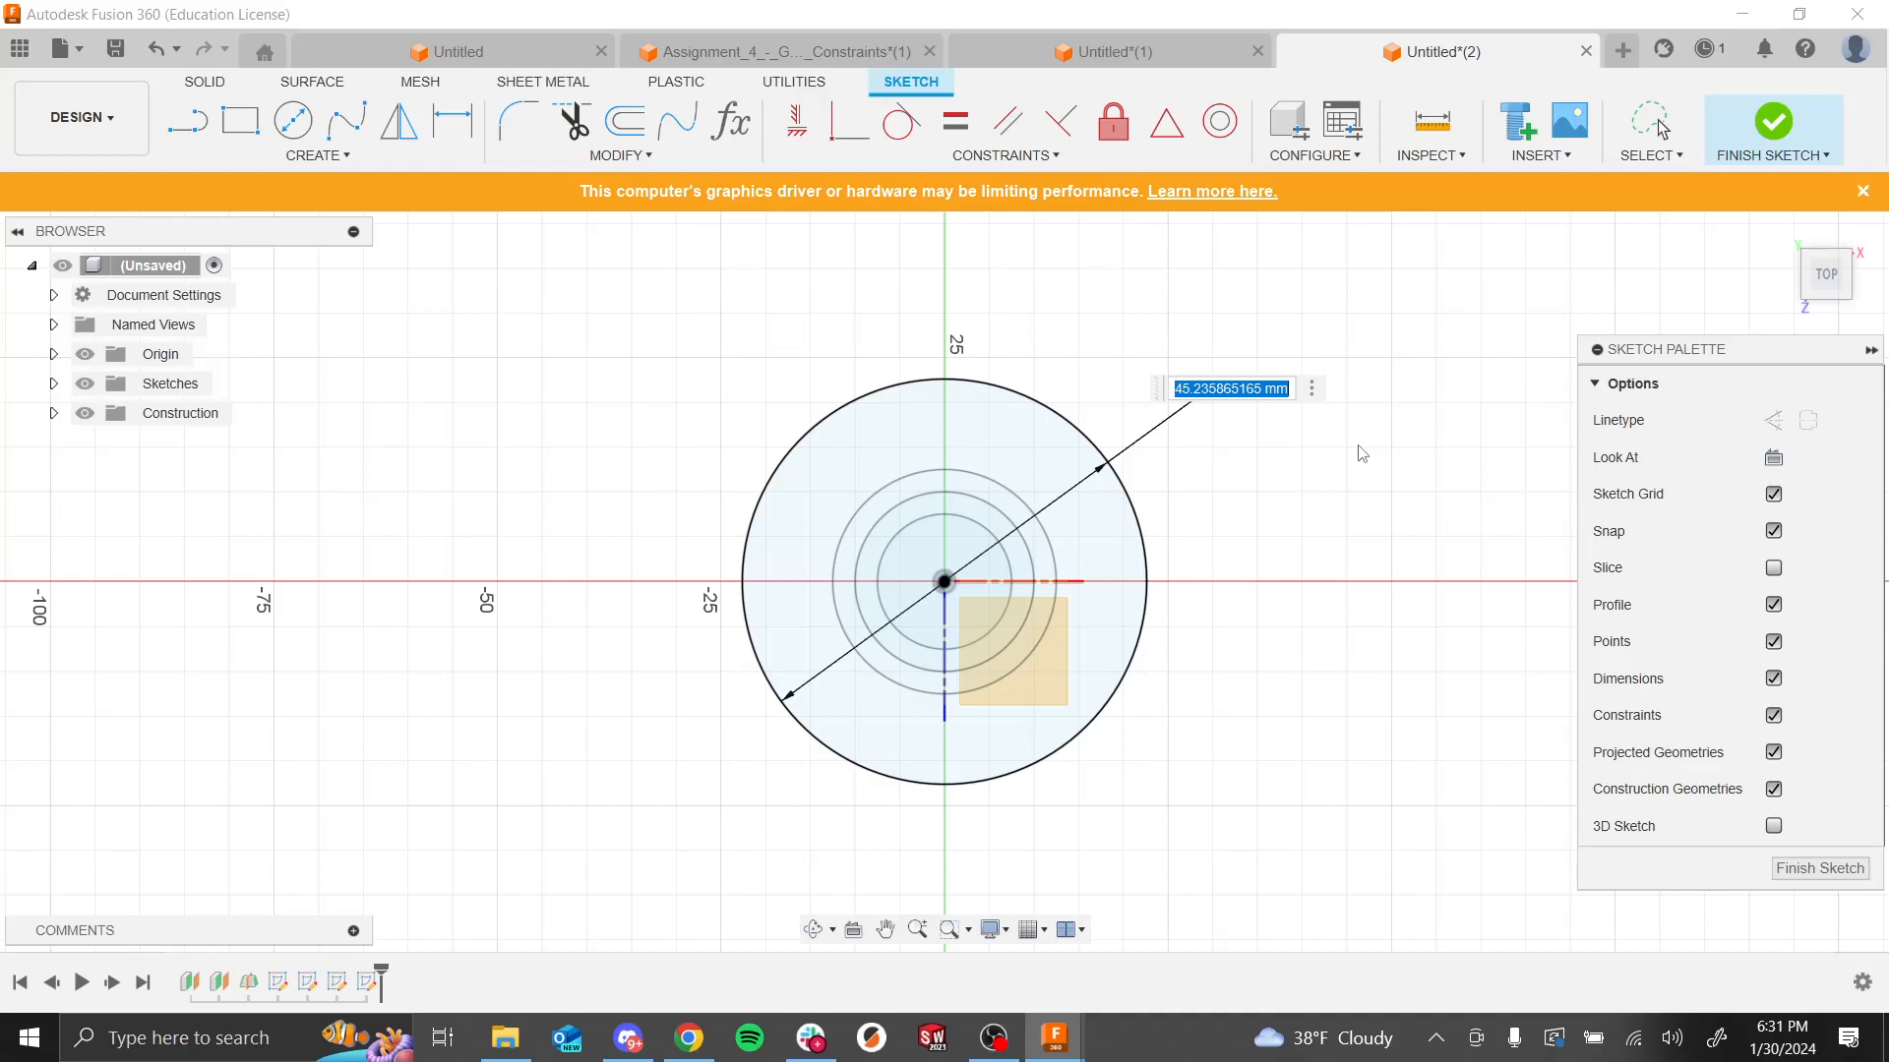
text(25)
key(Return)
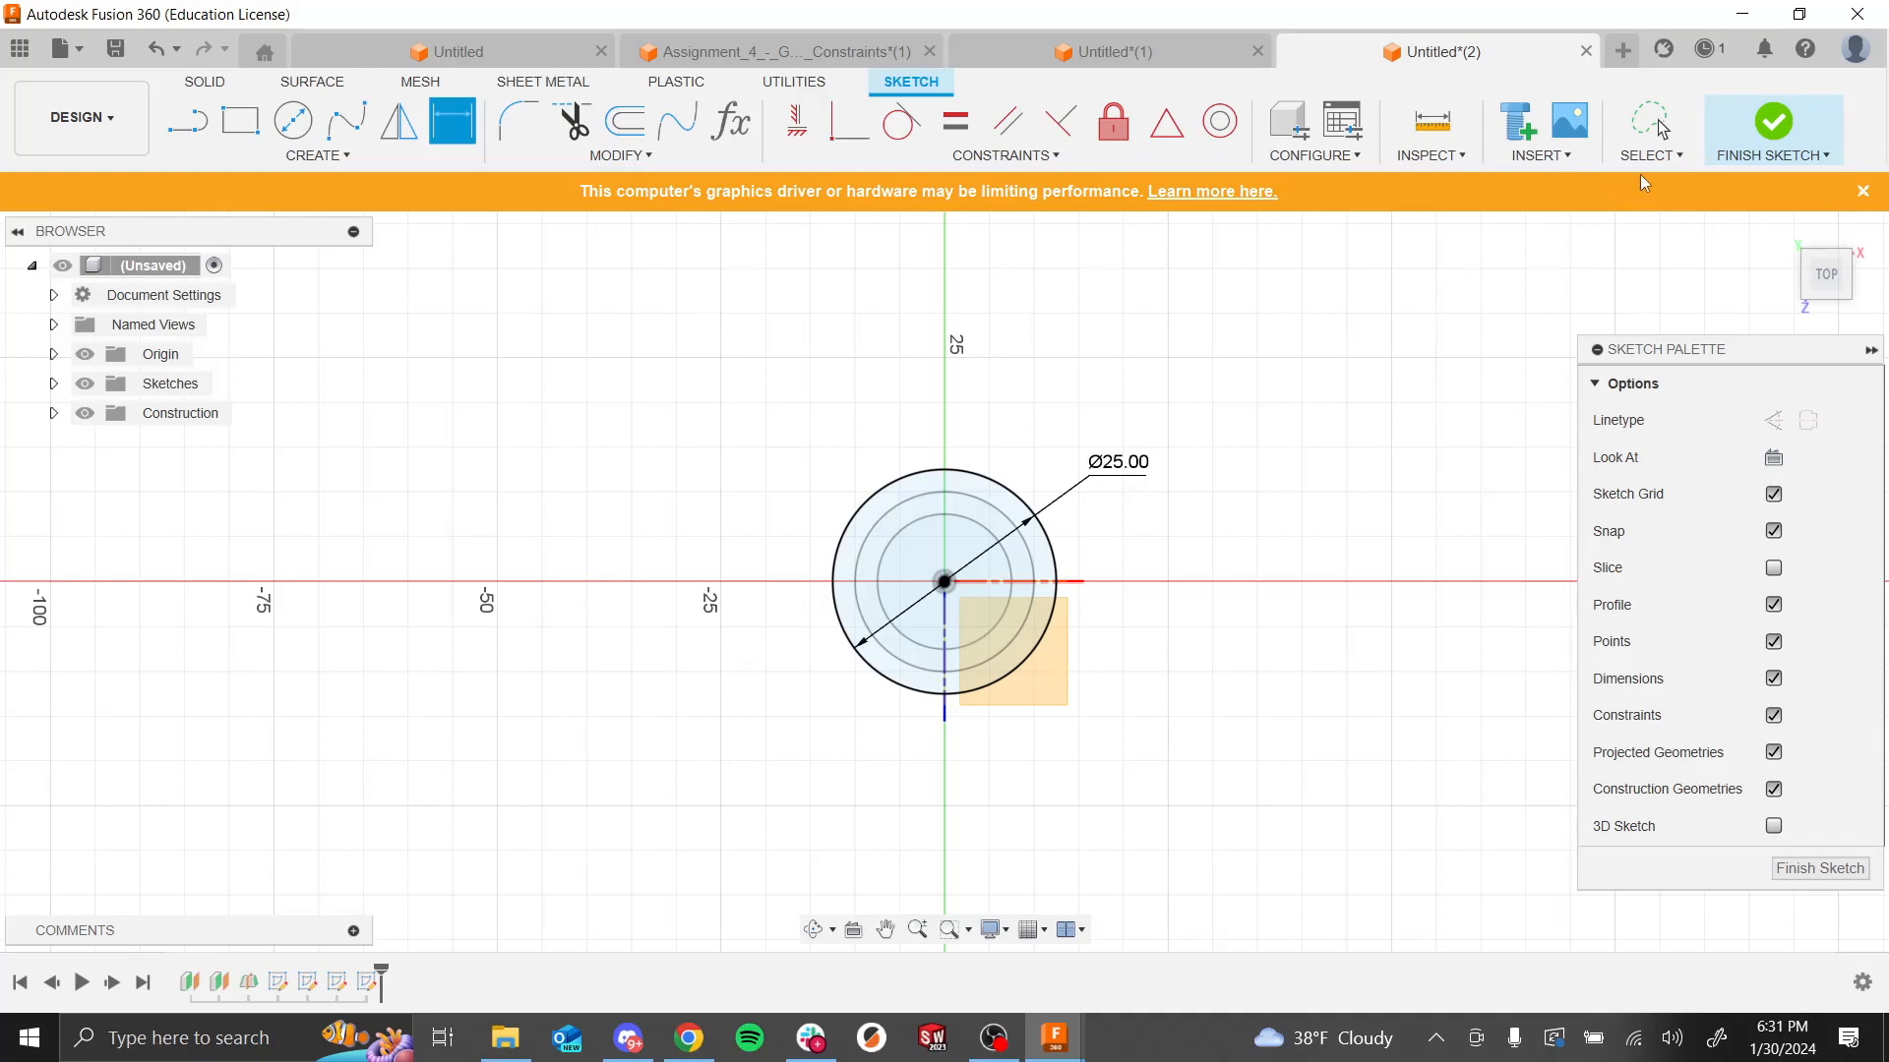
click(1753, 120)
Step: Edit the midplane sketch, set its circle's diameter to 35 mm, and finish the sketch
shift+middle_drag(1371, 637, 1363, 745)
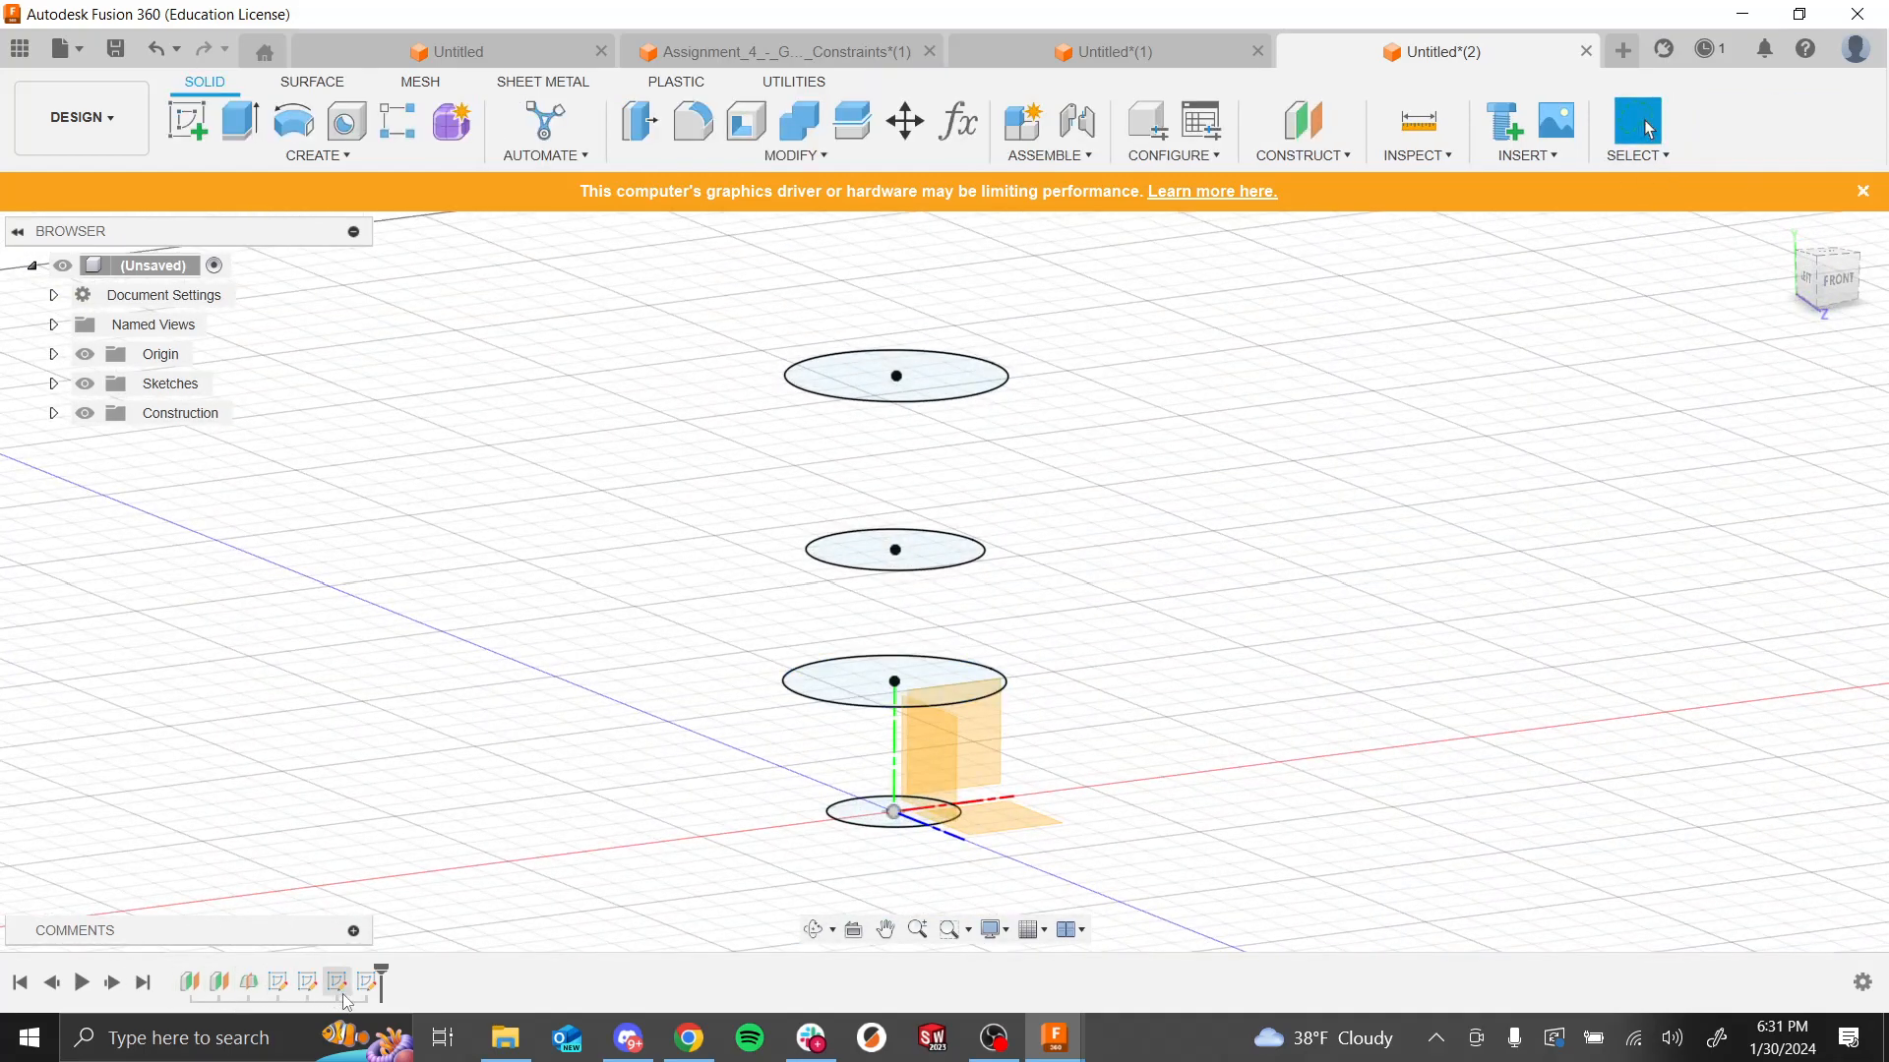
right_click(308, 983)
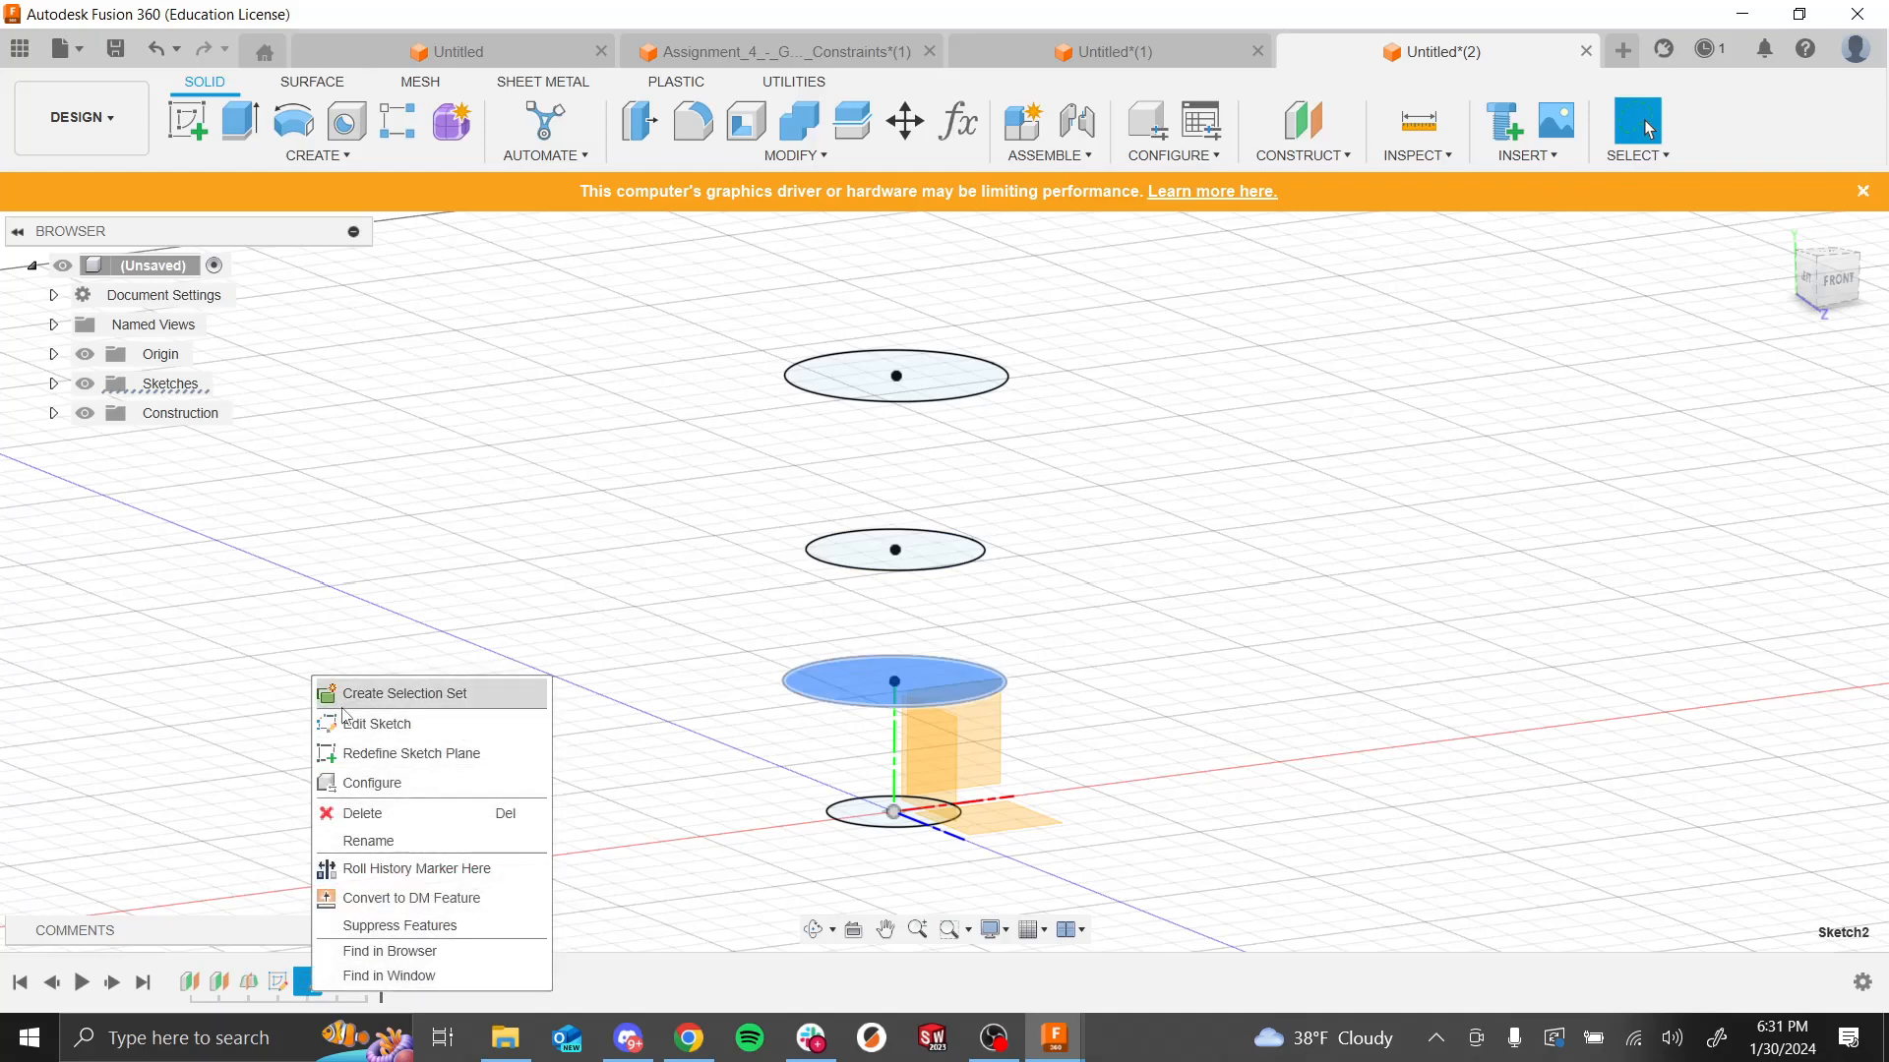
click(347, 721)
double_click(974, 596)
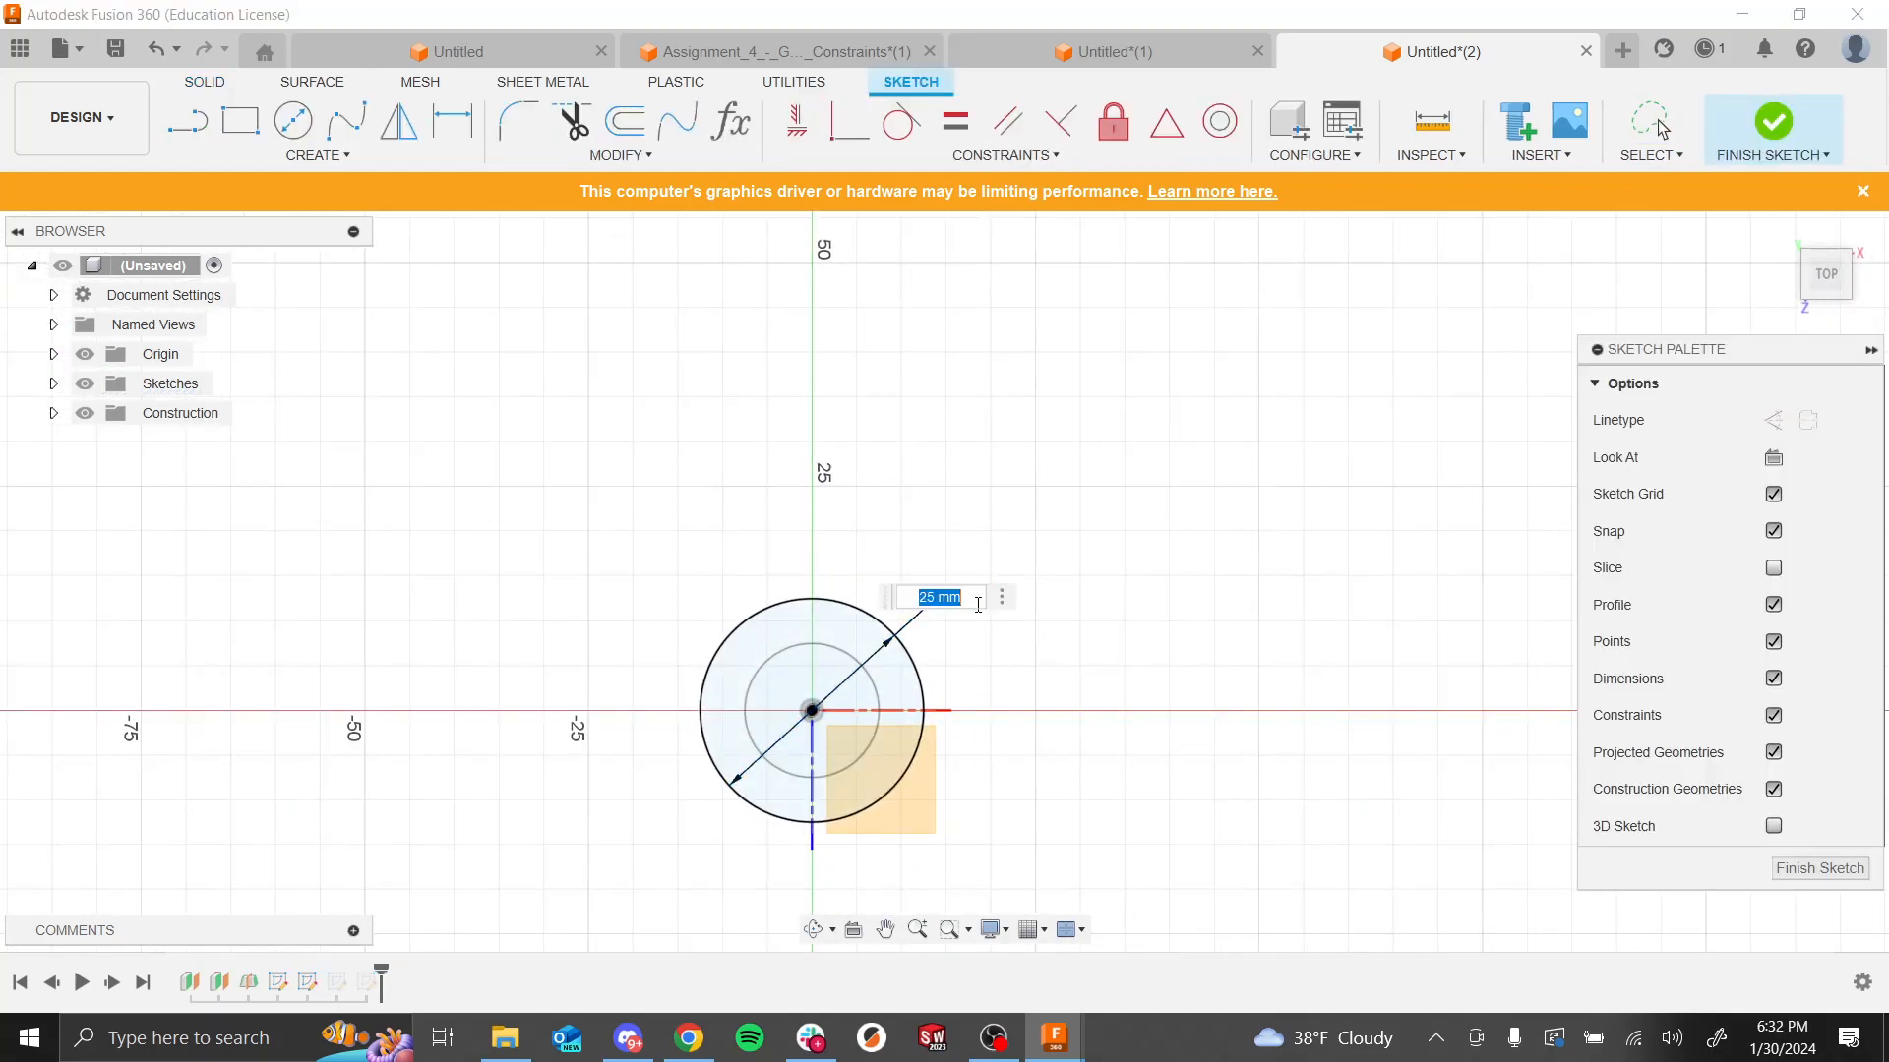
text(35)
key(Return)
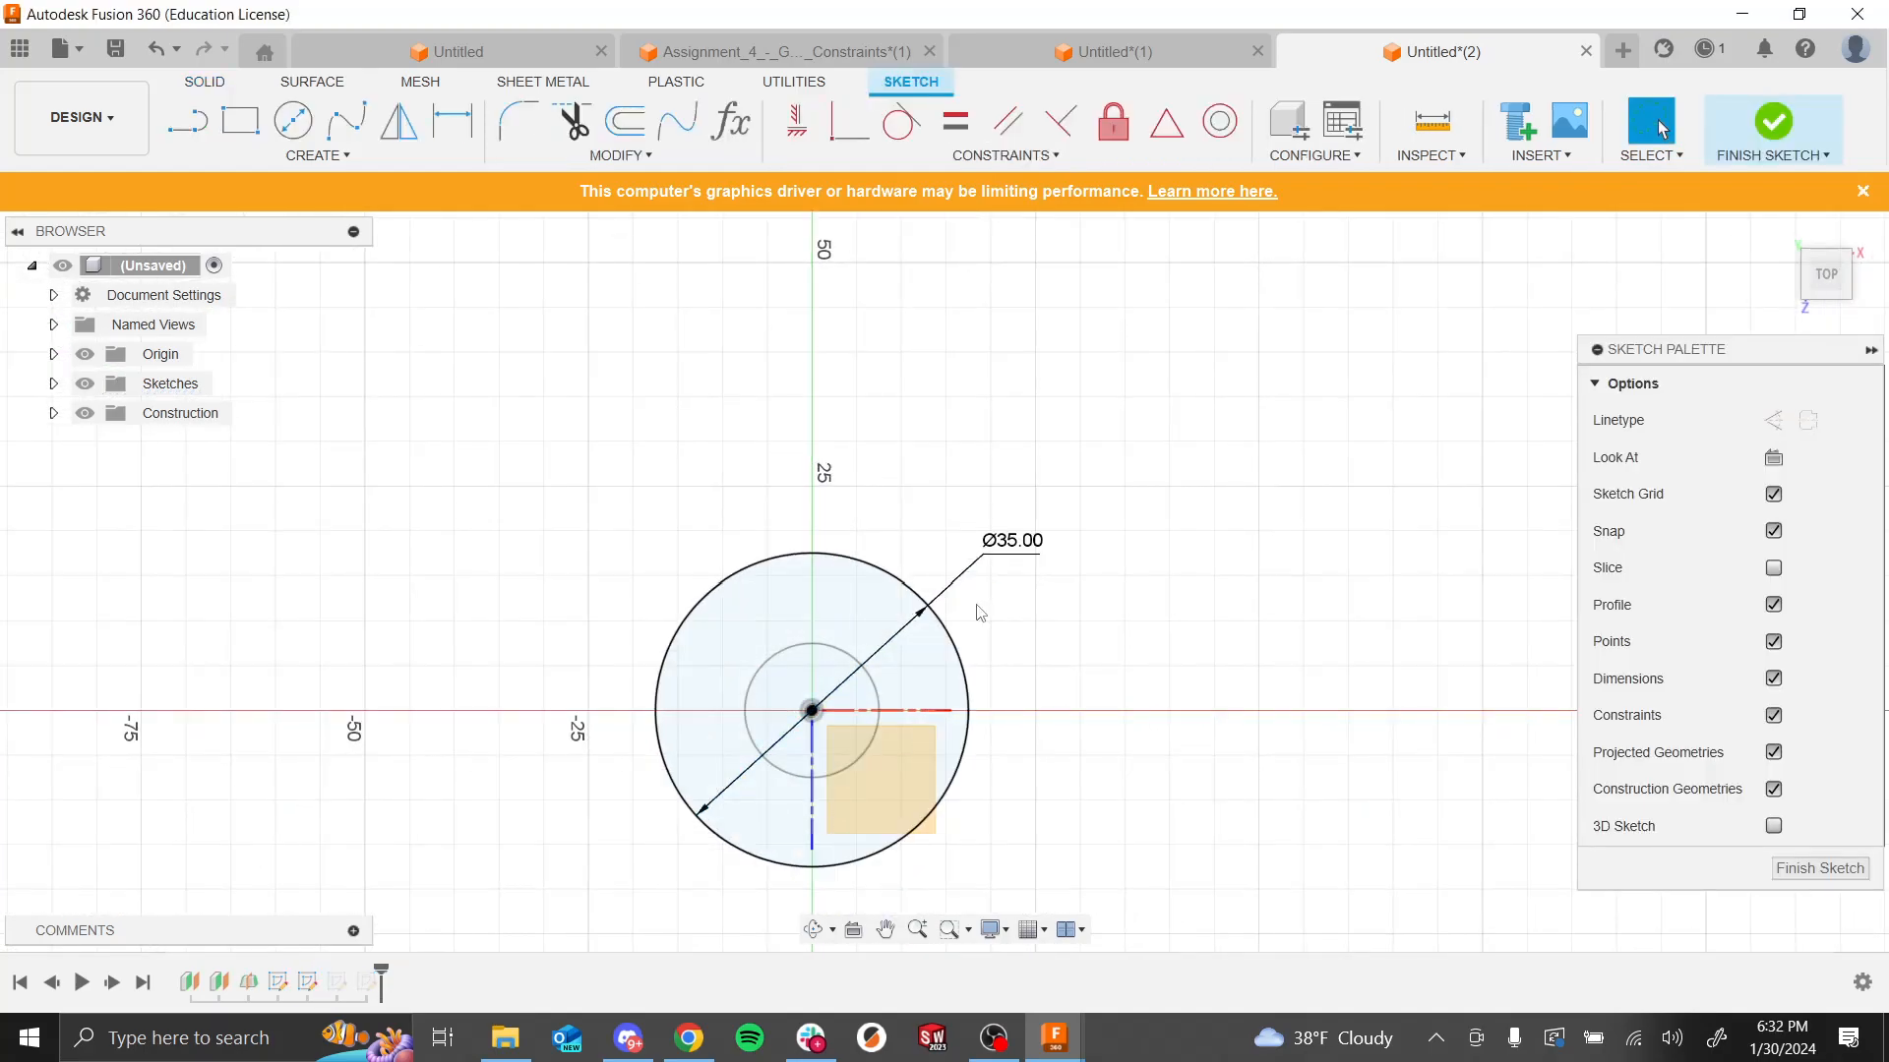
click(1748, 152)
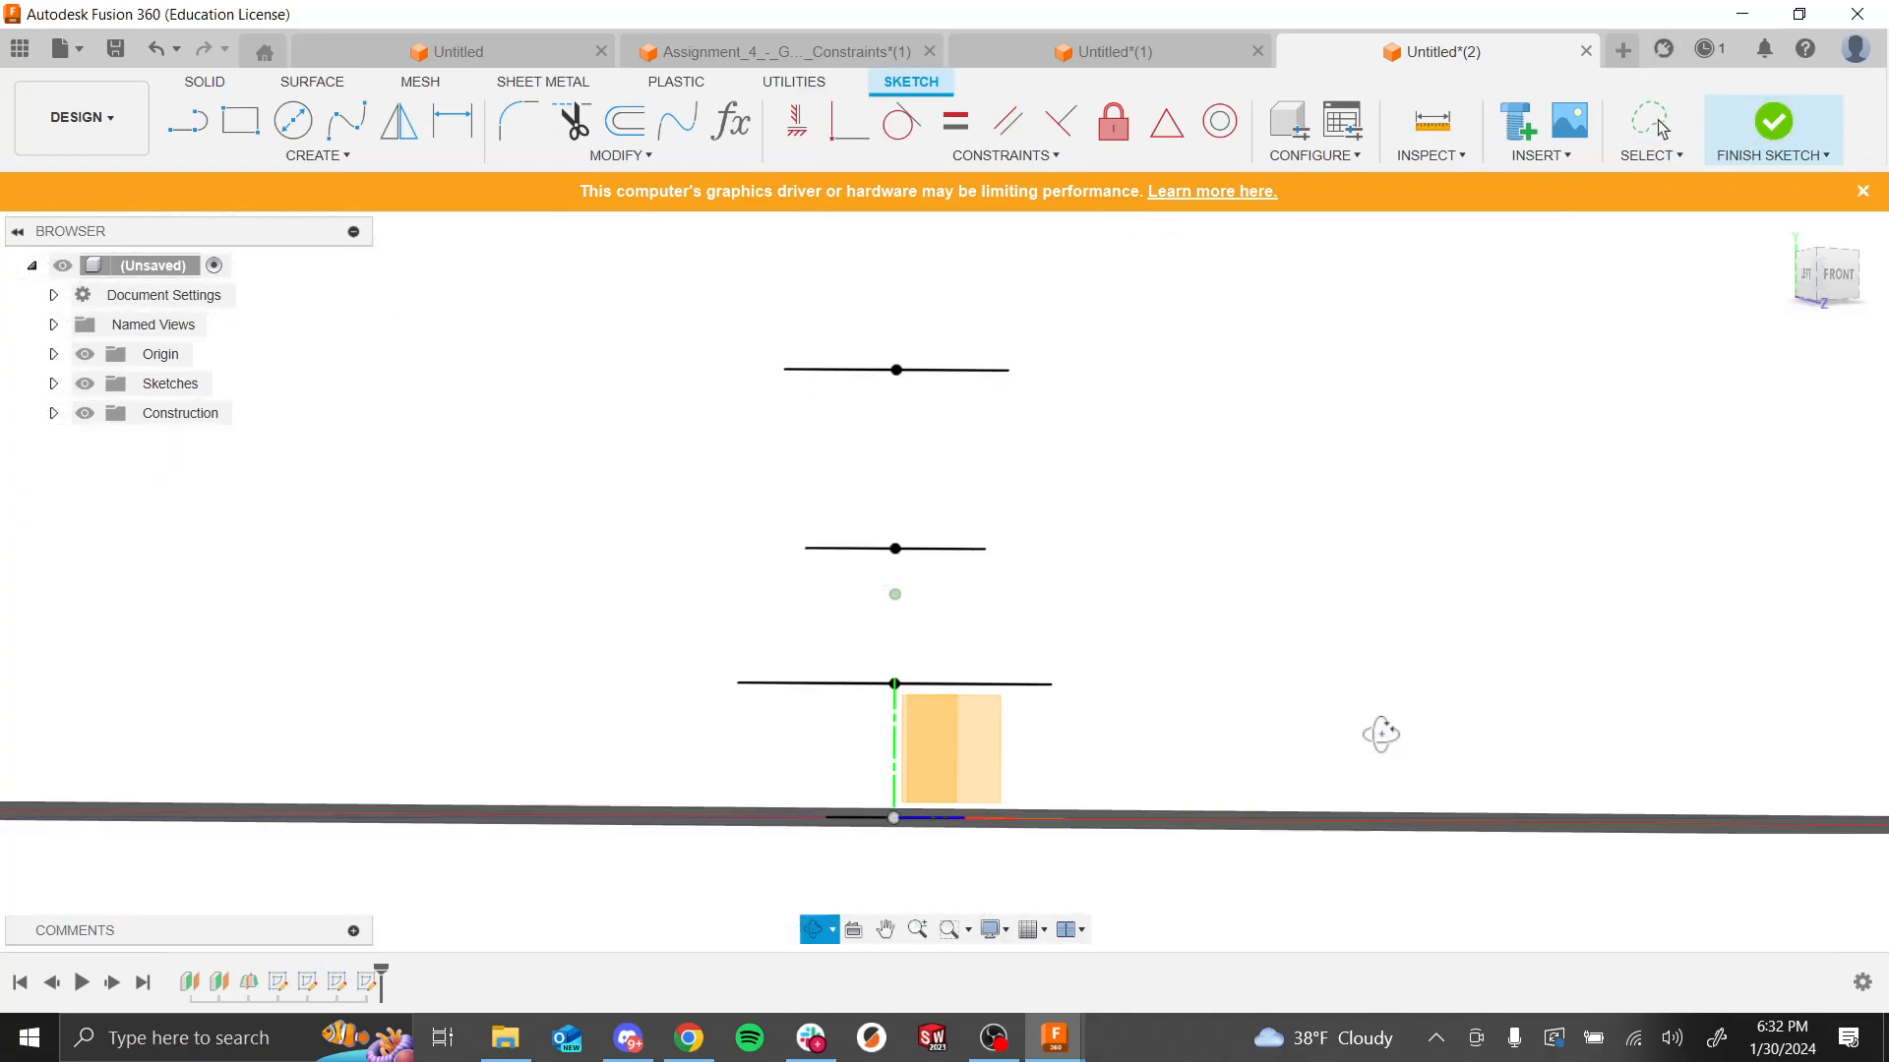
Step: Loft a solid body through the four circle profiles in order from the origin plane up to the topmost plane
shift+middle_drag(1392, 837, 1394, 794)
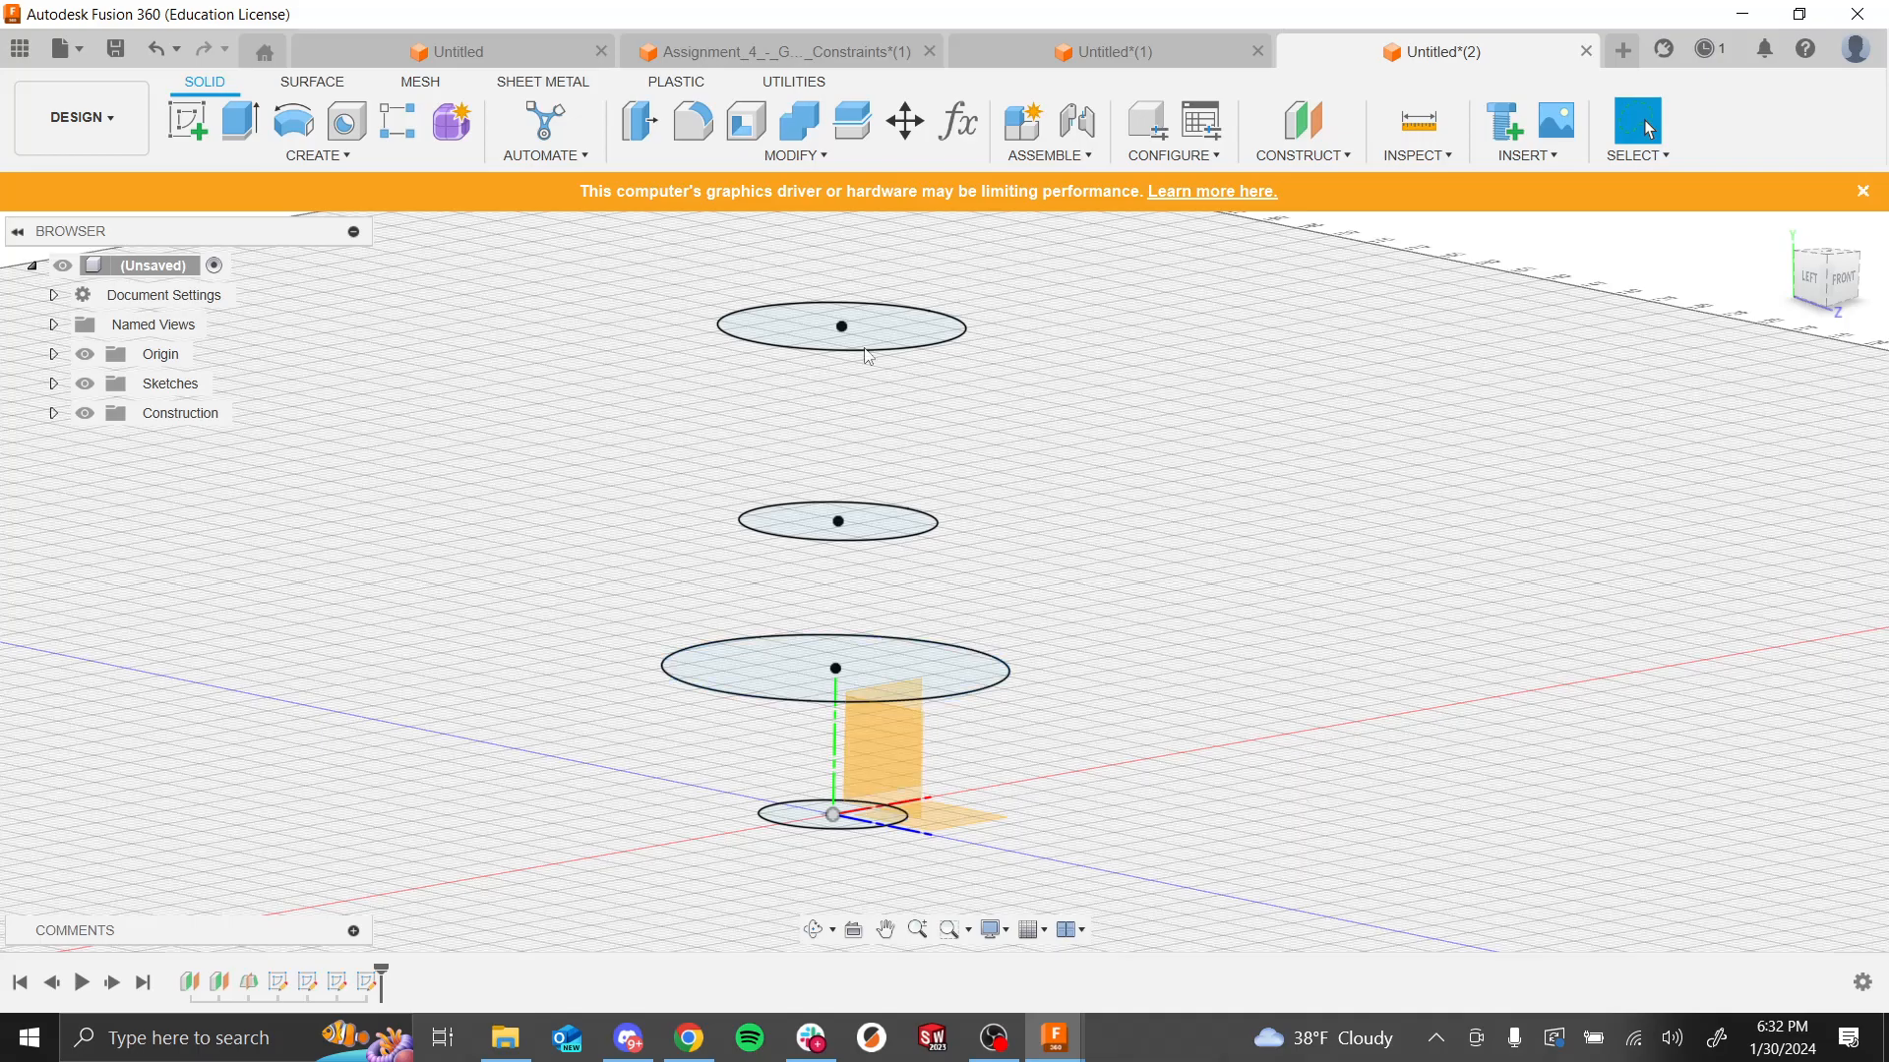
click(339, 158)
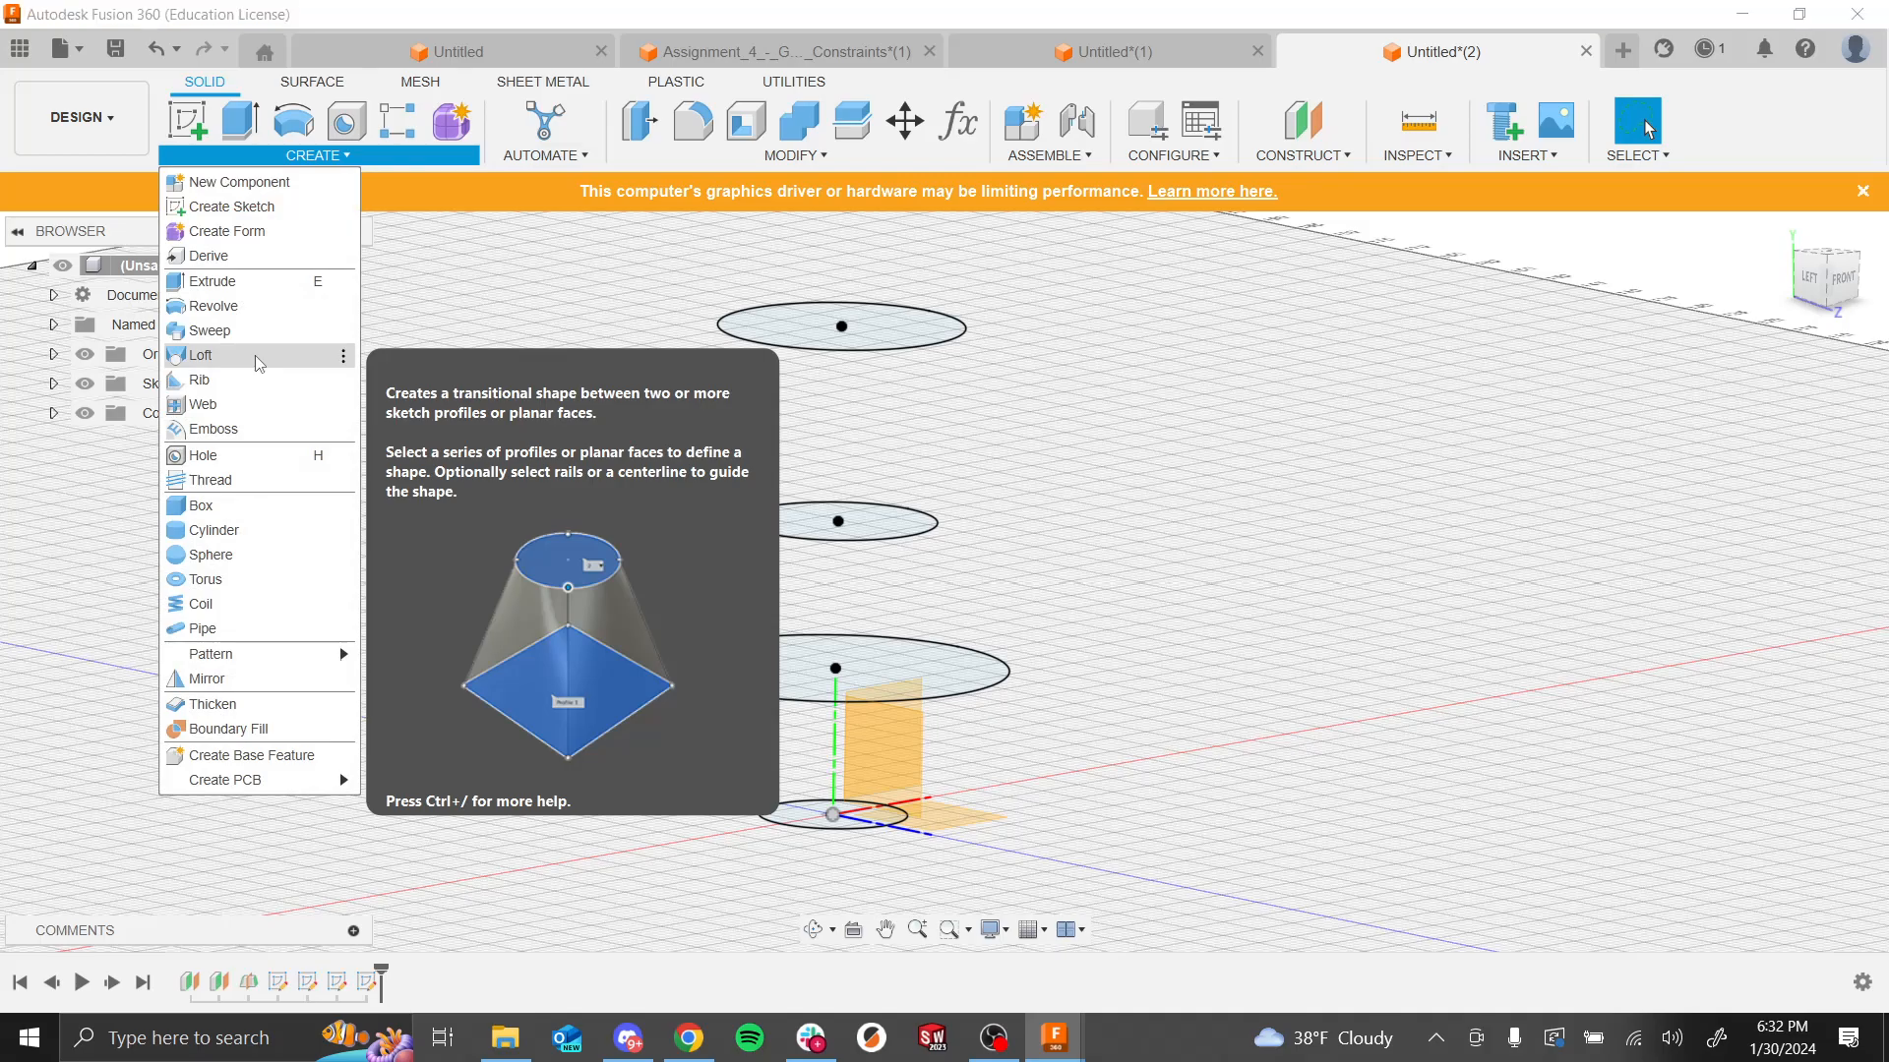
key(Escape)
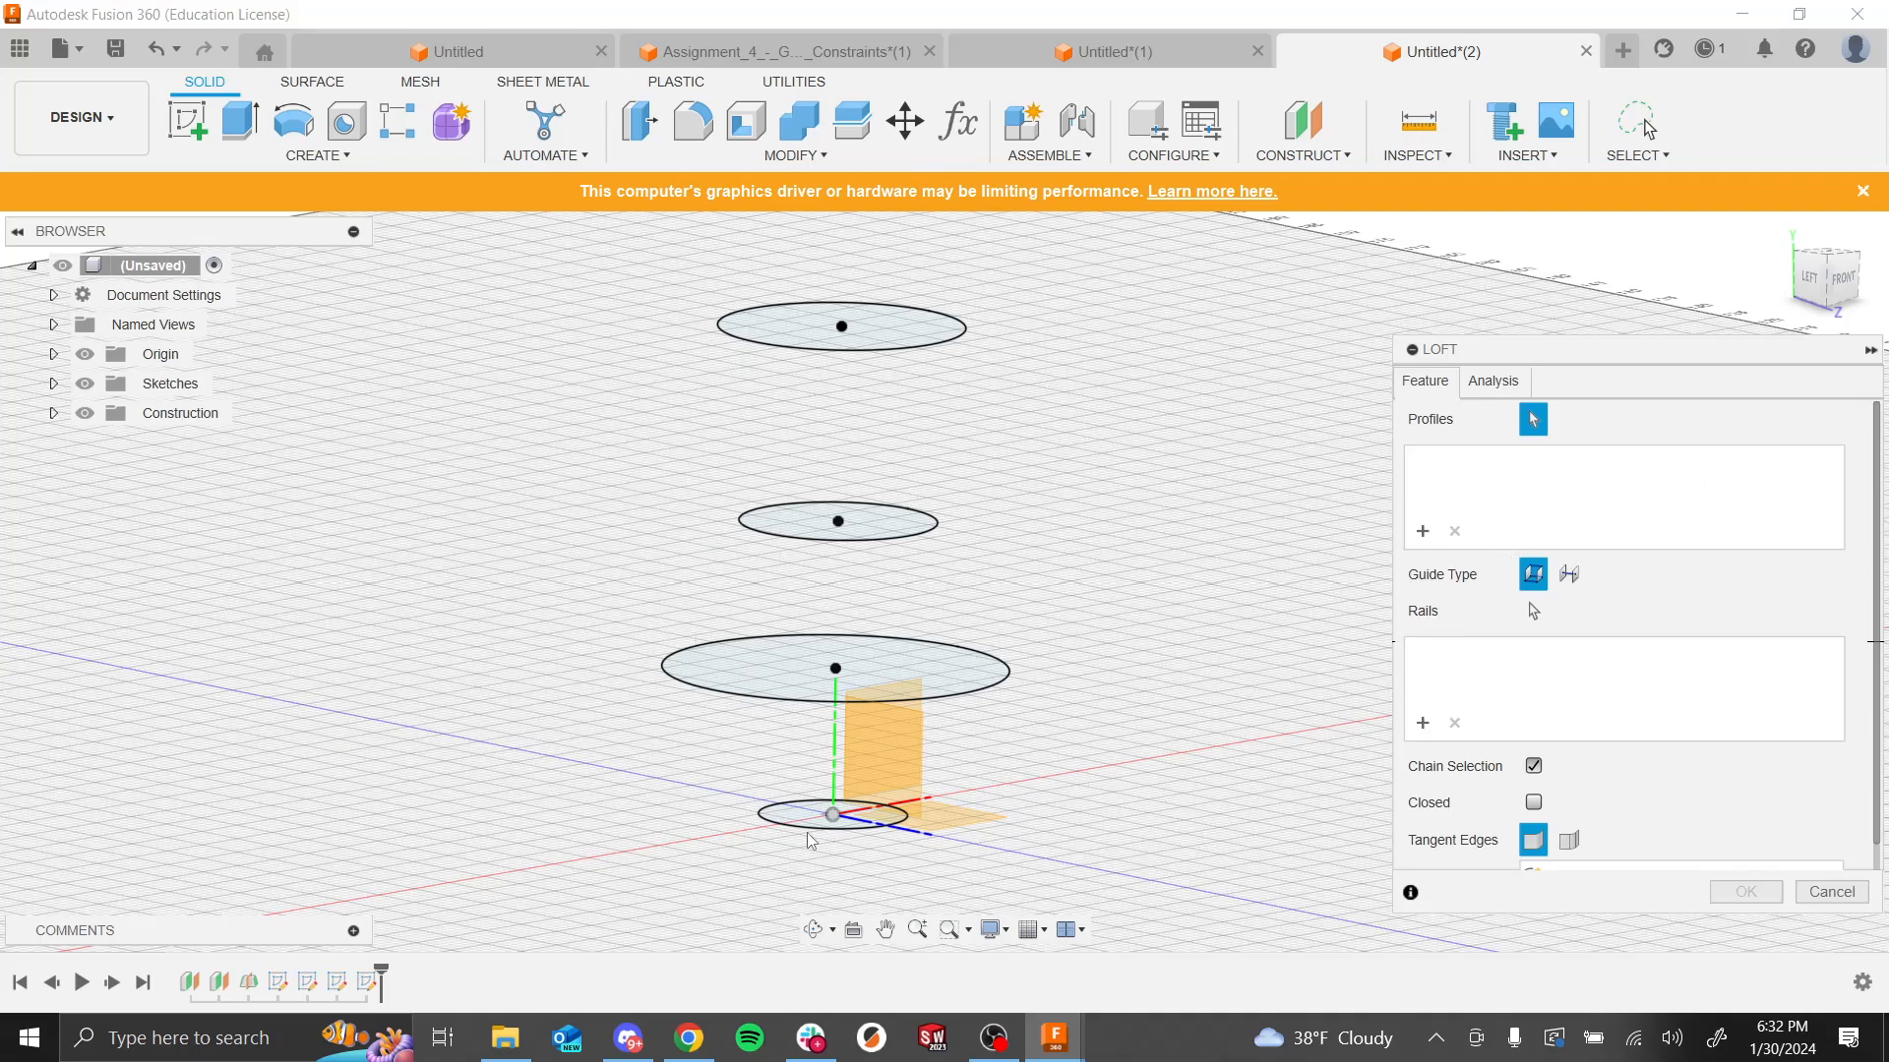
shift+middle_drag(662, 734, 654, 759)
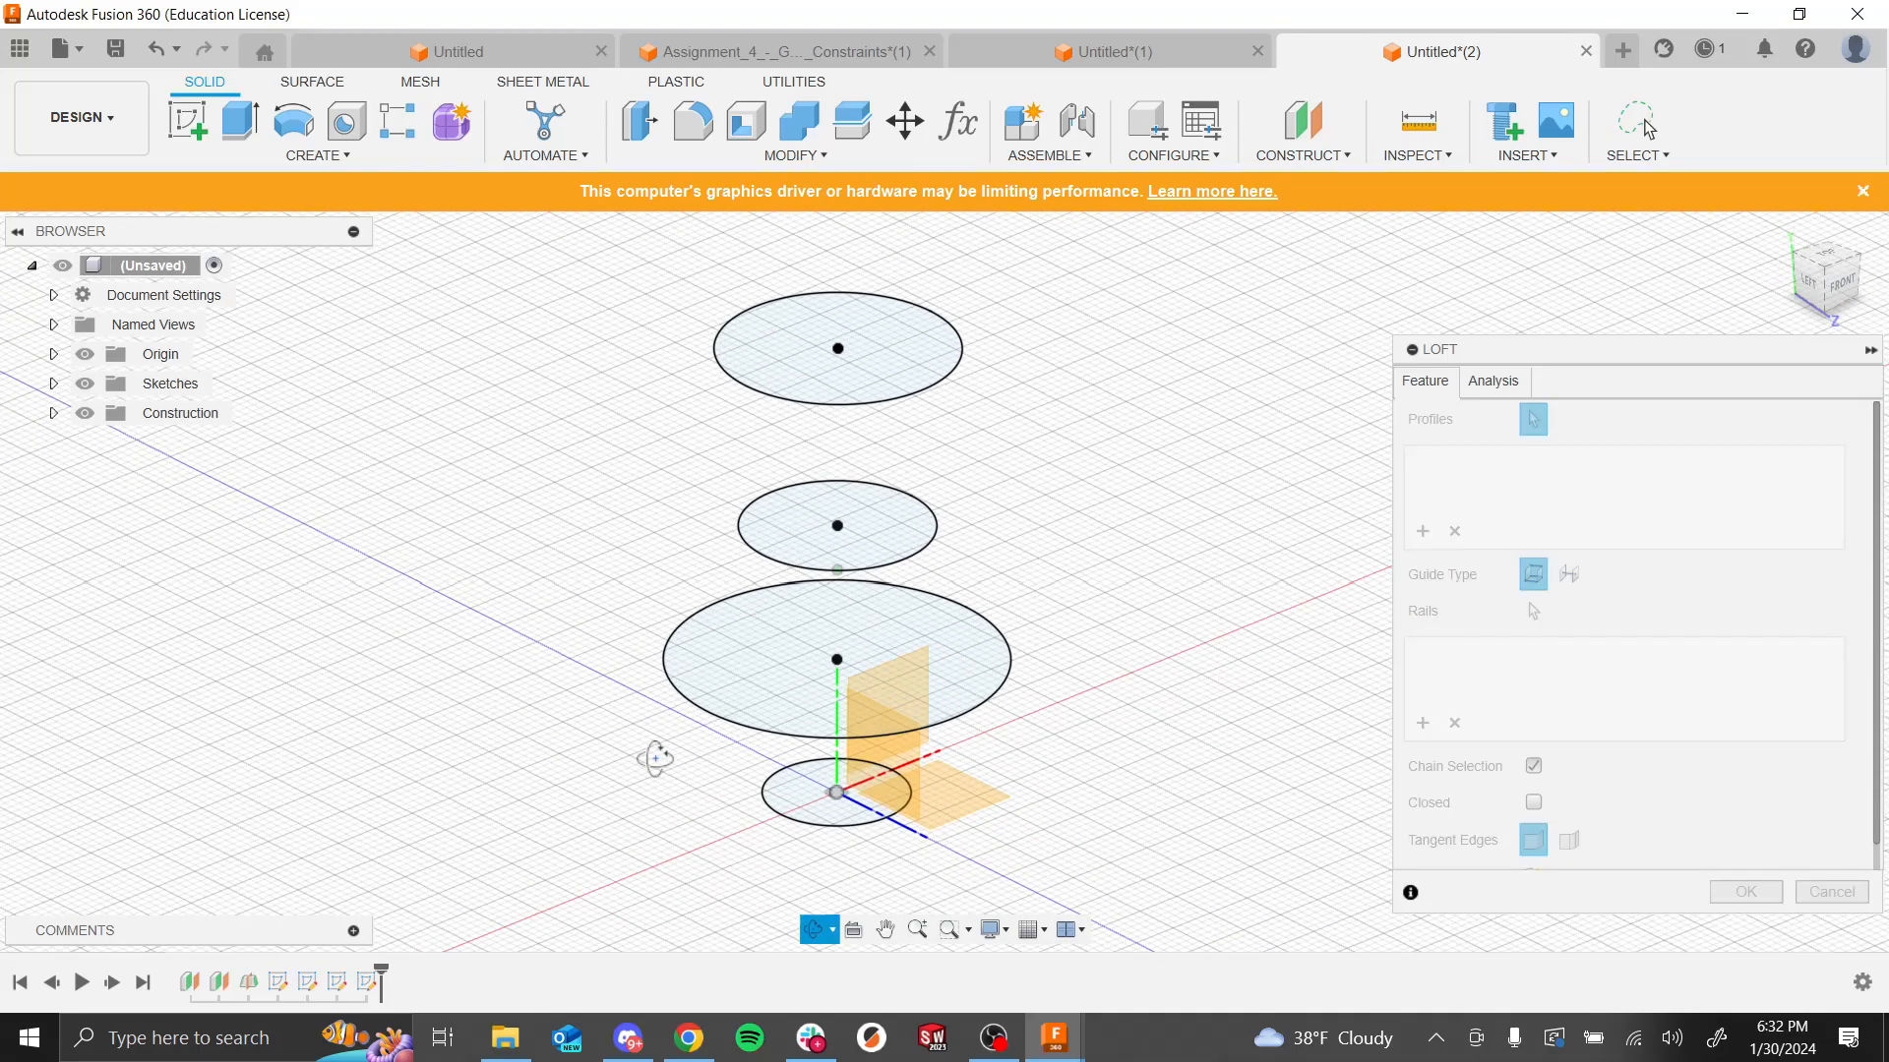
click(782, 818)
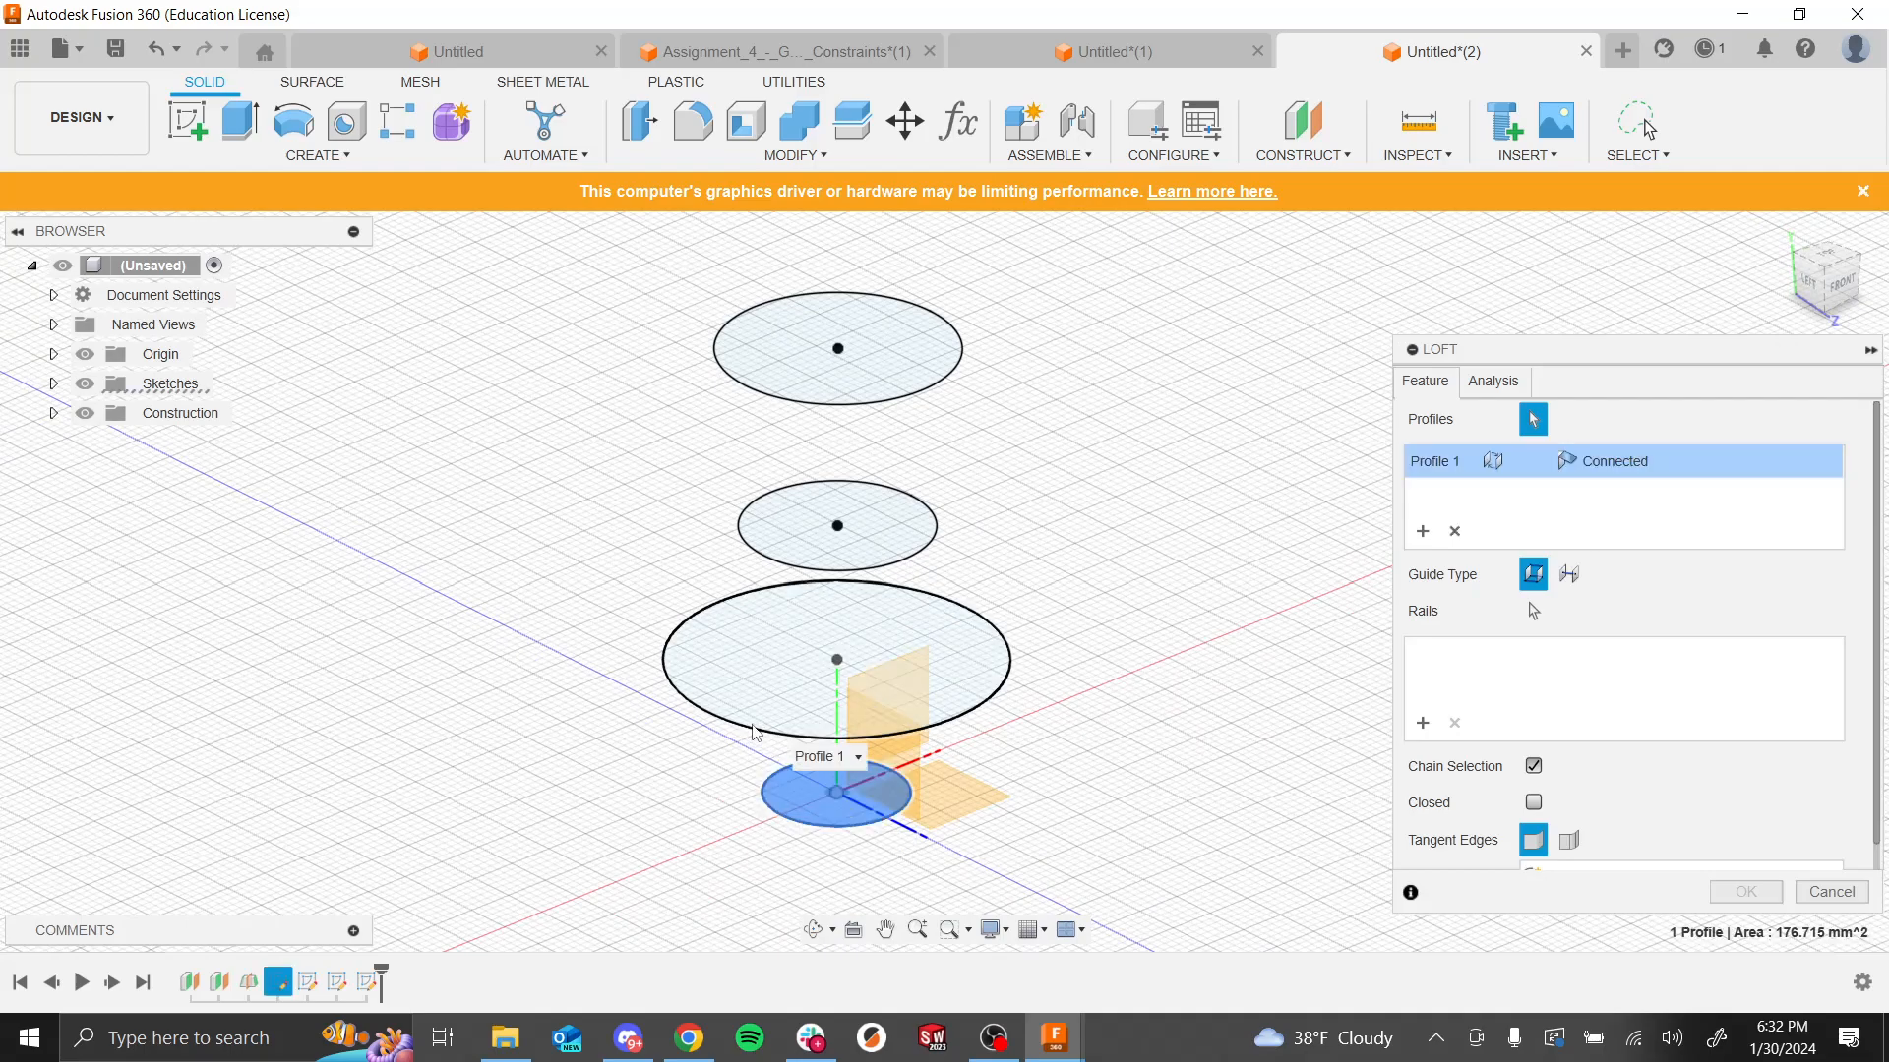
click(806, 579)
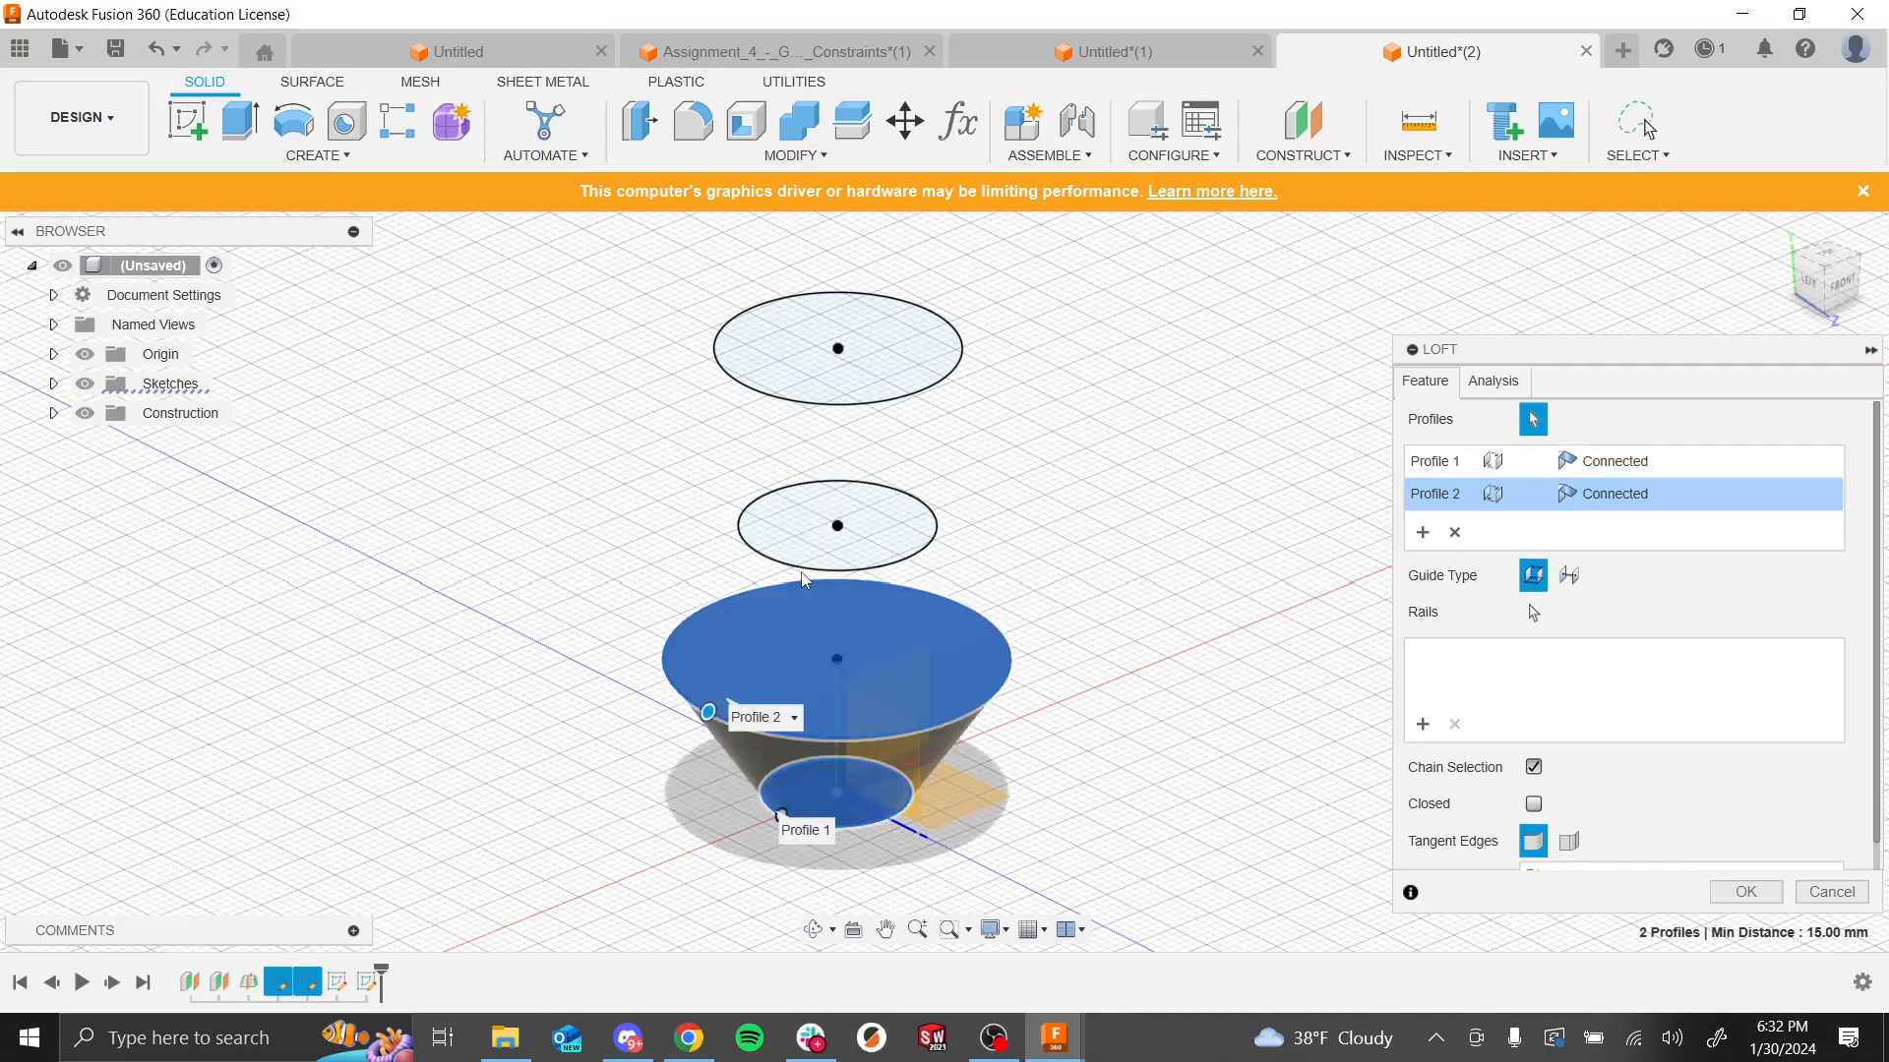
click(793, 487)
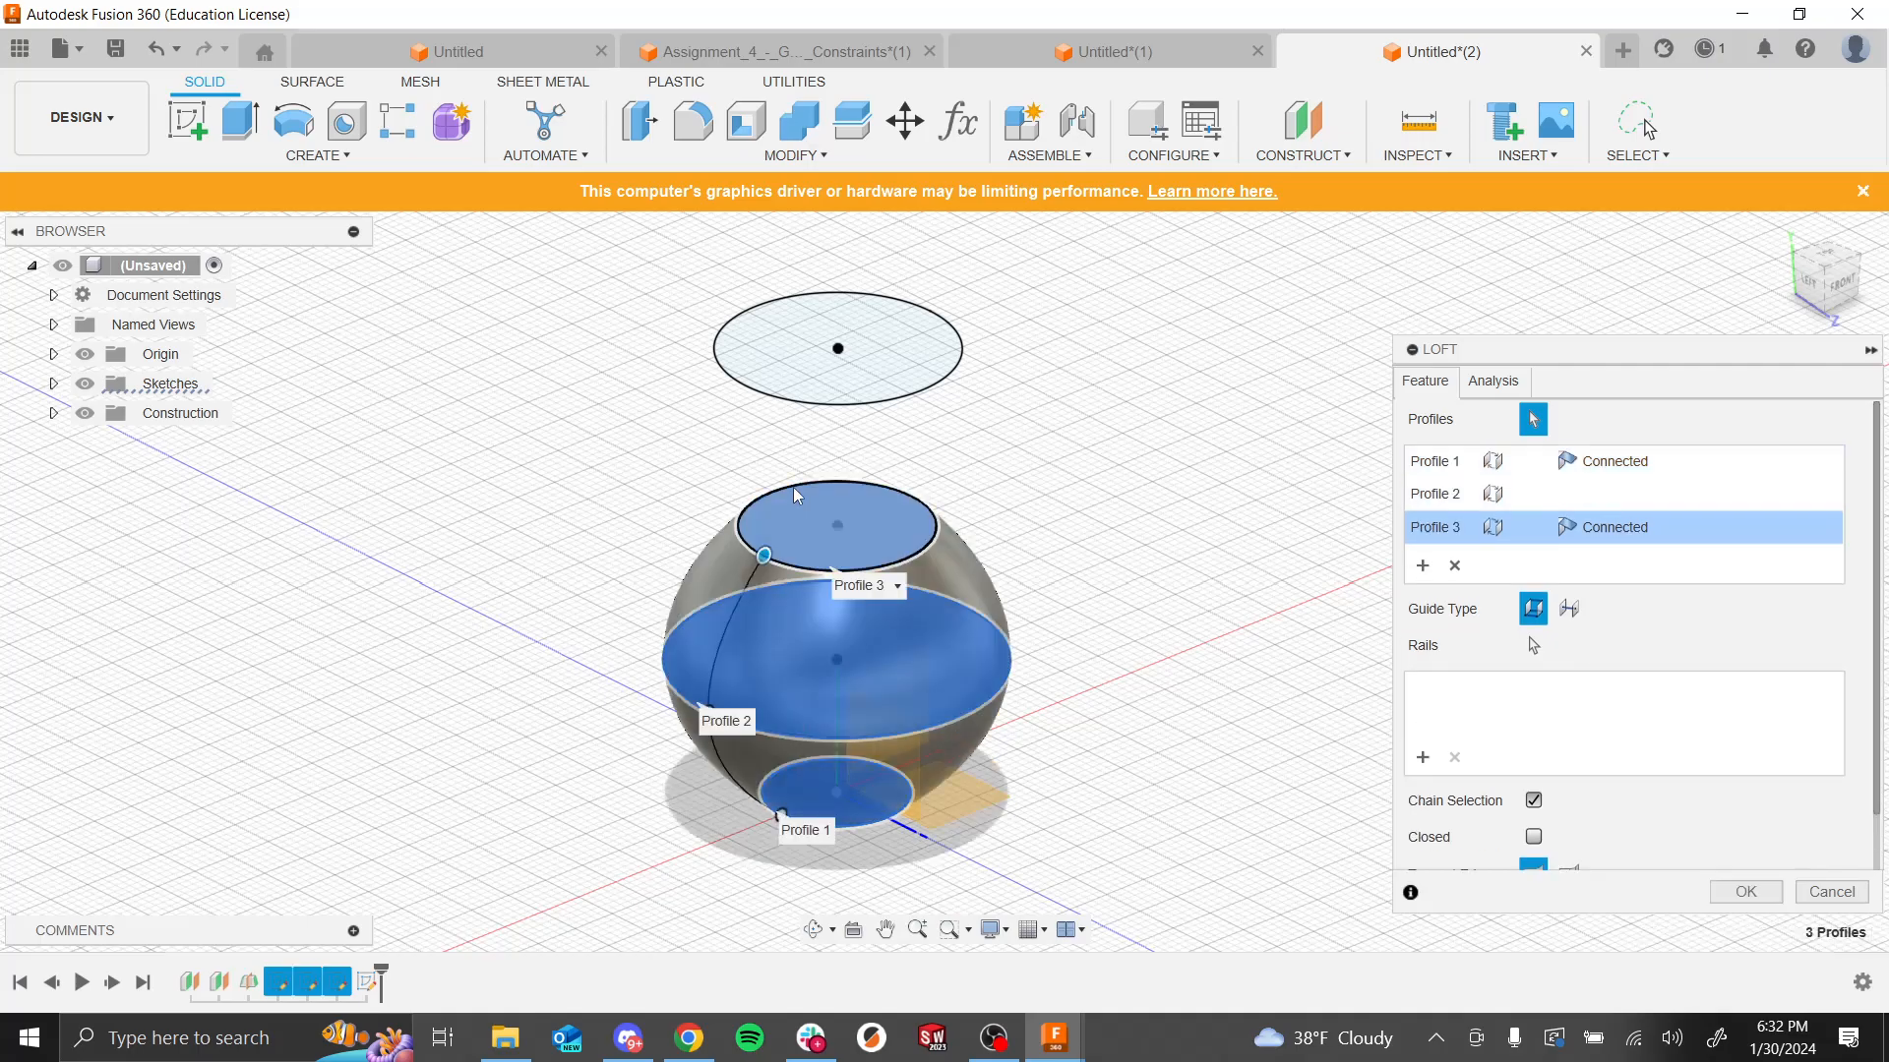
click(793, 406)
mouse_move(1087, 653)
shift+middle_down()
mouse_move(1105, 632)
mouse_move(1066, 666)
mouse_move(1097, 649)
mouse_move(1108, 763)
mouse_move(1084, 645)
shift+middle_up()
shift+middle_drag(973, 645, 1075, 876)
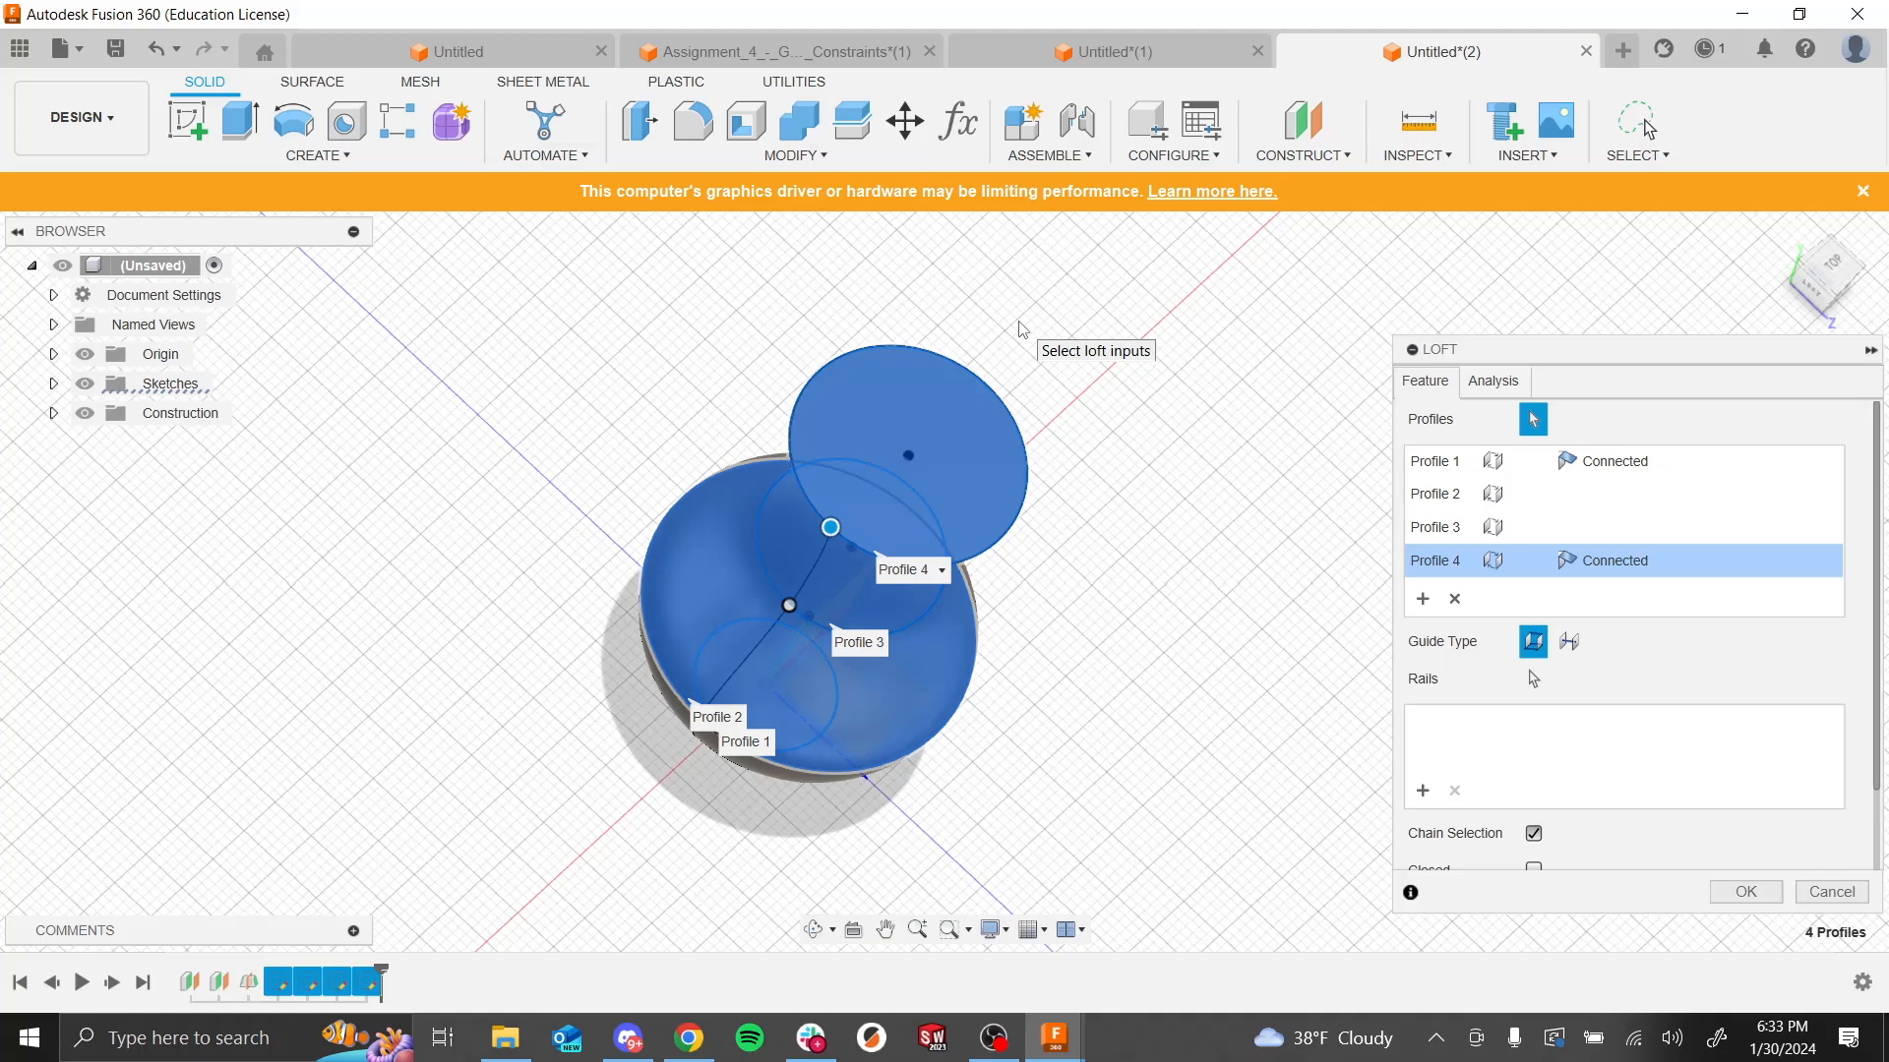
shift+middle_drag(1201, 574, 1356, 611)
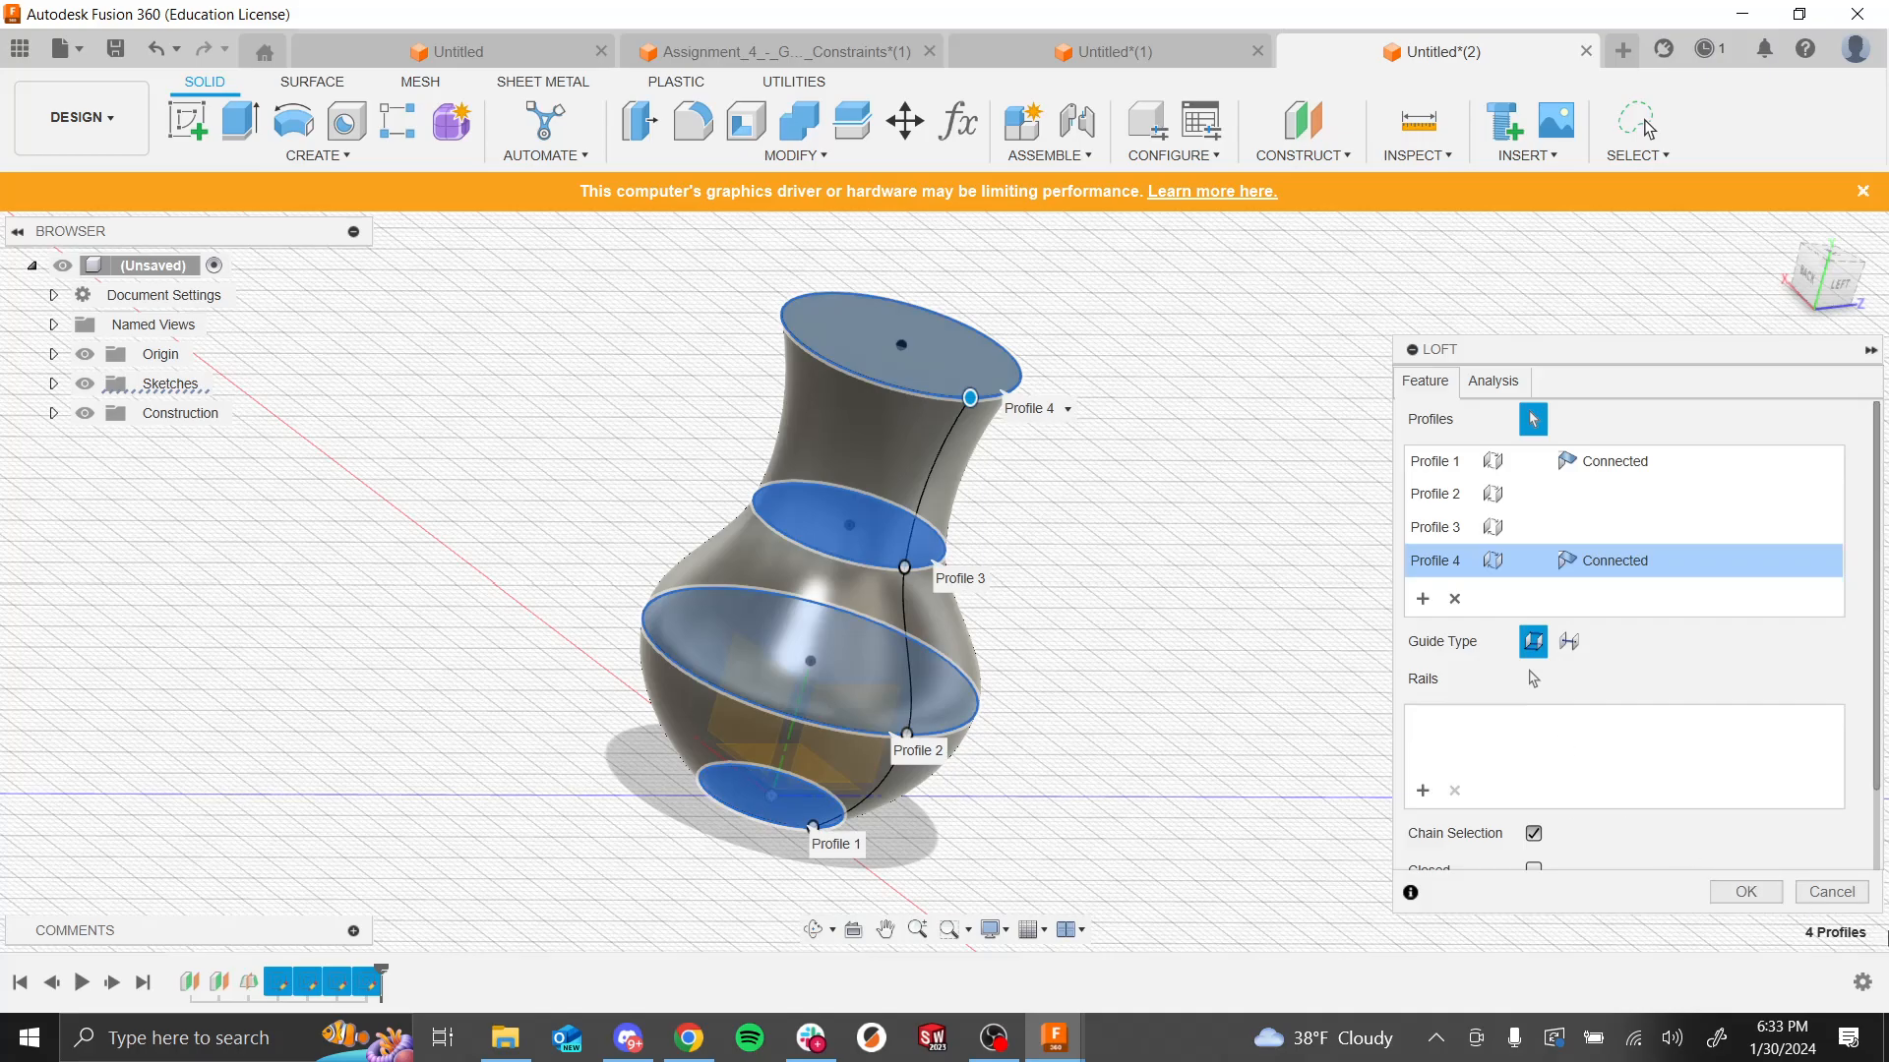
click(1746, 891)
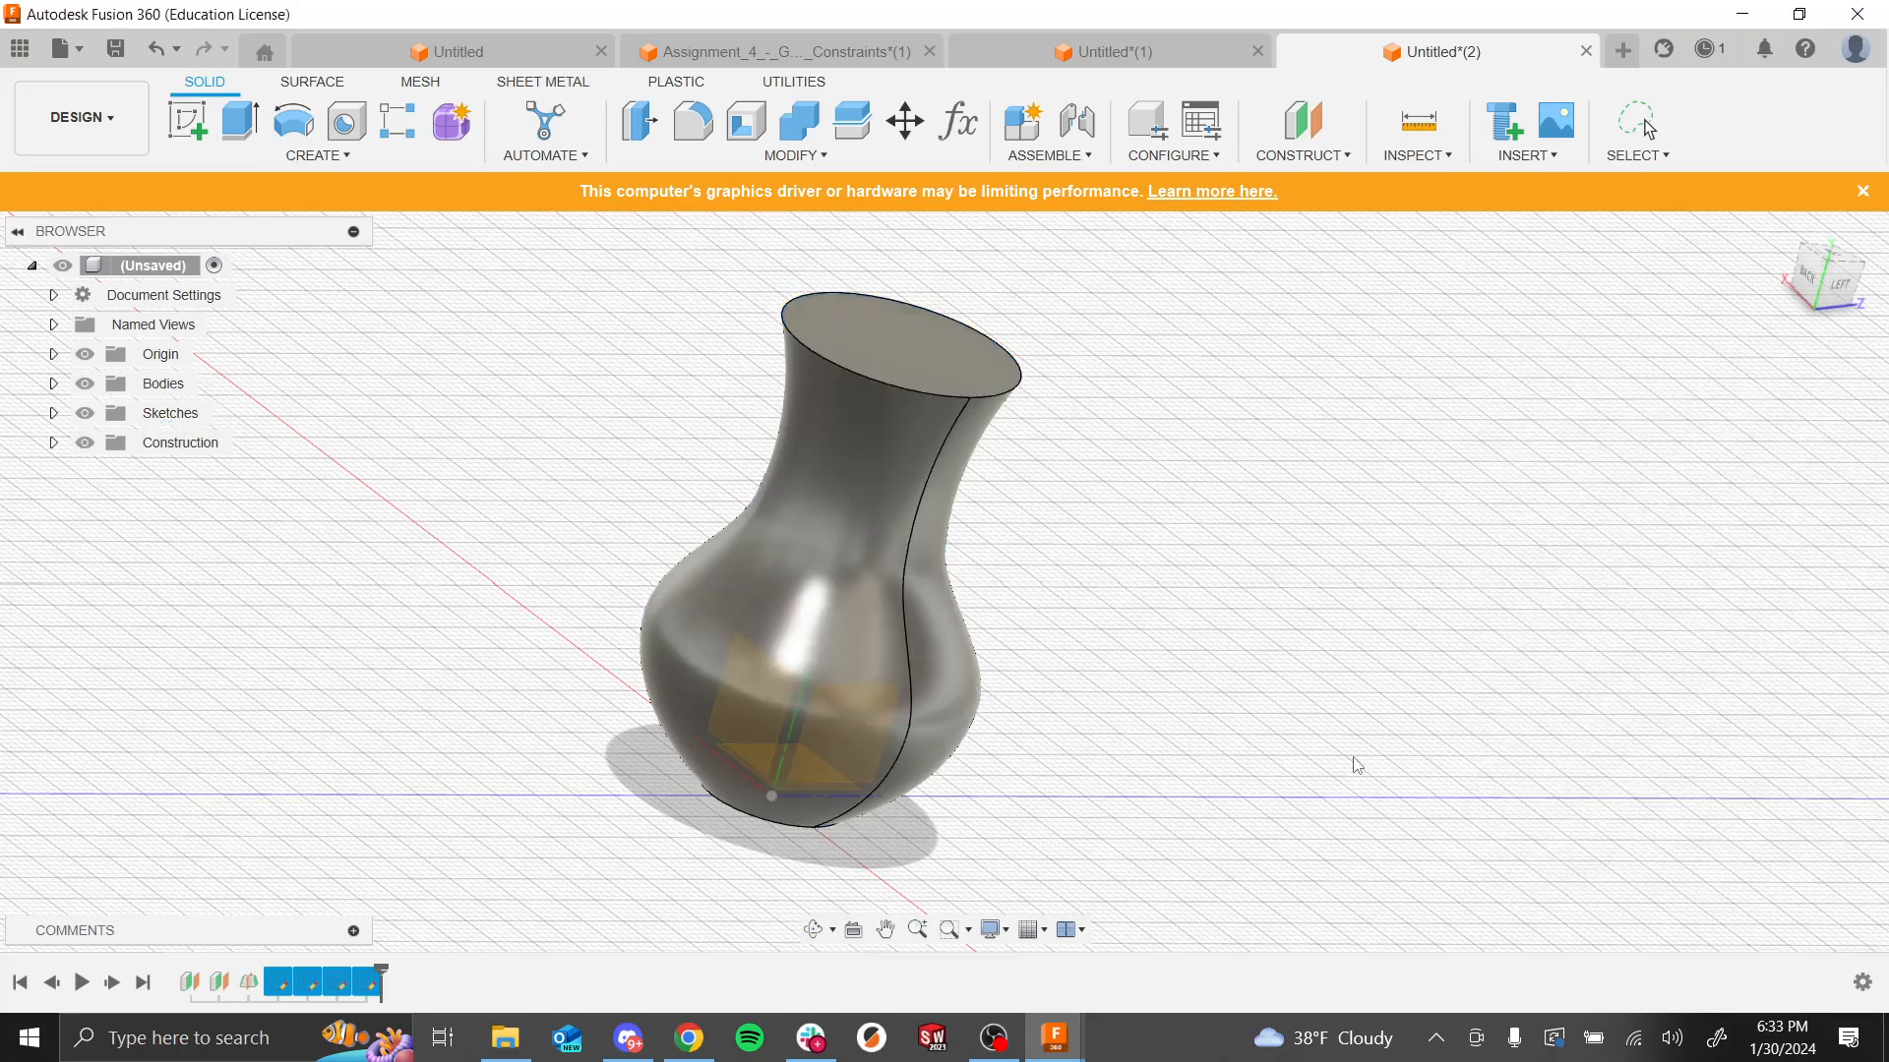
Step: Examine the lofted body and check the Assignment 6 slide for the next modelling operations on the hair dryer head
shift+middle_drag(1209, 709, 1390, 655)
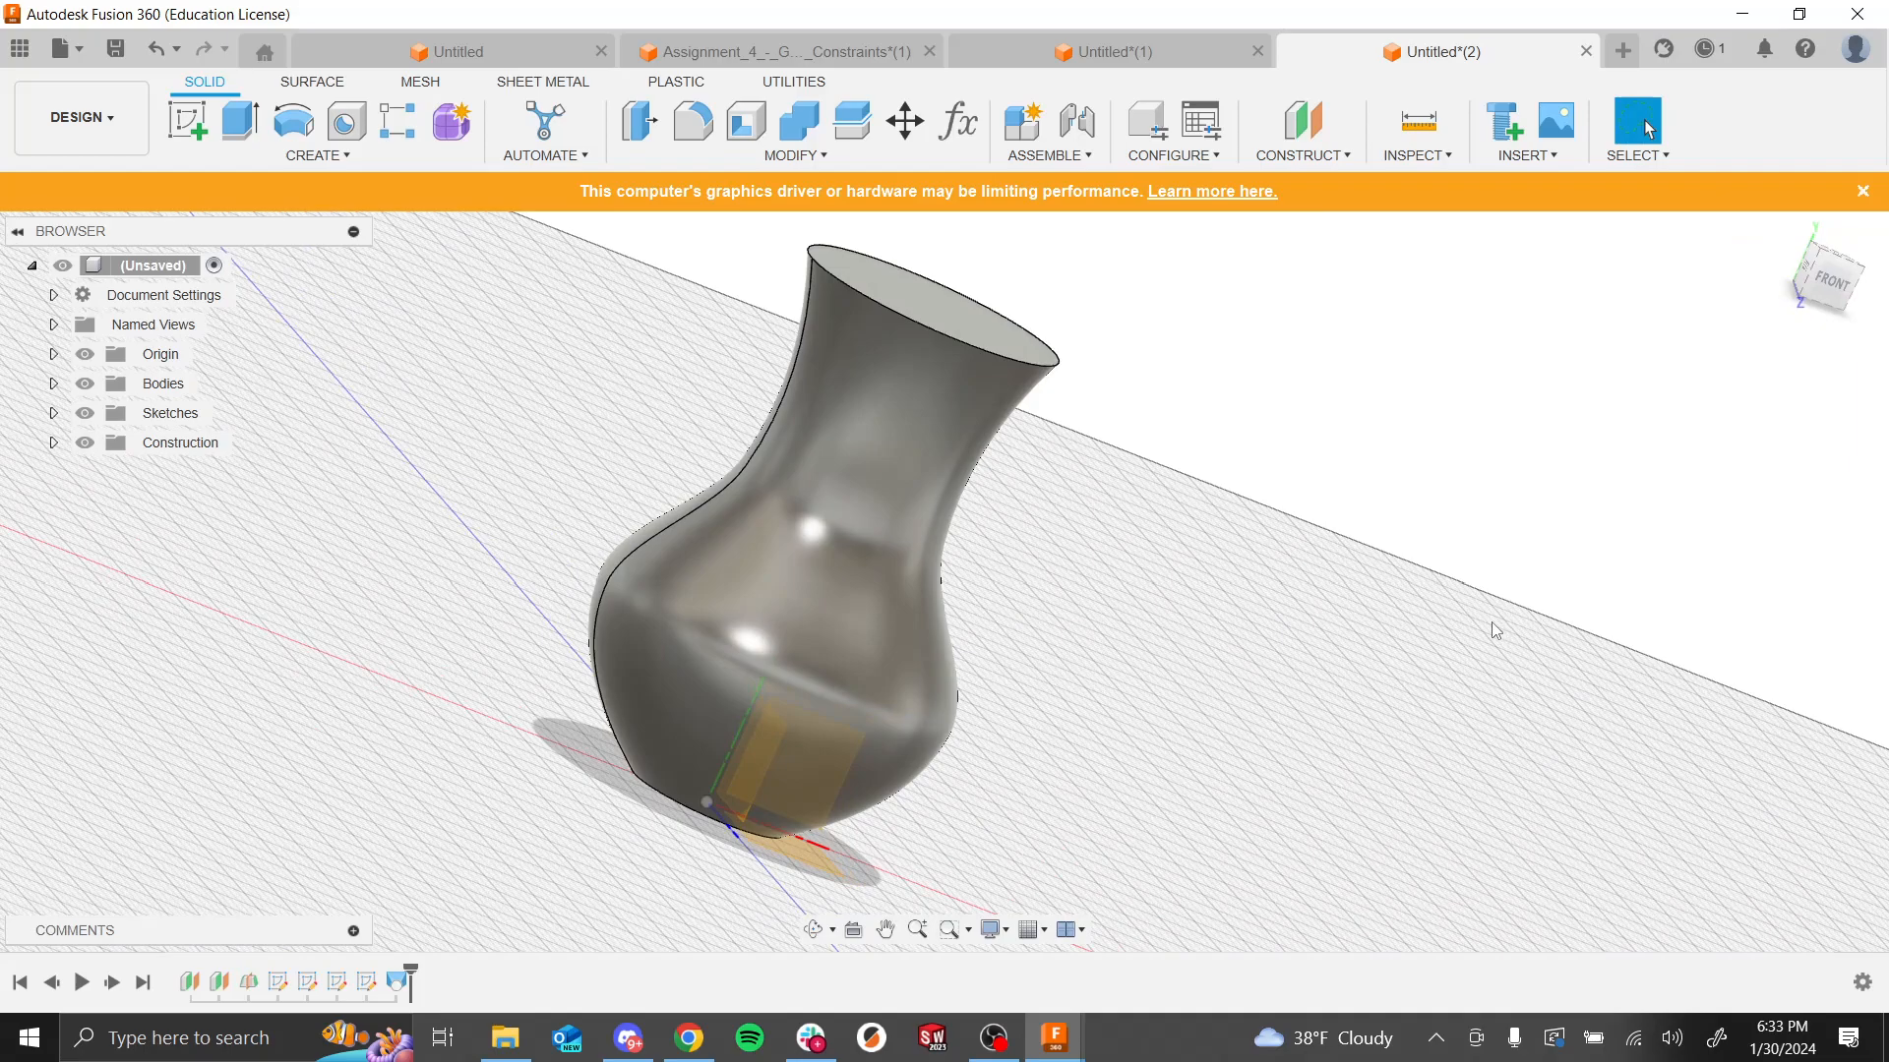
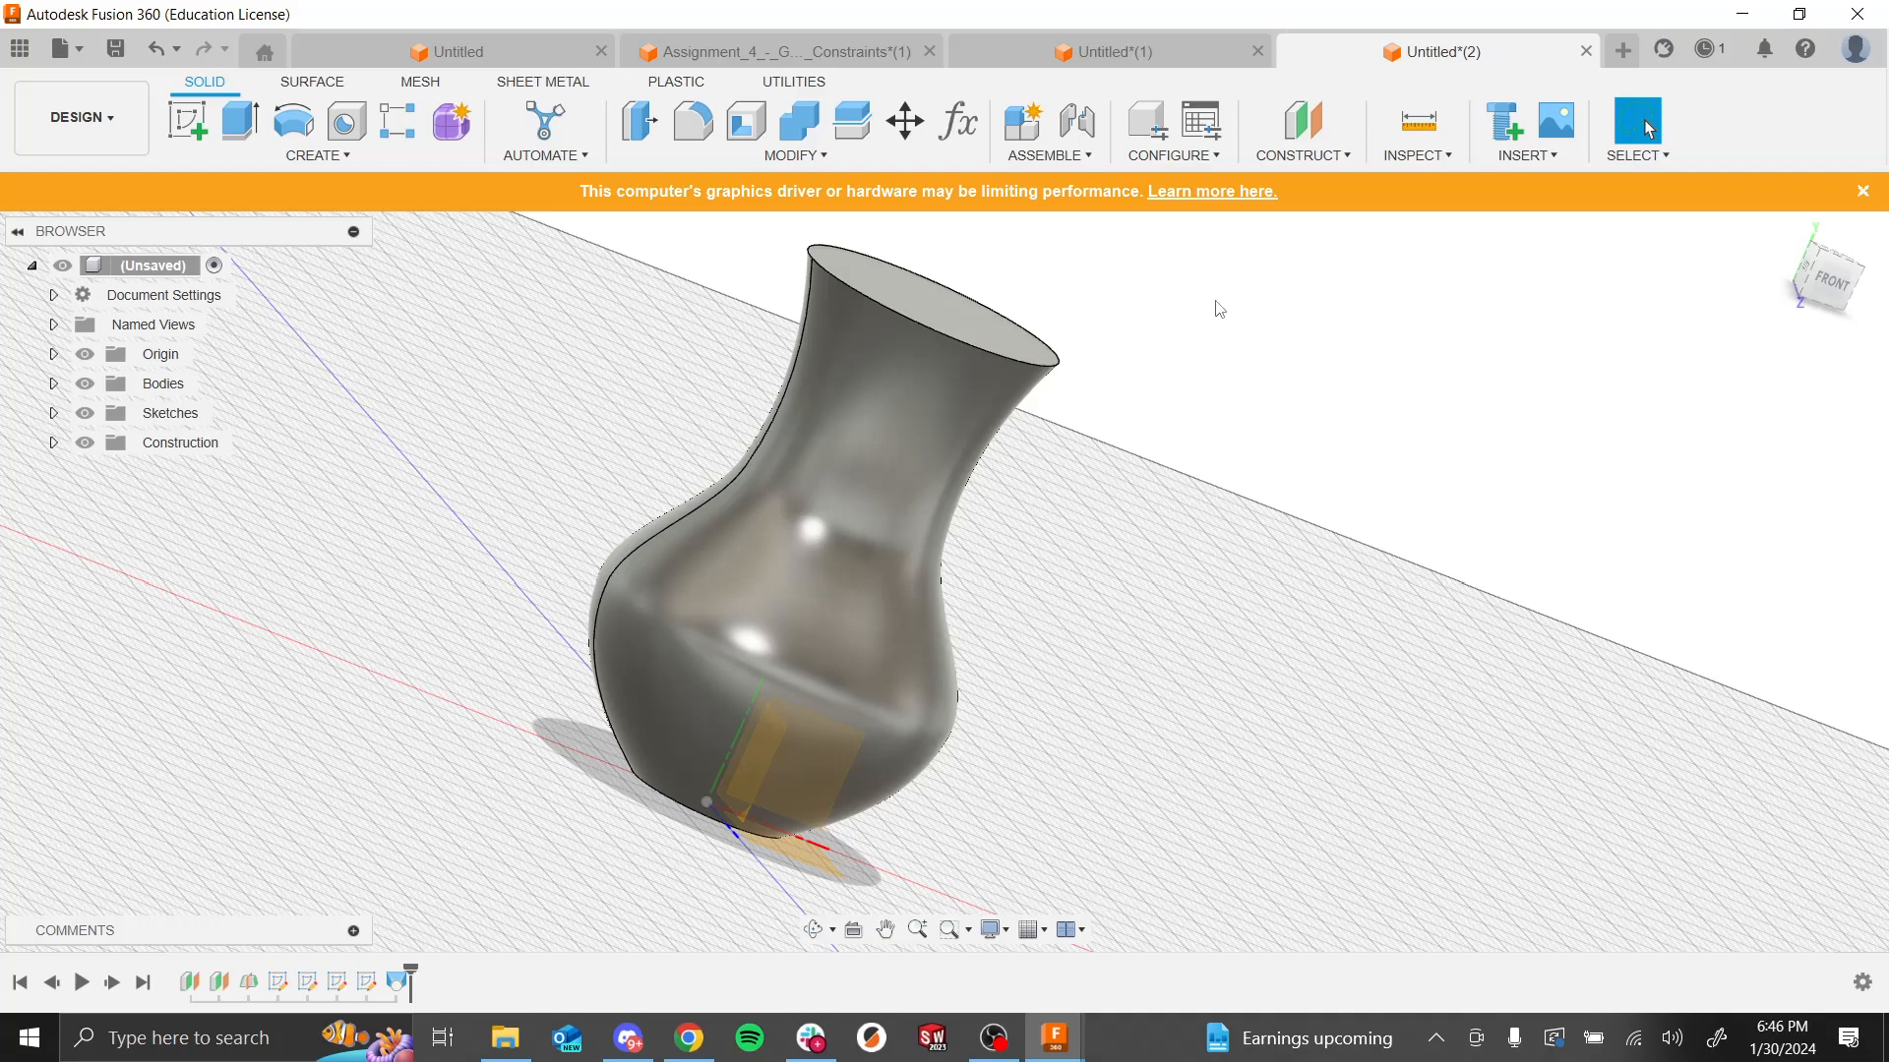
key(shift)
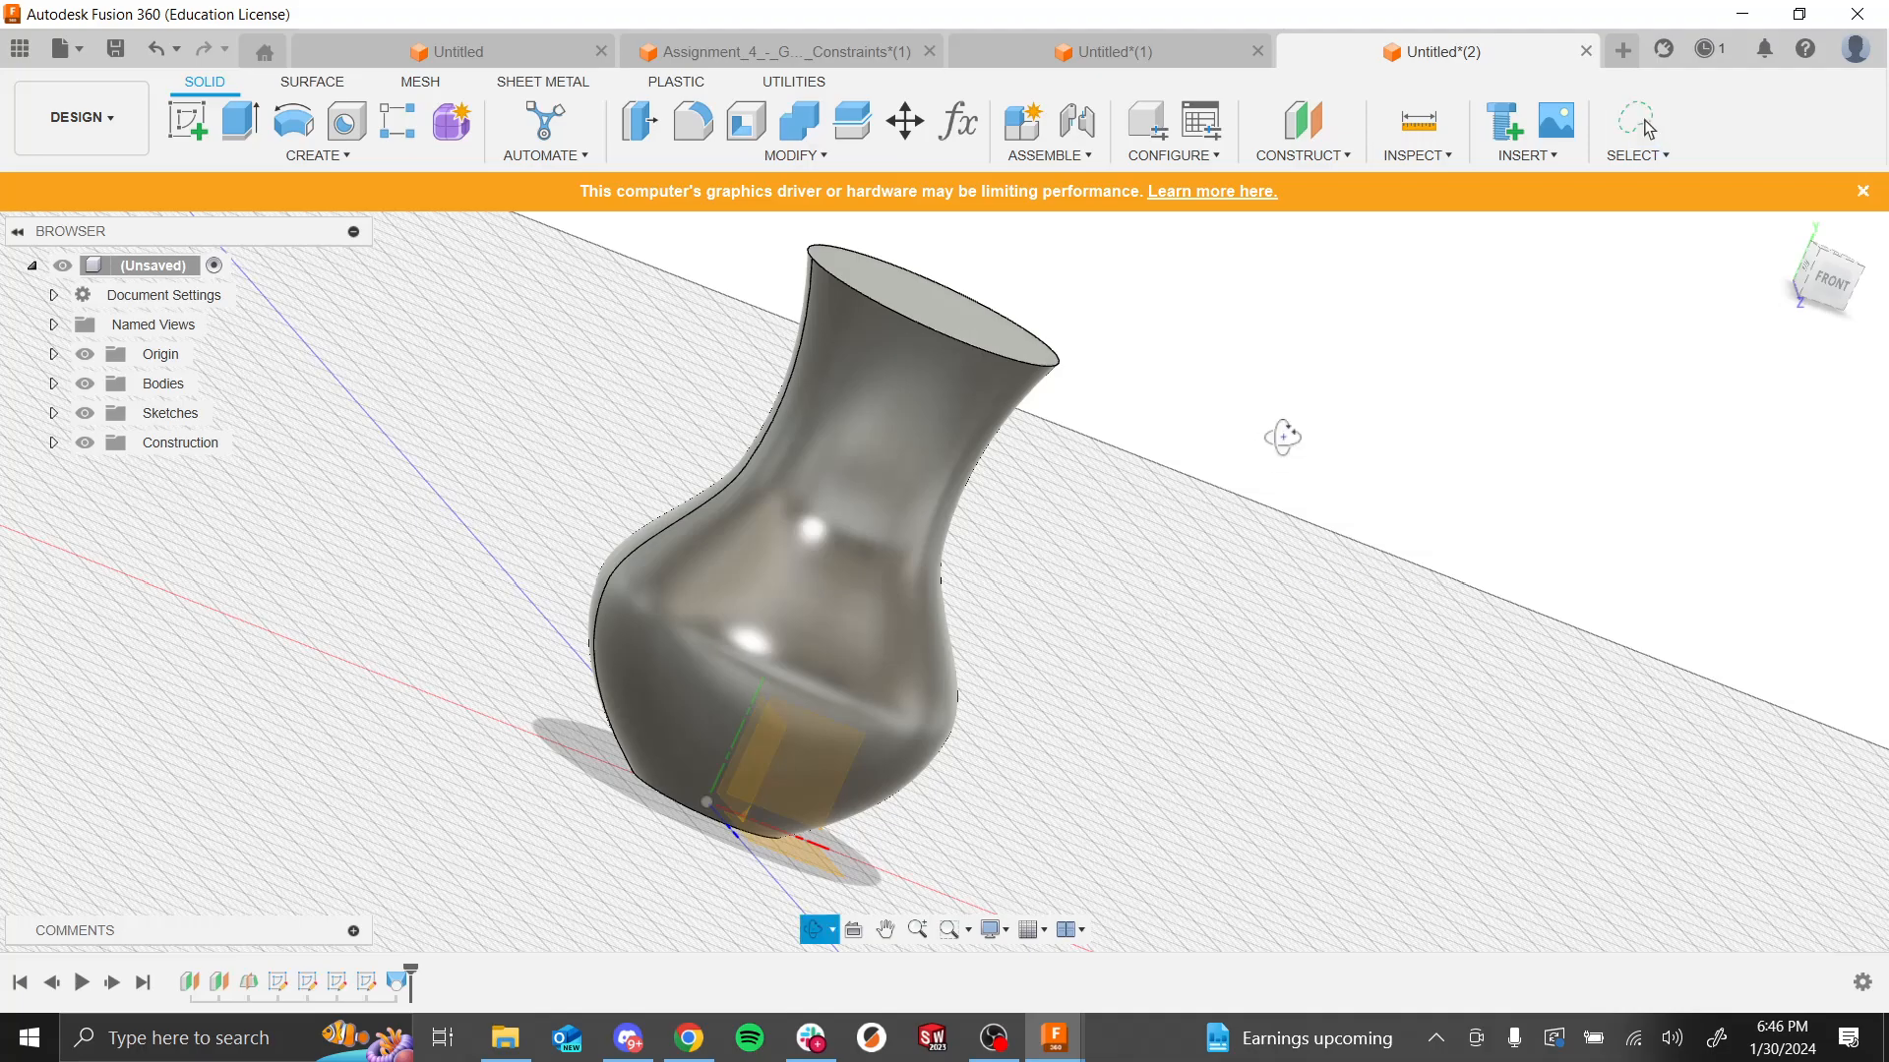
shift+middle_drag(1281, 436, 1297, 498)
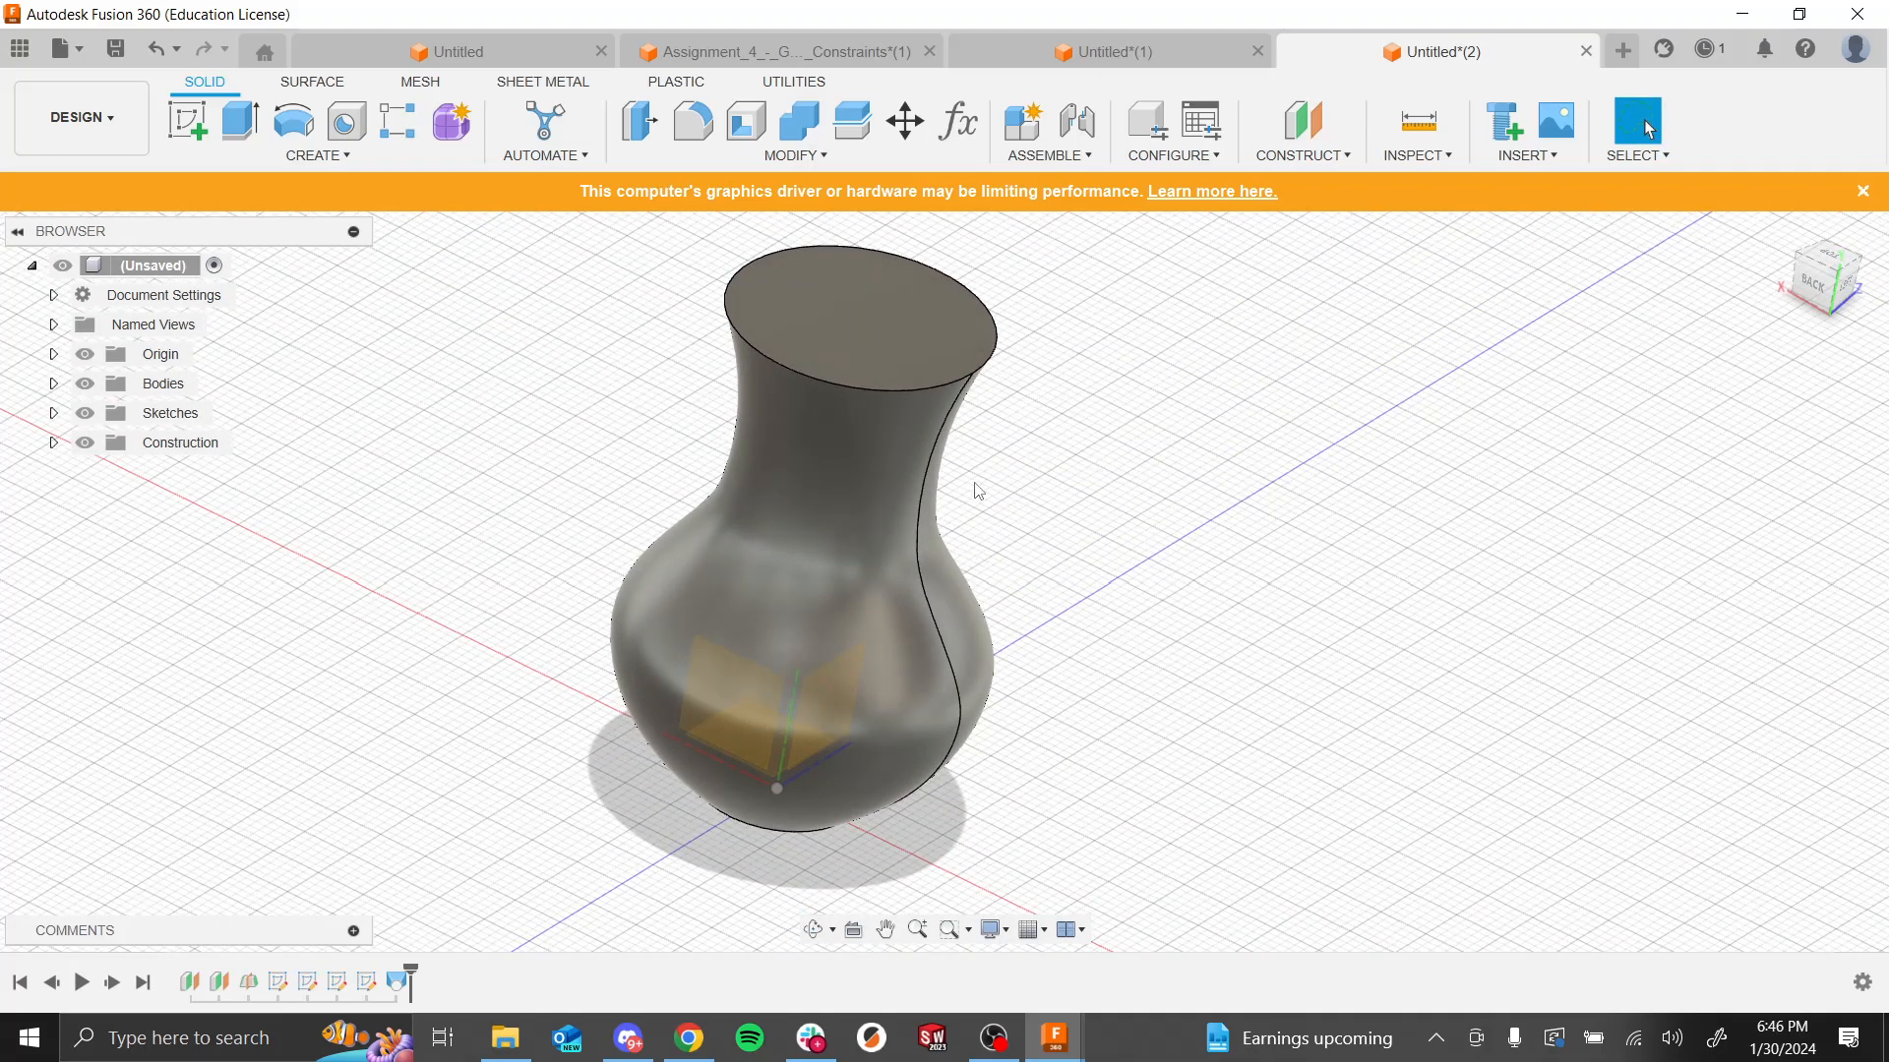
key(alt+Tab)
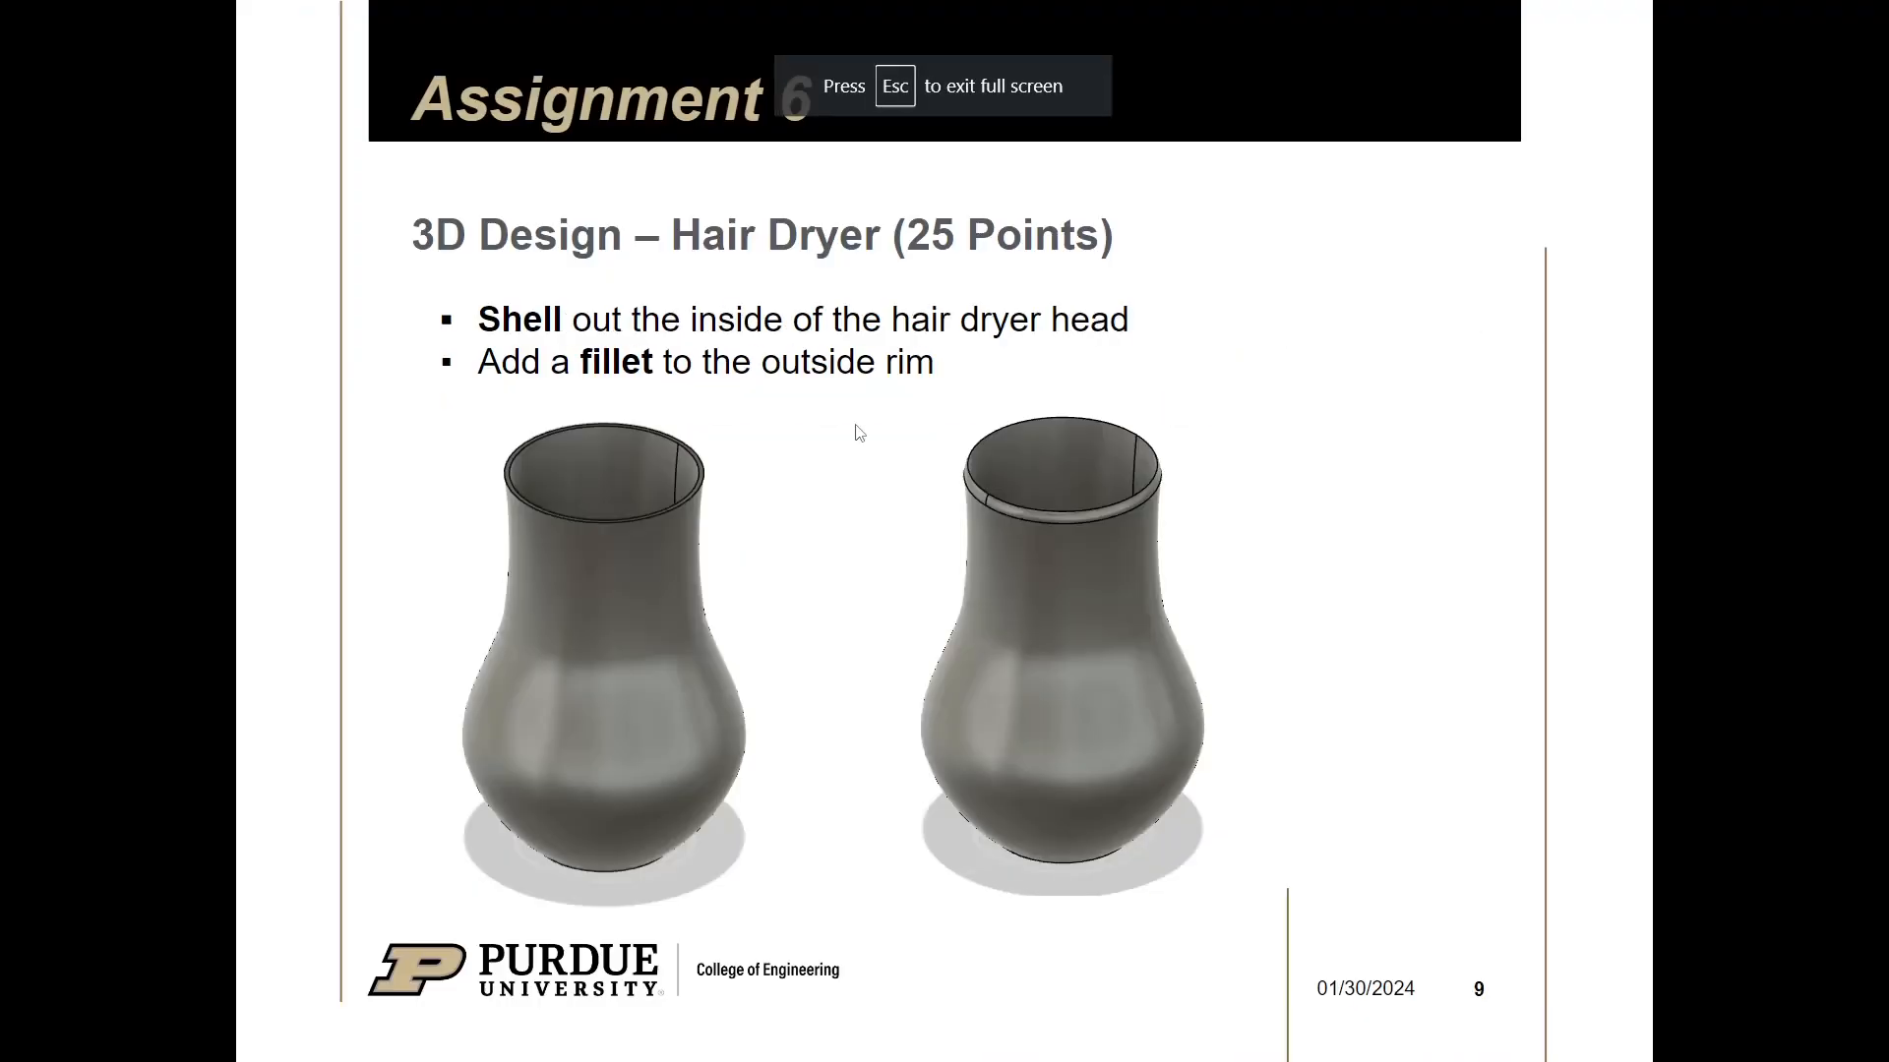
key(alt+Tab)
Step: Try to shell the lofted body through its flat top face with an inside thickness of 20 mm
click(293, 158)
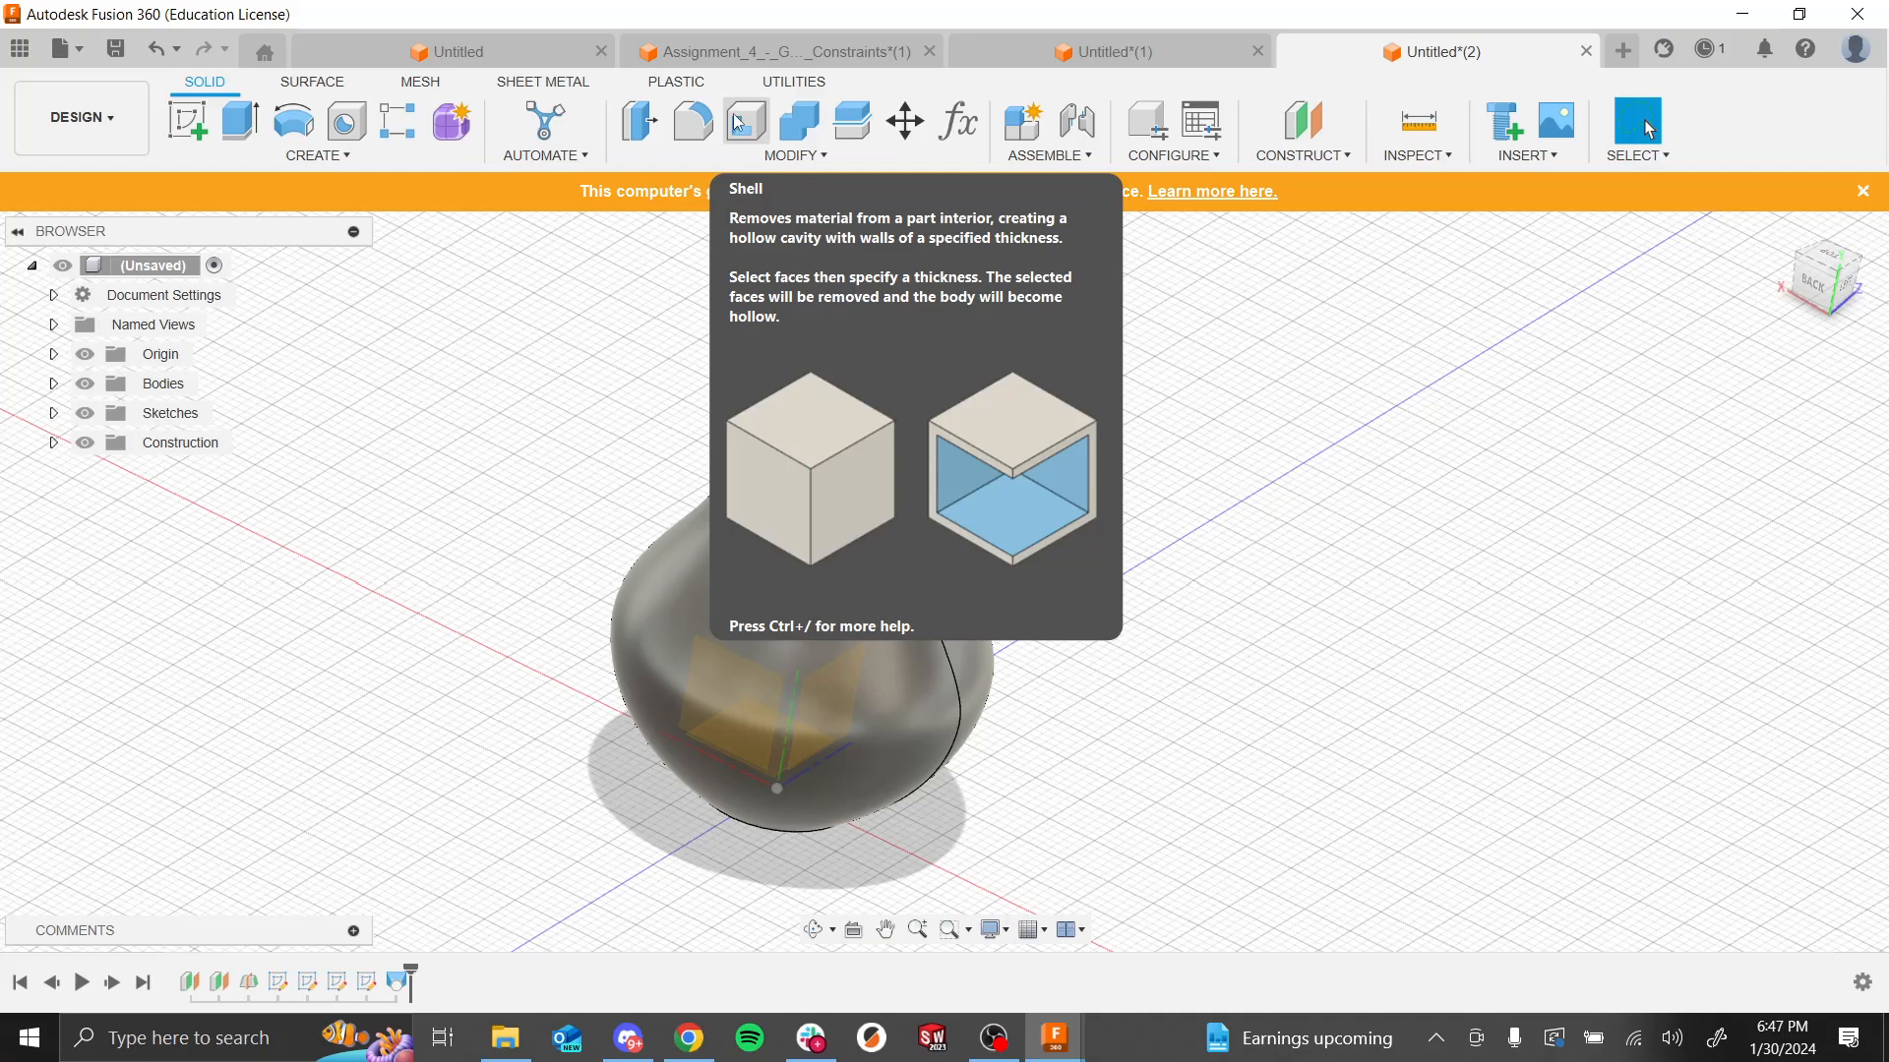
click(739, 122)
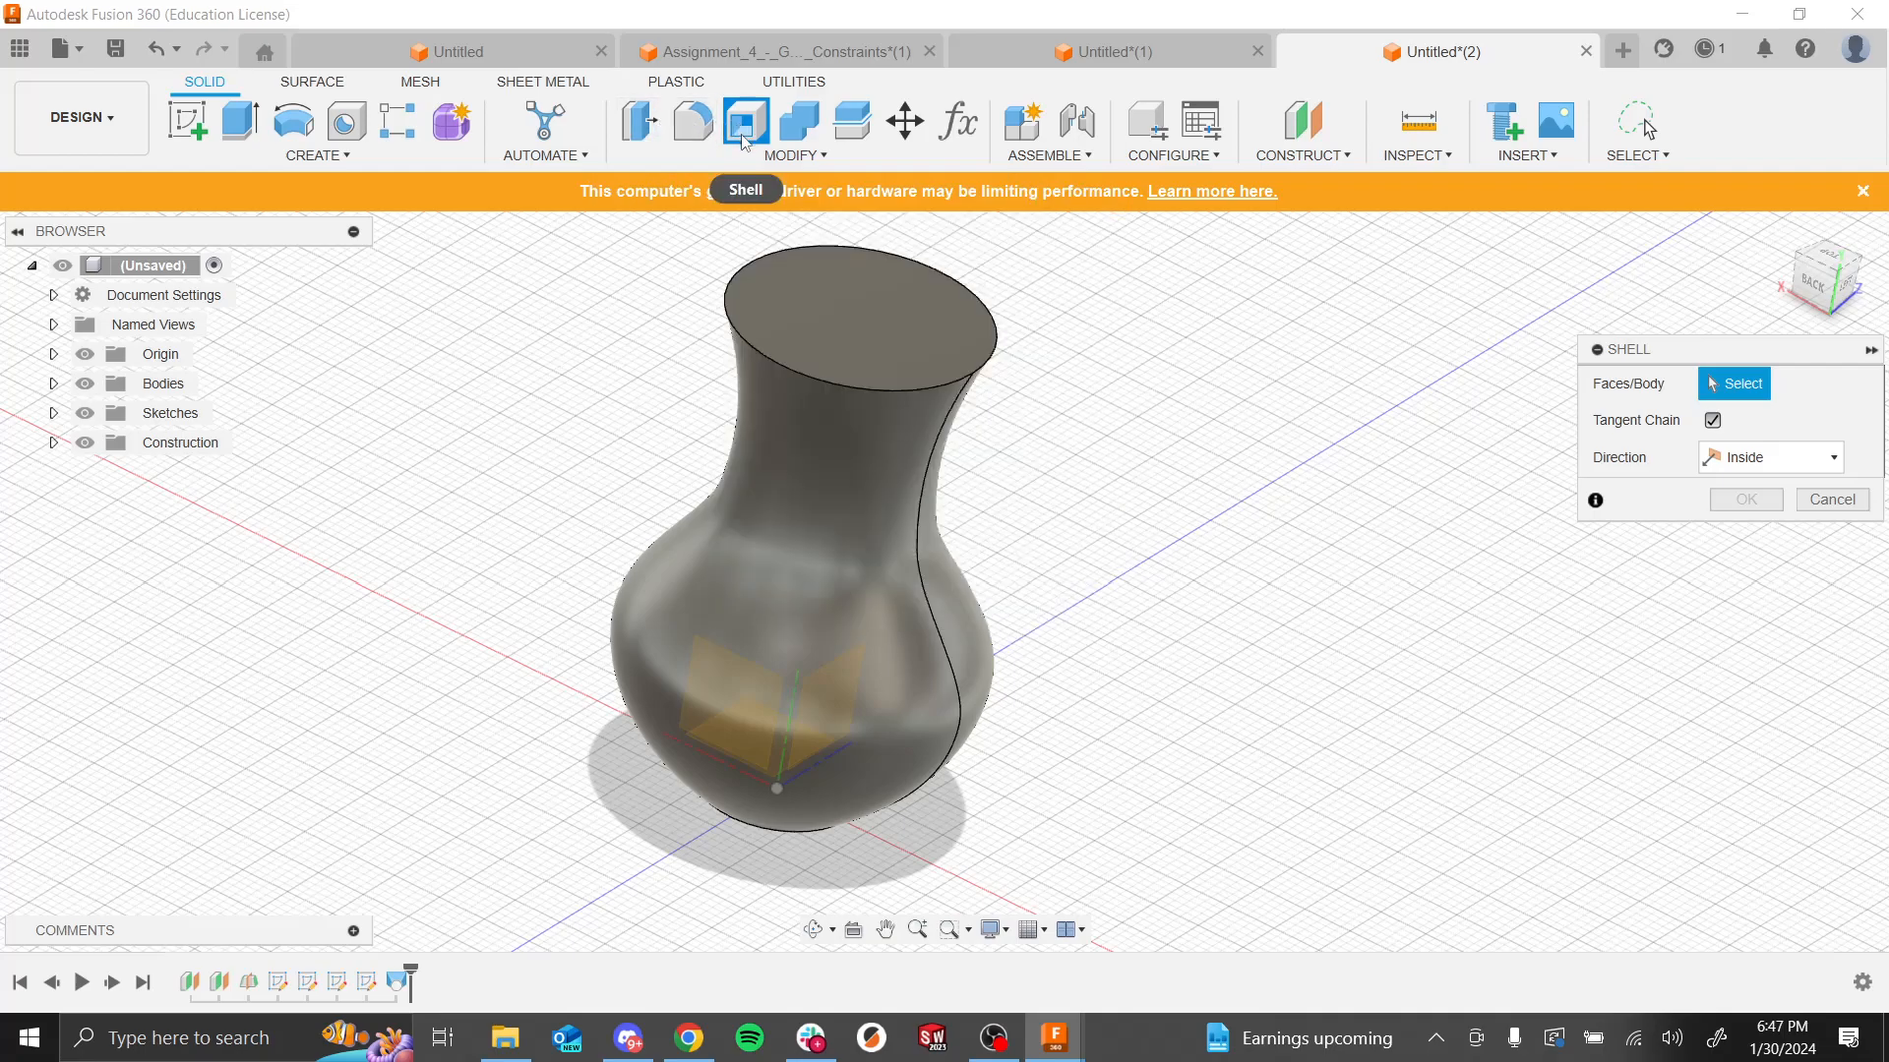
click(912, 316)
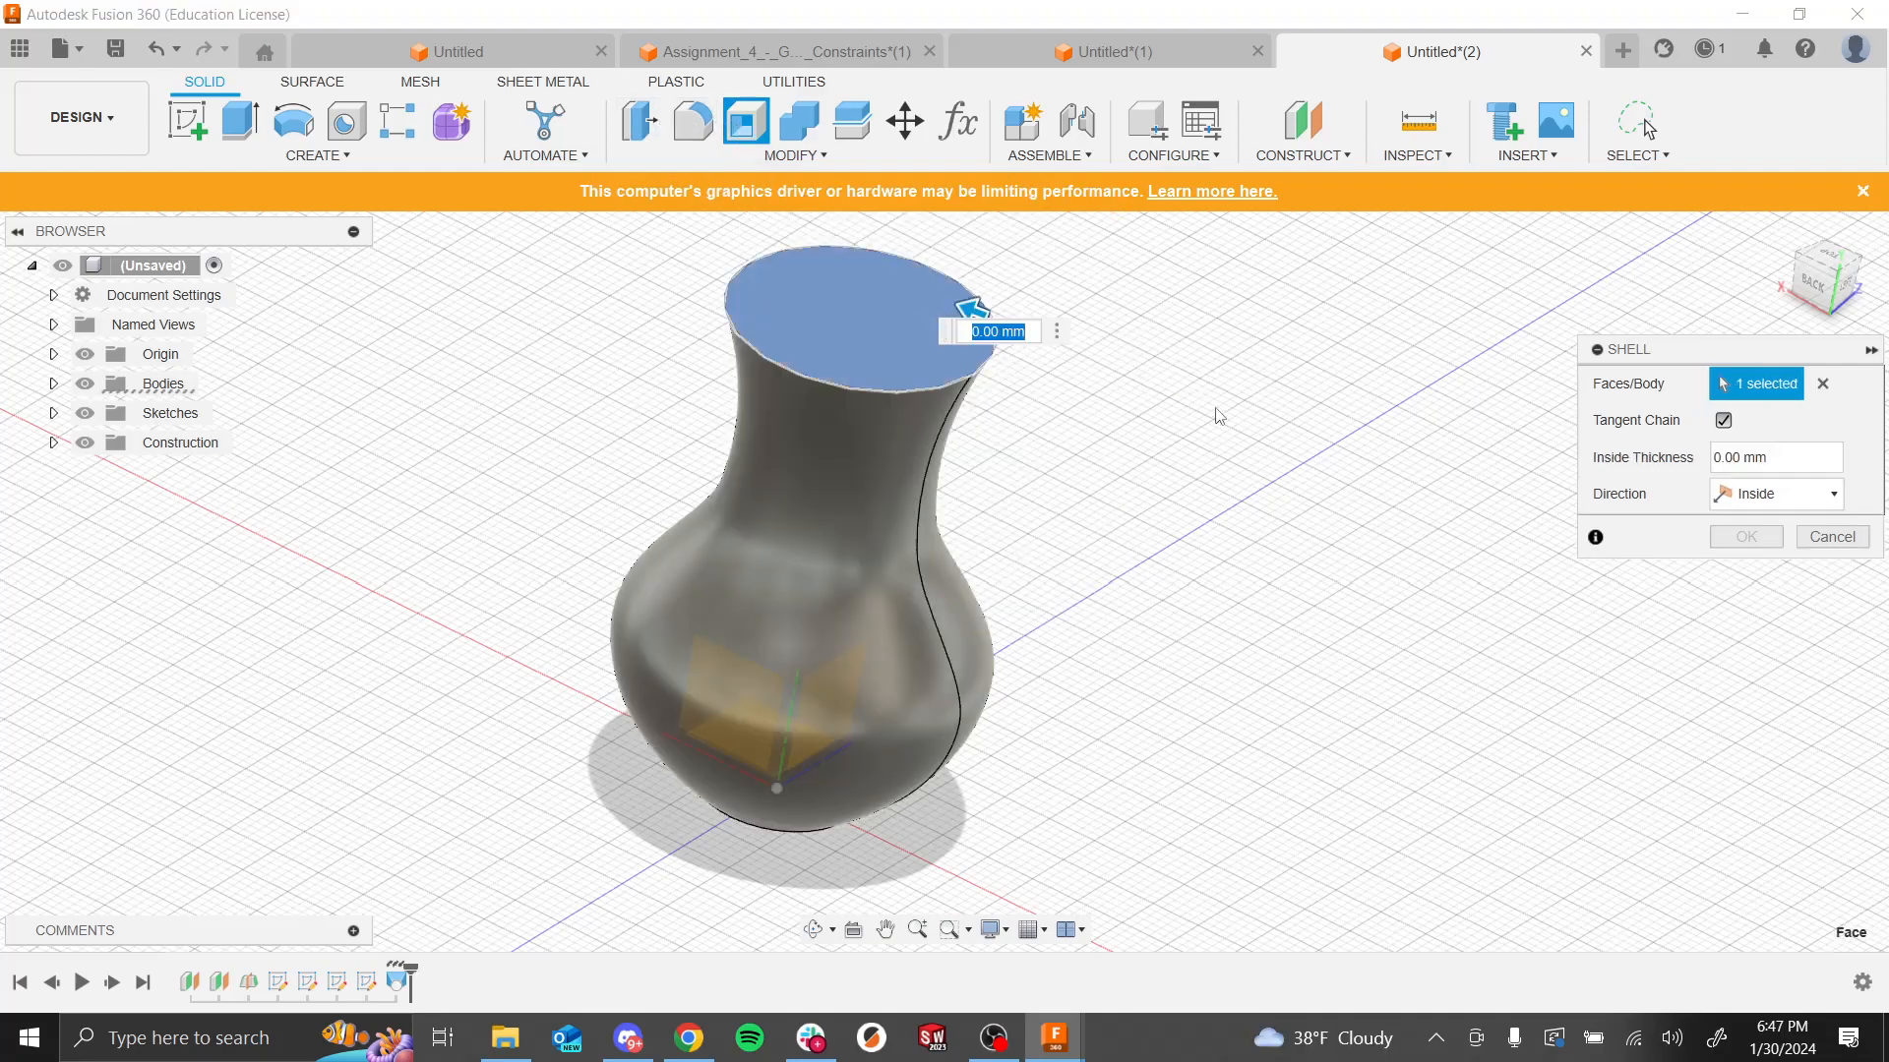
click(1782, 460)
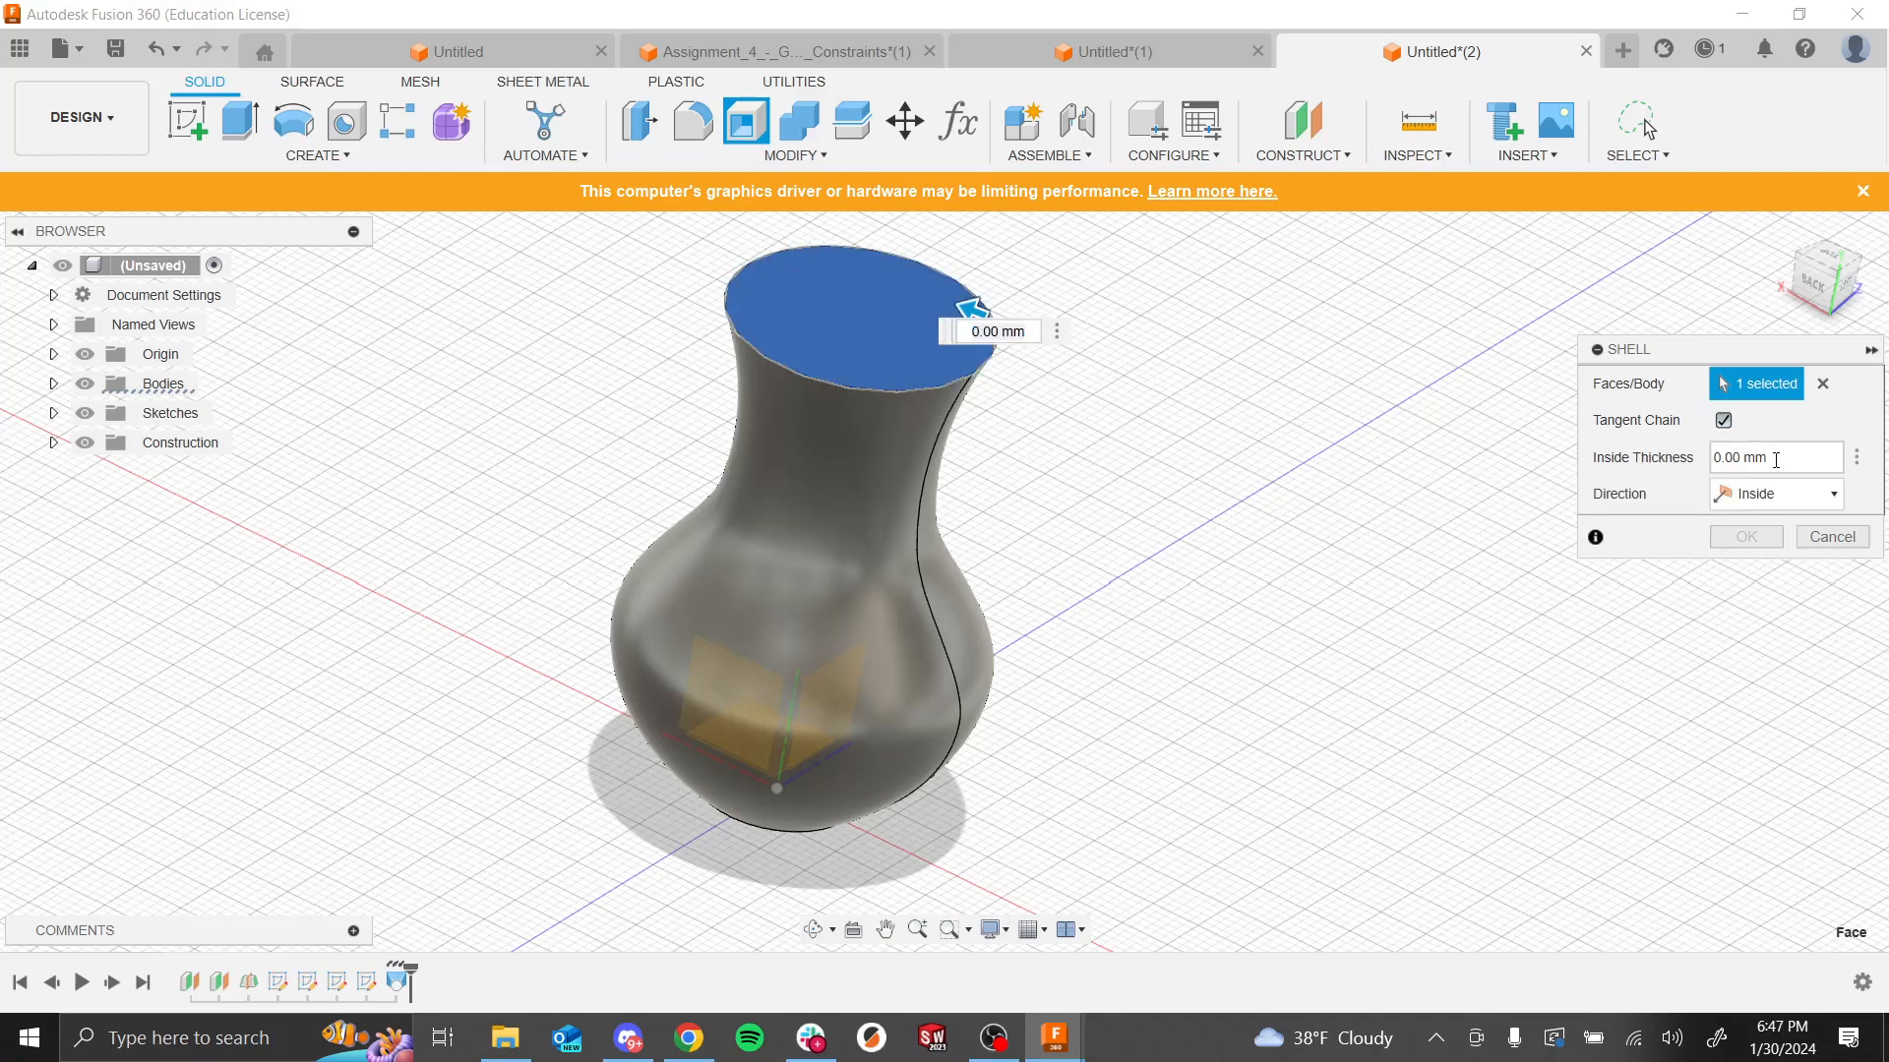
drag(1777, 461, 1634, 462)
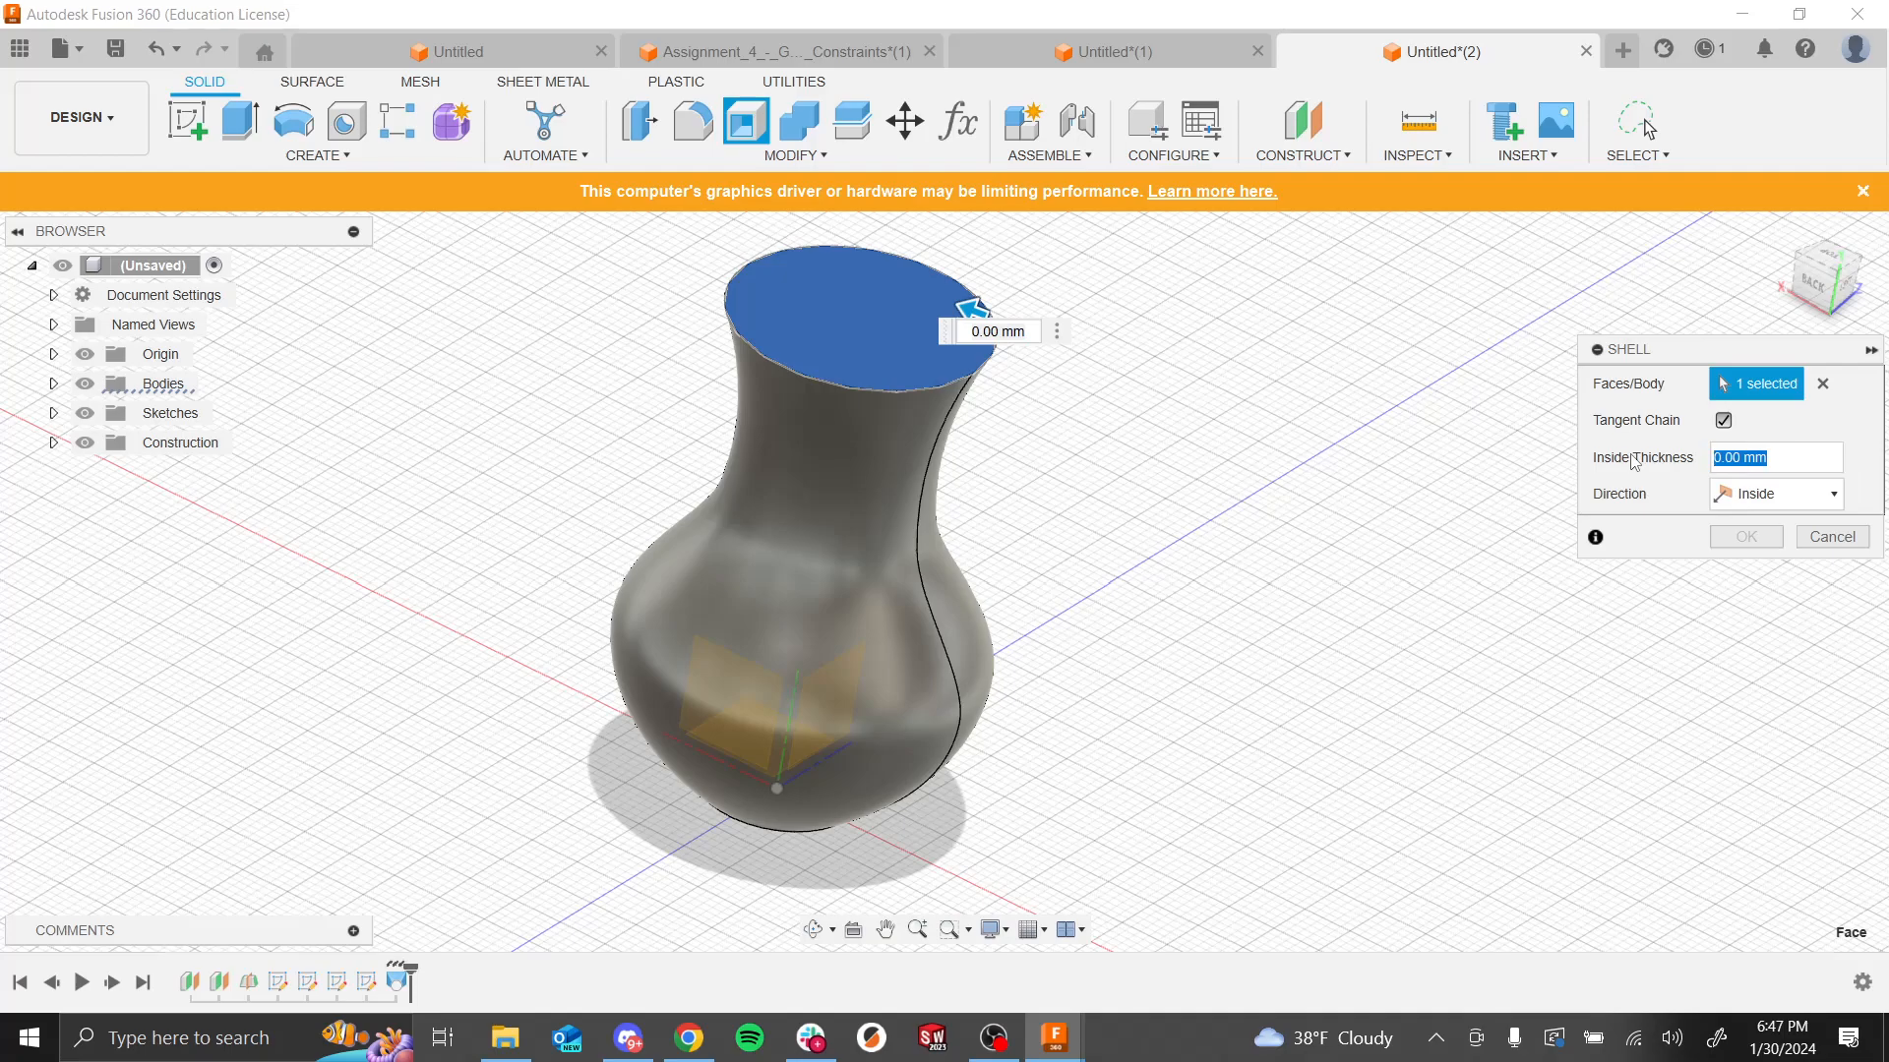
text(20)
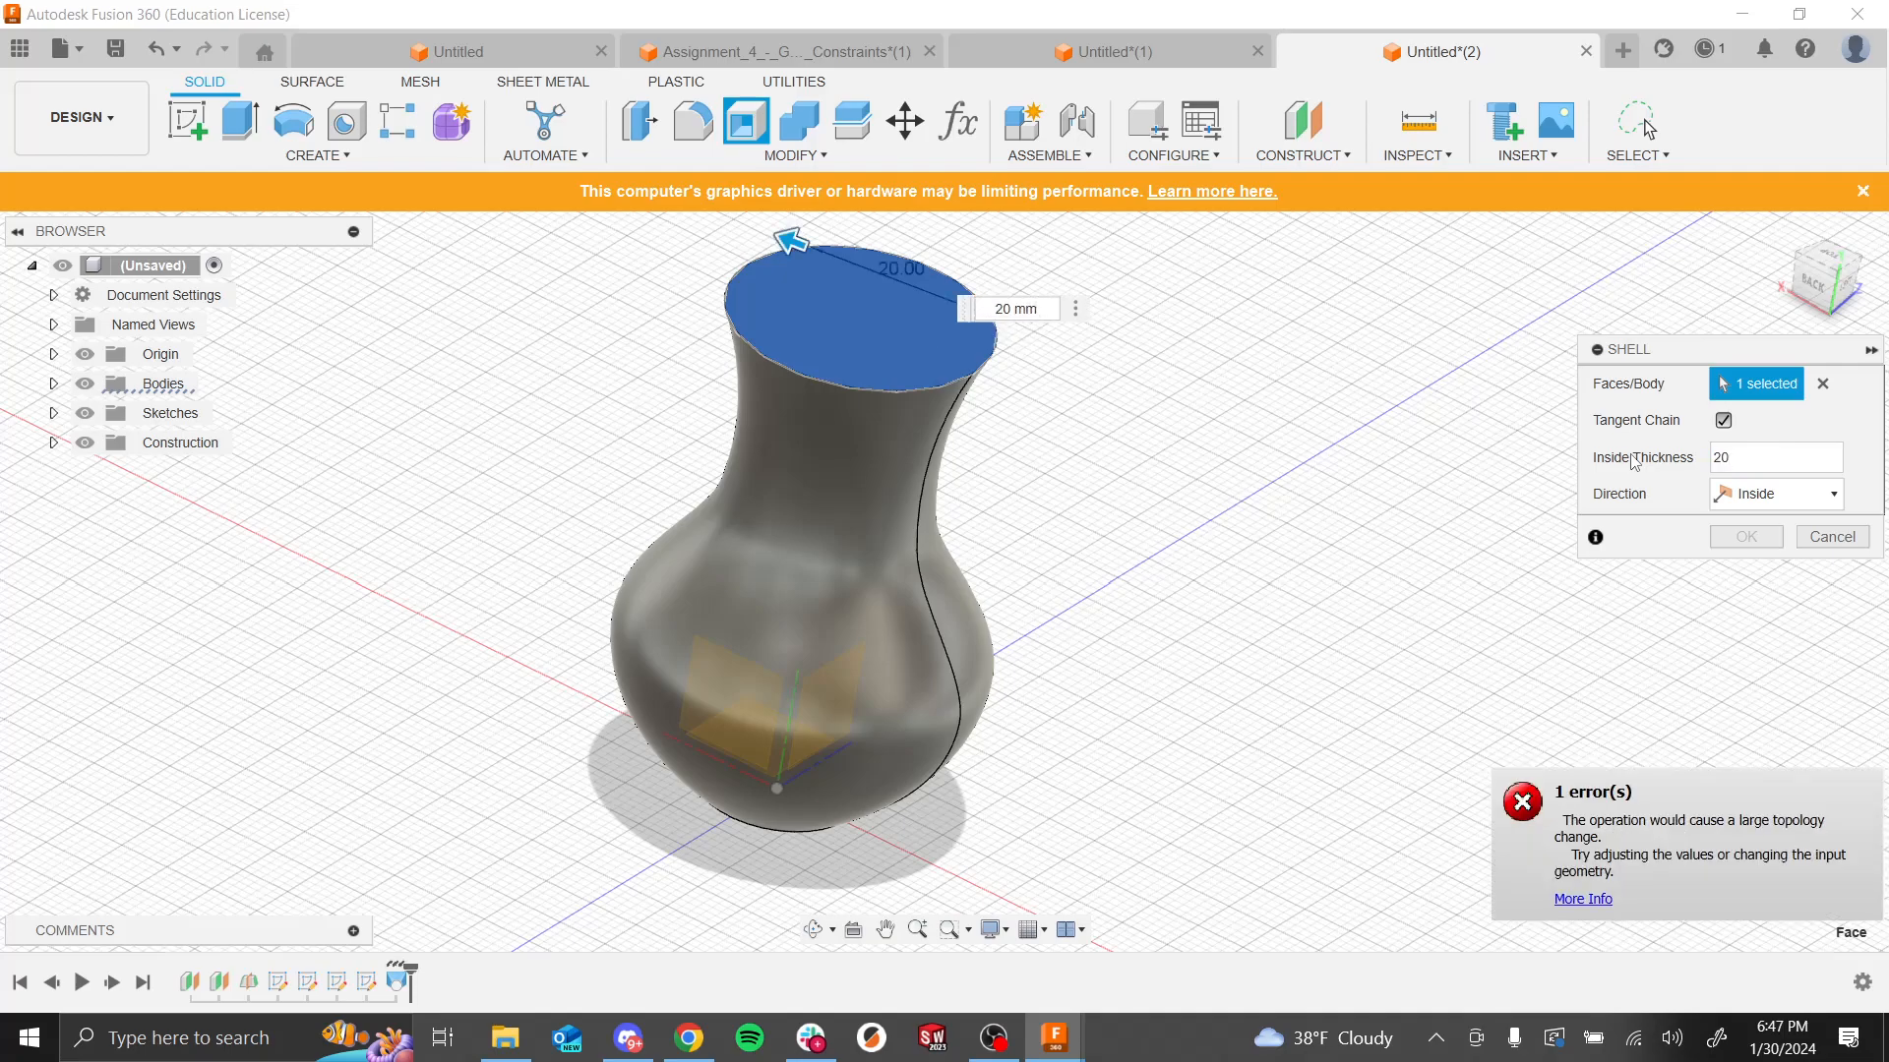
Step: Shell the lofted body through its open top face with an inside thickness of 2 mm
text(5)
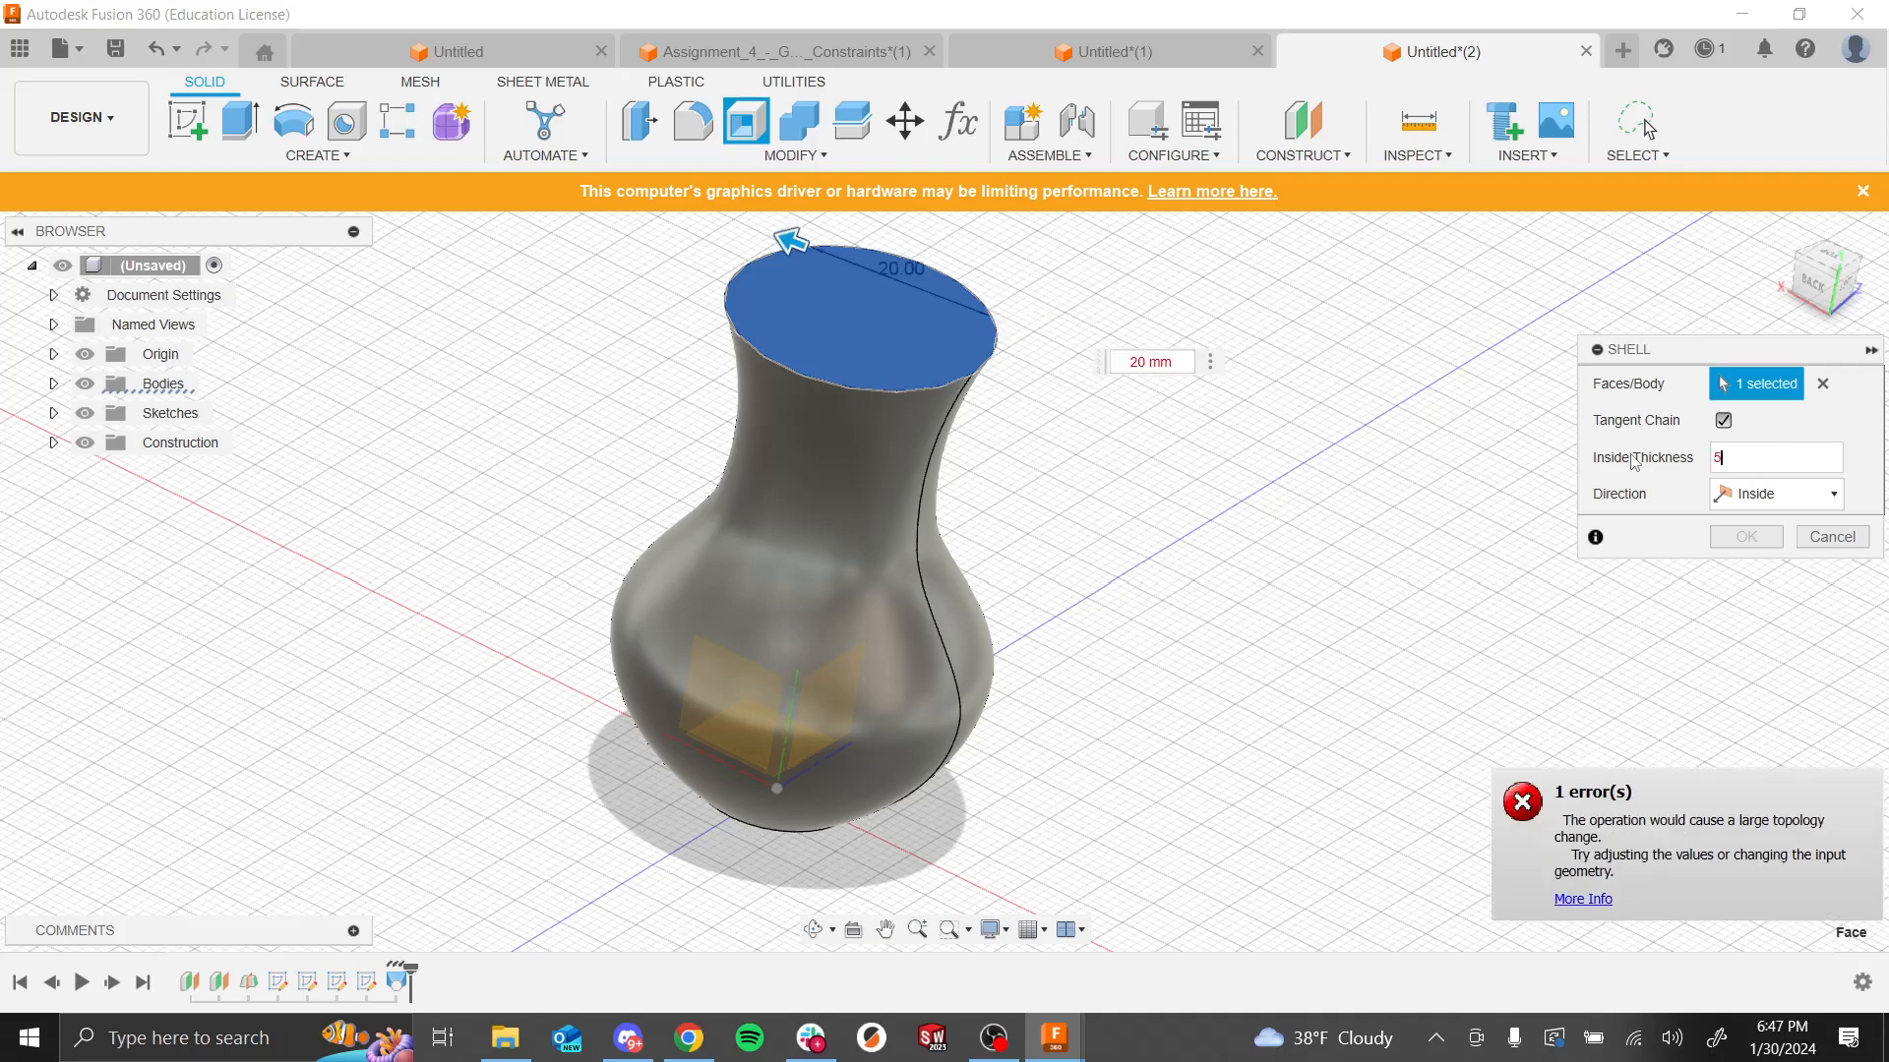
key(BackSpace)
text(2)
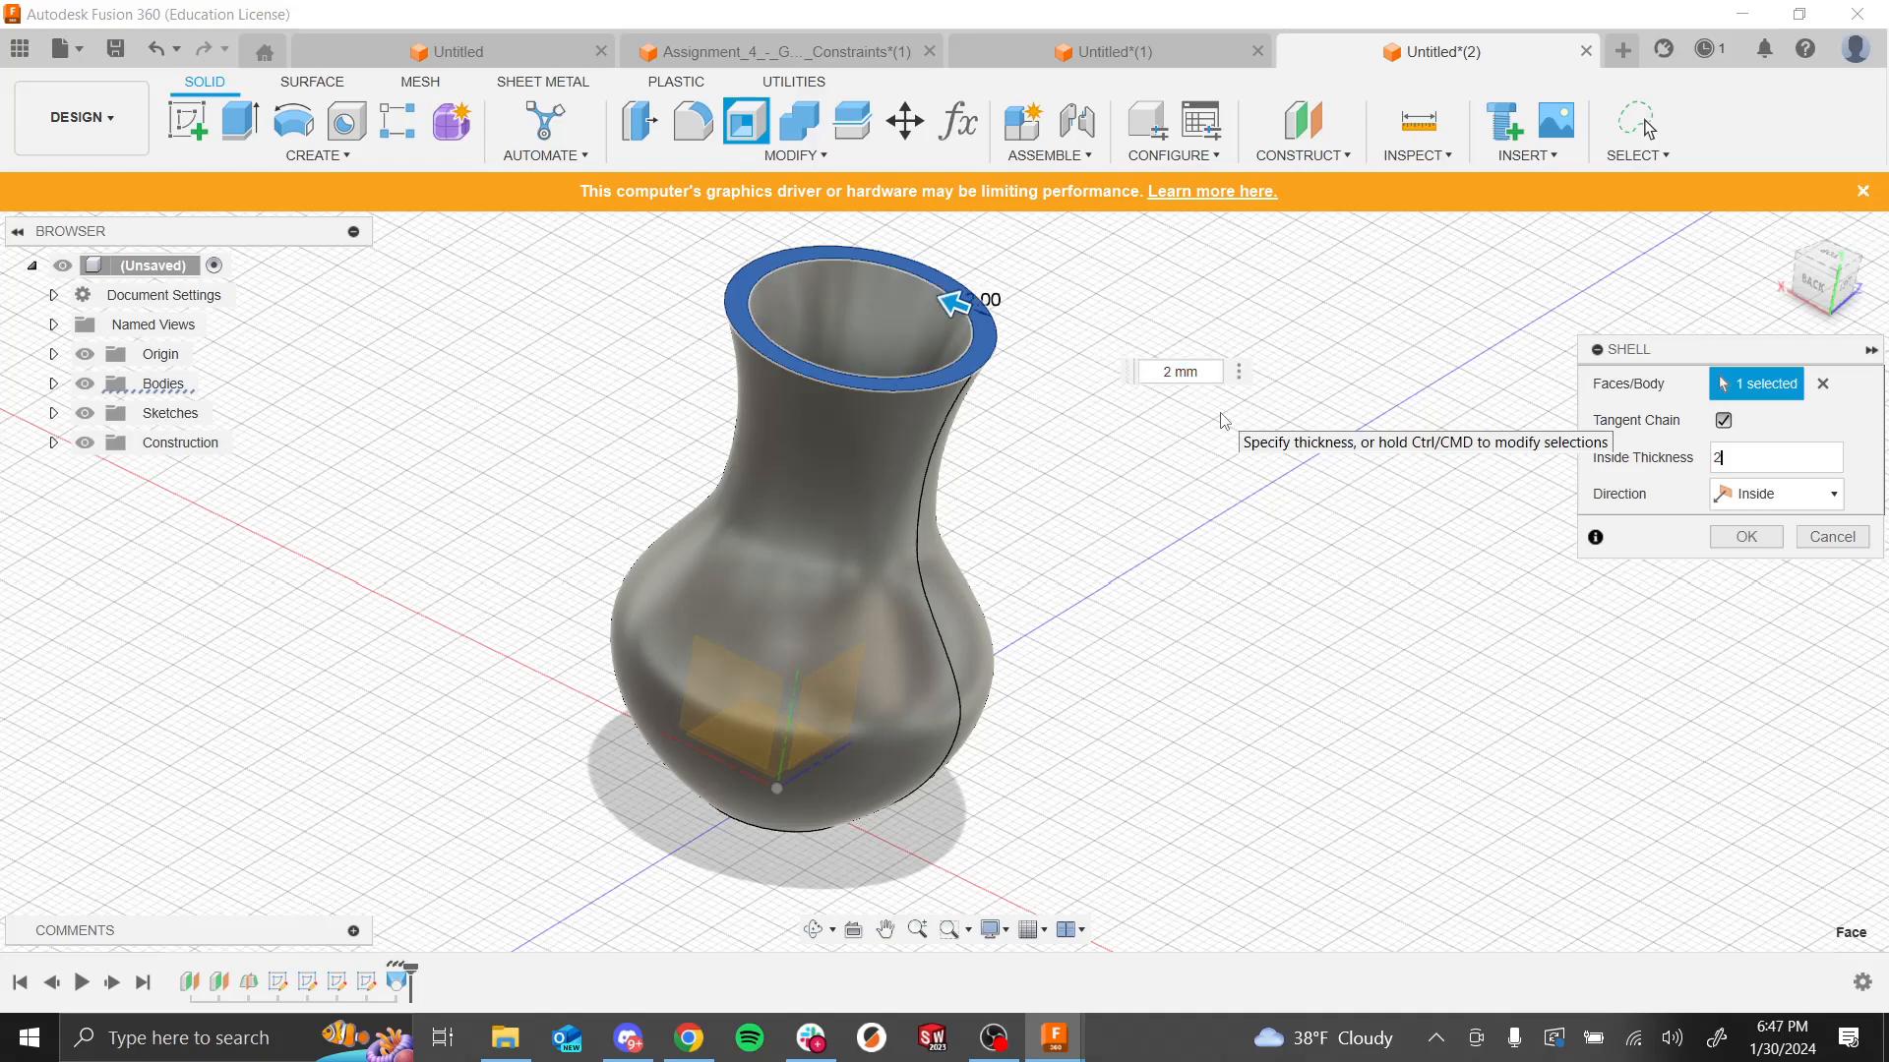
shift+middle_drag(1259, 638, 1214, 646)
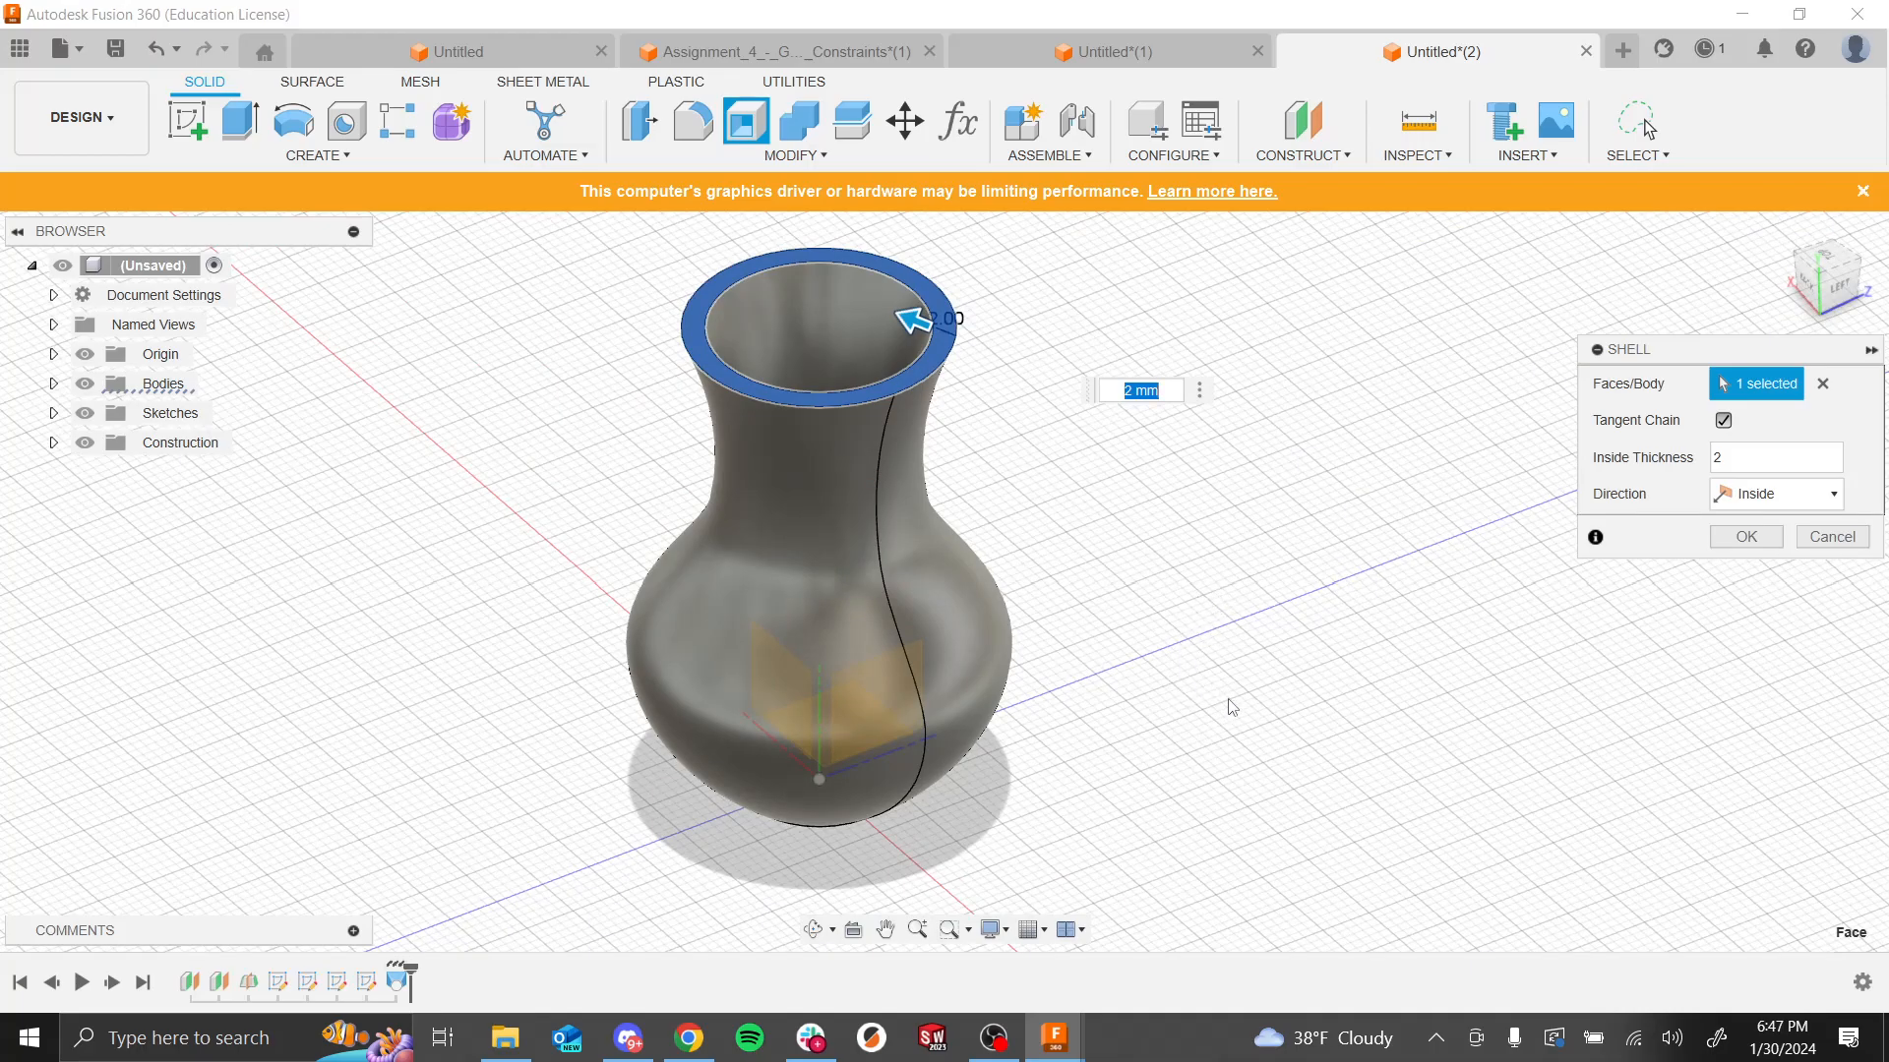
shift+middle_drag(1269, 792, 1230, 620)
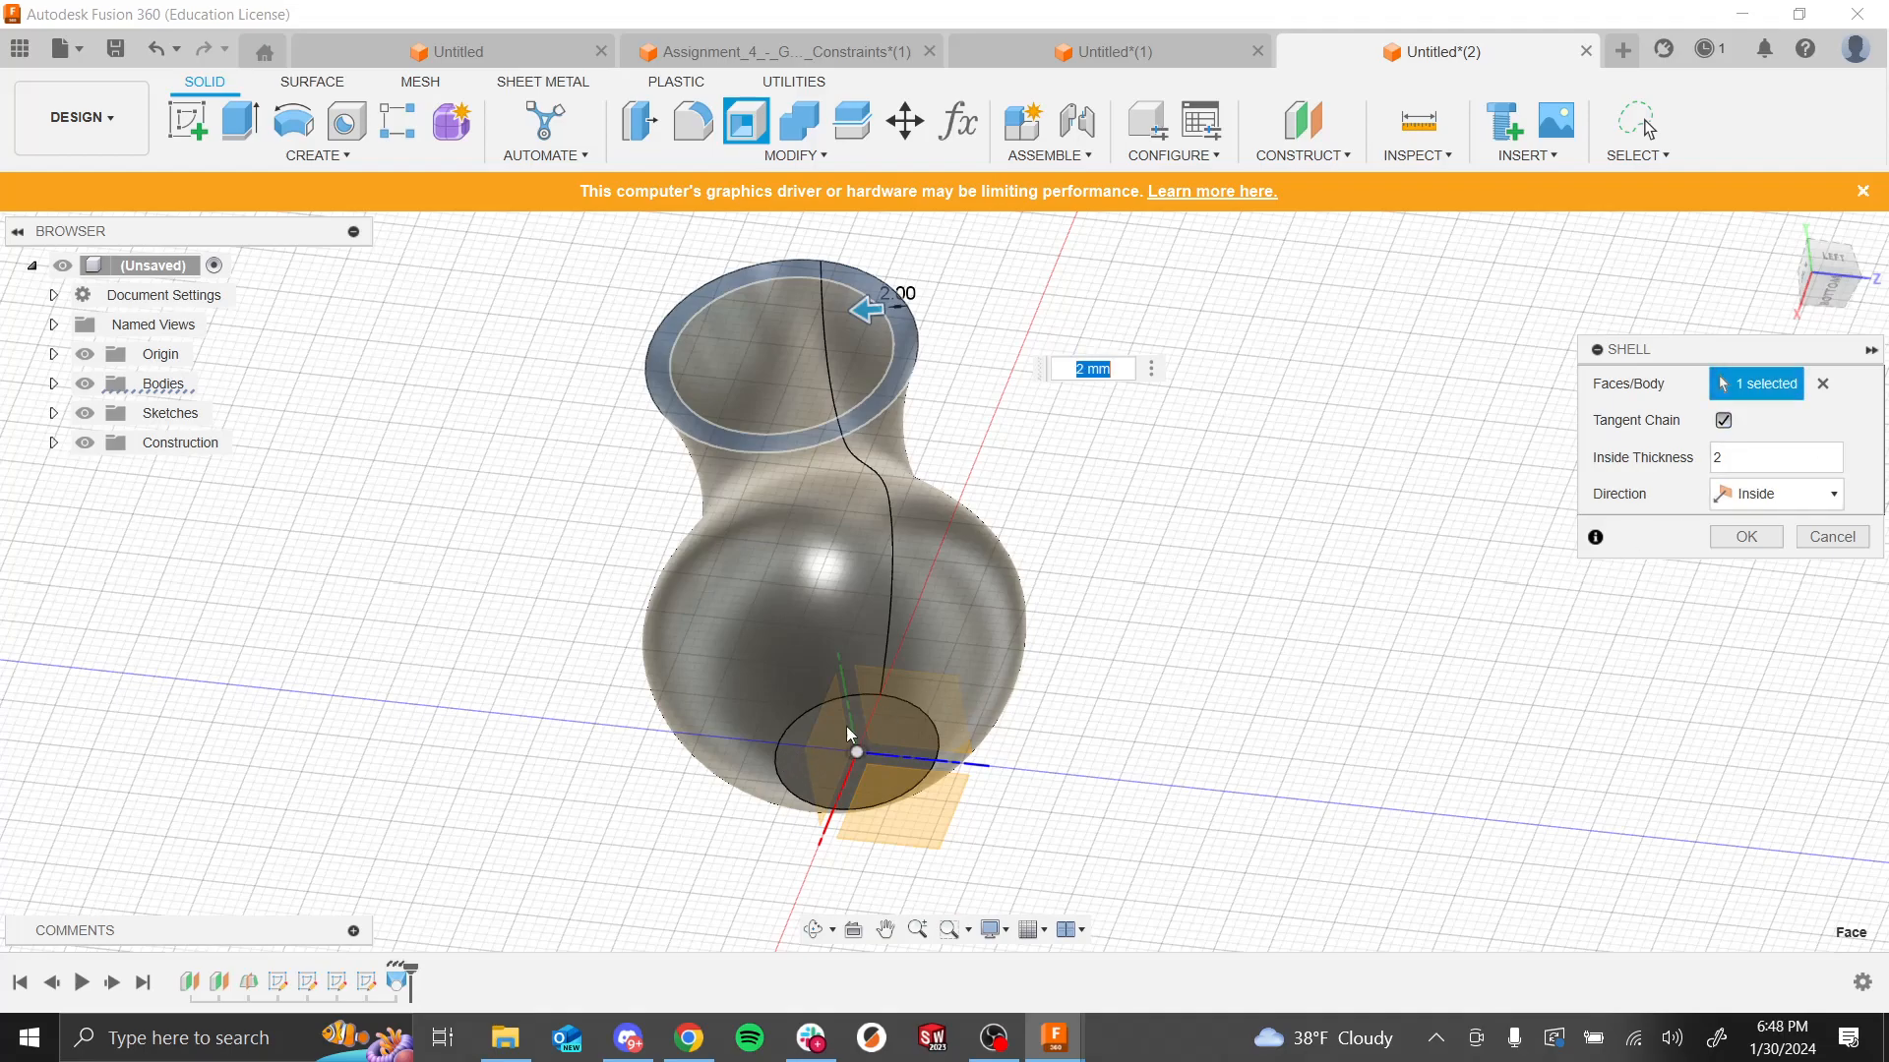
shift+middle_drag(846, 726, 816, 891)
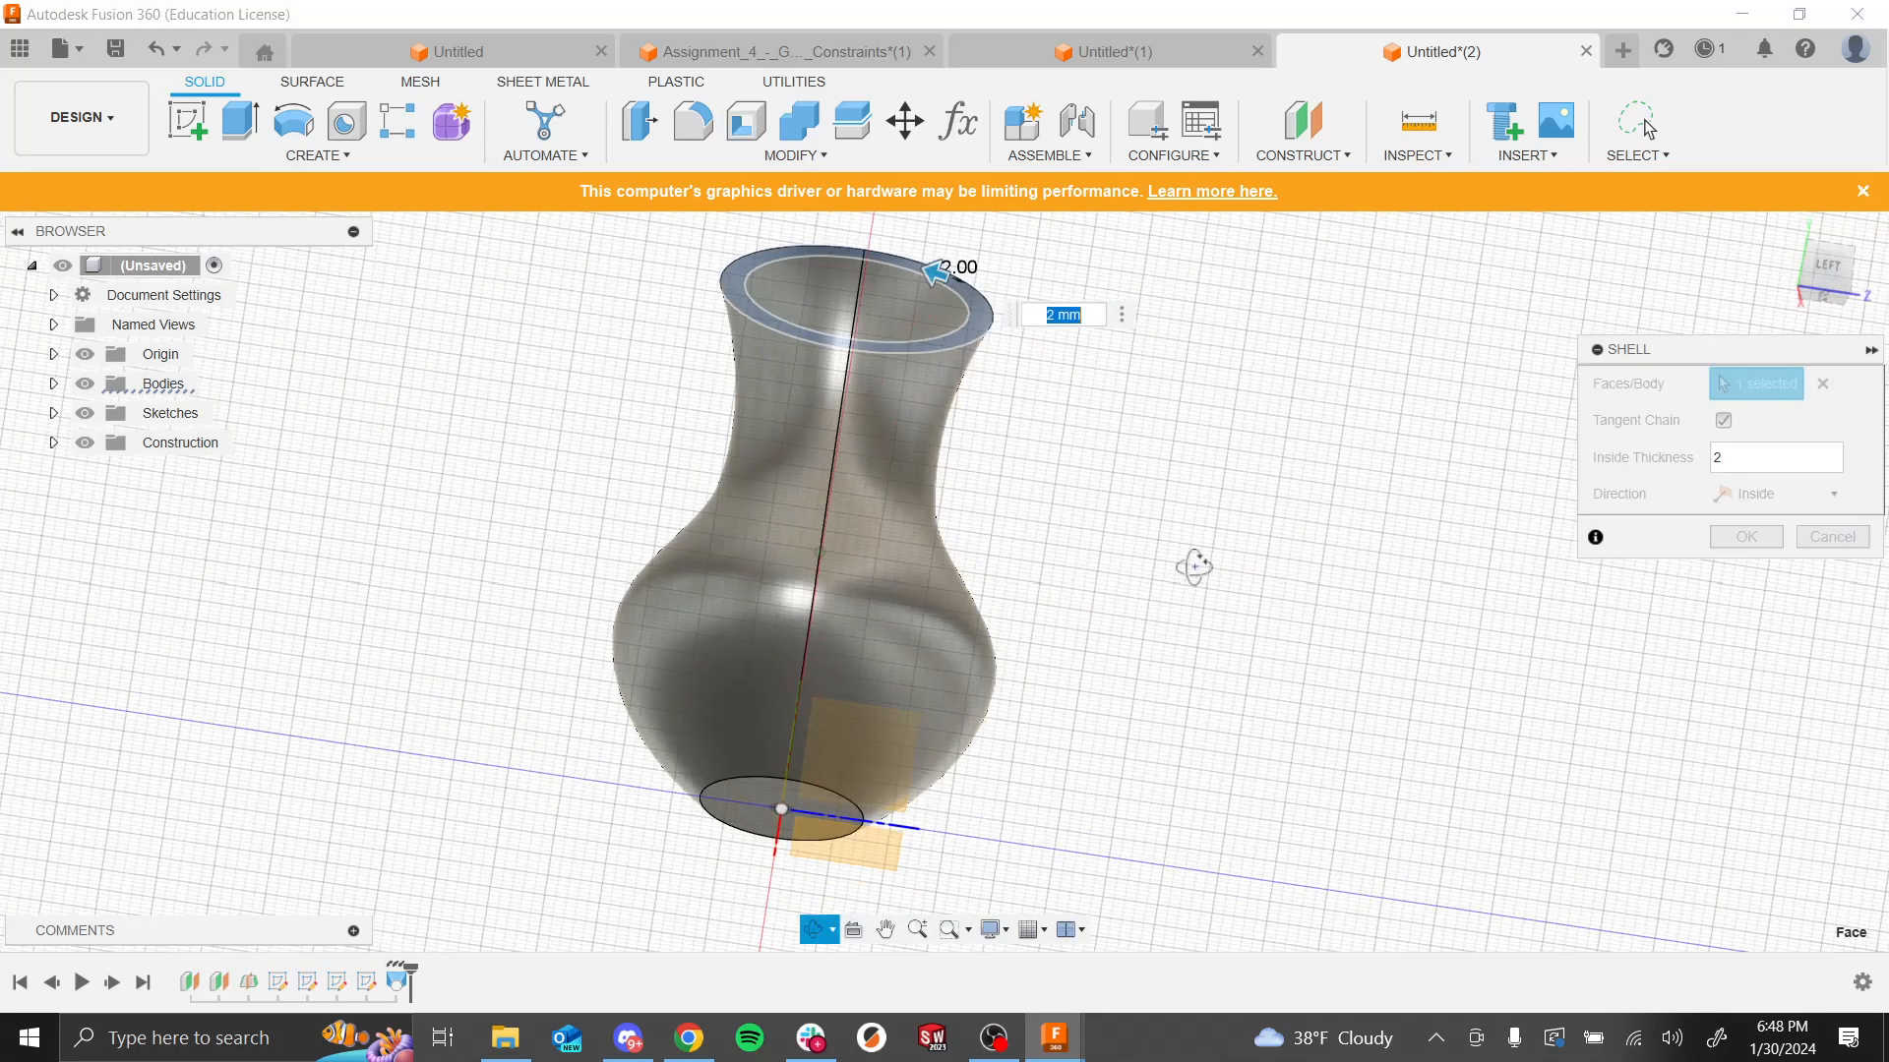
shift+middle_drag(1275, 519, 1240, 633)
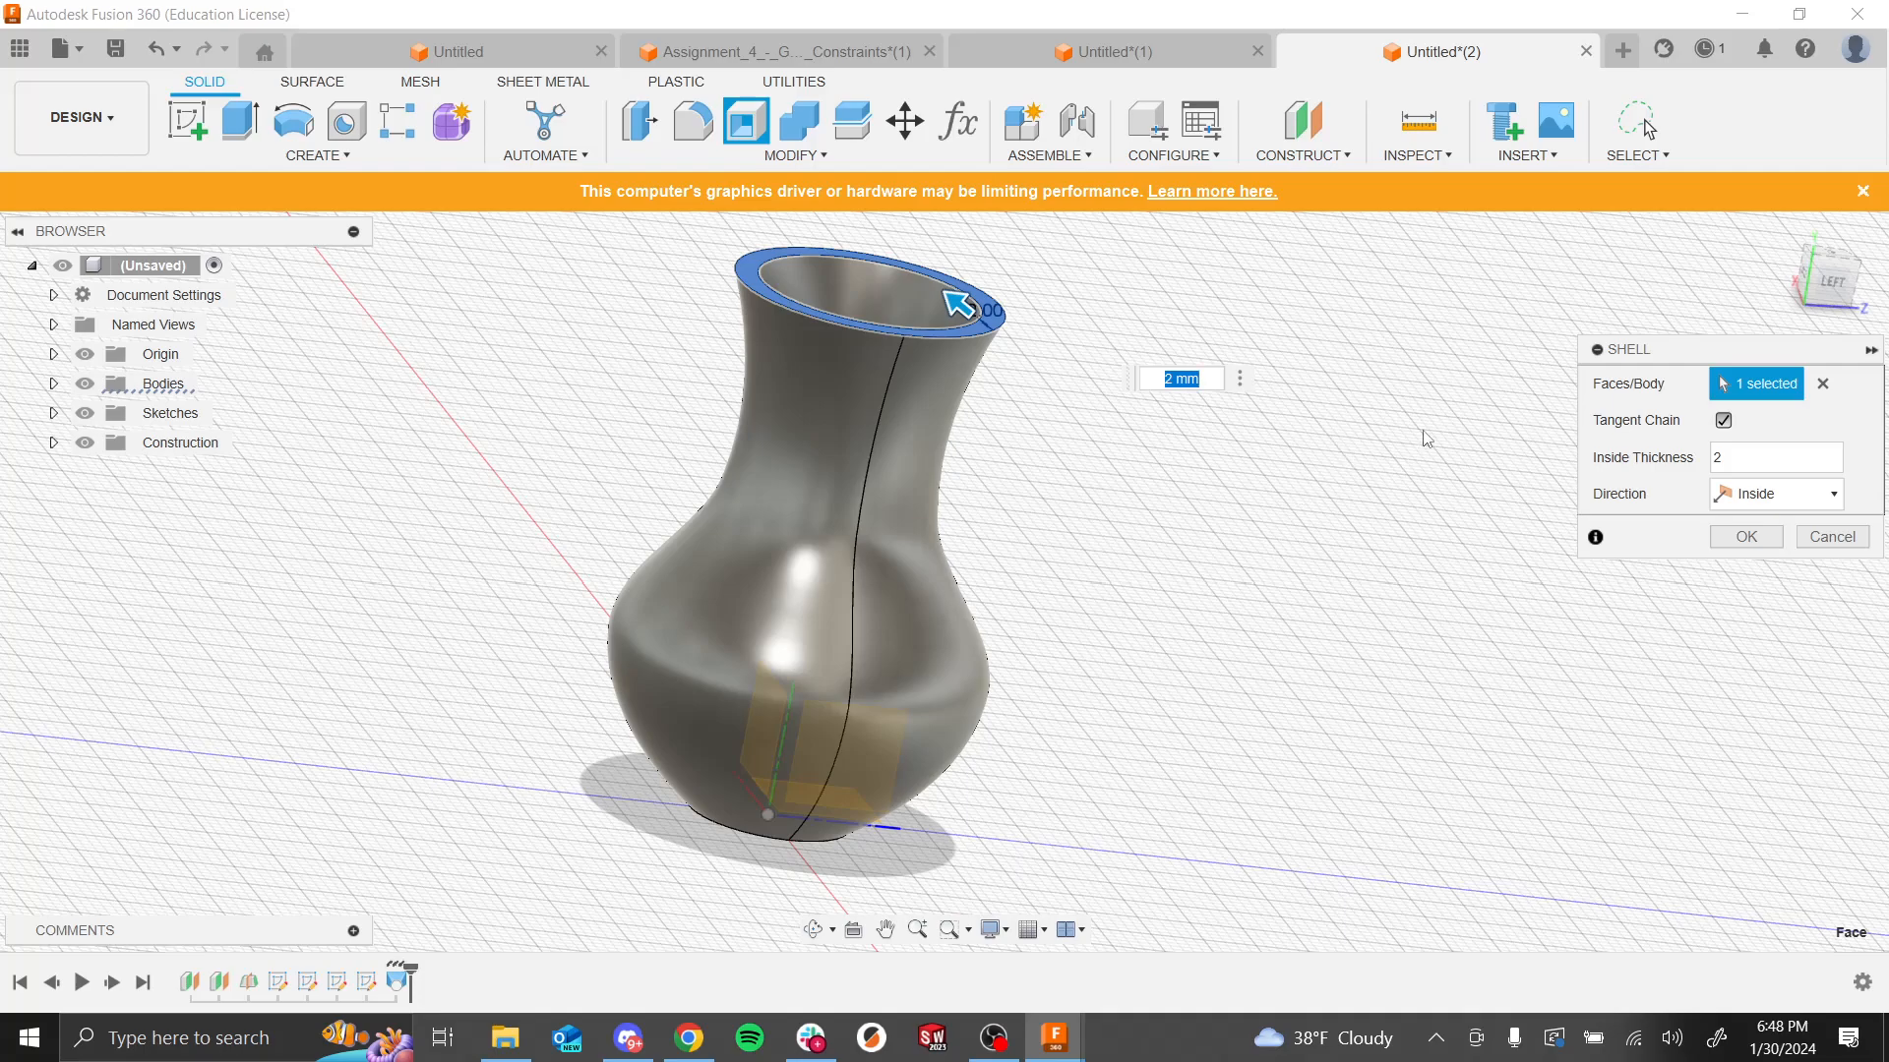
shift+middle_drag(1428, 438, 1426, 591)
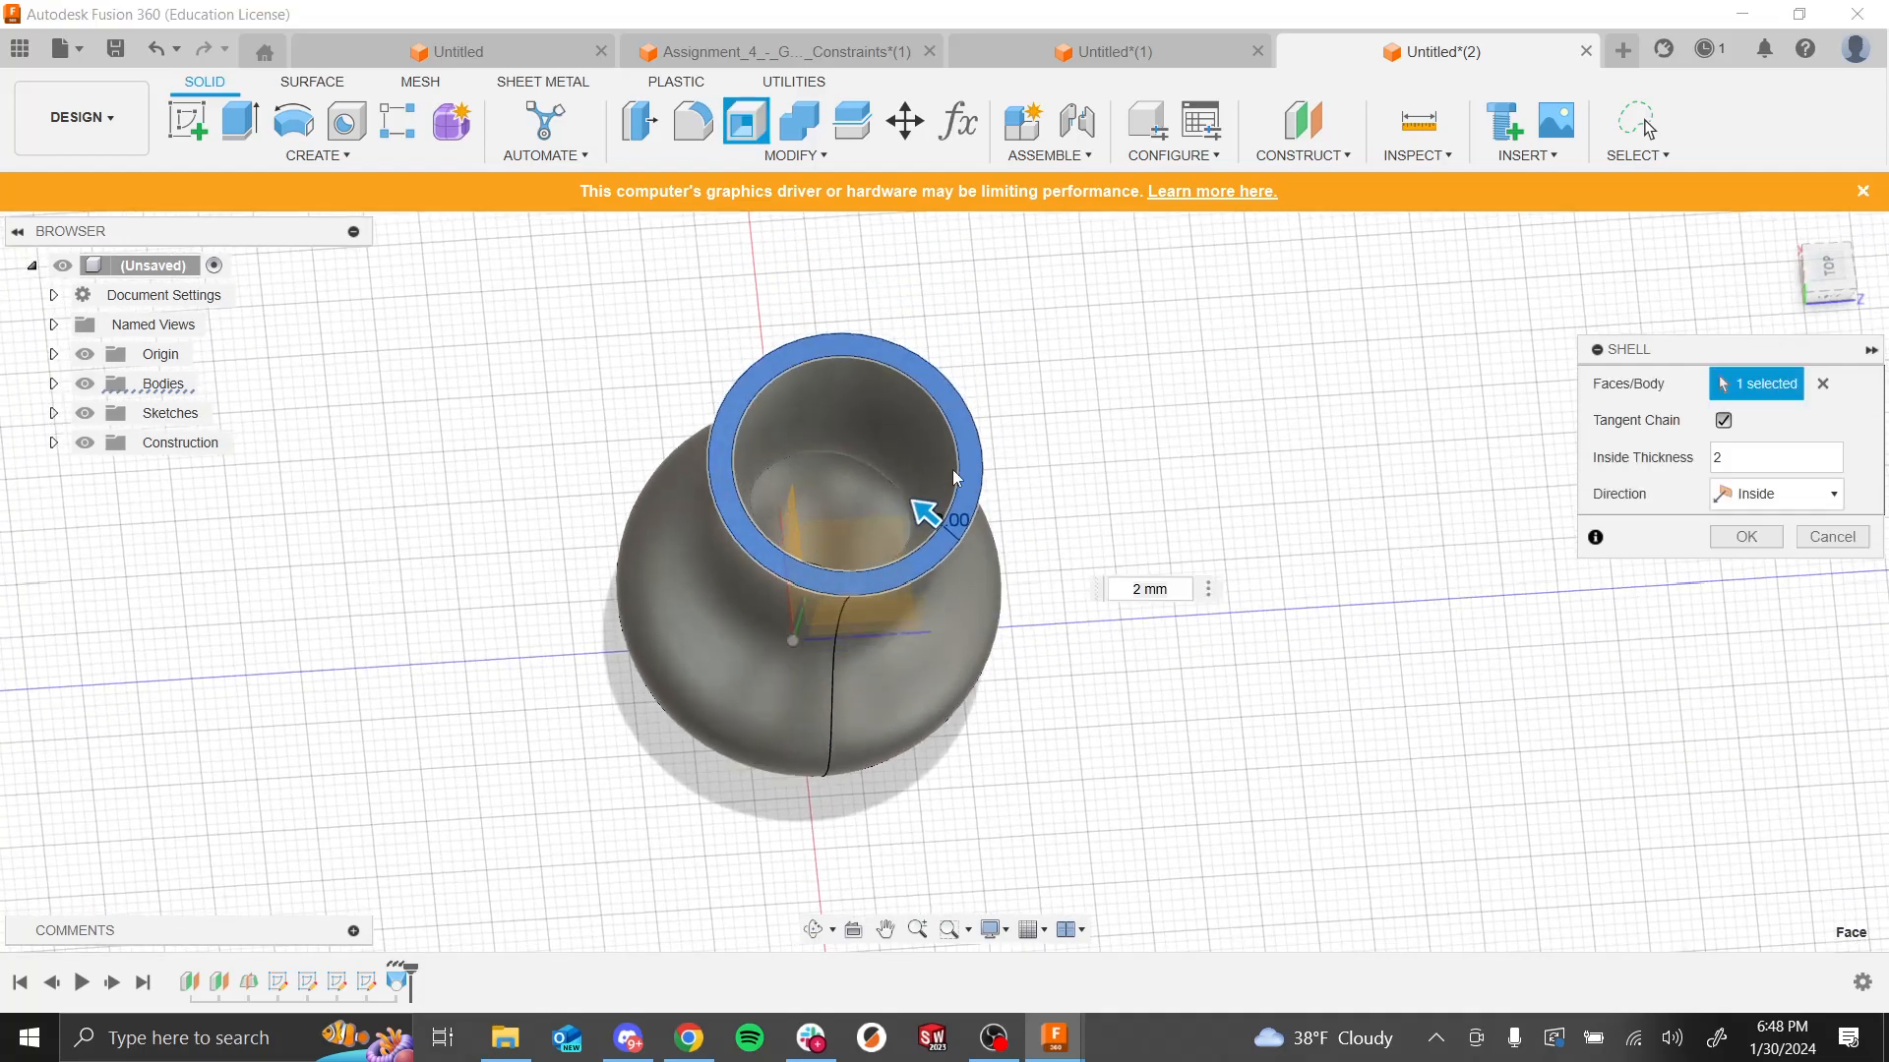
click(1746, 536)
shift+middle_drag(1308, 575, 1256, 485)
Step: Check the Assignment 6 slide and fillet the outer edge of the hair dryer head's top rim with a 1 mm radius
key(alt+Tab)
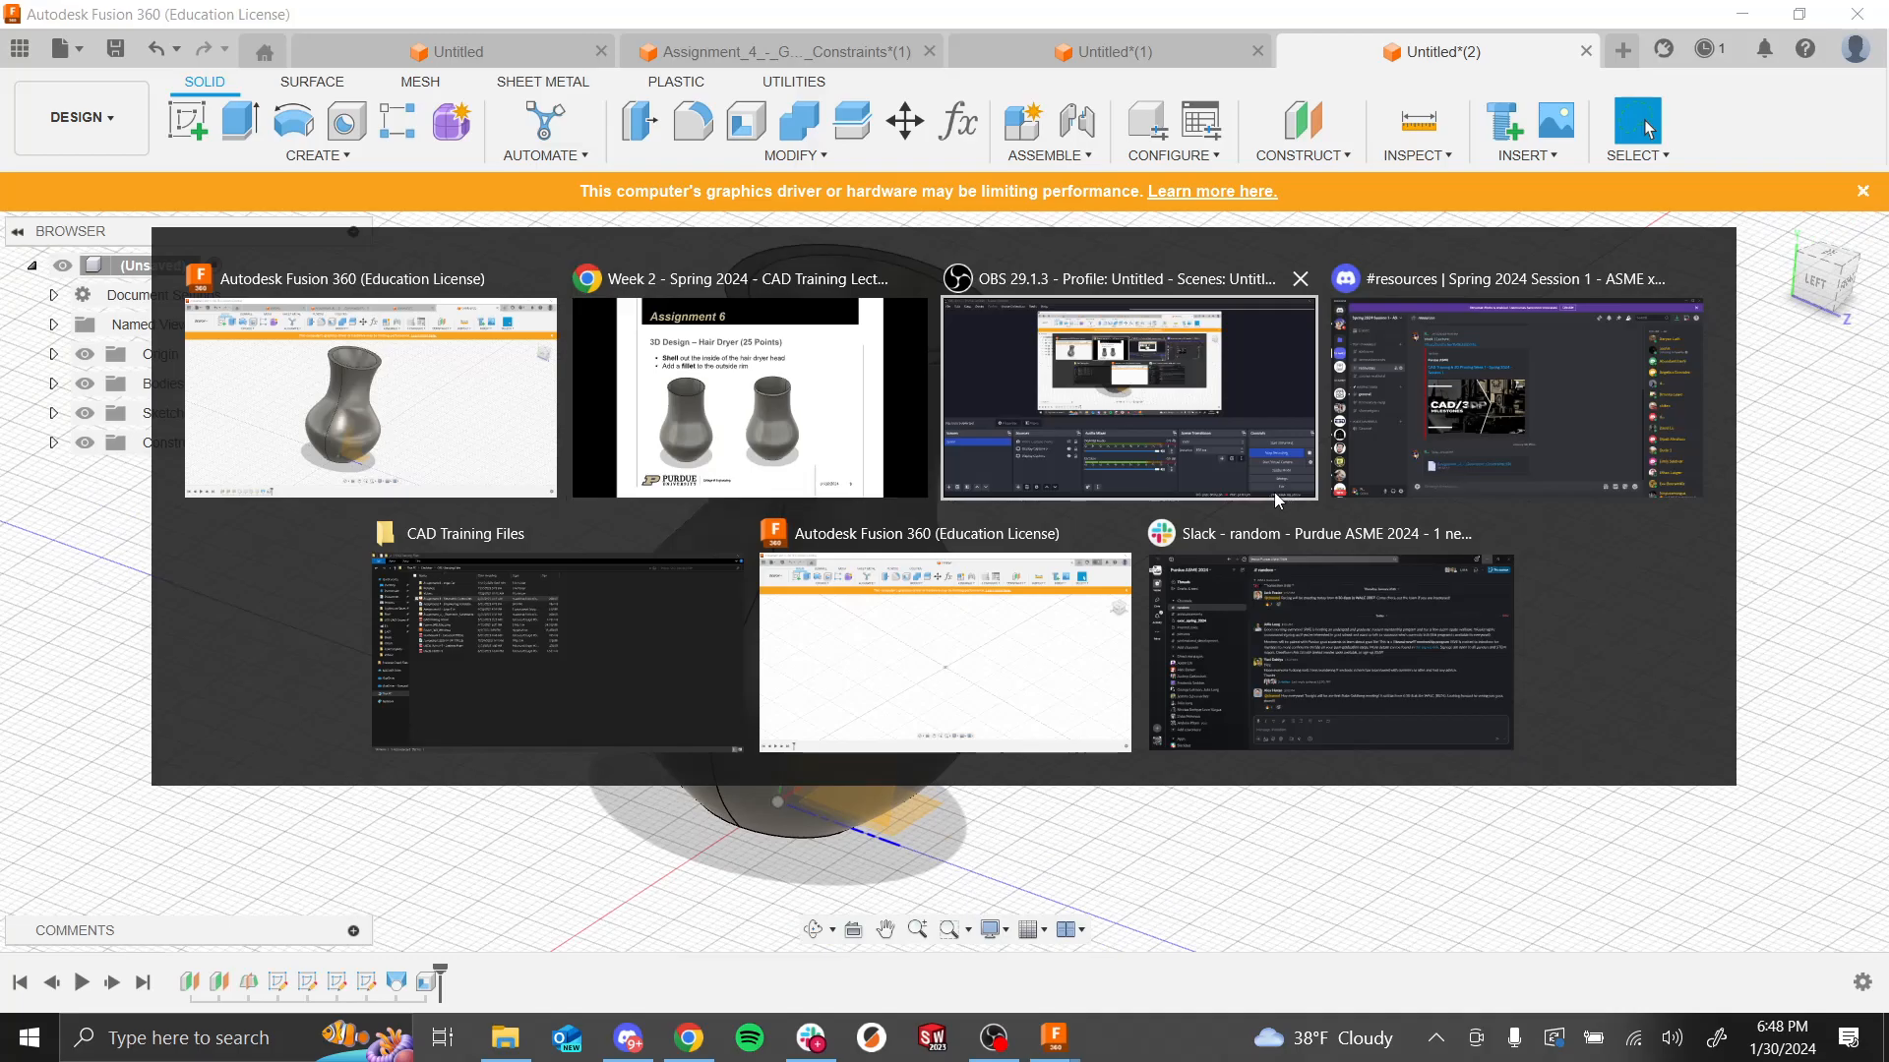
key(alt+Tab)
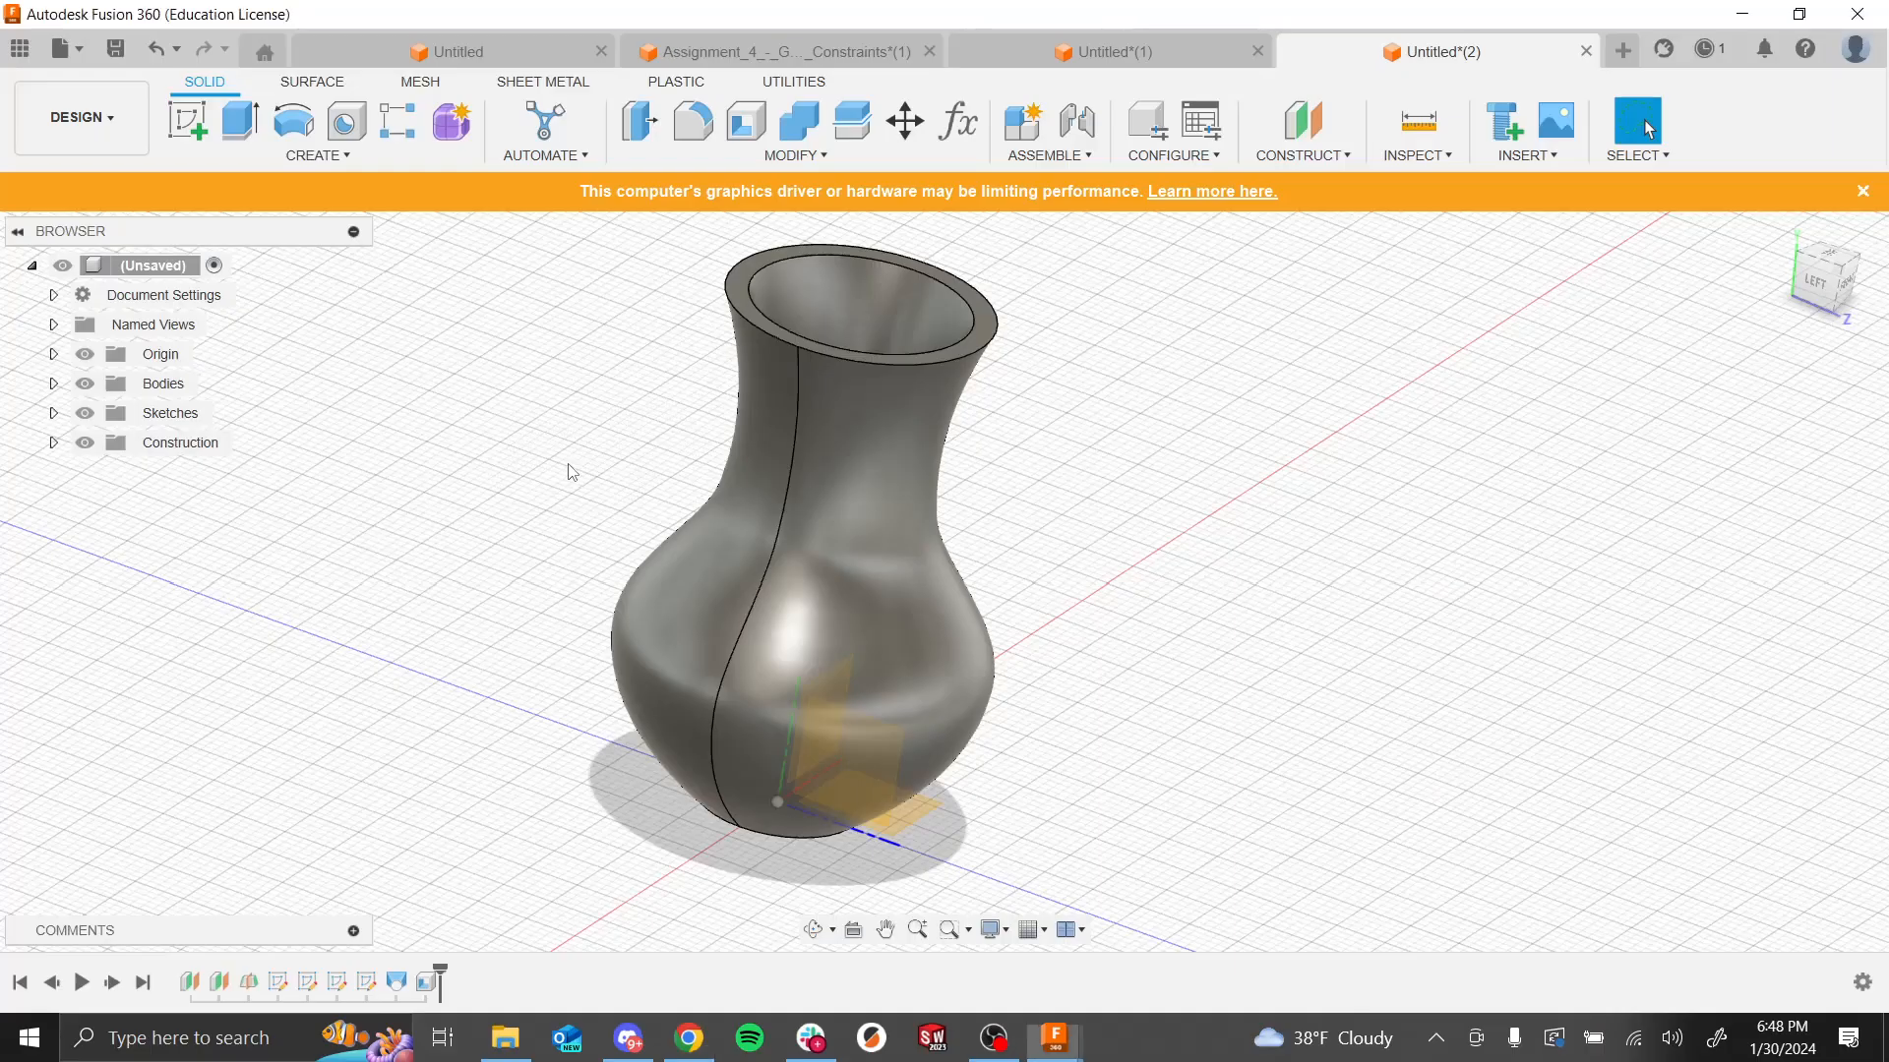
click(688, 130)
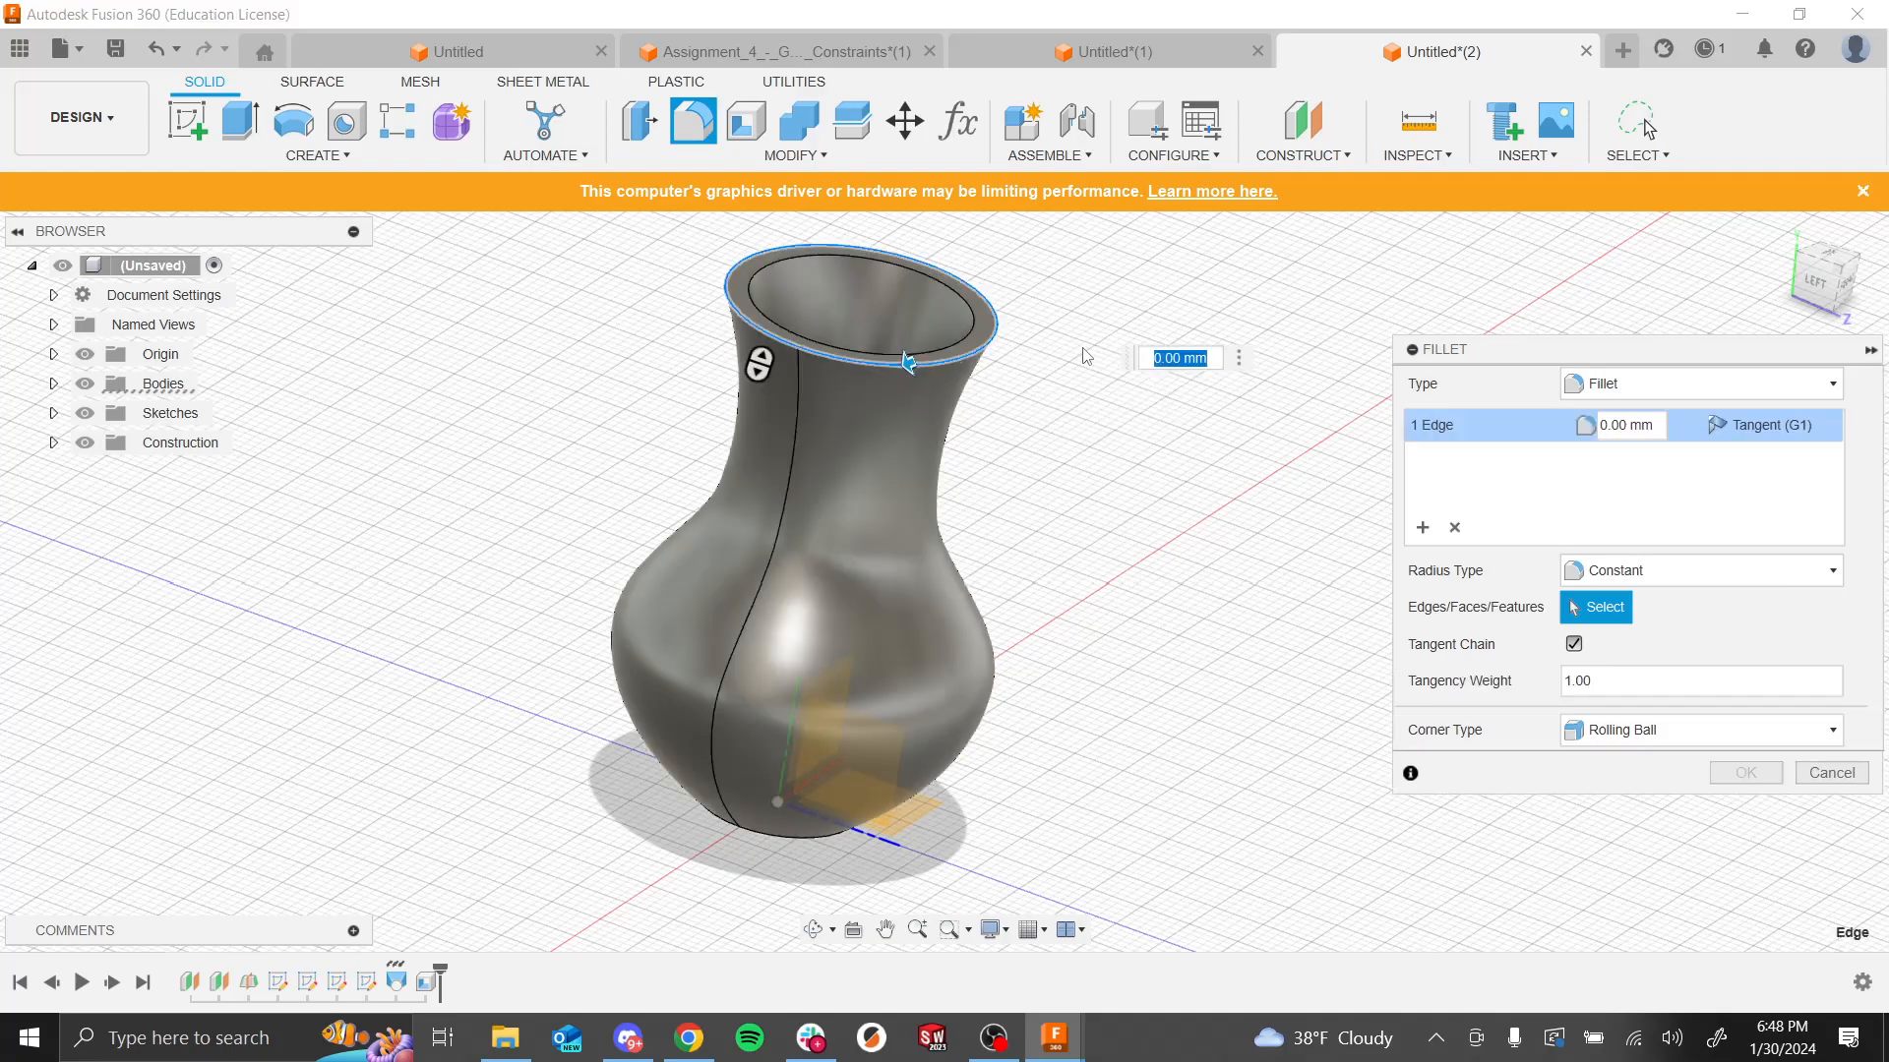
click(1647, 428)
text(2)
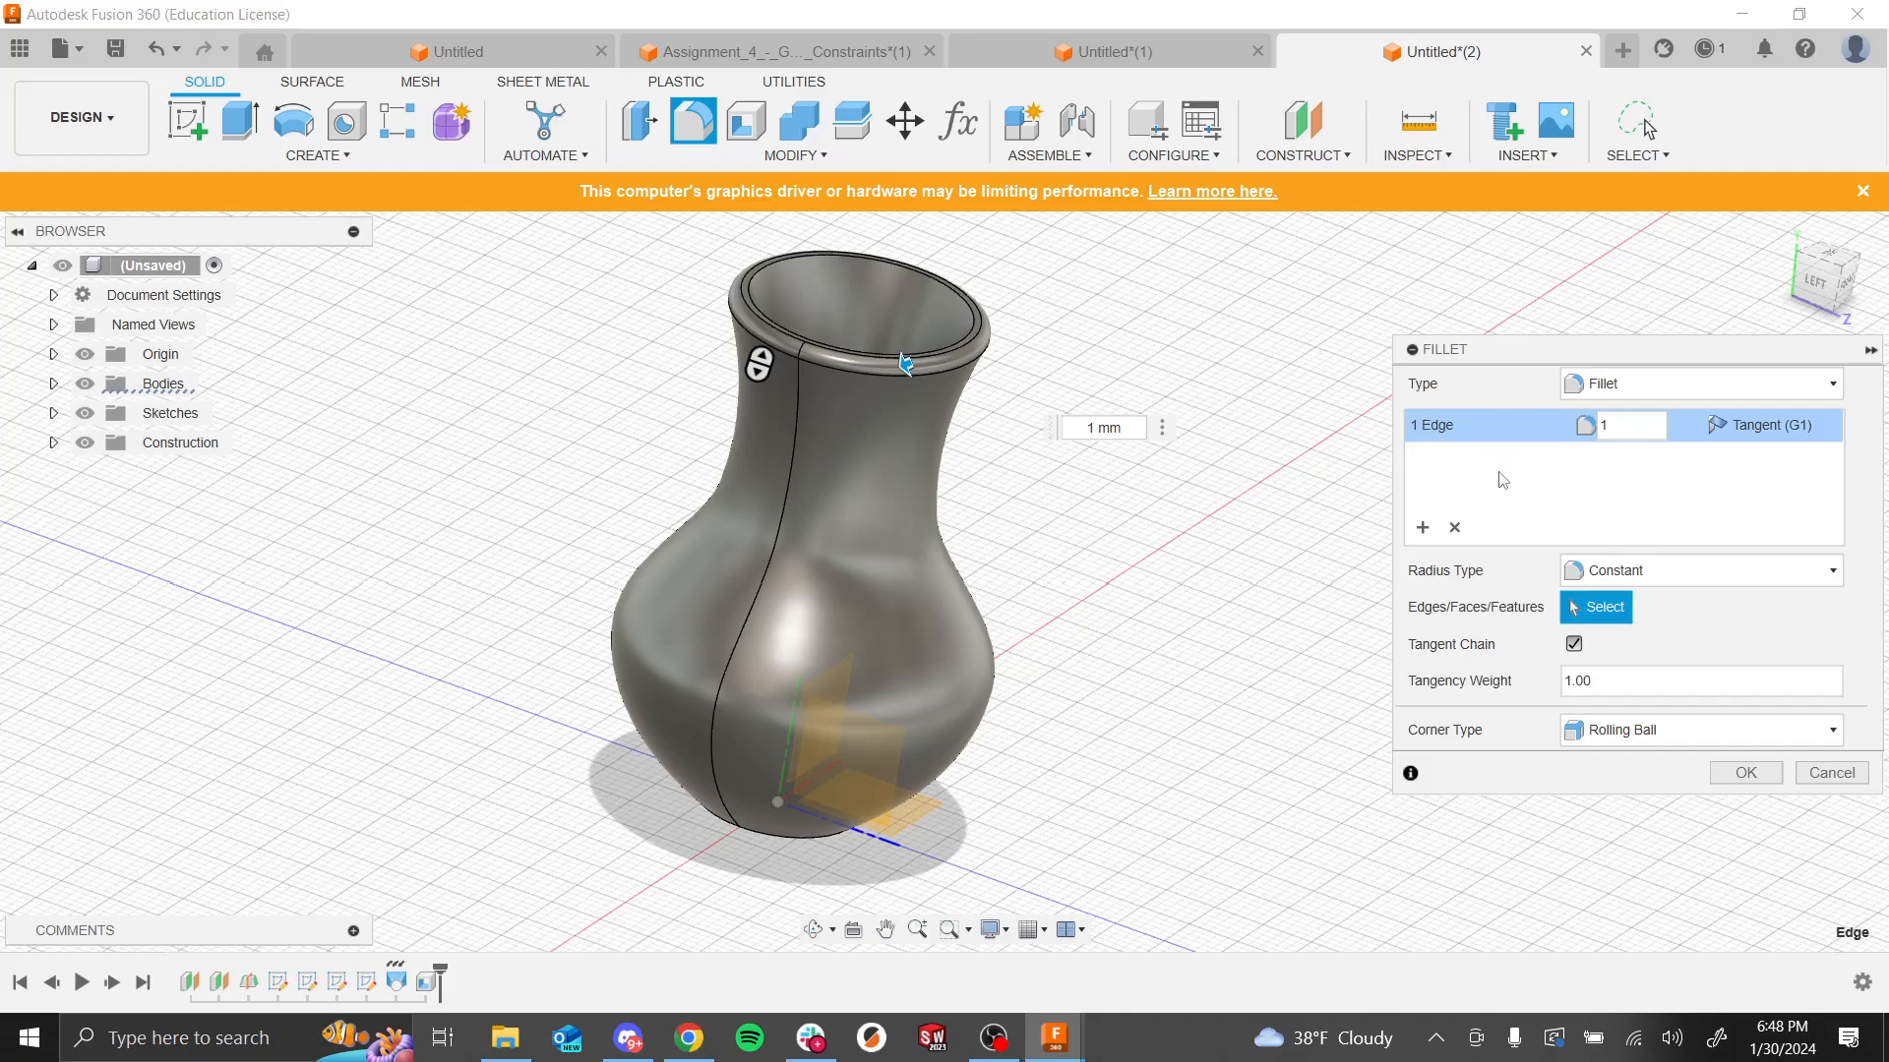
click(1743, 773)
Step: Examine the filleted rim and check the Assignment 6 slides for the next modelling operation
scroll(1091, 363, up, 3)
shift+middle_drag(1092, 362, 1045, 371)
scroll(1190, 494, up, 2)
shift+middle_drag(1190, 495, 1273, 602)
scroll(1171, 556, down, 3)
key(alt+Tab)
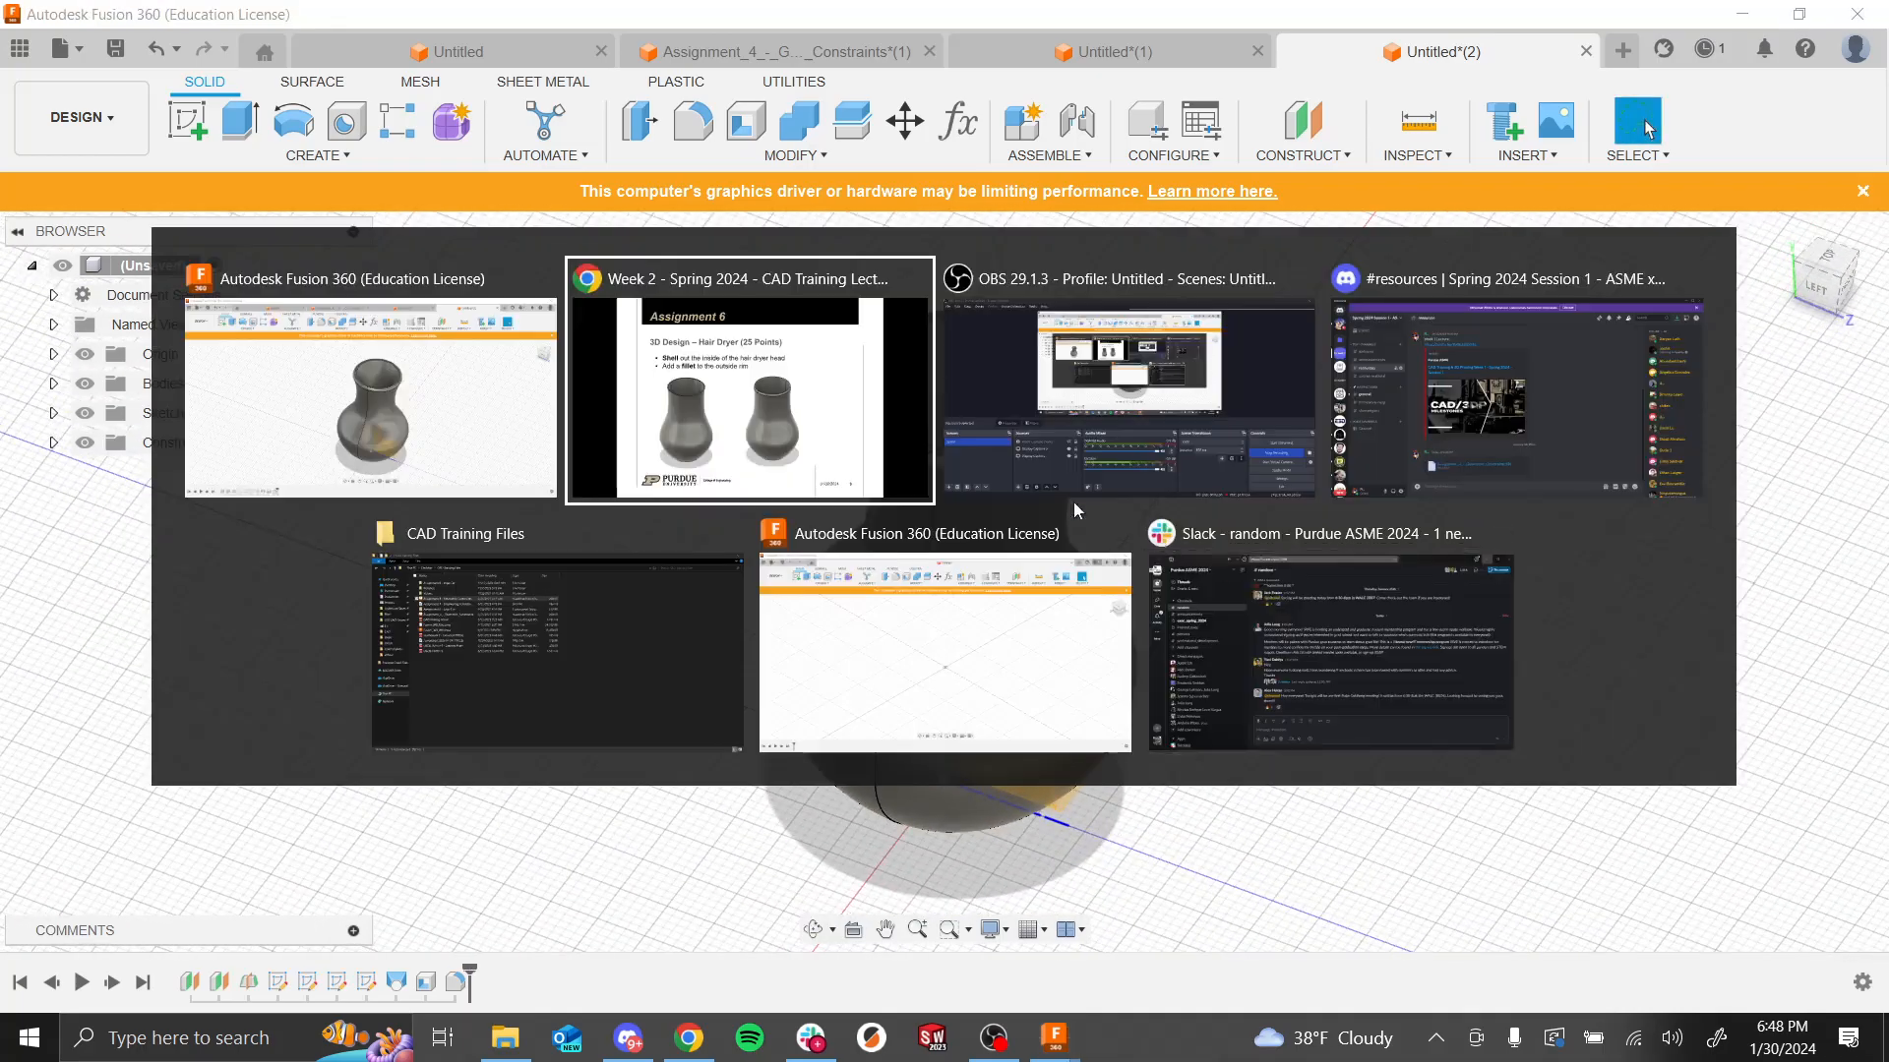
key(alt+Tab)
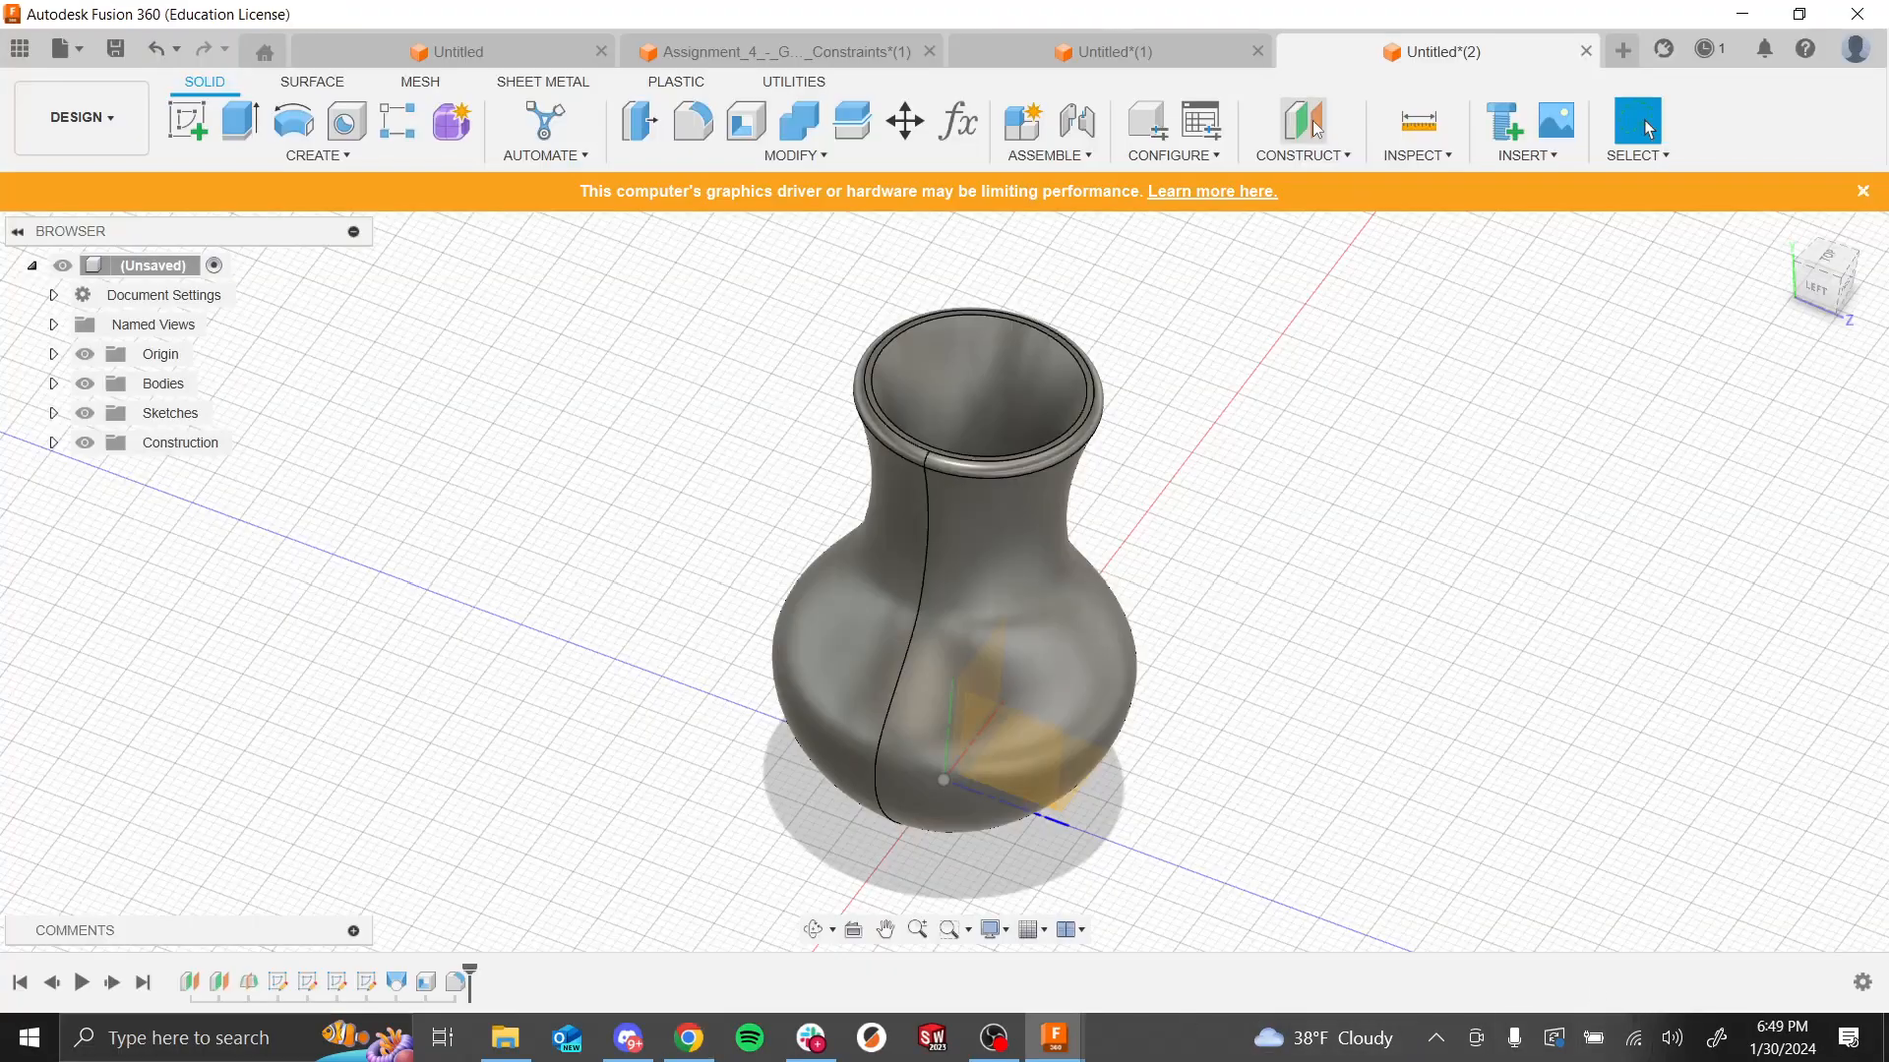
click(1355, 157)
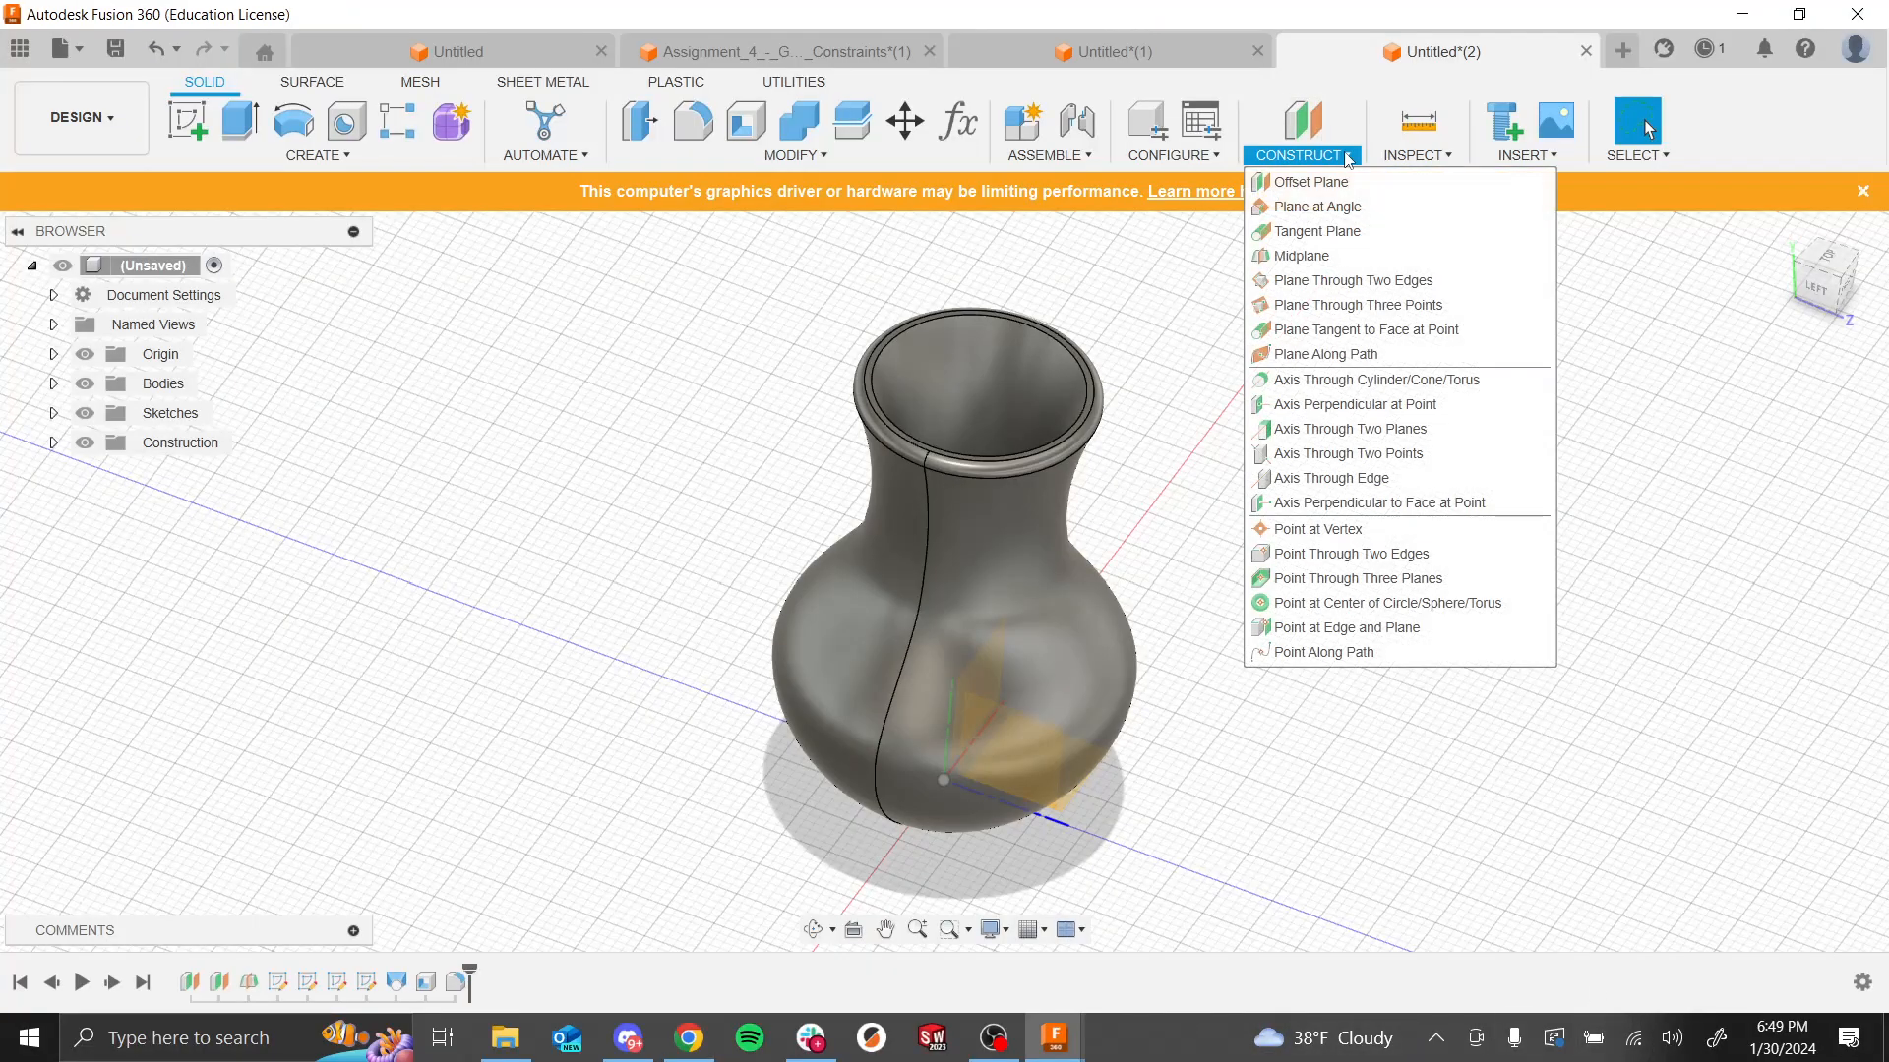
click(1338, 233)
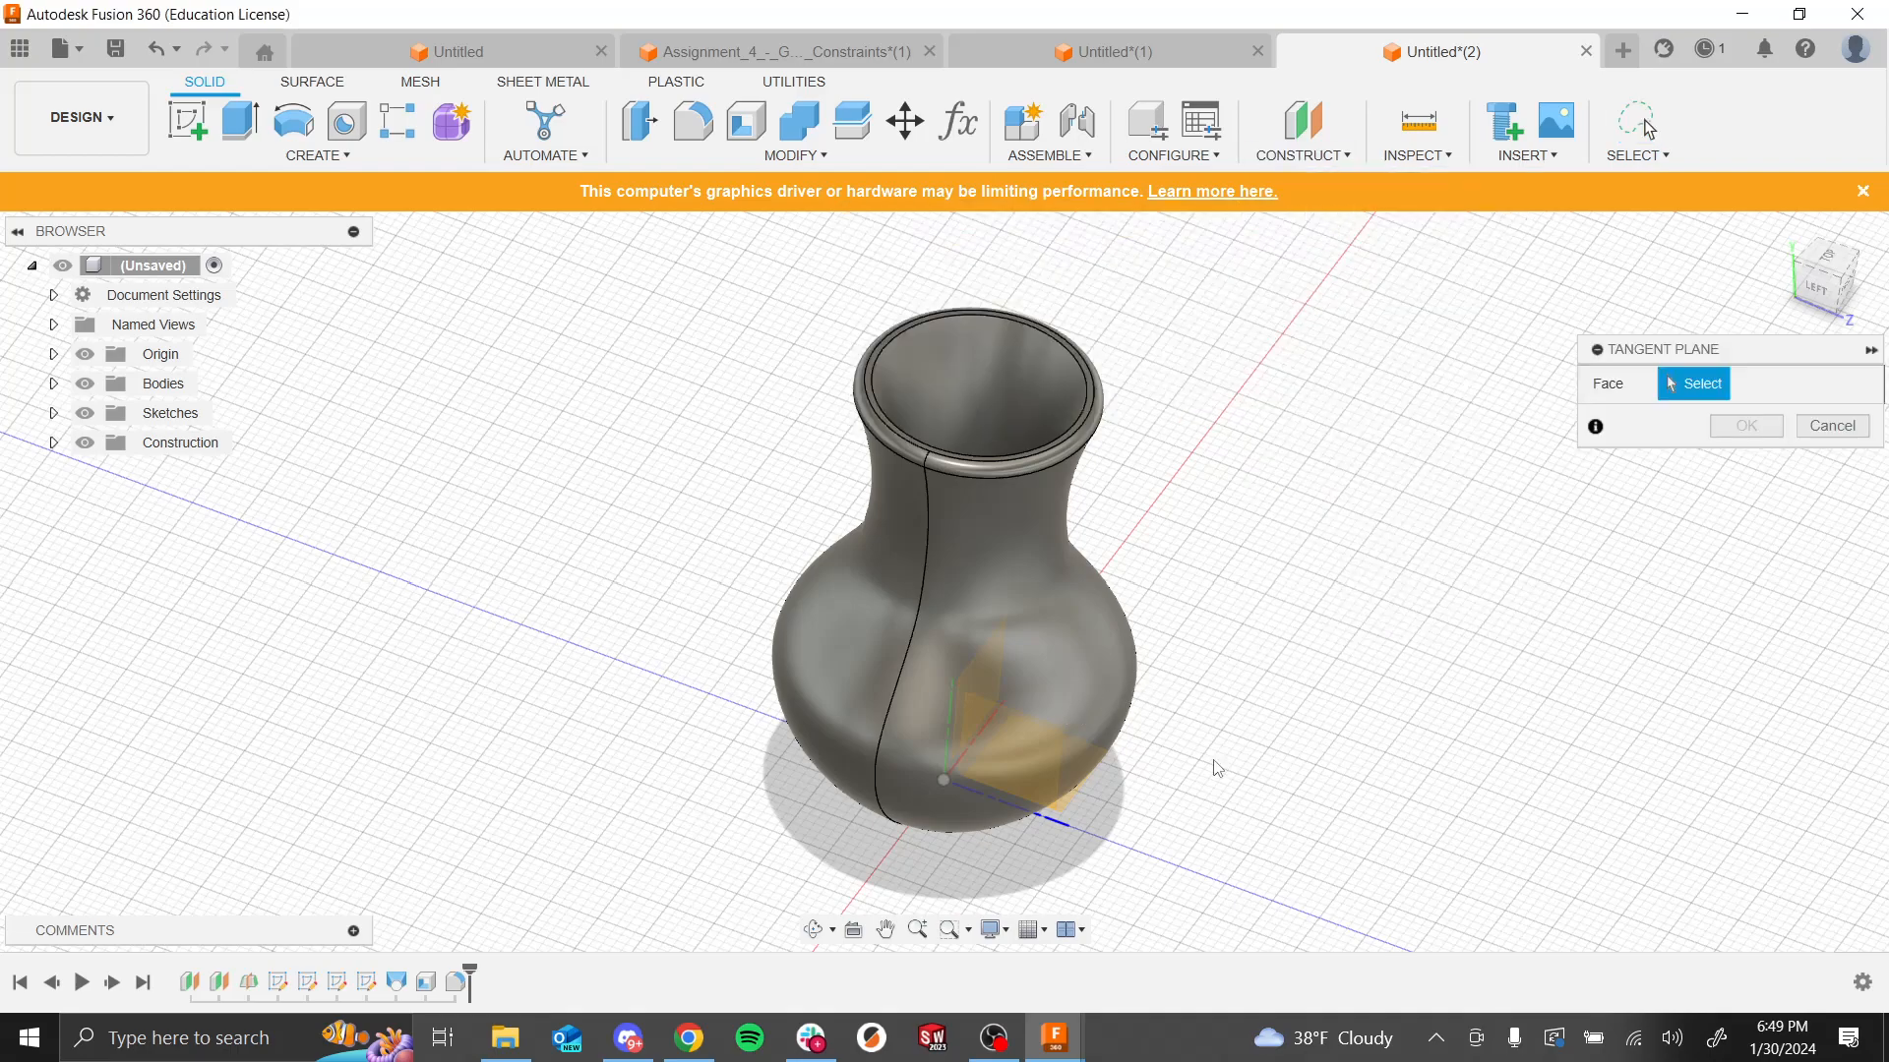
shift+middle_drag(1214, 767, 1131, 729)
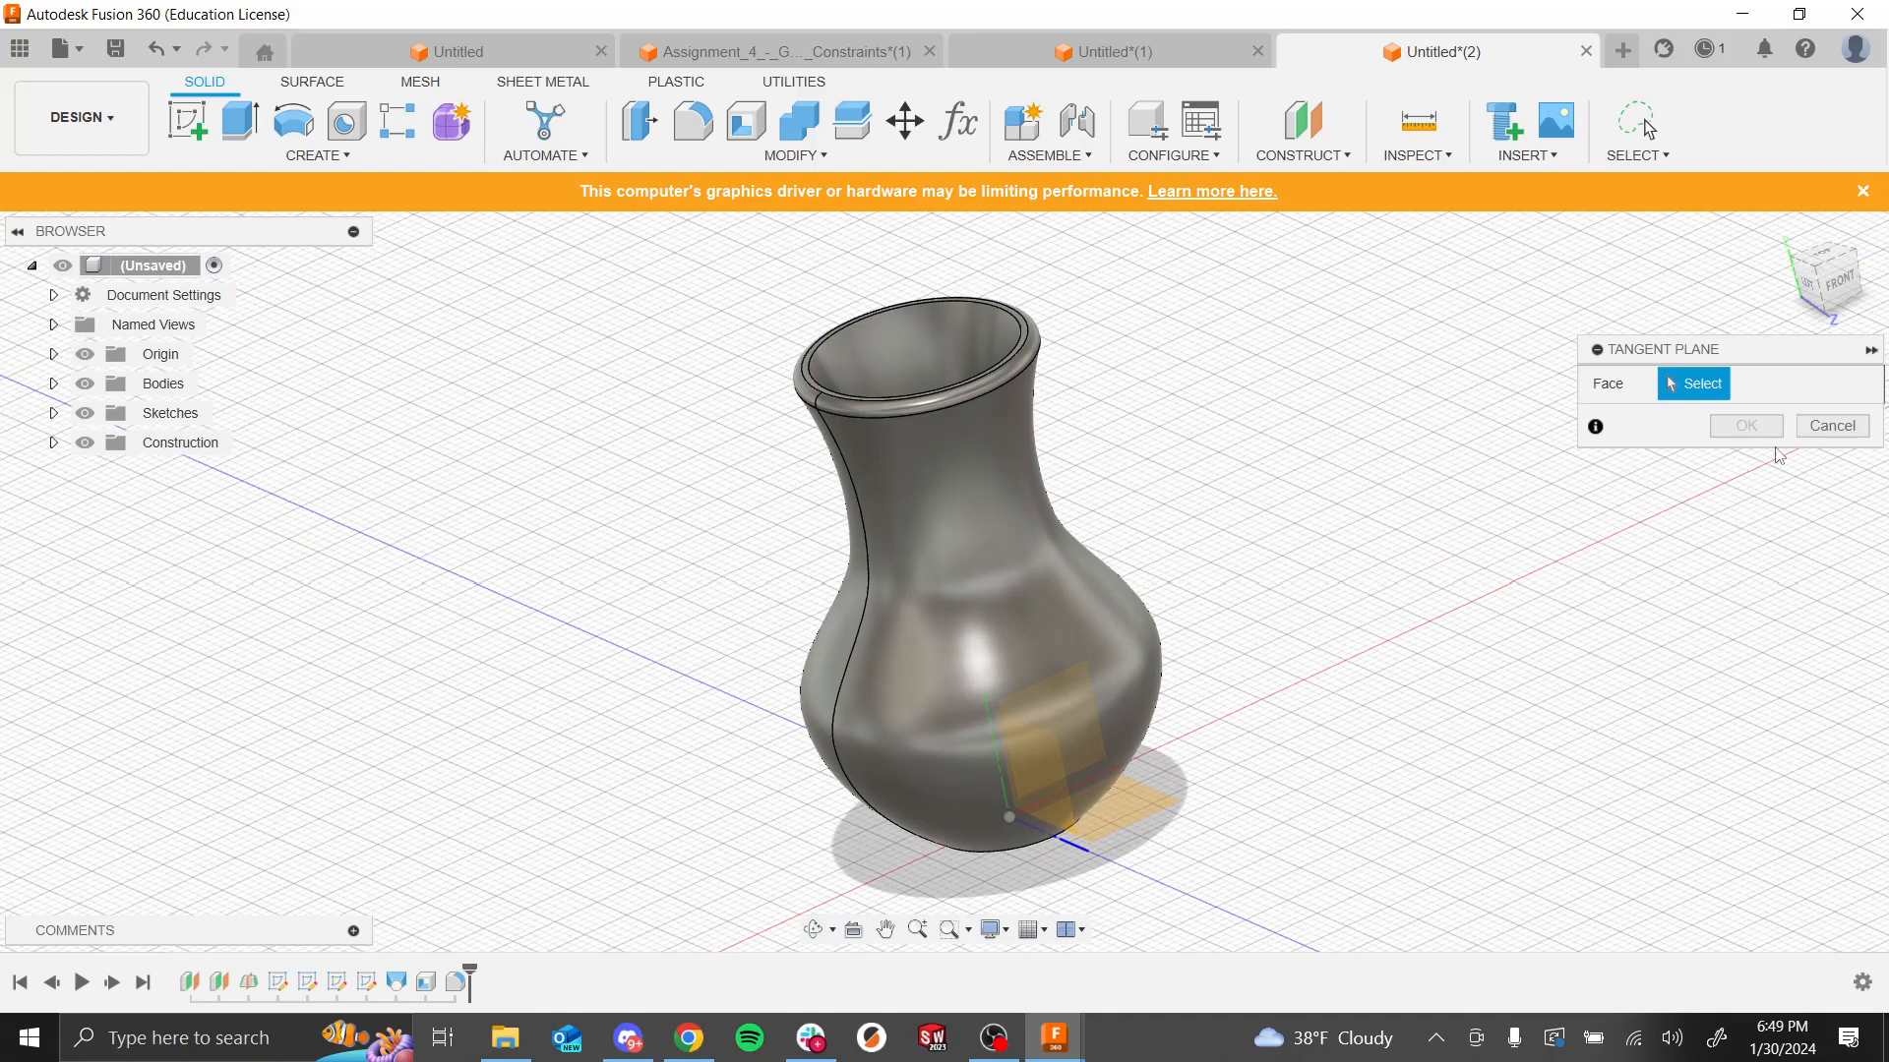
key(Escape)
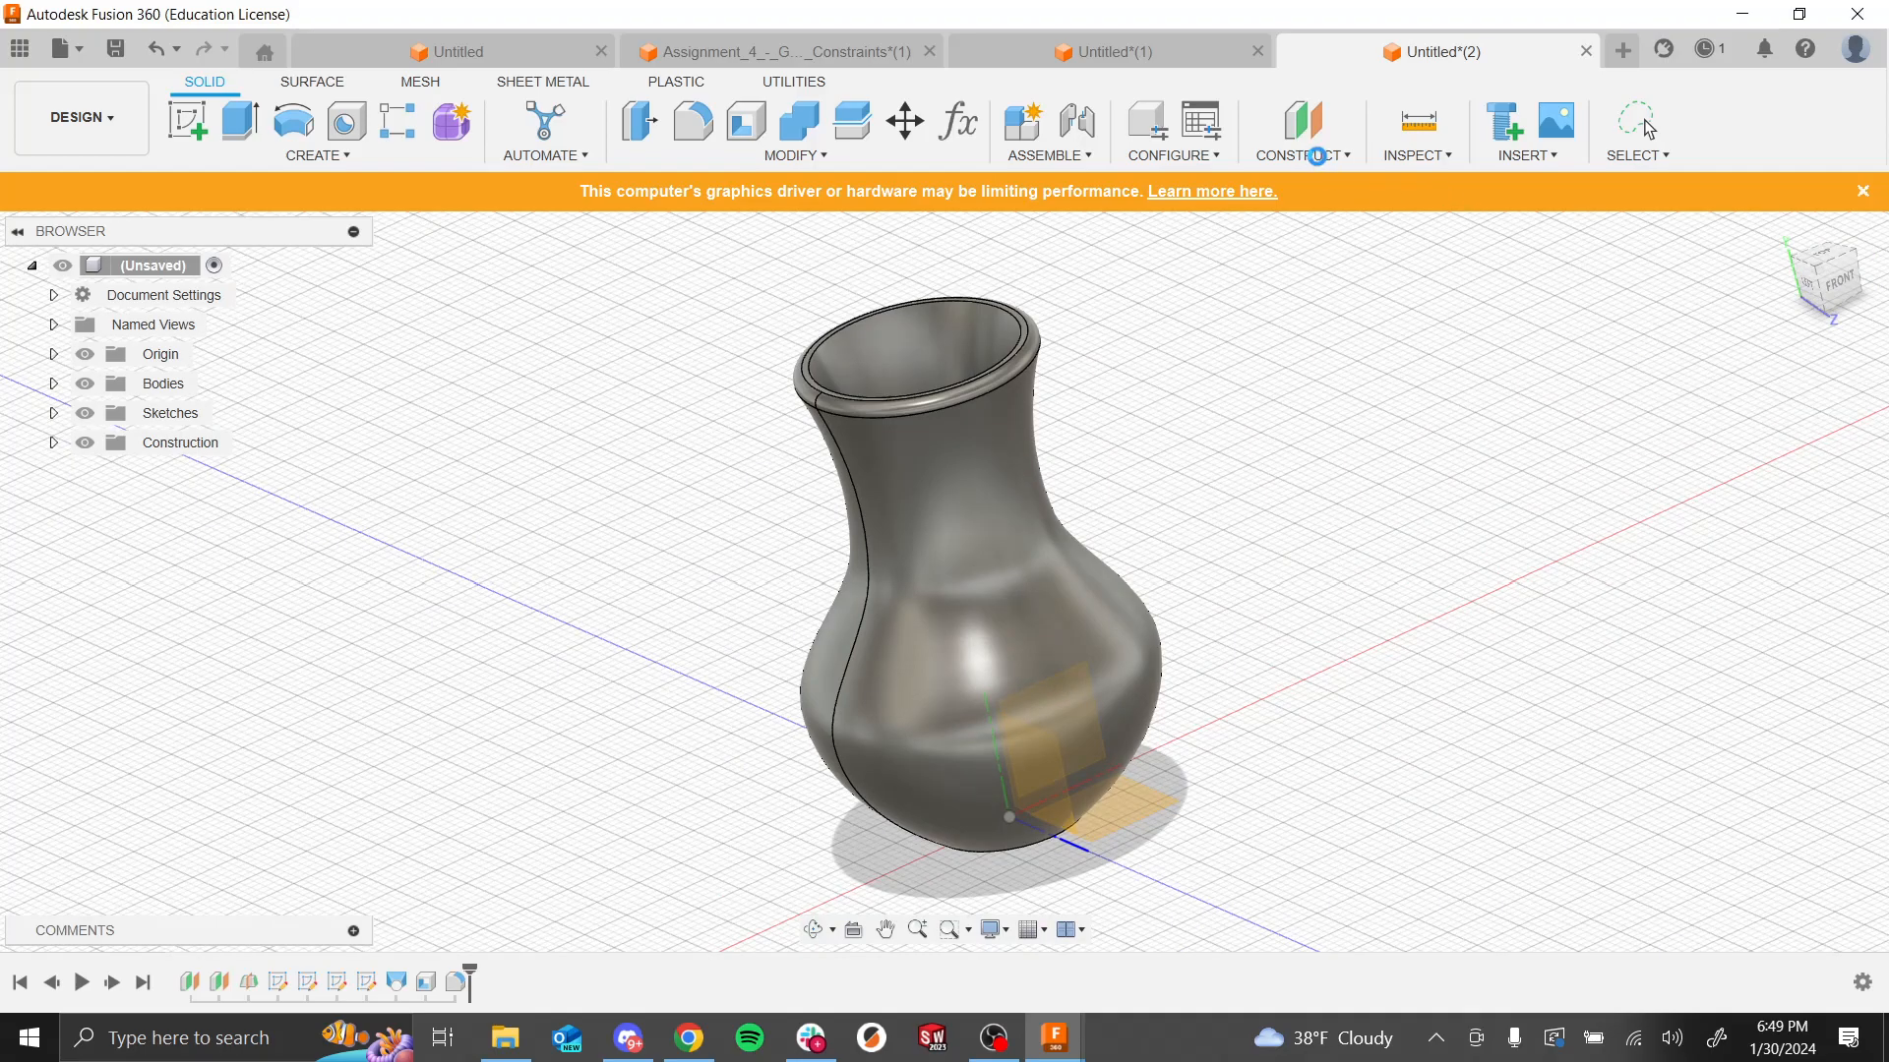
click(1324, 161)
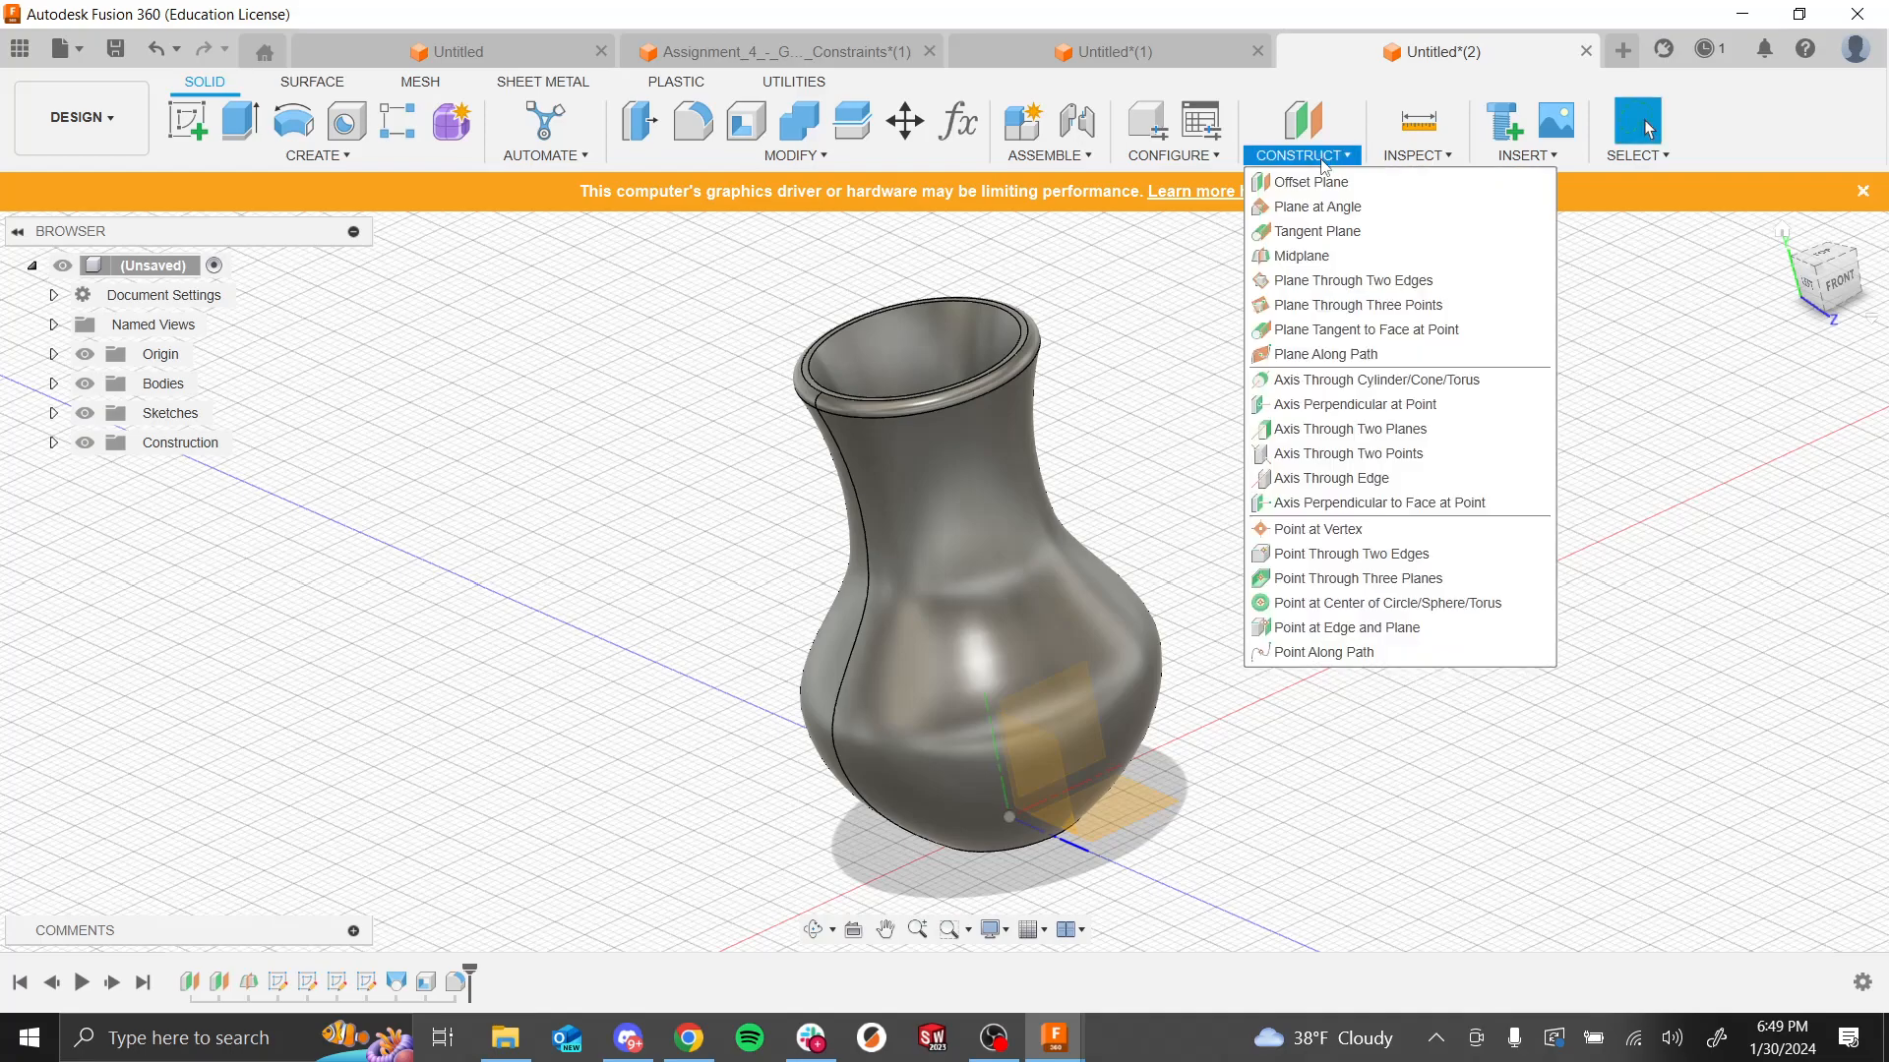
click(1324, 192)
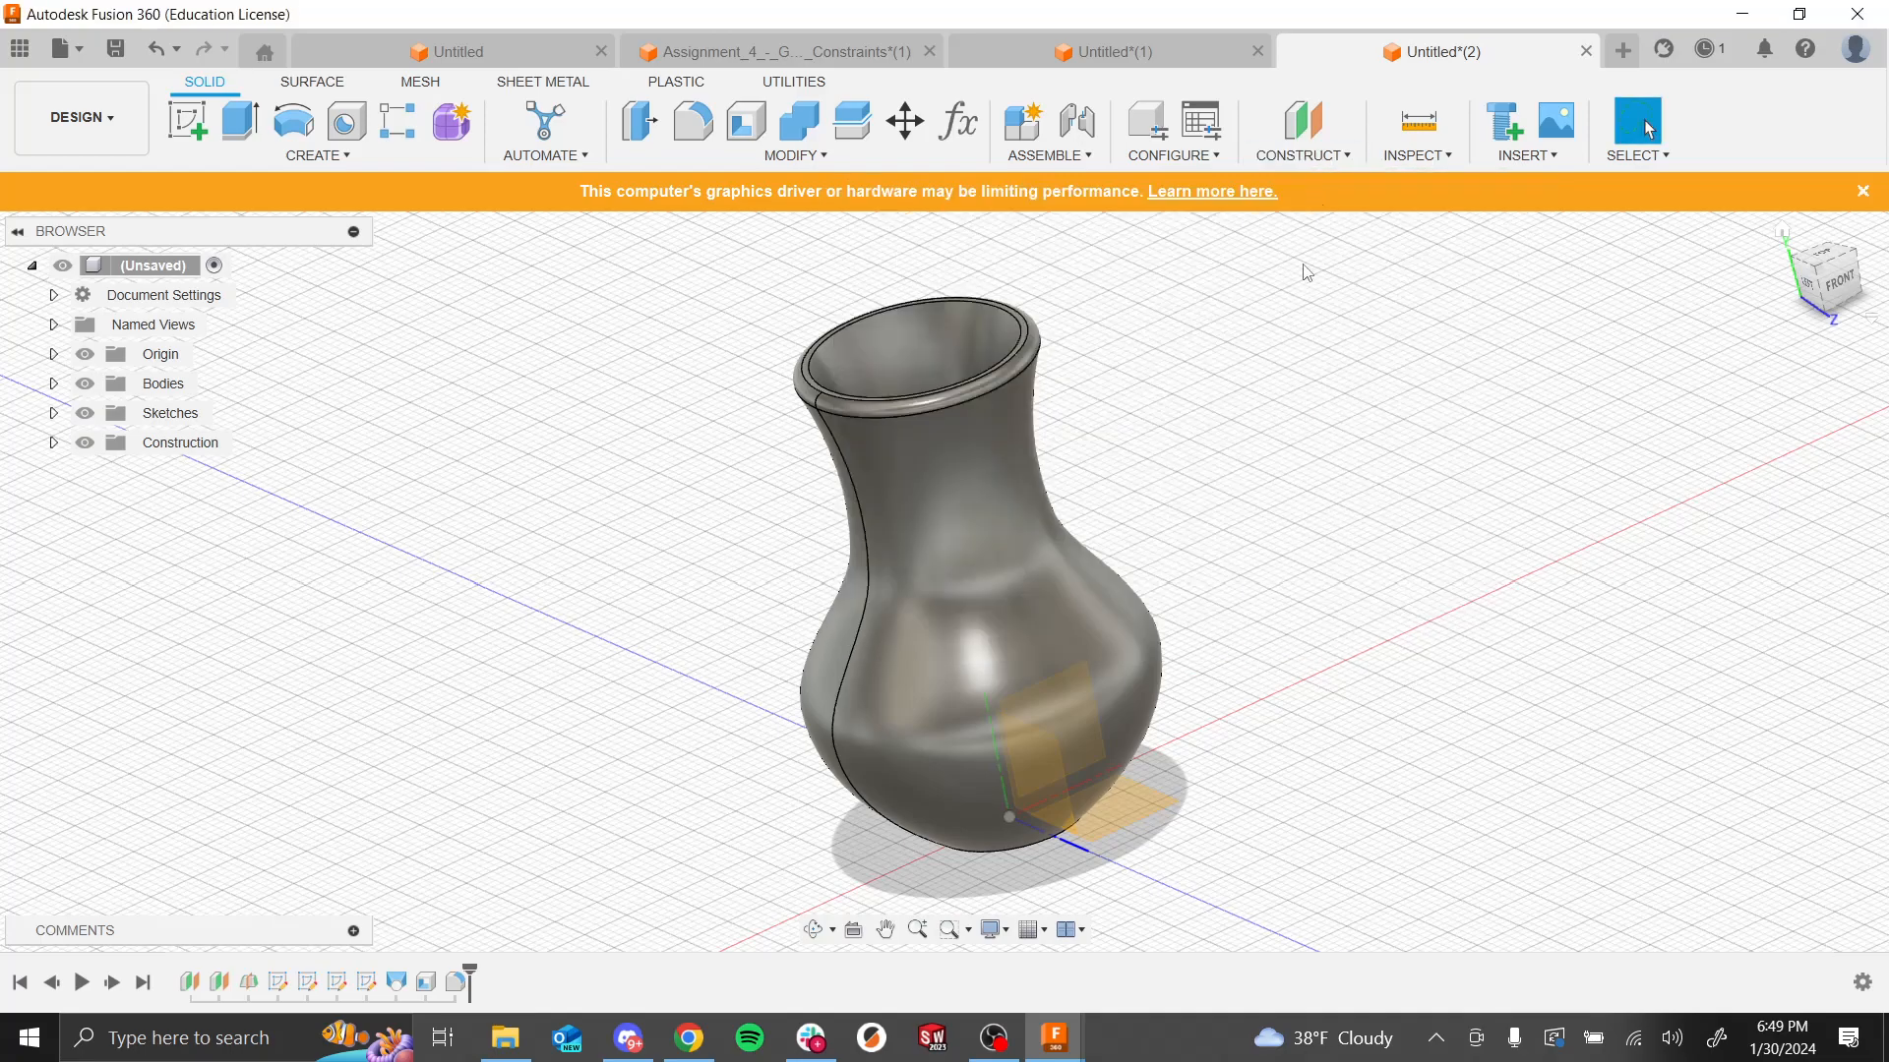
click(1068, 716)
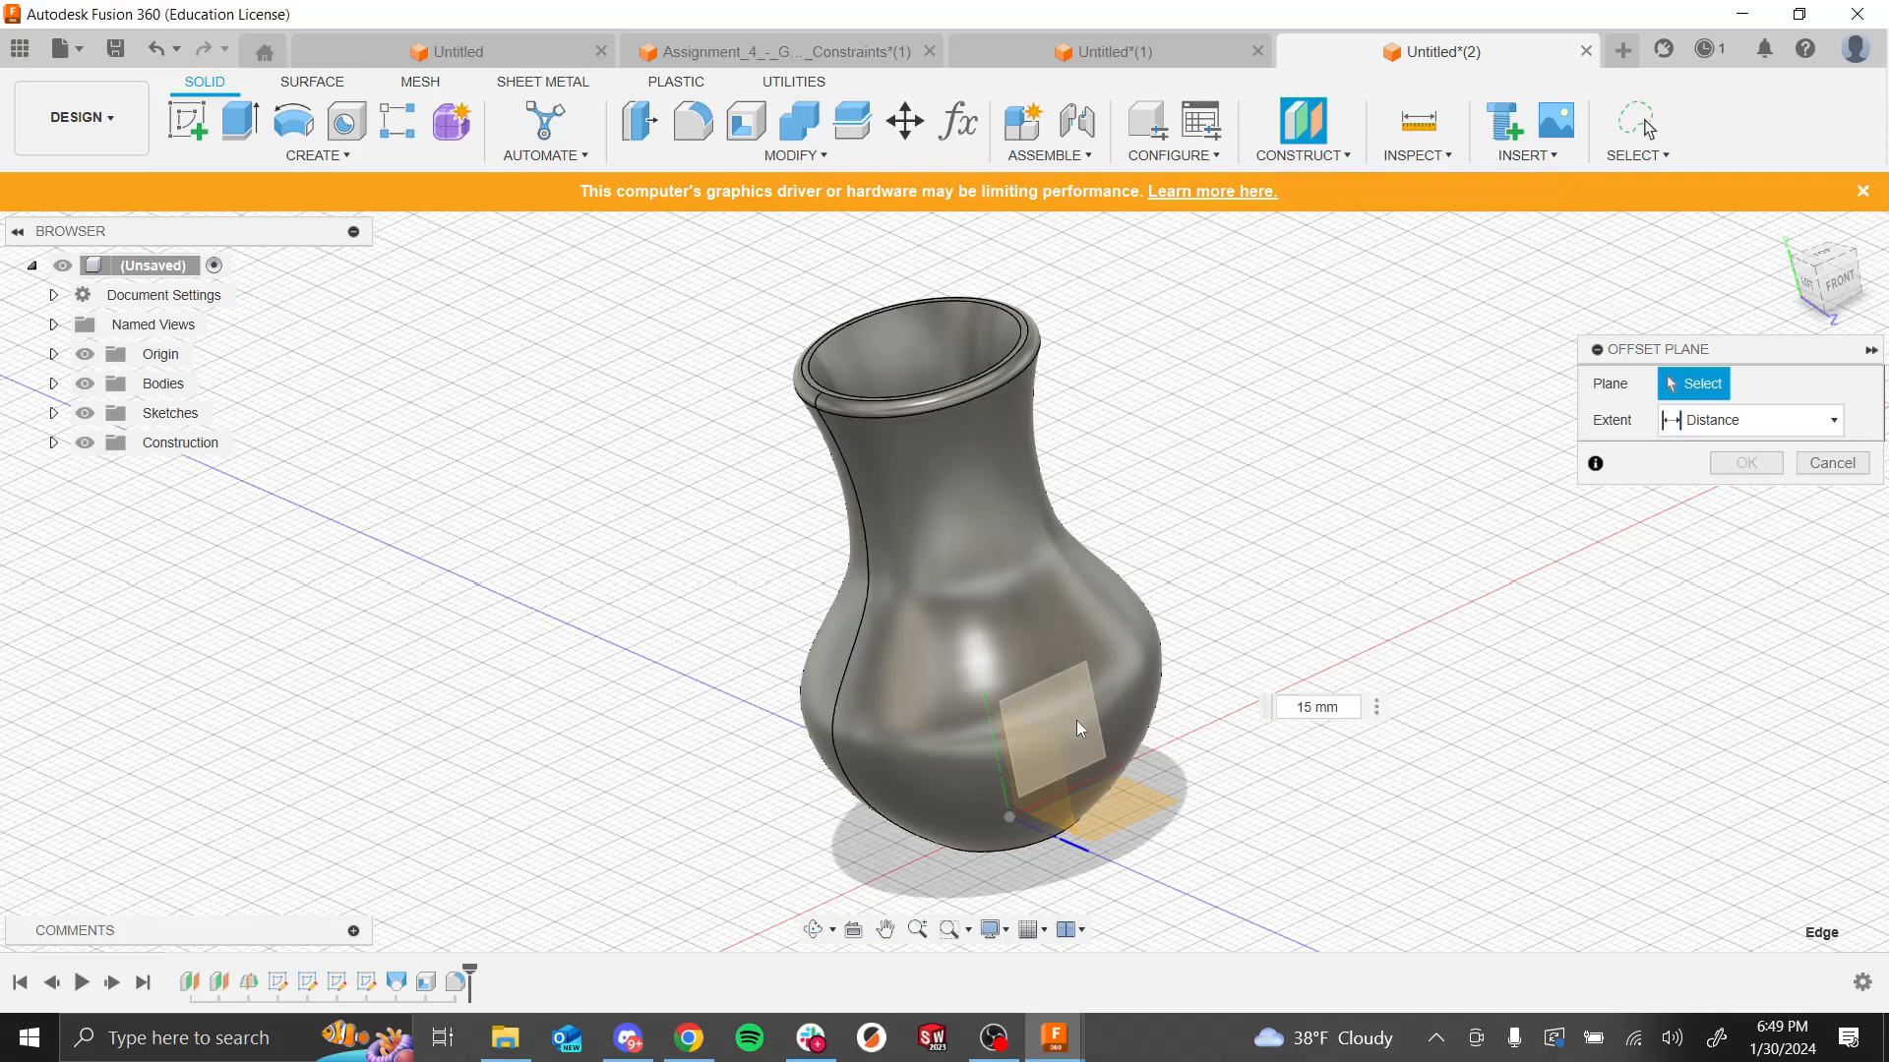
mouse_move(1371, 580)
shift+middle_down()
mouse_move(1345, 628)
mouse_move(1349, 557)
shift+middle_up()
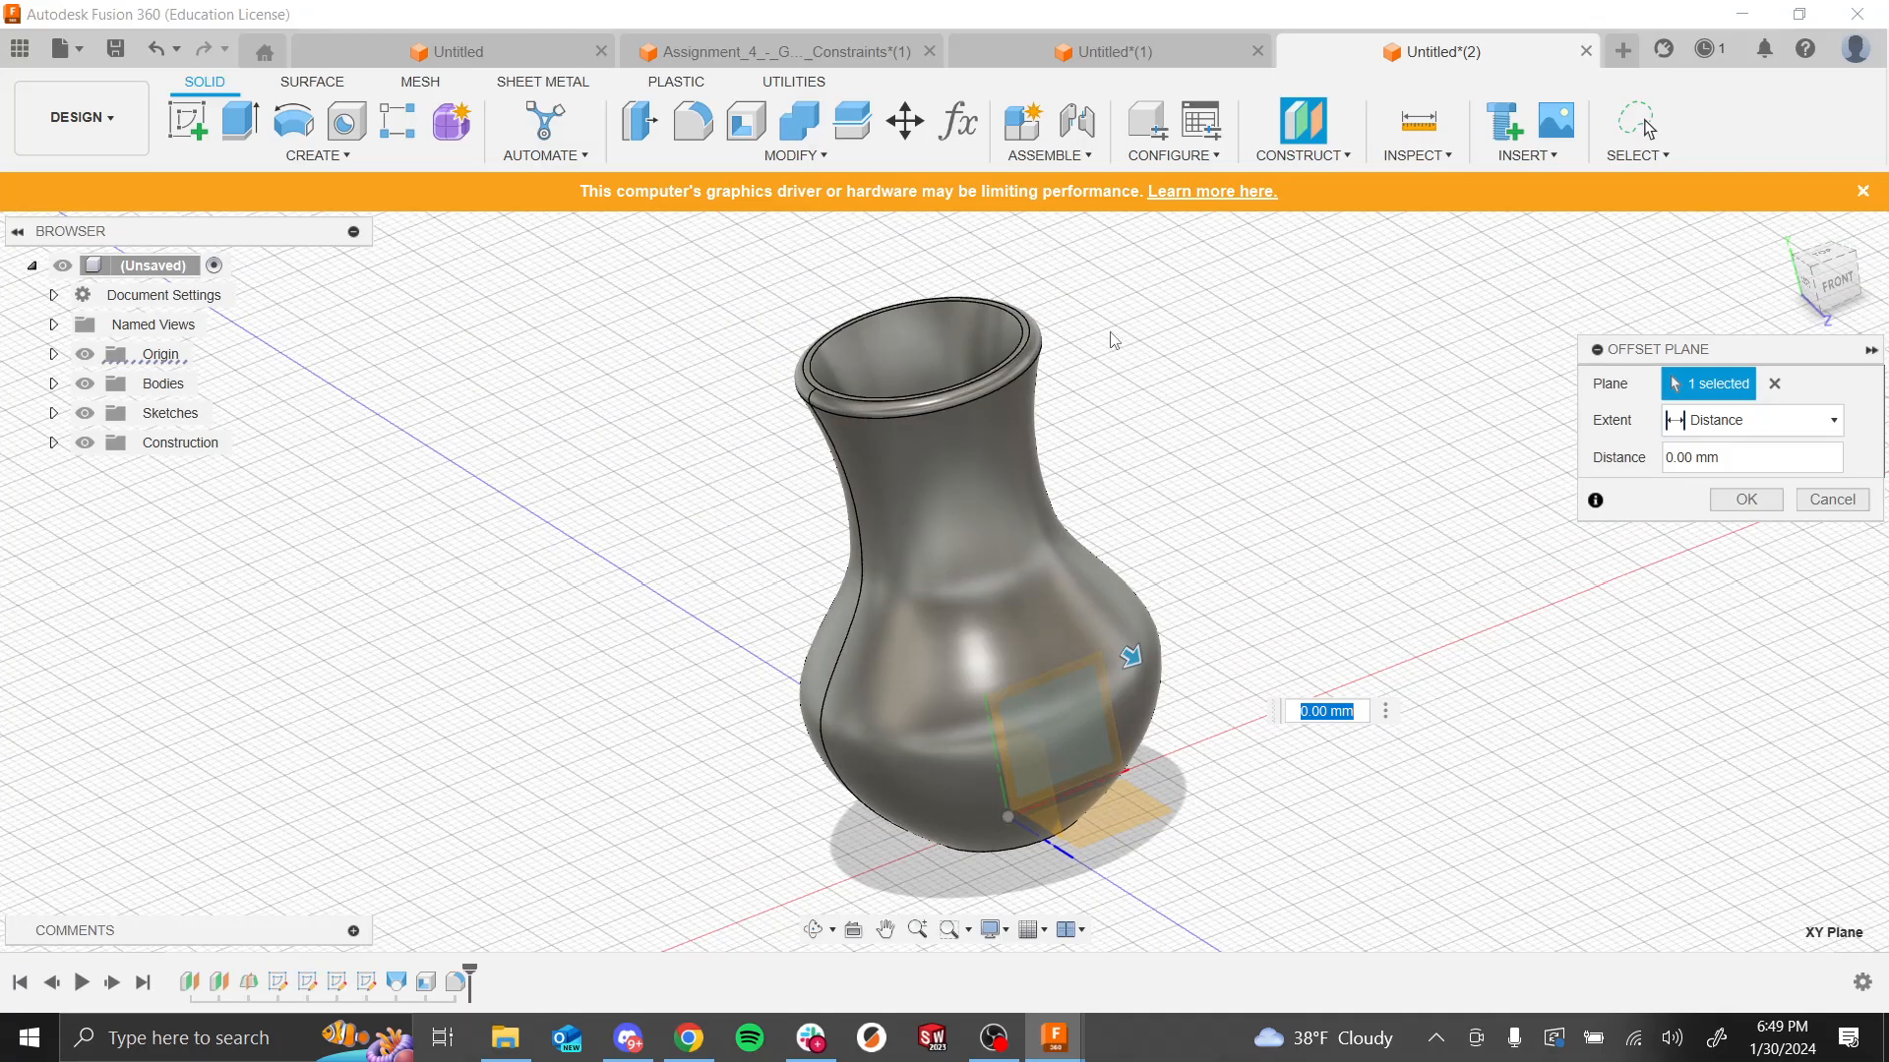
mouse_move(1315, 548)
shift+middle_down()
mouse_move(1341, 493)
mouse_move(1357, 499)
mouse_move(1354, 561)
mouse_move(1335, 570)
shift+middle_up()
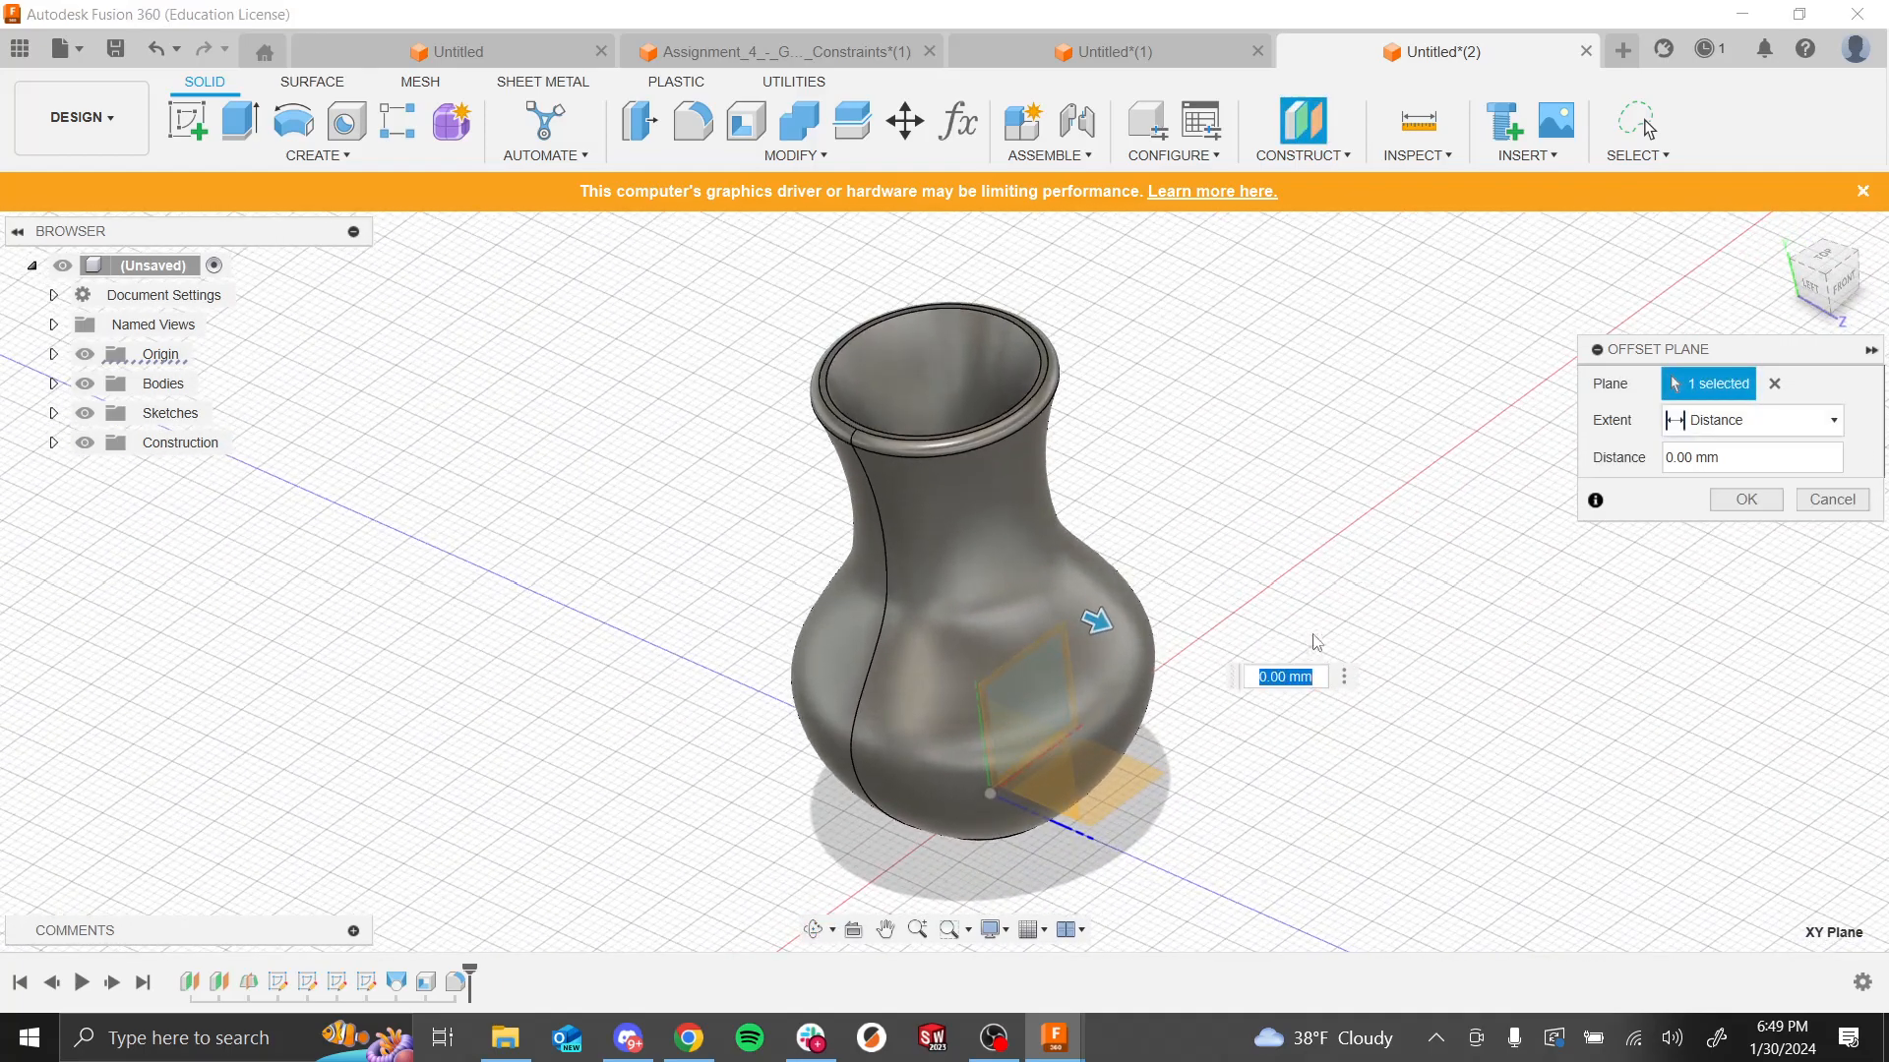
drag(1723, 458, 1251, 398)
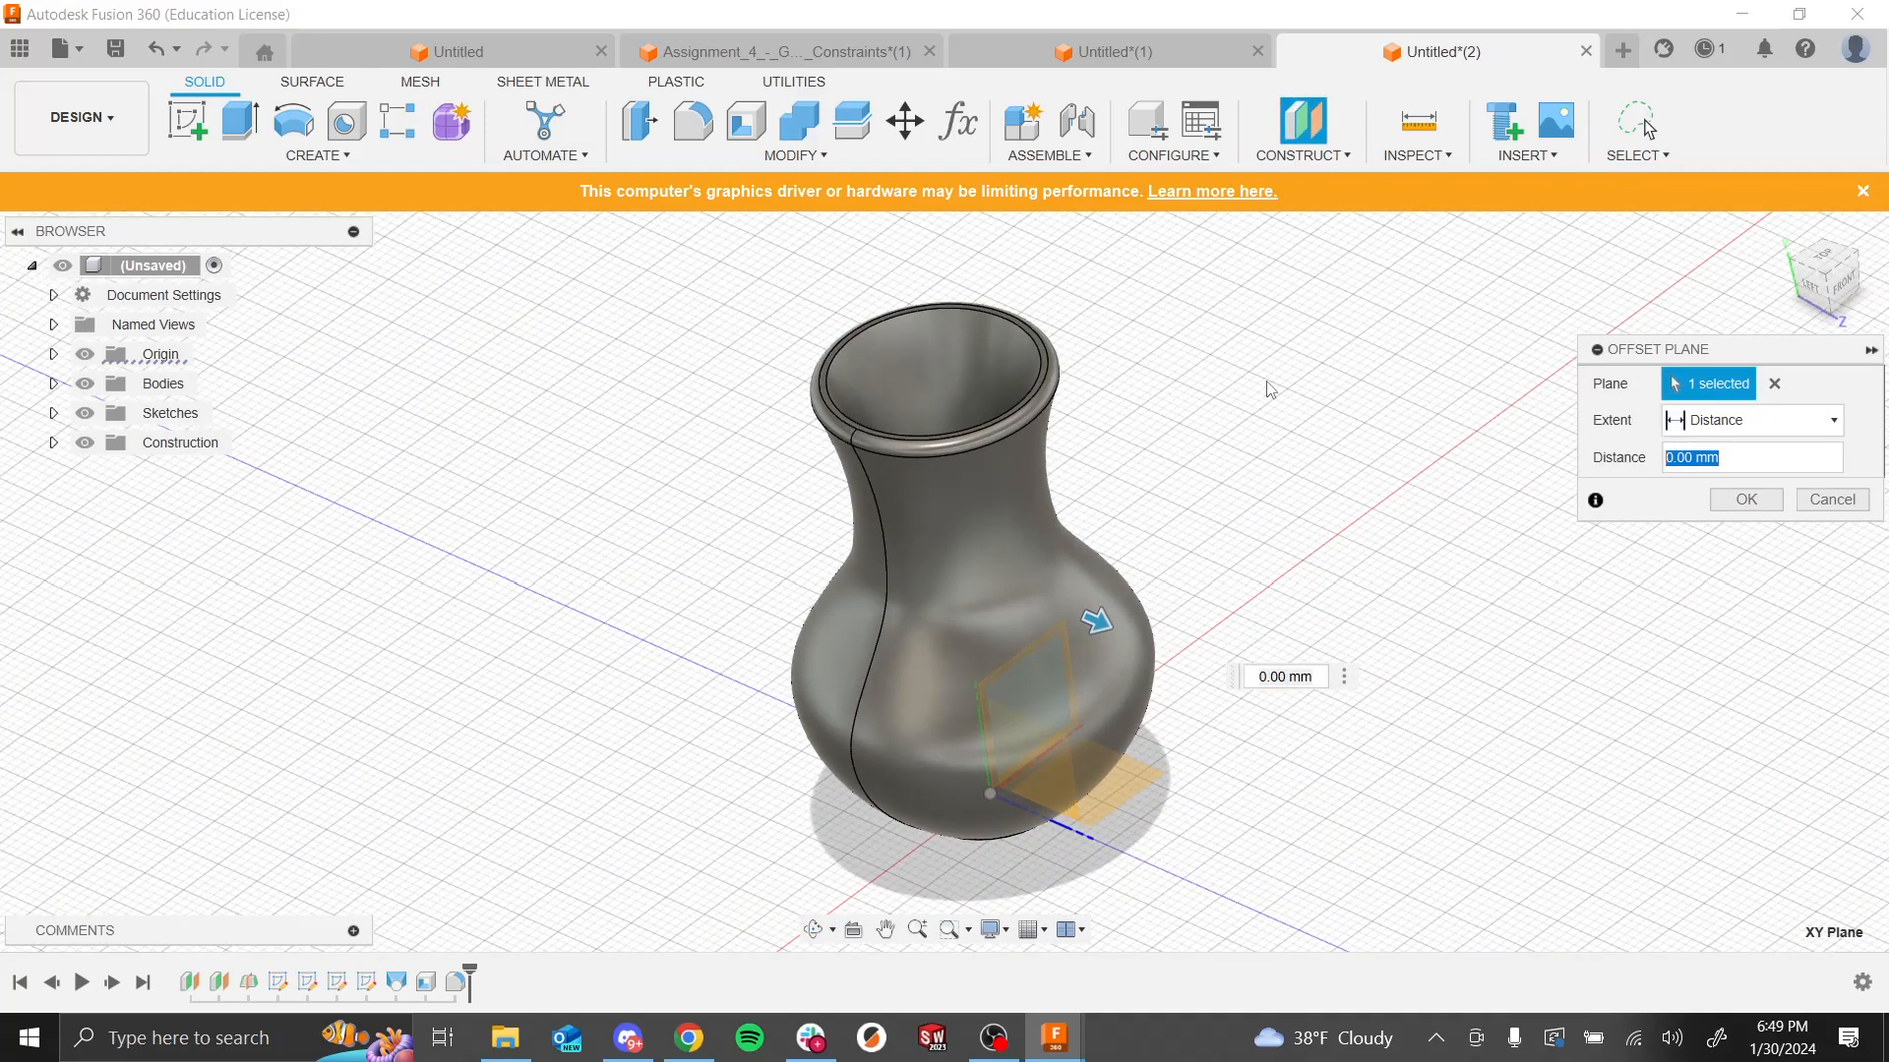
text(3)
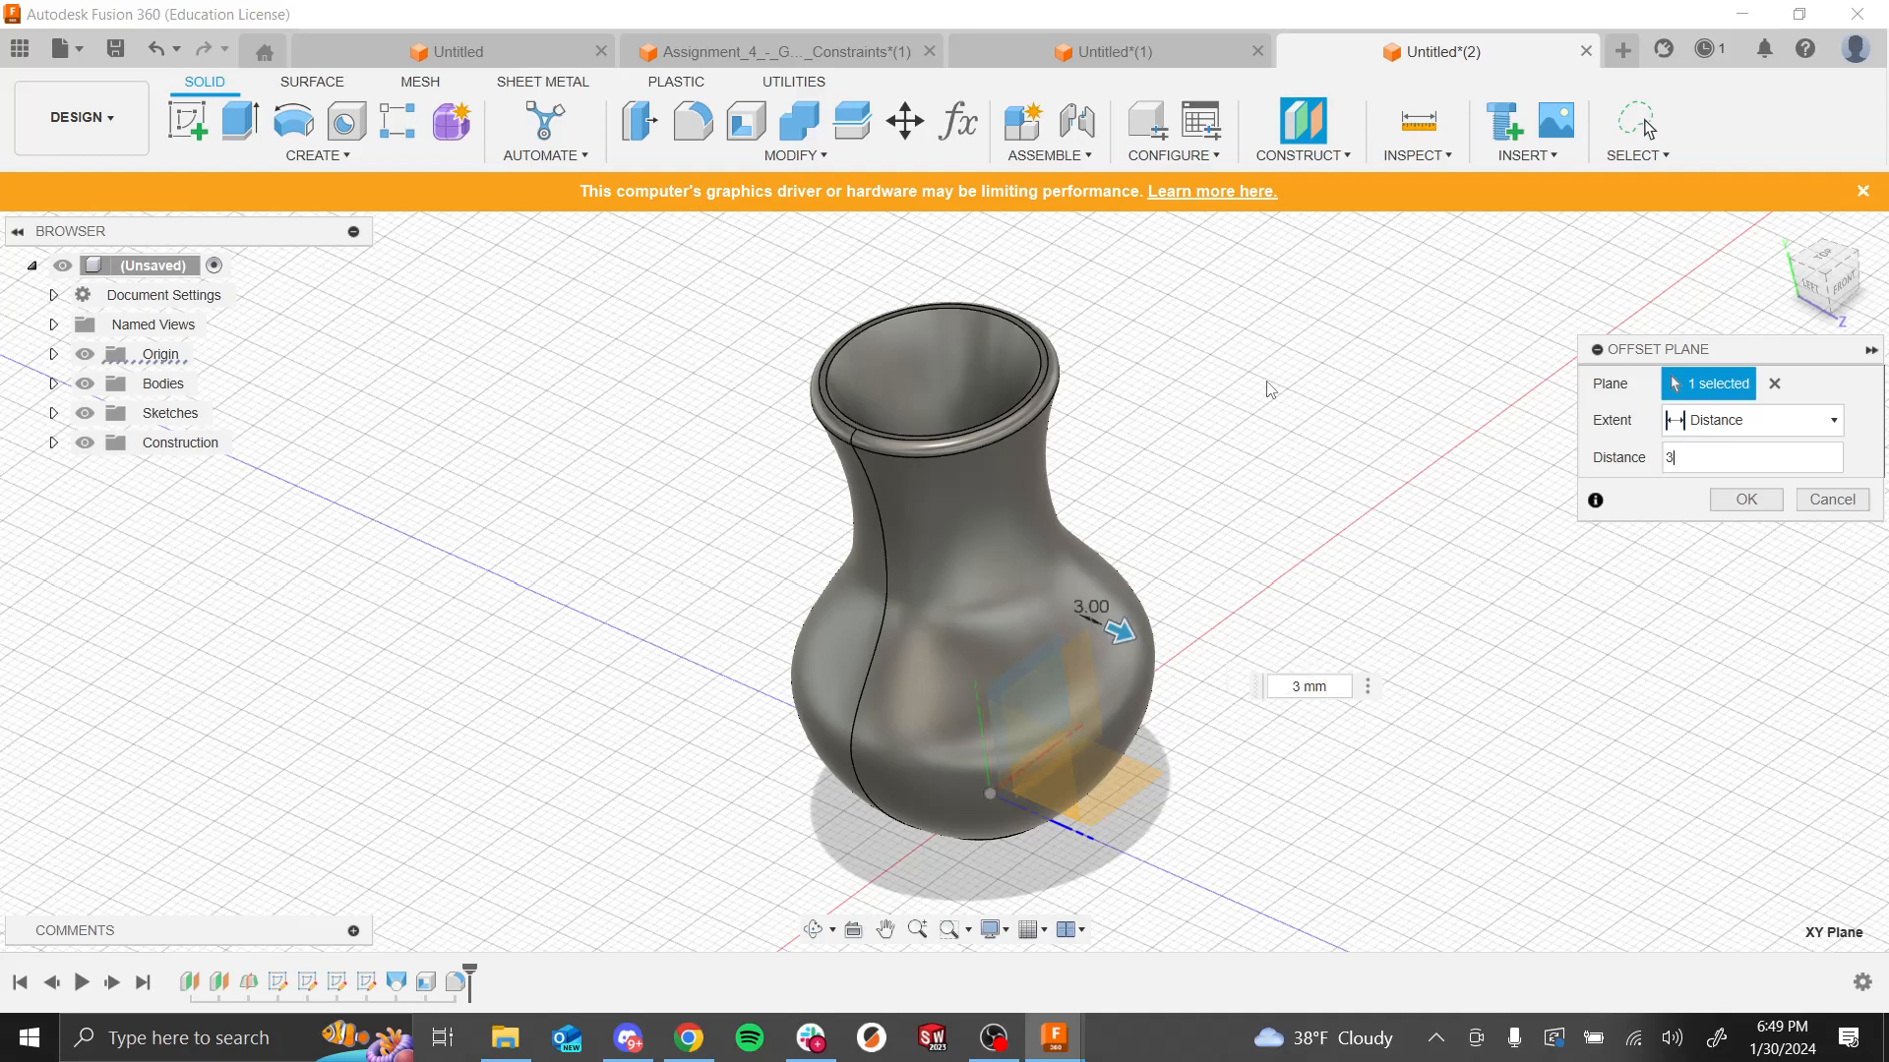
text(5)
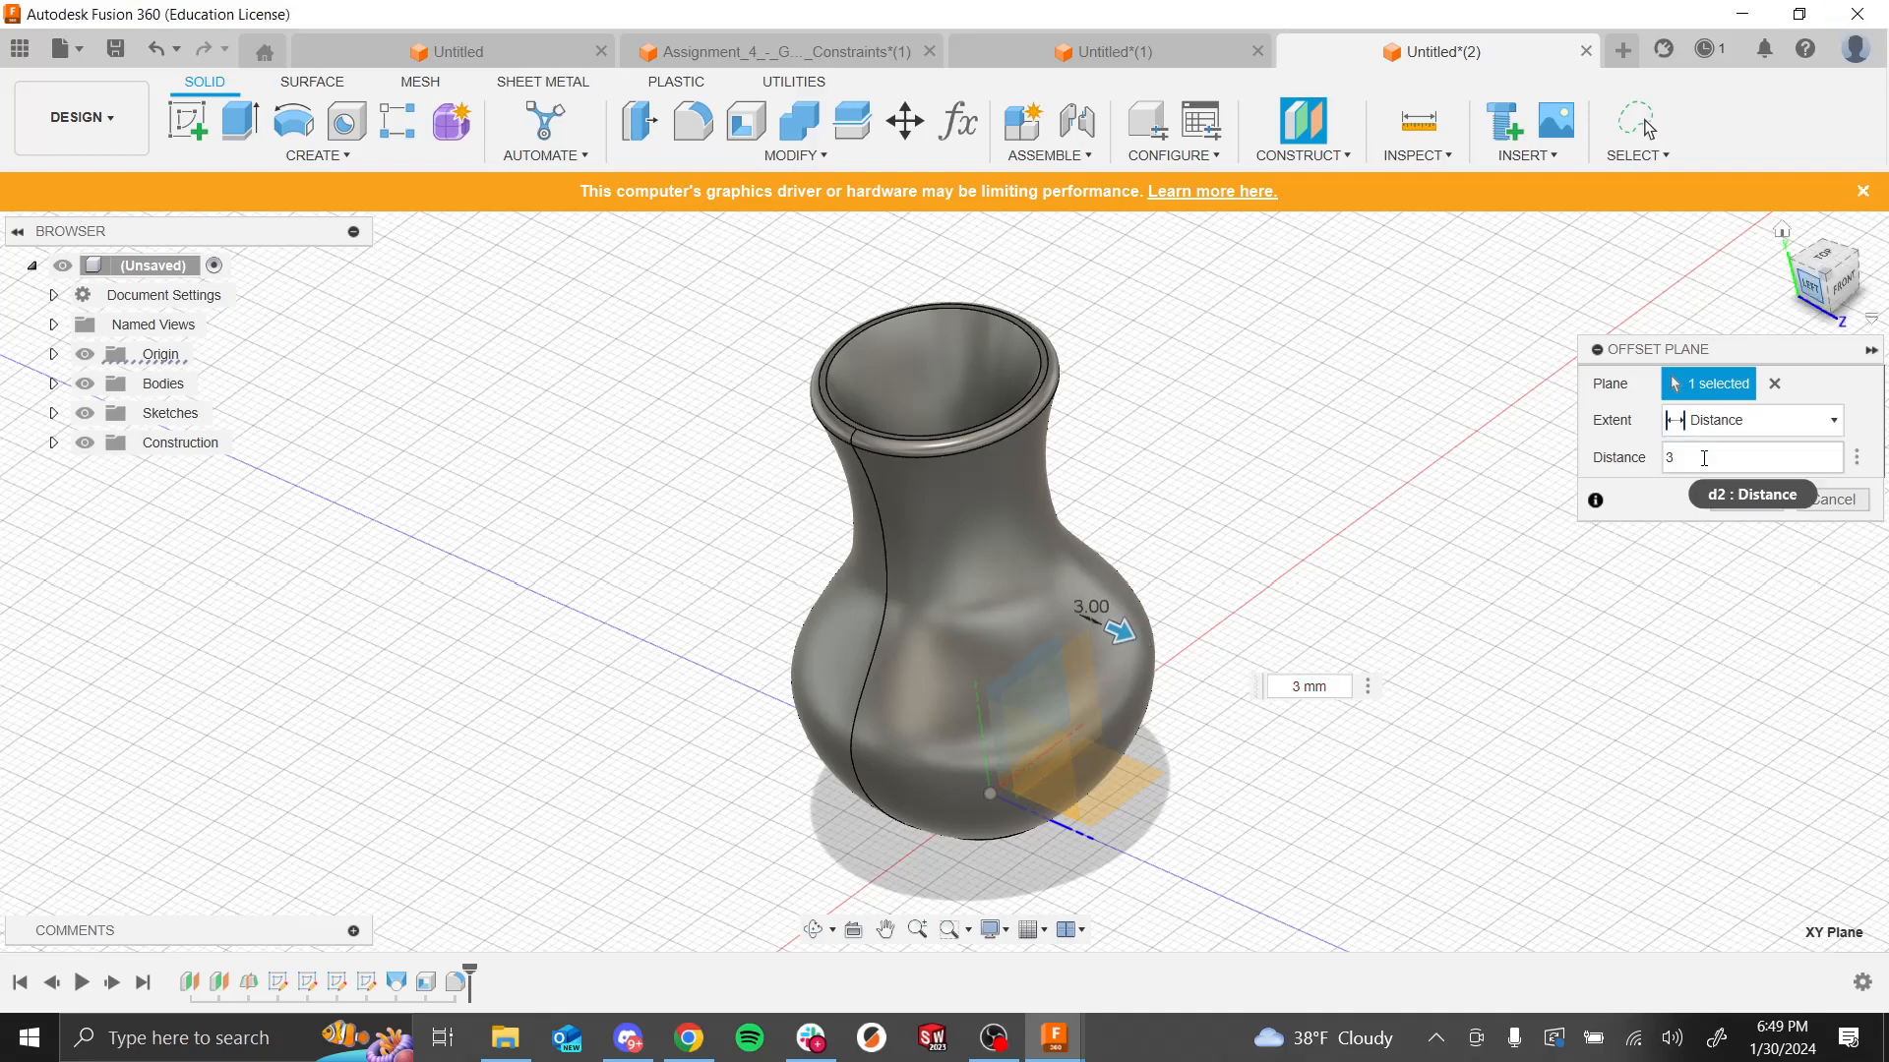
click(1837, 507)
shift+middle_drag(1310, 644, 1364, 624)
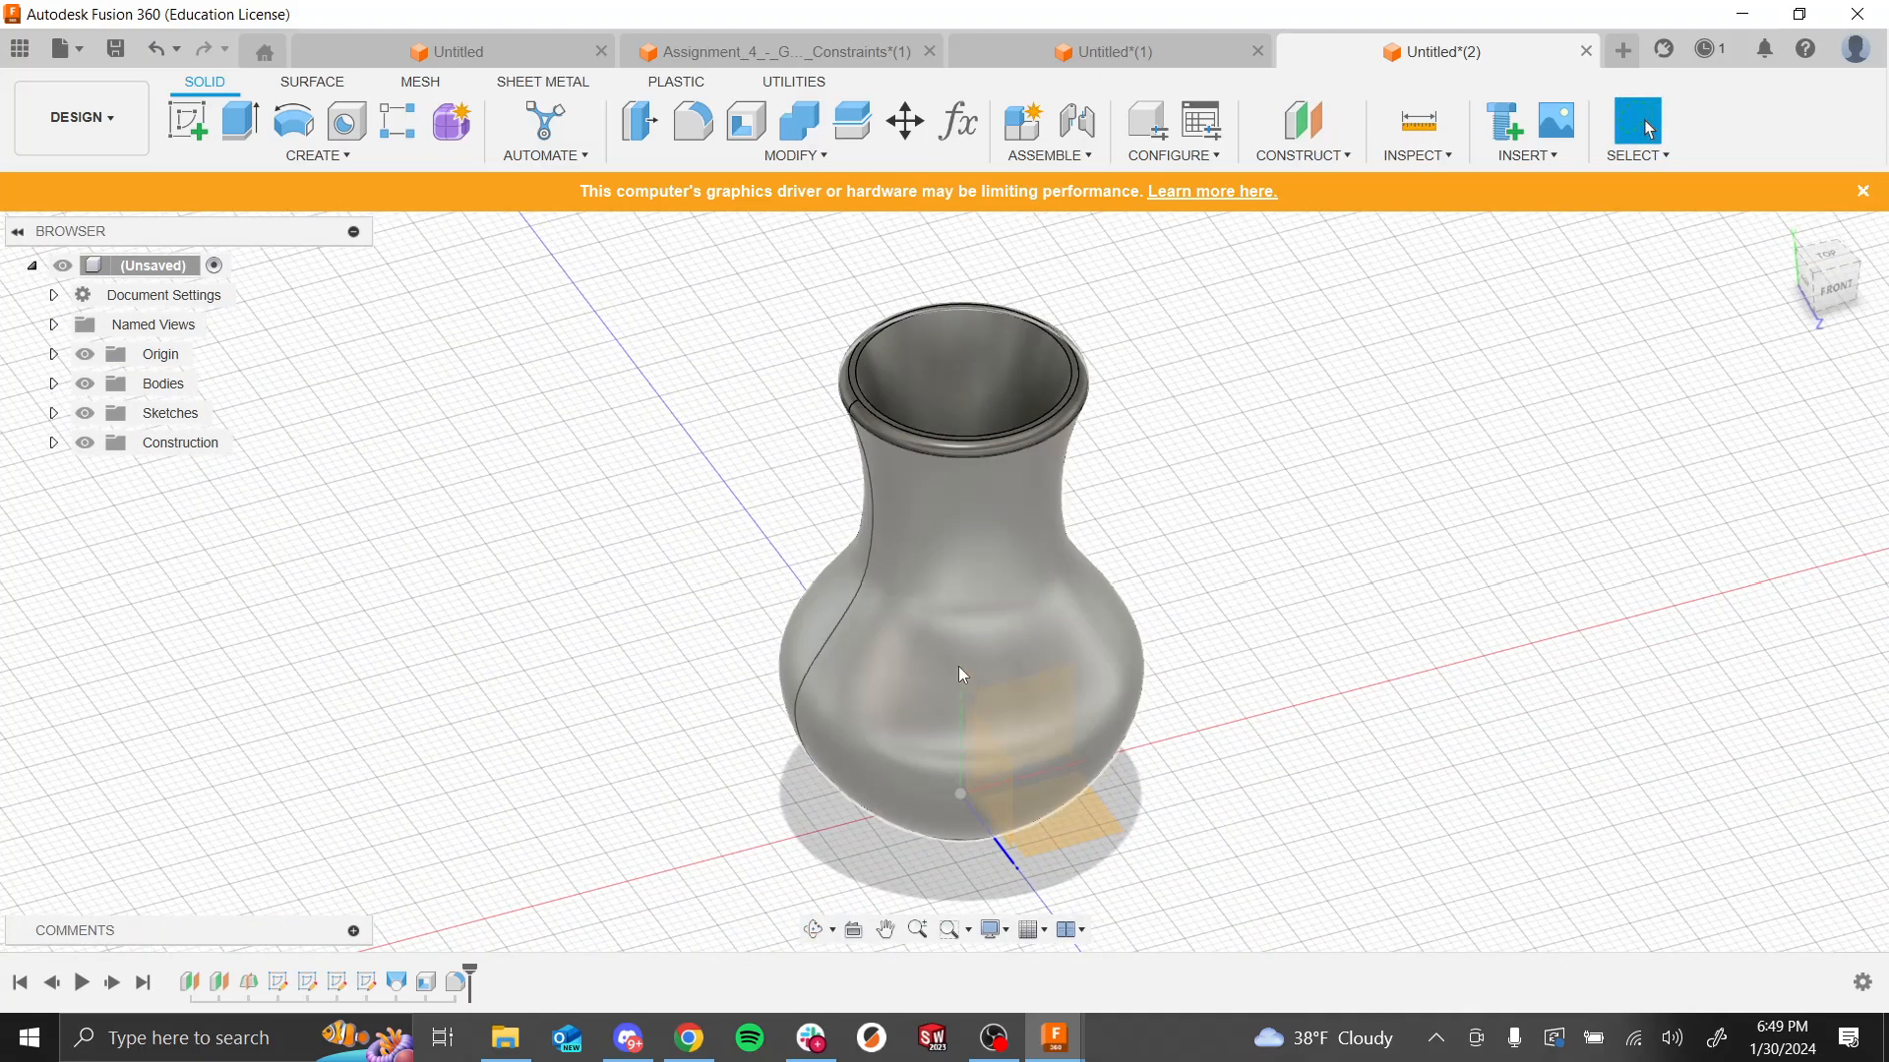
Step: Start a sketch on the XY origin plane and draw a circle about 34 mm in diameter, centred on the vertical axis above the origin
click(187, 122)
click(1051, 735)
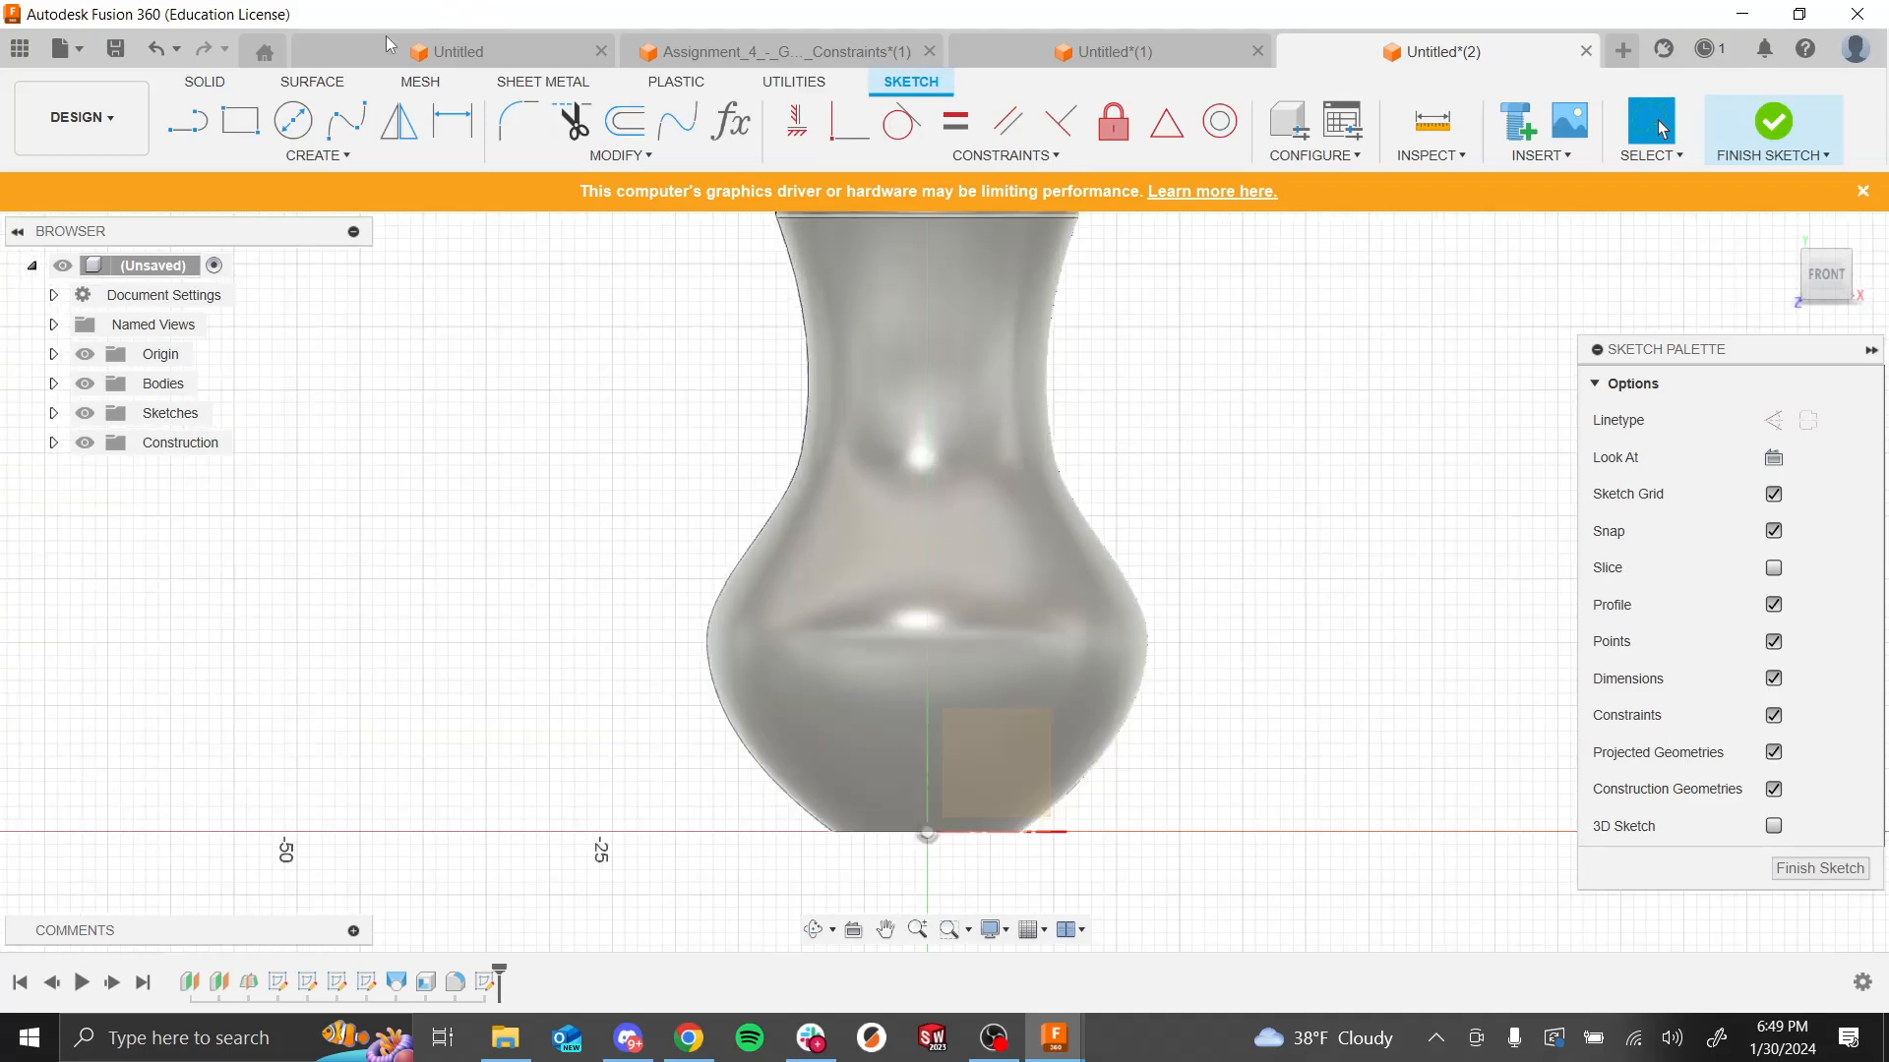
key(c)
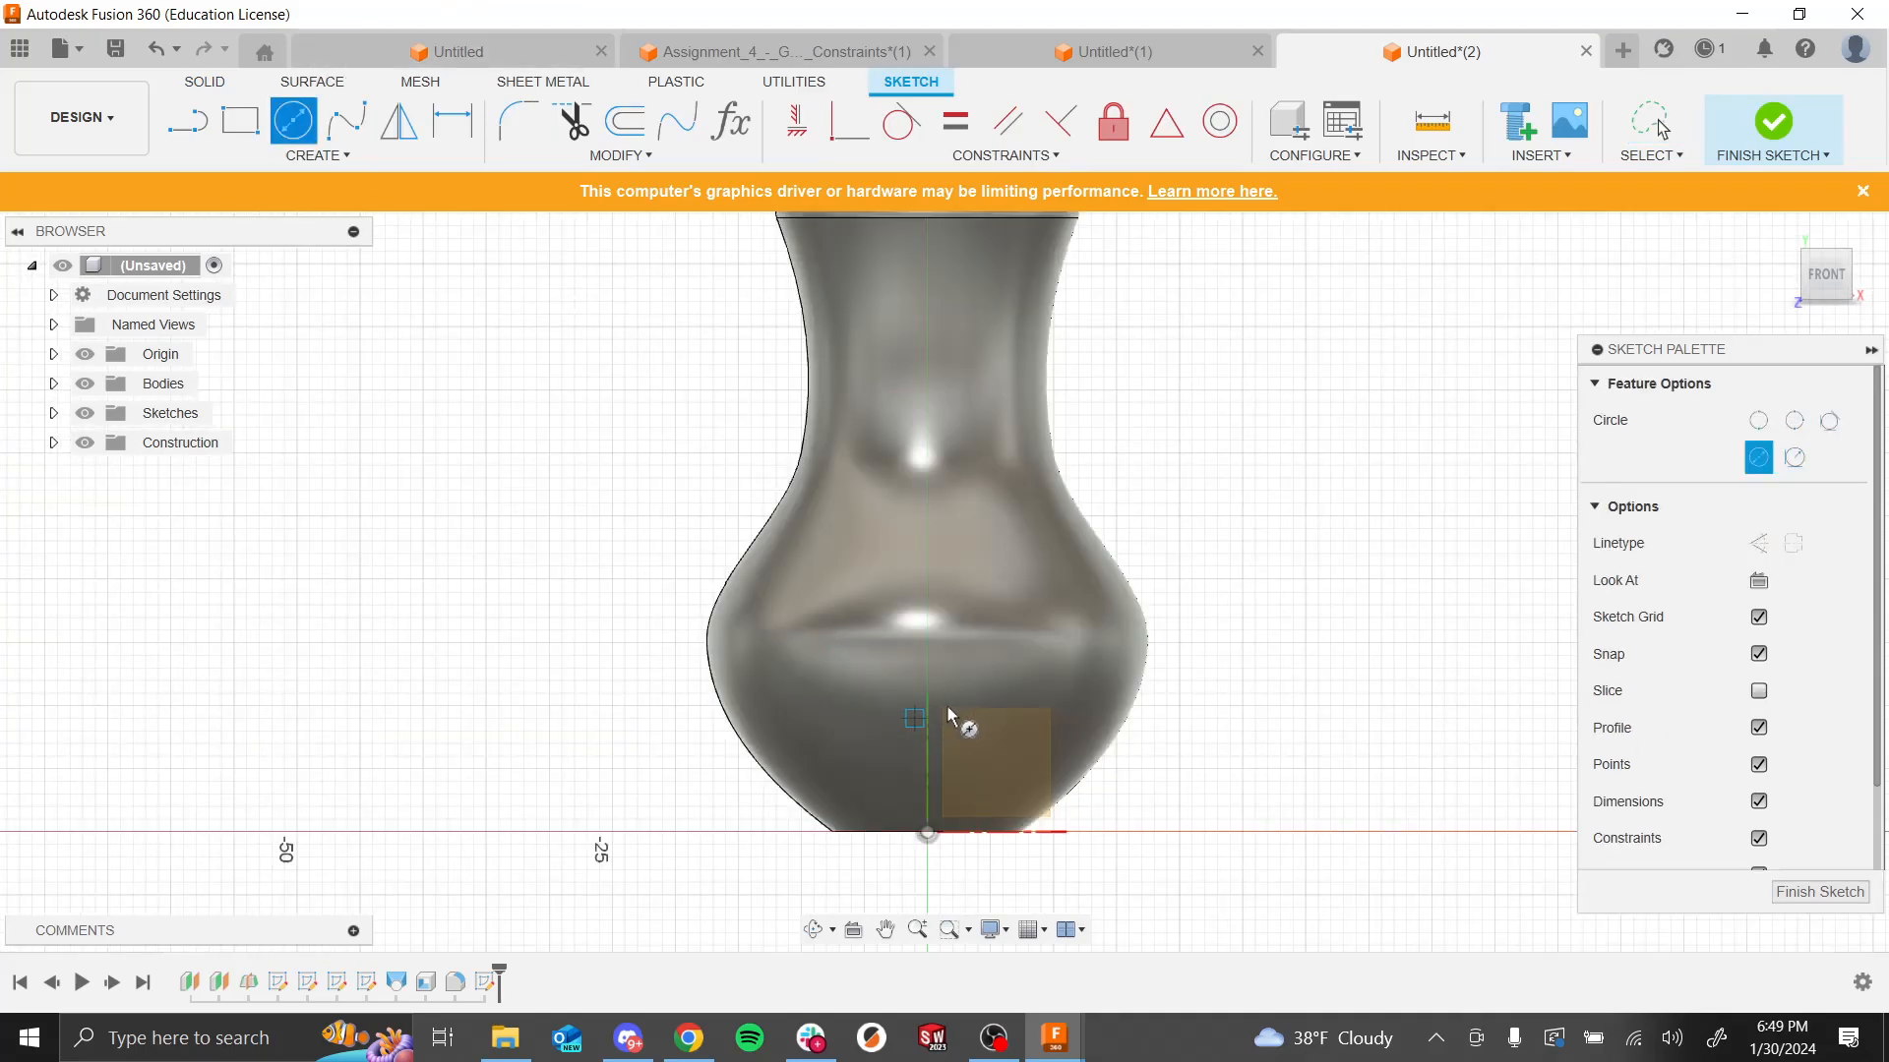
click(928, 707)
click(1148, 730)
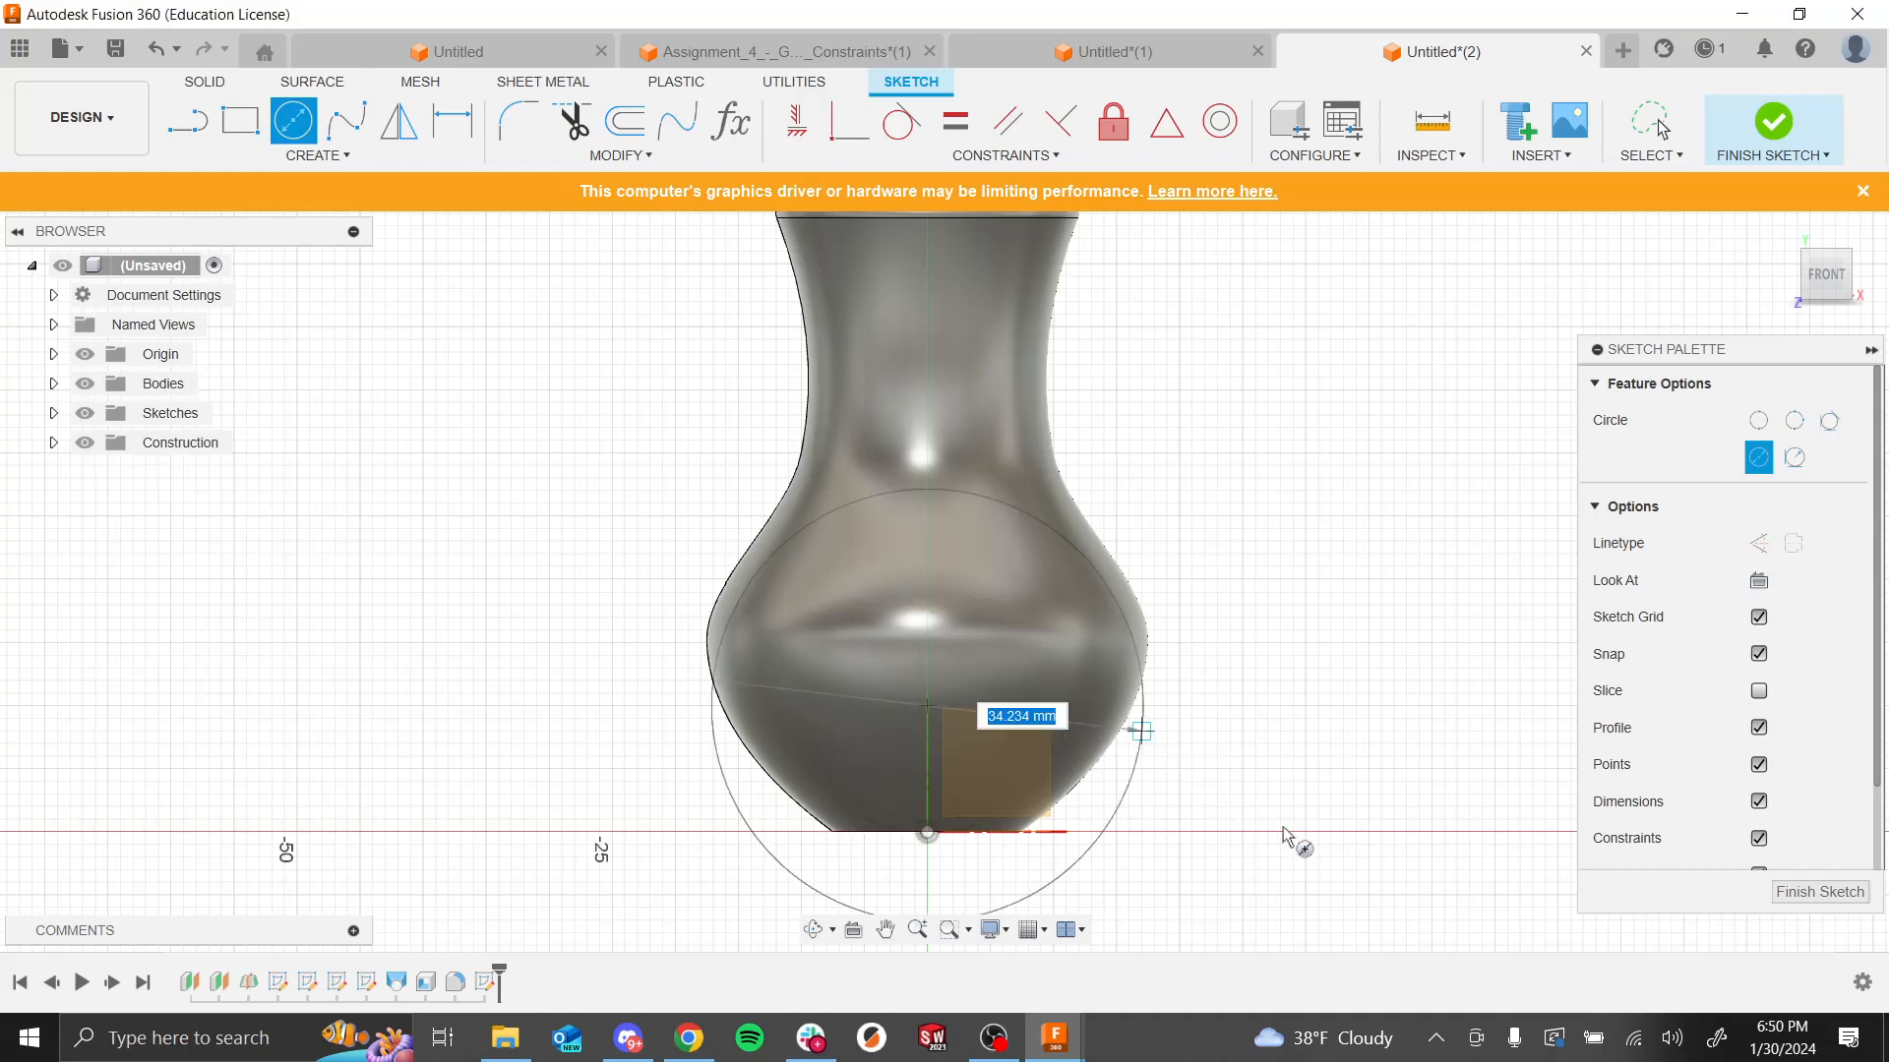
key(Escape)
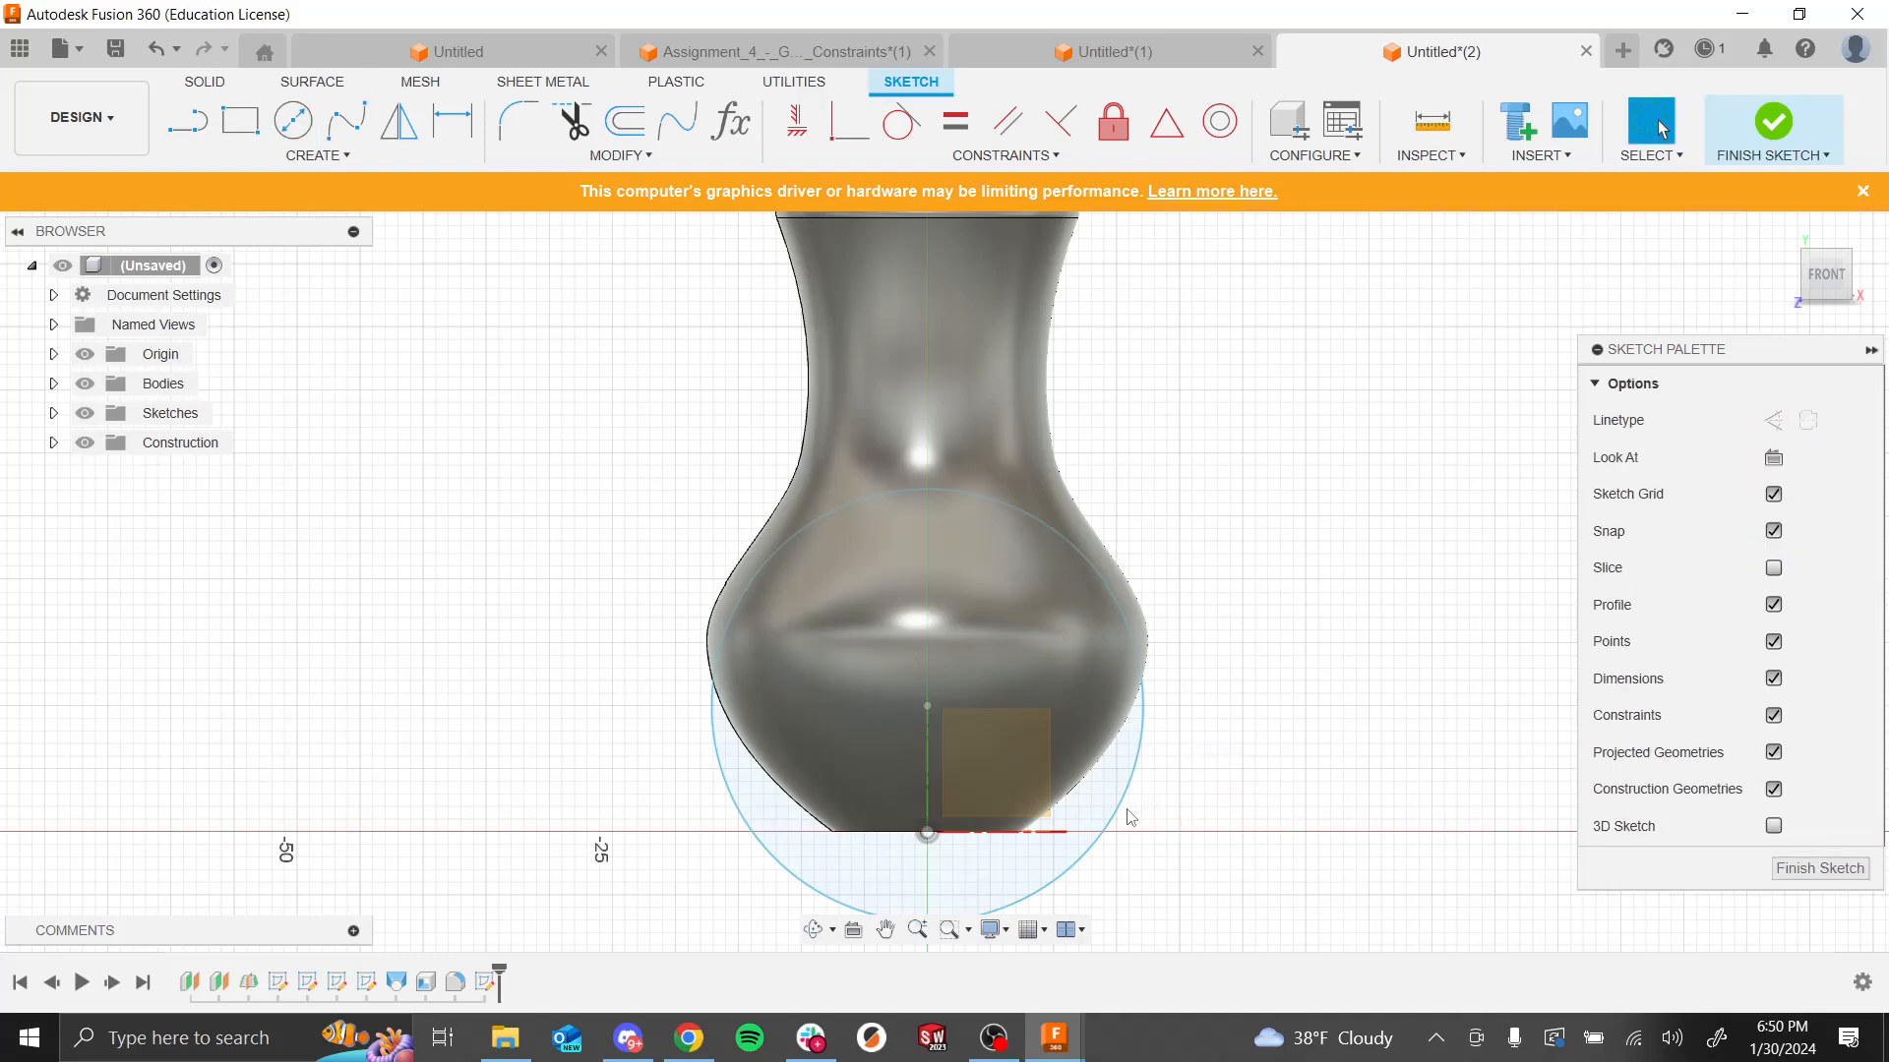
Step: Shrink the circle to about 16.7 mm in diameter and constrain its centre vertically to the origin, about 13 mm above it
mouse_move(1131, 818)
mouse_down()
mouse_move(1042, 752)
mouse_move(937, 839)
mouse_up()
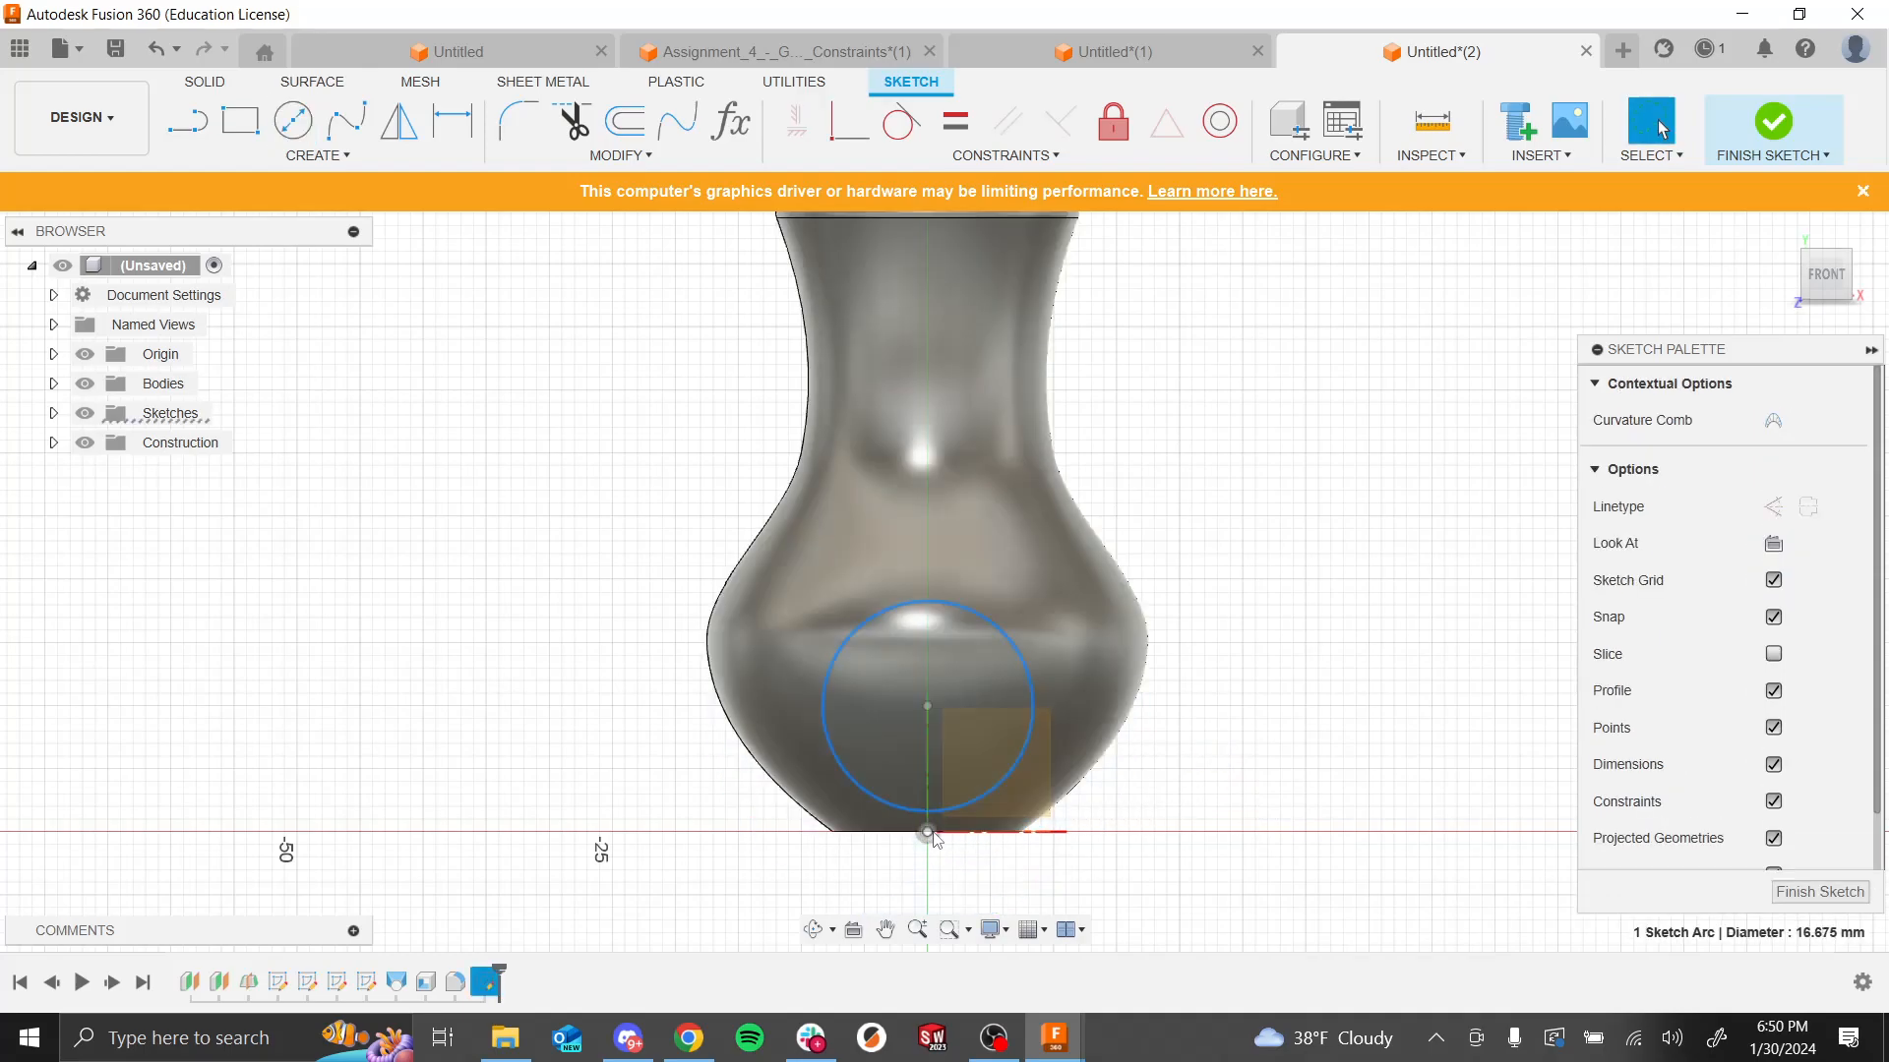
drag(927, 706, 1028, 669)
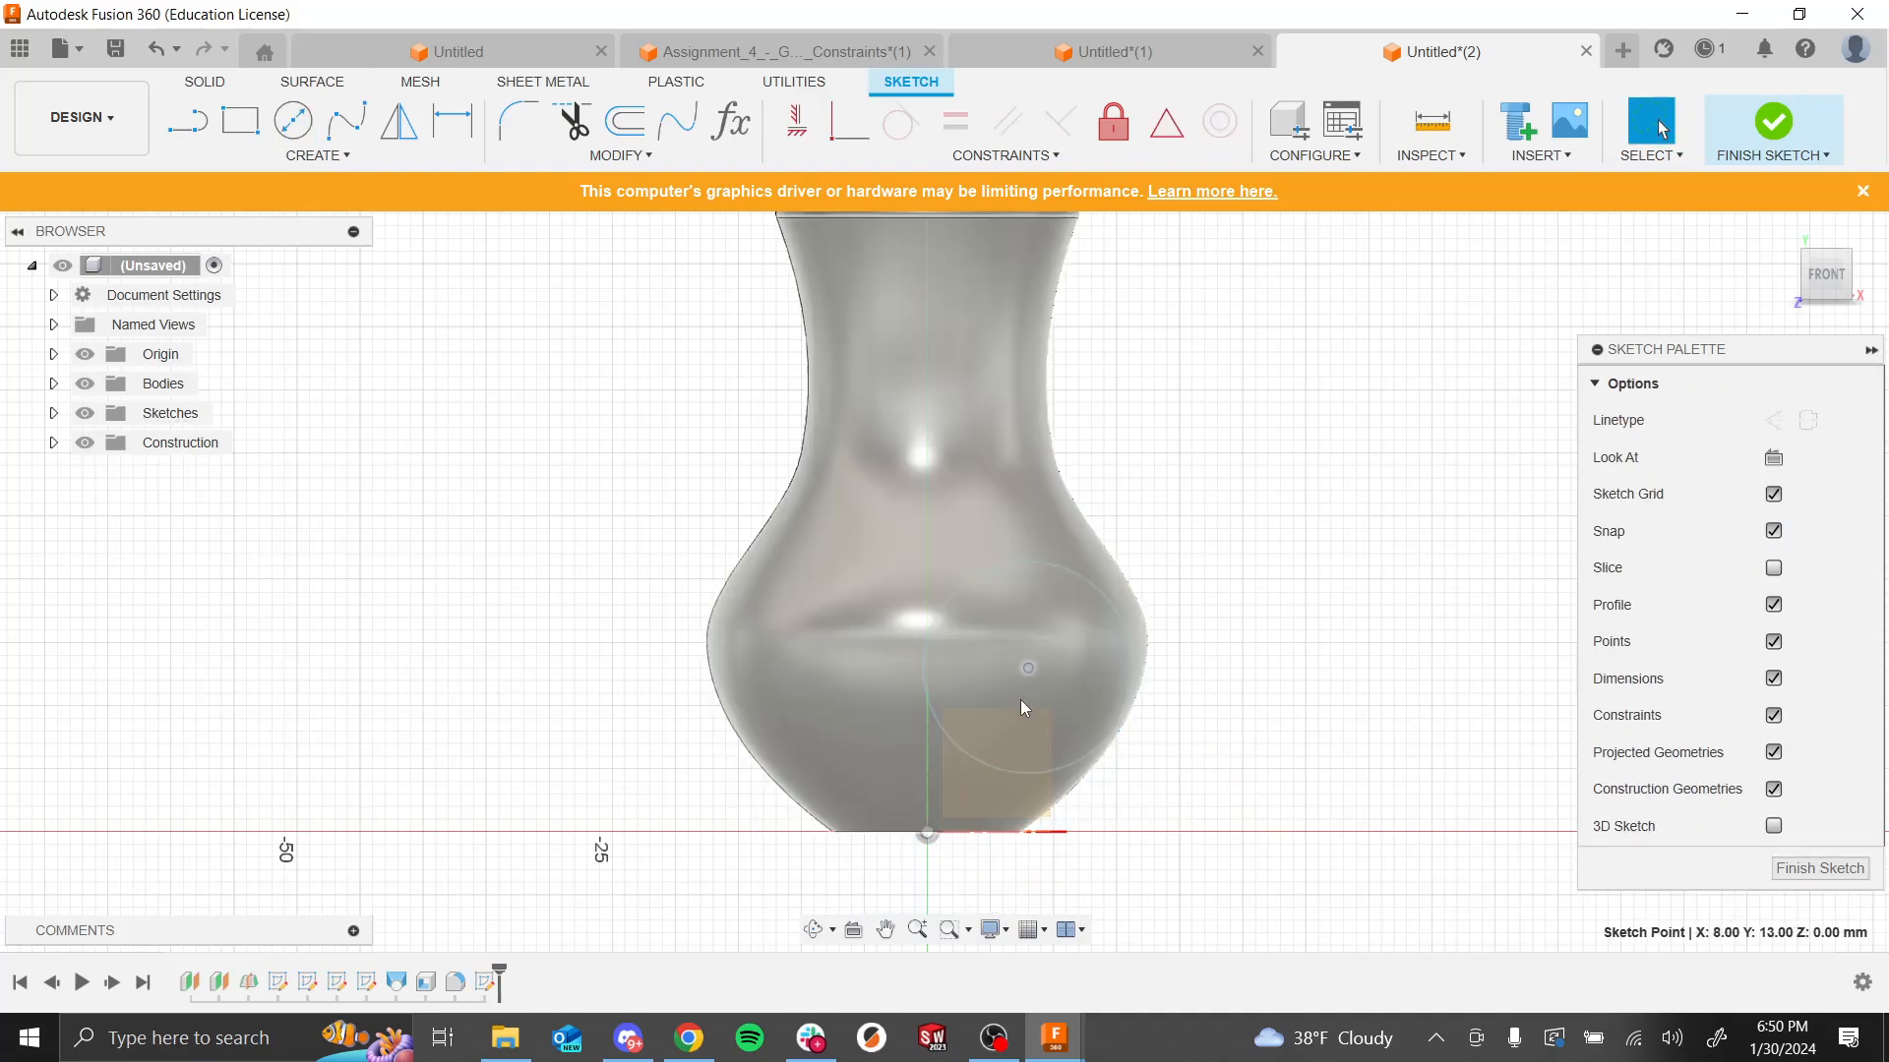
shift+click(931, 829)
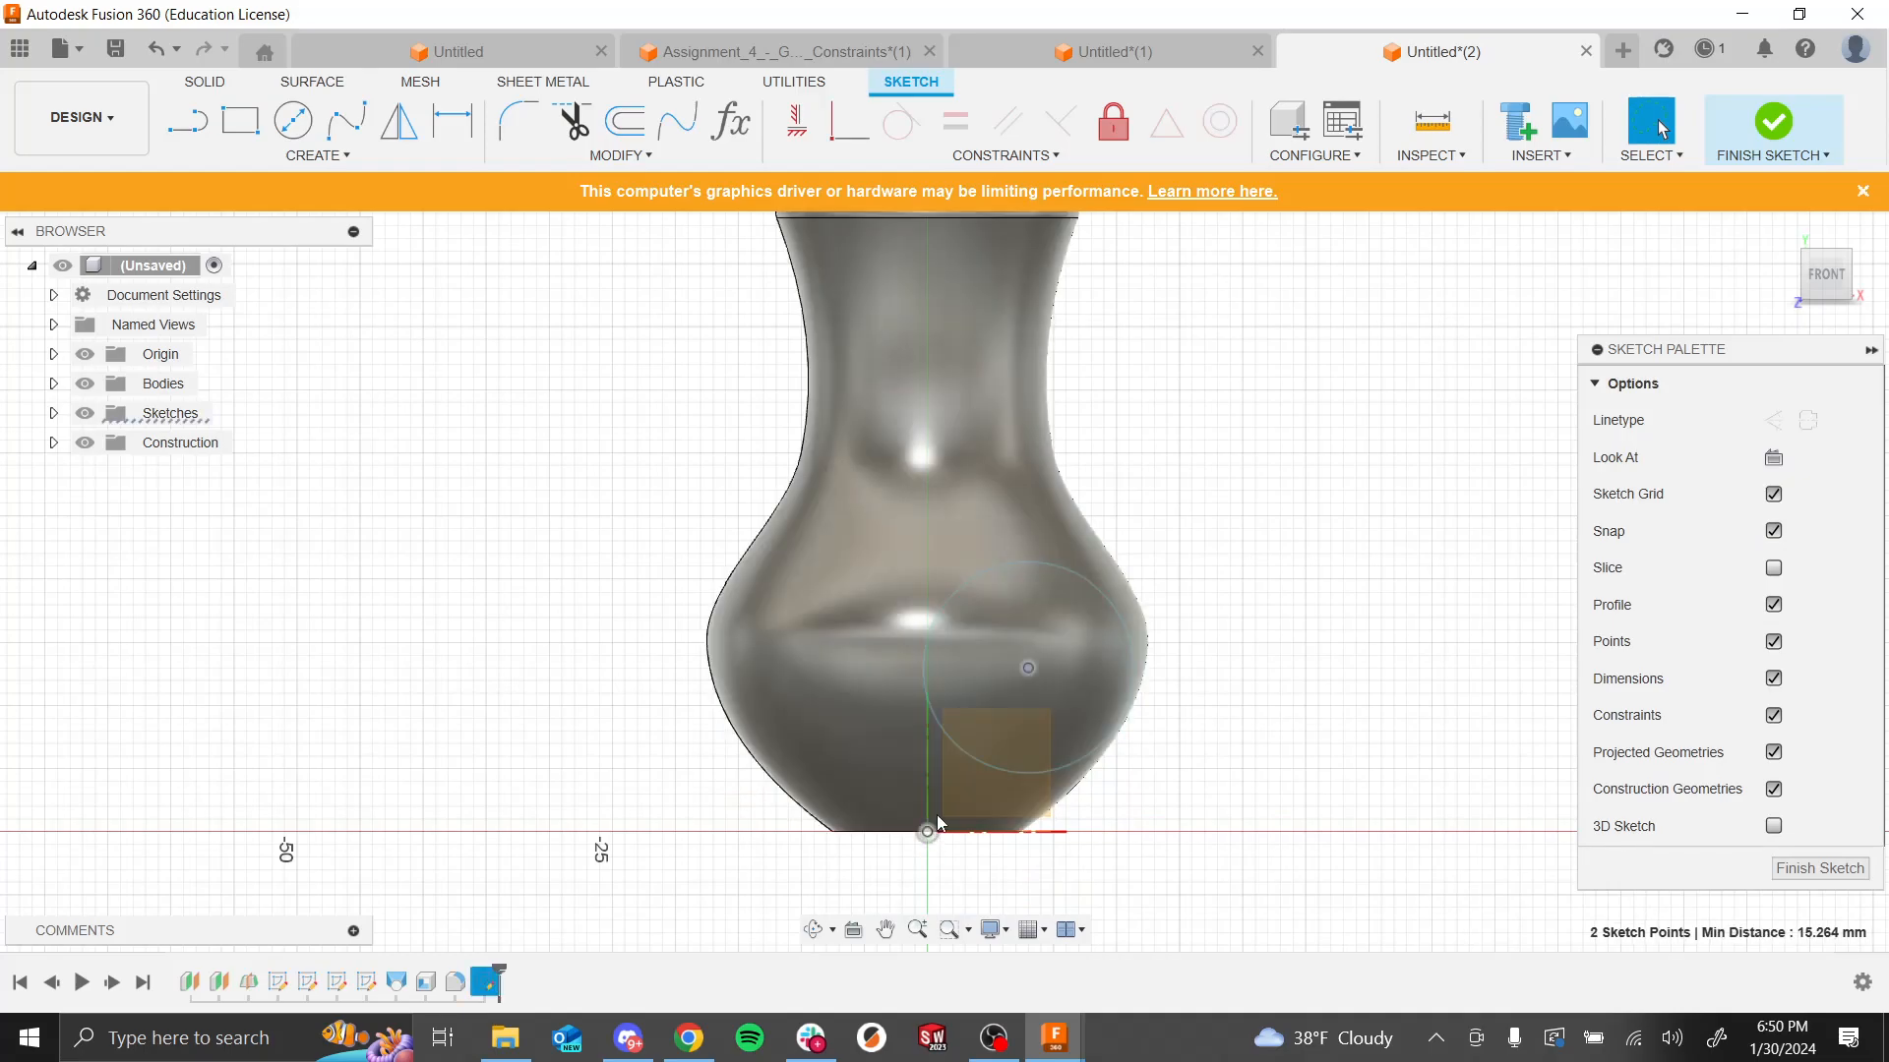
click(797, 121)
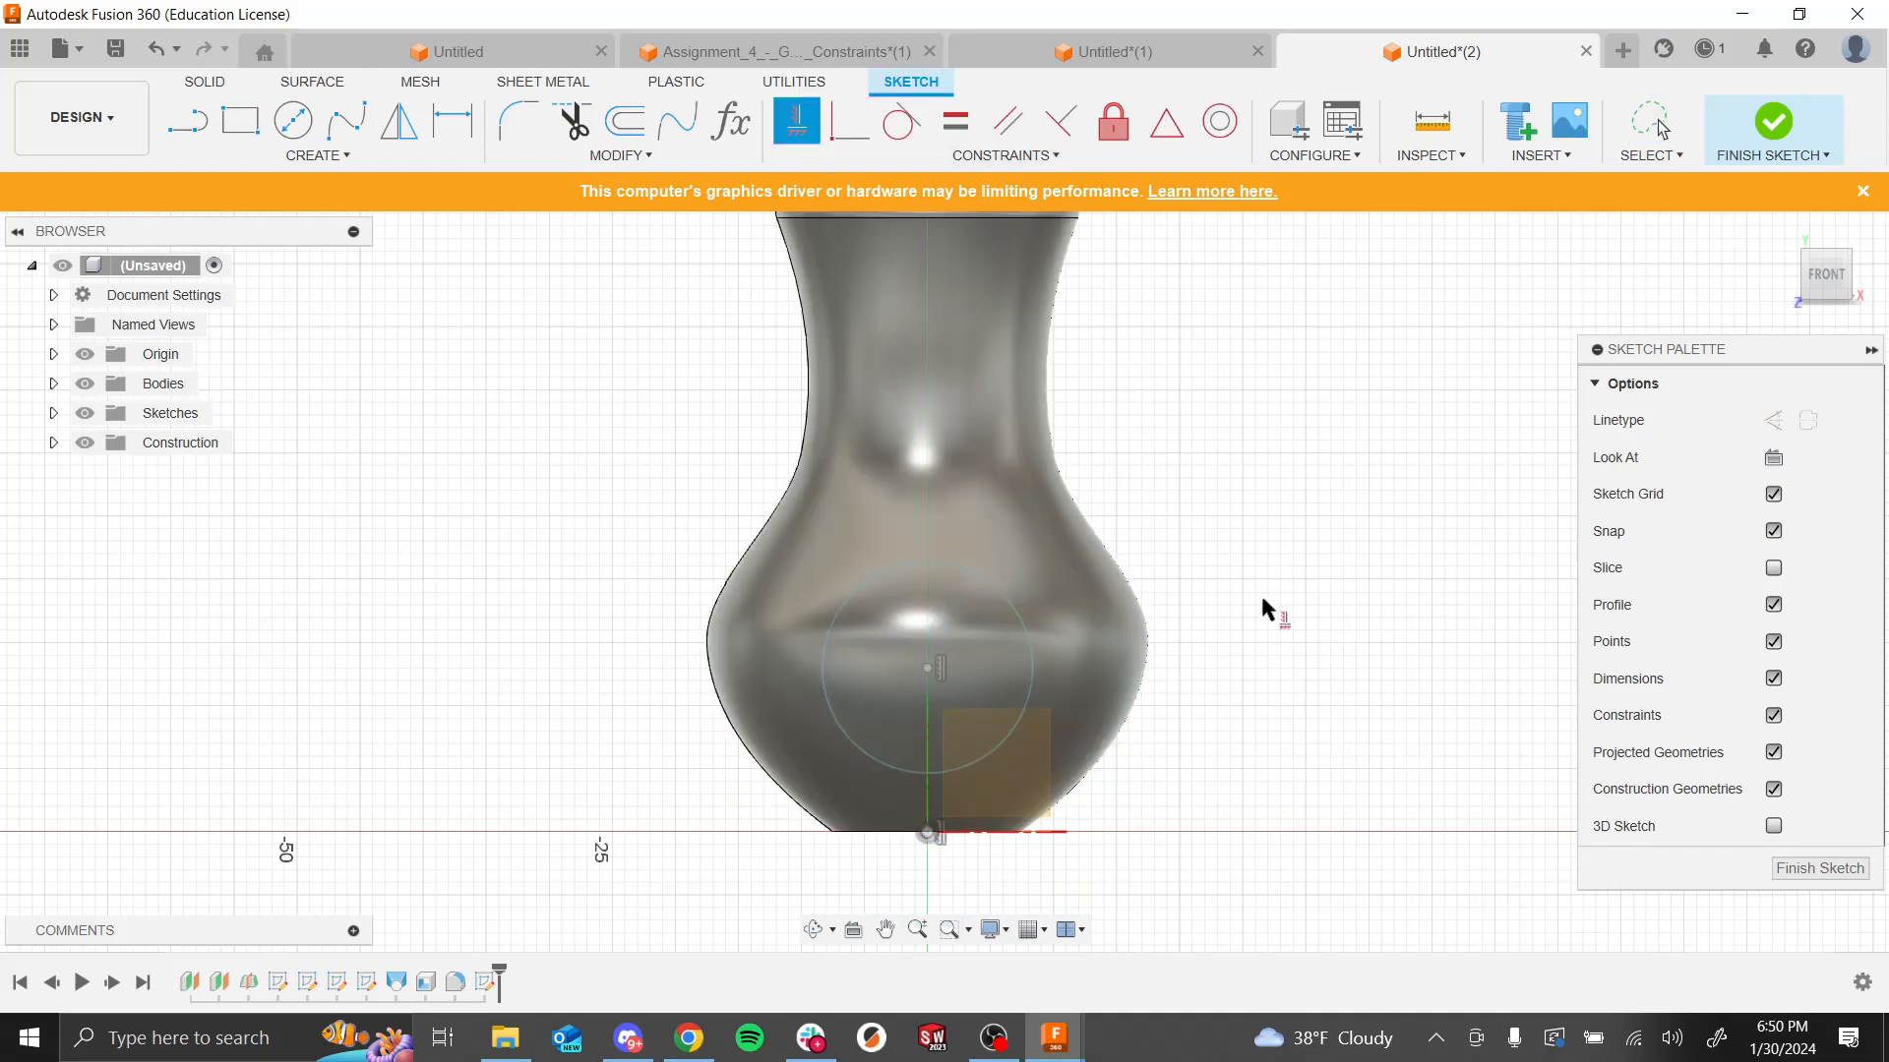
Step: Dimension the circle's diameter to 15 mm
click(448, 135)
click(1029, 694)
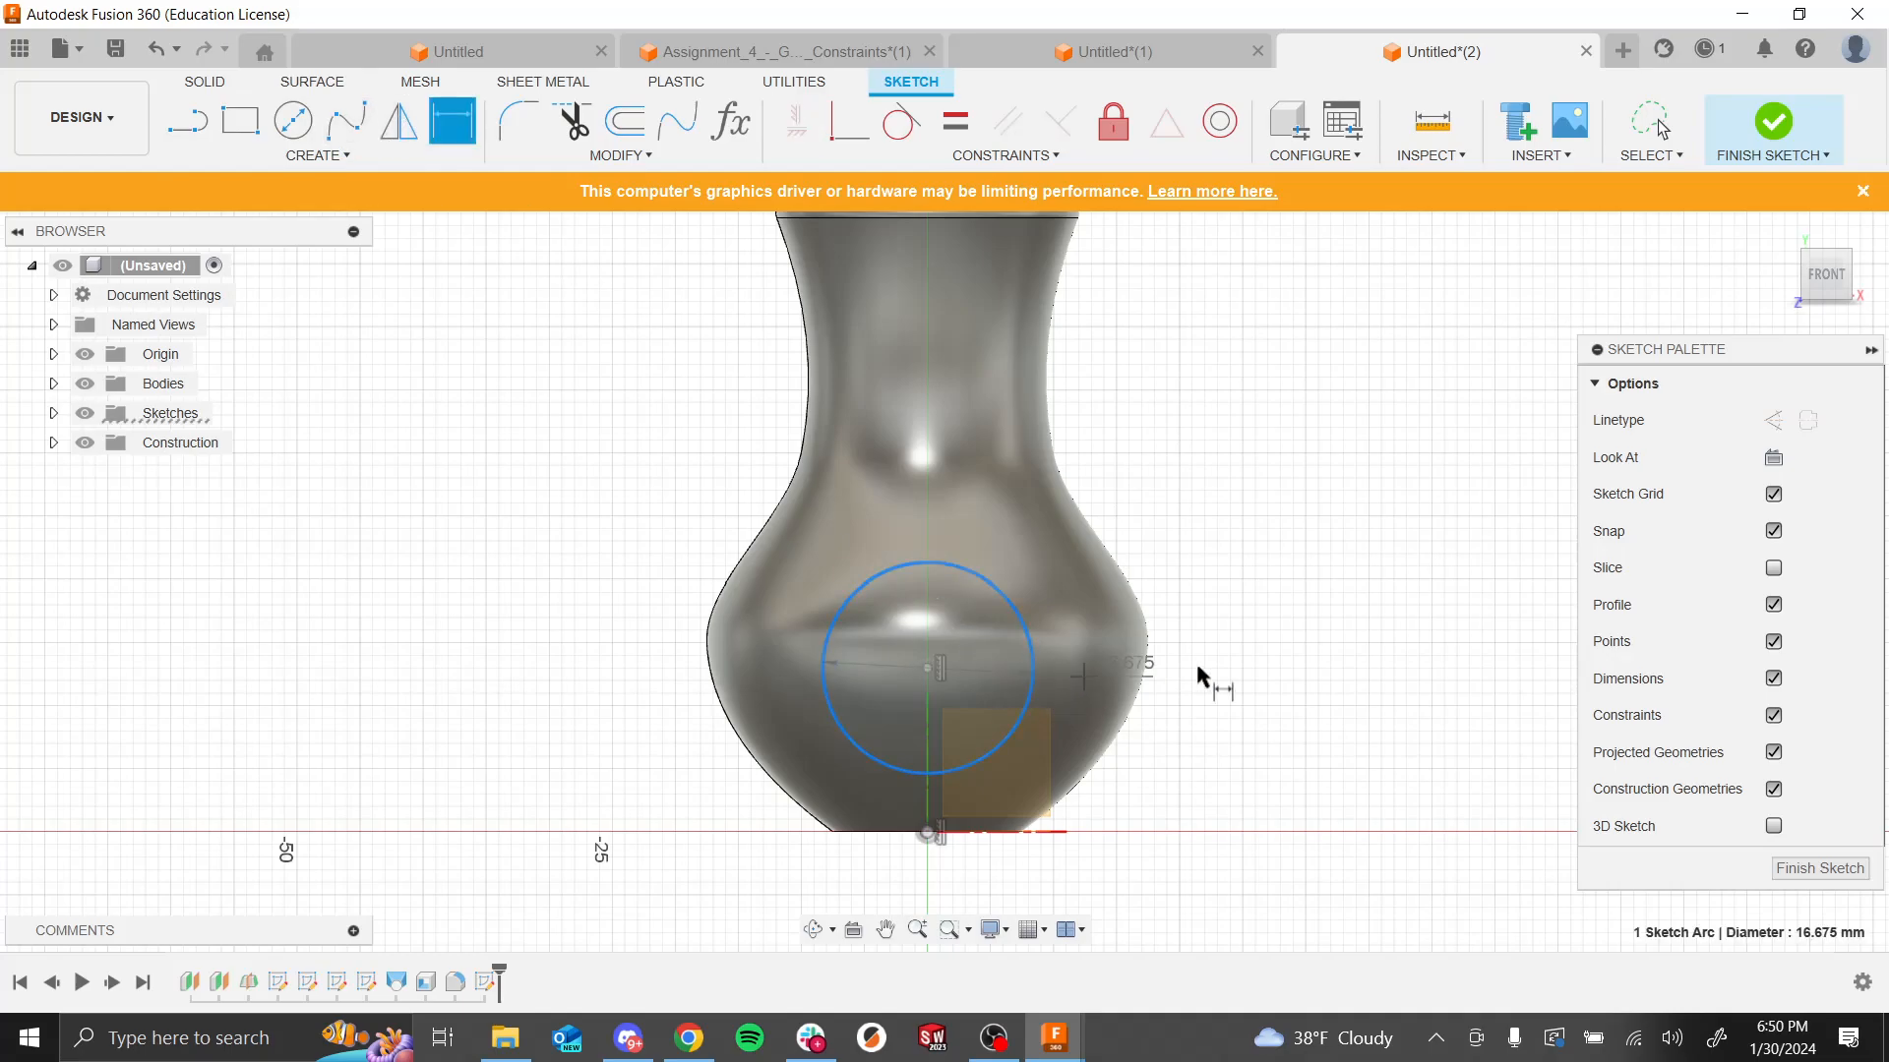
click(1287, 687)
text(15)
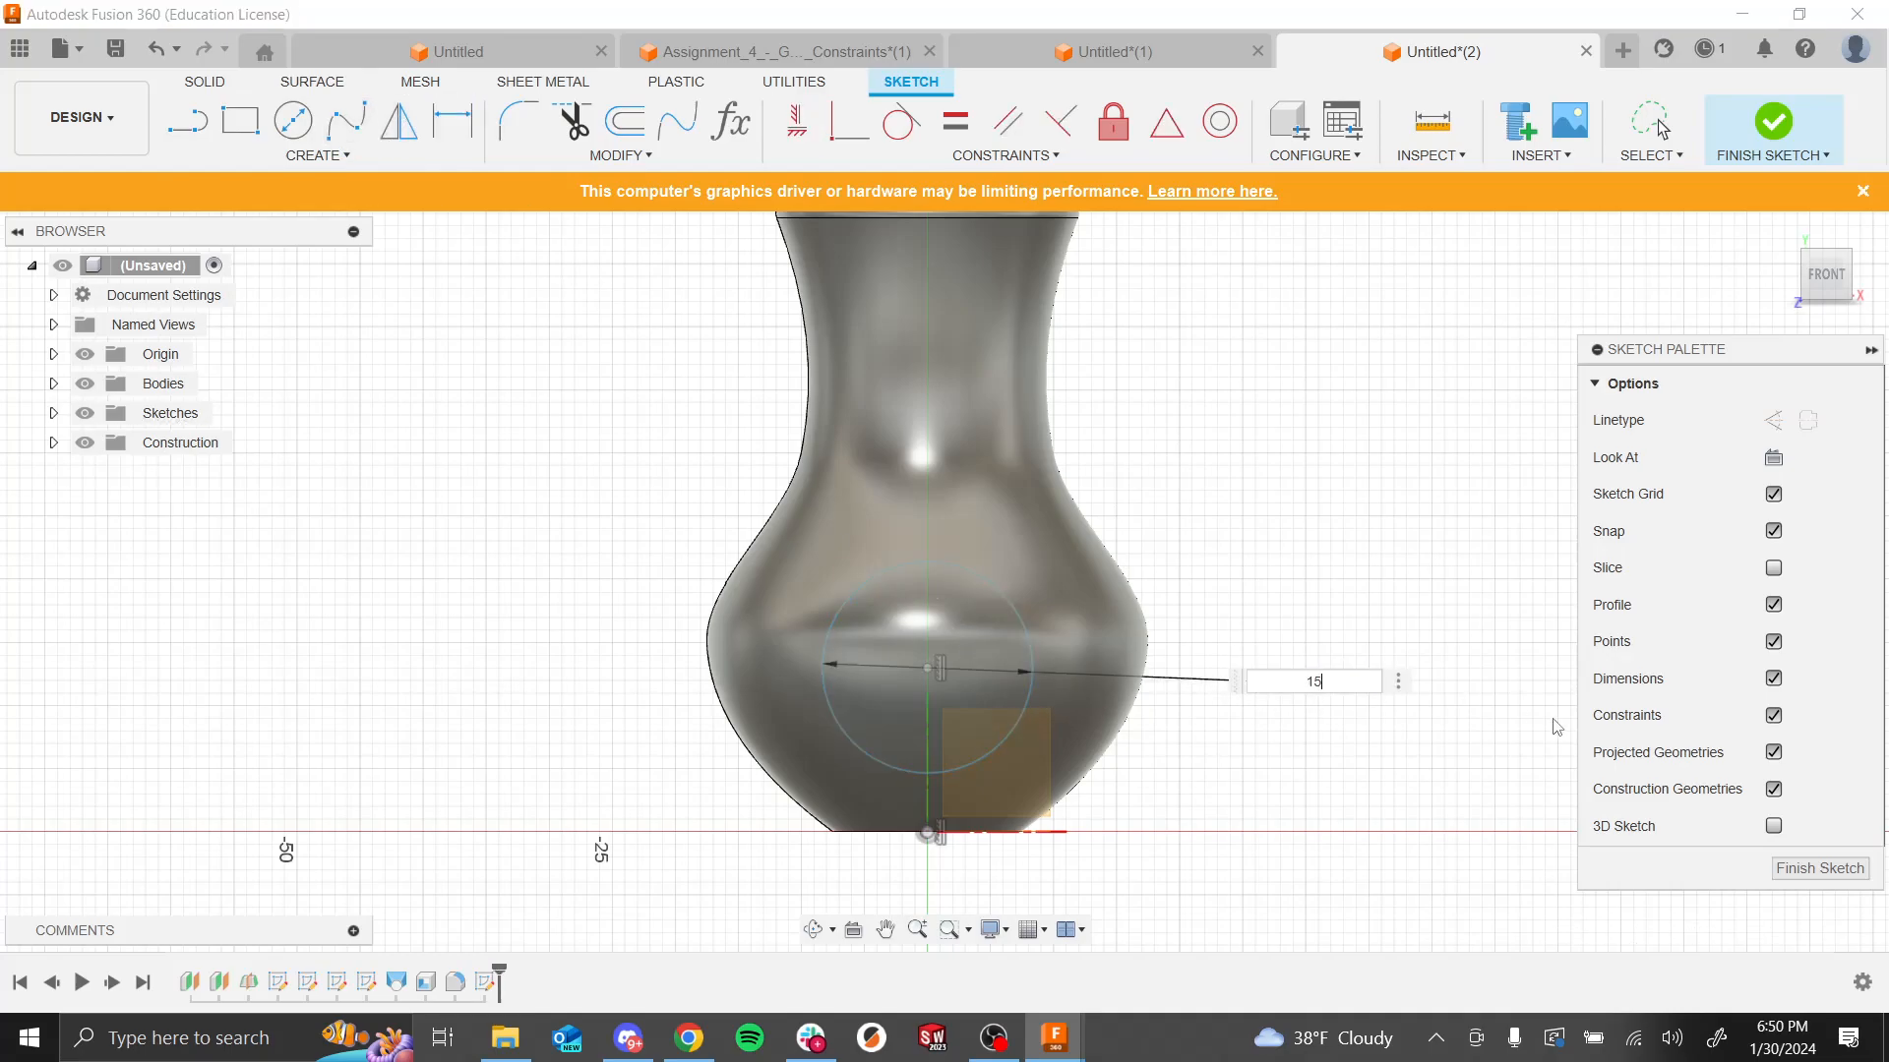
key(Return)
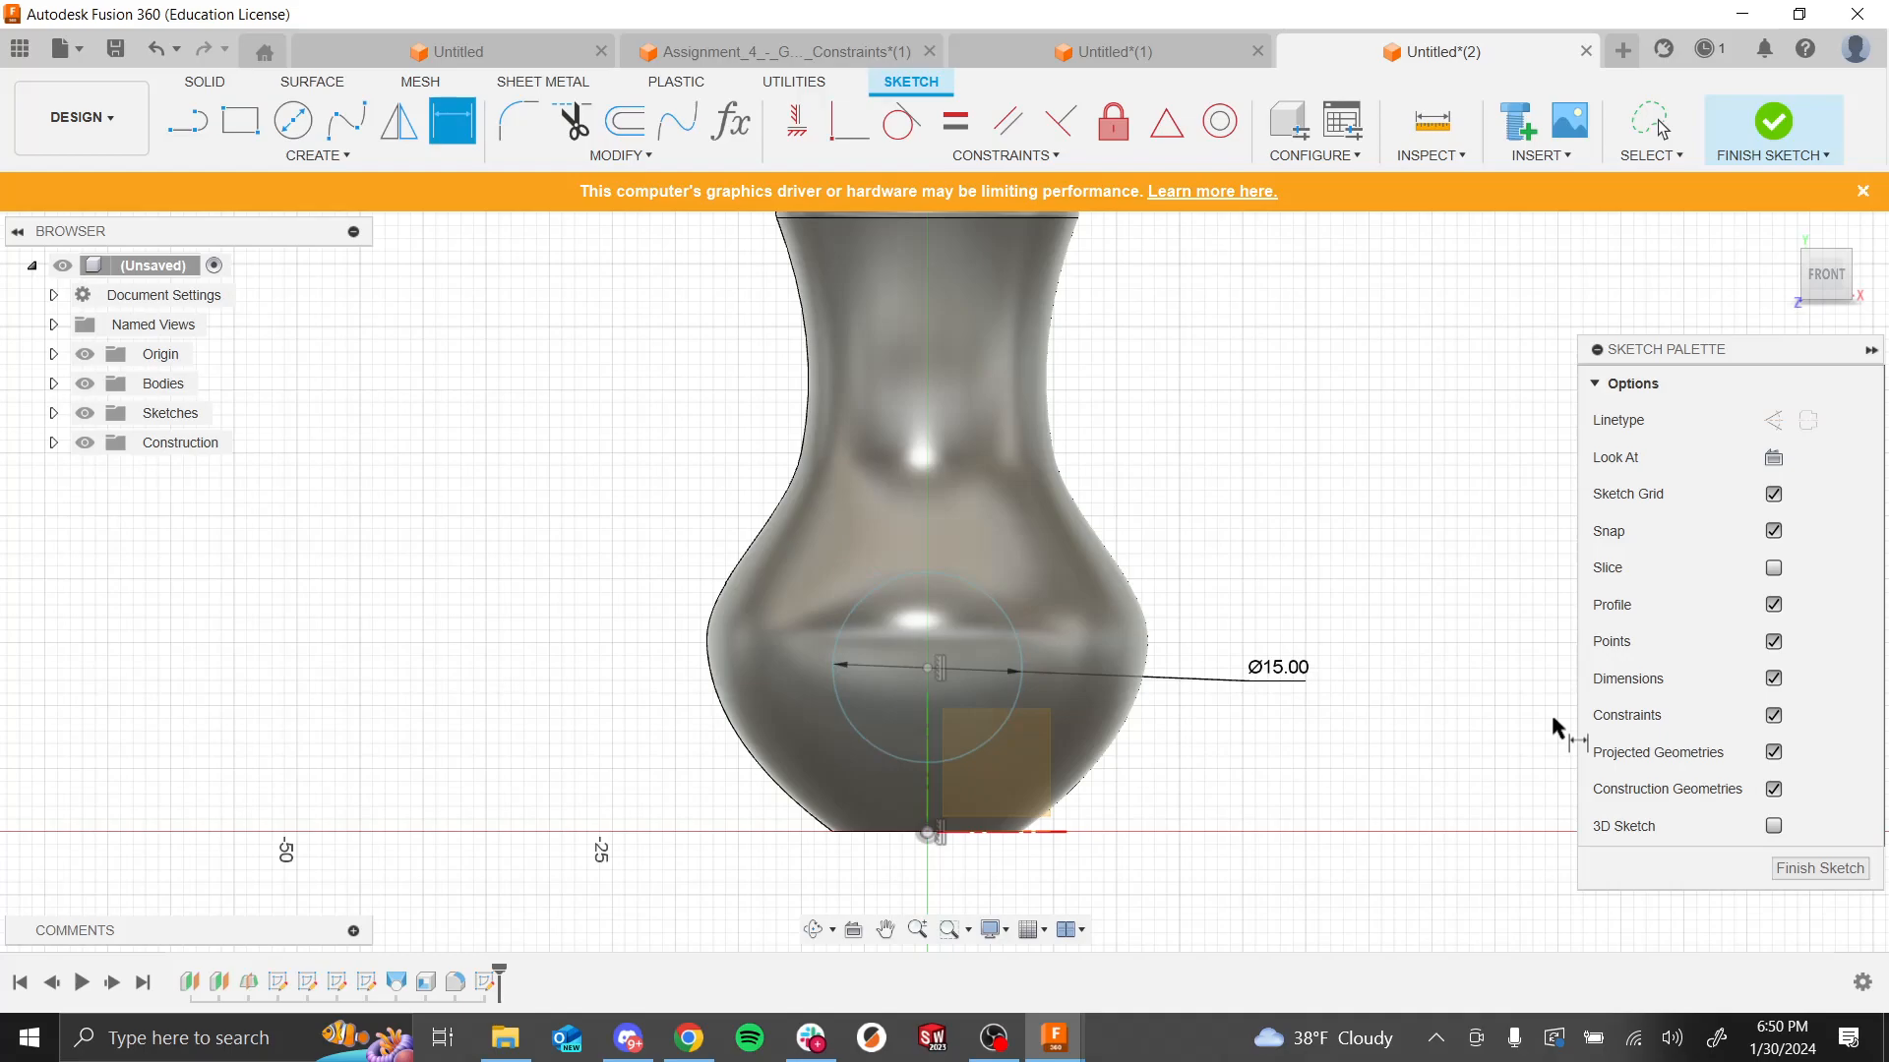
Step: Dimension the height of the circle's centre above the origin as 12 mm and finish the sketch
click(928, 668)
click(927, 834)
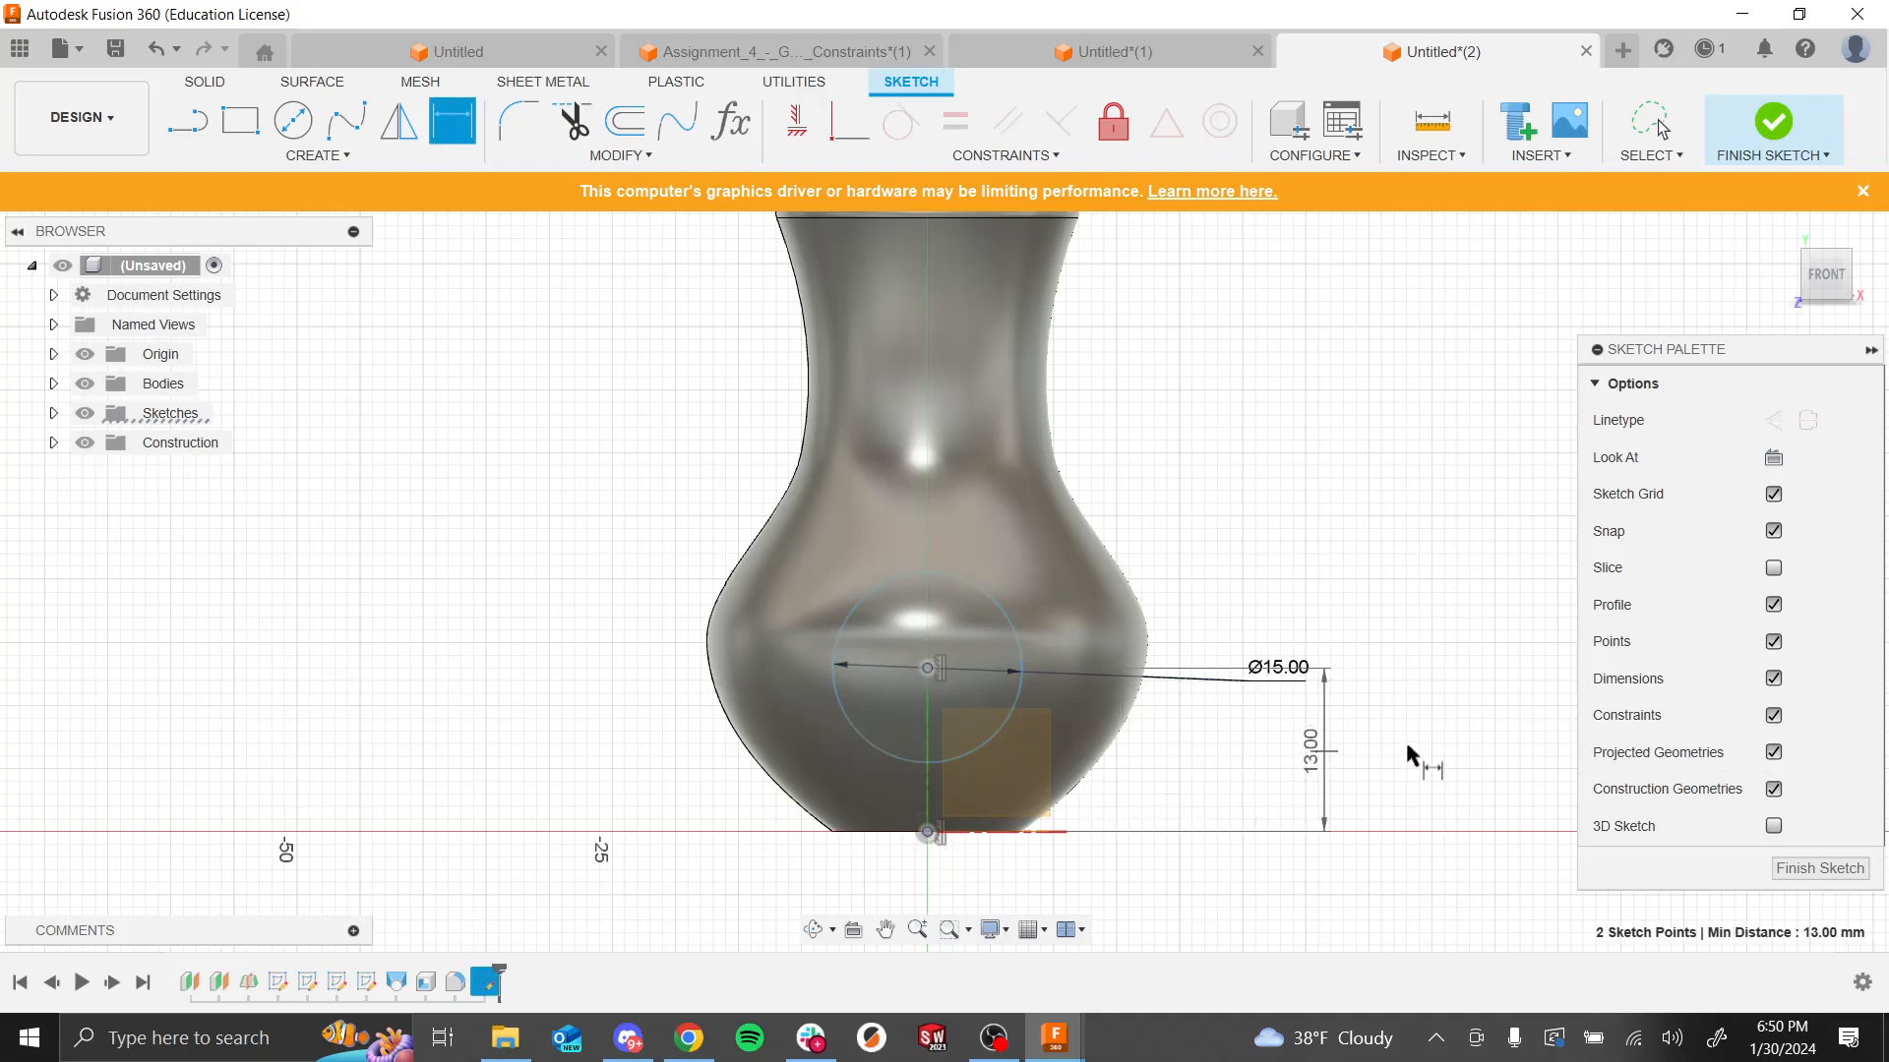
click(1411, 759)
key(Return)
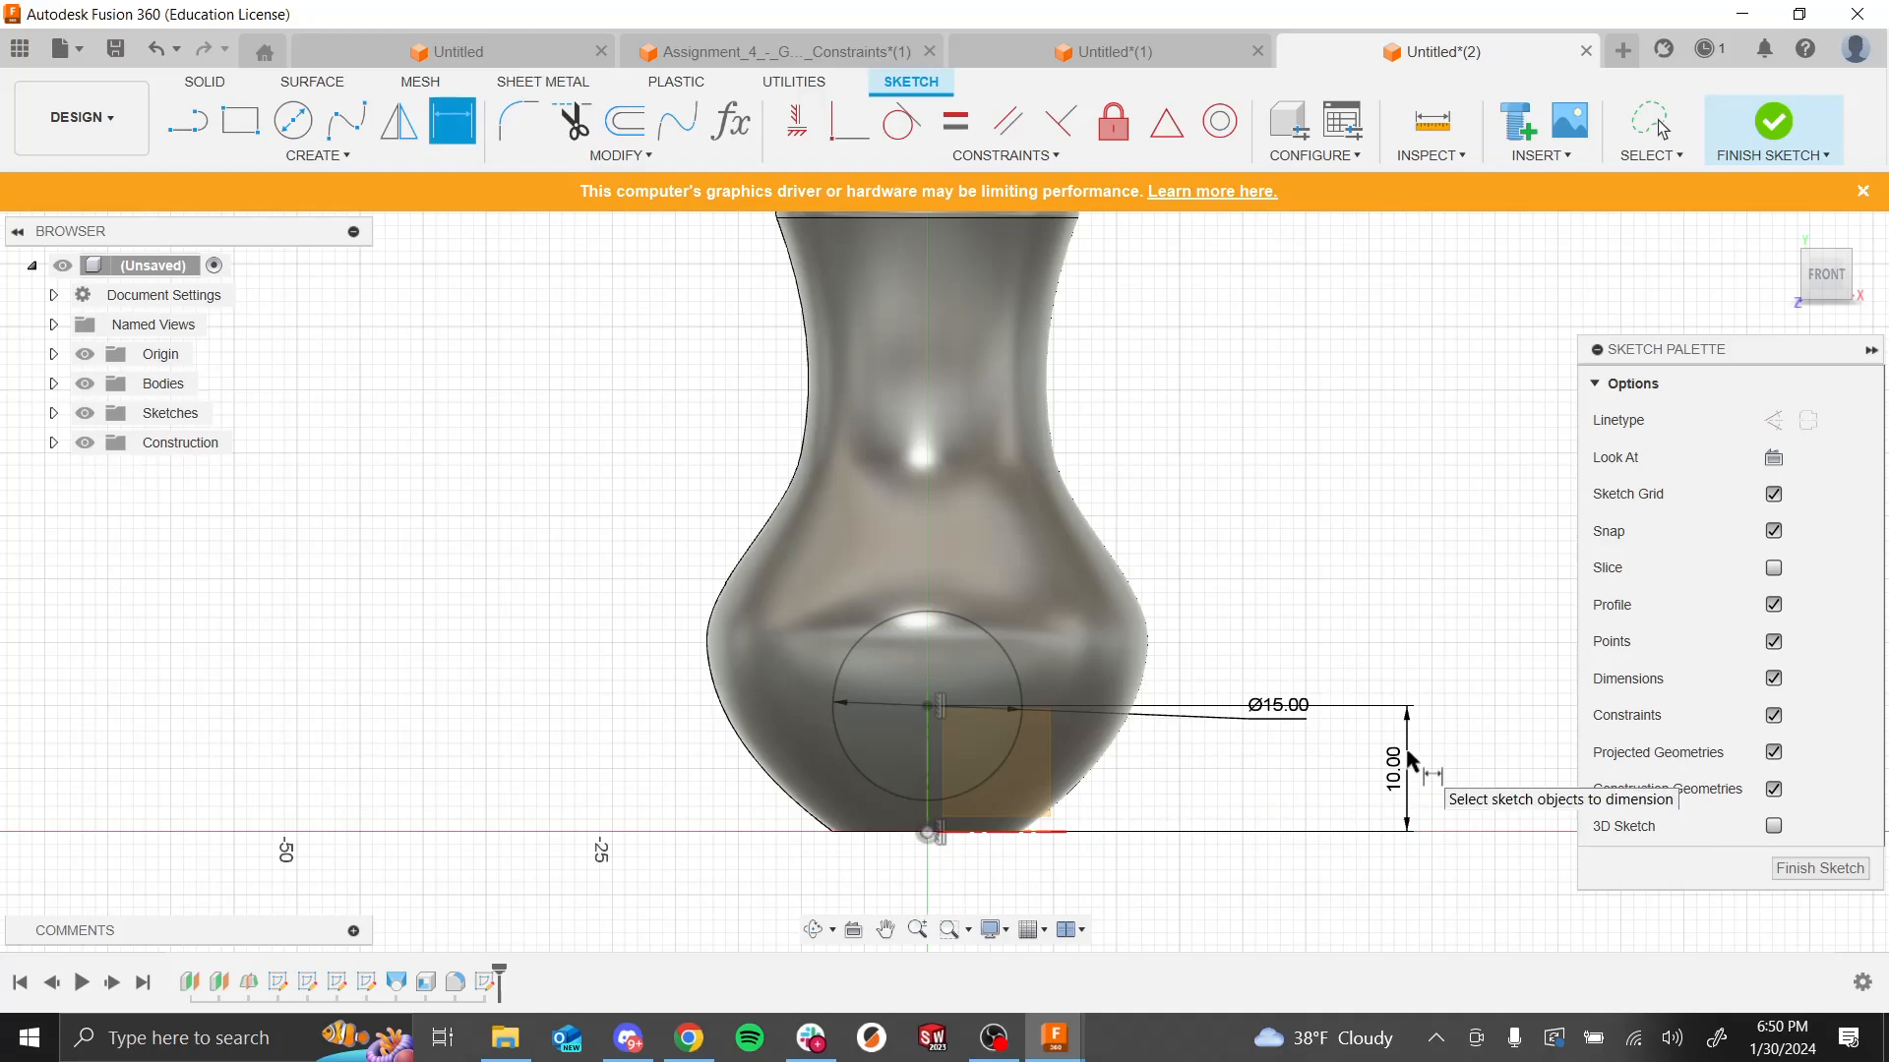
double_click(1410, 758)
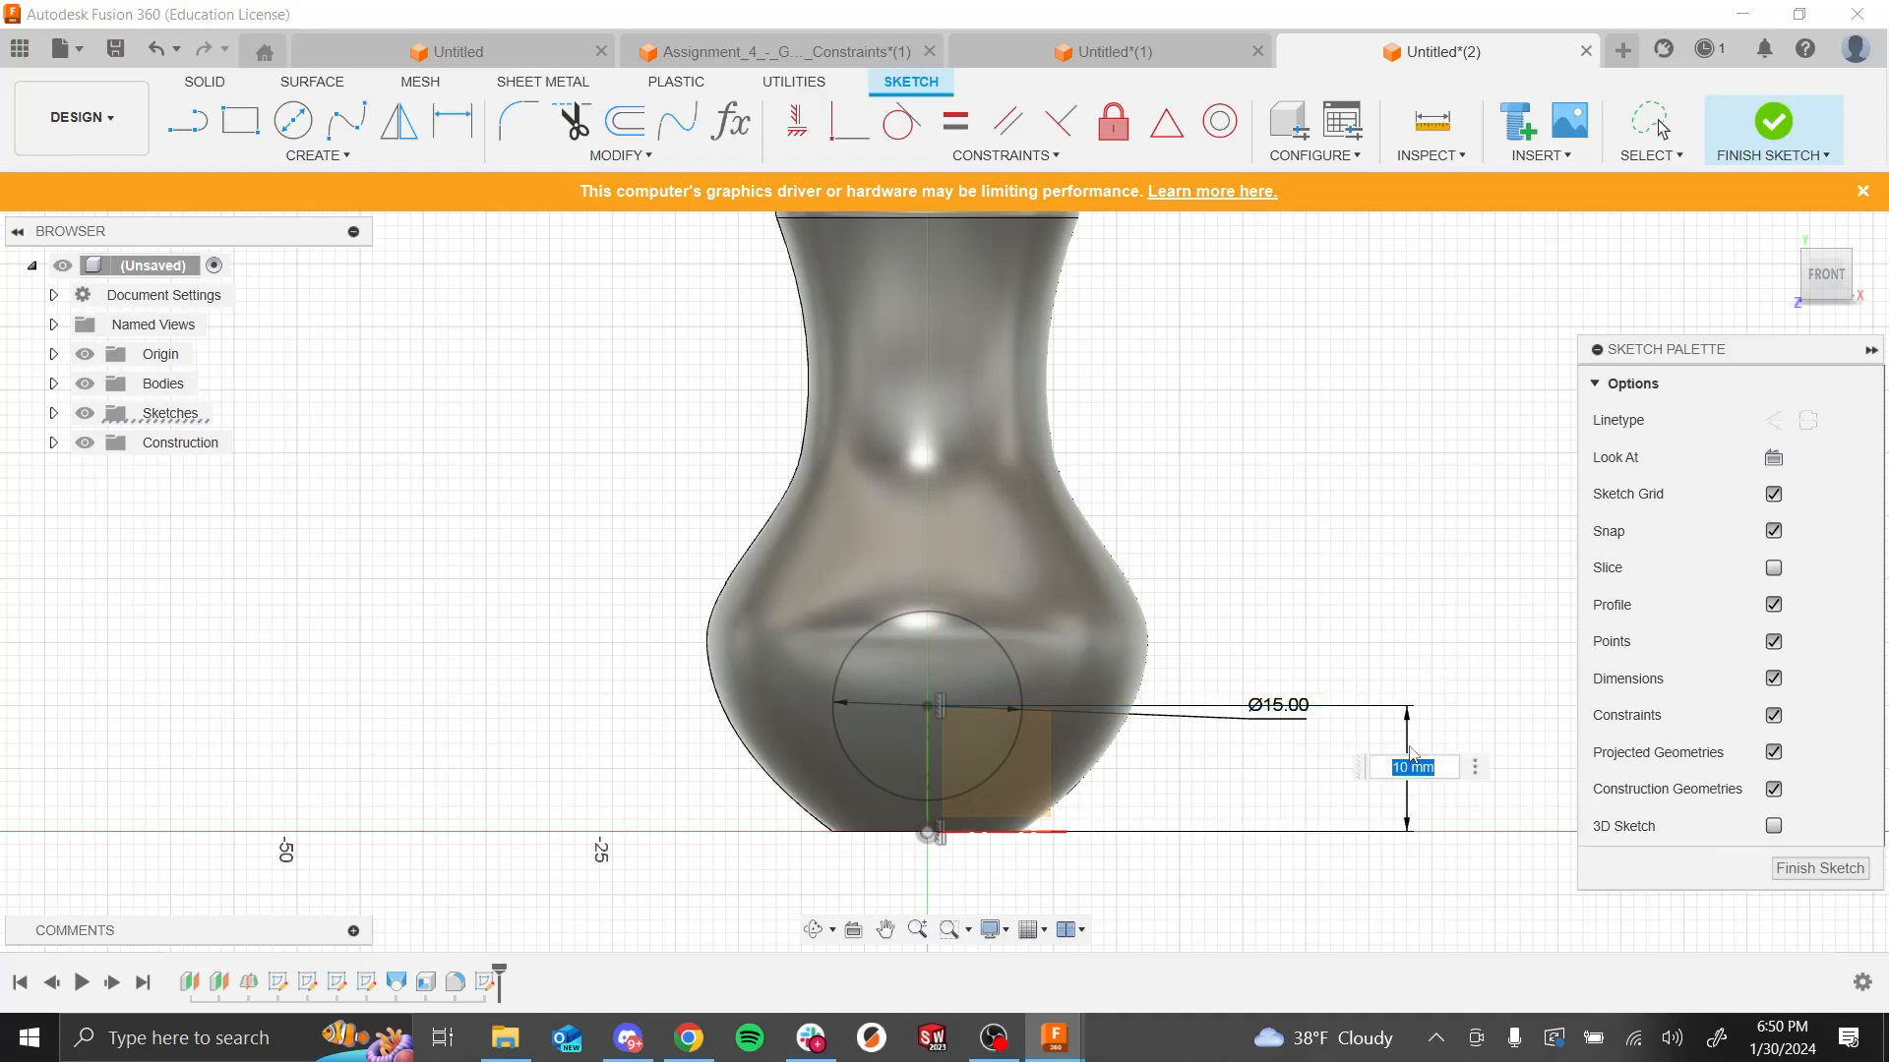
text(12)
key(Return)
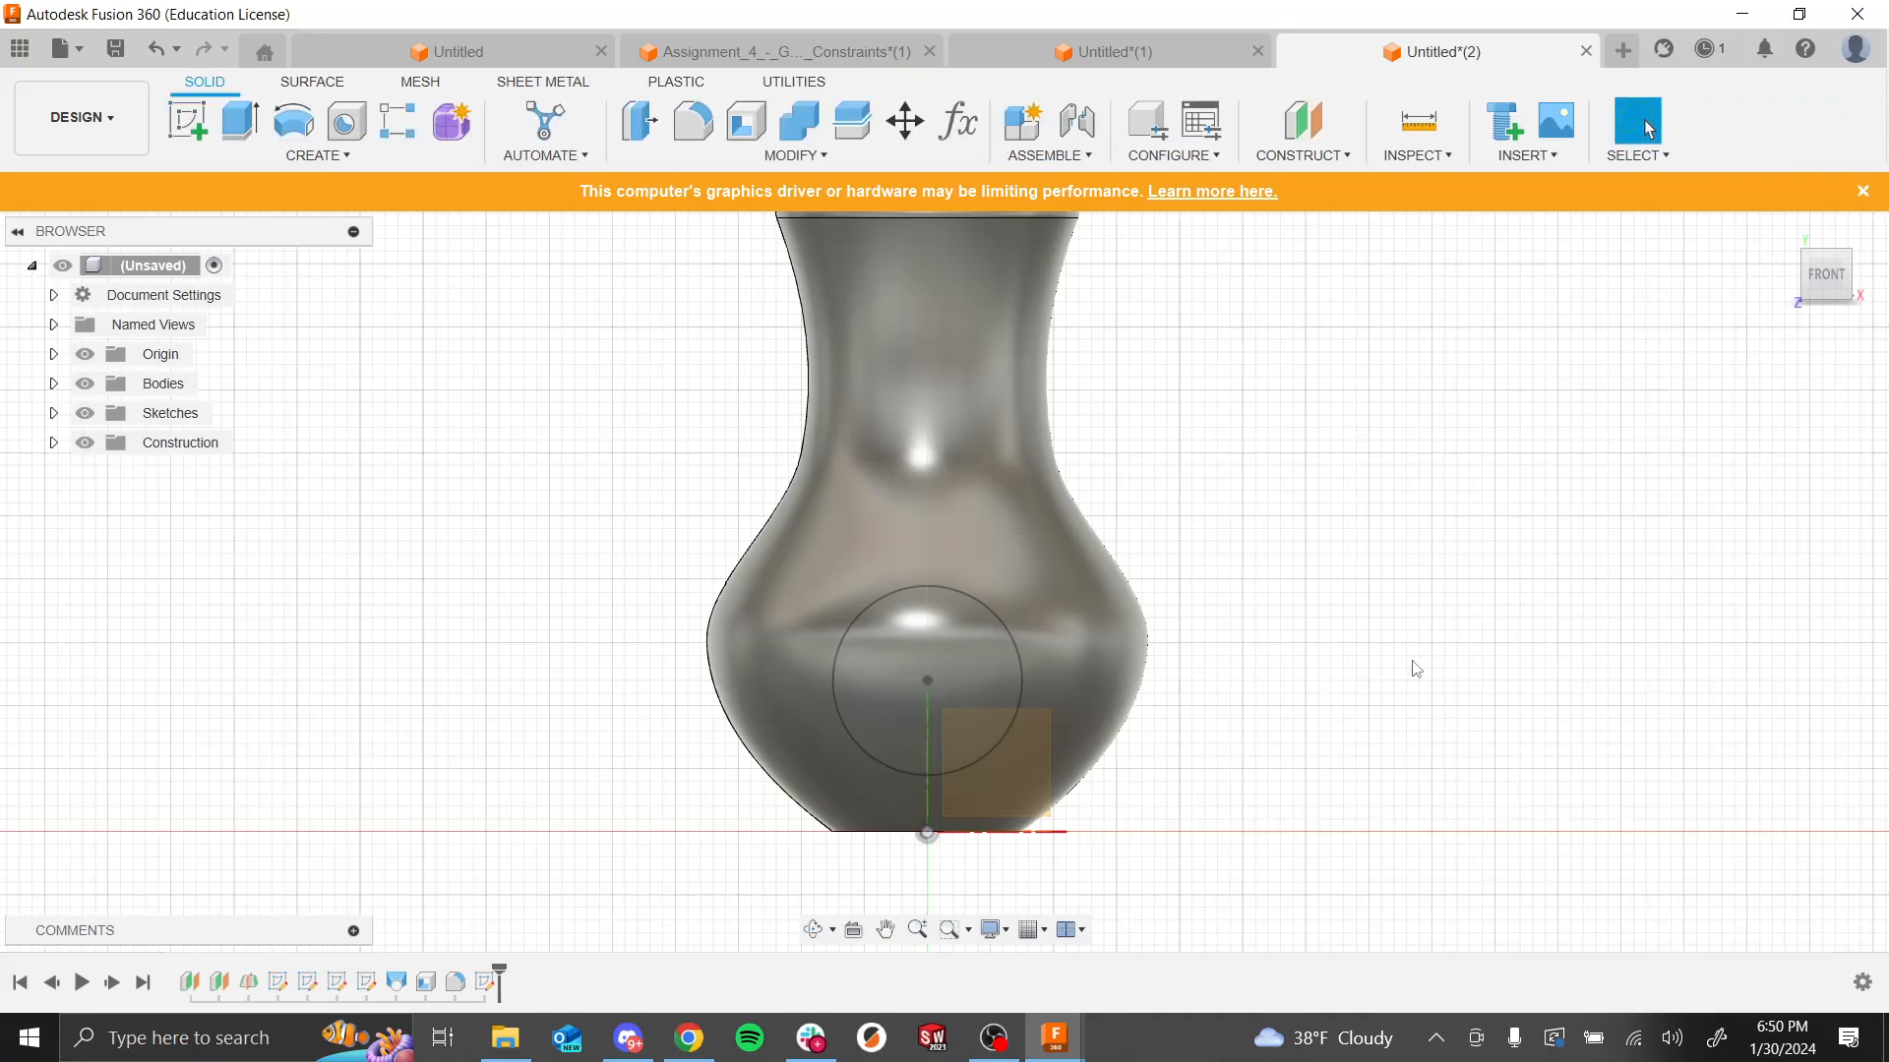
Step: Extrude the circle 60 mm outward from the head with the Join operation to form the handle
shift+middle_drag(1410, 651, 1302, 771)
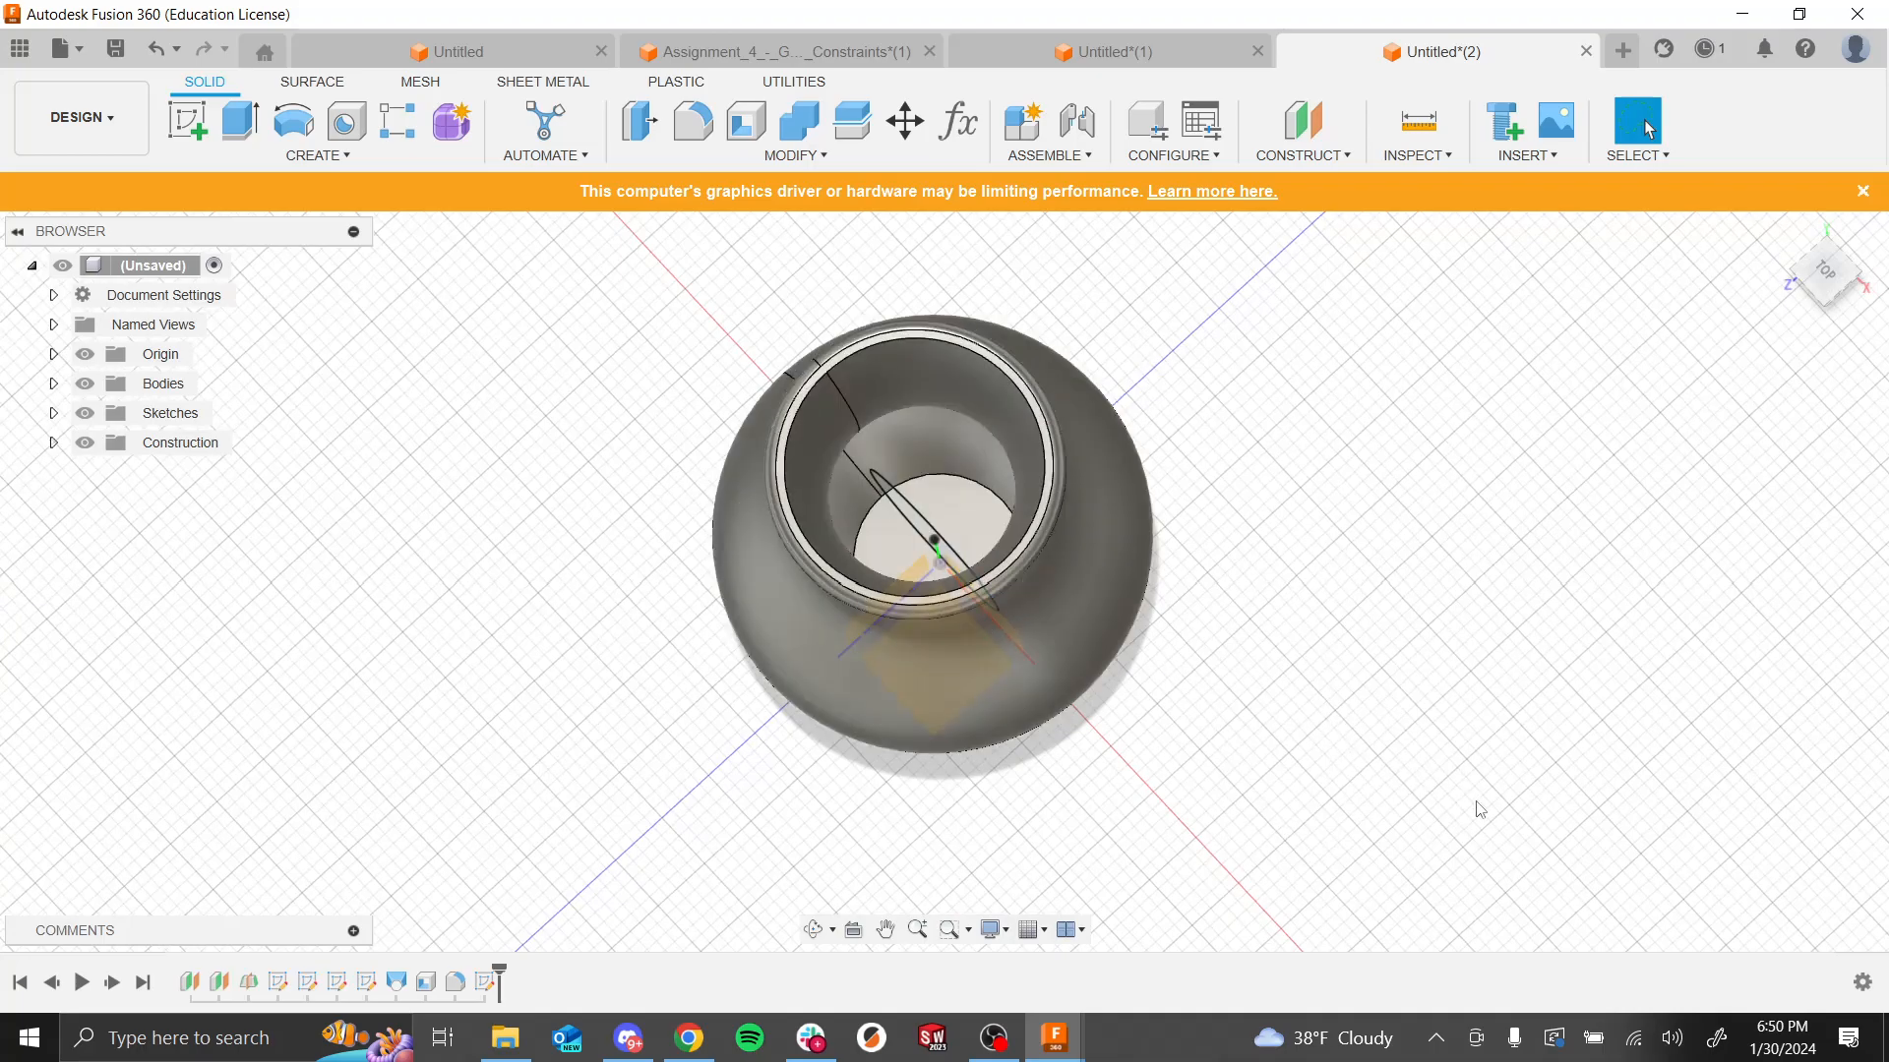
shift+middle_drag(1481, 808, 1561, 665)
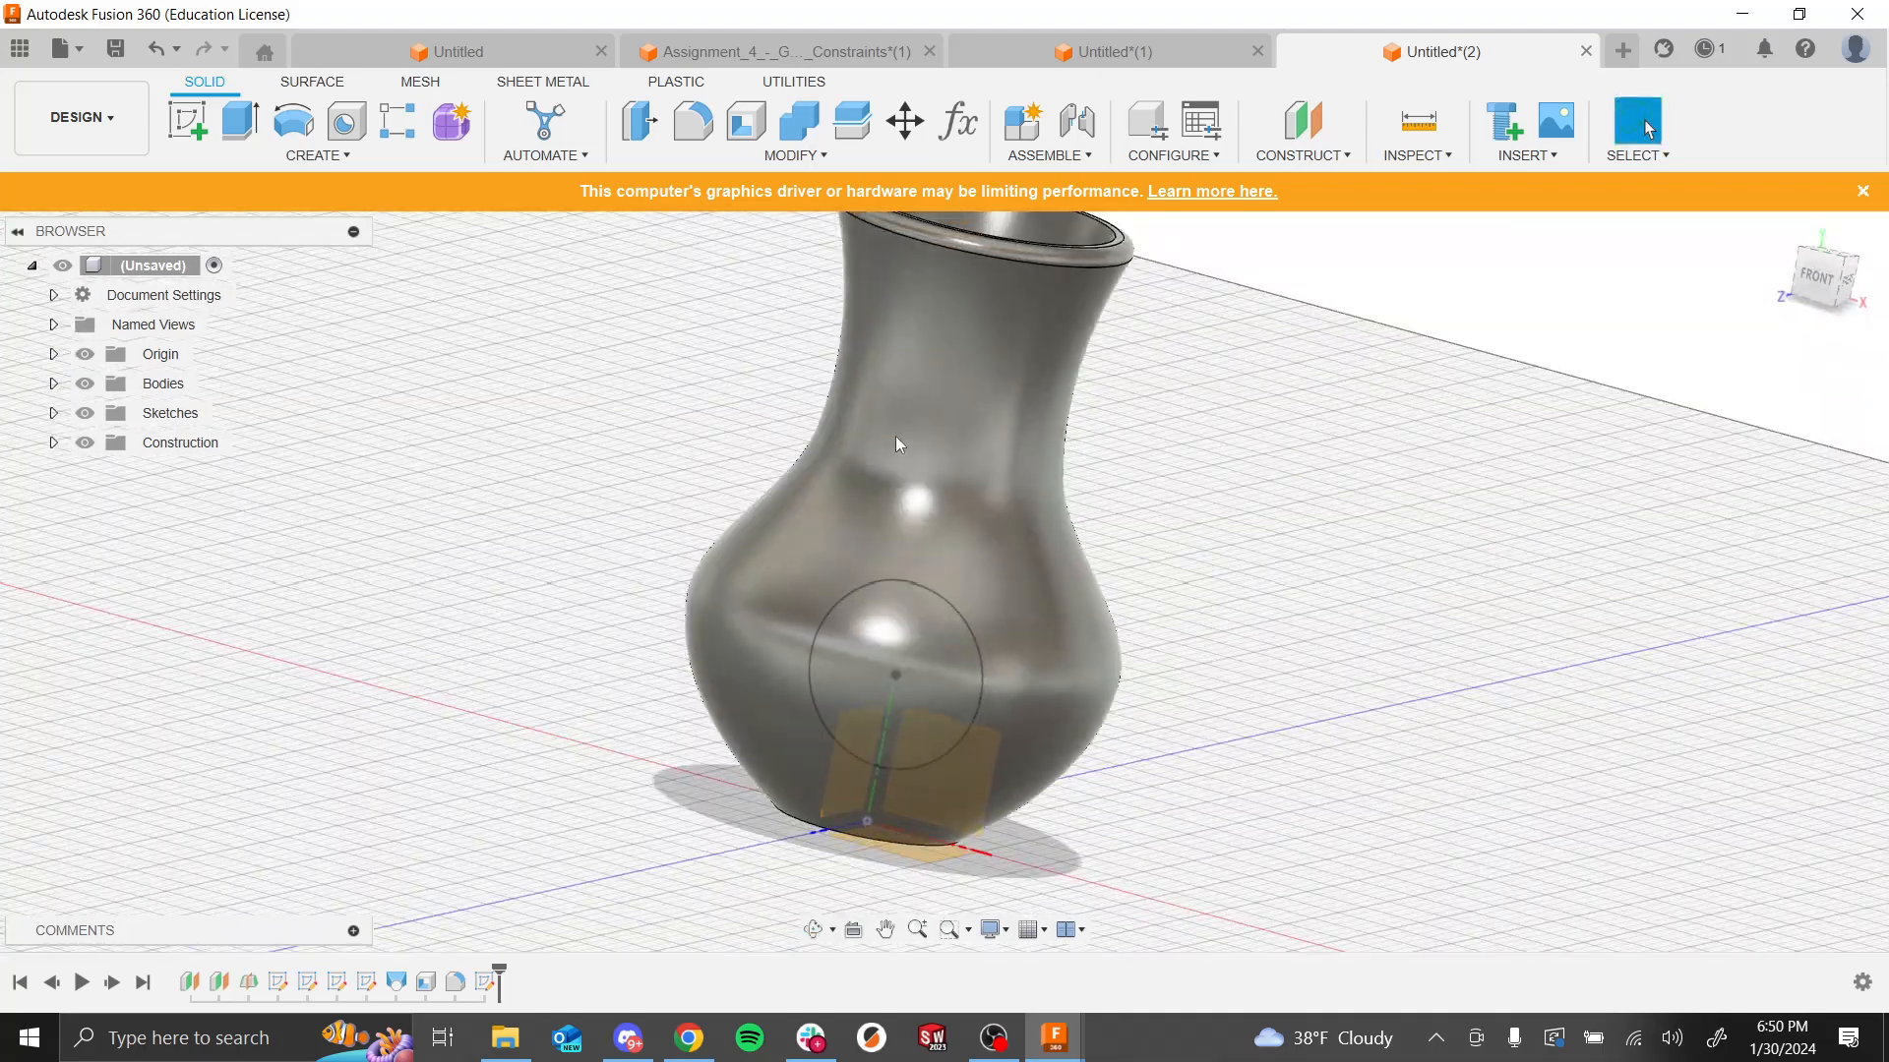
click(240, 120)
click(890, 669)
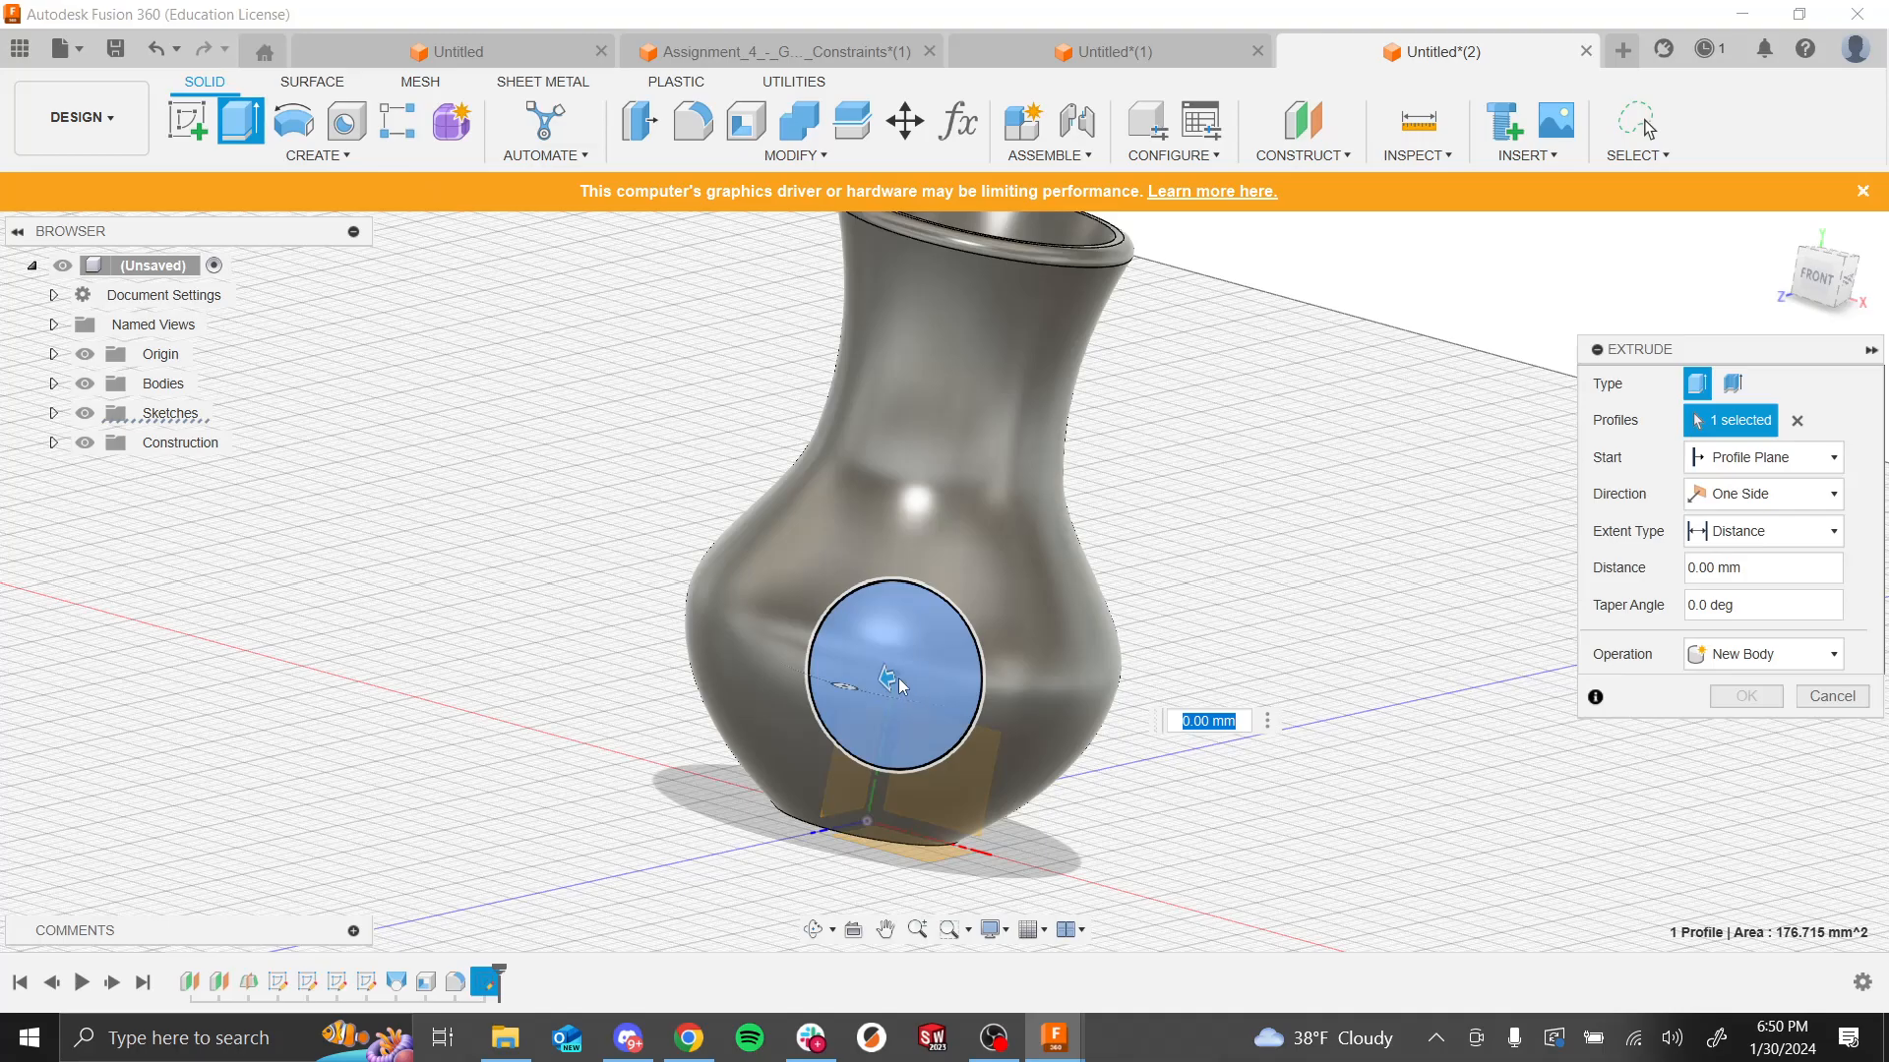
drag(885, 675, 538, 753)
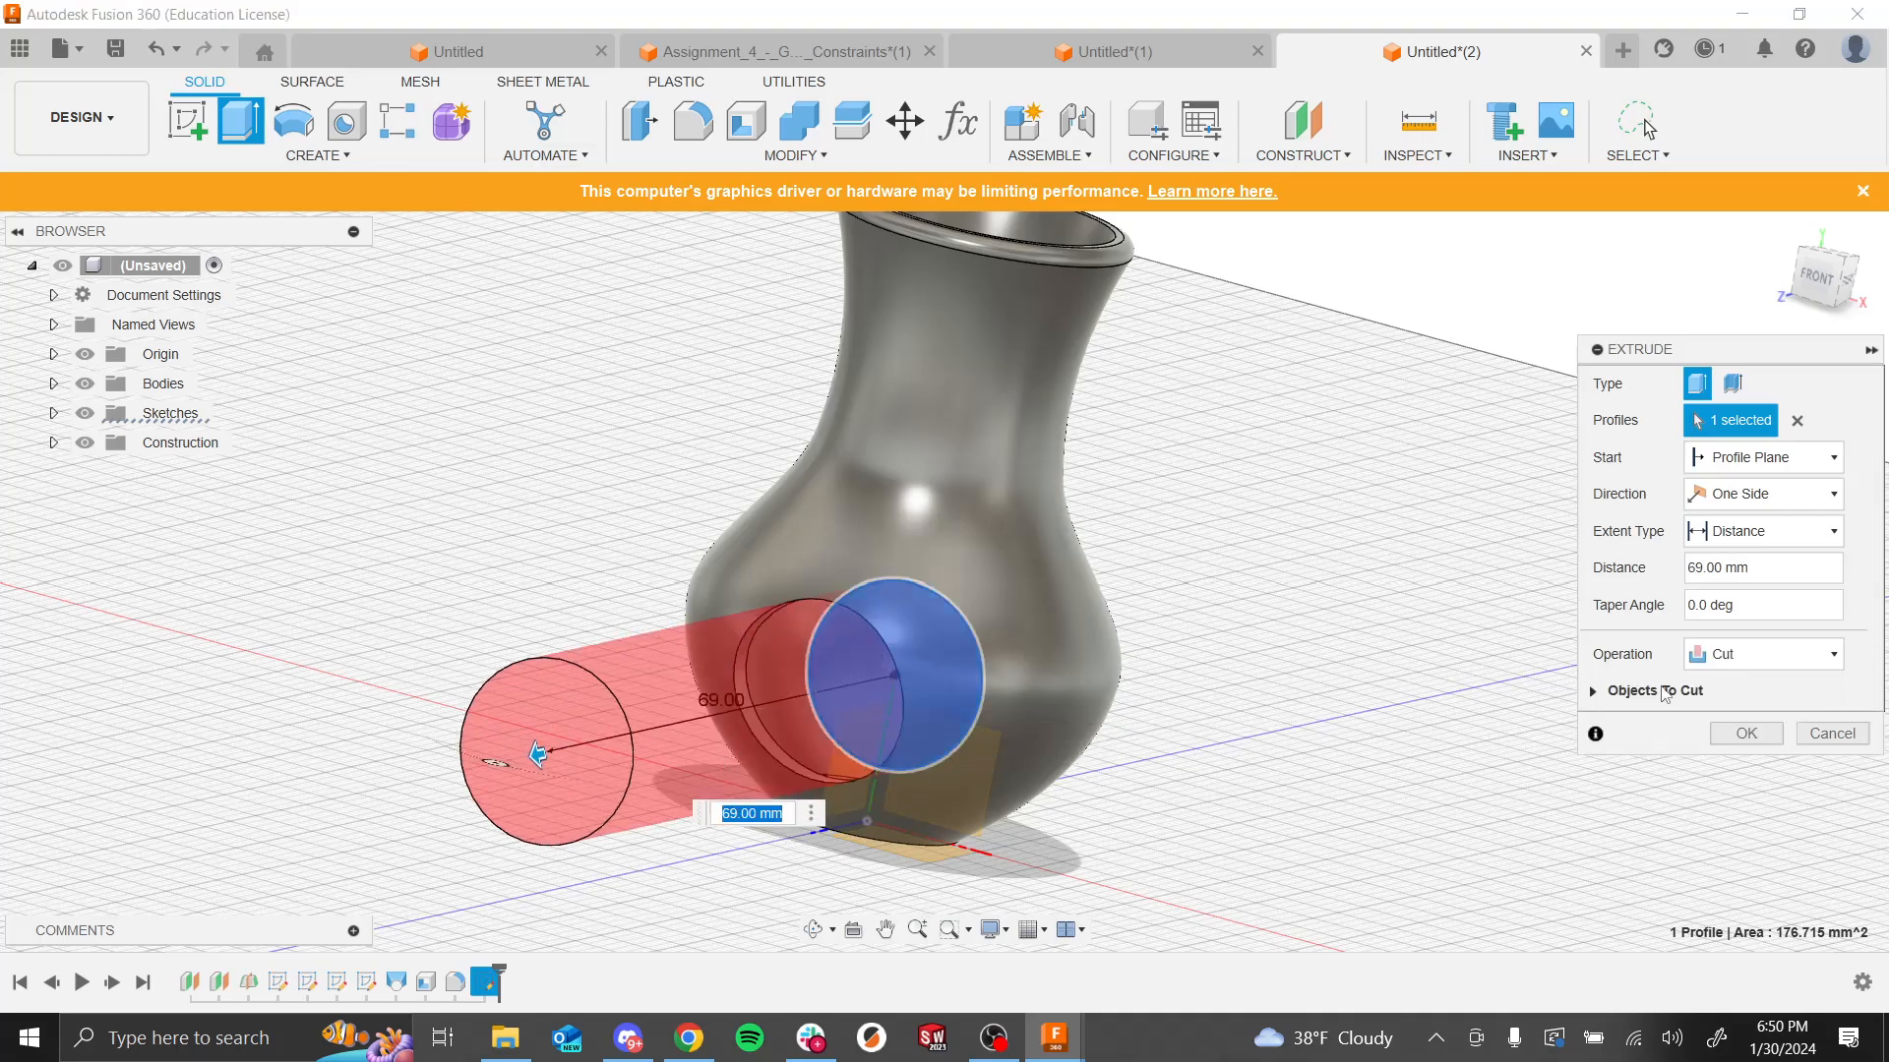
click(1763, 655)
click(1731, 679)
shift+middle_drag(1300, 594, 1243, 630)
drag(1770, 573, 1423, 587)
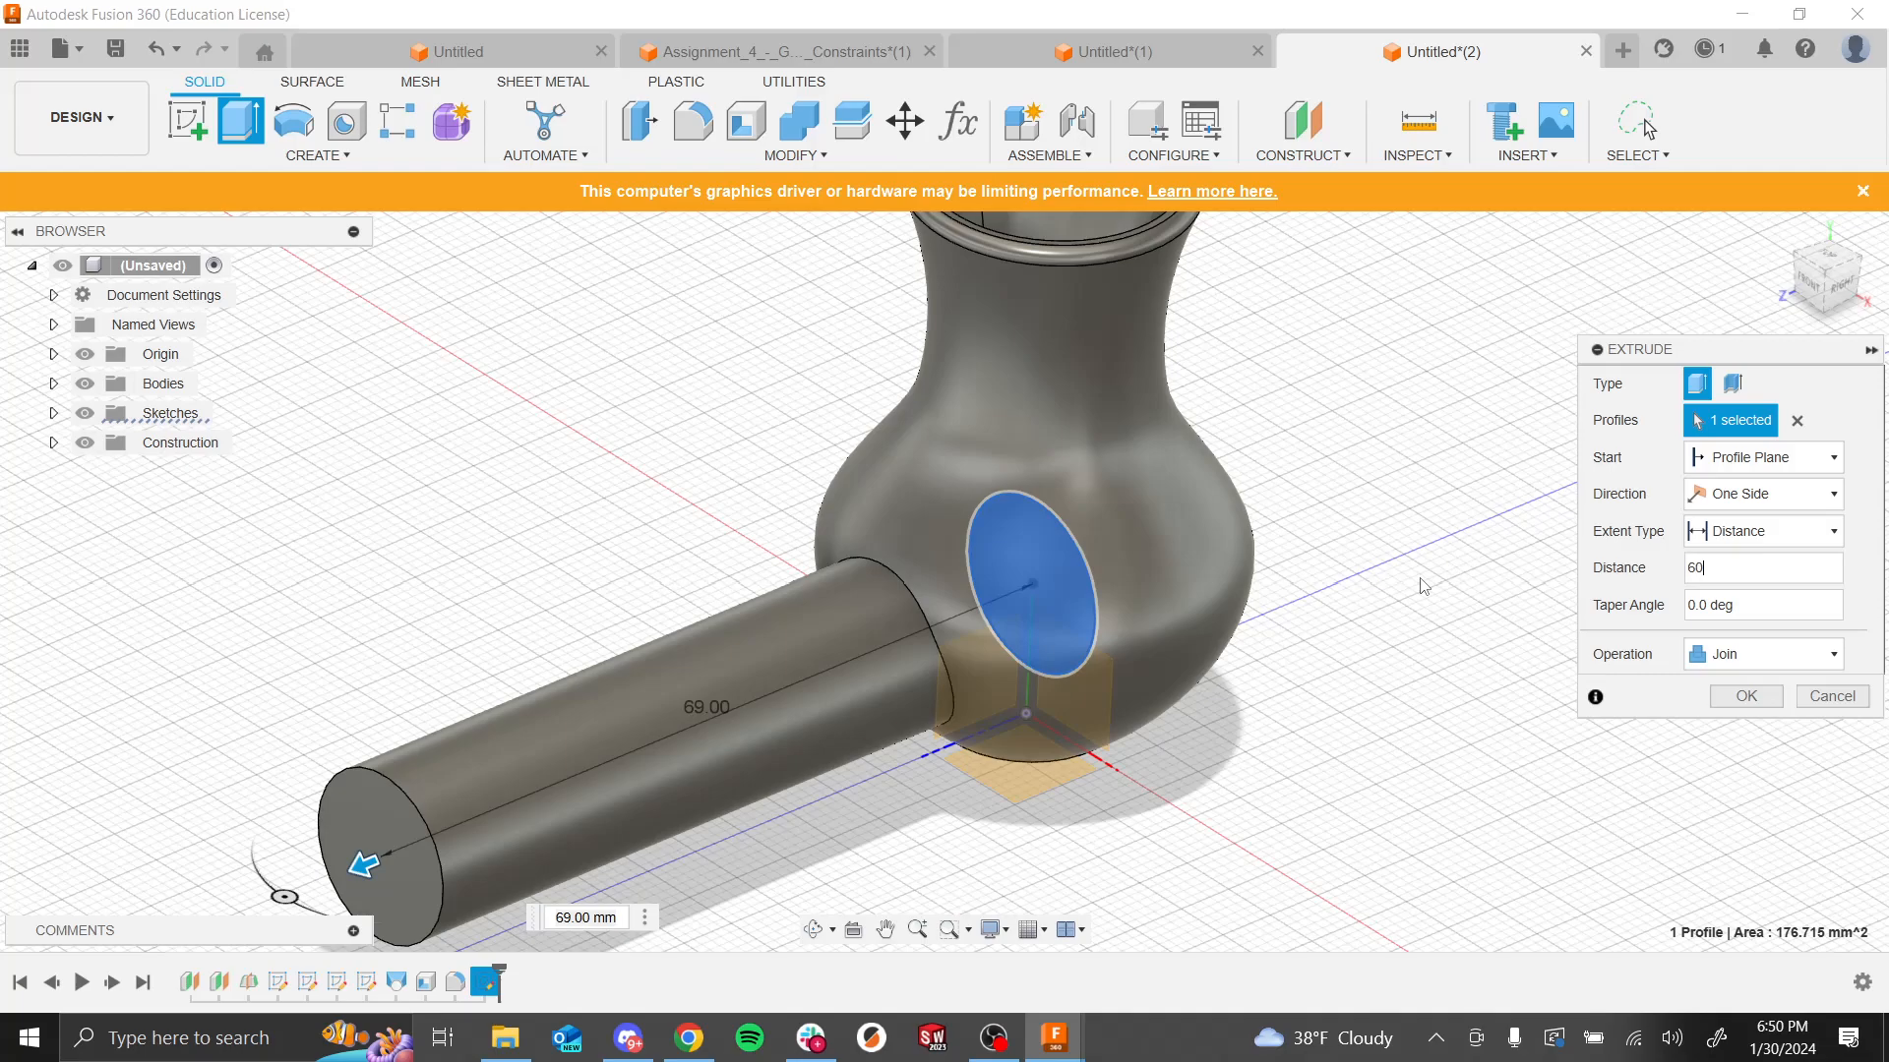
text(60)
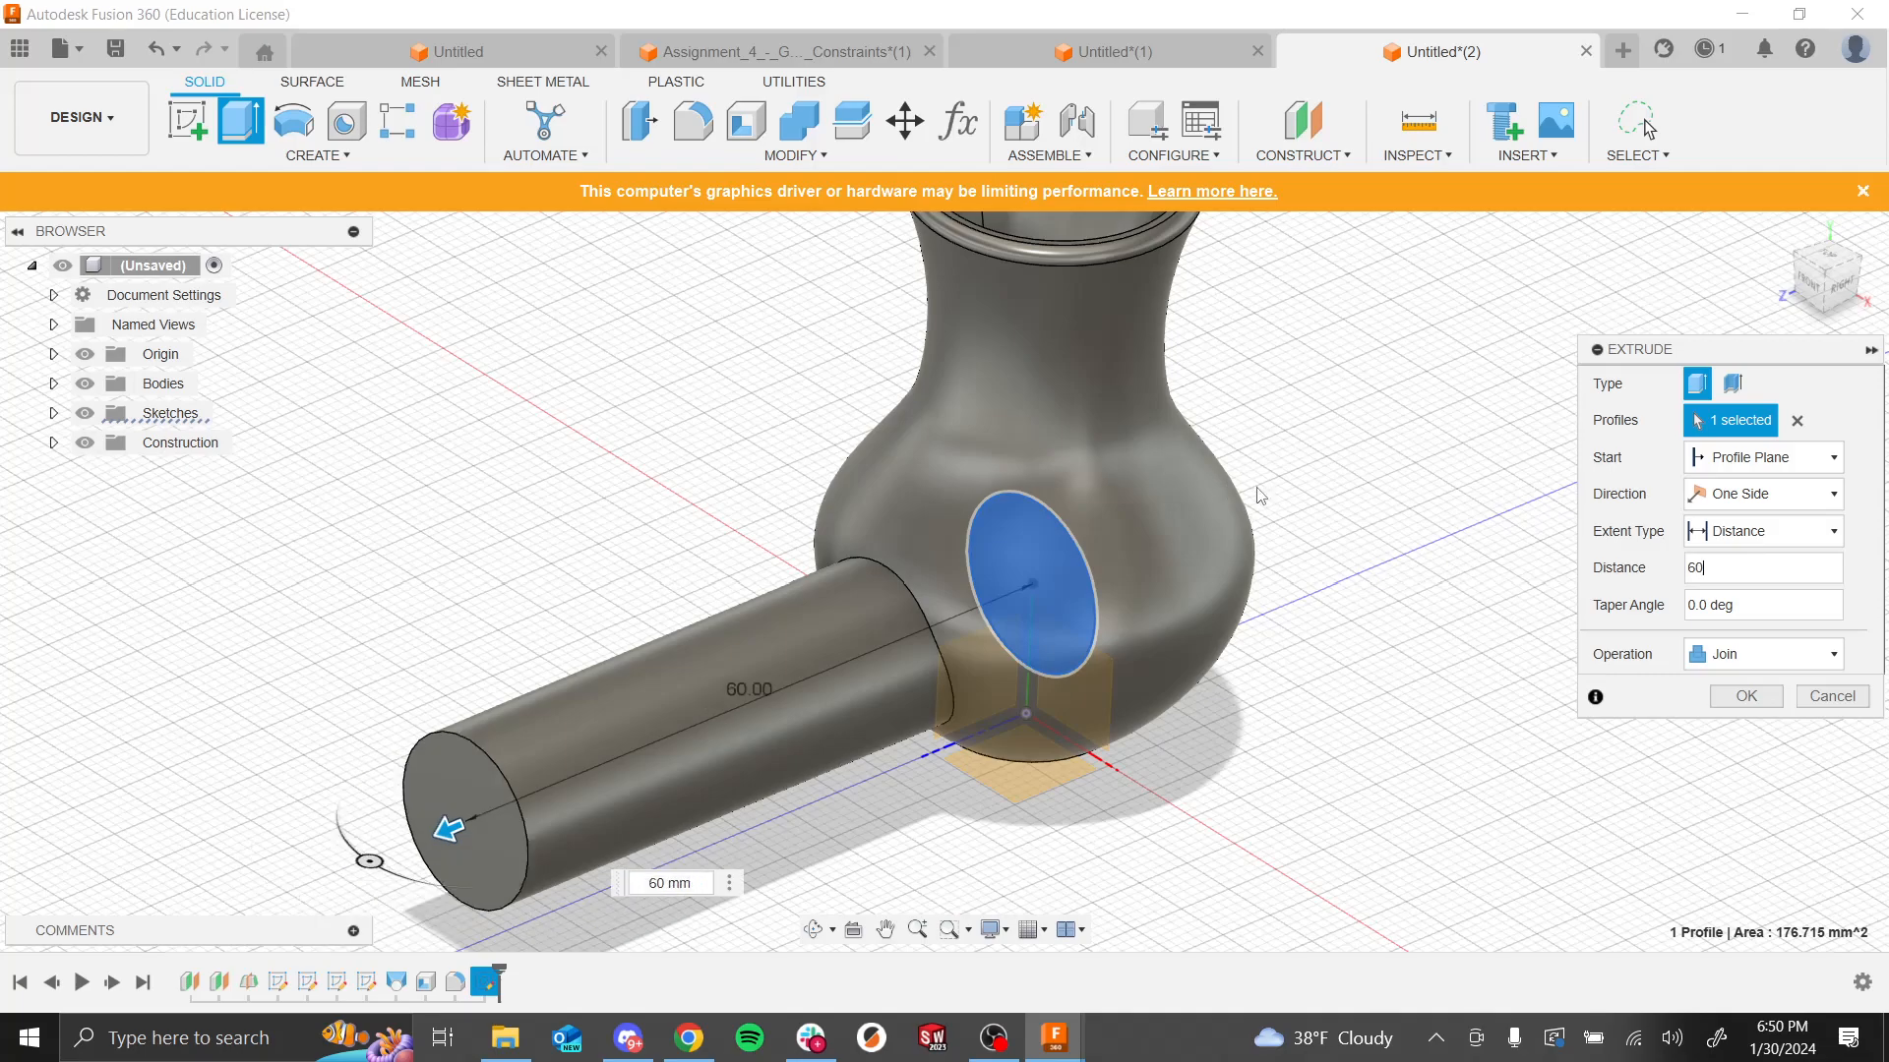
click(1746, 697)
Step: Check the head's interior where the handle joins, and reorder the Shell feature in the timeline to follow the handle extrusion
shift+middle_drag(1392, 689, 1640, 683)
scroll(1007, 419, down, 5)
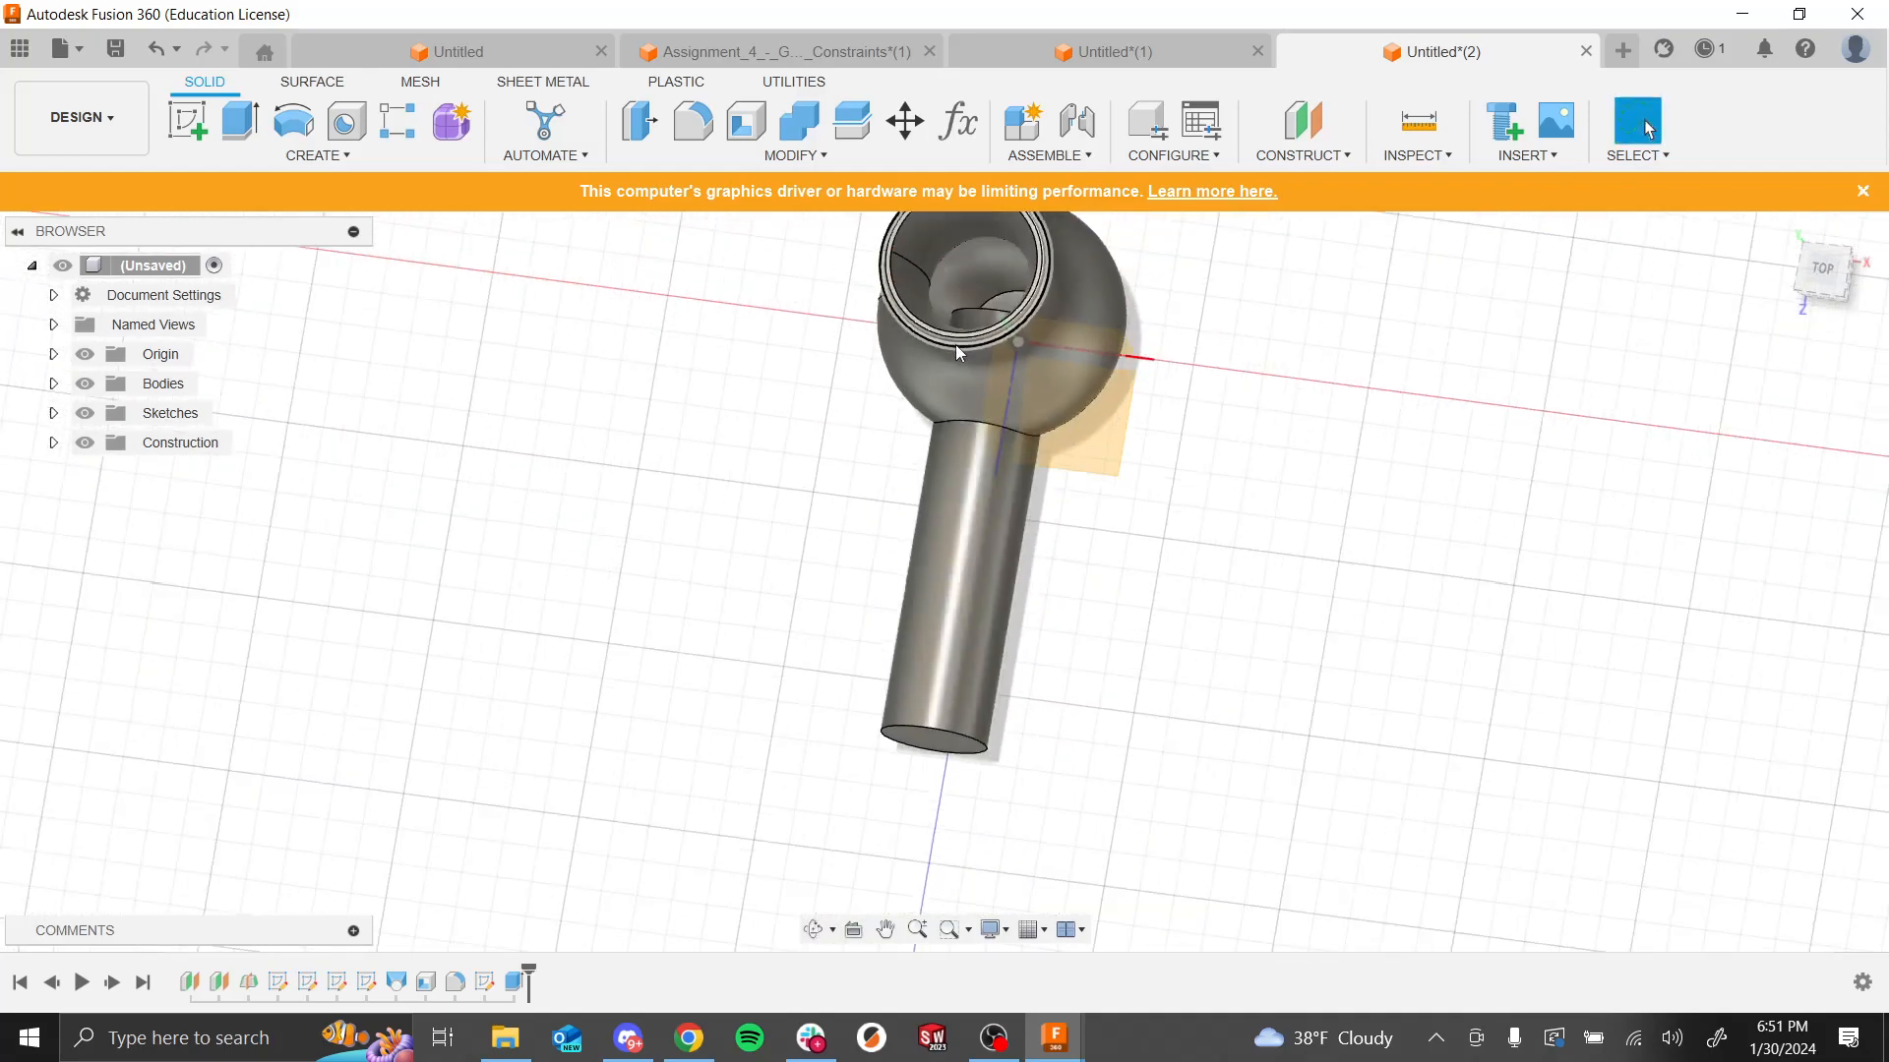
middle_click(1462, 355)
middle_drag(1392, 375, 1444, 617)
scroll(1125, 556, up, 3)
shift+middle_drag(1124, 570, 1272, 589)
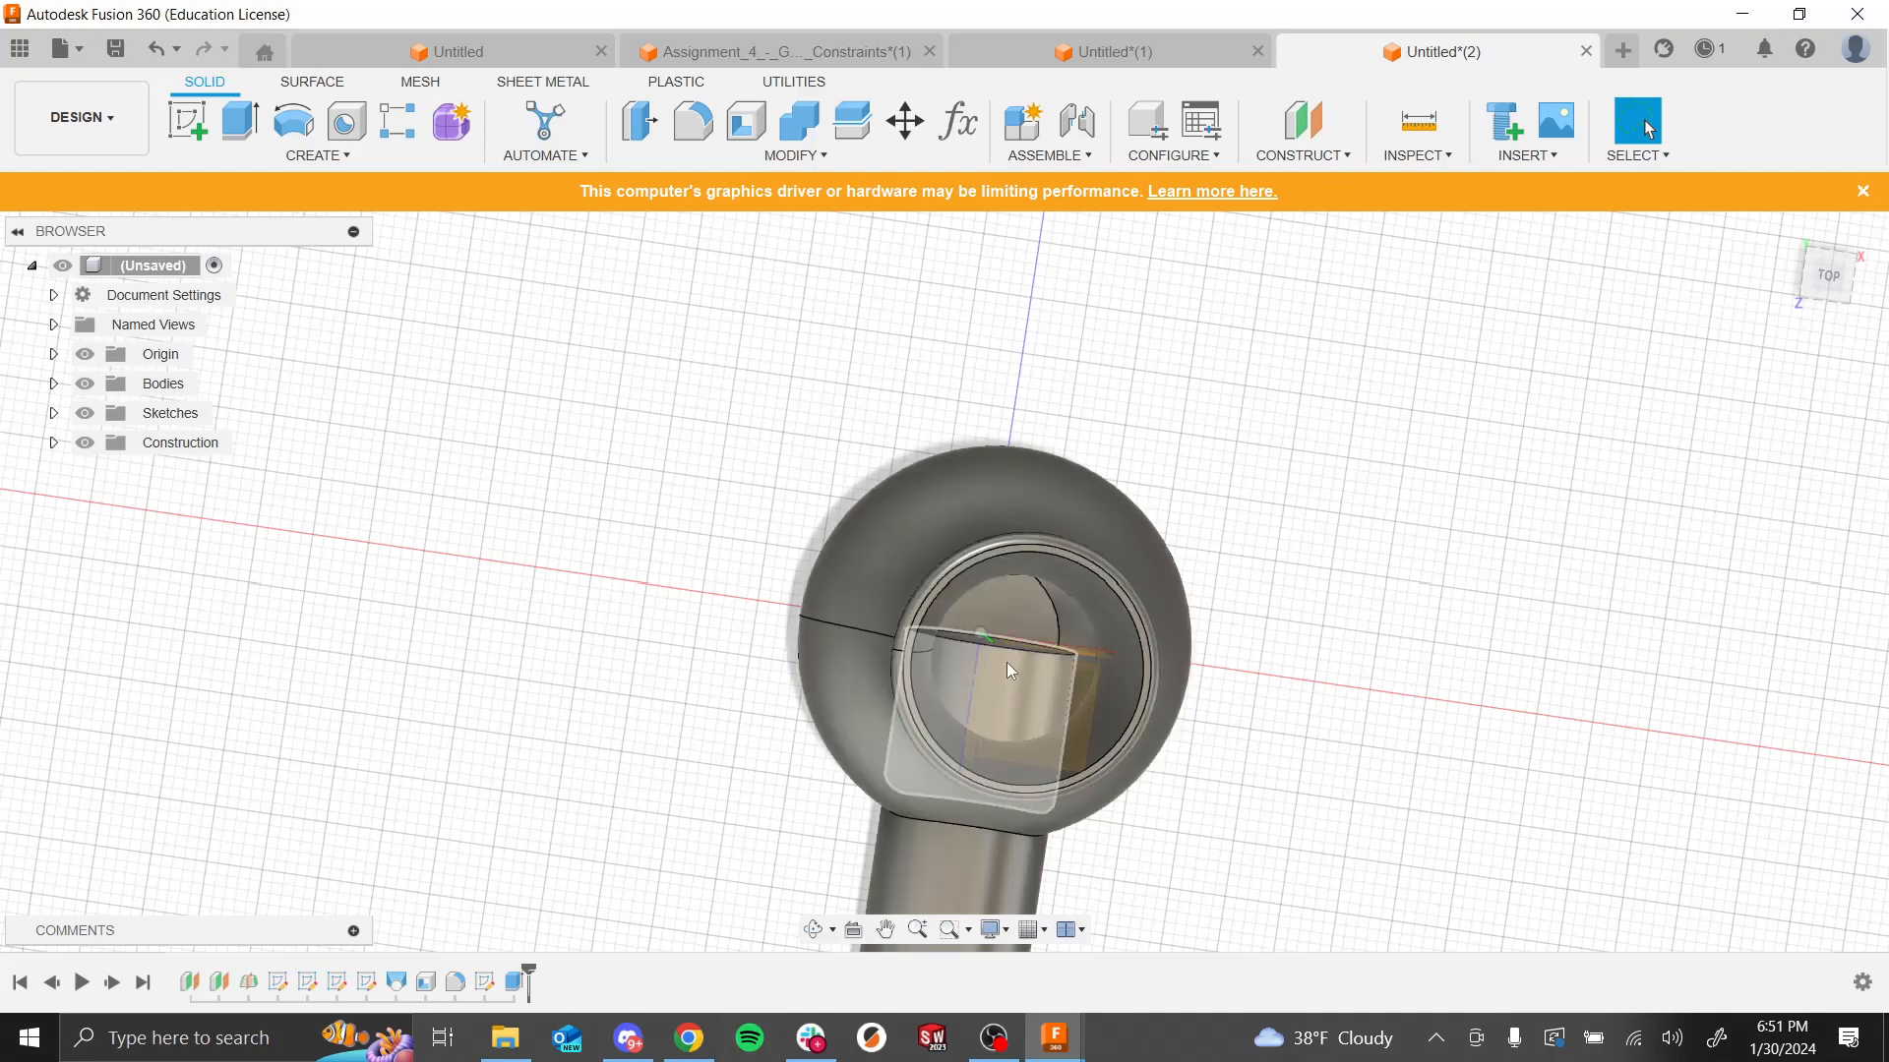
shift+middle_drag(1388, 618, 1379, 597)
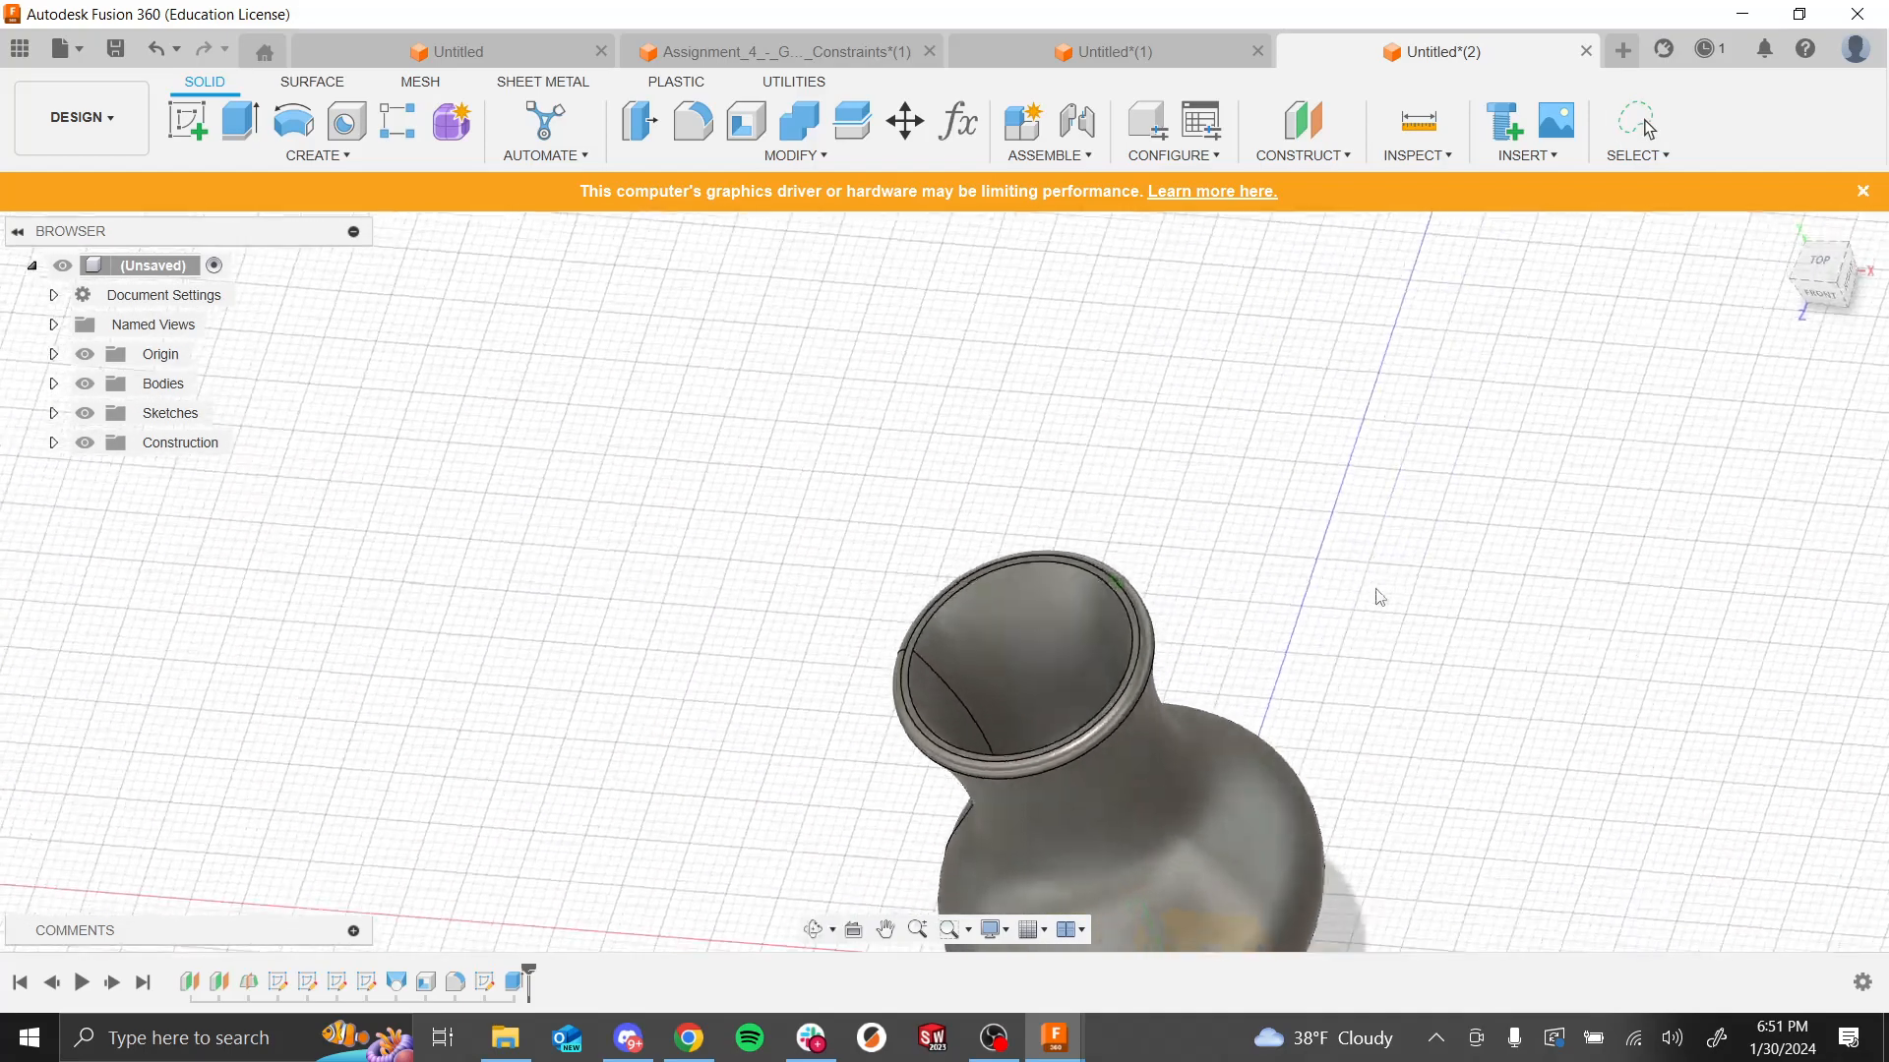
middle_drag(1435, 724, 1304, 463)
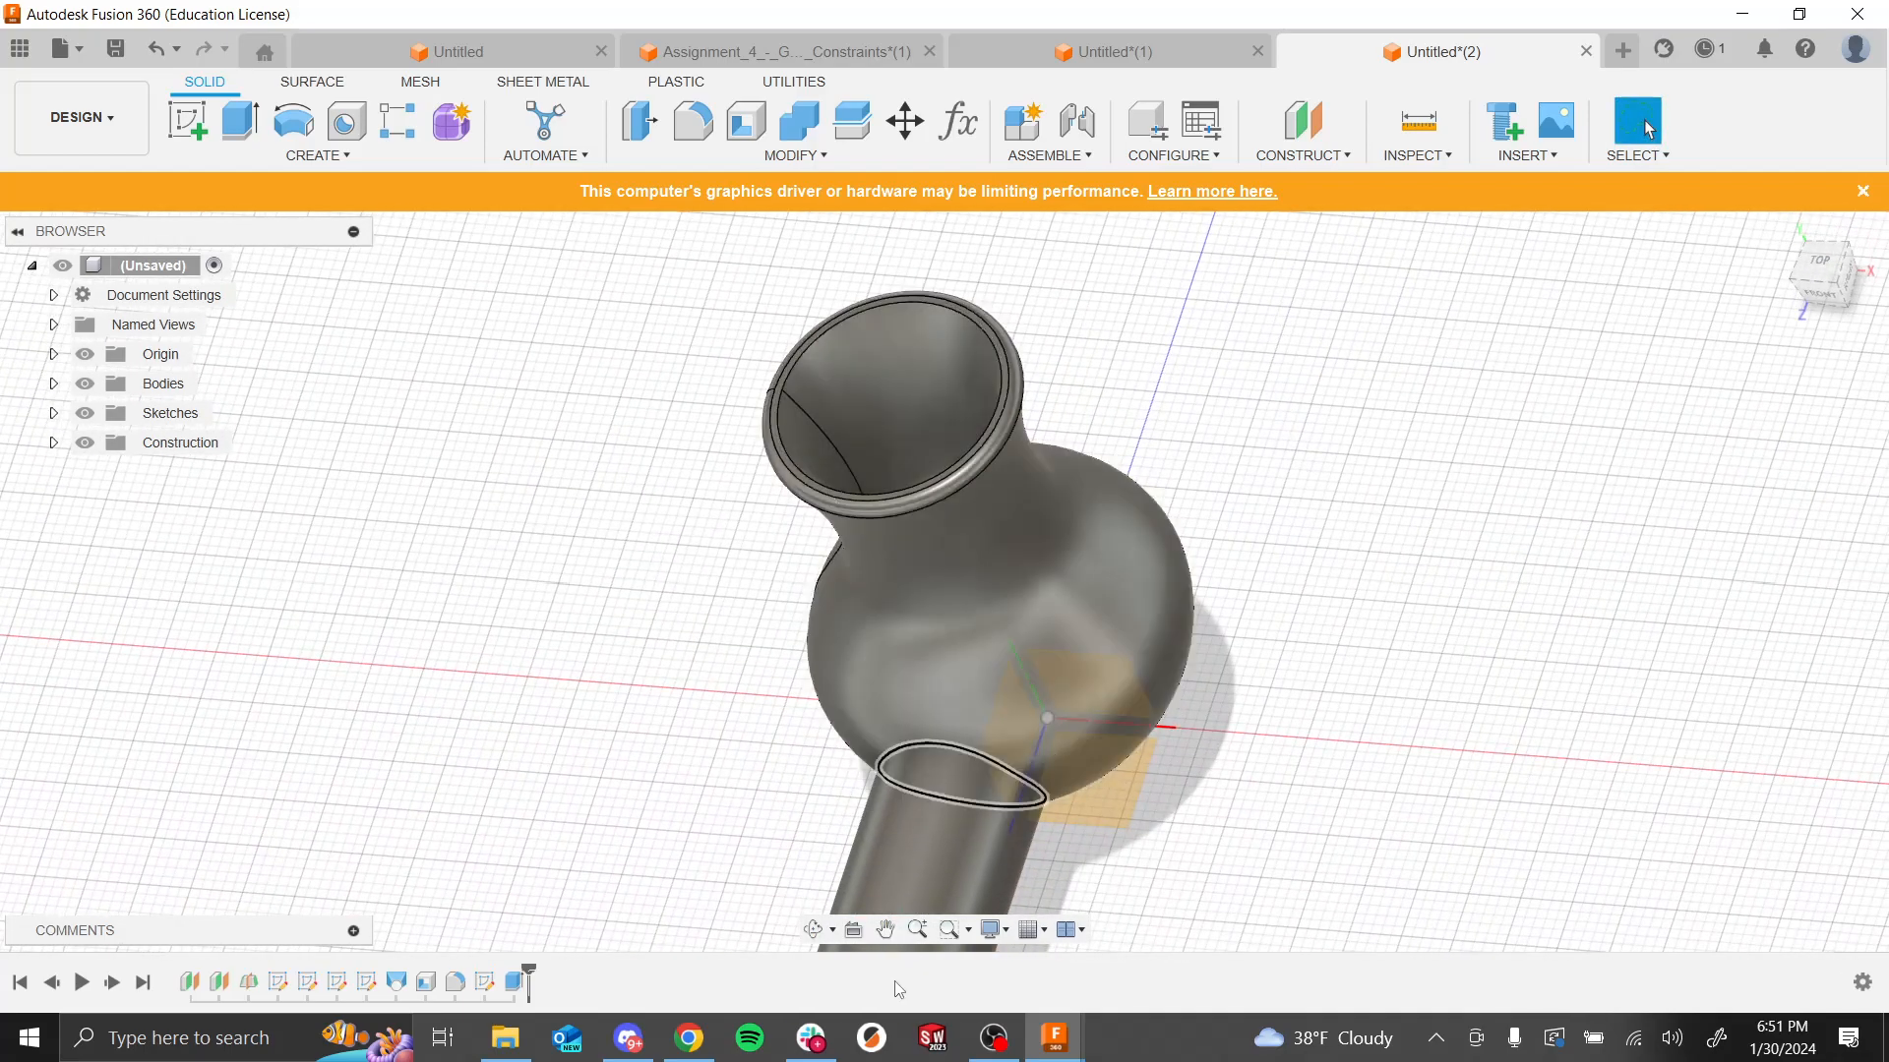
middle_drag(1404, 577, 1346, 538)
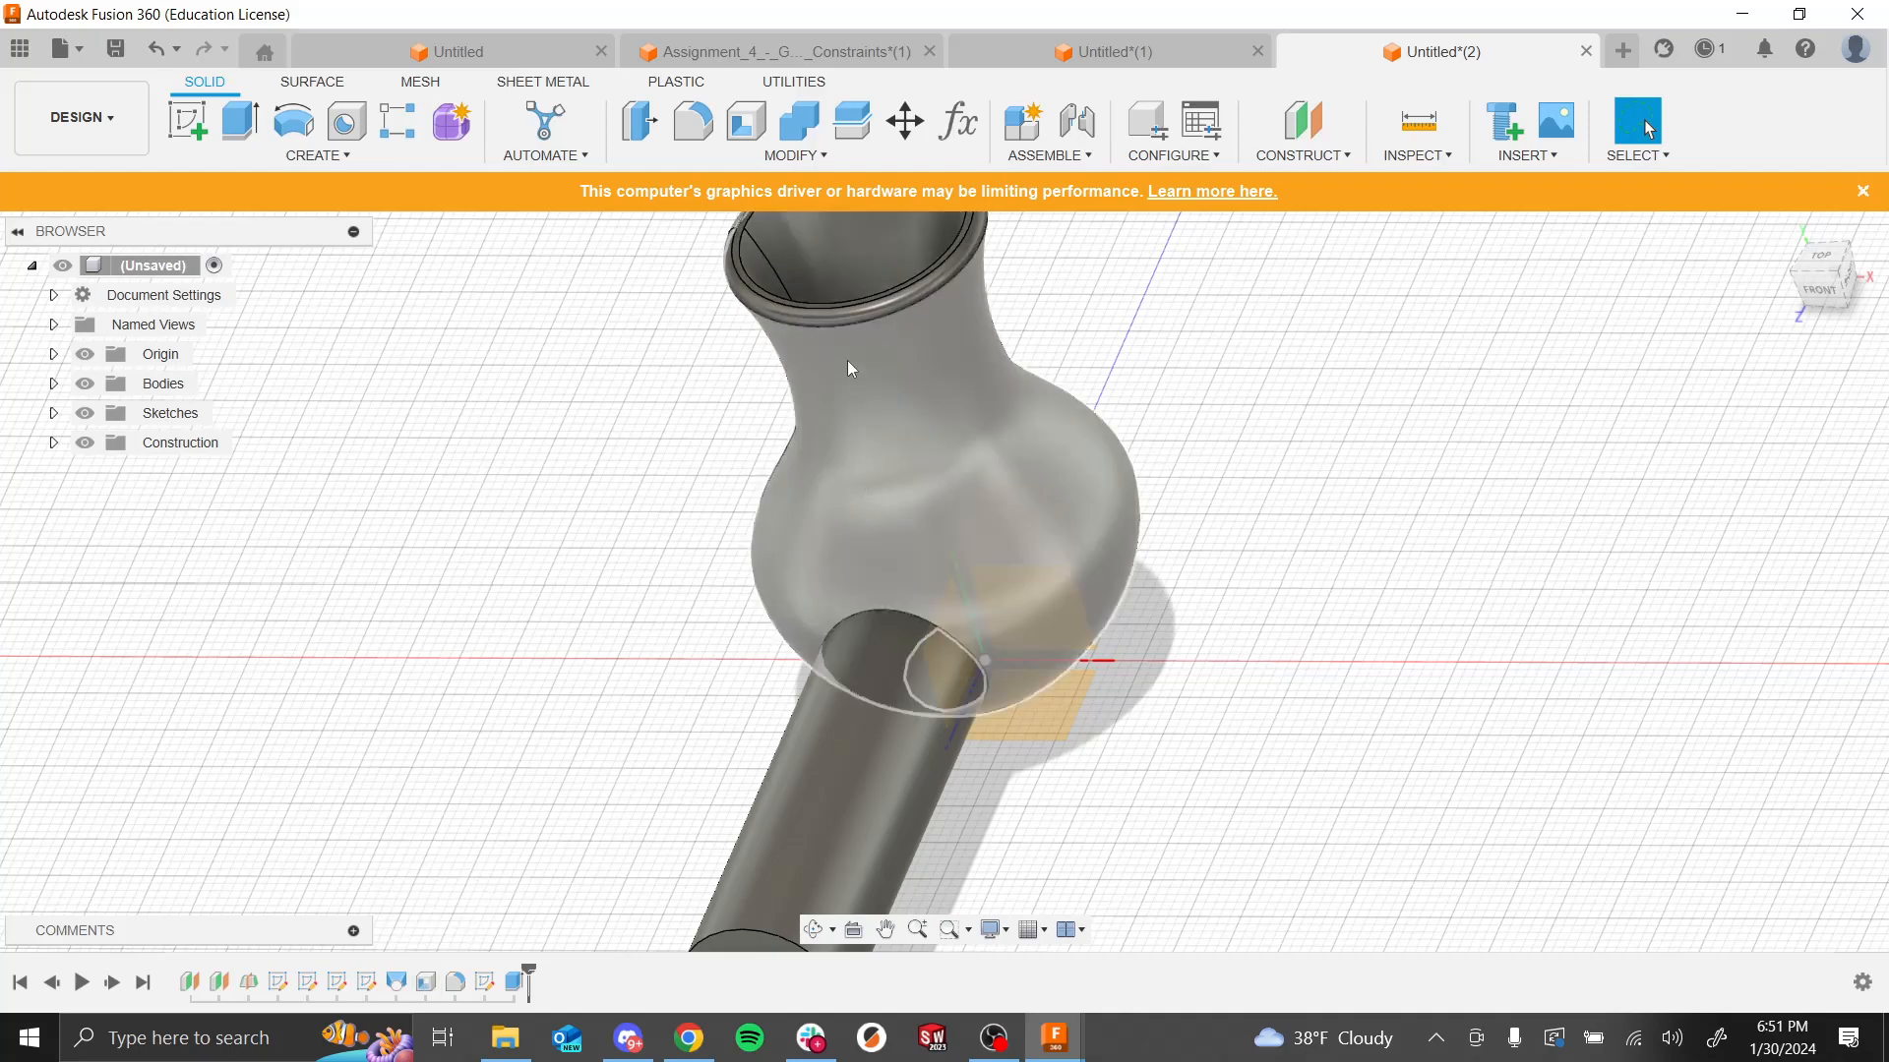
click(424, 981)
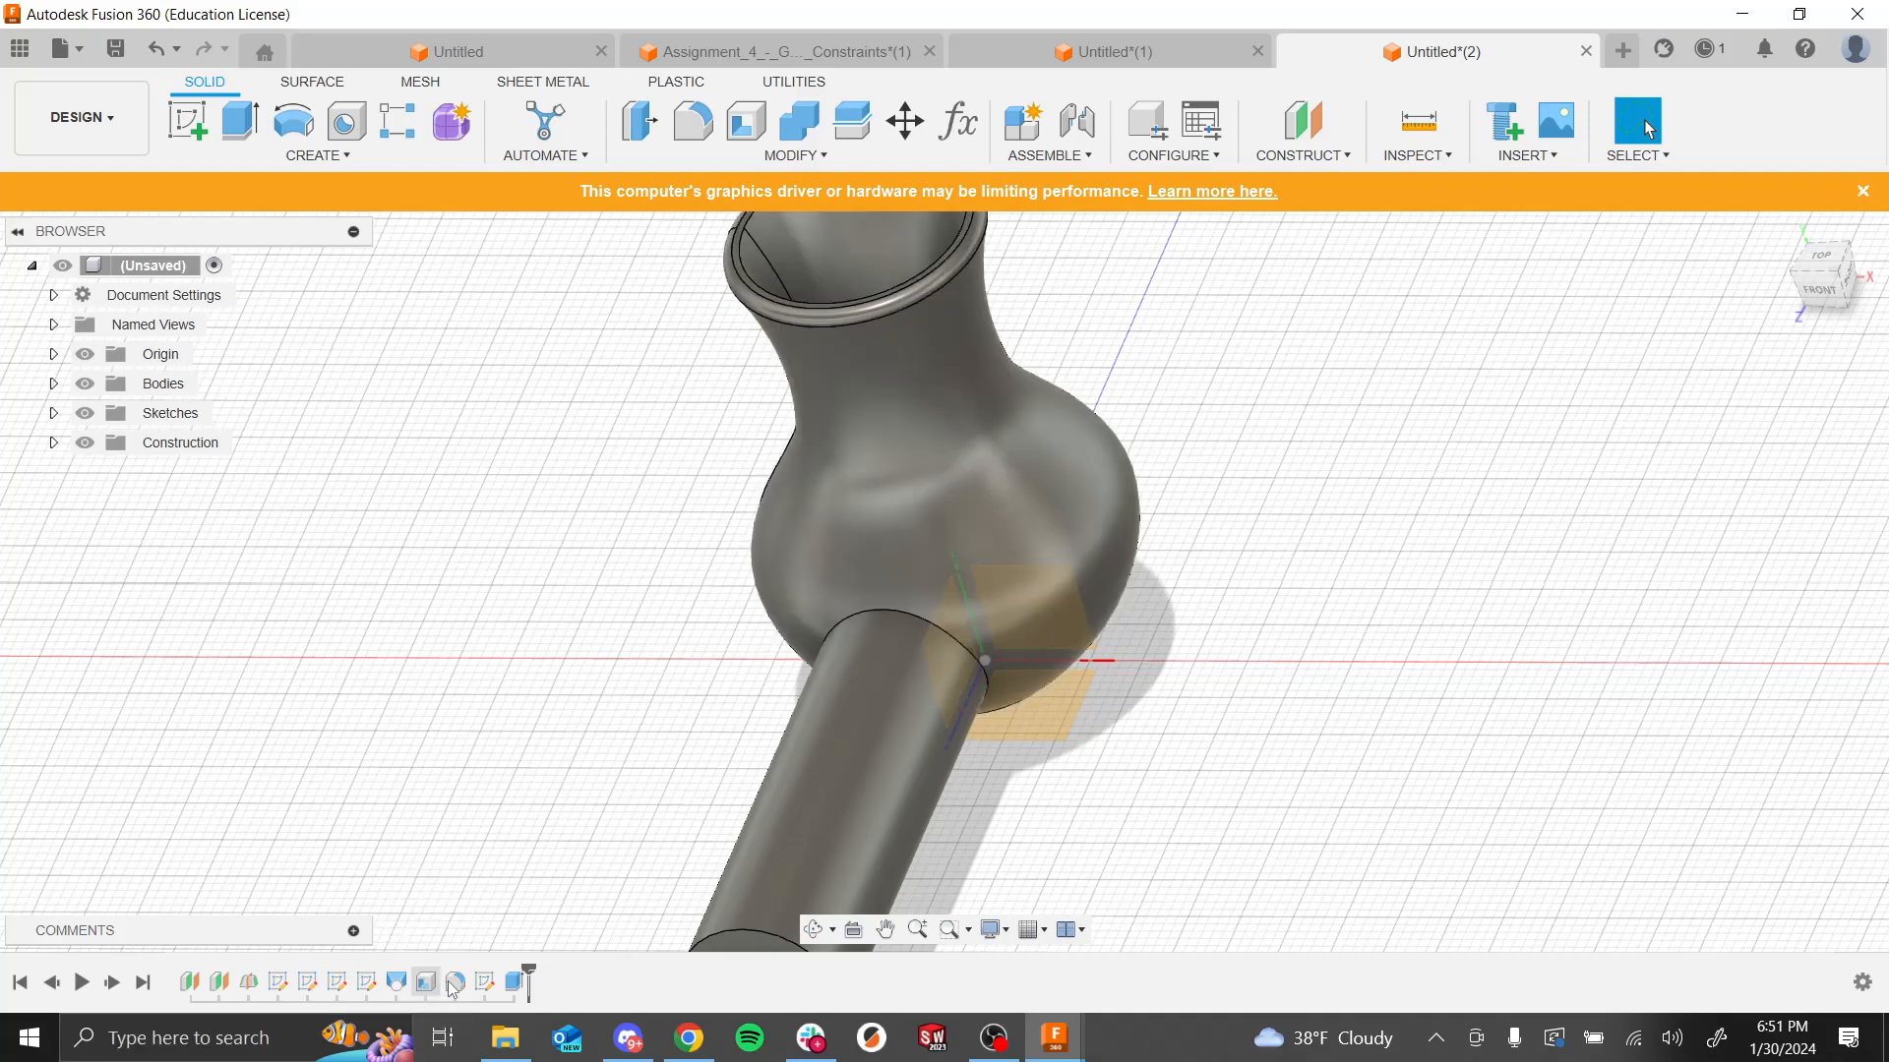
drag(546, 984, 561, 985)
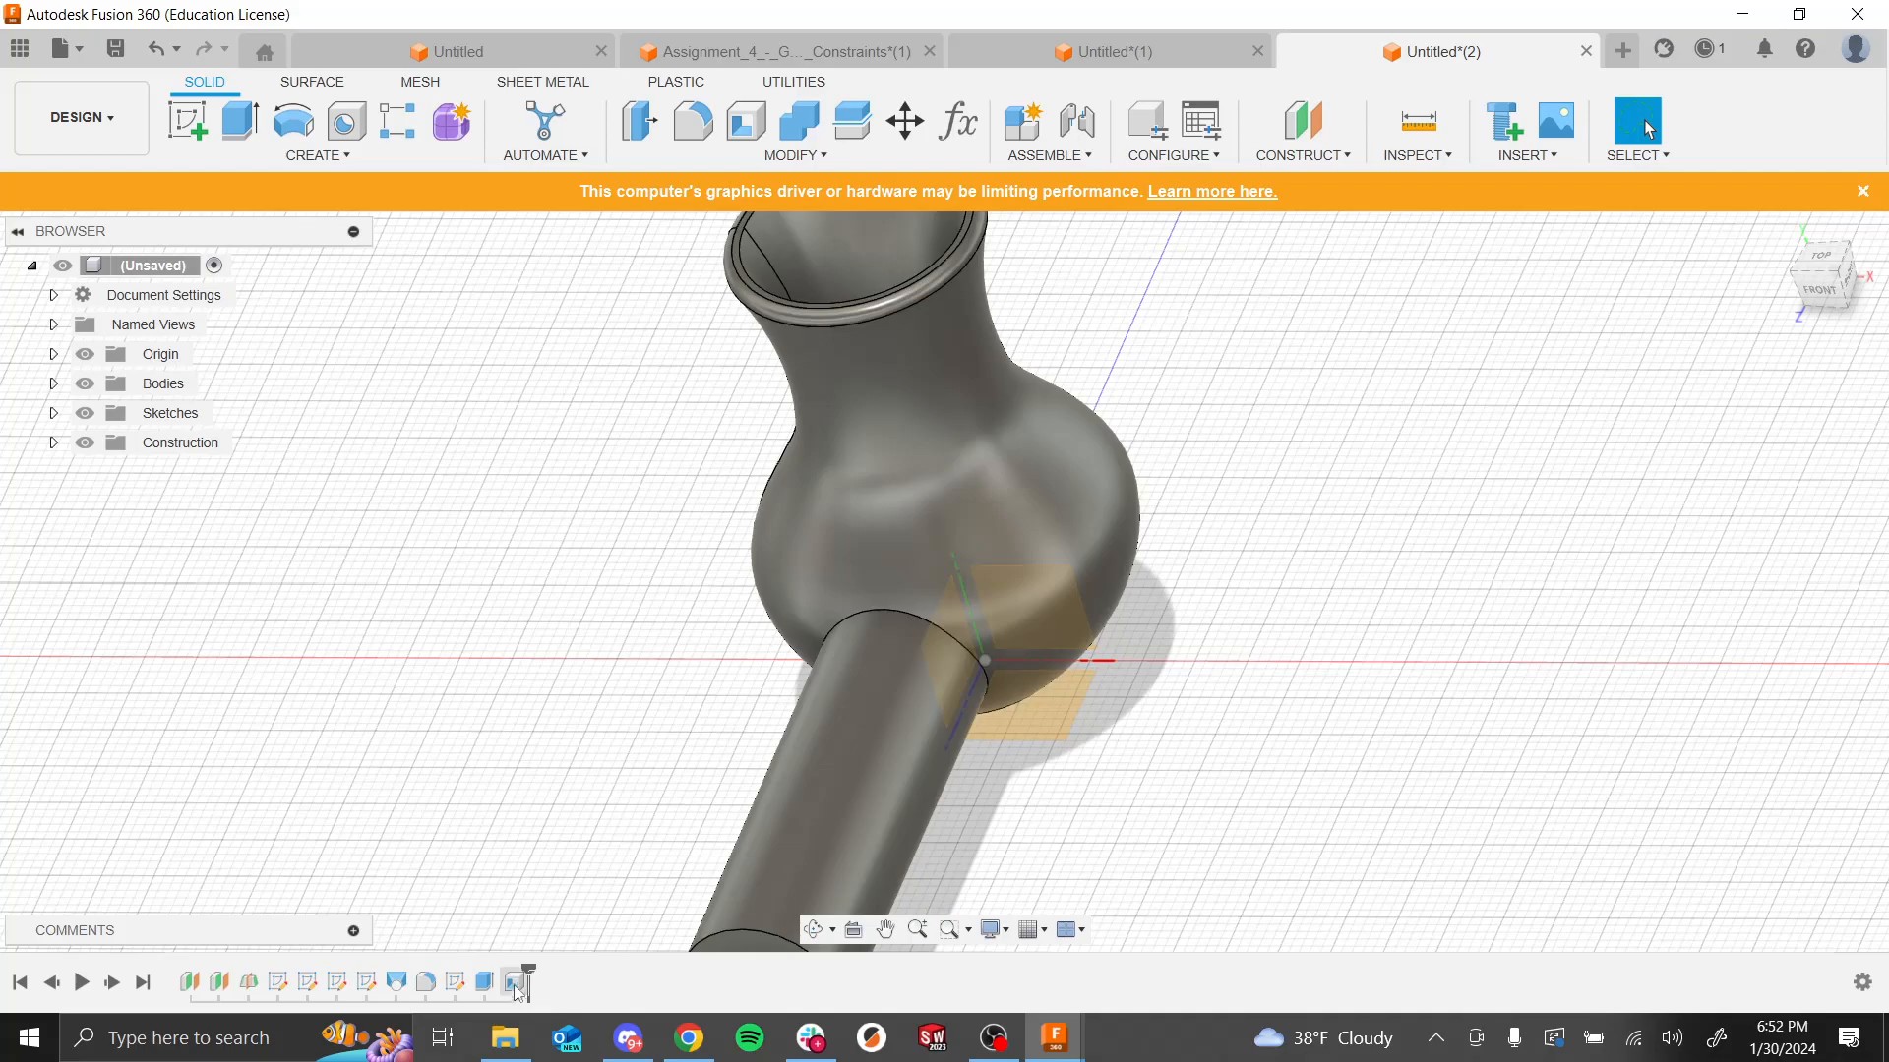
Step: Inspect the inside of the hair dryer head and check the Assignment 6 slides for the handle instructions
shift+middle_drag(1345, 552, 1265, 623)
shift+middle_drag(1721, 776, 1016, 699)
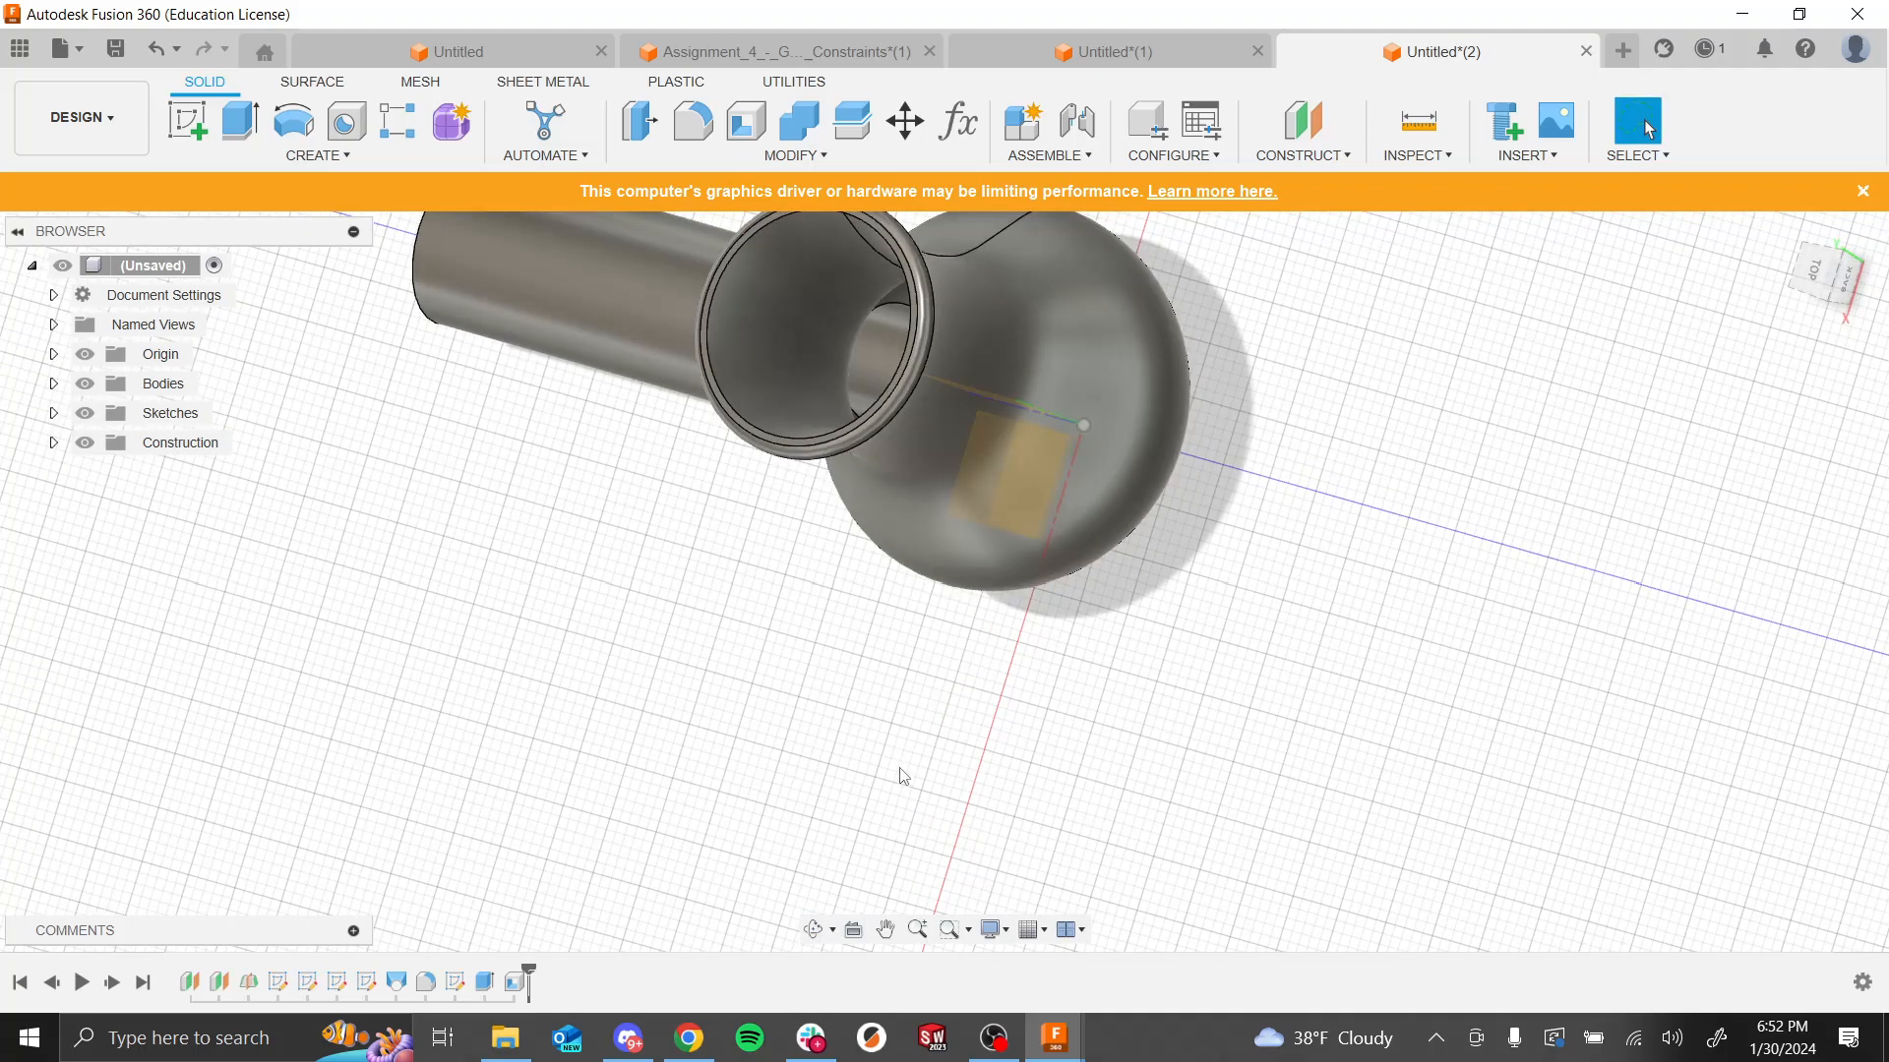
shift+middle_drag(903, 777, 1167, 666)
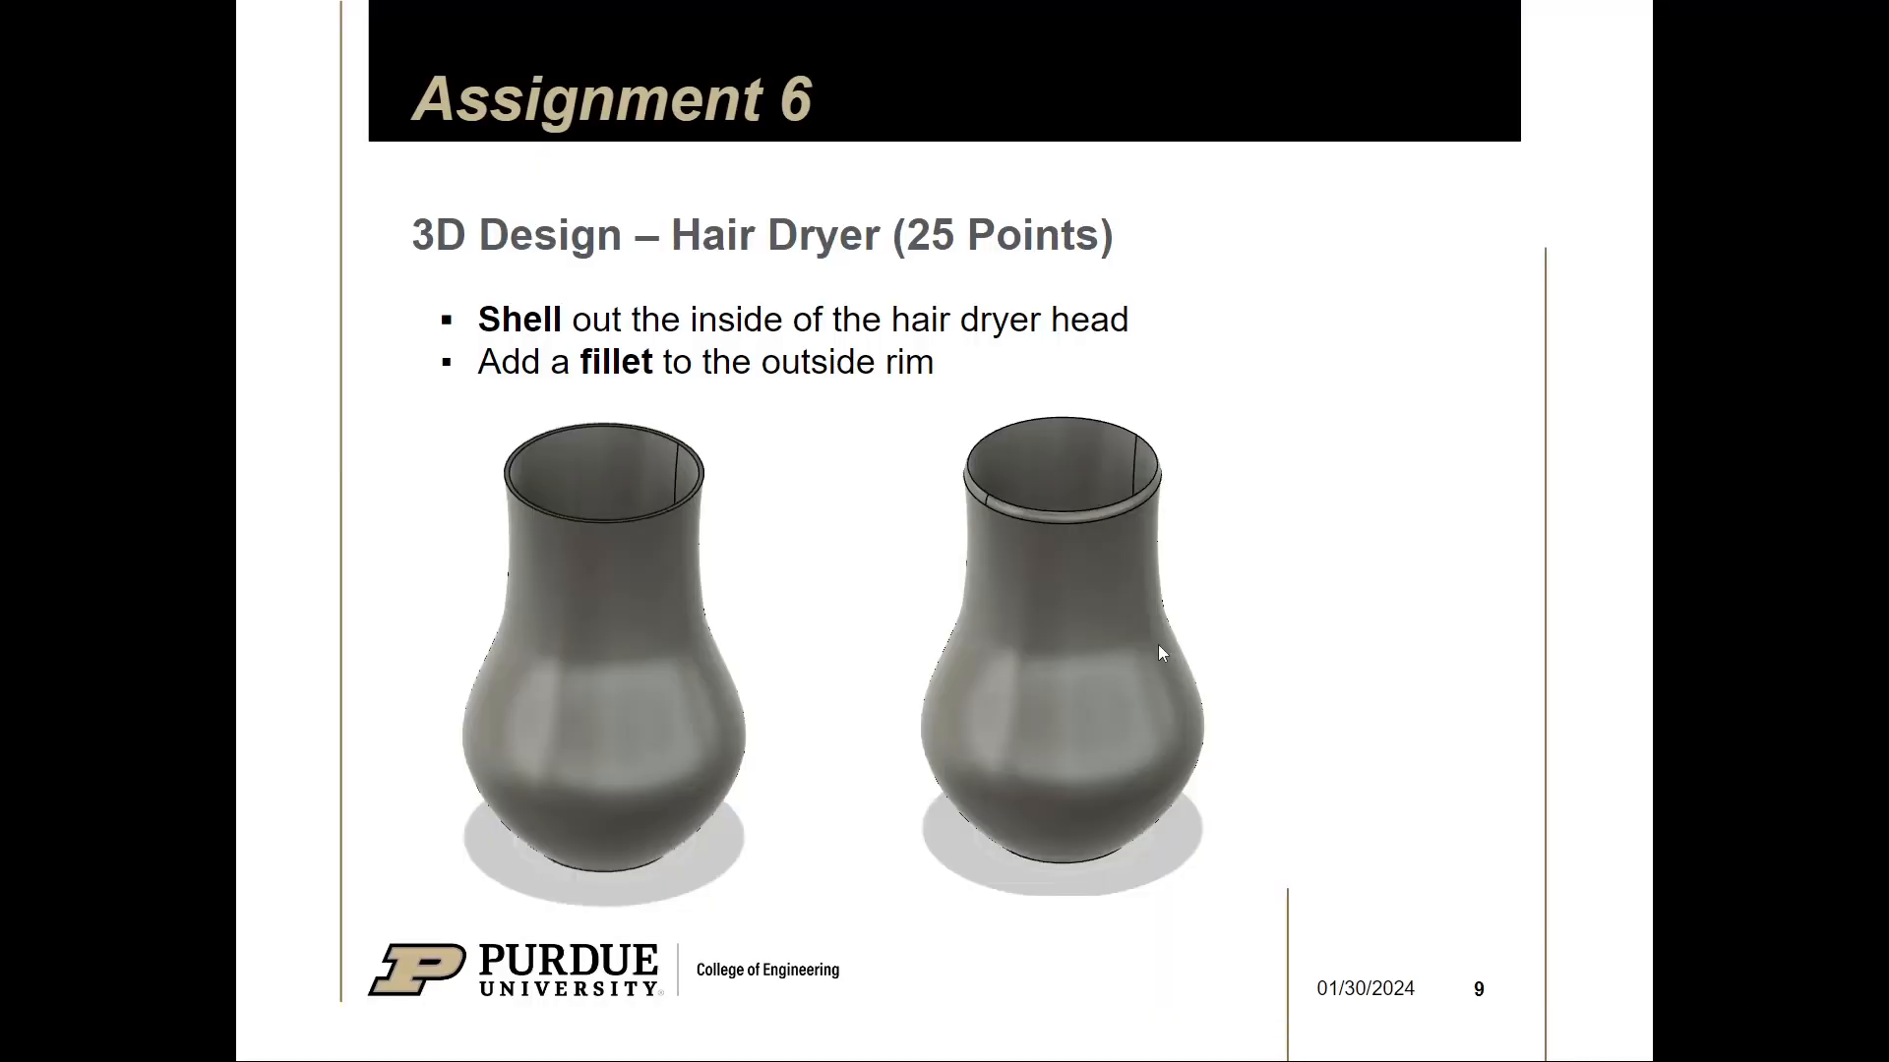
click(1153, 639)
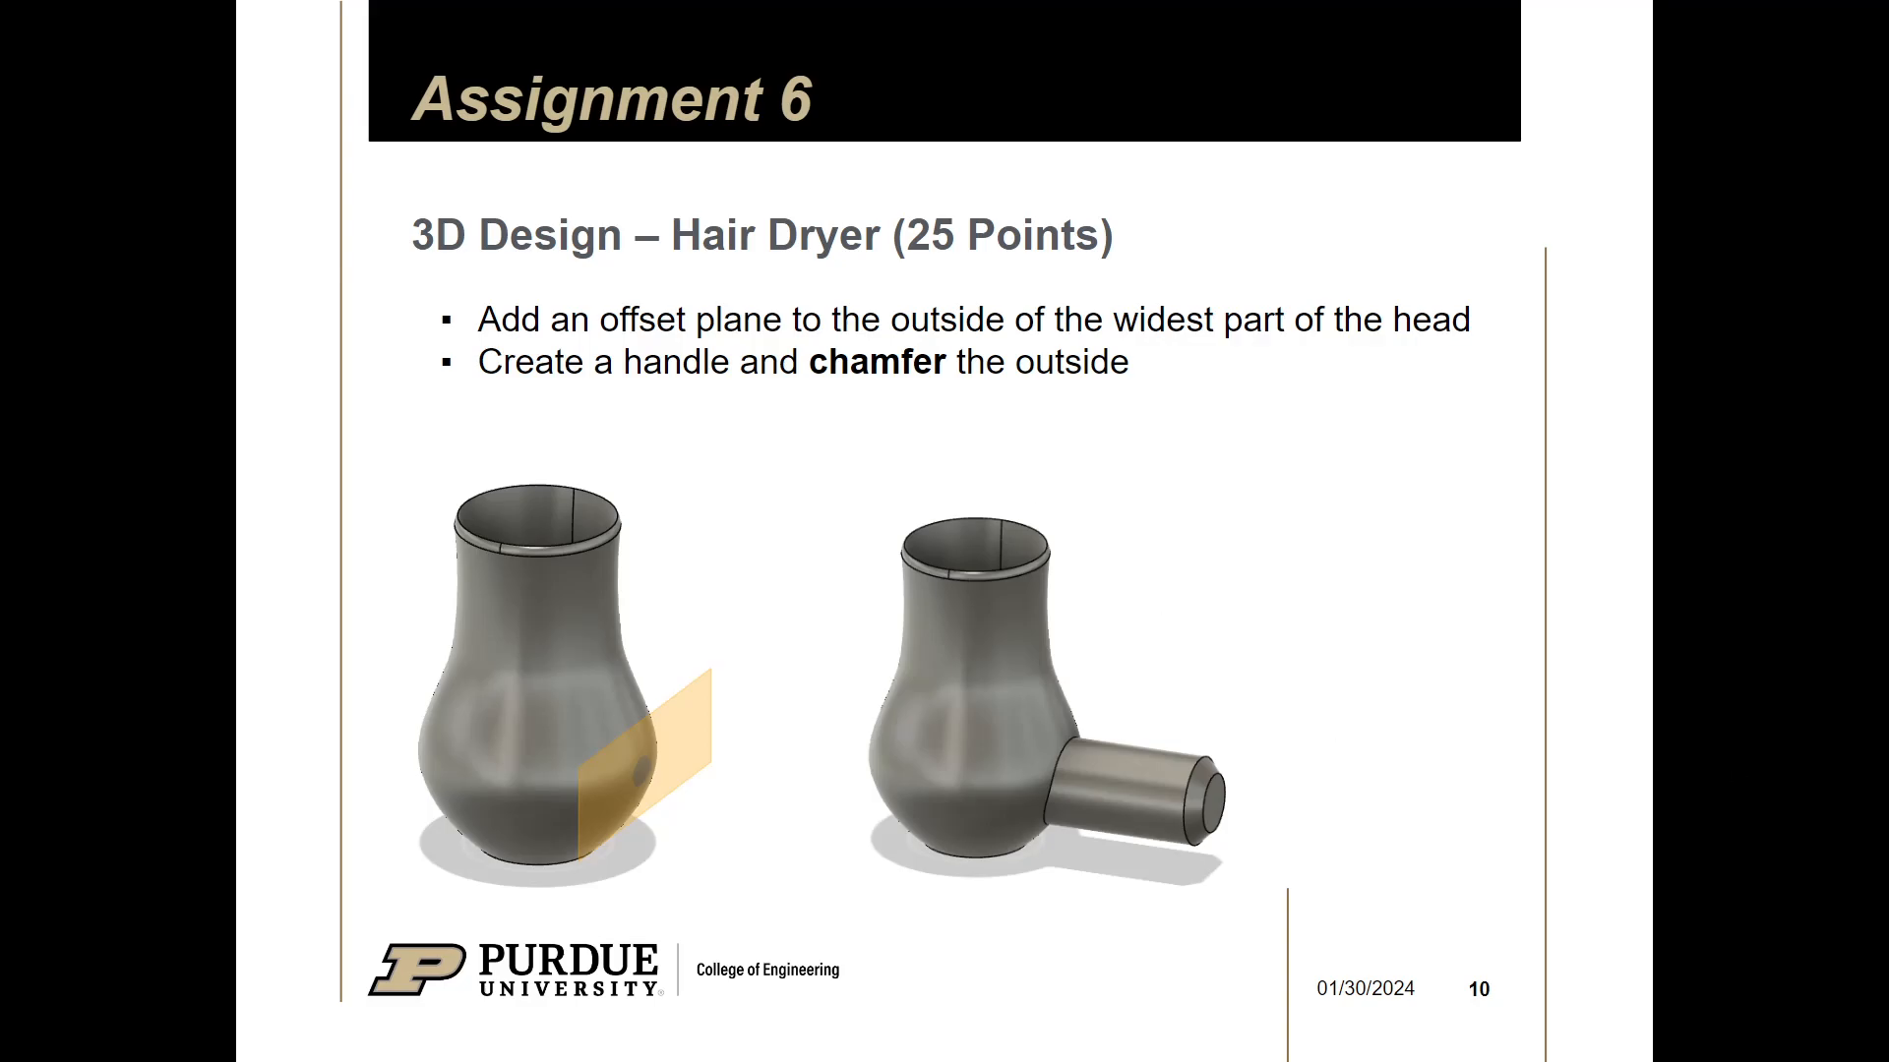
key(alt+Tab)
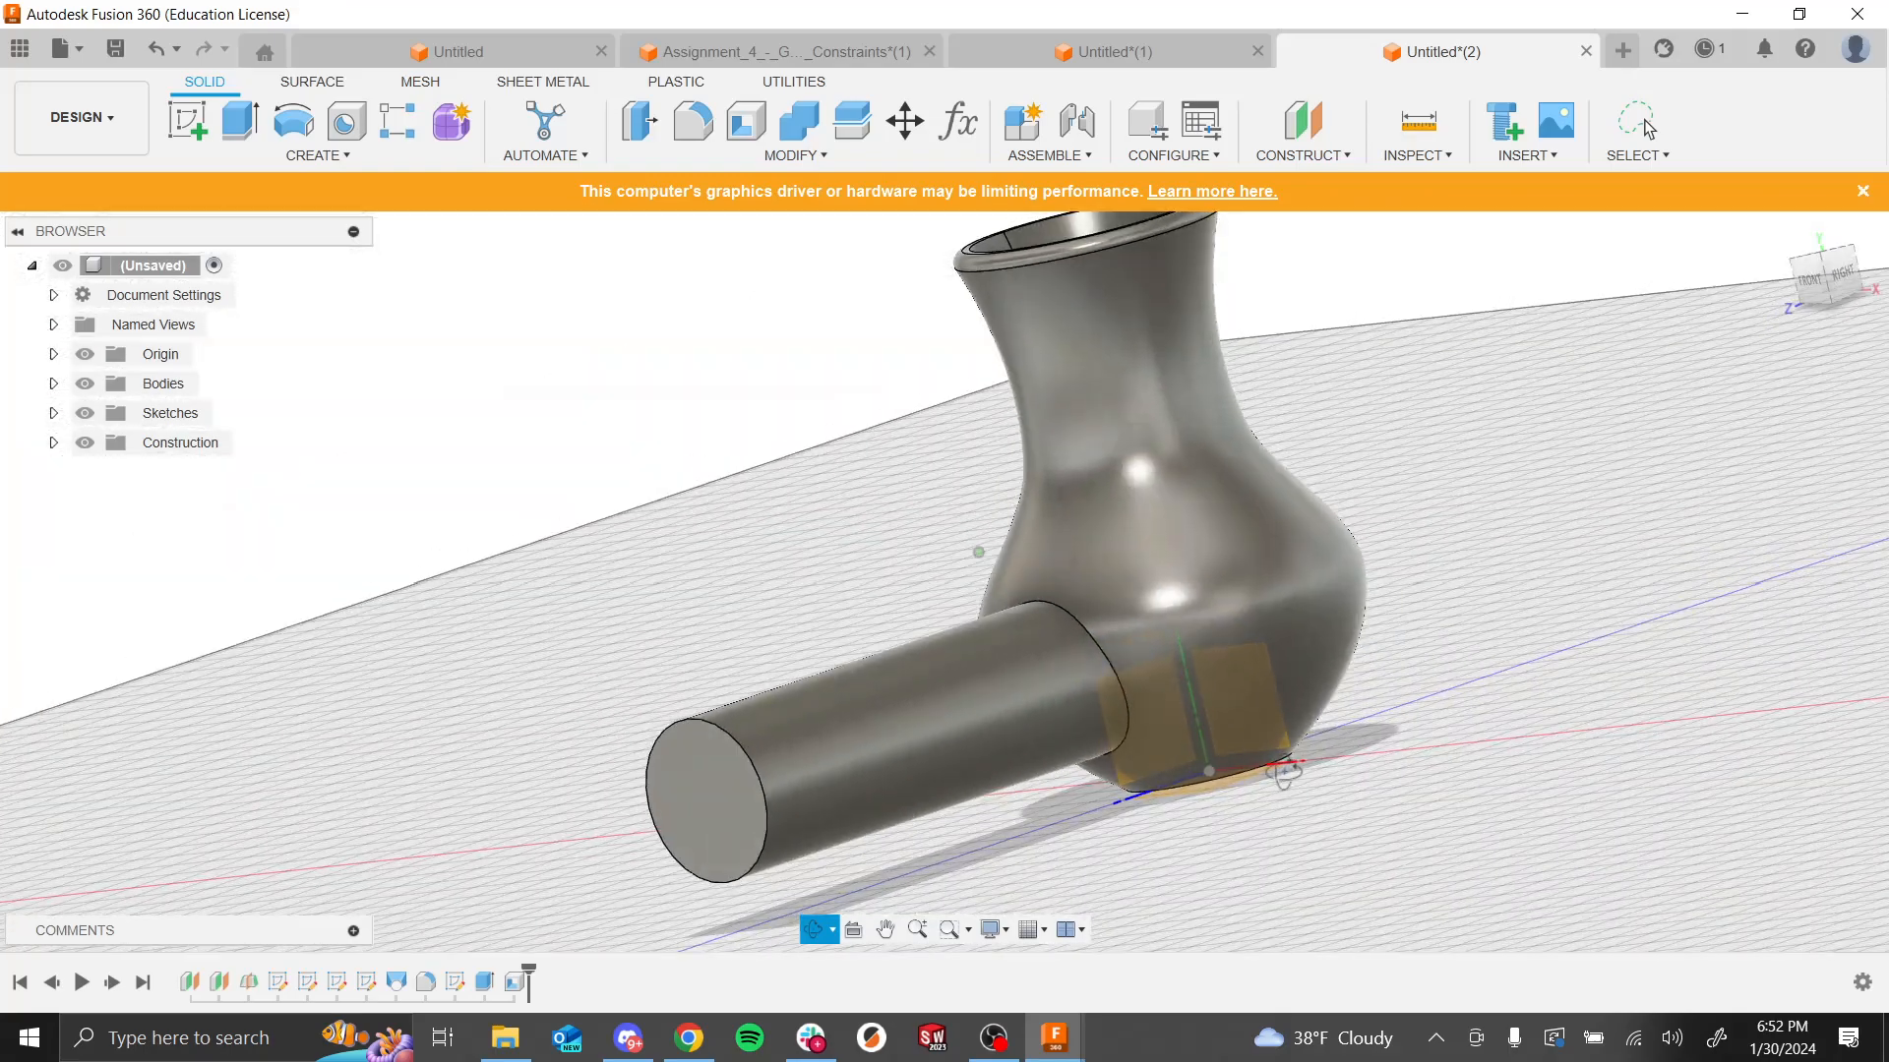
Step: Chamfer the outer circular edge at the handle's free end with an equal distance of 1 mm
shift+middle_drag(1283, 774, 1284, 822)
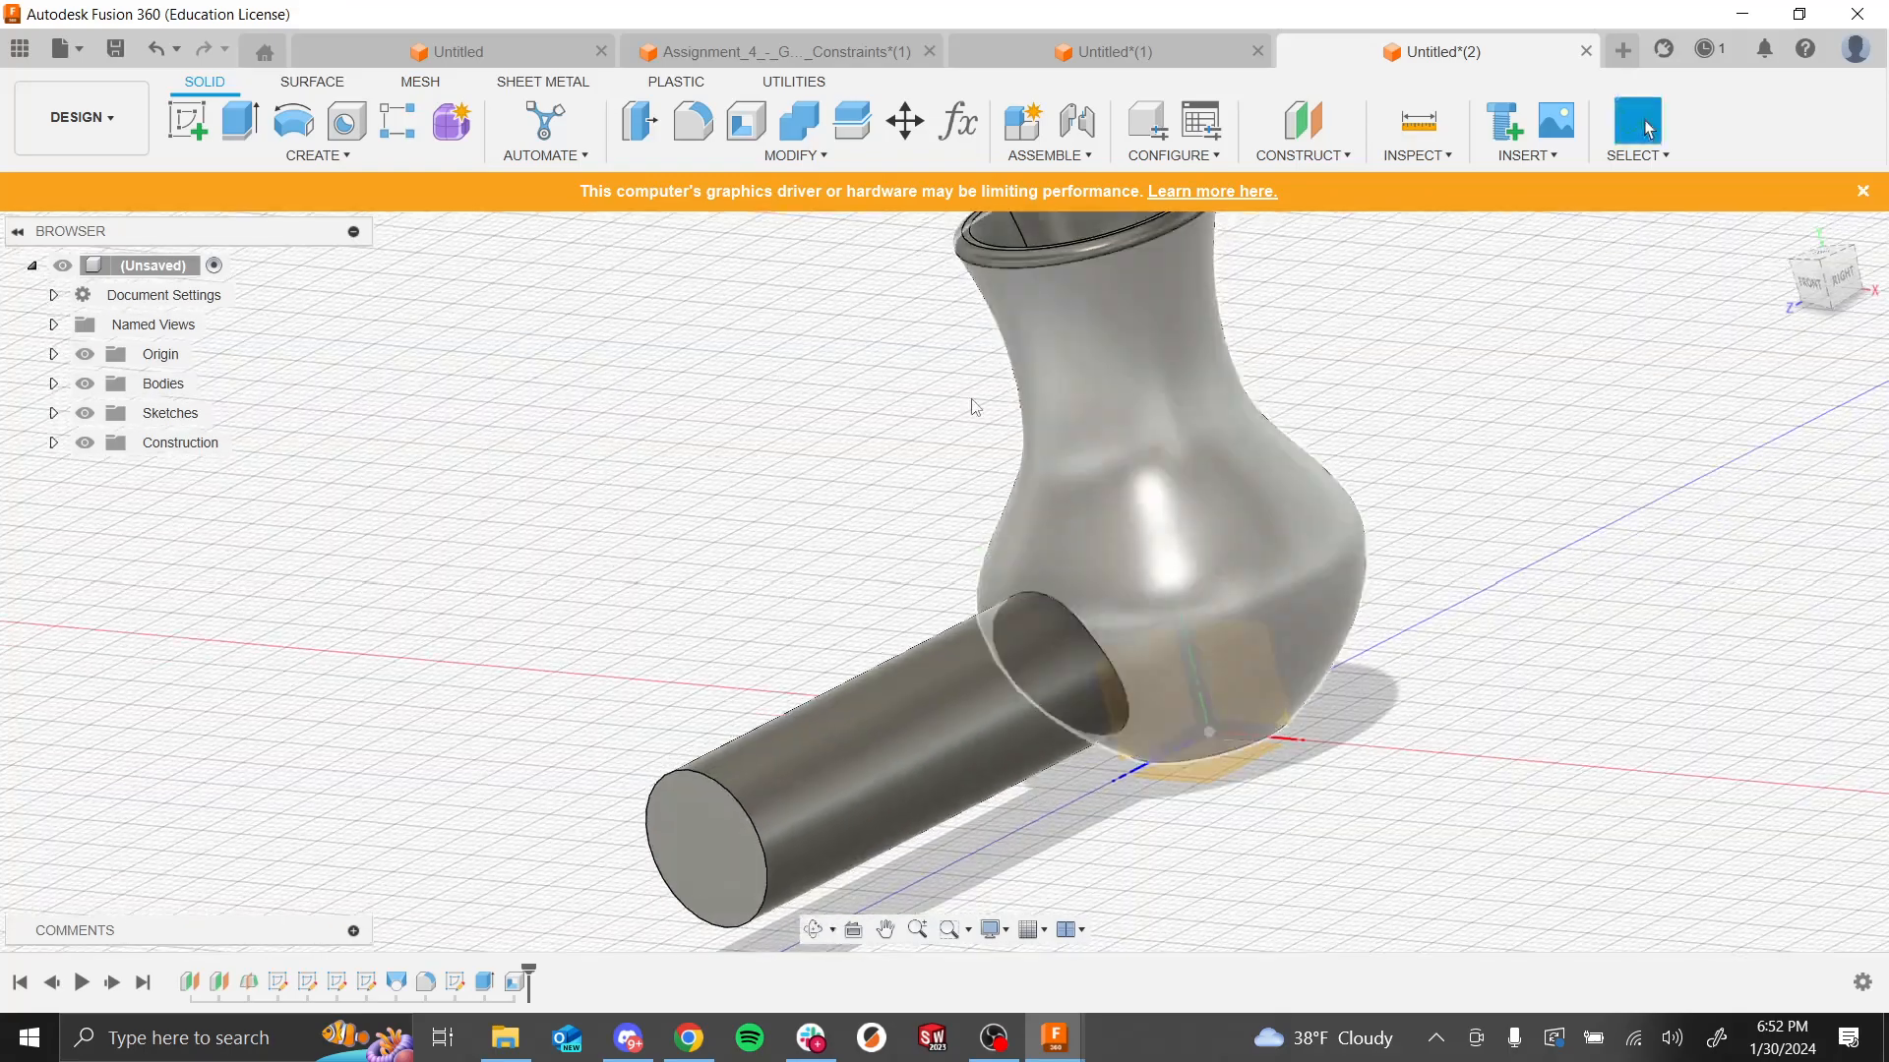
click(791, 159)
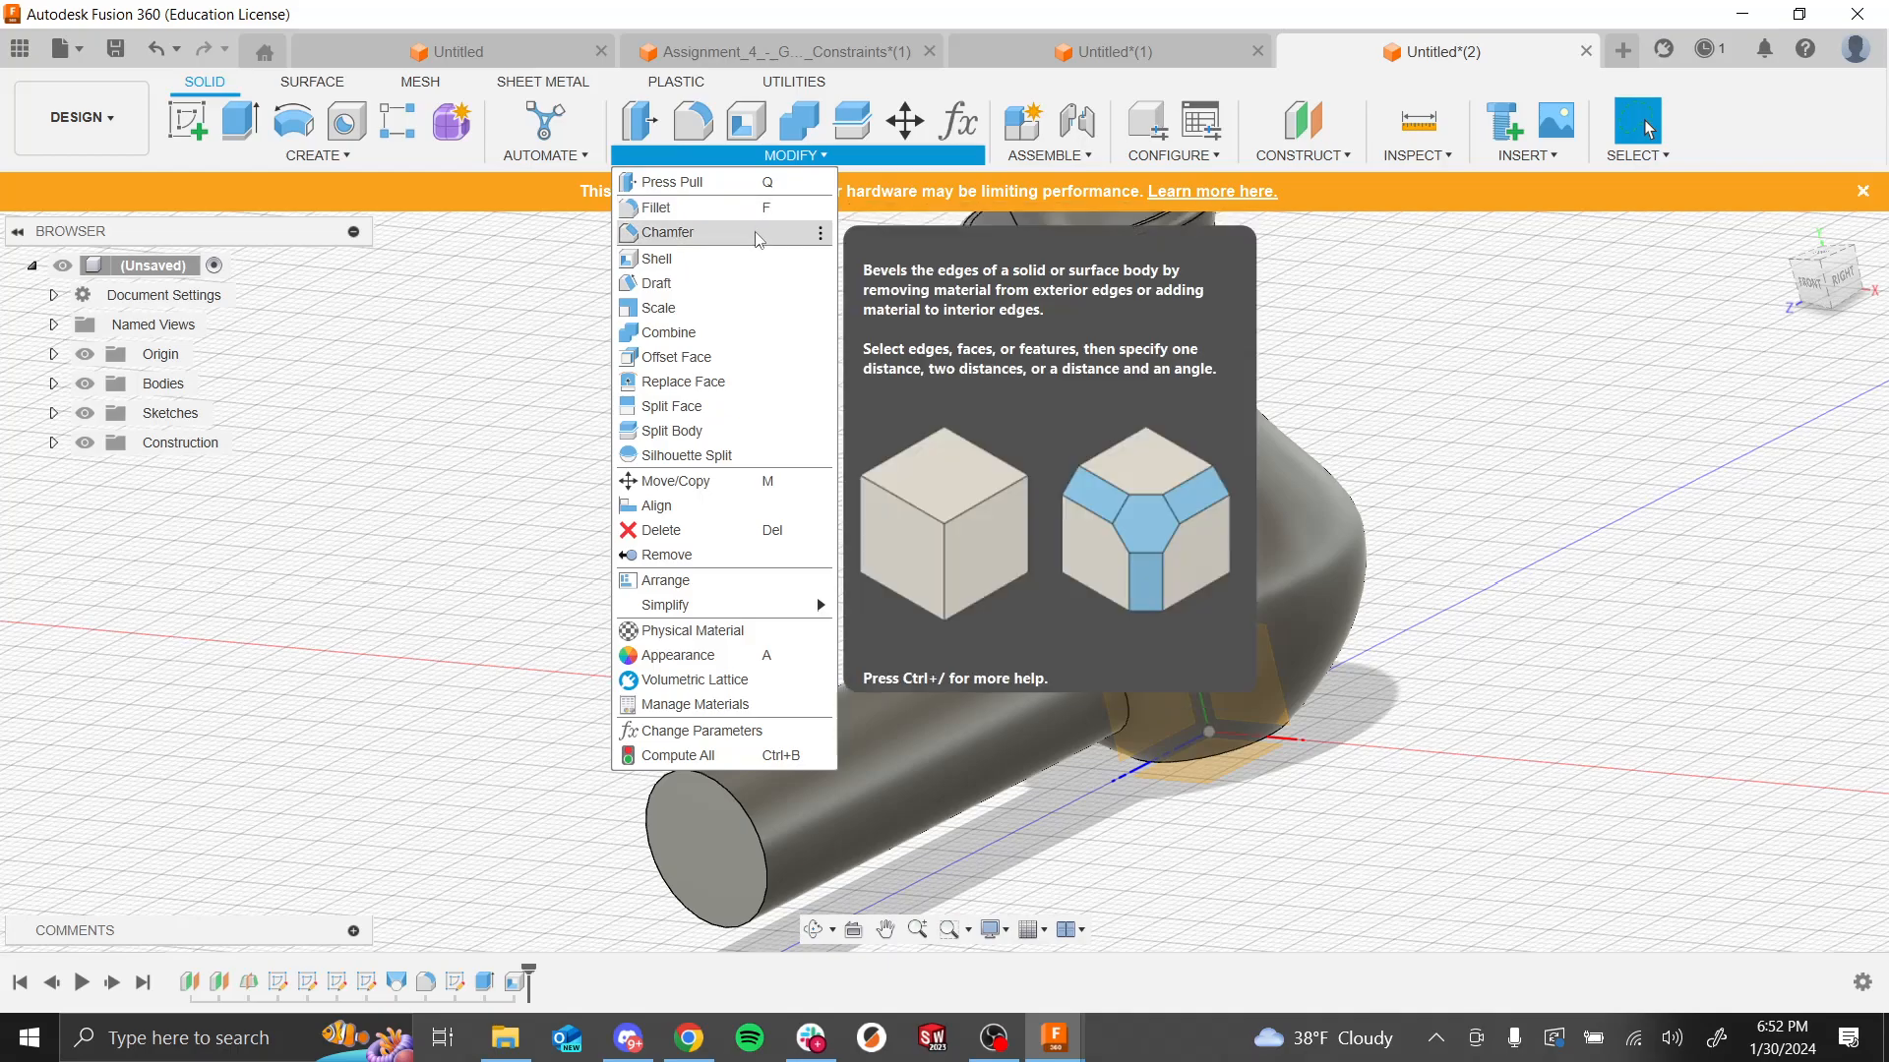
click(758, 239)
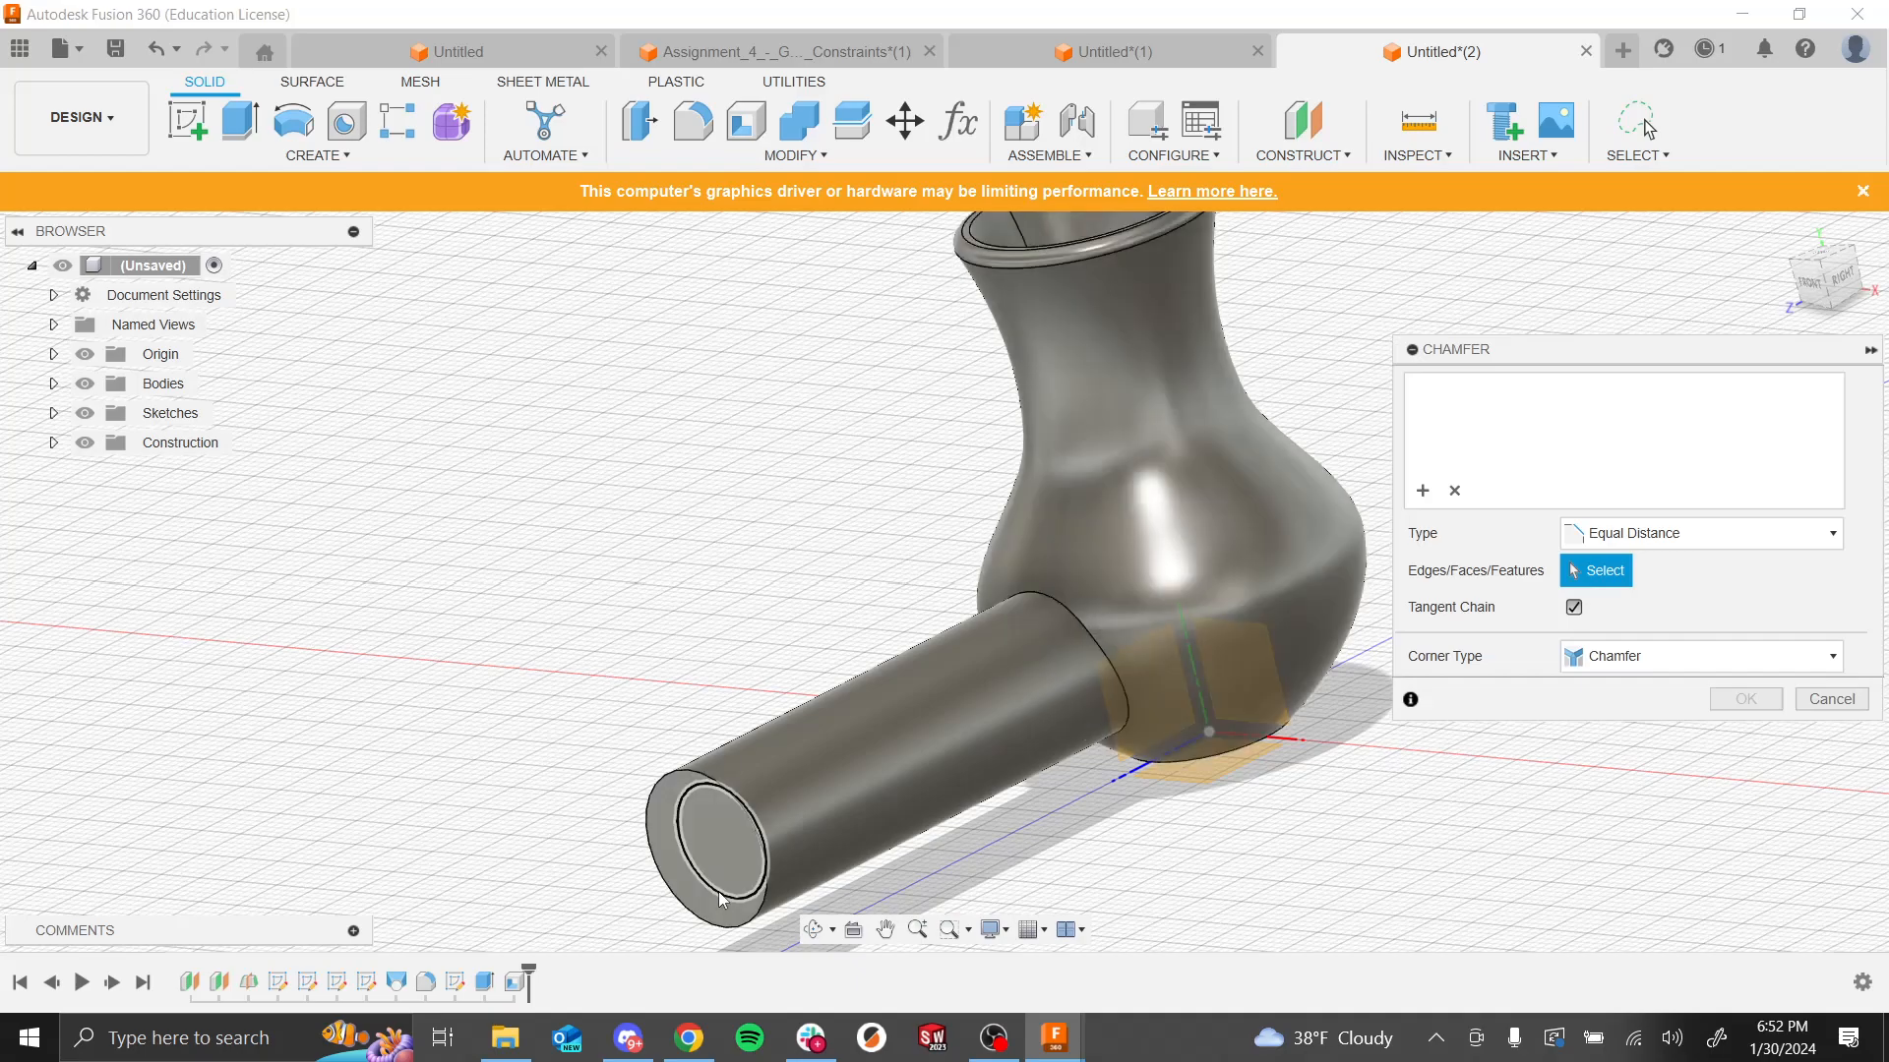
click(765, 850)
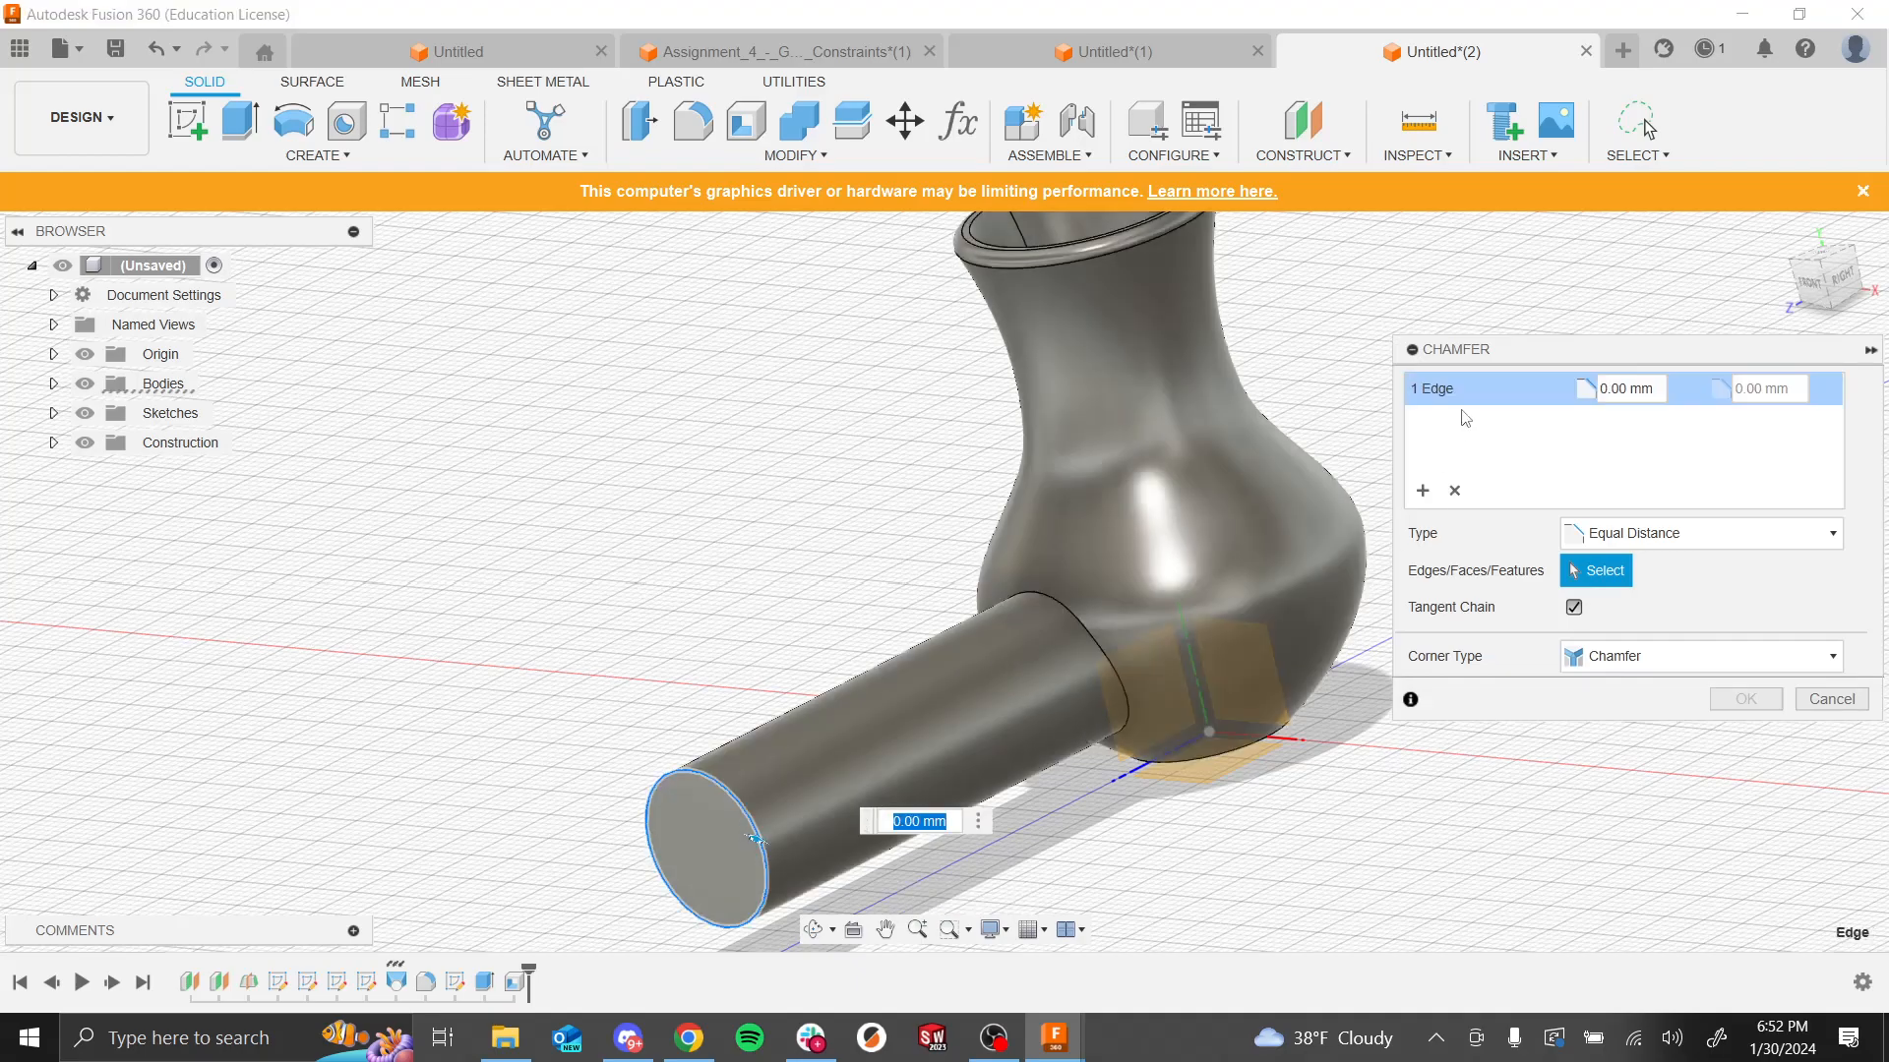
double_click(1658, 391)
text(1)
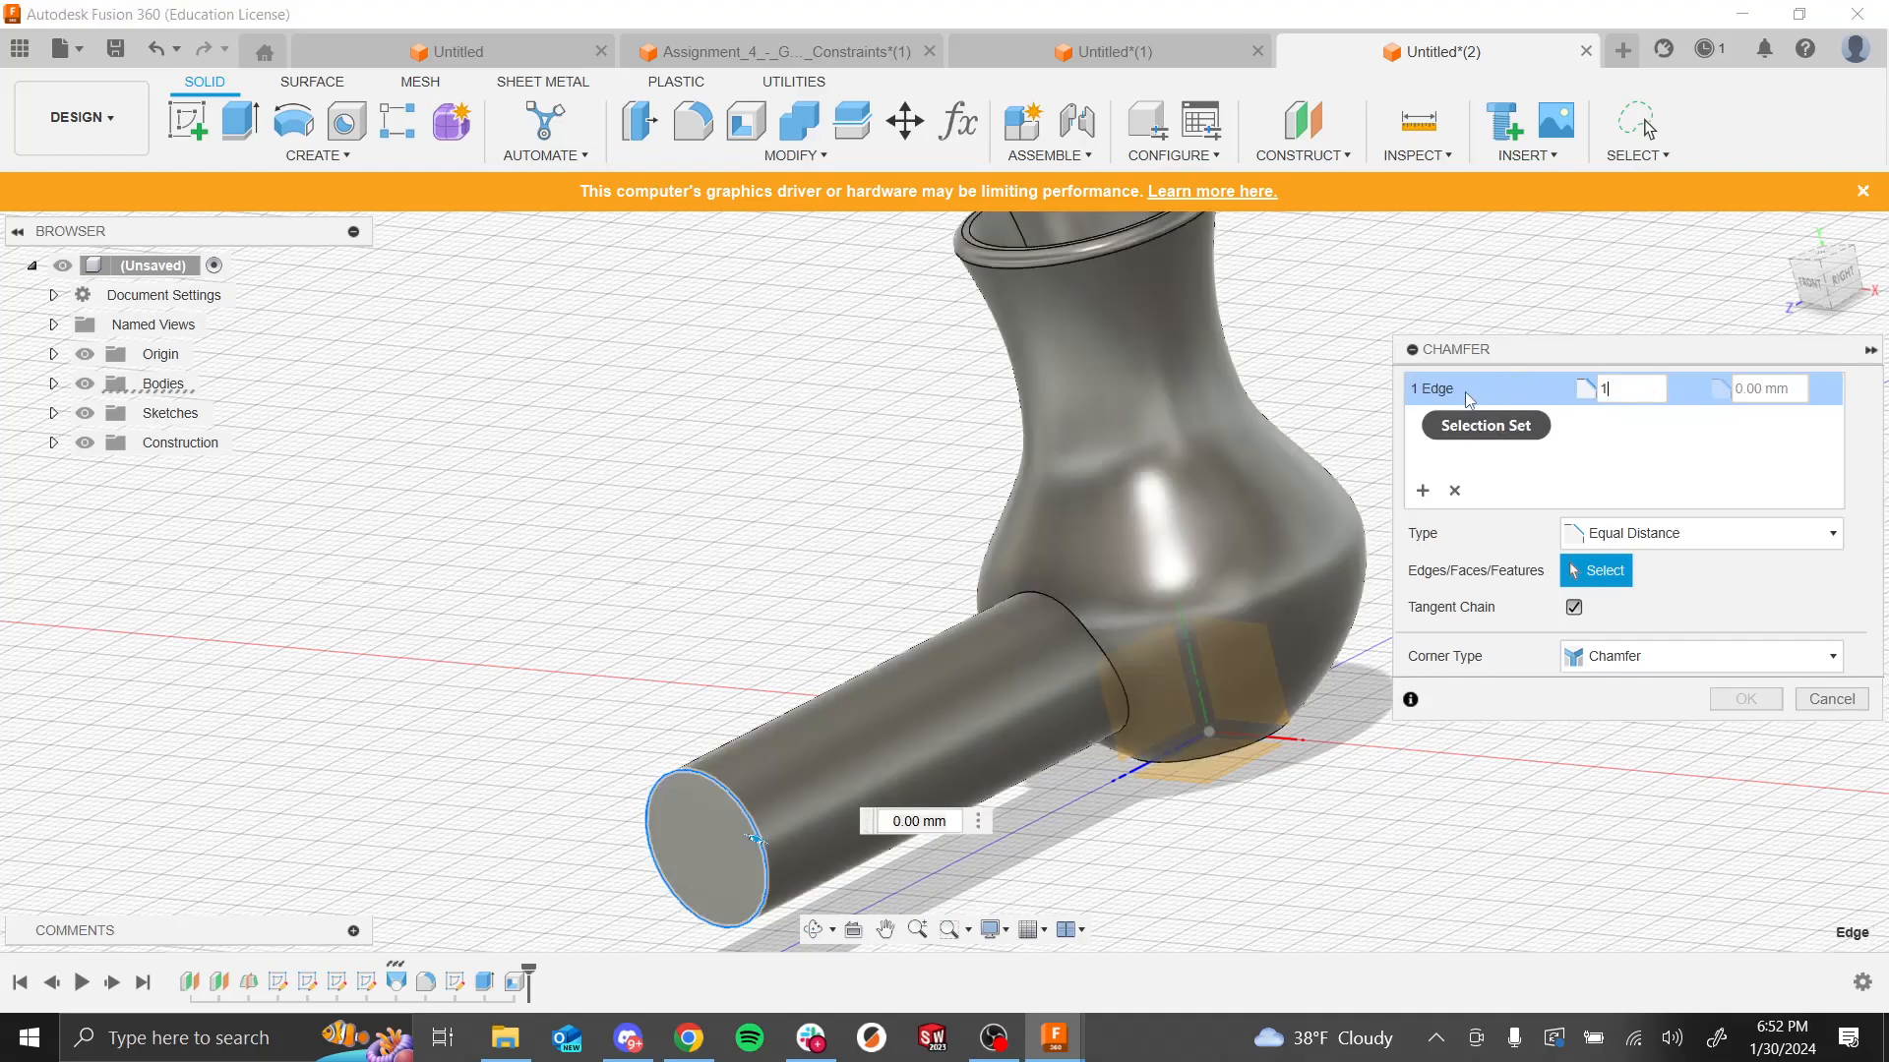
click(1733, 697)
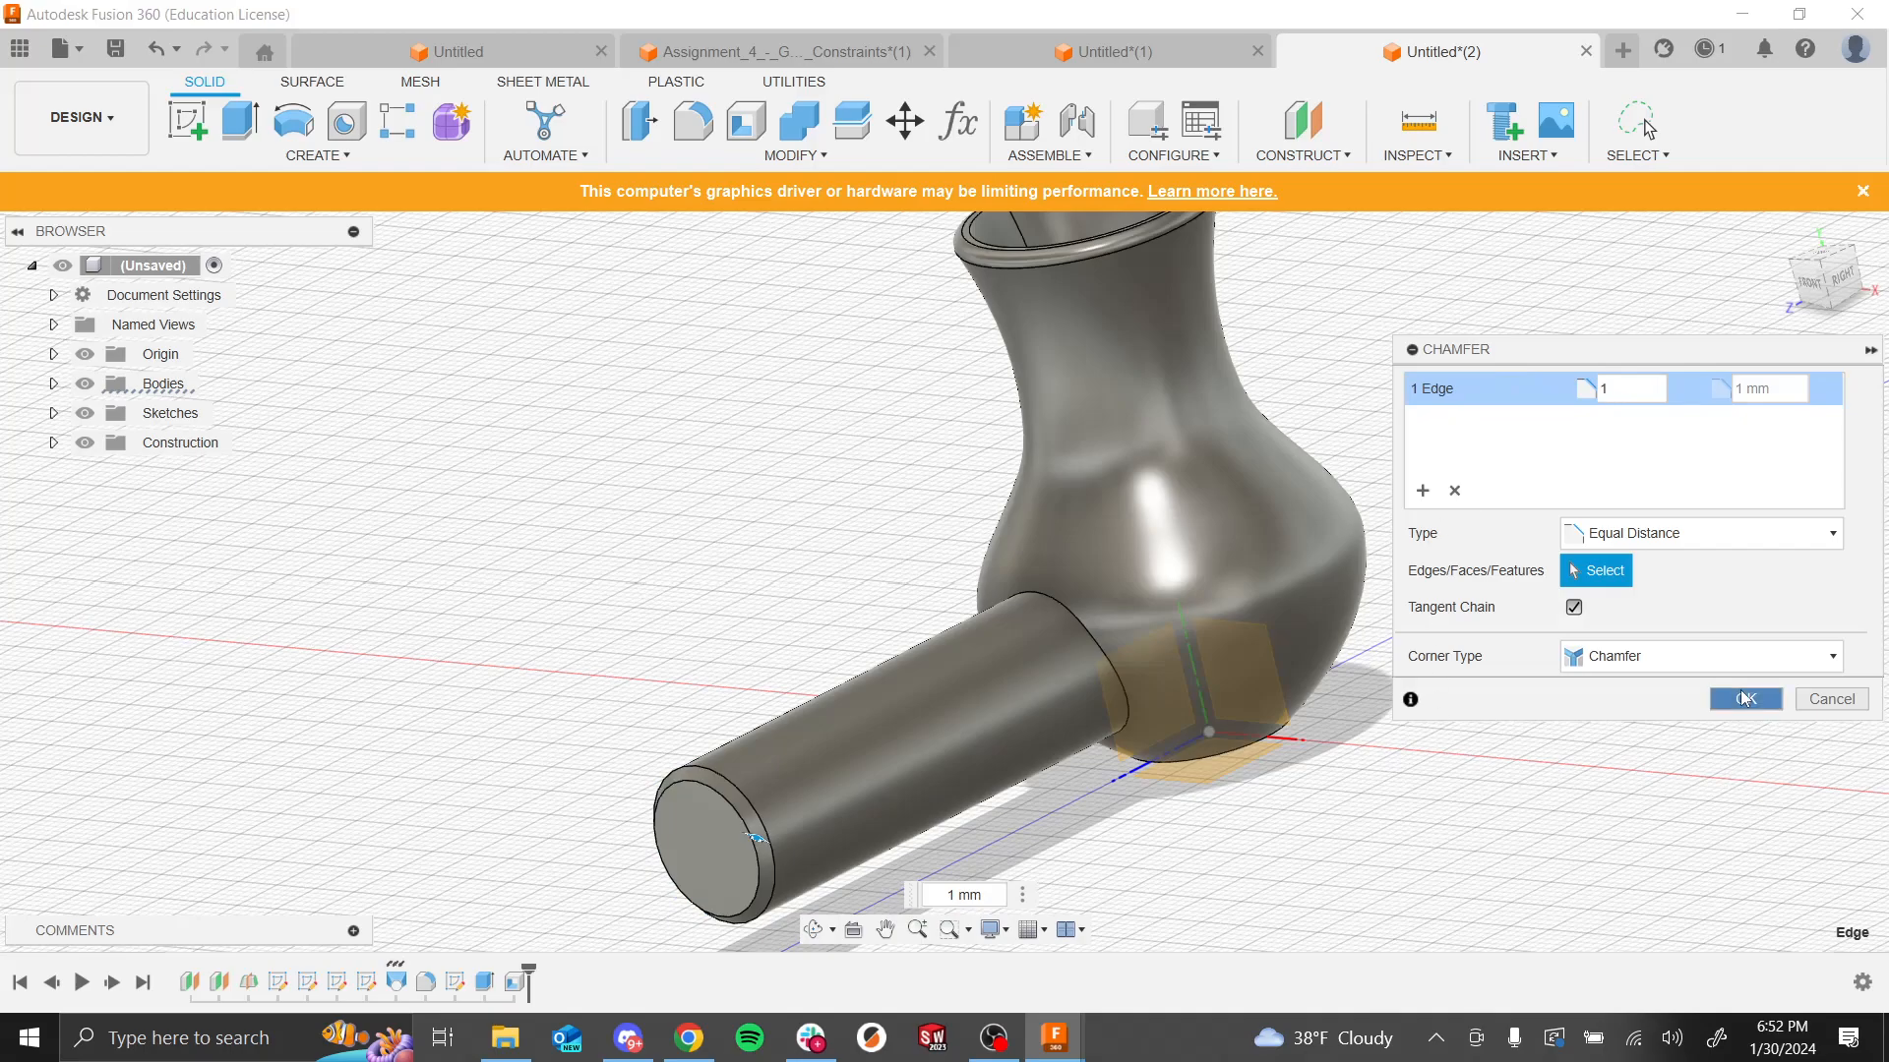
Step: Examine the handle's chamfered end and check the next Assignment 6 slide for the operation that follows the chamfer
middle_drag(1370, 756, 1219, 666)
shift+middle_drag(1334, 679, 1478, 689)
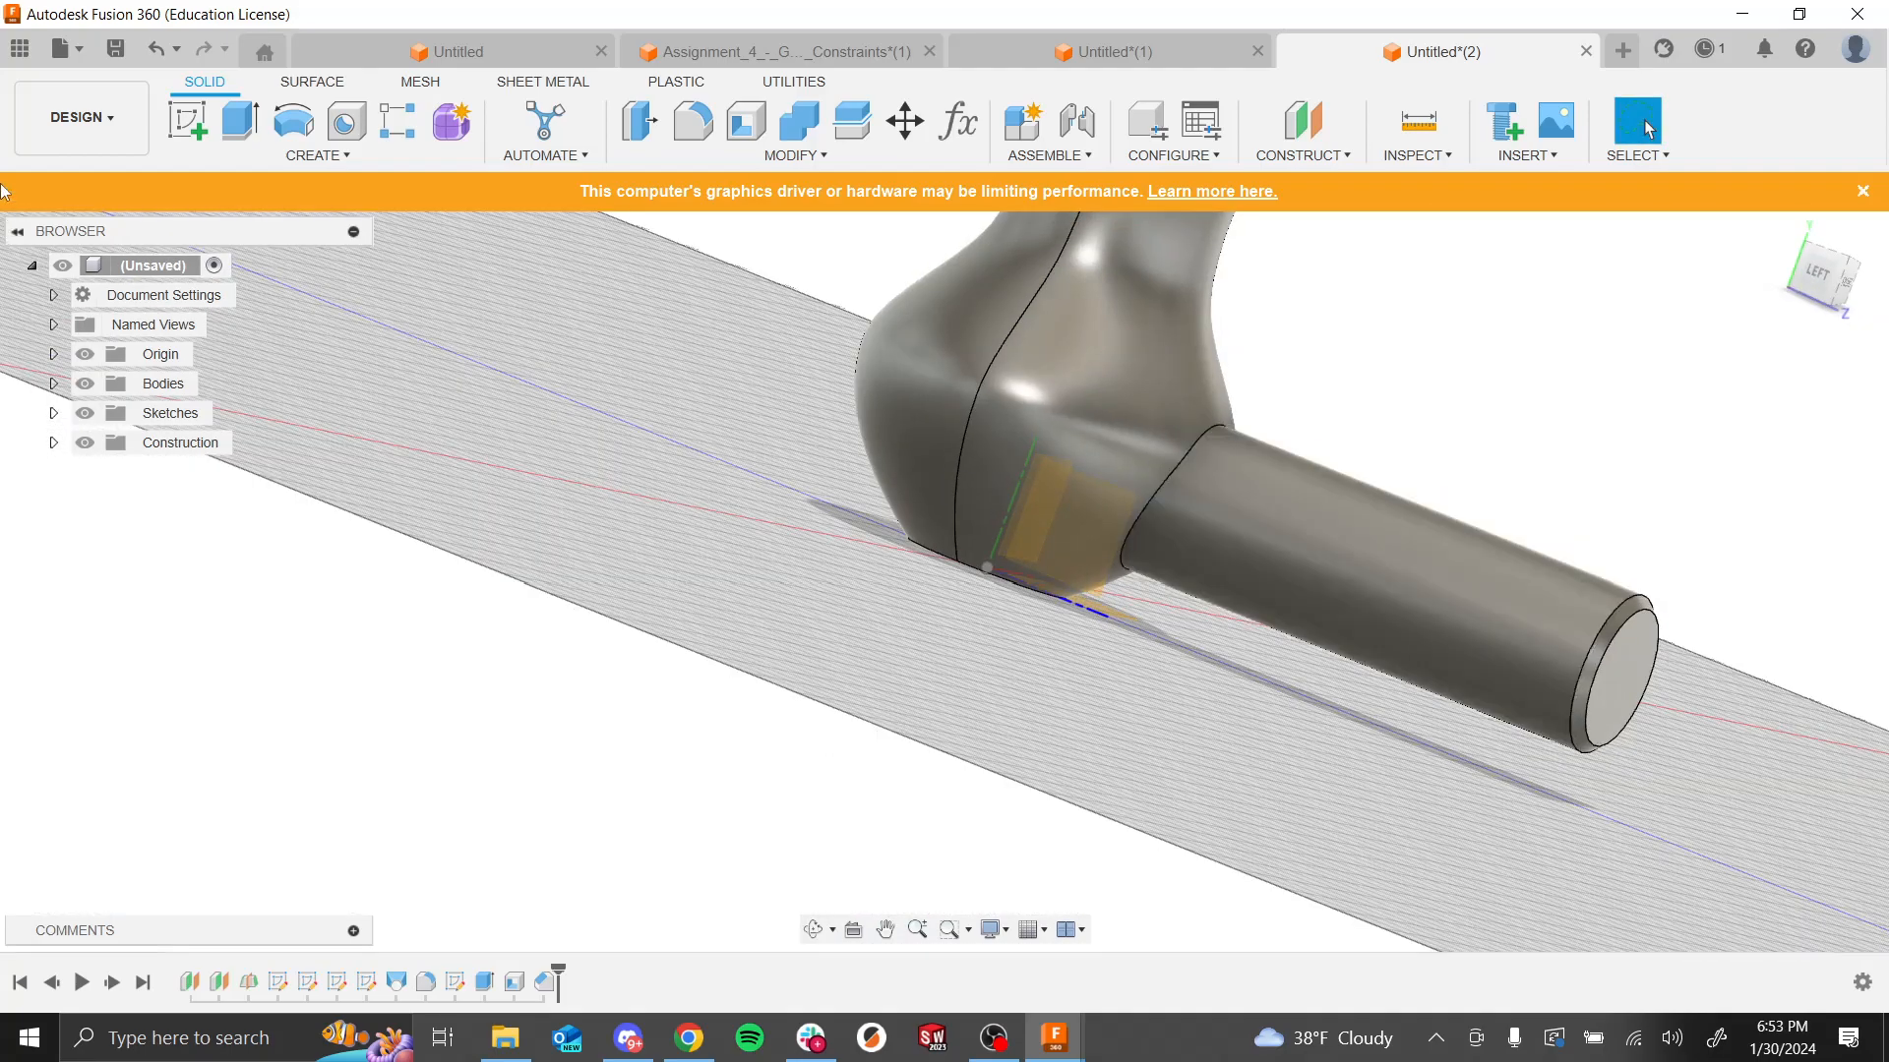
key(alt+Tab)
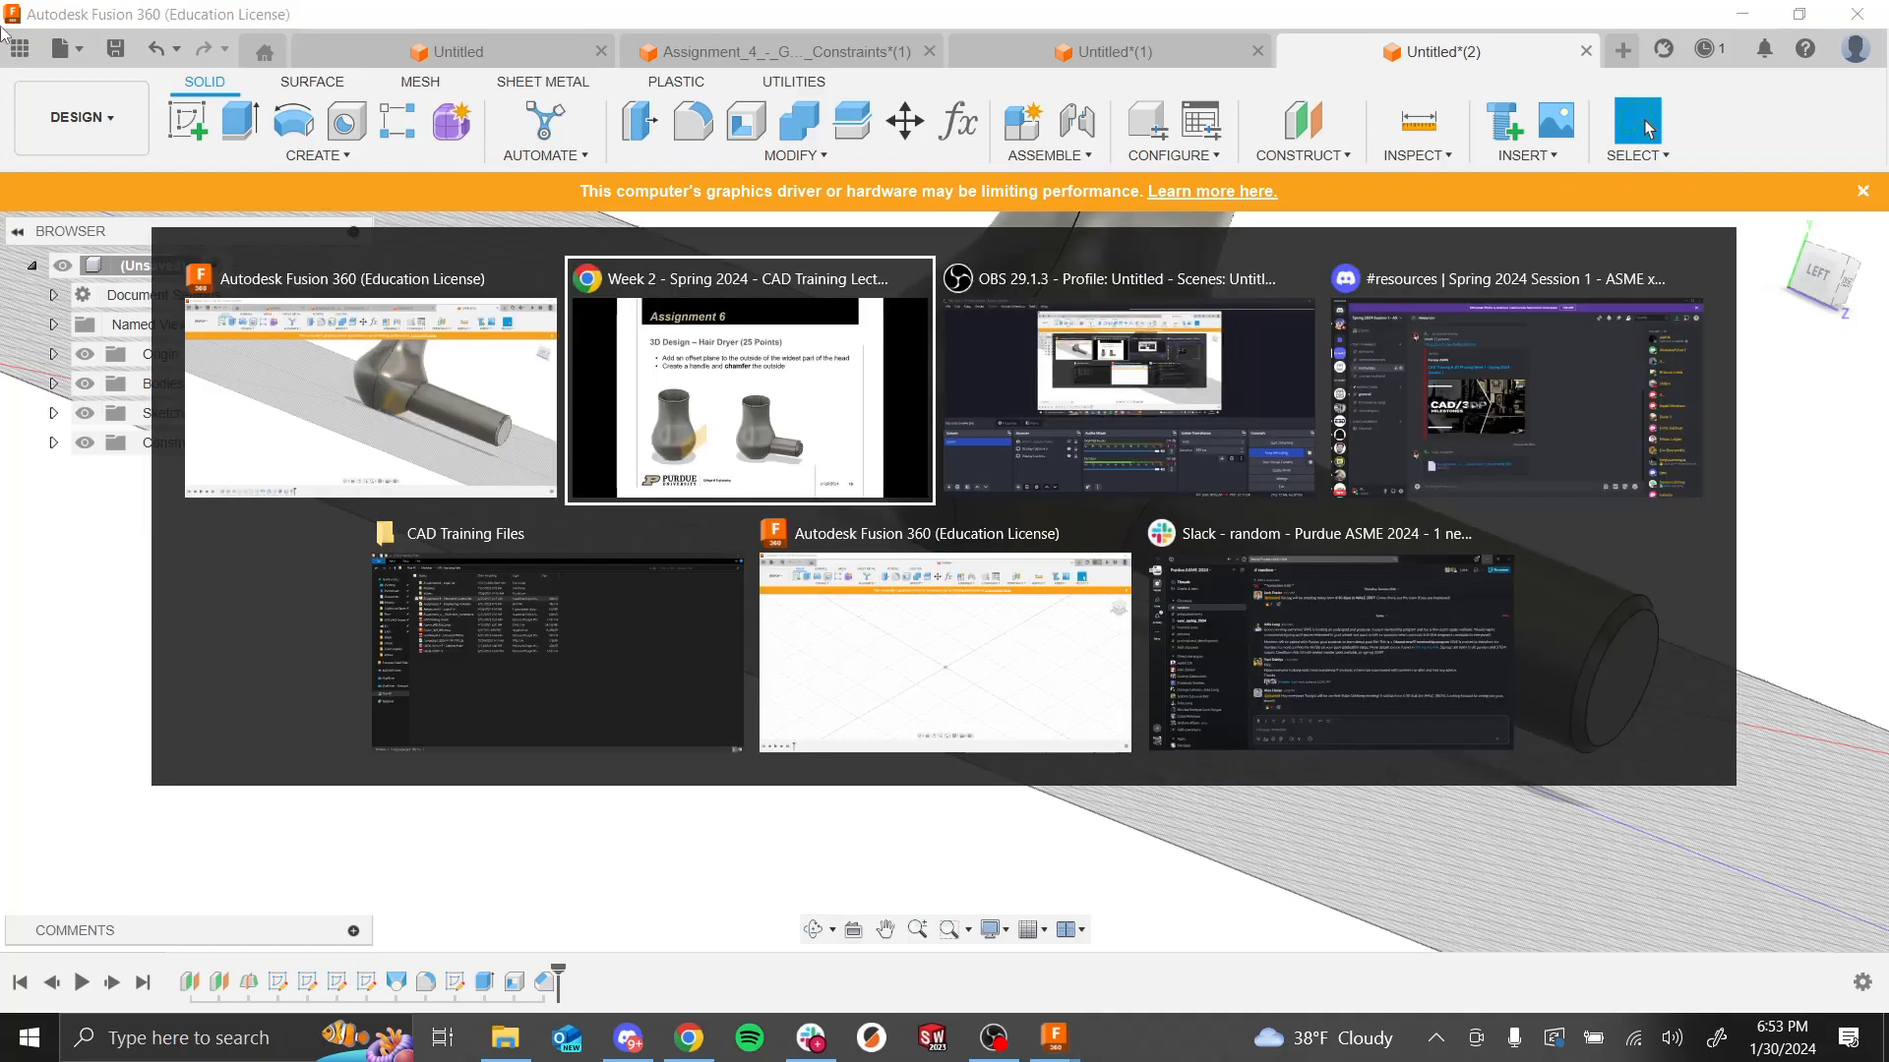
key(Right)
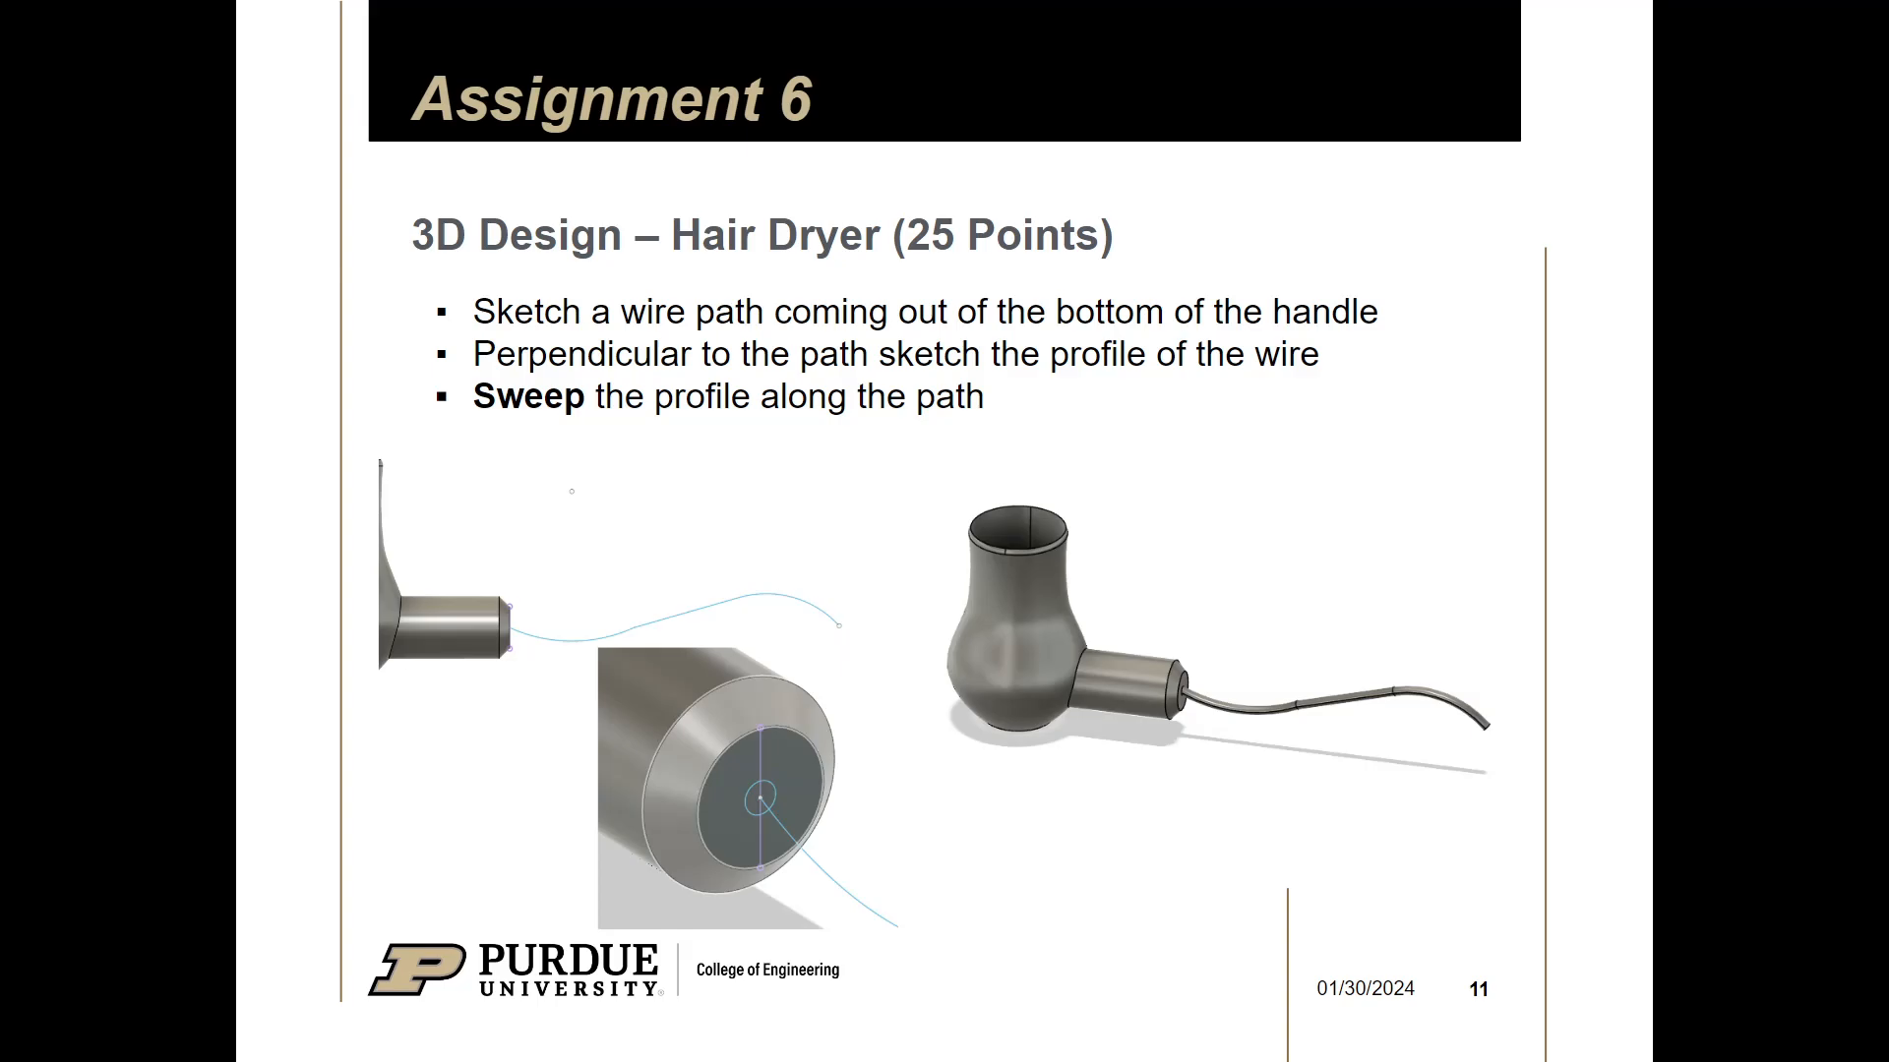
key(alt+Tab)
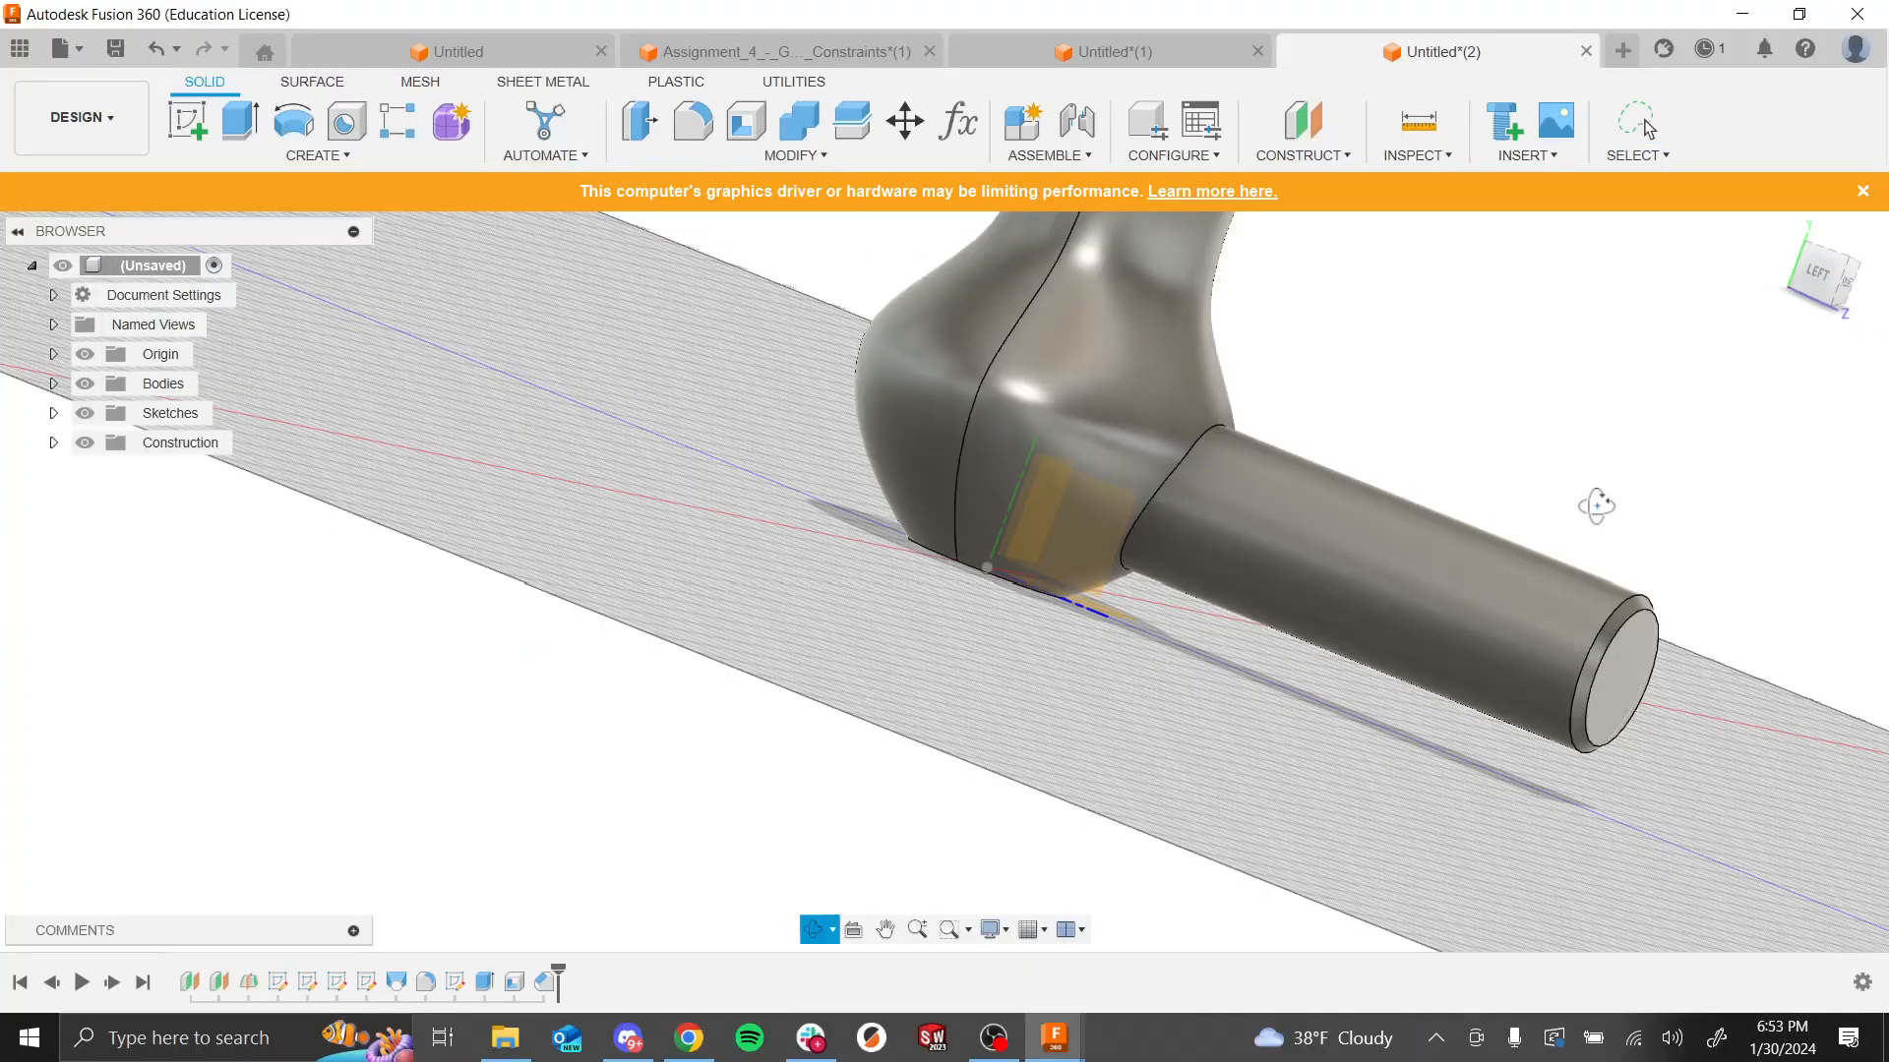
shift+middle_drag(1597, 505, 927, 645)
scroll(928, 646, down, 3)
scroll(1279, 630, up, 1)
scroll(1304, 636, up, 2)
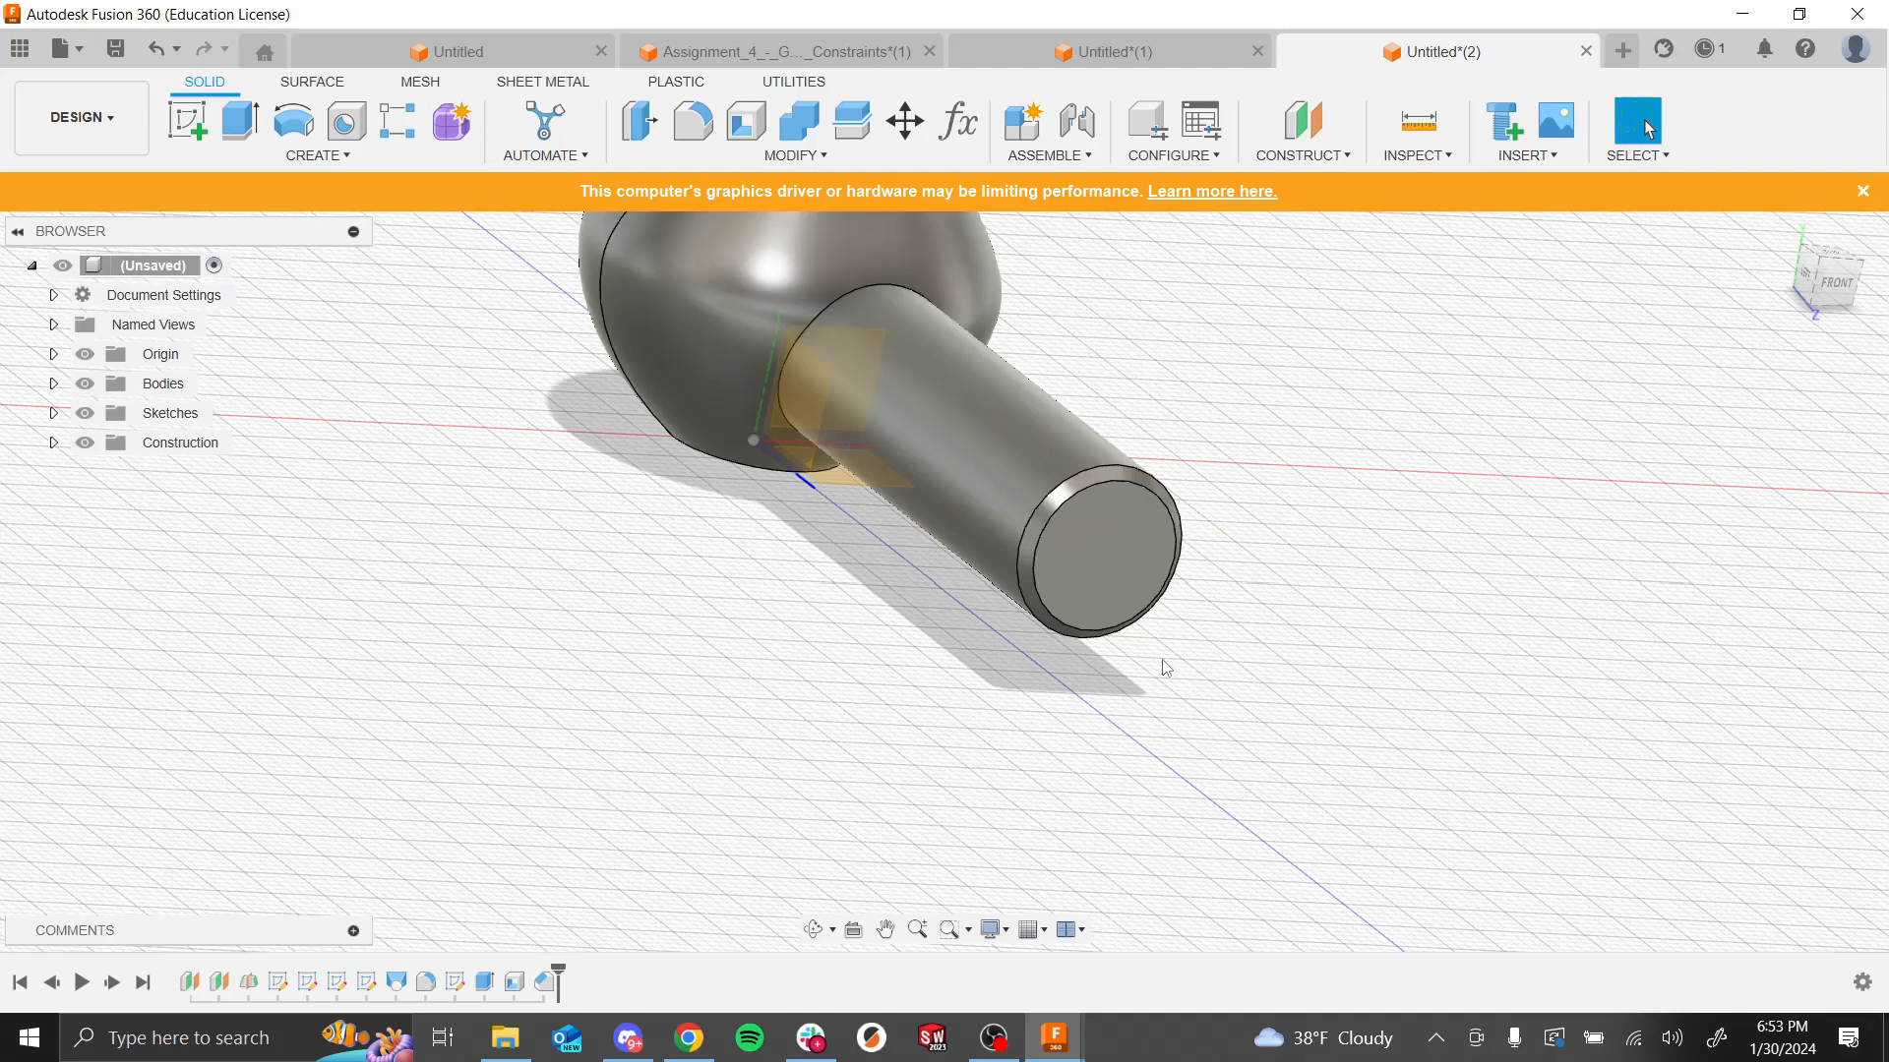
Step: Sketch a circle about 11 mm in diameter, off-centre on the handle's flat end face, and check the Assignment 6 slide on the wire
click(1088, 559)
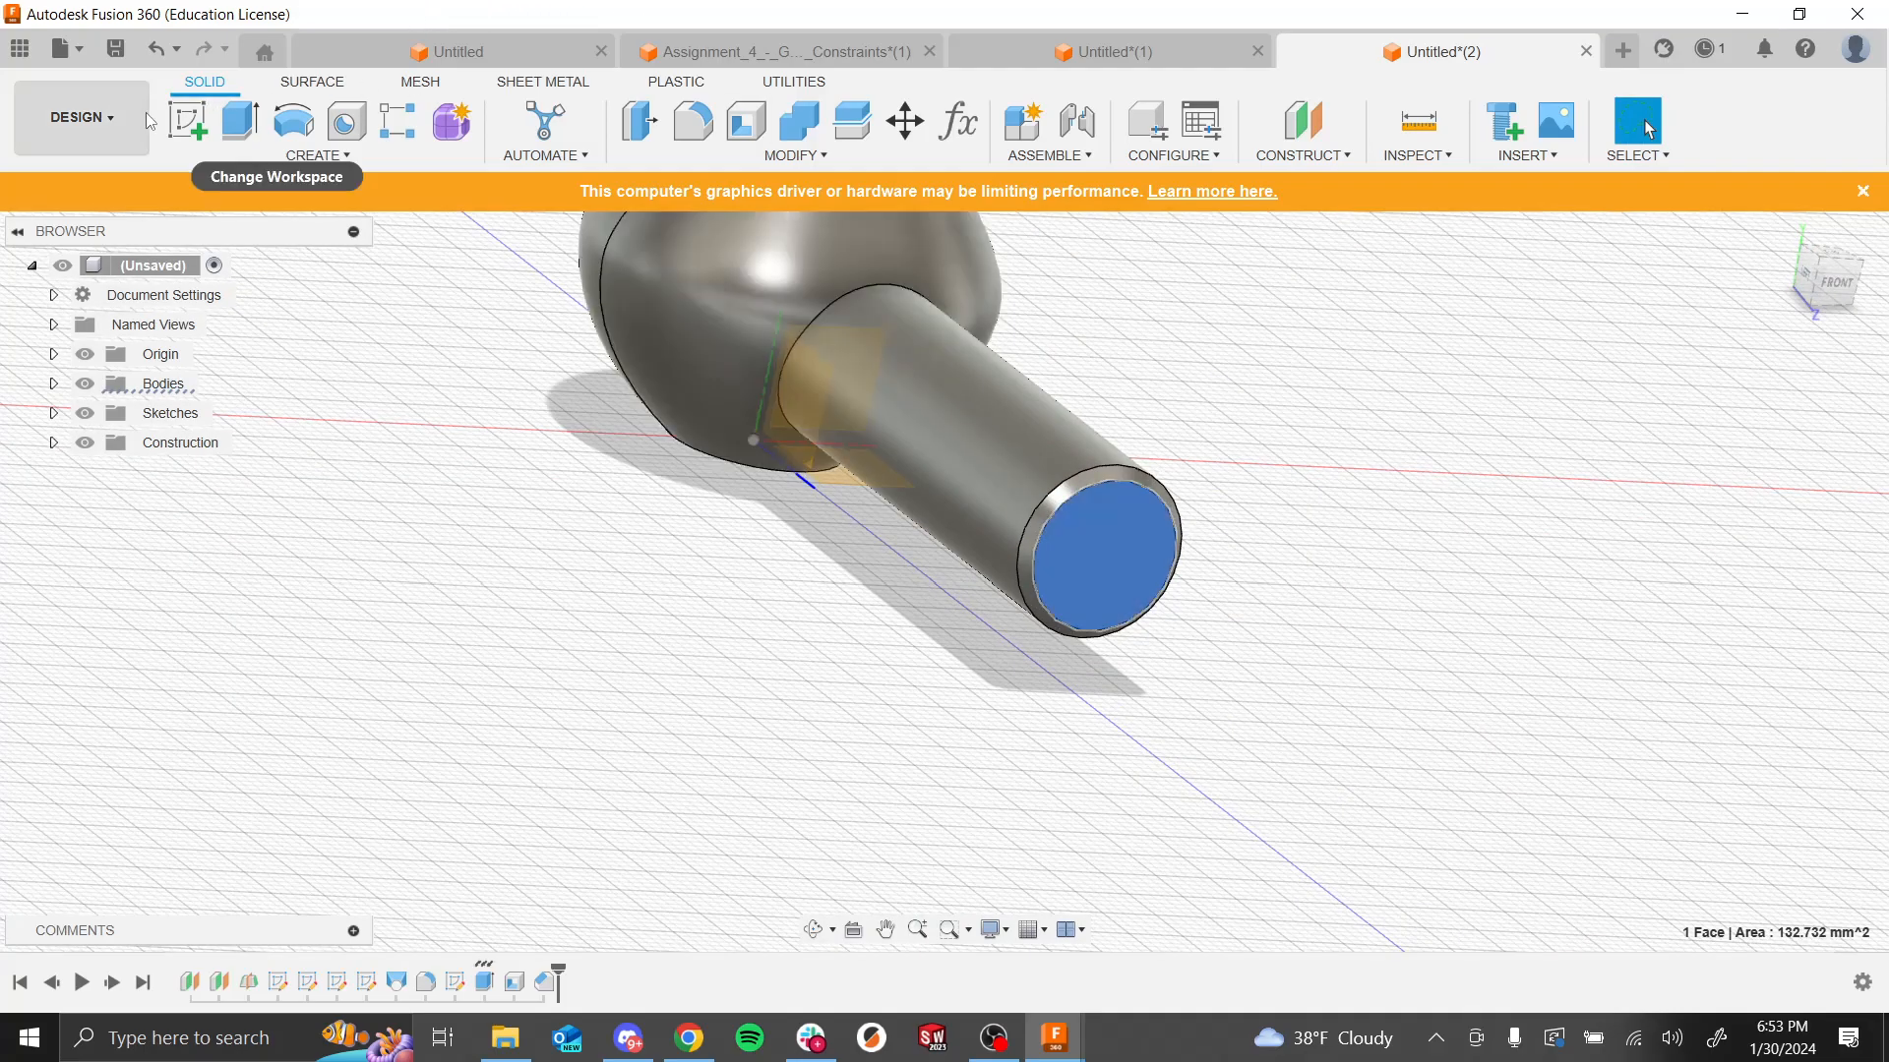
click(198, 118)
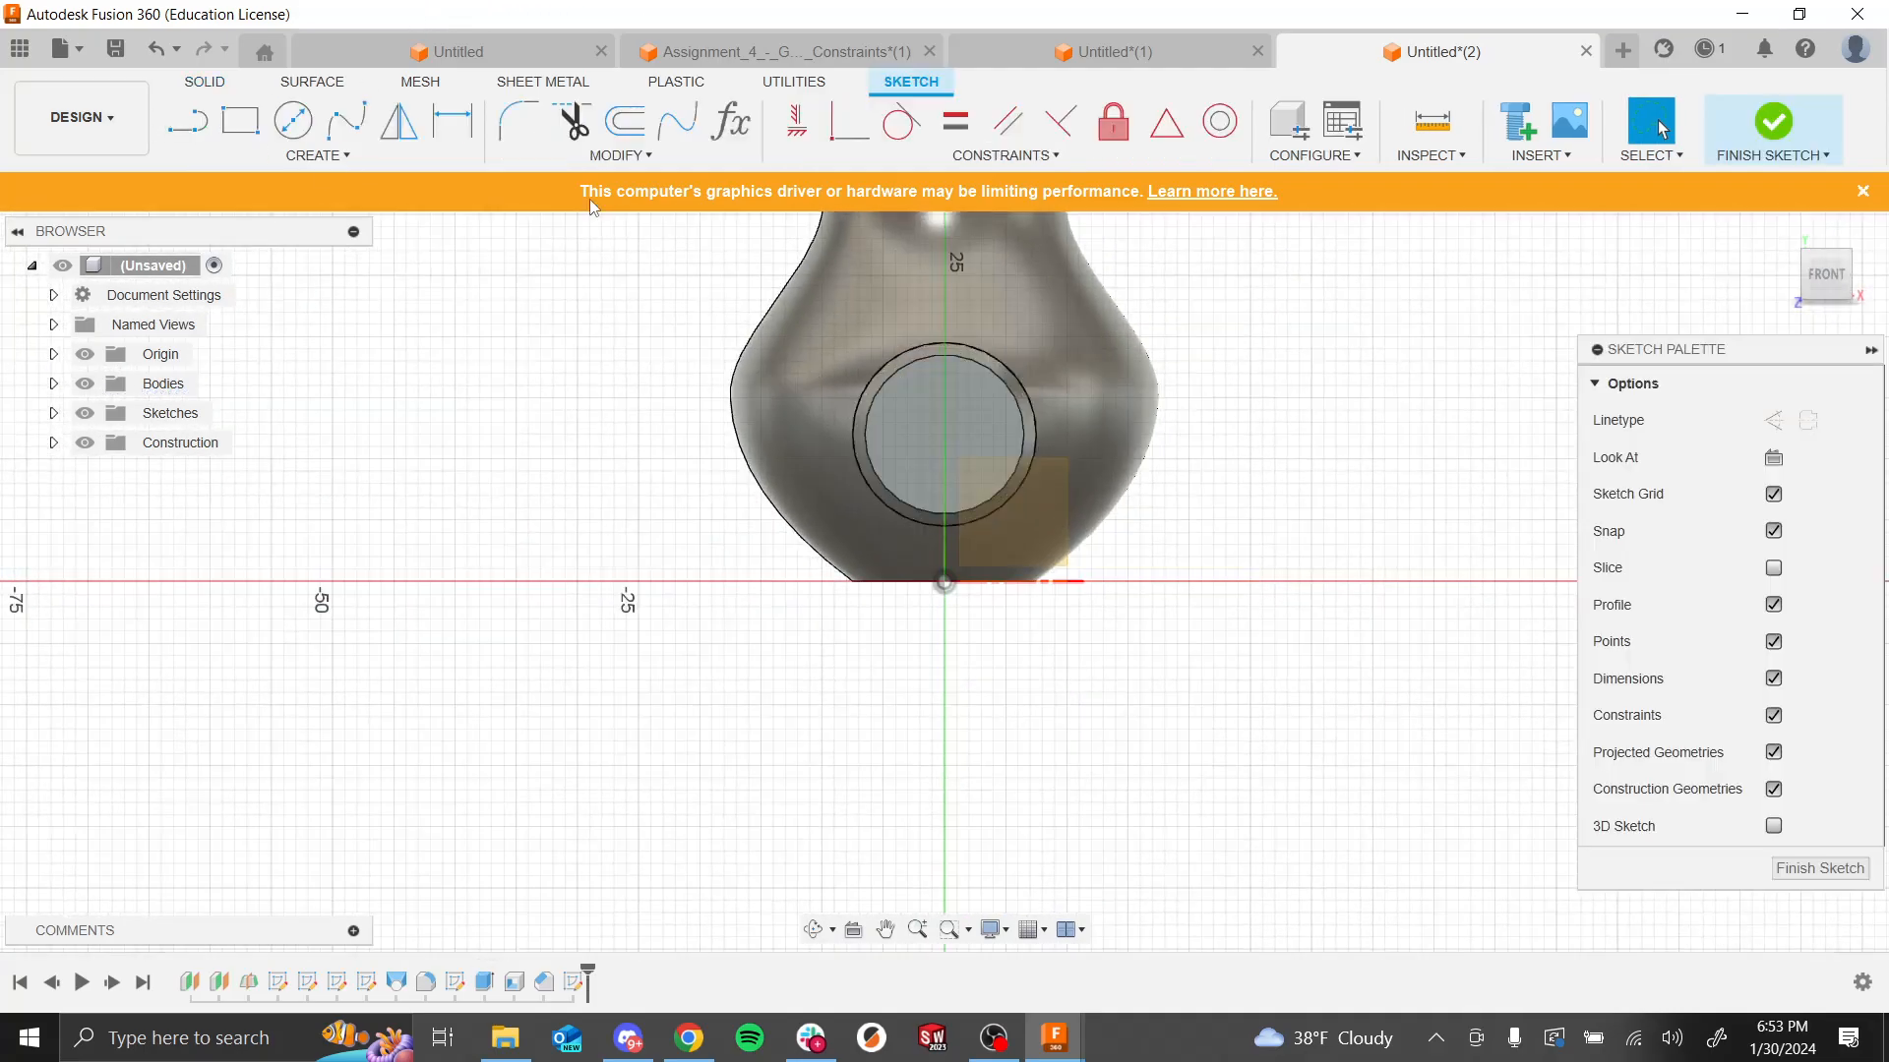
click(294, 120)
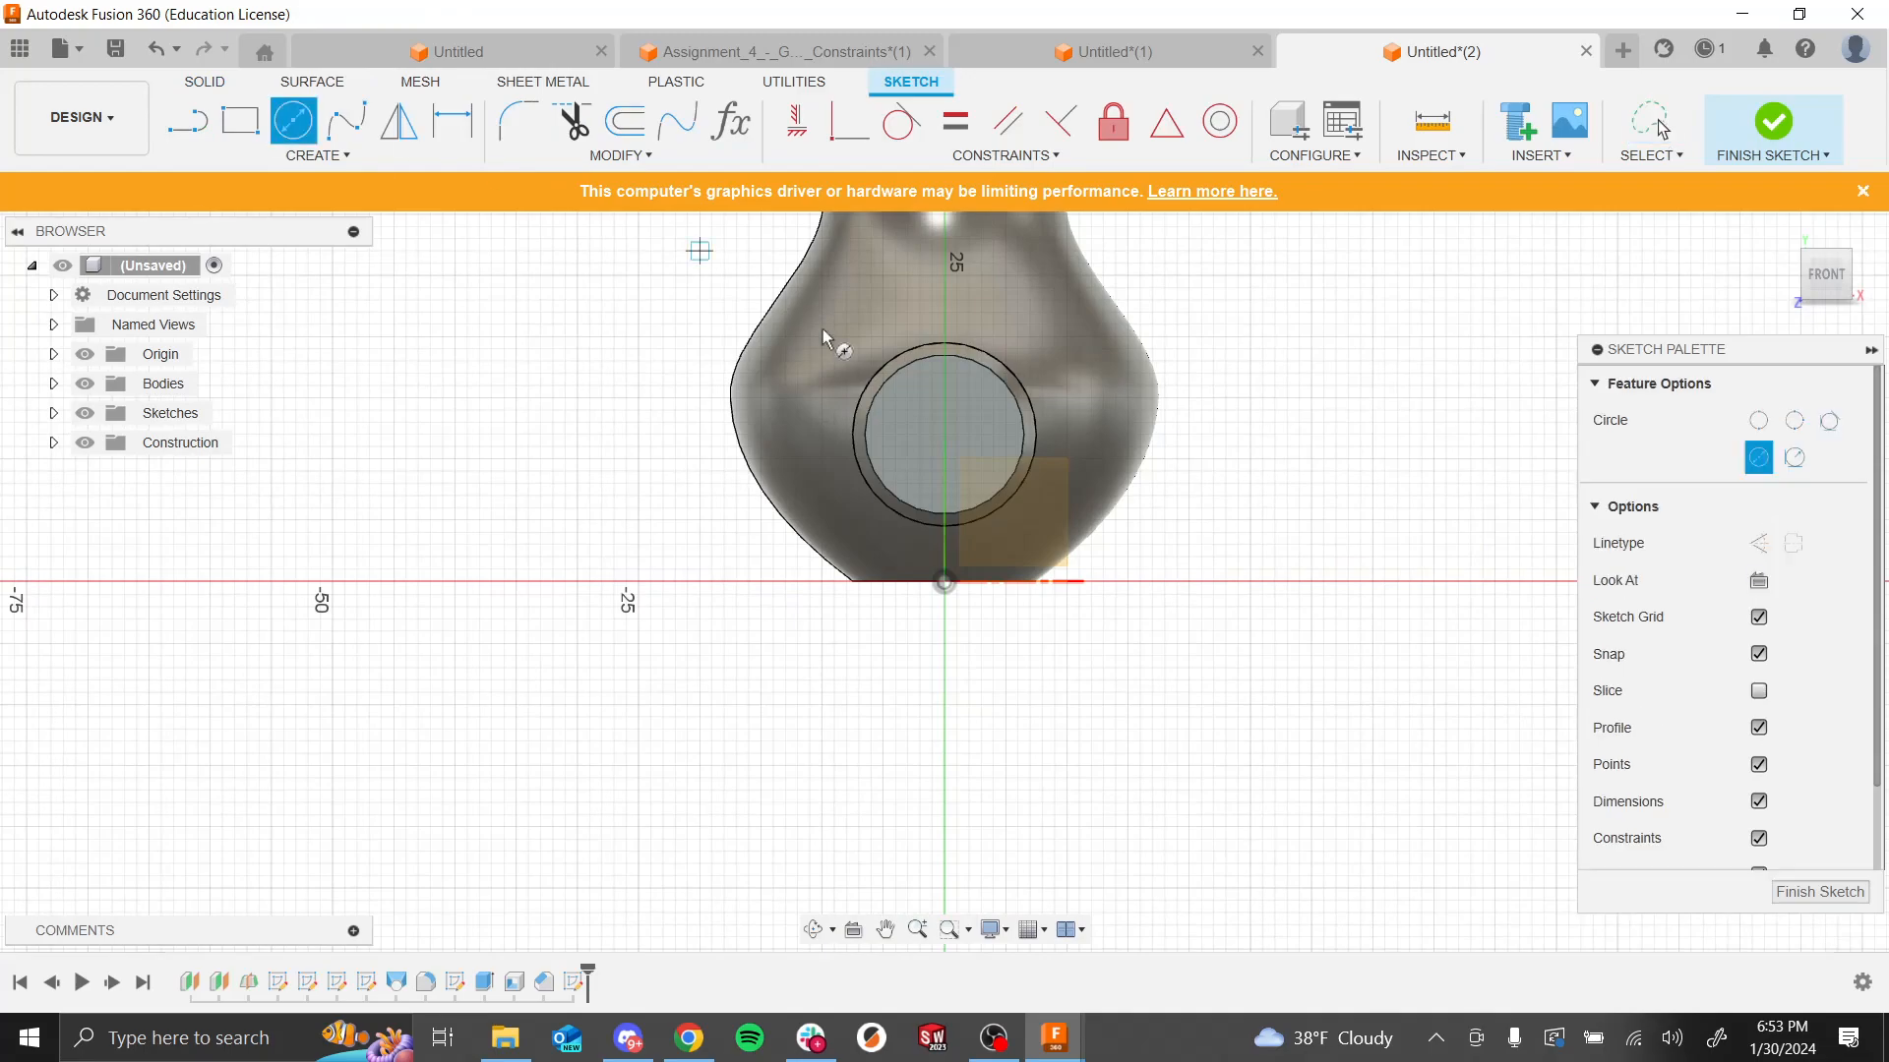
click(895, 438)
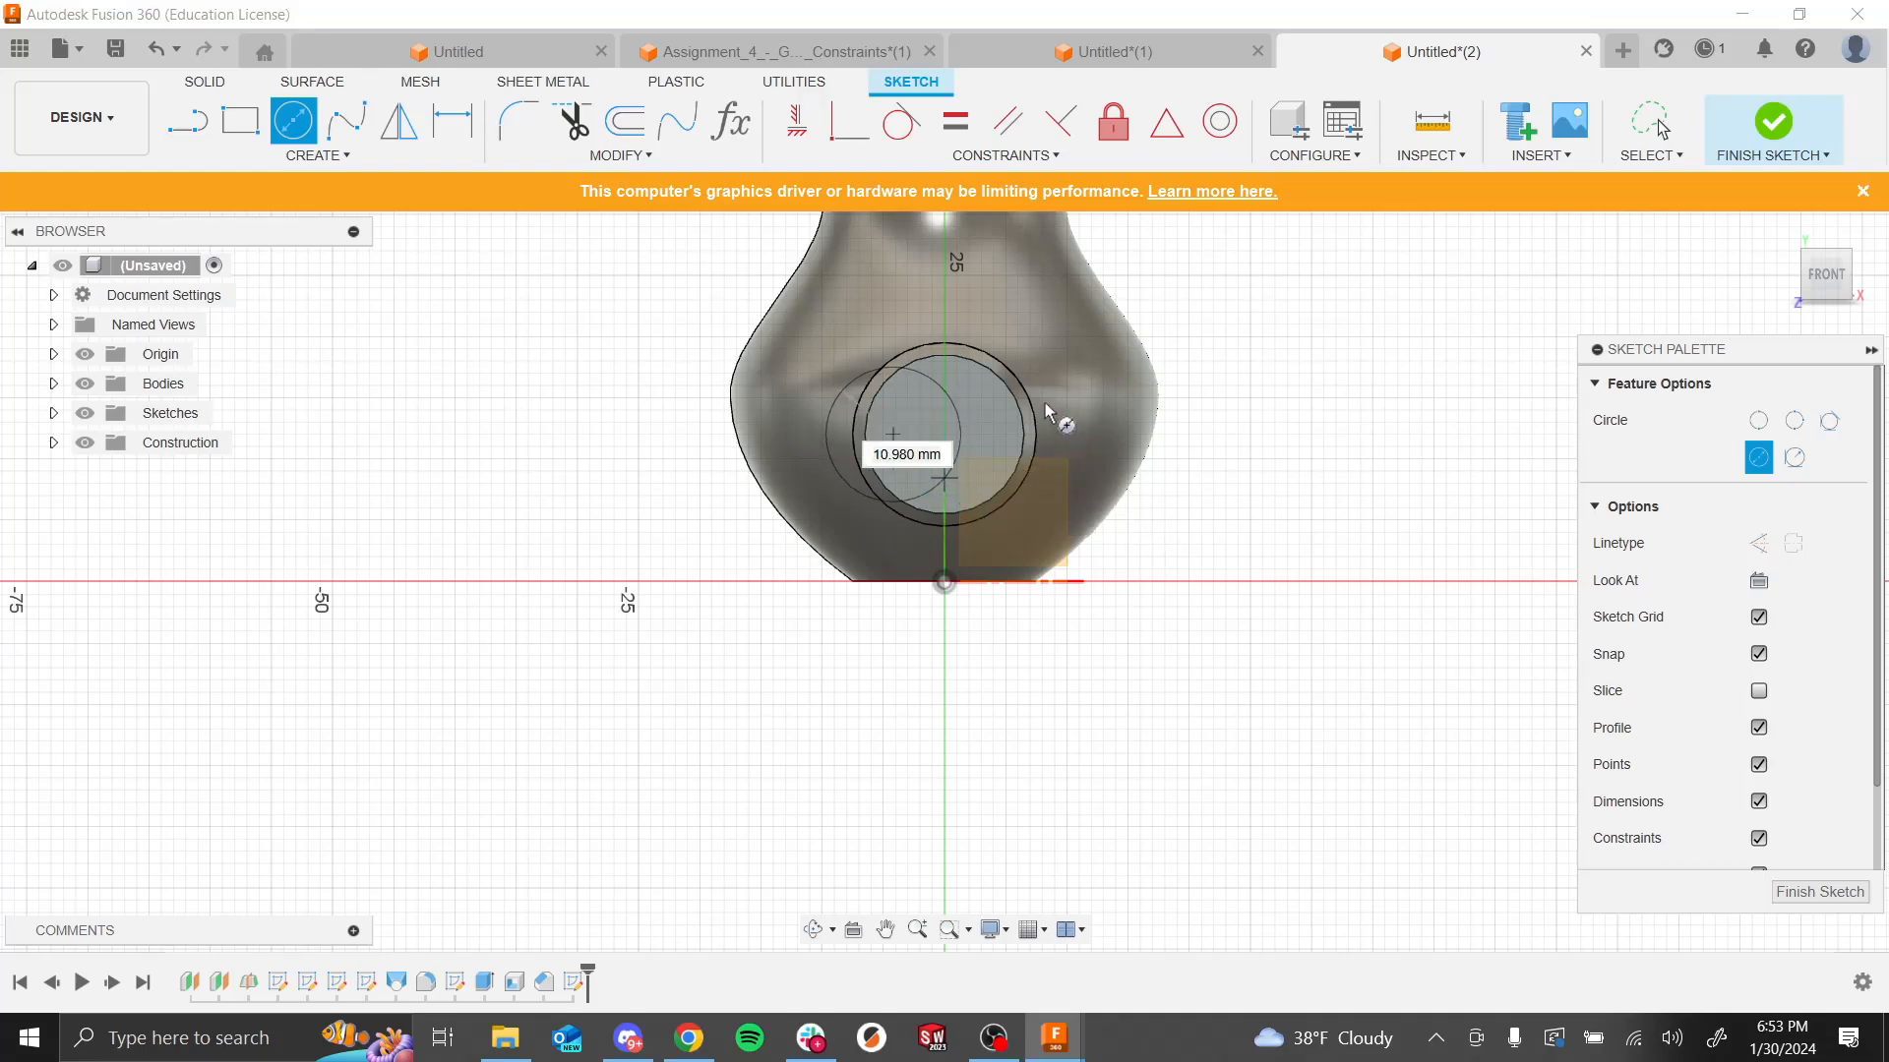
click(960, 461)
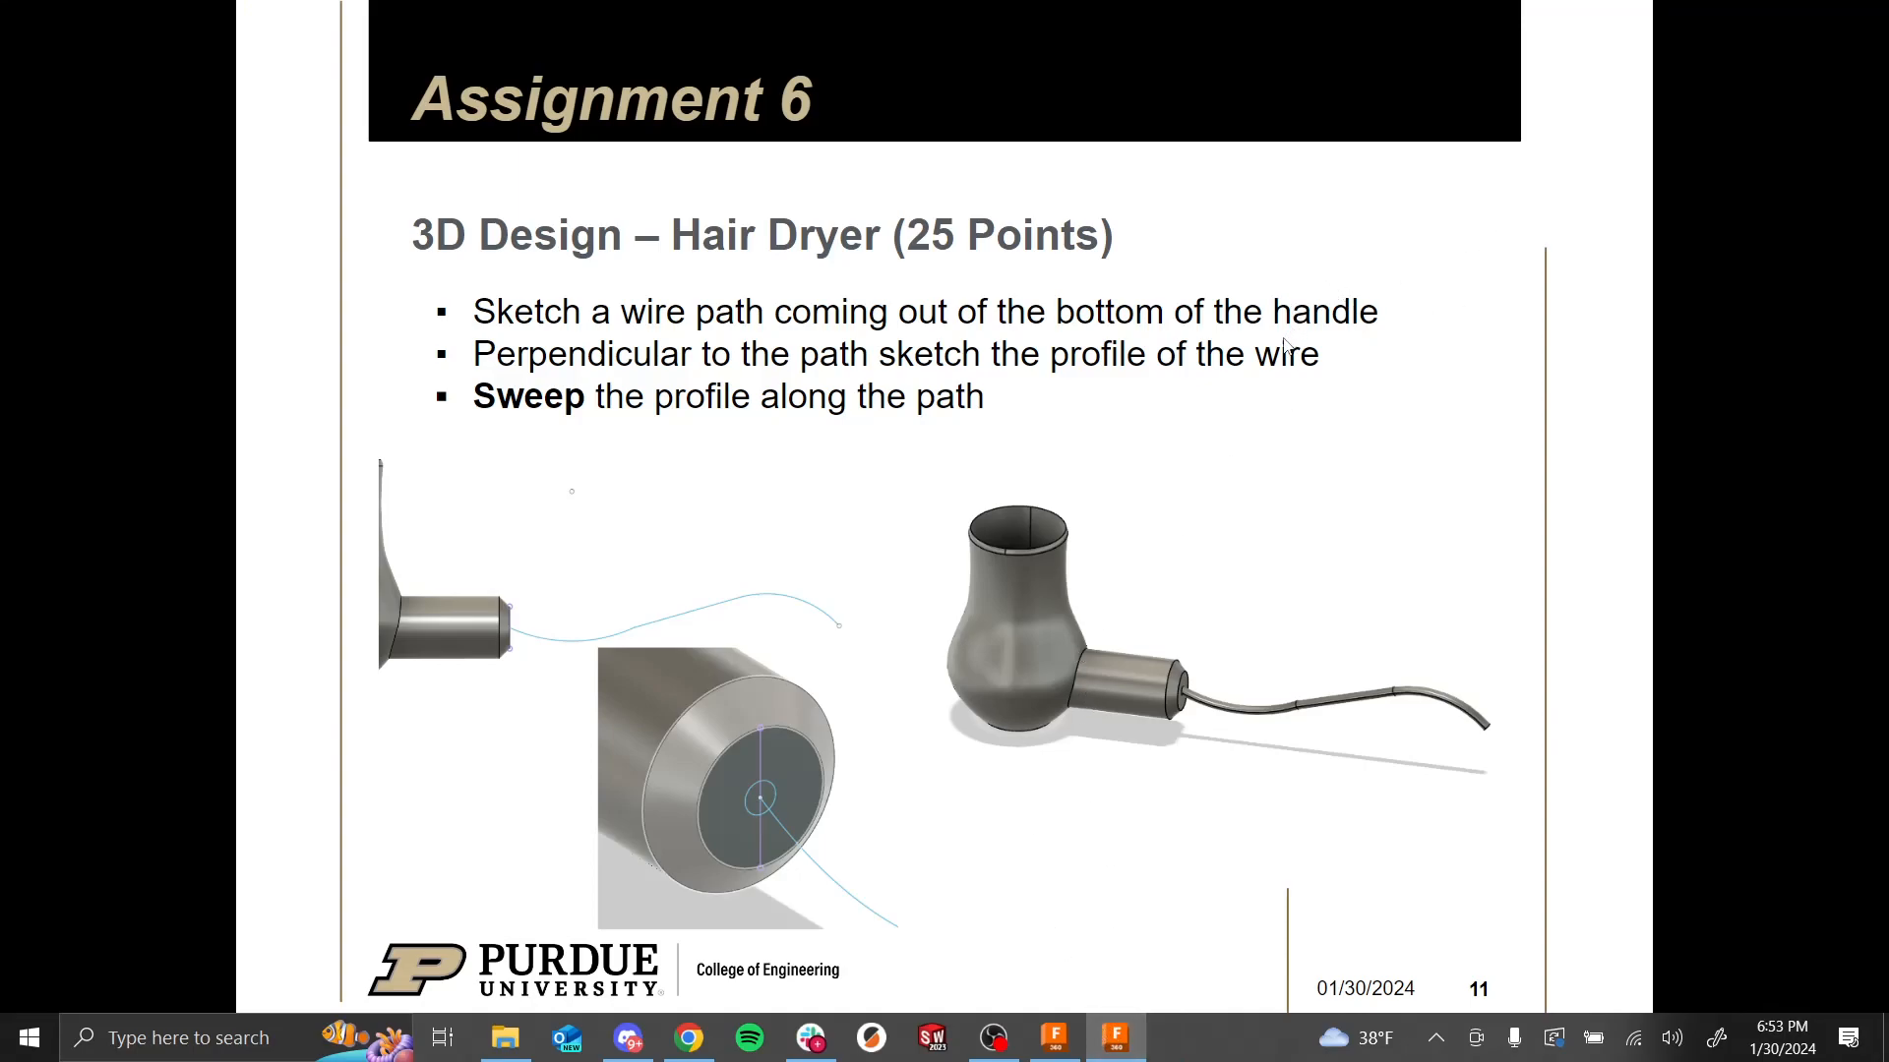
click(1265, 688)
key(Escape)
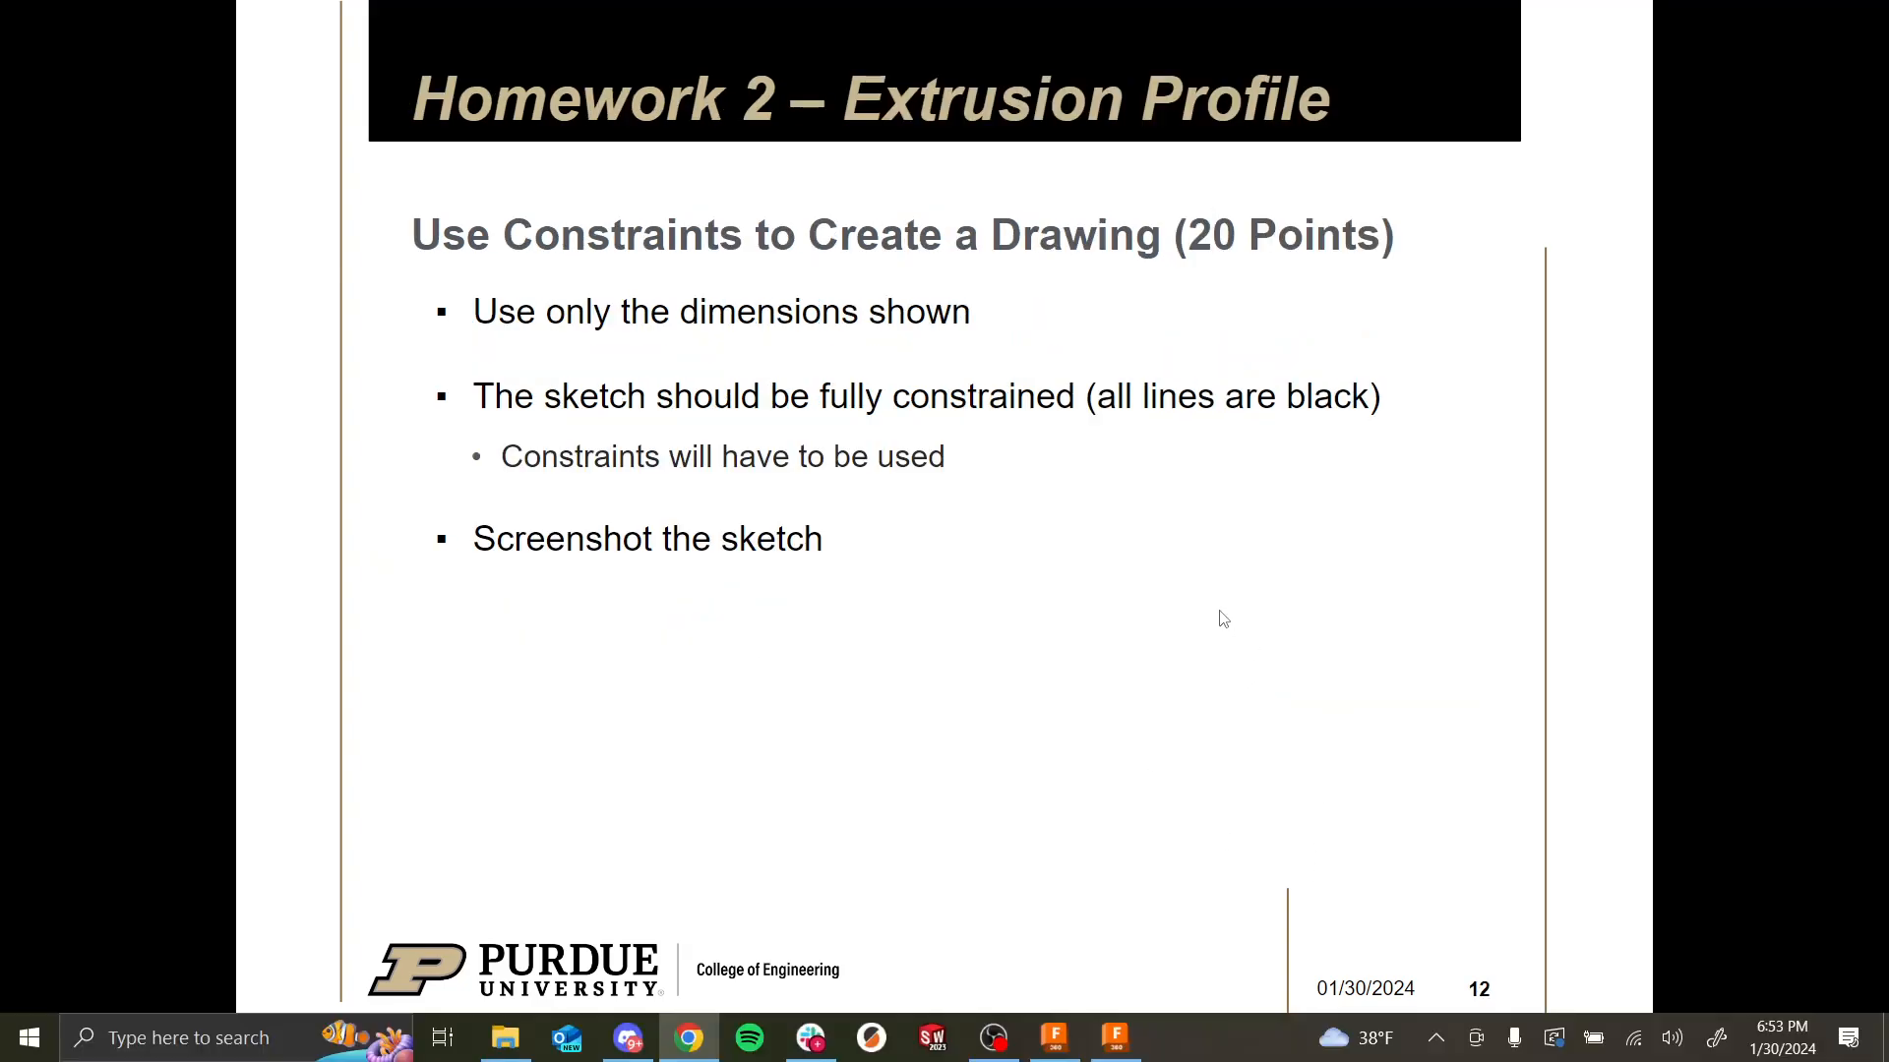
click(1145, 1045)
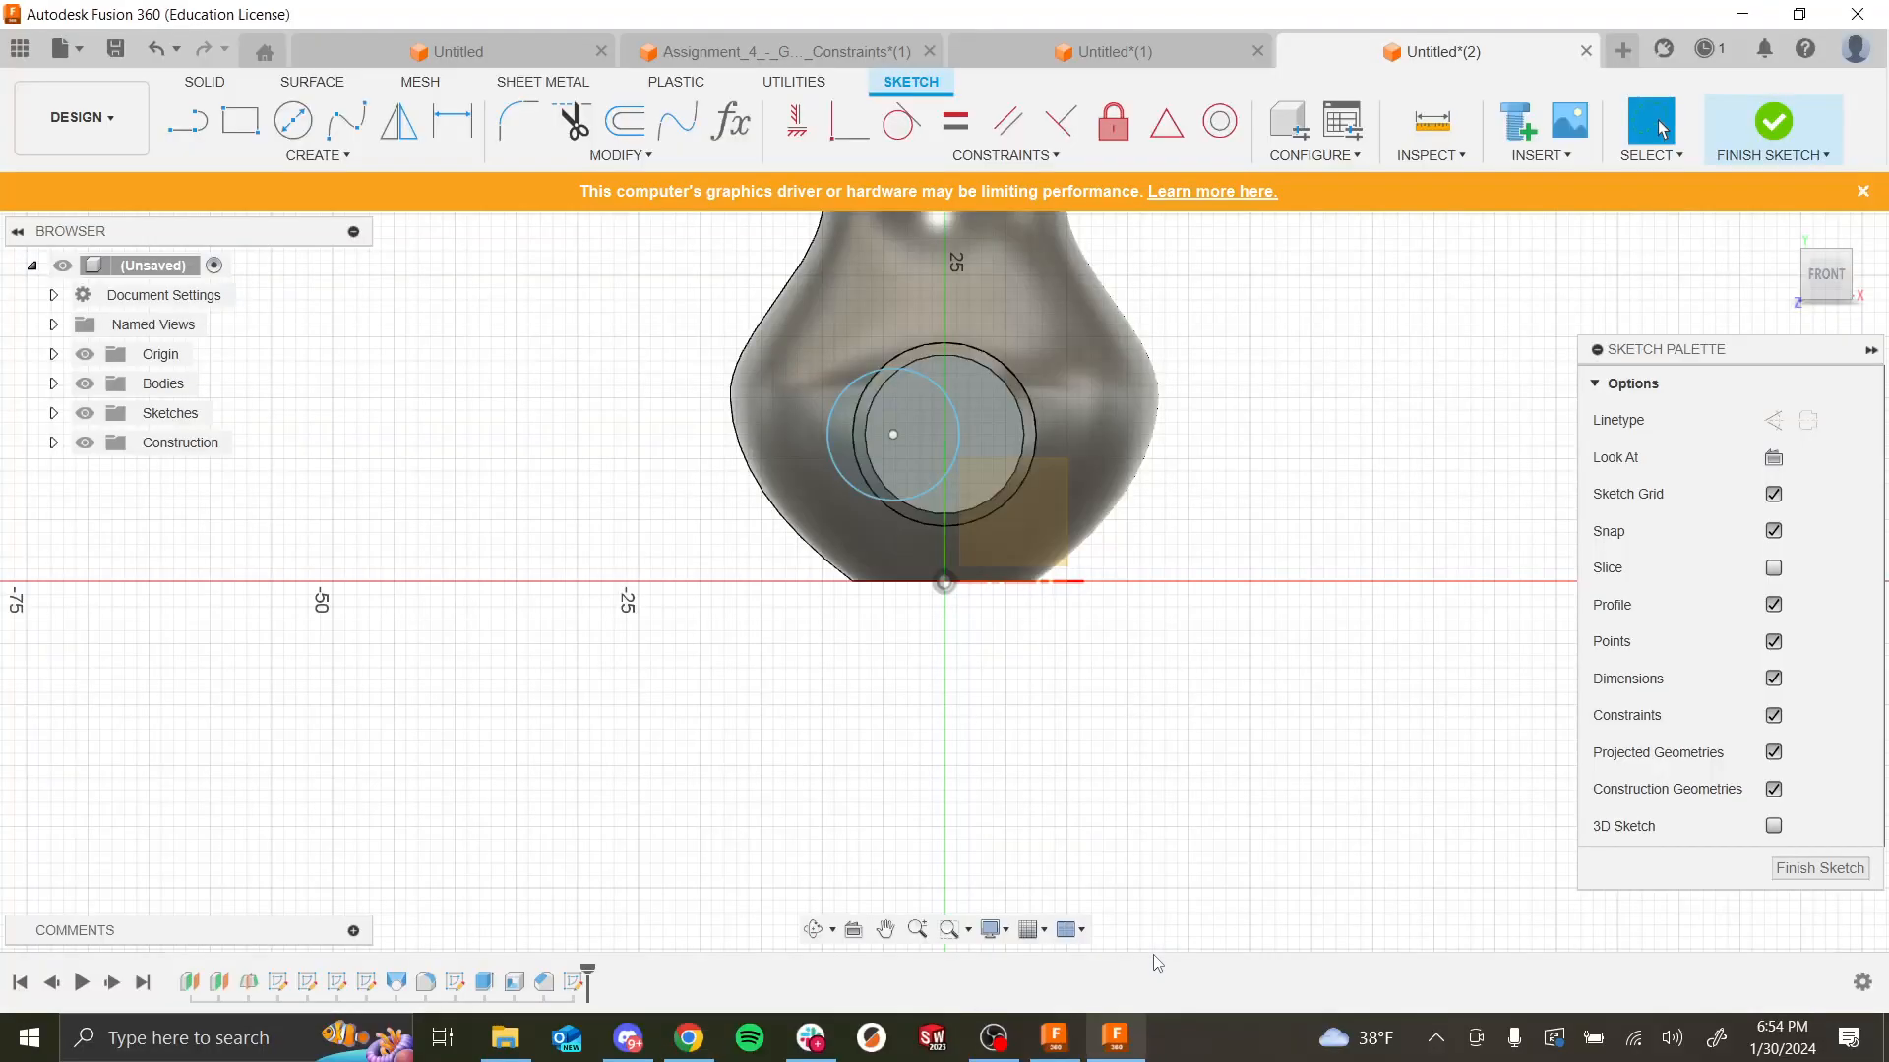
Step: Dimension the diameter of the new circle on the handle's end face and set it to 5 mm
click(450, 125)
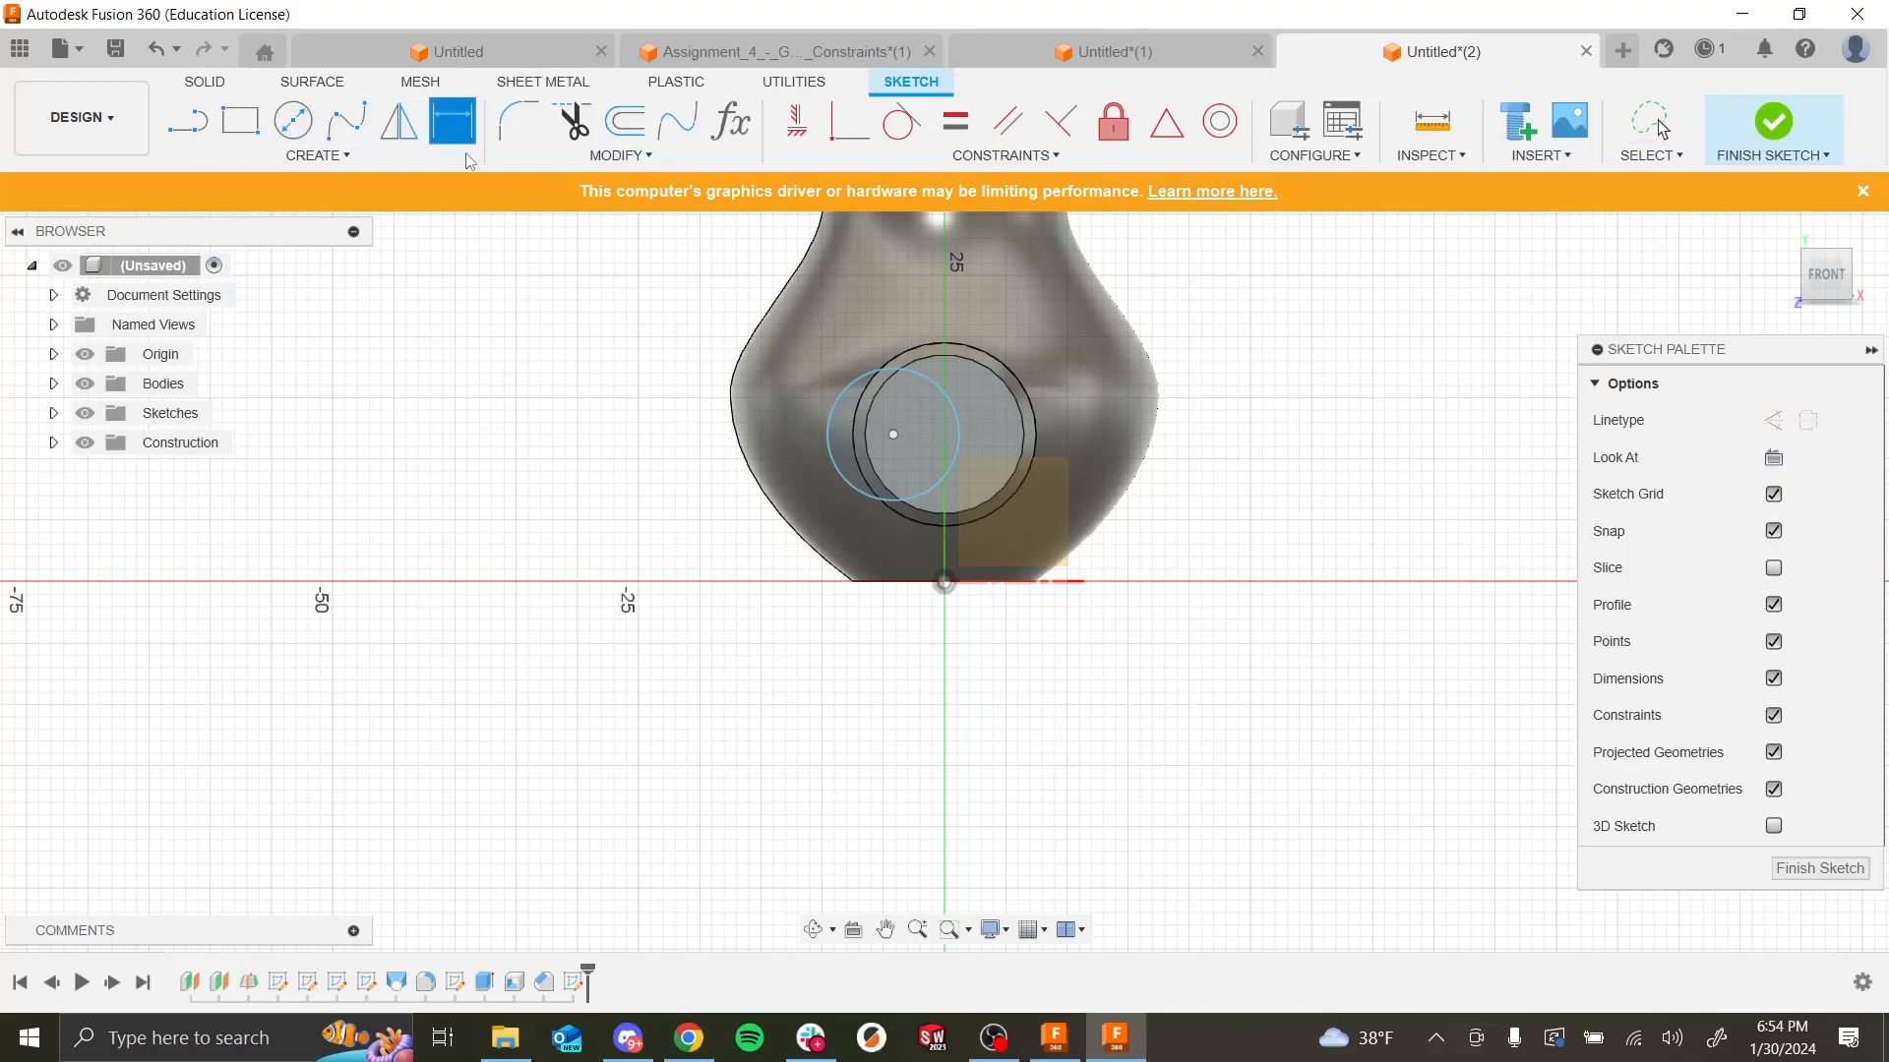
click(829, 430)
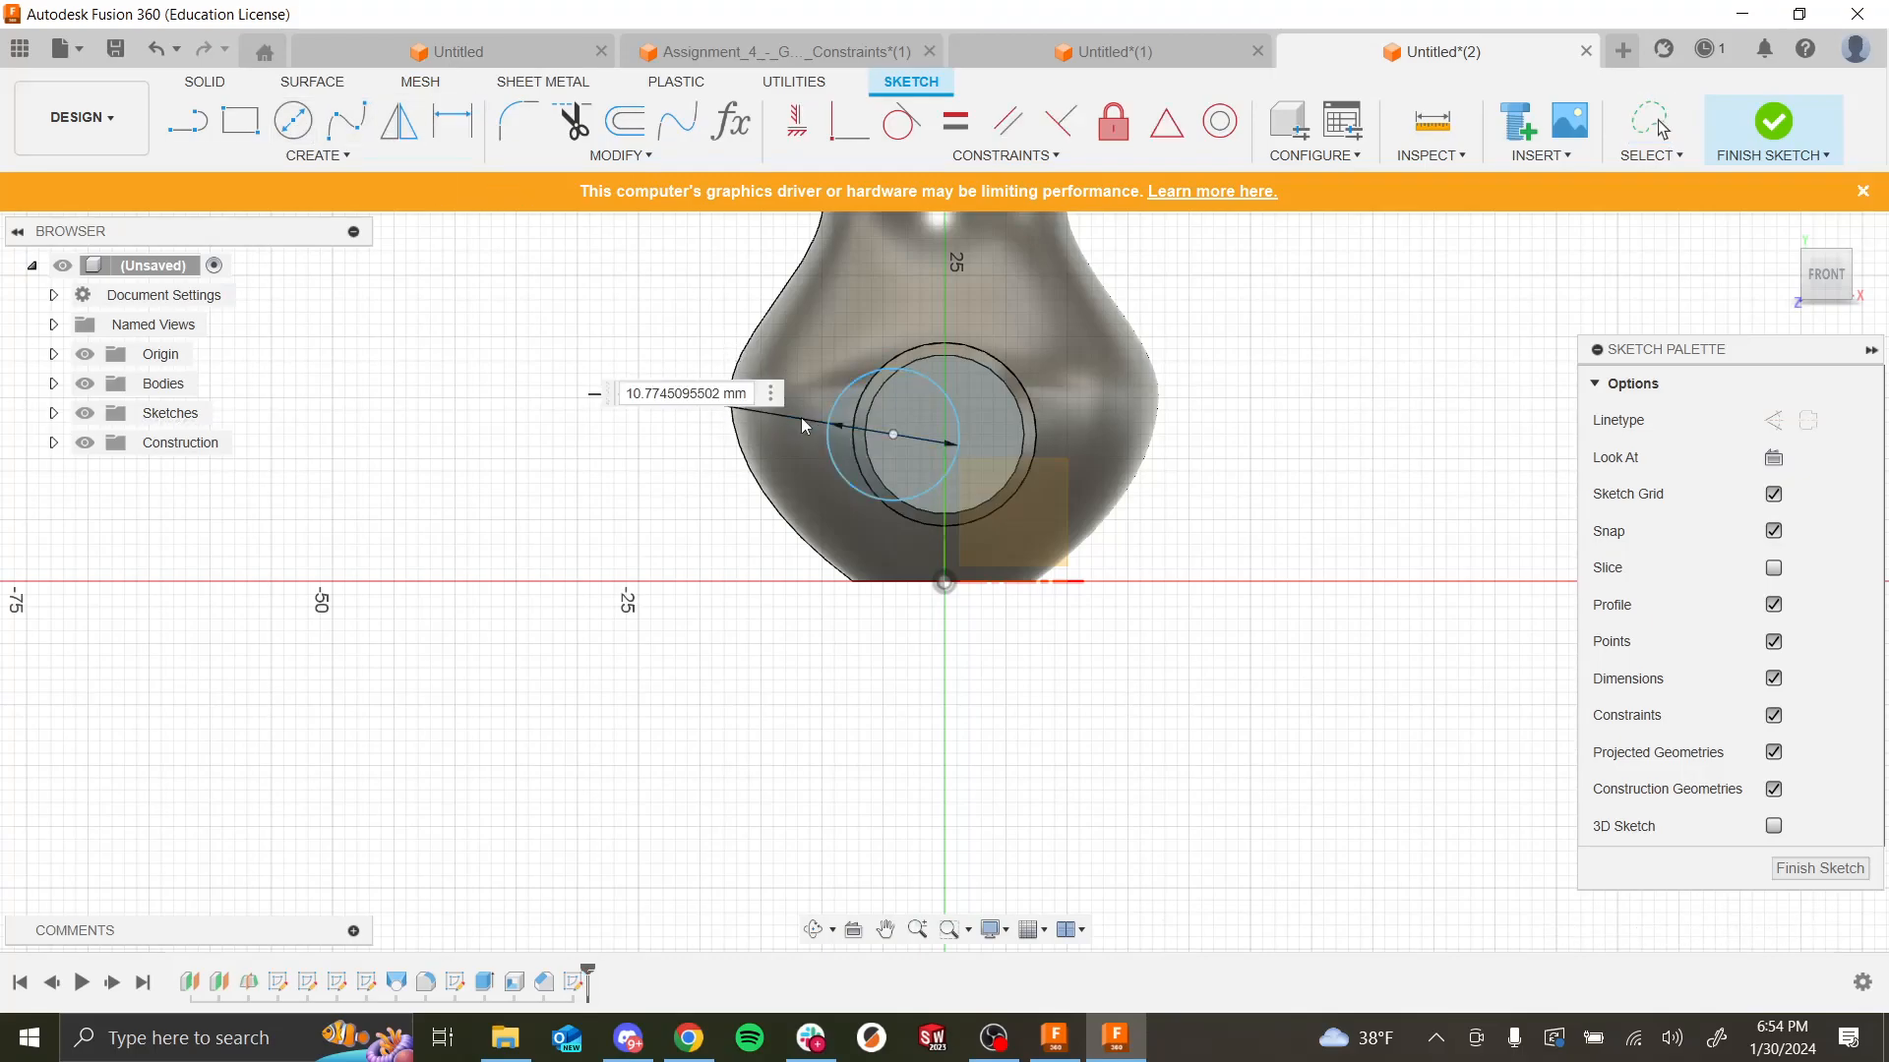
click(684, 393)
key(Return)
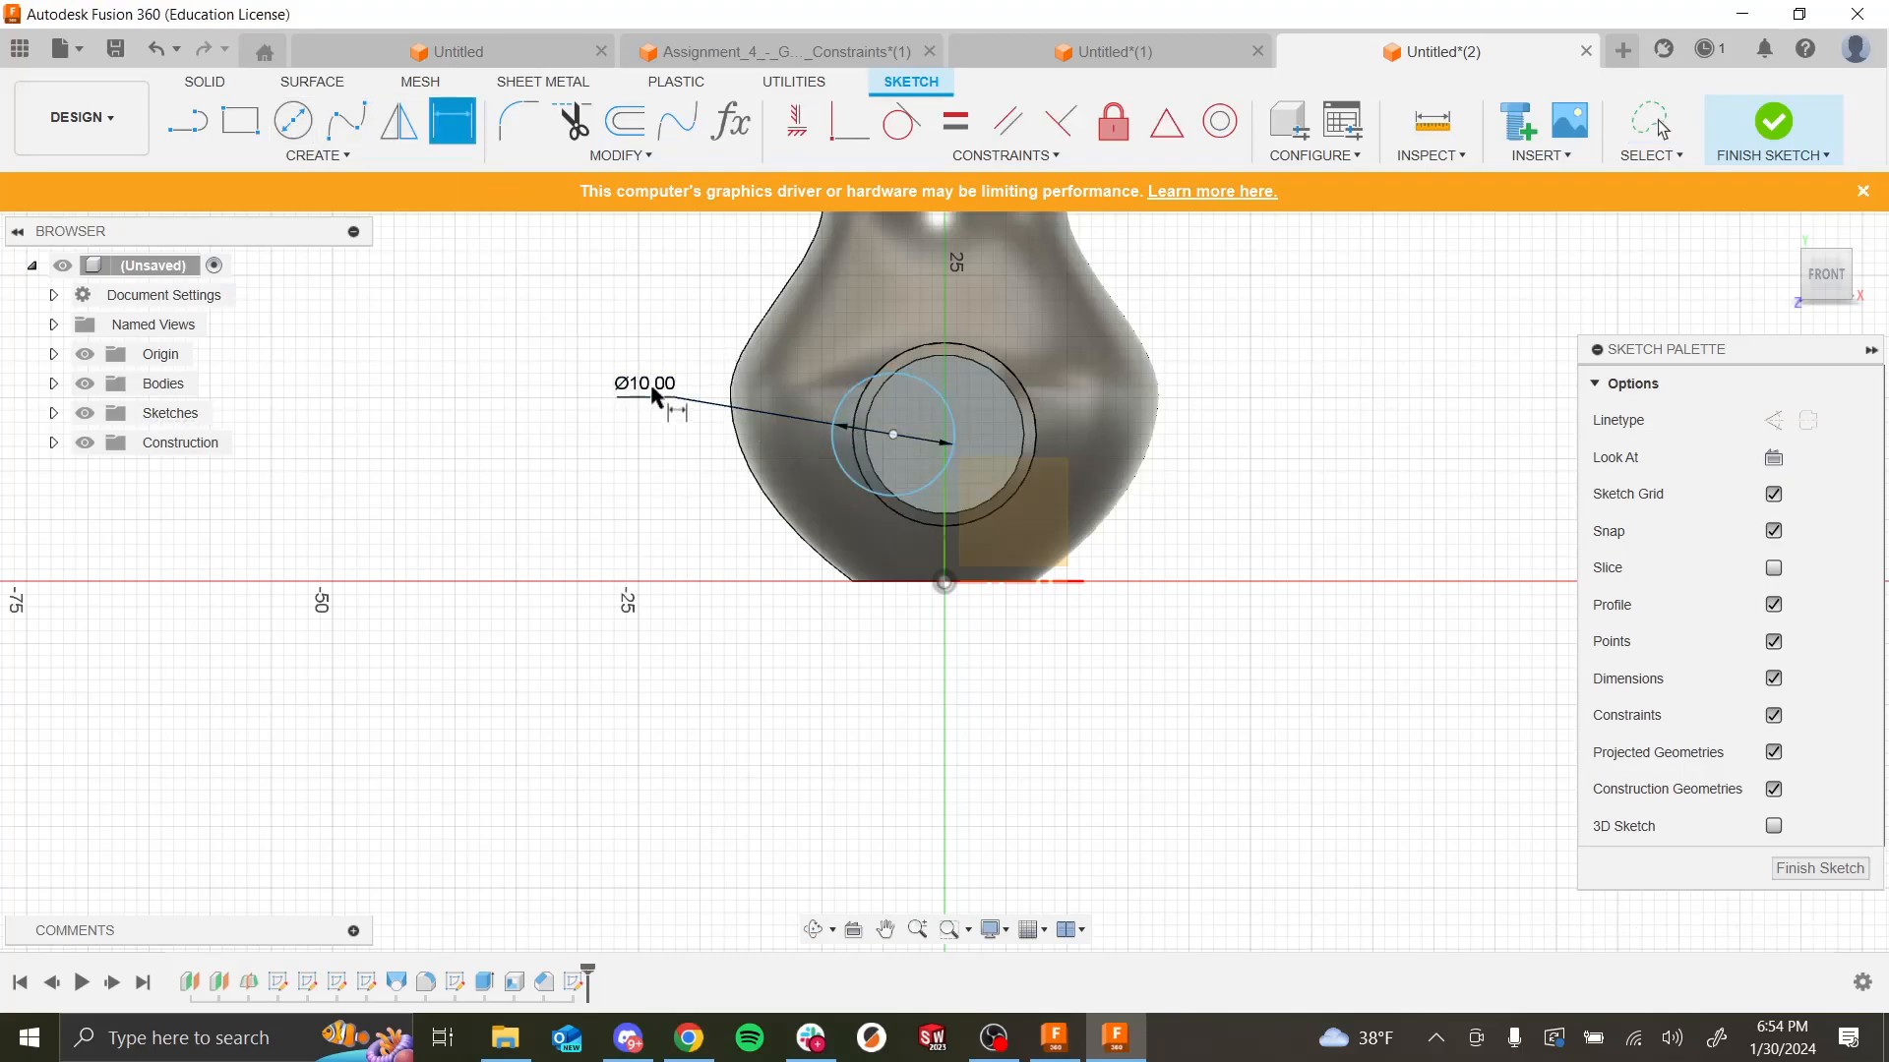
double_click(654, 391)
text(5)
key(Return)
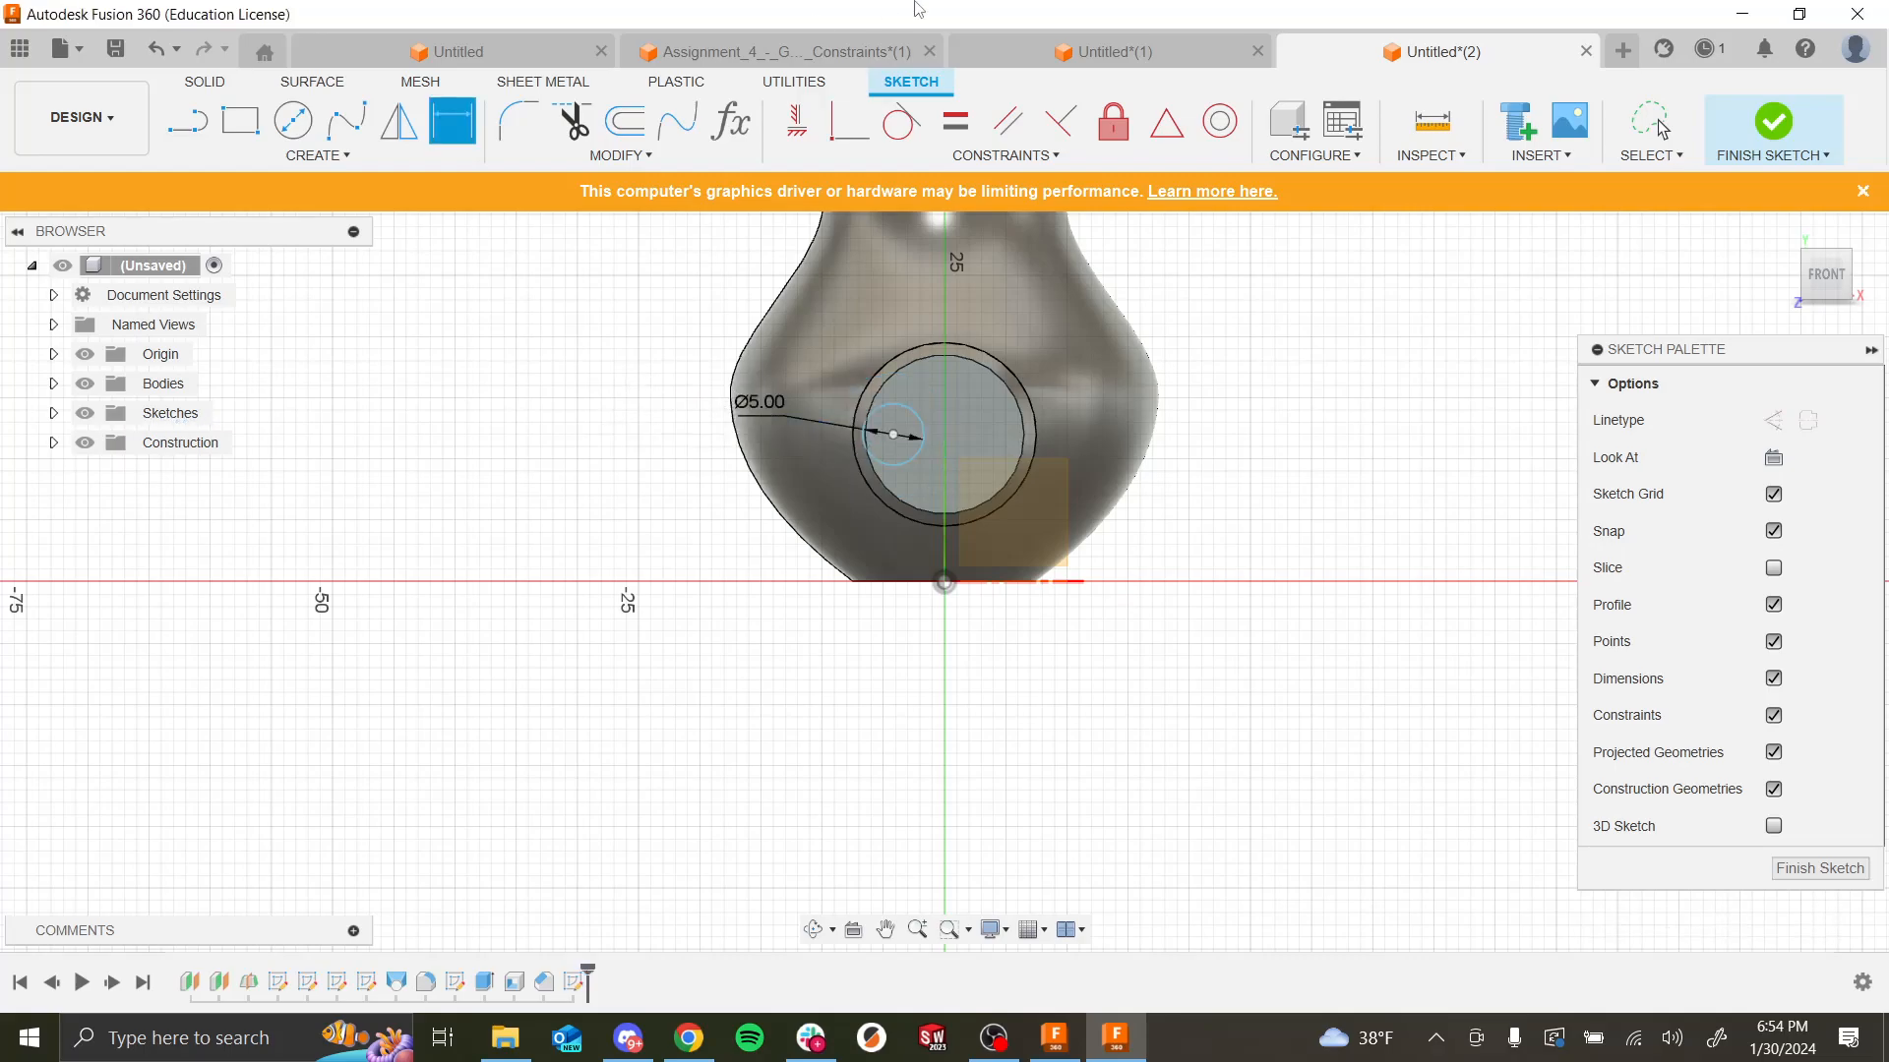
key(Escape)
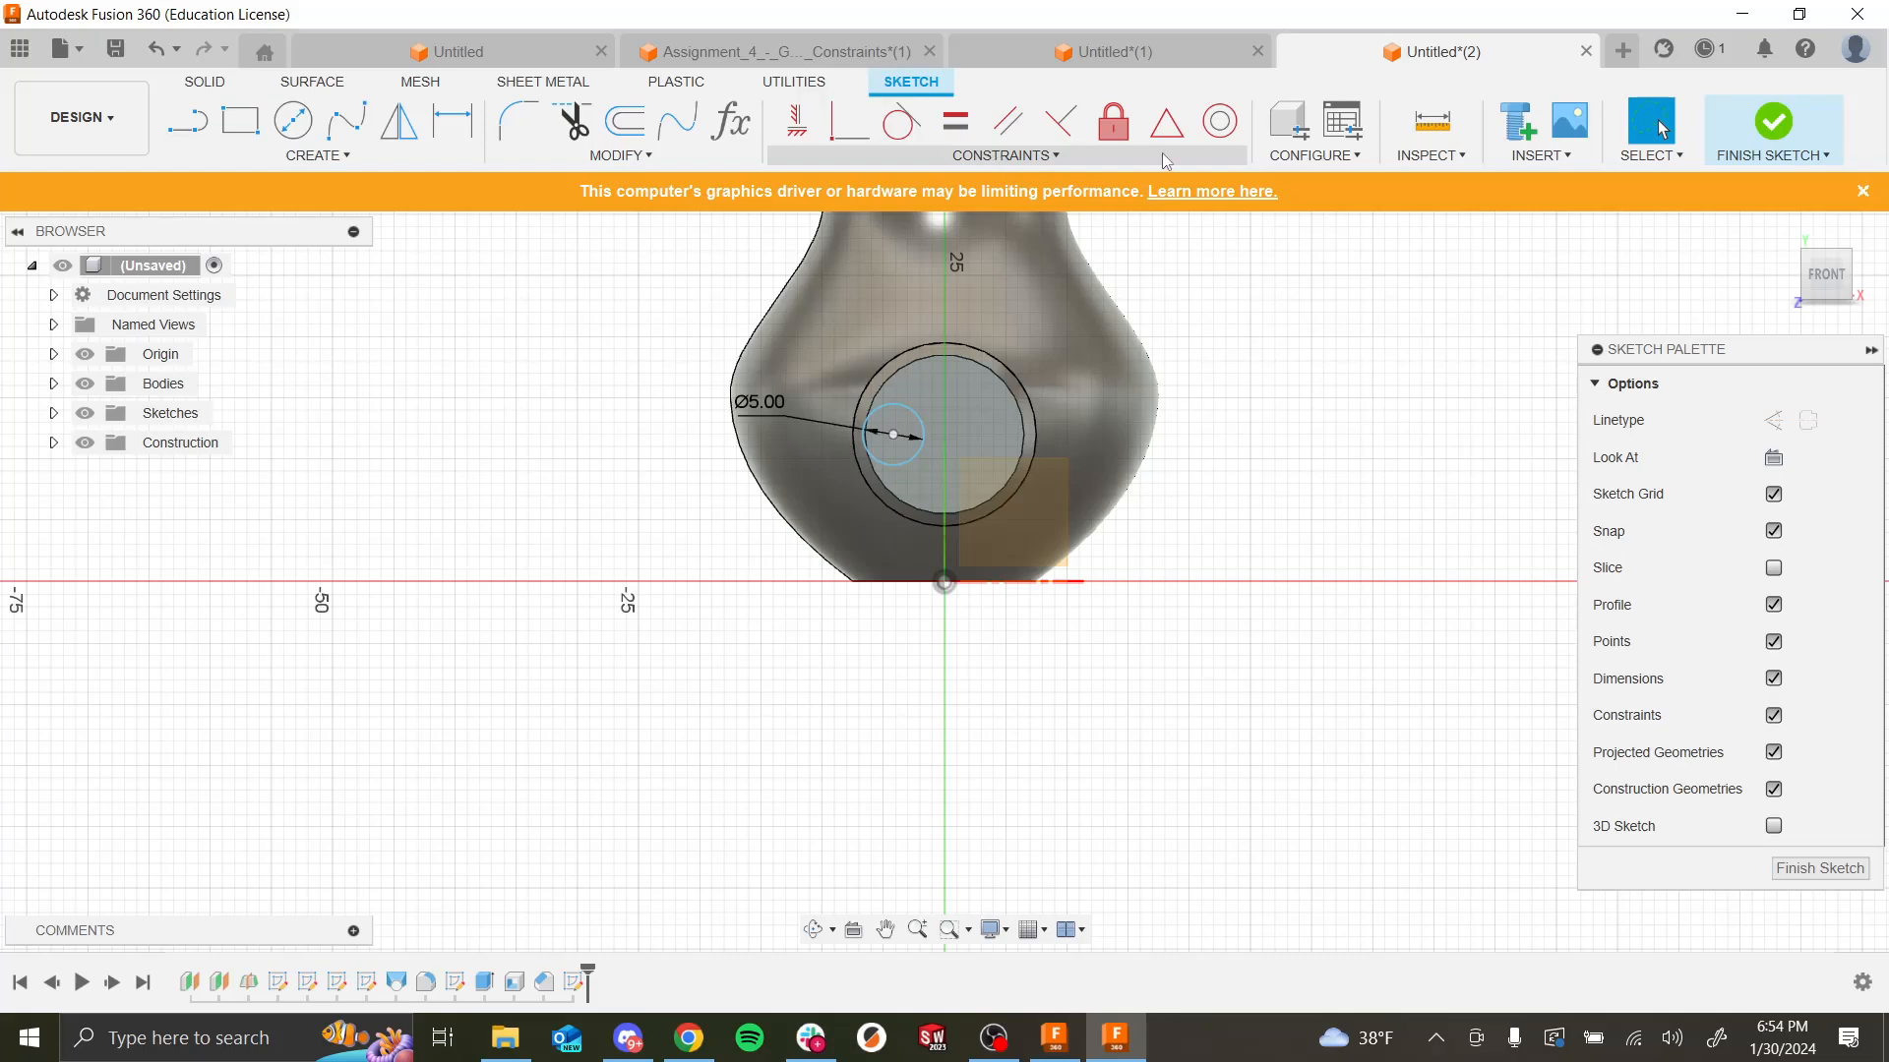
Step: Make the 5 mm circle concentric with the handle's end-face edge and finish the wire profile sketch
click(1219, 121)
click(872, 407)
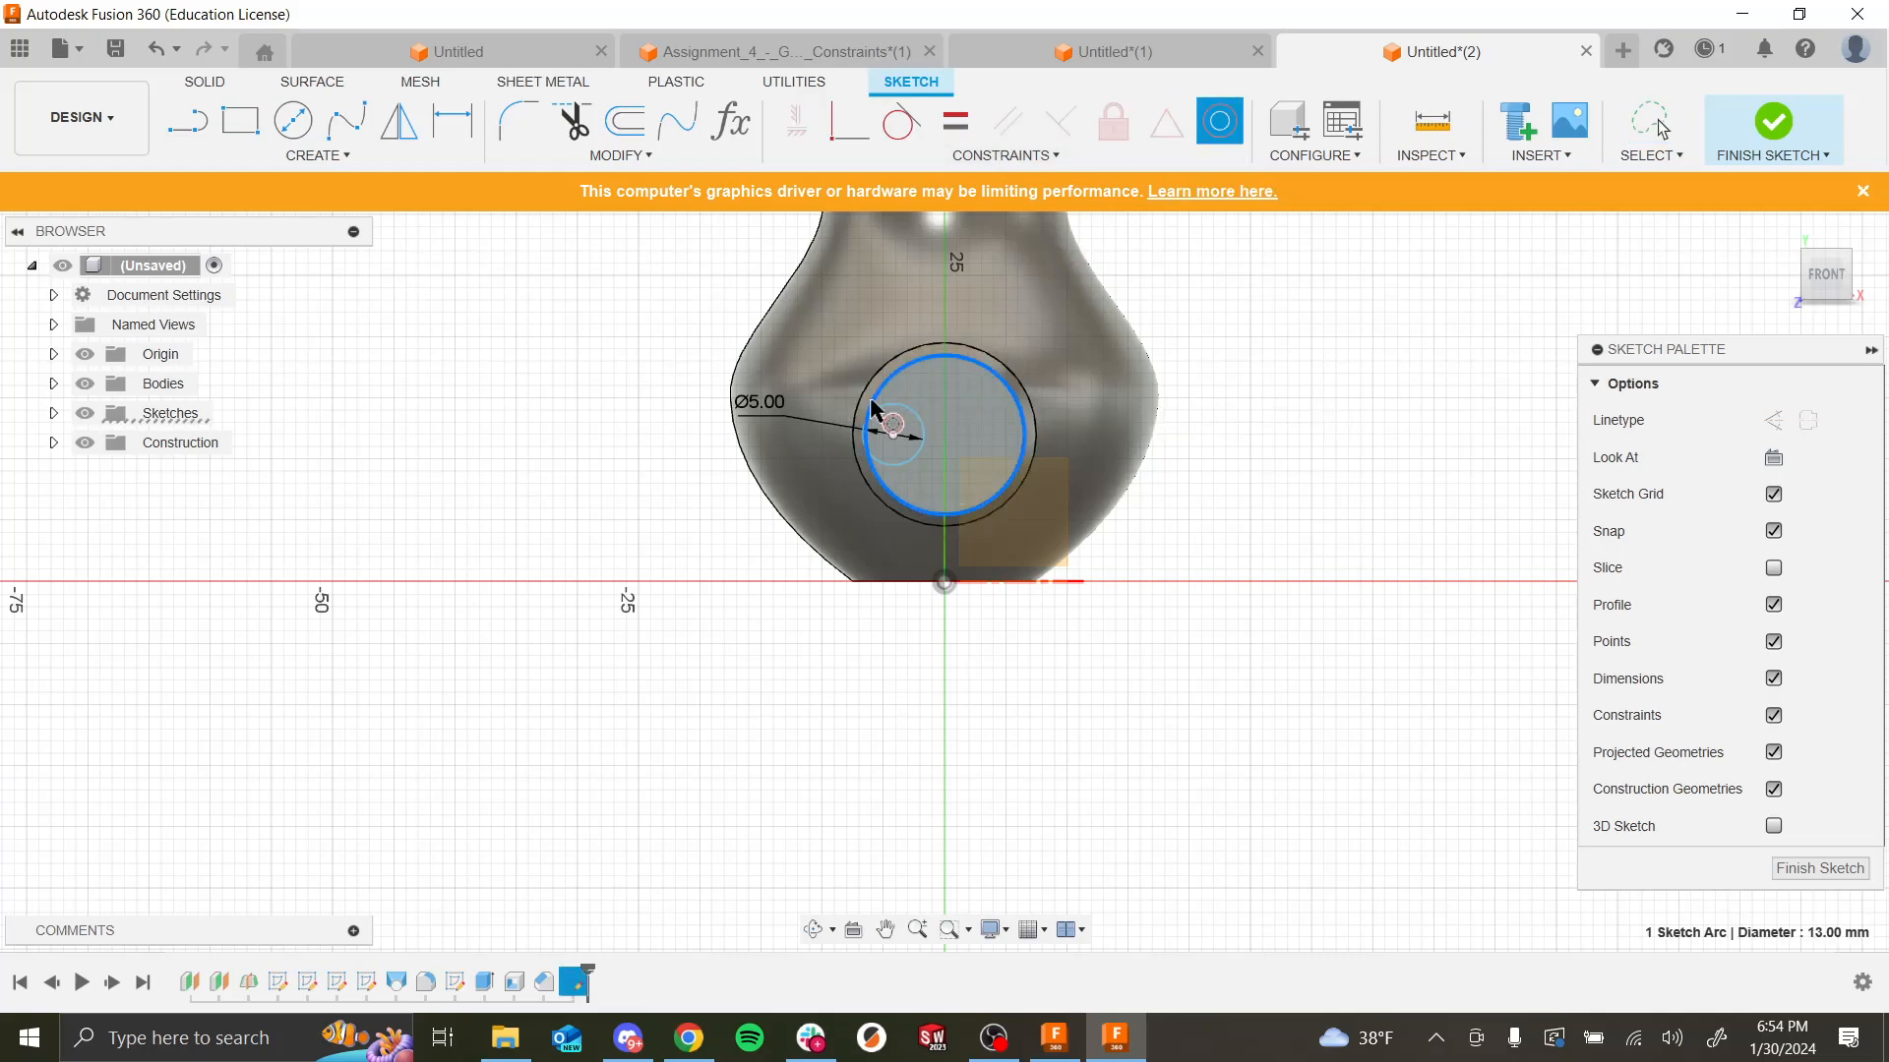
click(886, 420)
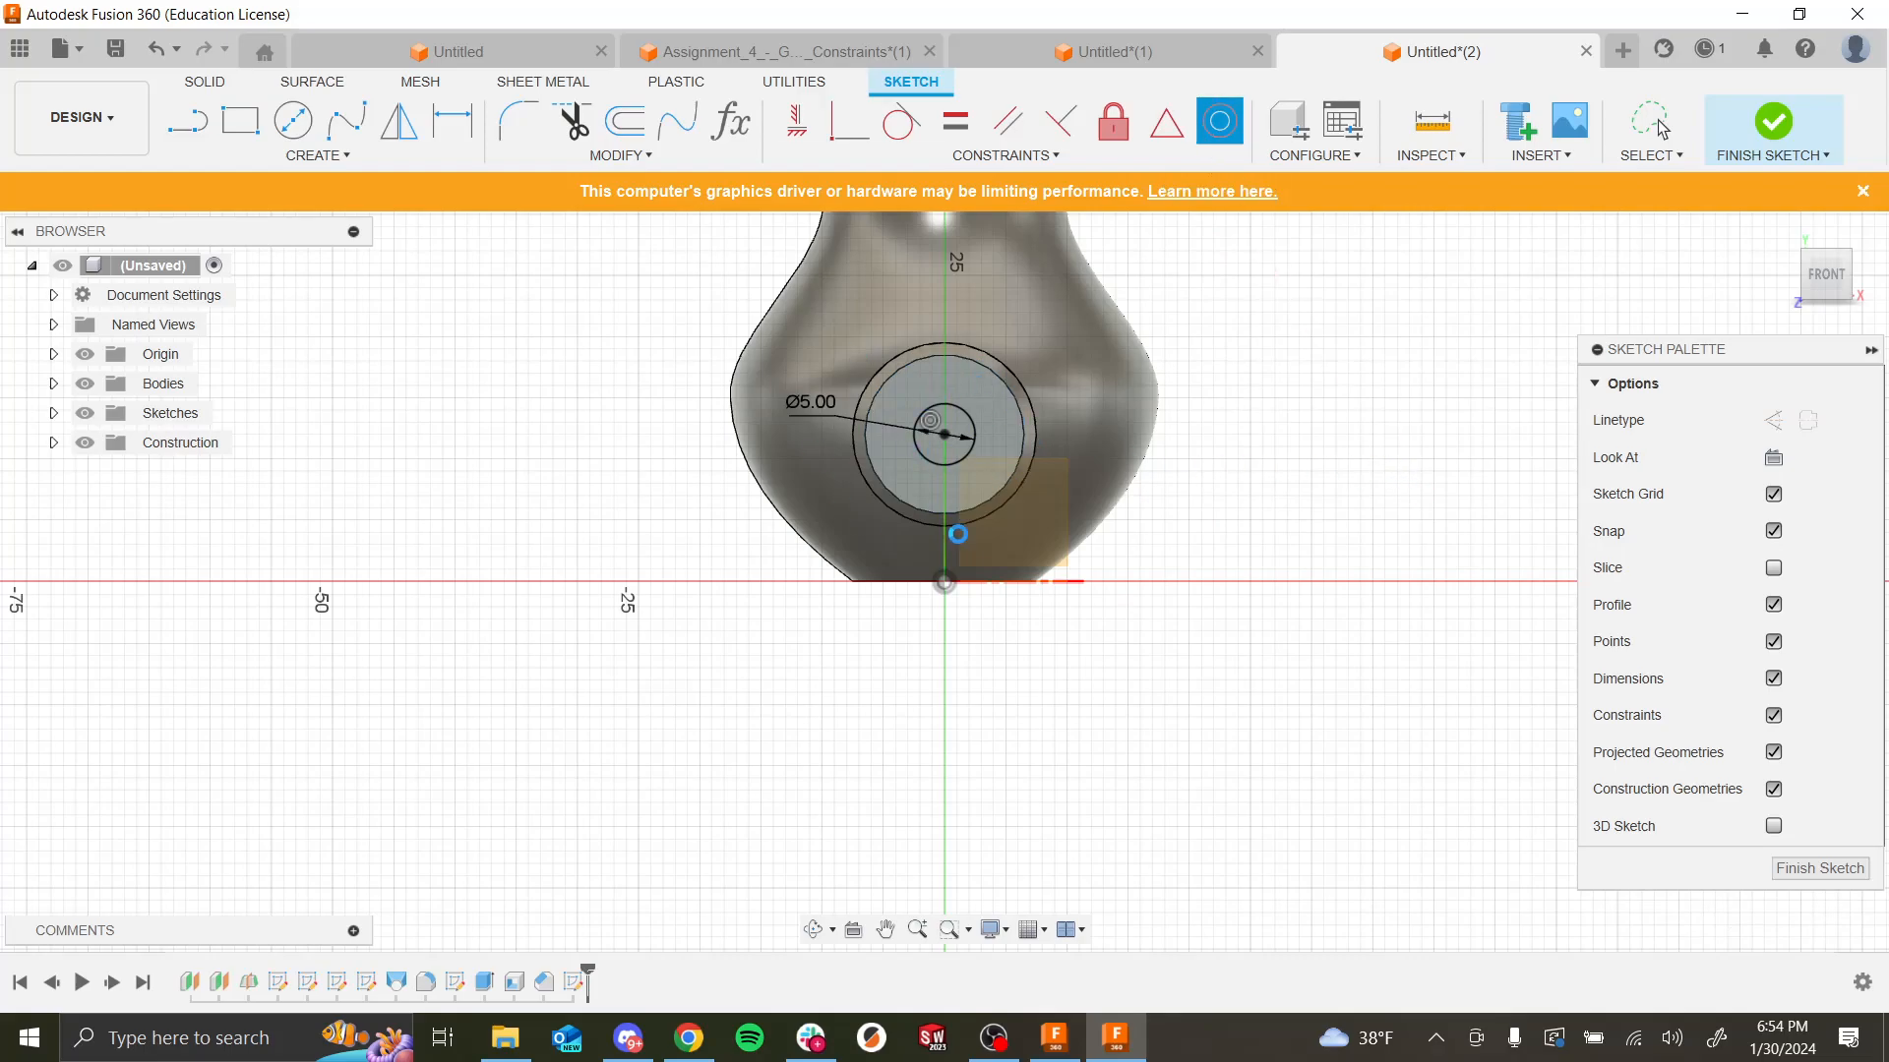
key(Escape)
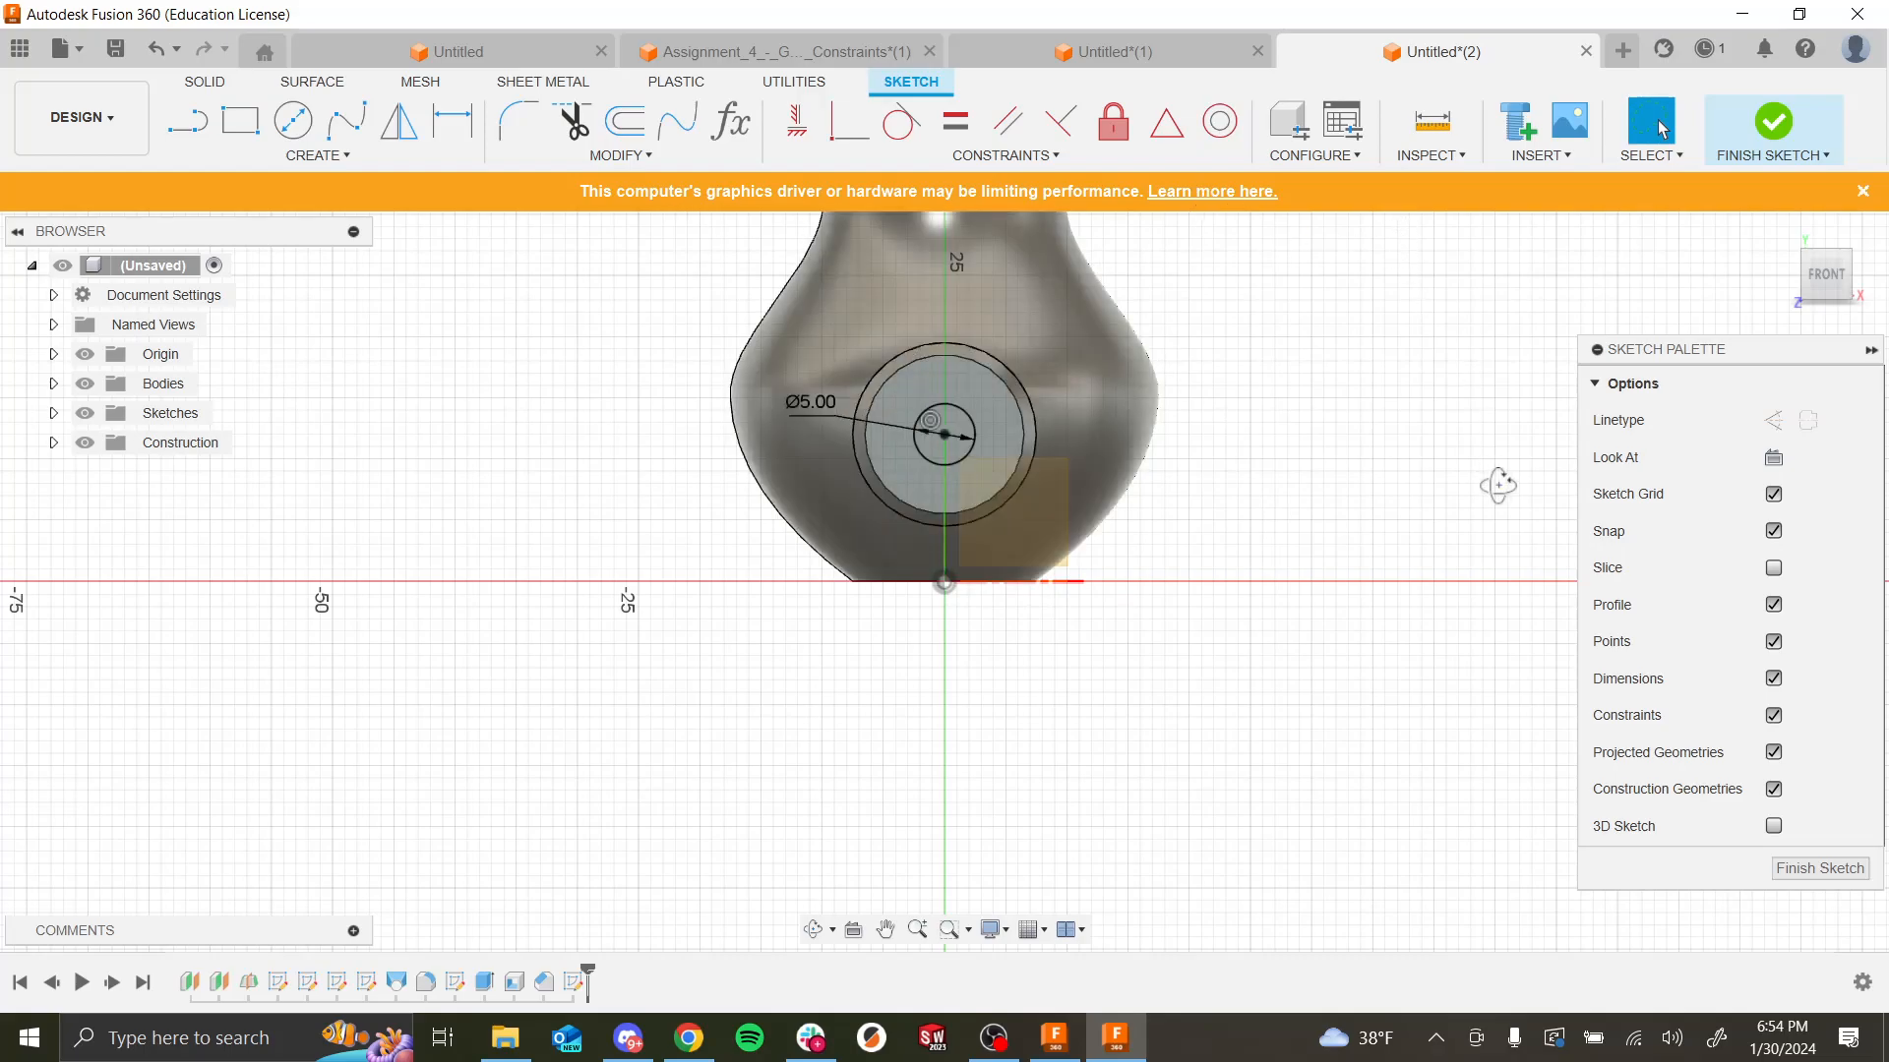
shift+middle_drag(1497, 485, 1349, 498)
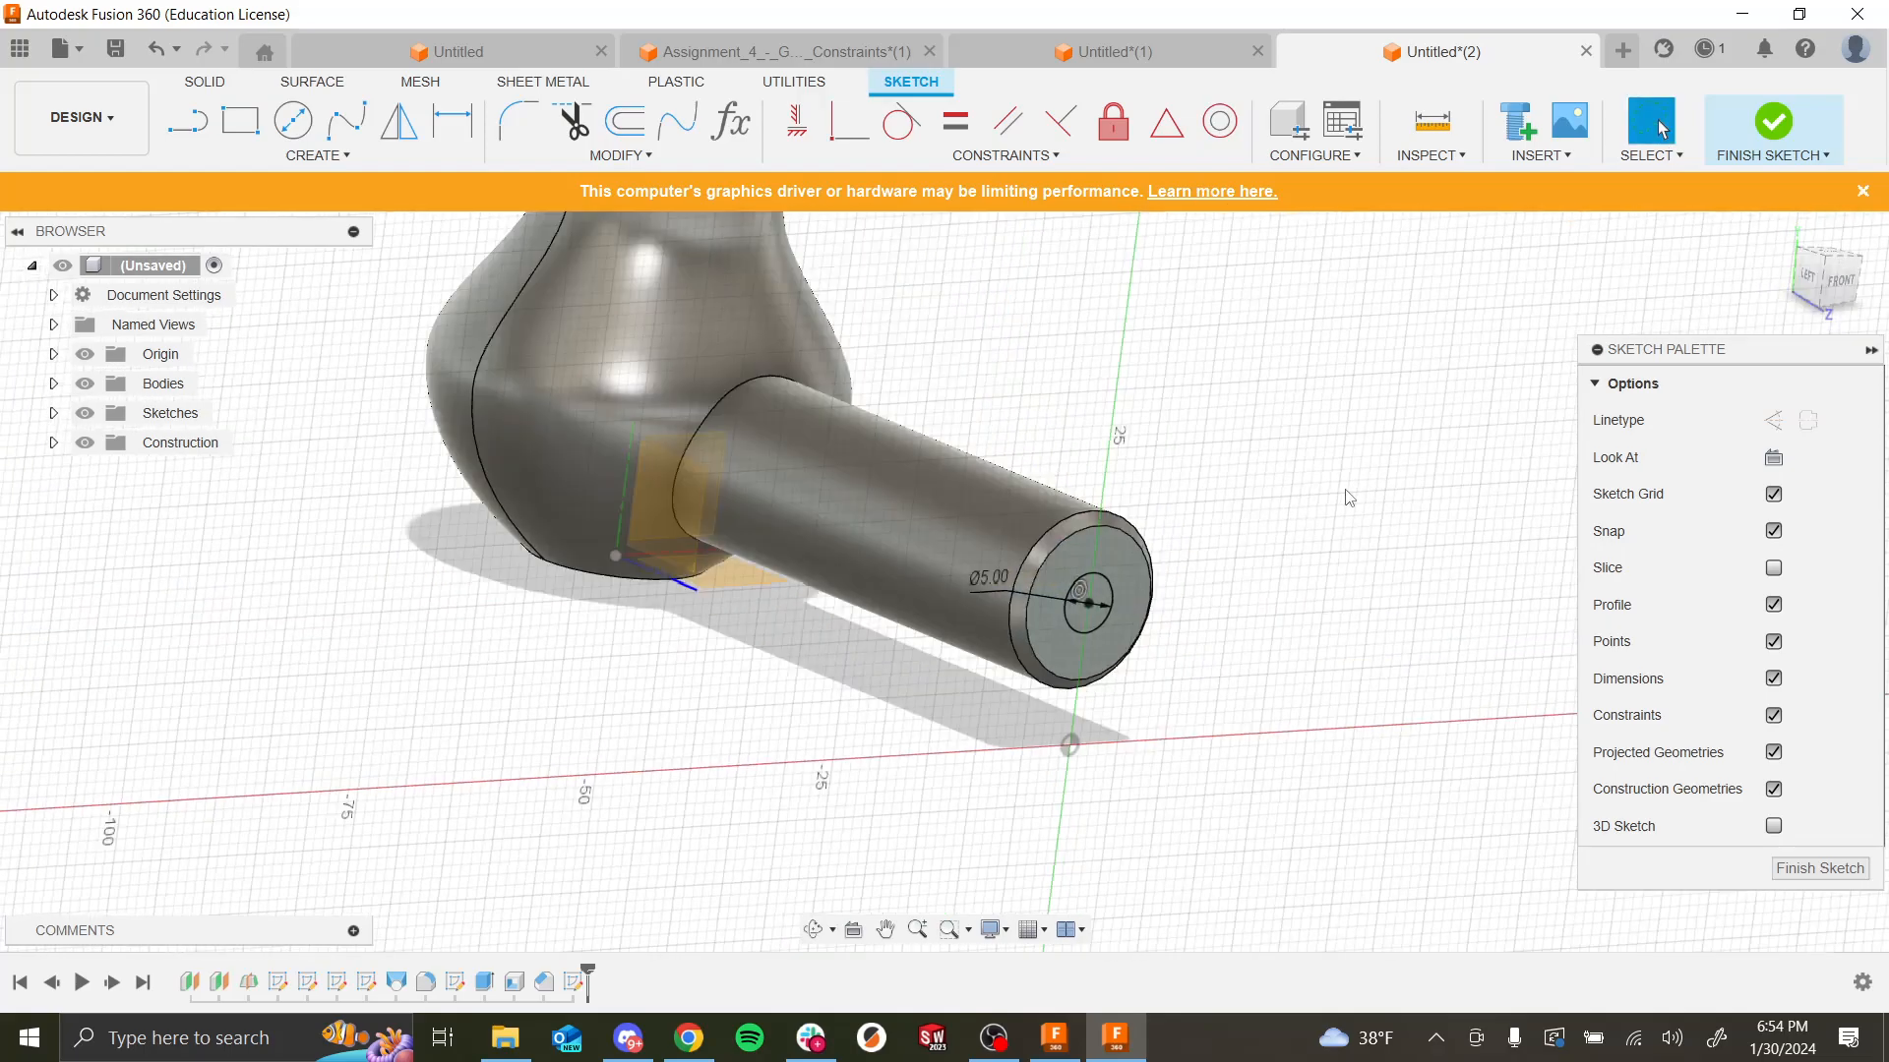
click(1785, 138)
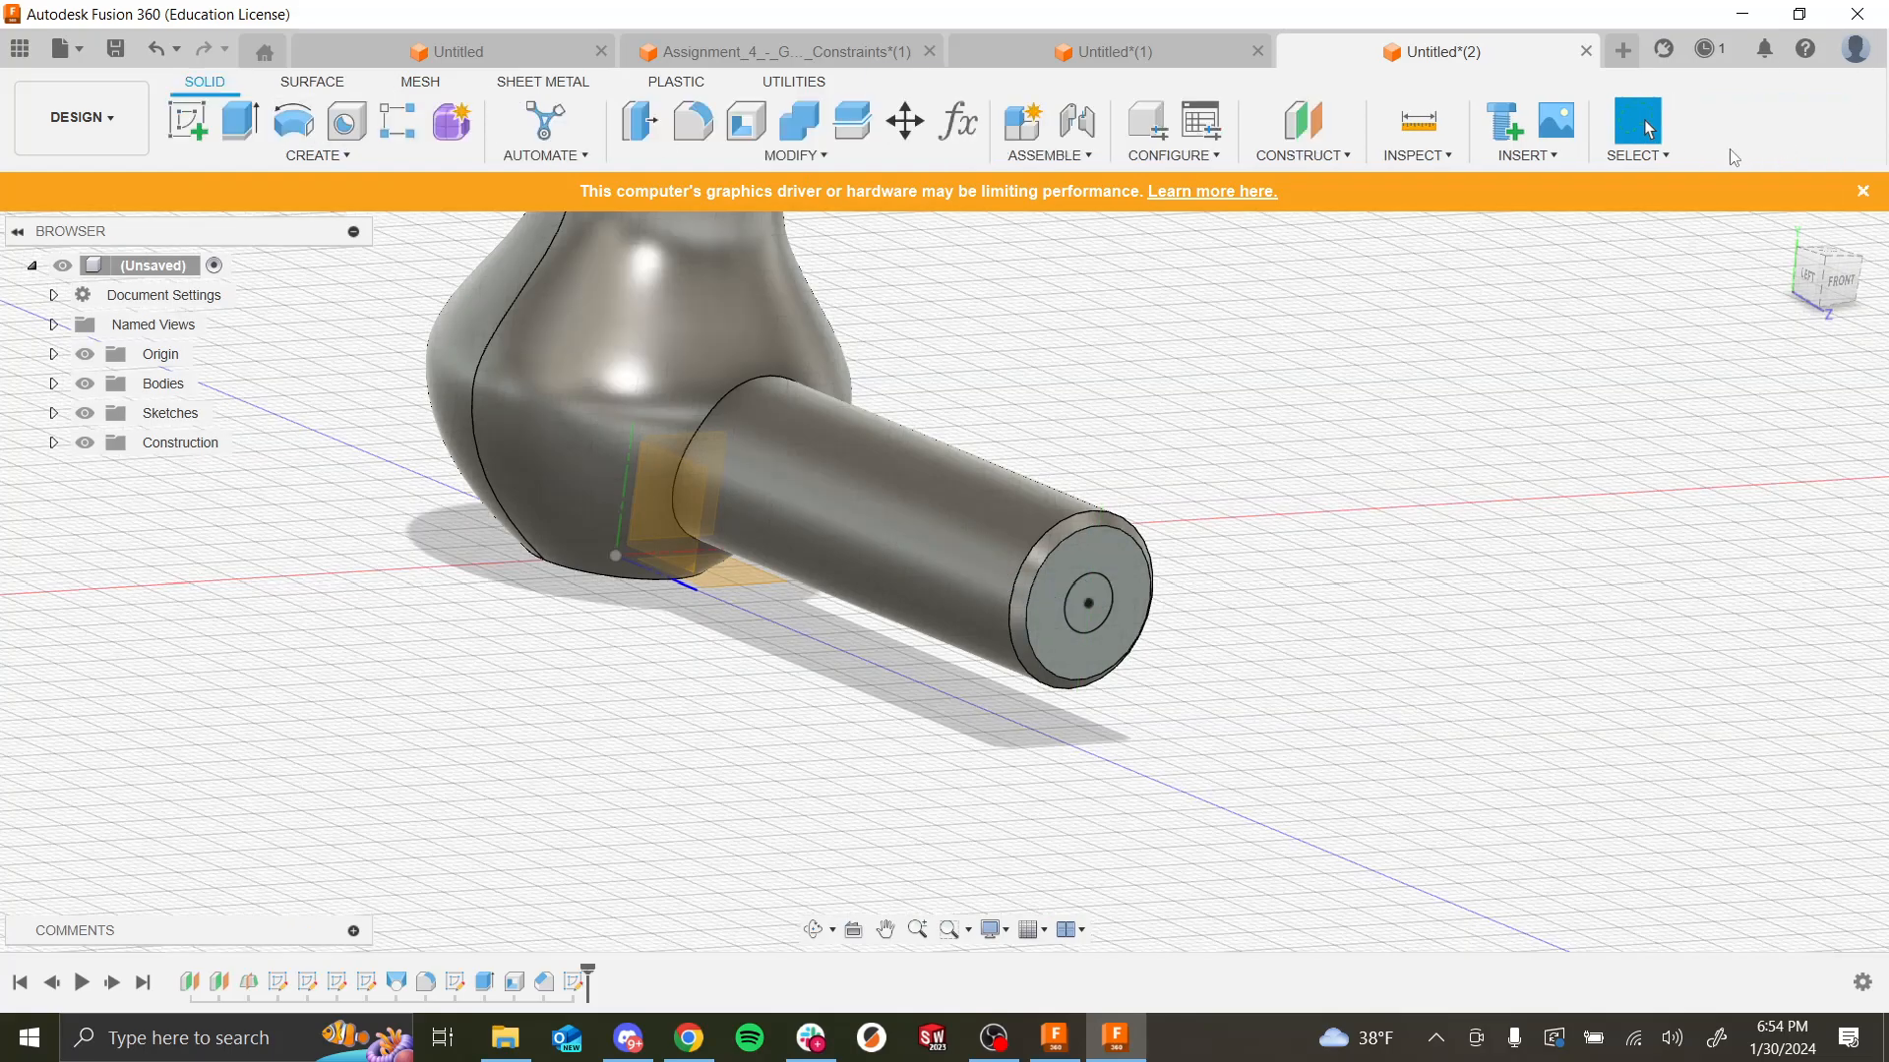
Step: Start a sketch for the wire path on the vertical origin plane that runs lengthwise through the handle
click(197, 131)
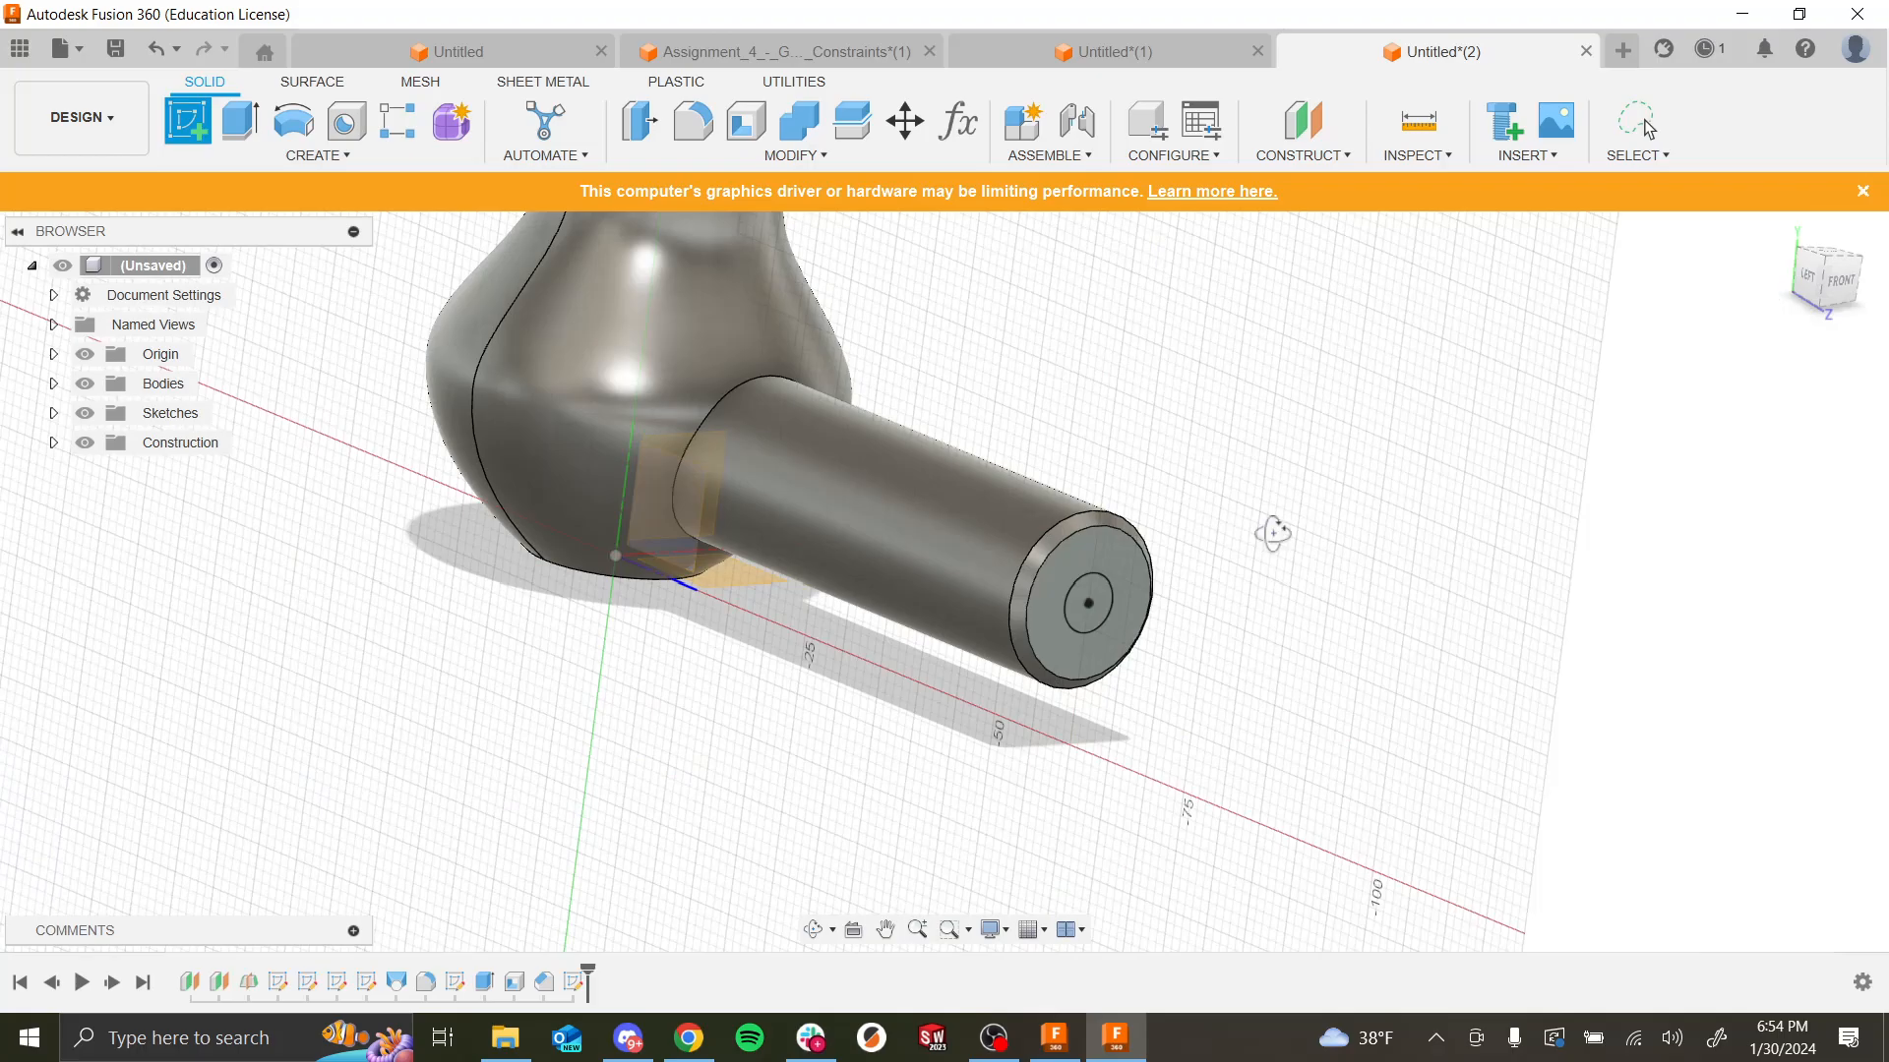
mouse_move(1273, 534)
shift+middle_down()
mouse_move(1211, 606)
mouse_move(1252, 533)
mouse_move(1307, 633)
mouse_move(1168, 371)
mouse_move(1102, 406)
mouse_move(1132, 399)
shift+middle_up()
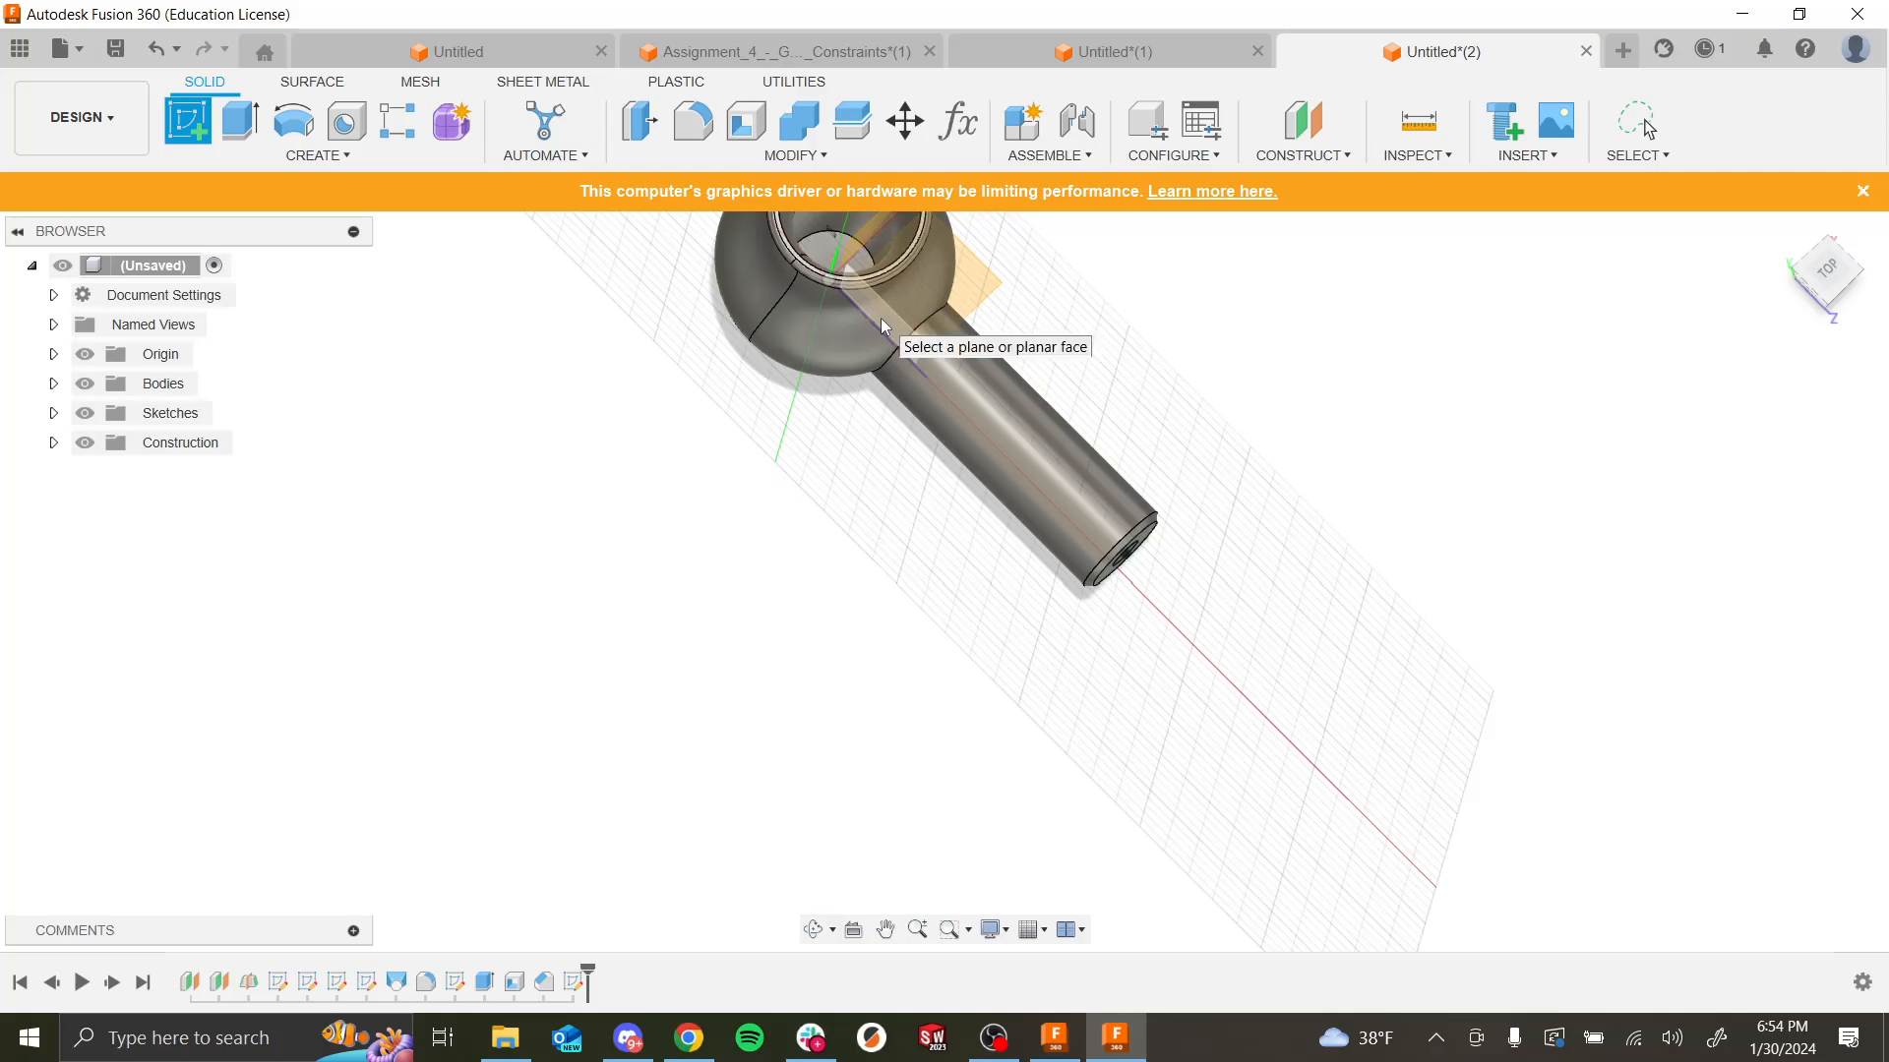
shift+middle_drag(1153, 385, 1244, 550)
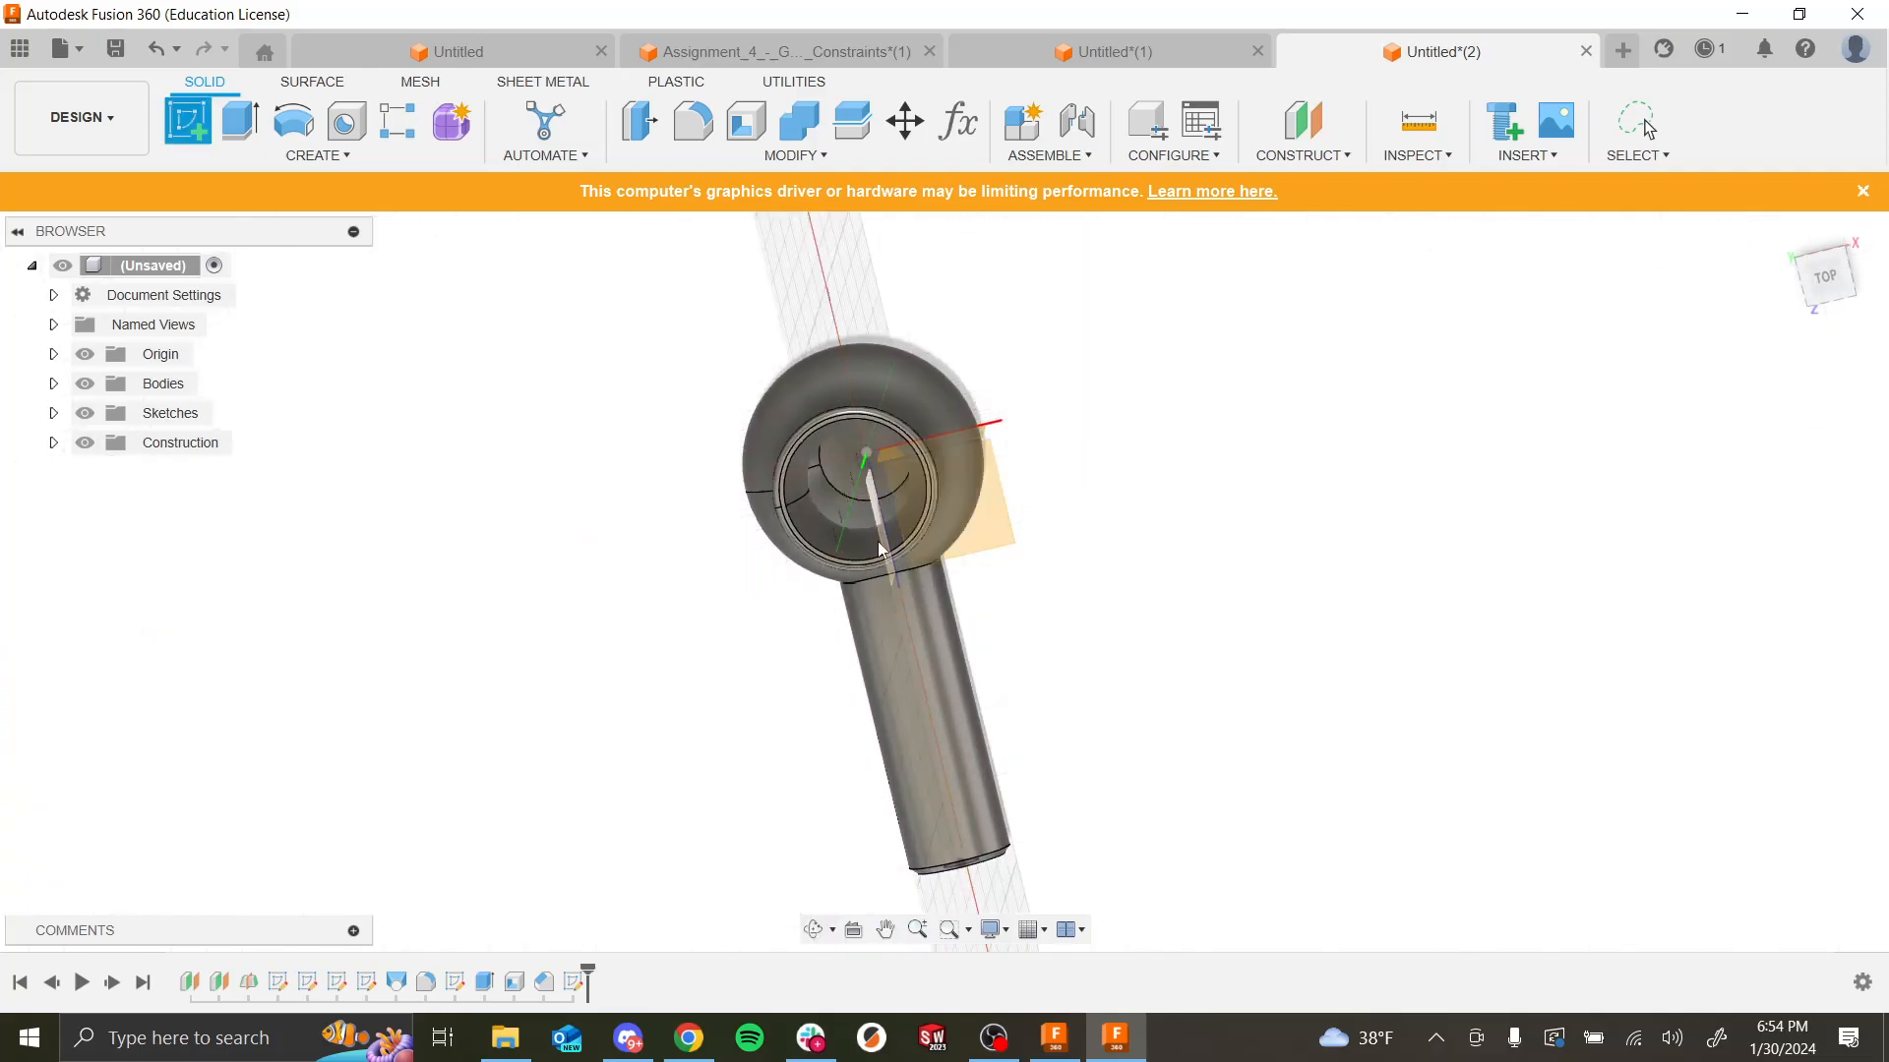
shift+middle_drag(1092, 839, 1173, 661)
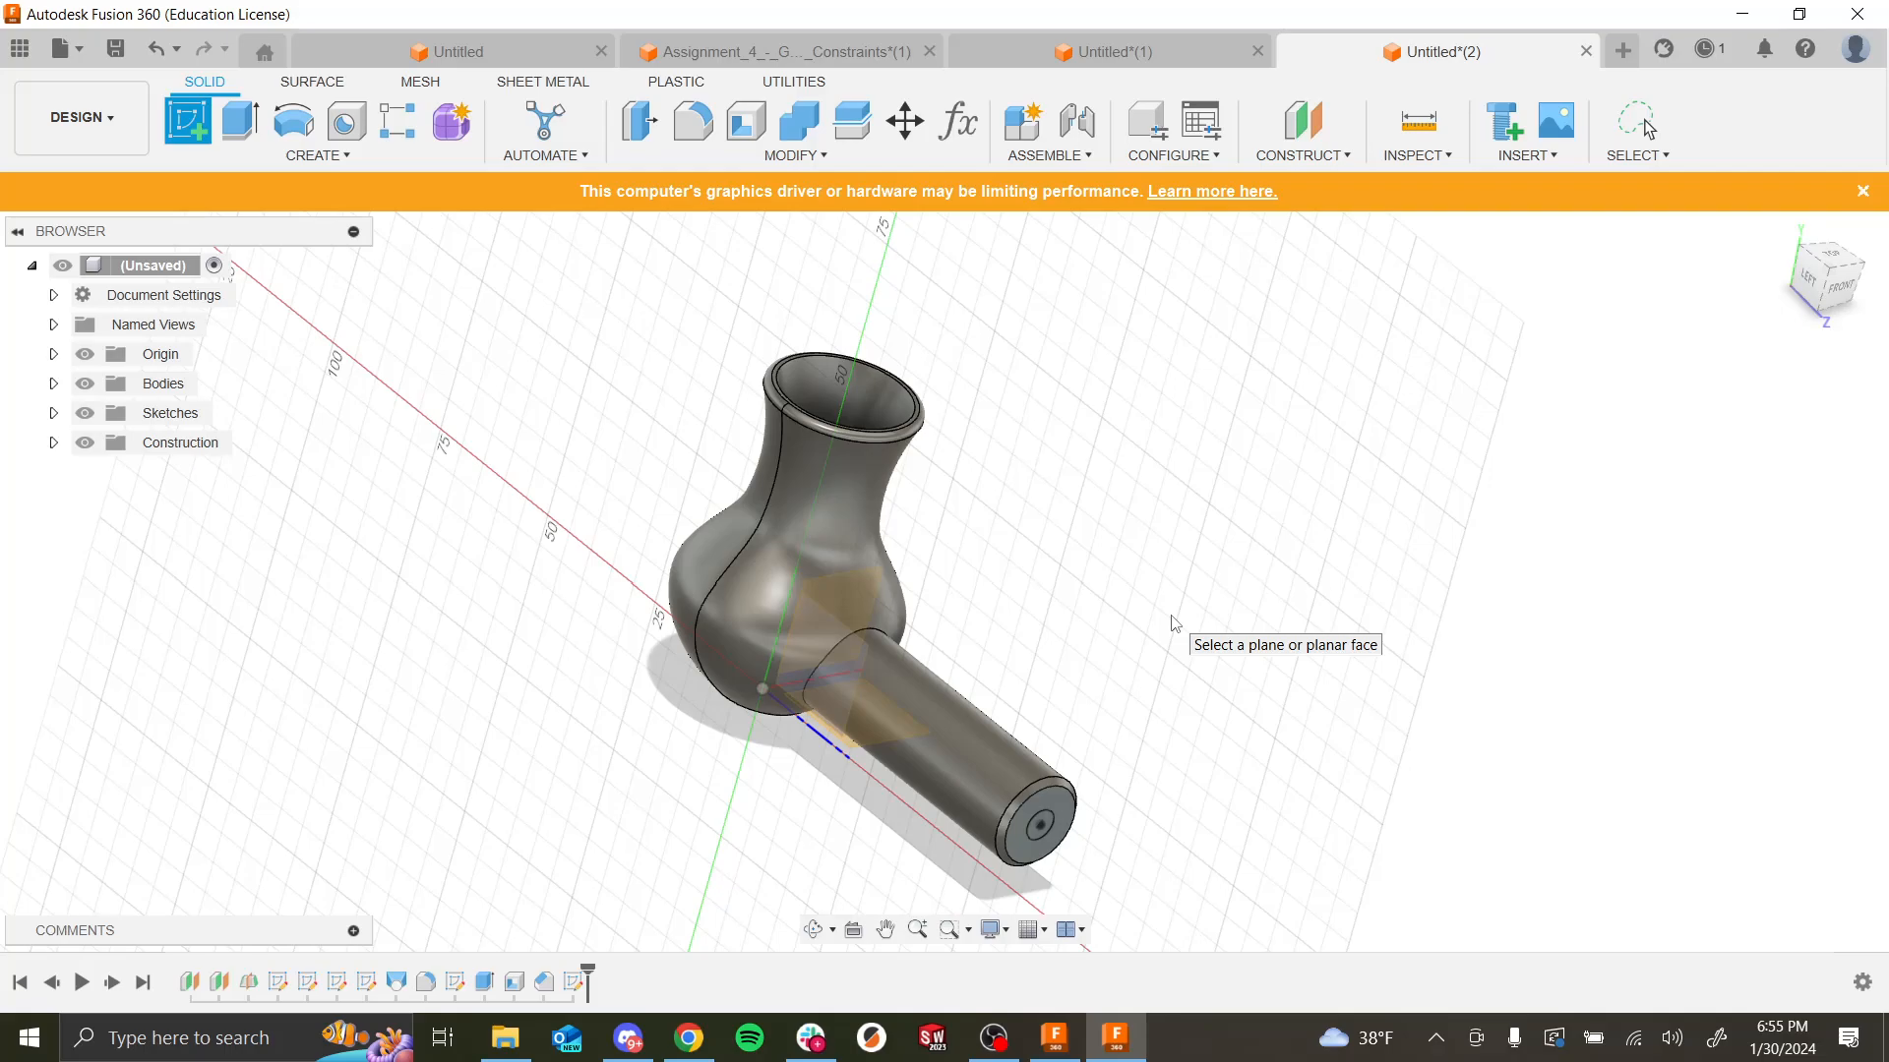
click(824, 633)
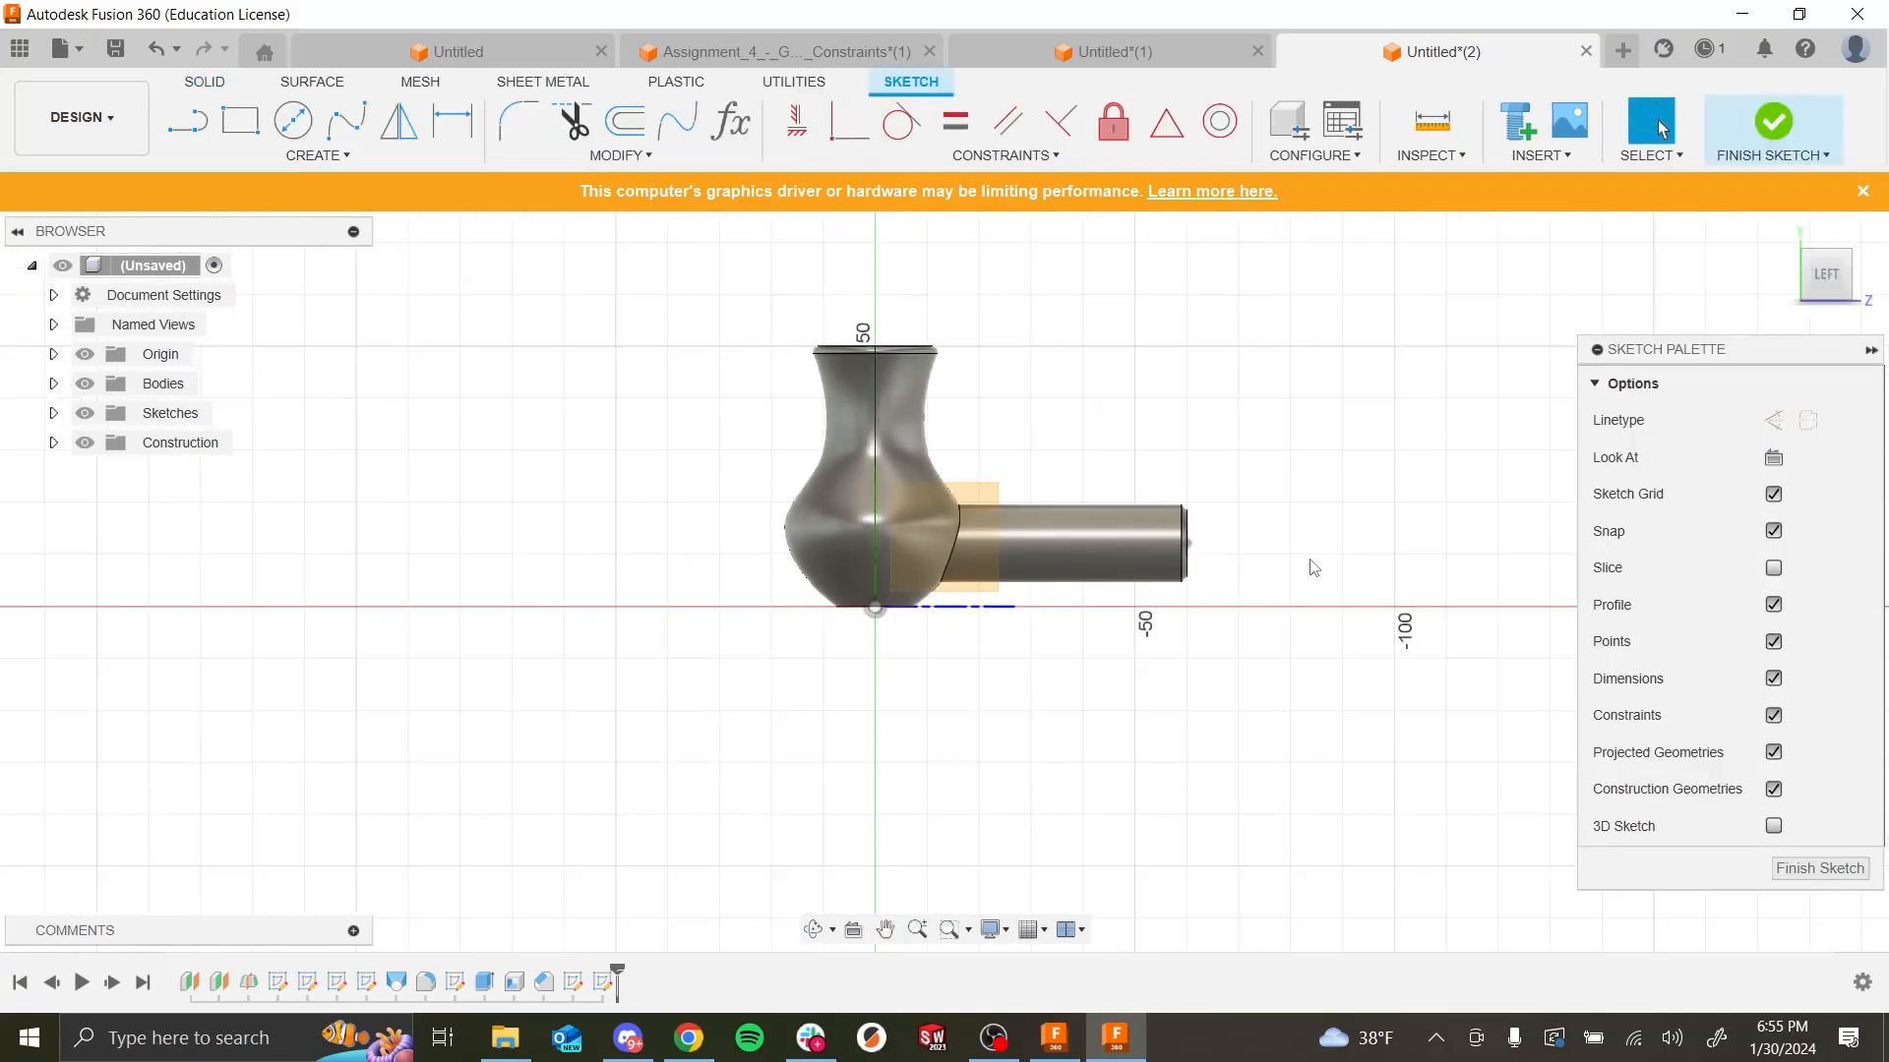
Step: Draw a horizontal line about 14 mm long straight out from the centre of the handle's end
scroll(1276, 540, up, 5)
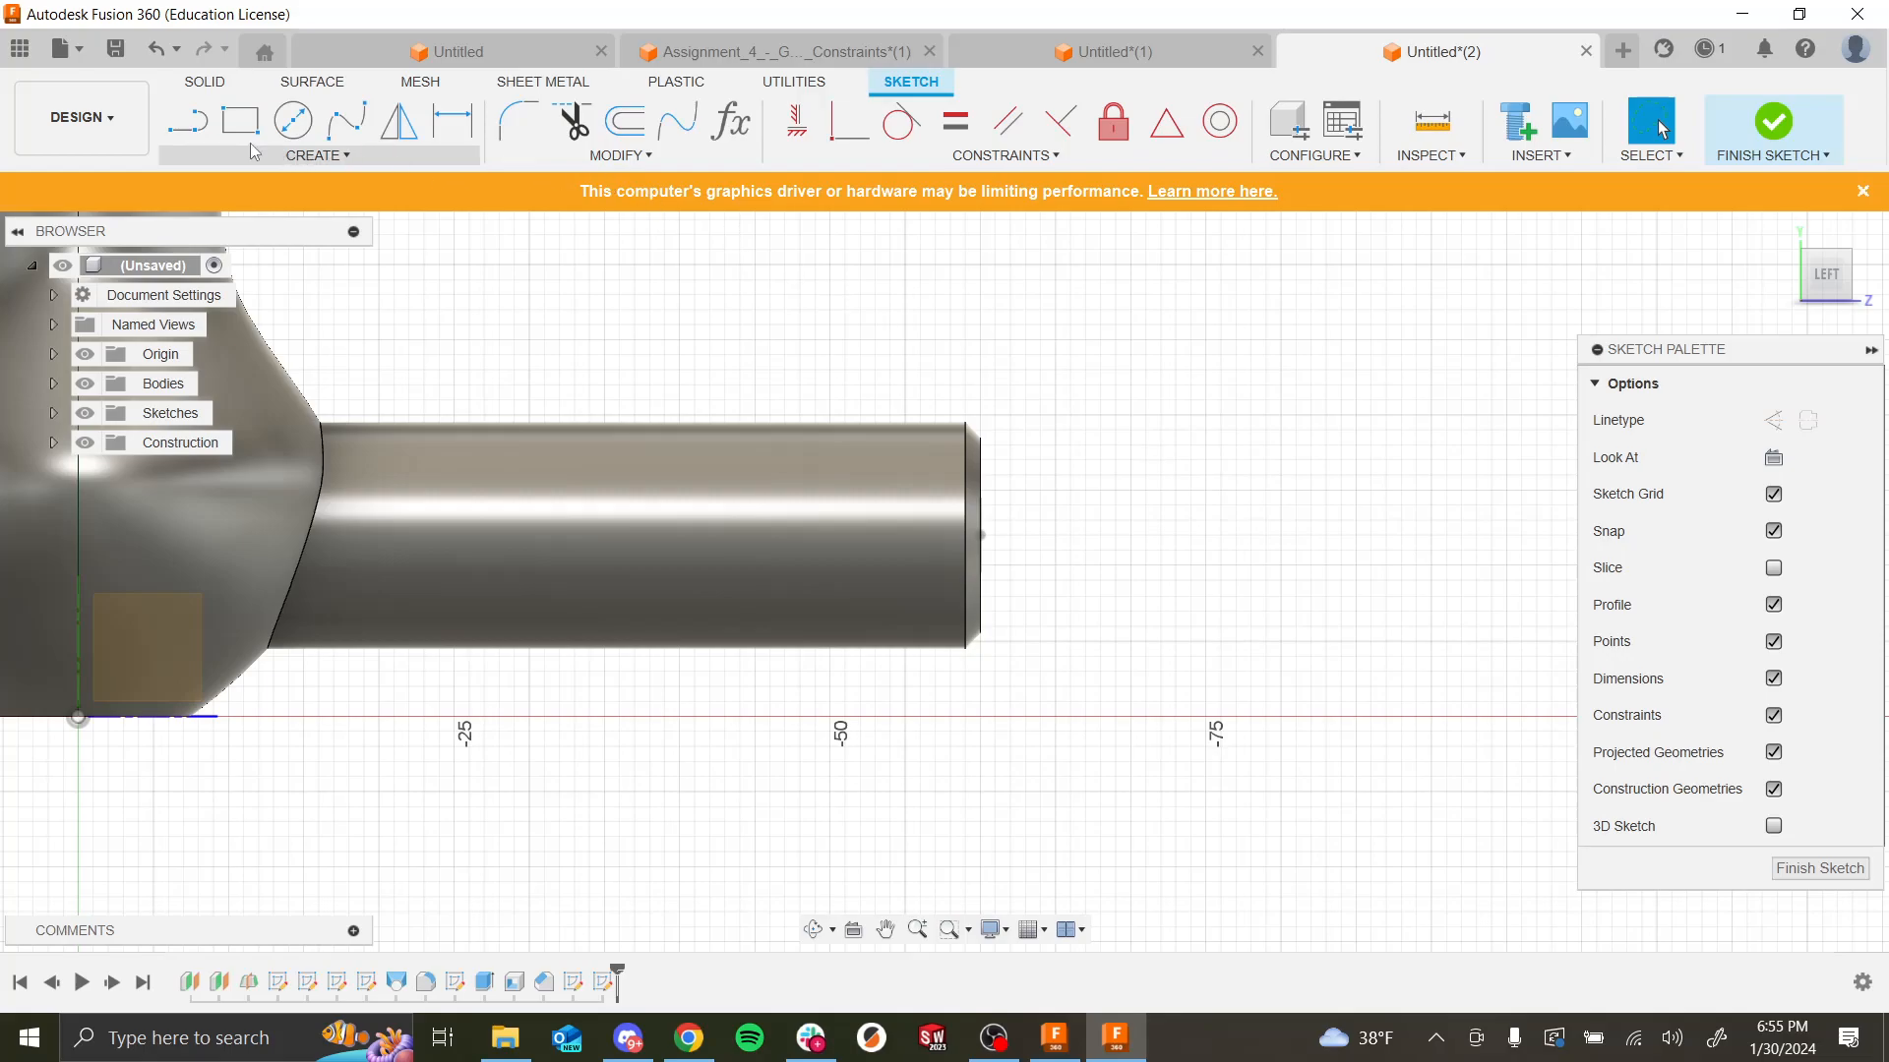
click(187, 121)
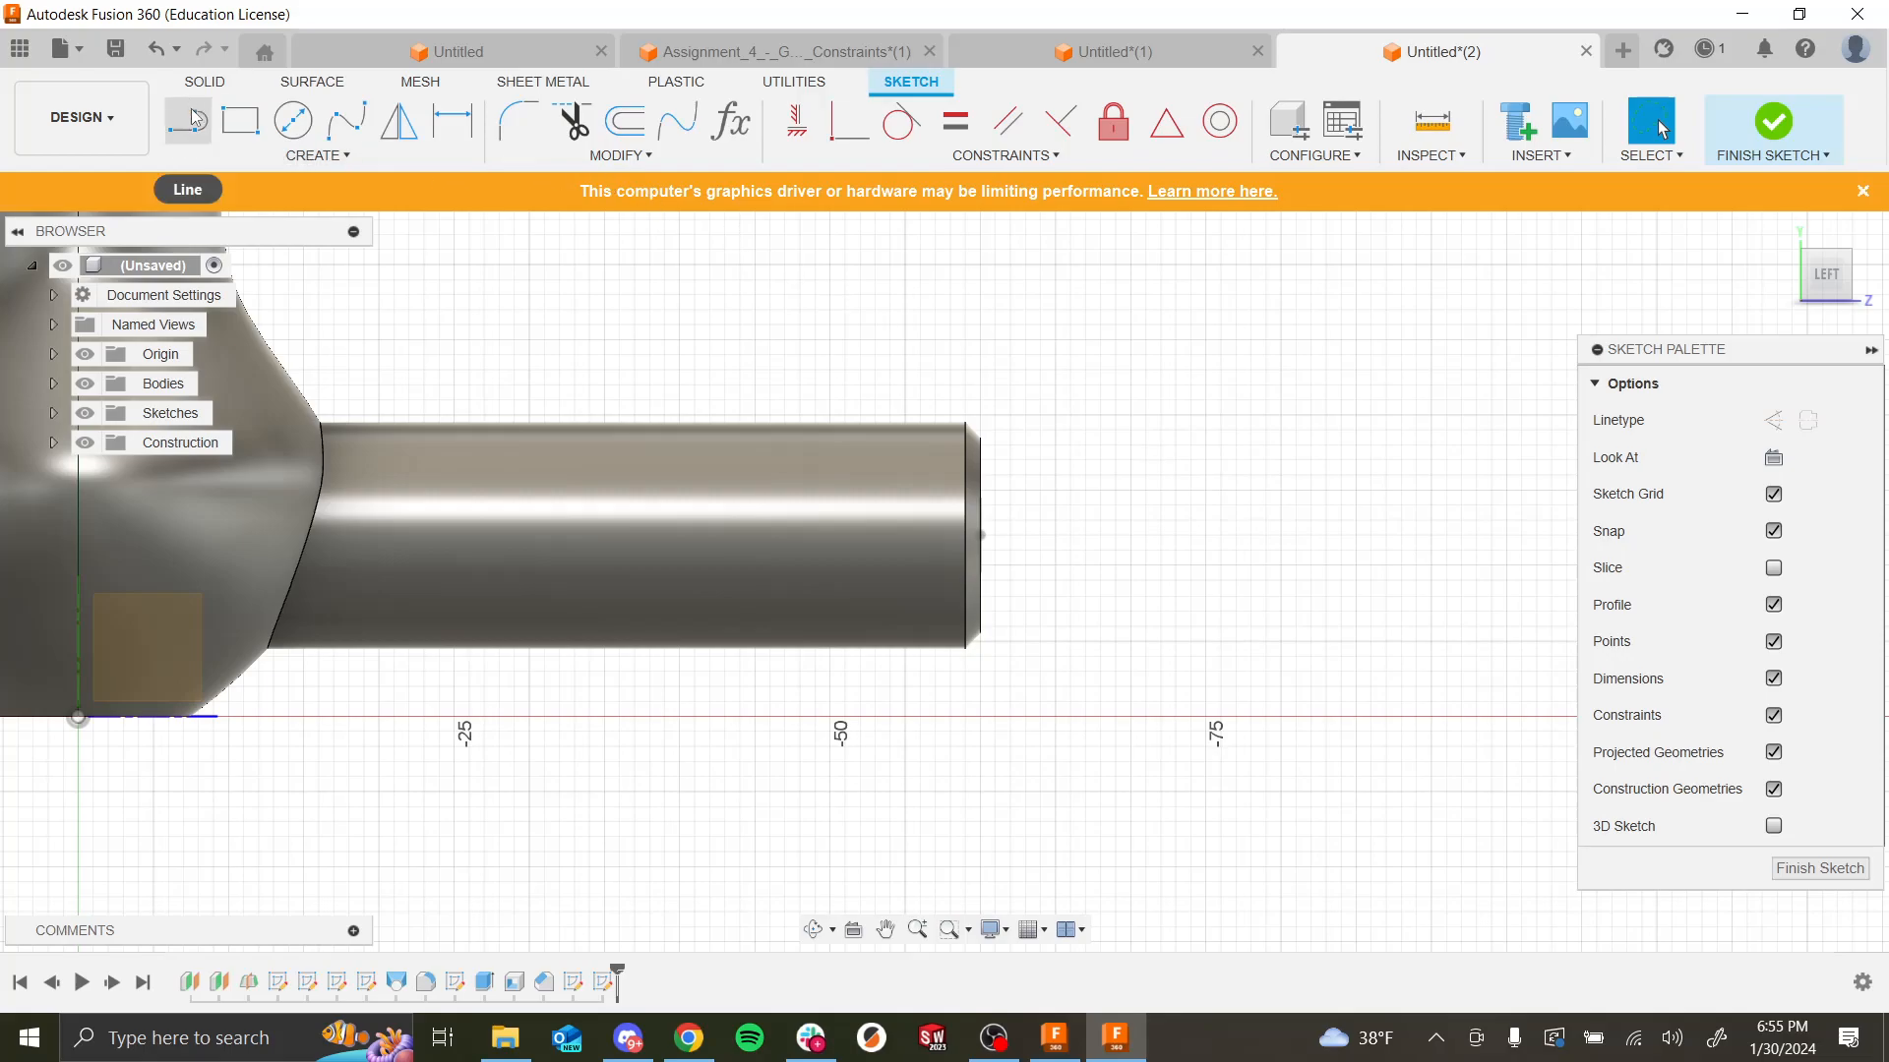
click(980, 536)
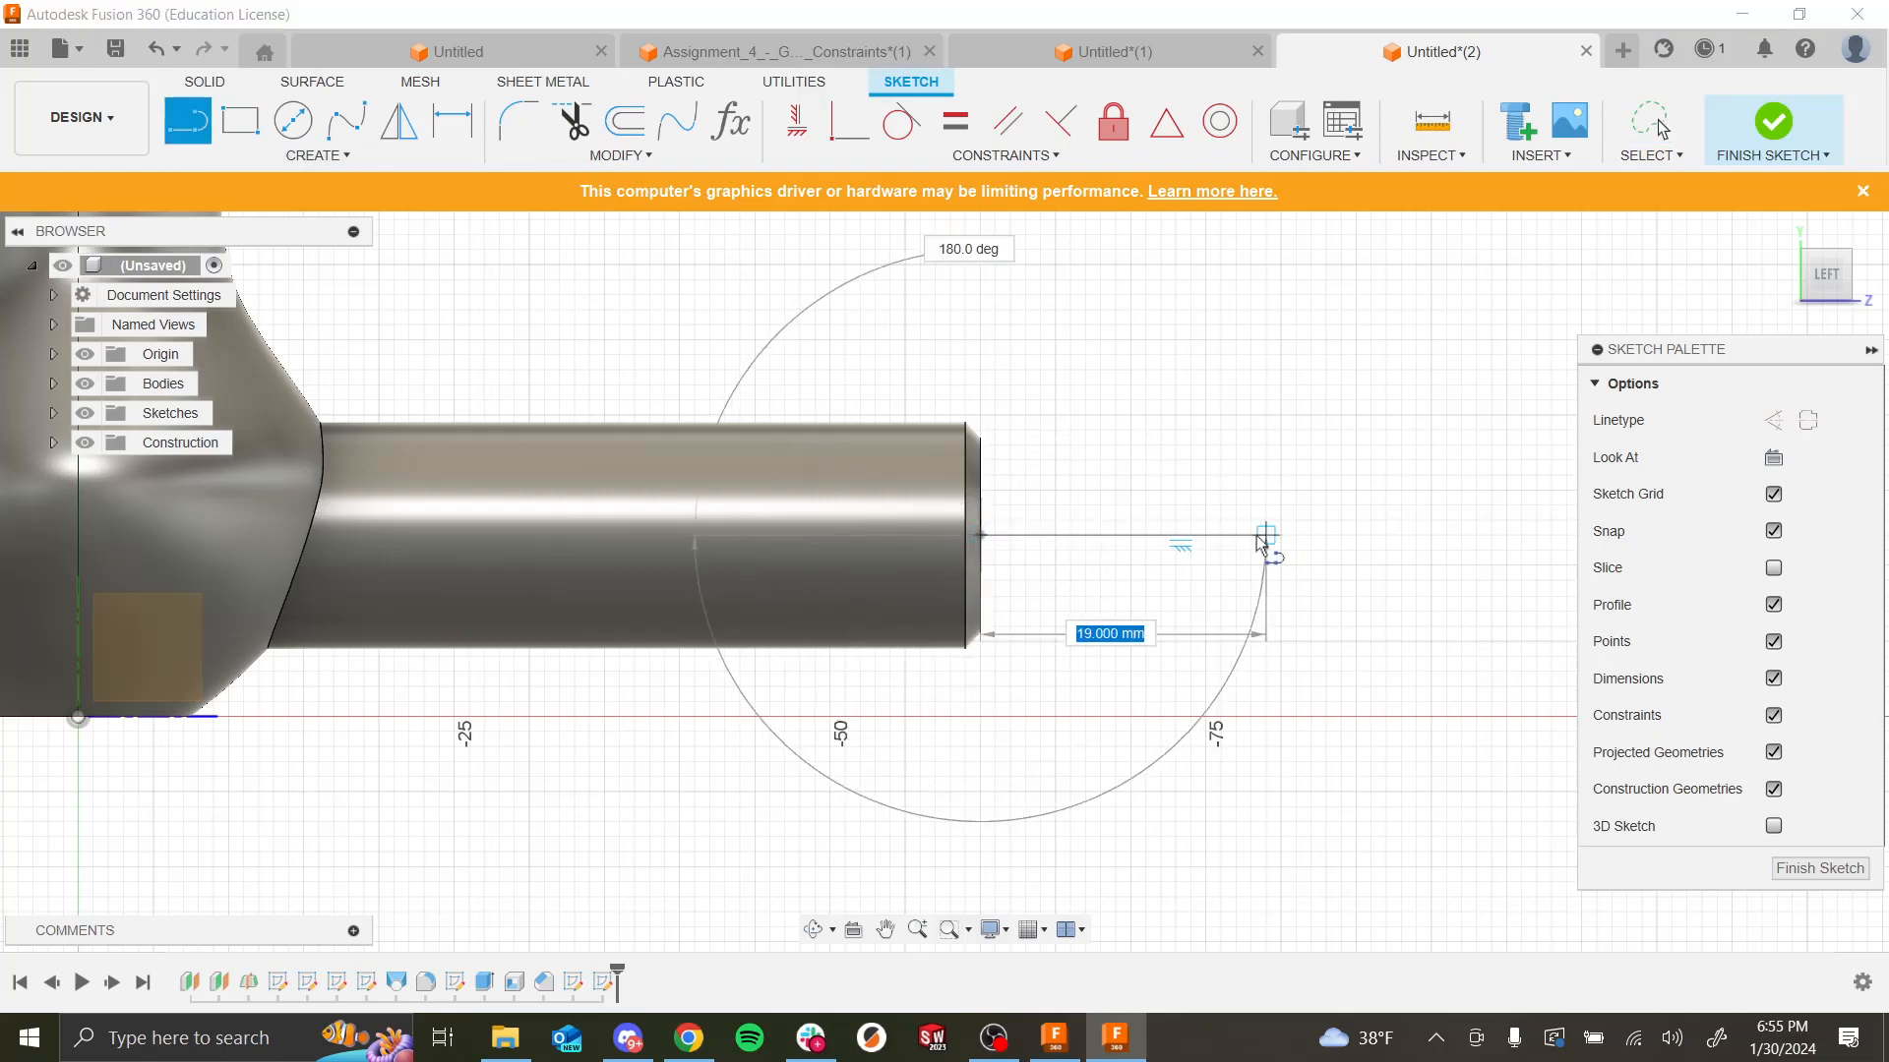
click(1190, 536)
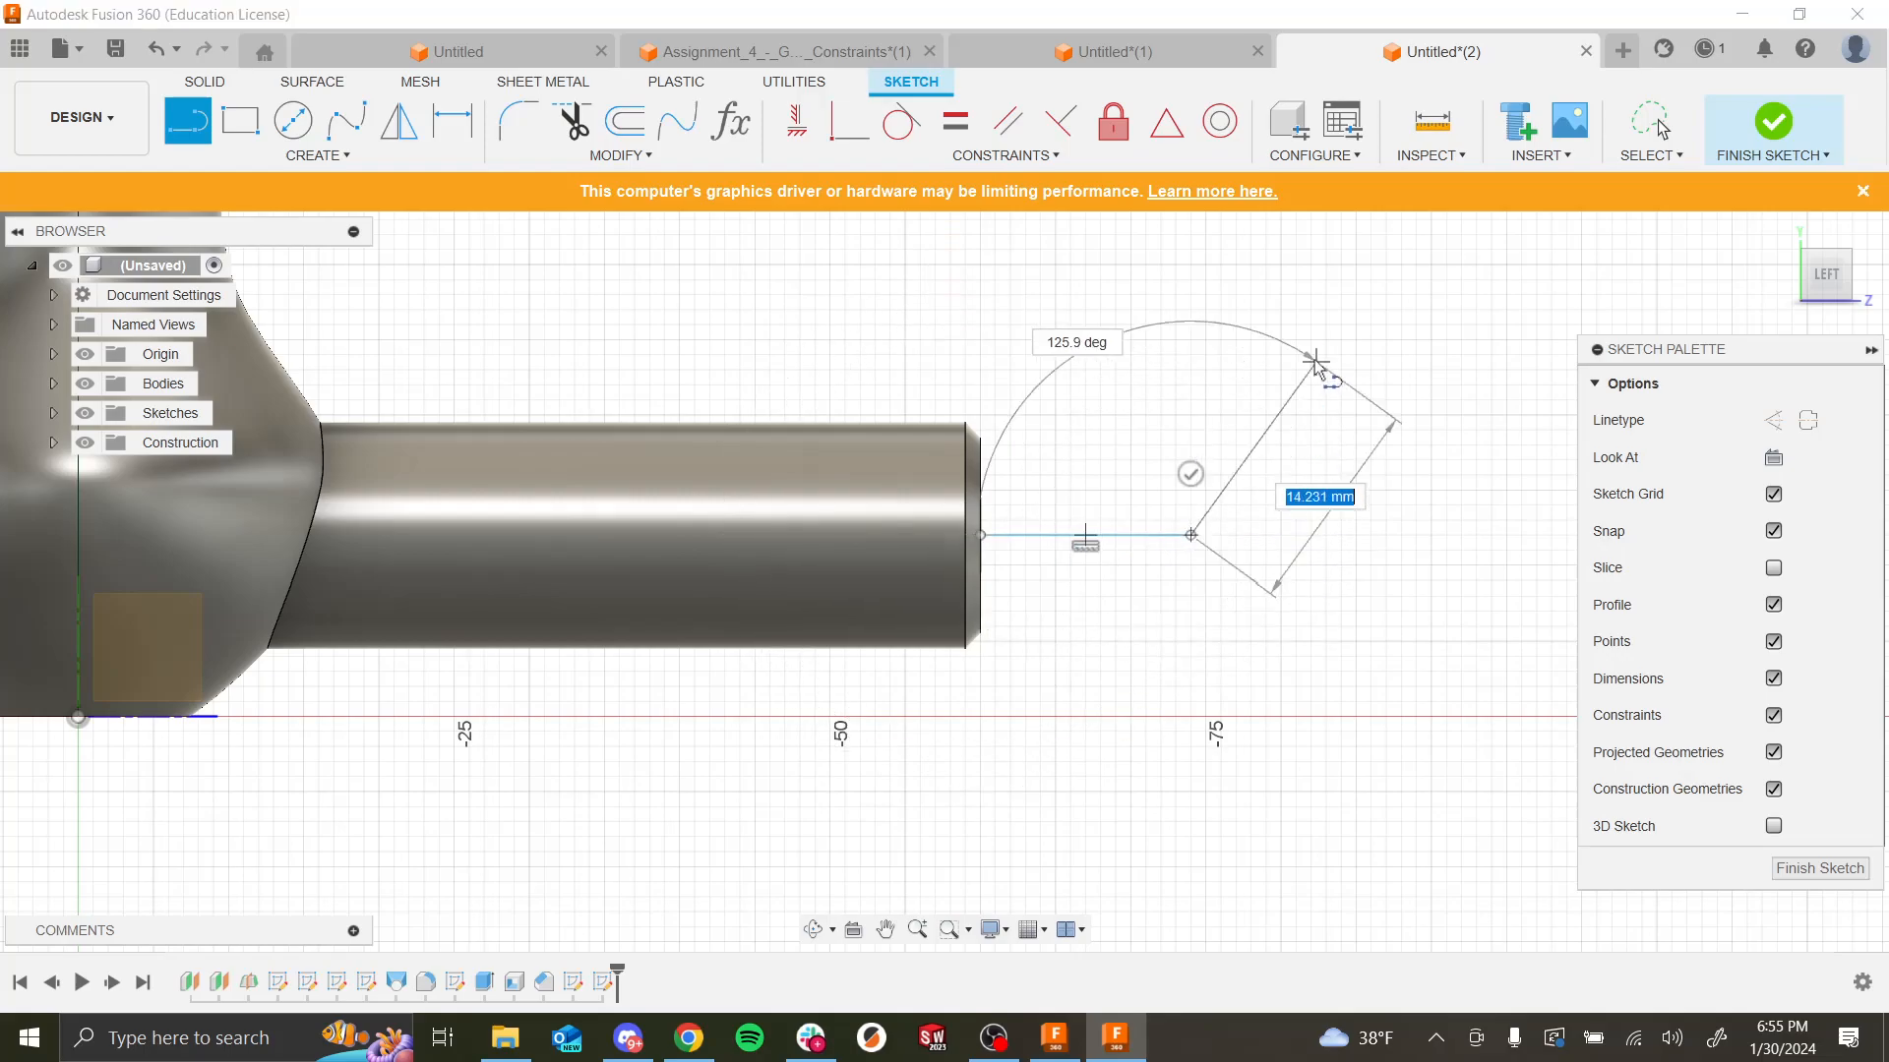
key(Escape)
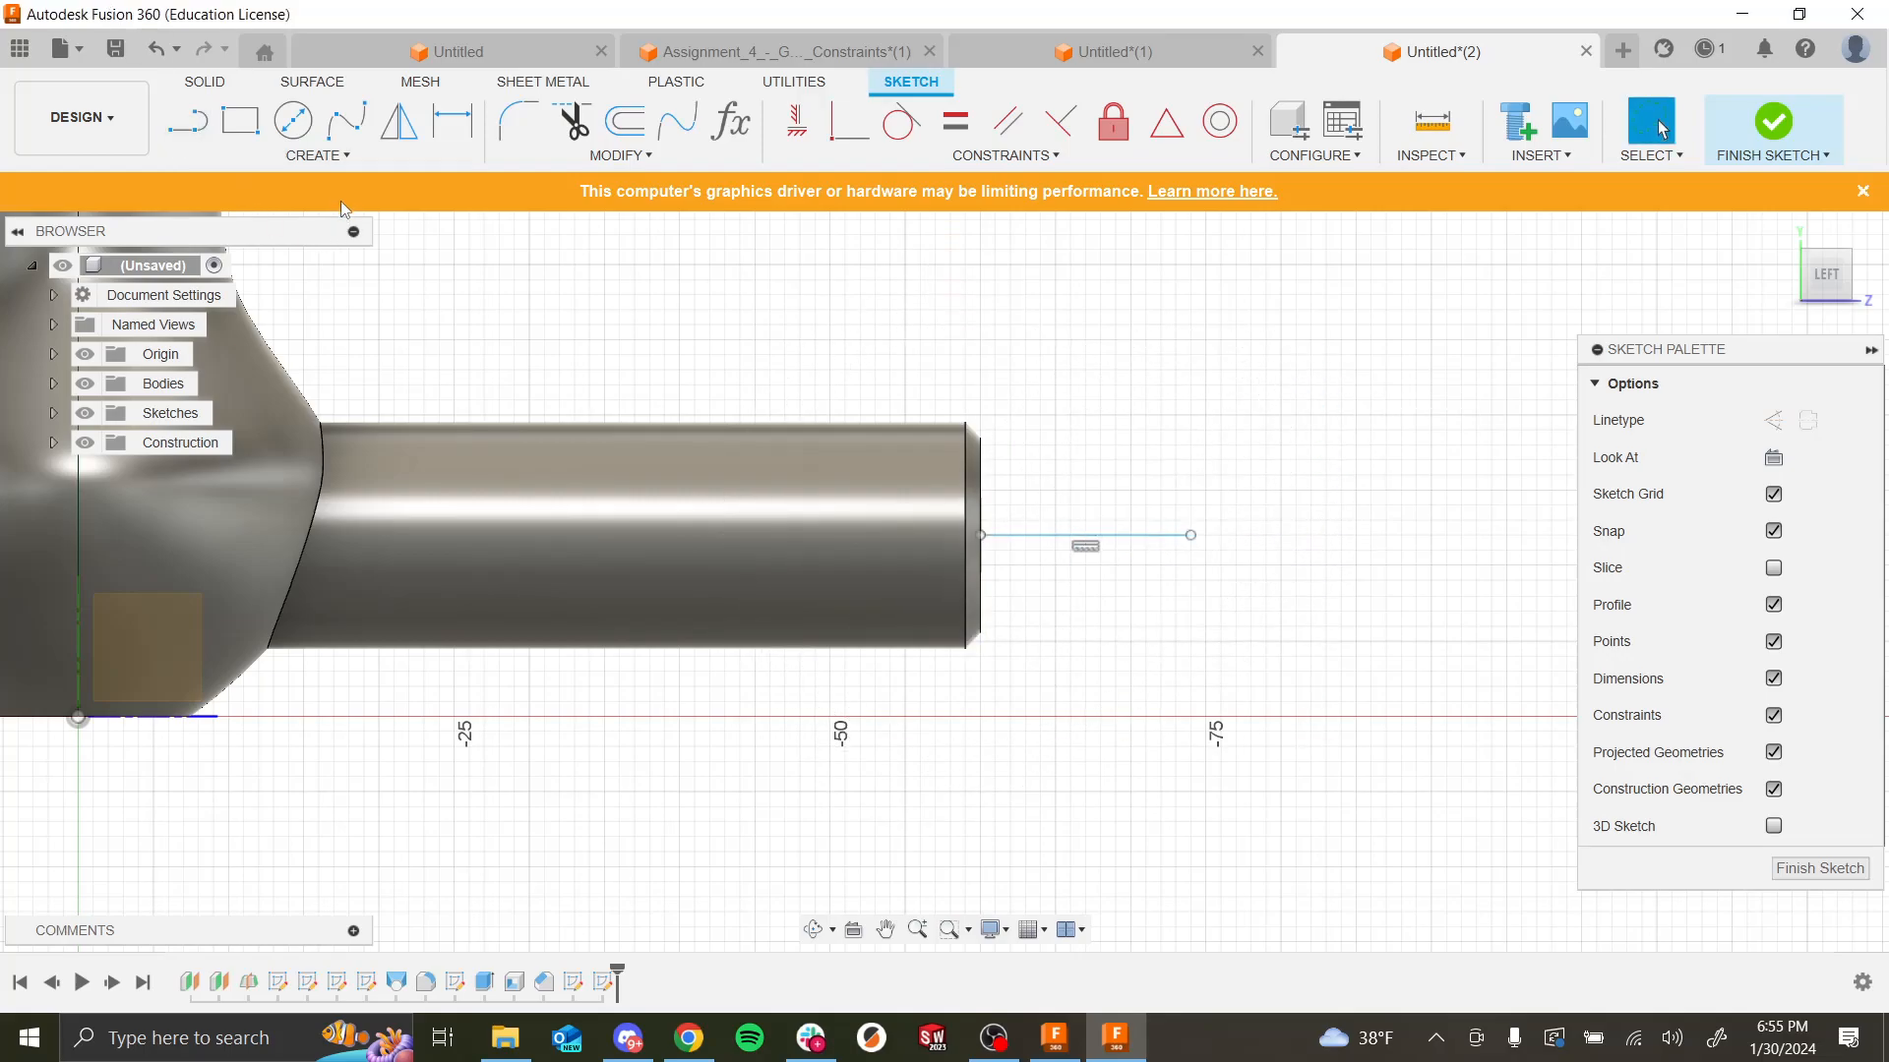
Step: Draw a wavy five-point fit spline about 108 mm long, continuing outward from the free end of the horizontal line
click(328, 155)
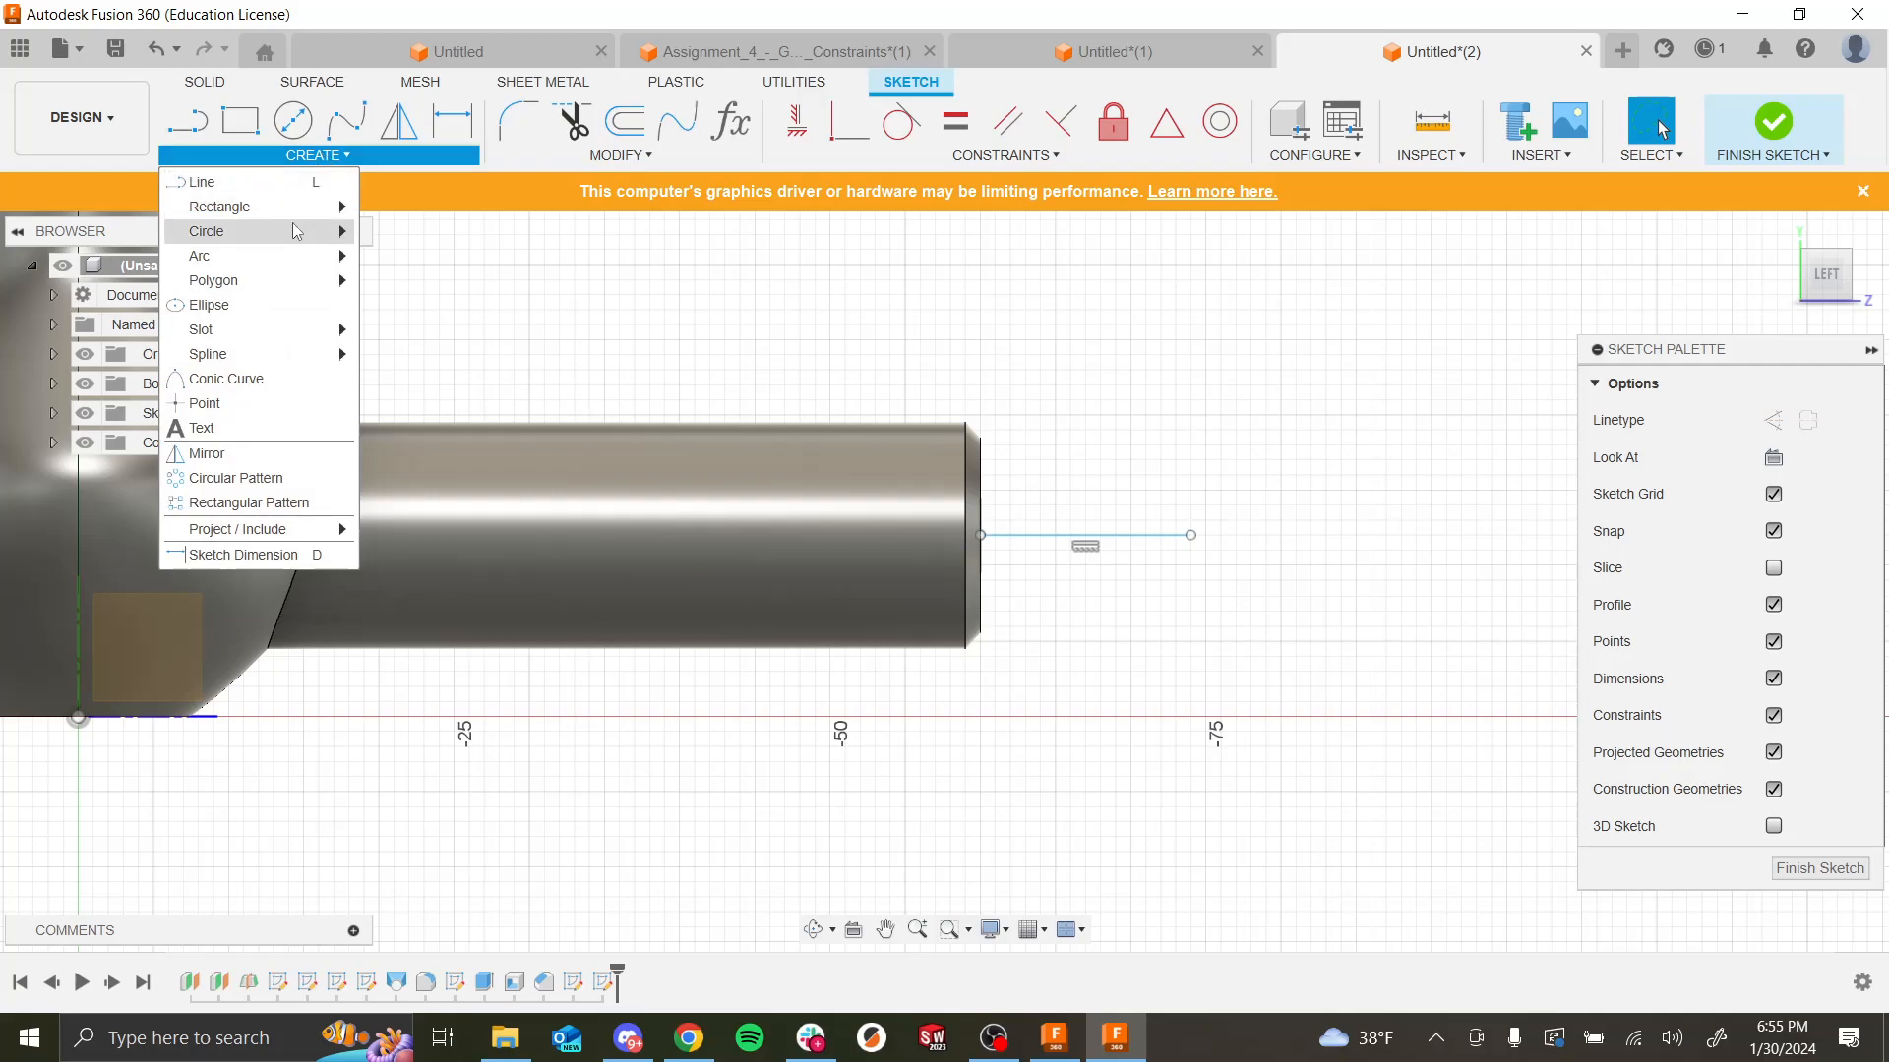
click(364, 123)
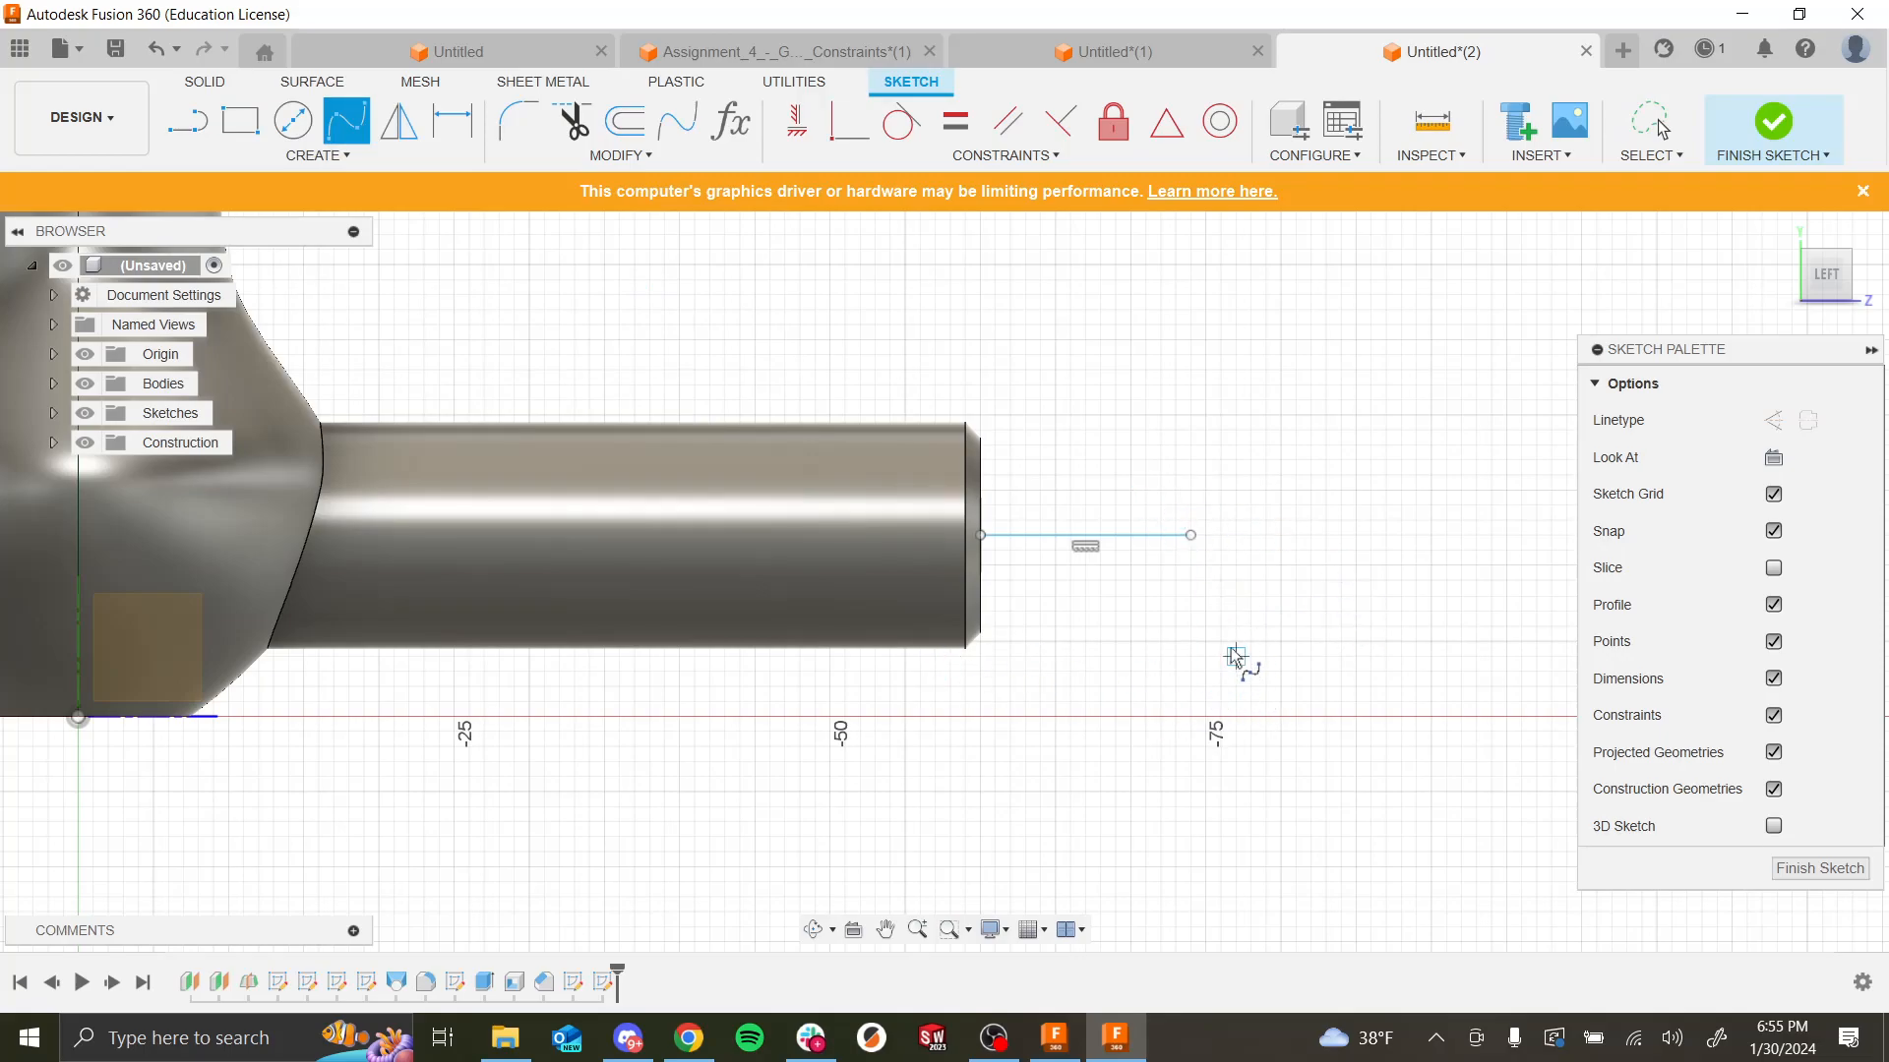
mouse_move(1170, 659)
middle_down()
mouse_move(1124, 677)
mouse_move(750, 653)
mouse_move(746, 623)
mouse_move(142, 537)
middle_up()
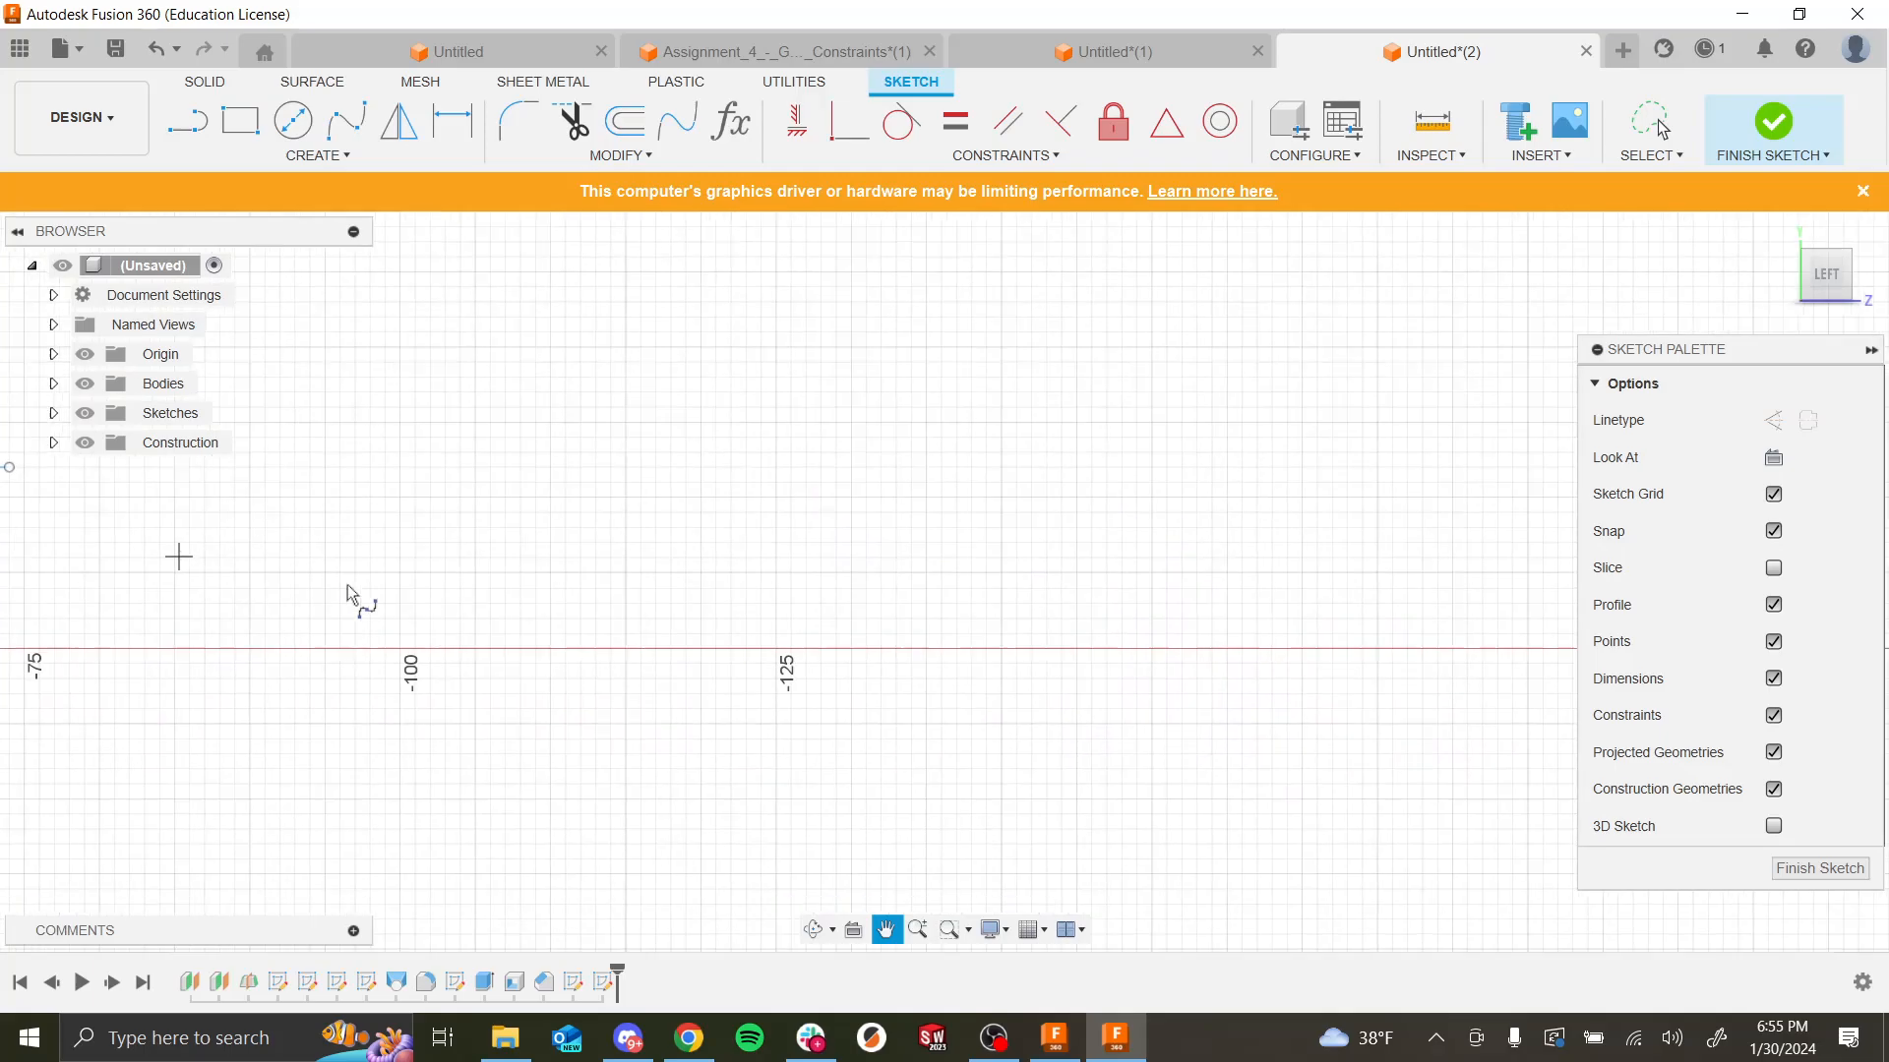
middle_drag(365, 575, 786, 731)
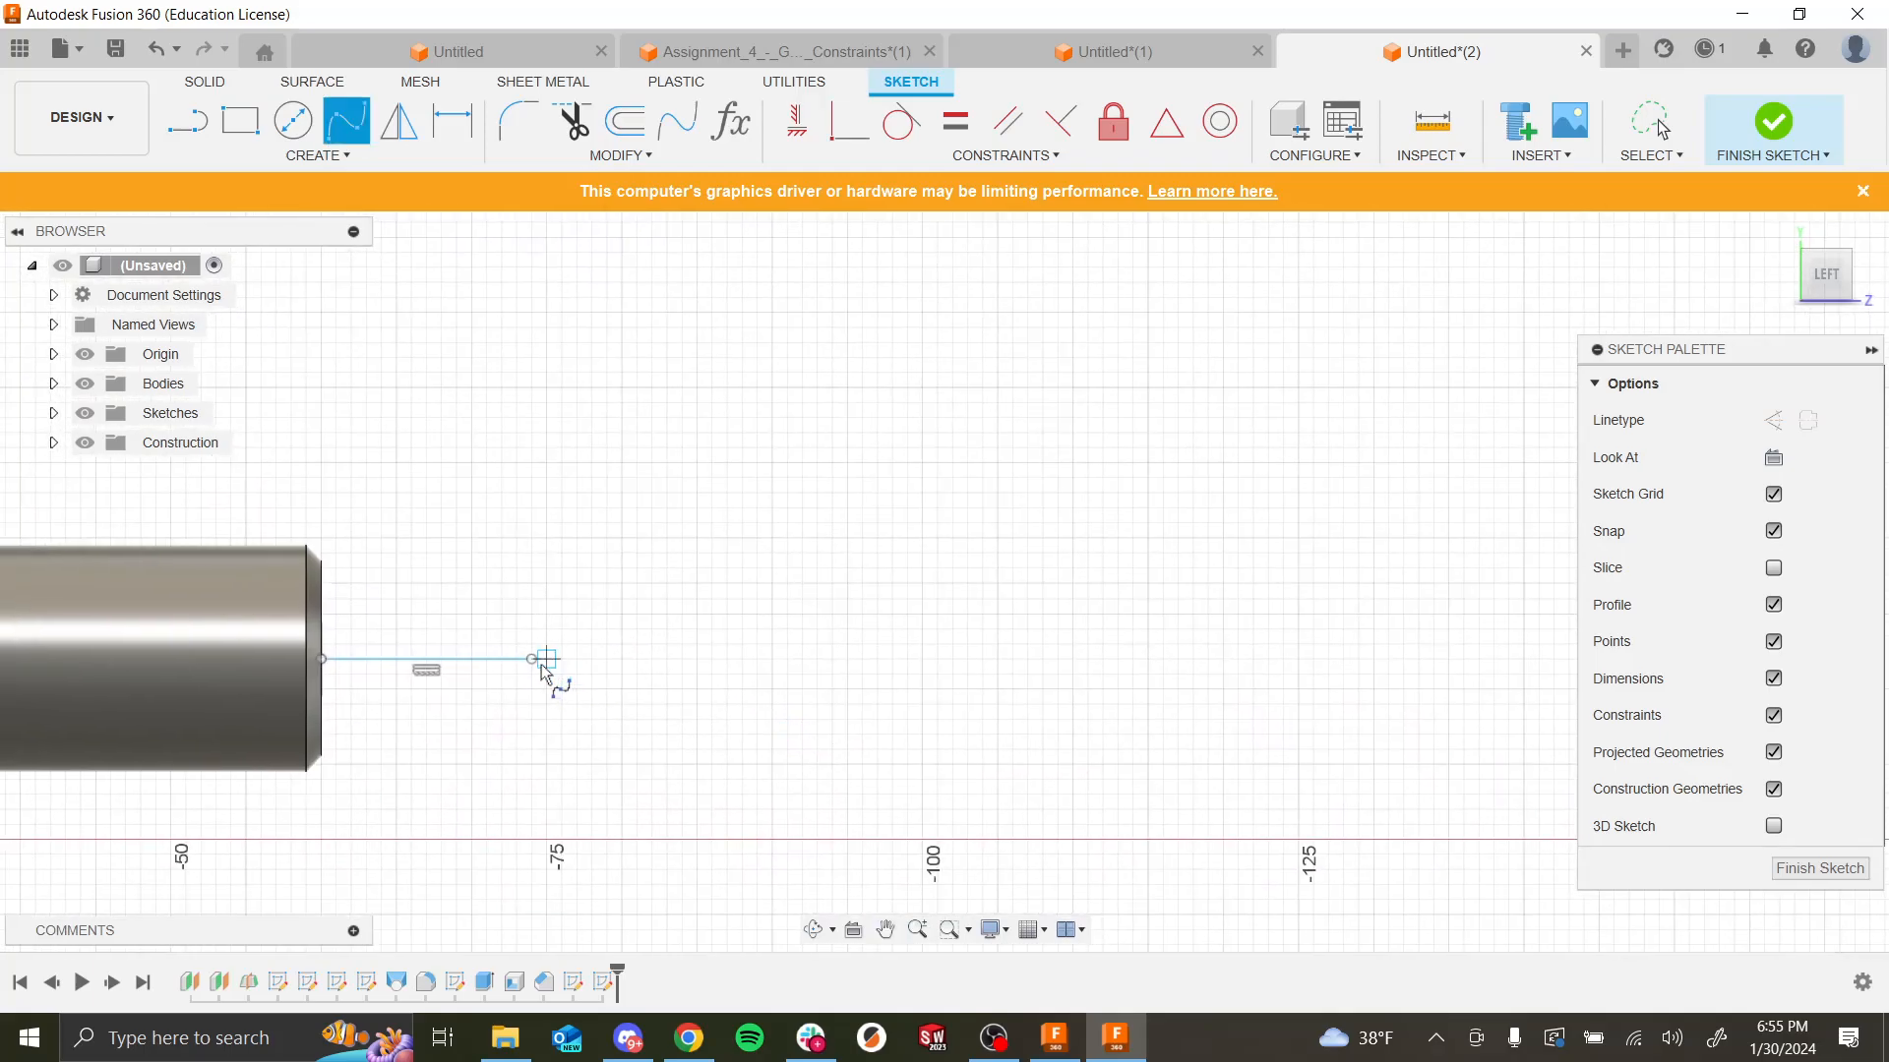
click(531, 659)
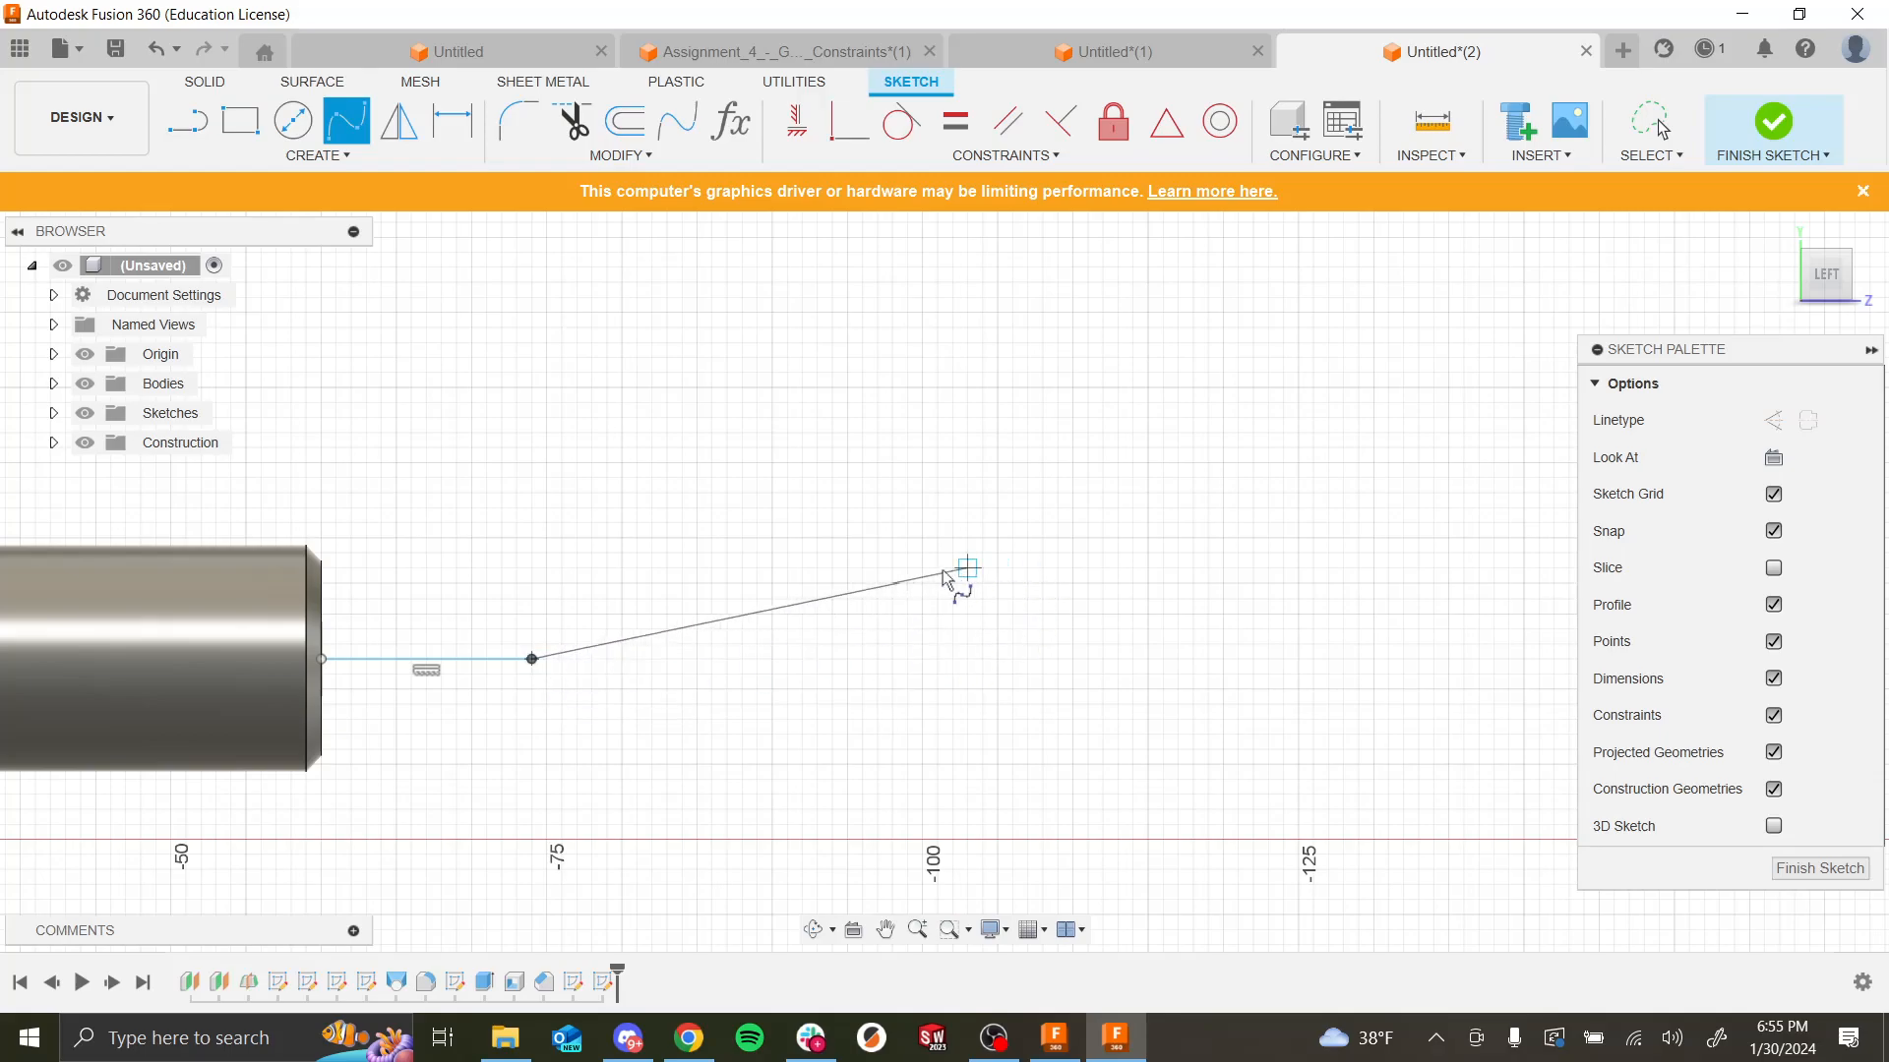
click(877, 583)
click(1223, 313)
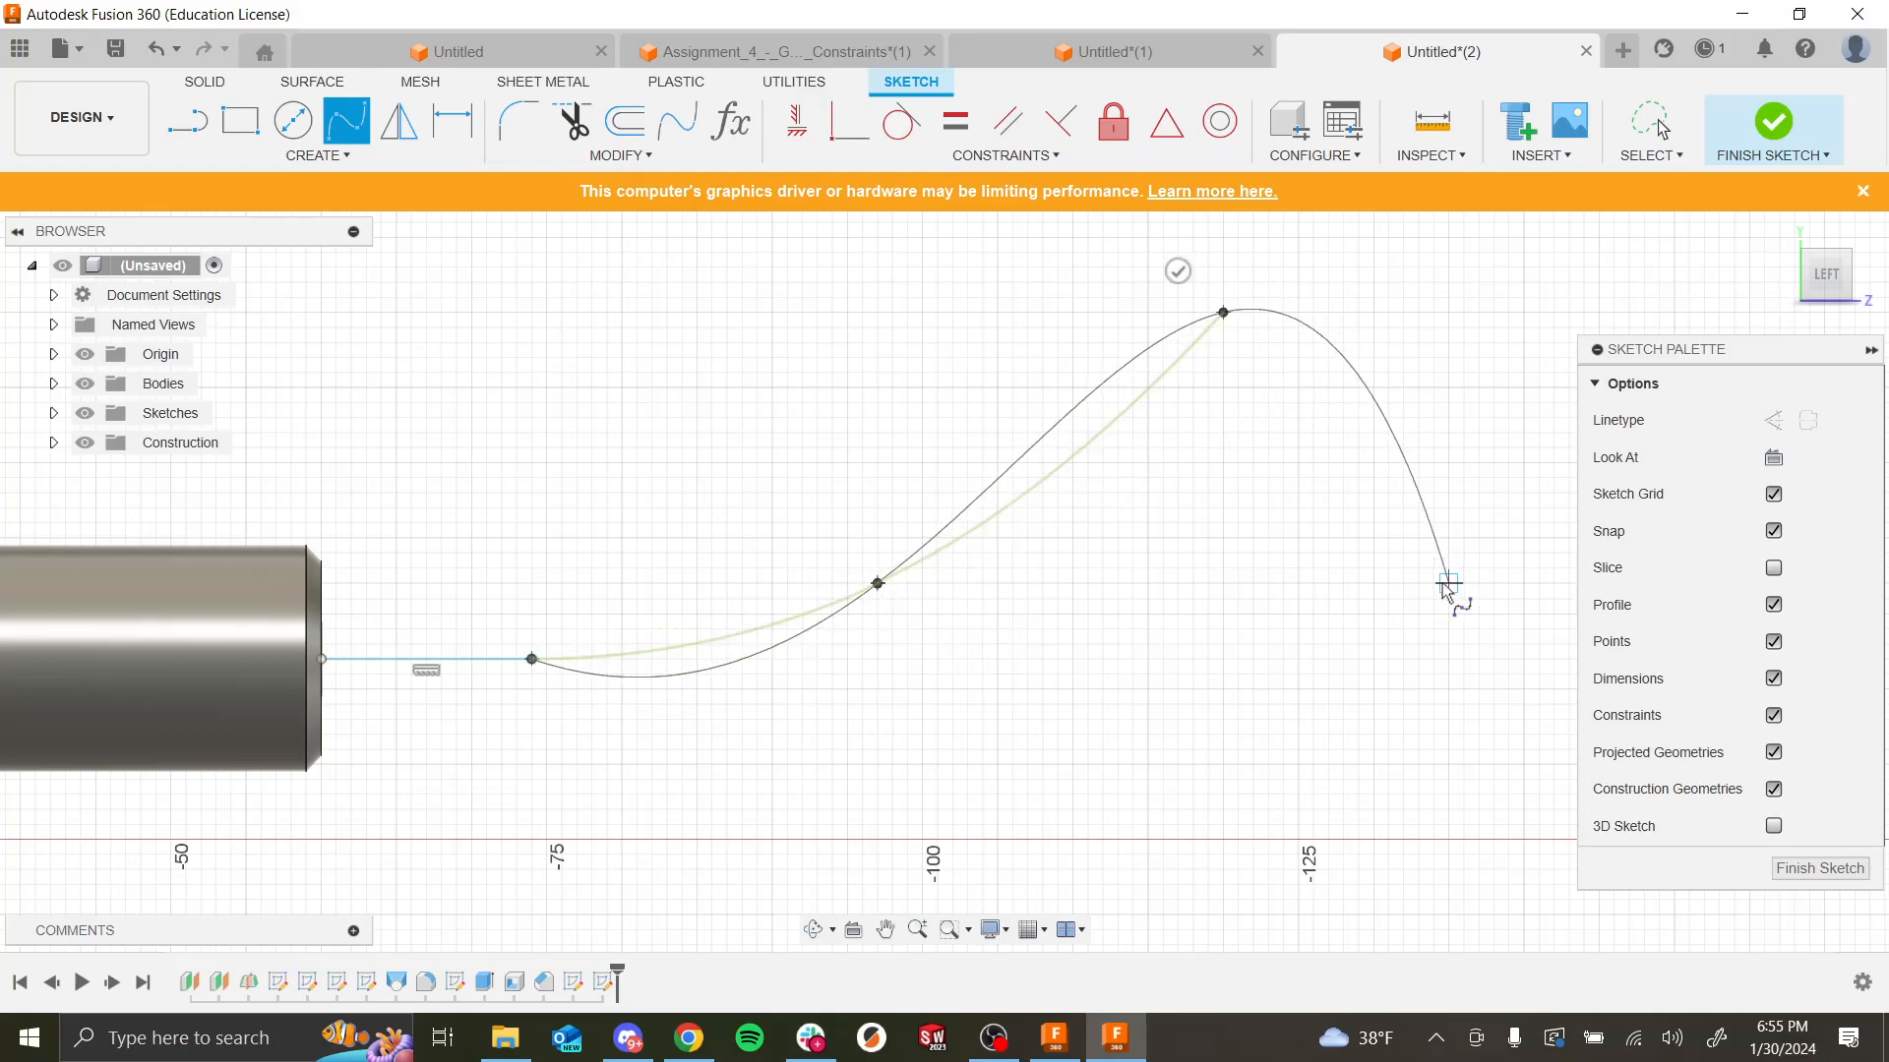
click(1479, 615)
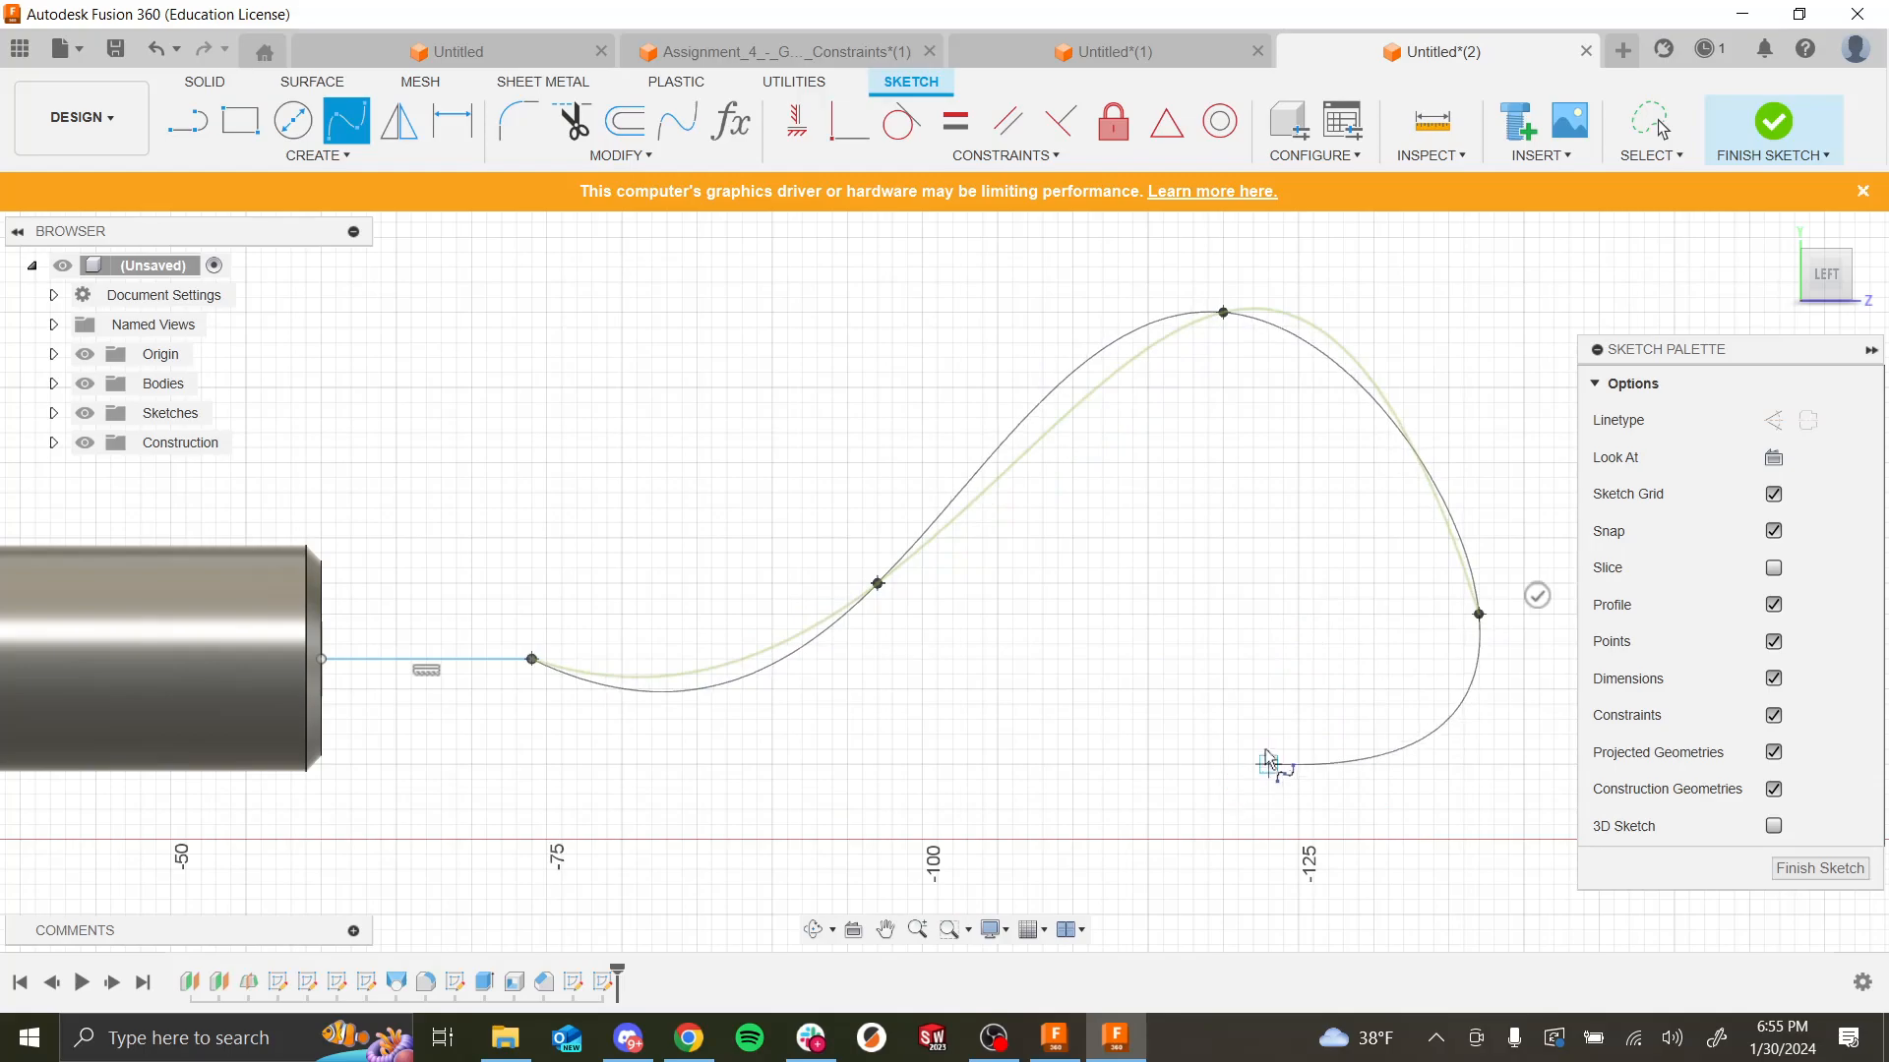
mouse_move(1236, 713)
middle_down()
mouse_move(870, 688)
mouse_move(527, 618)
middle_up()
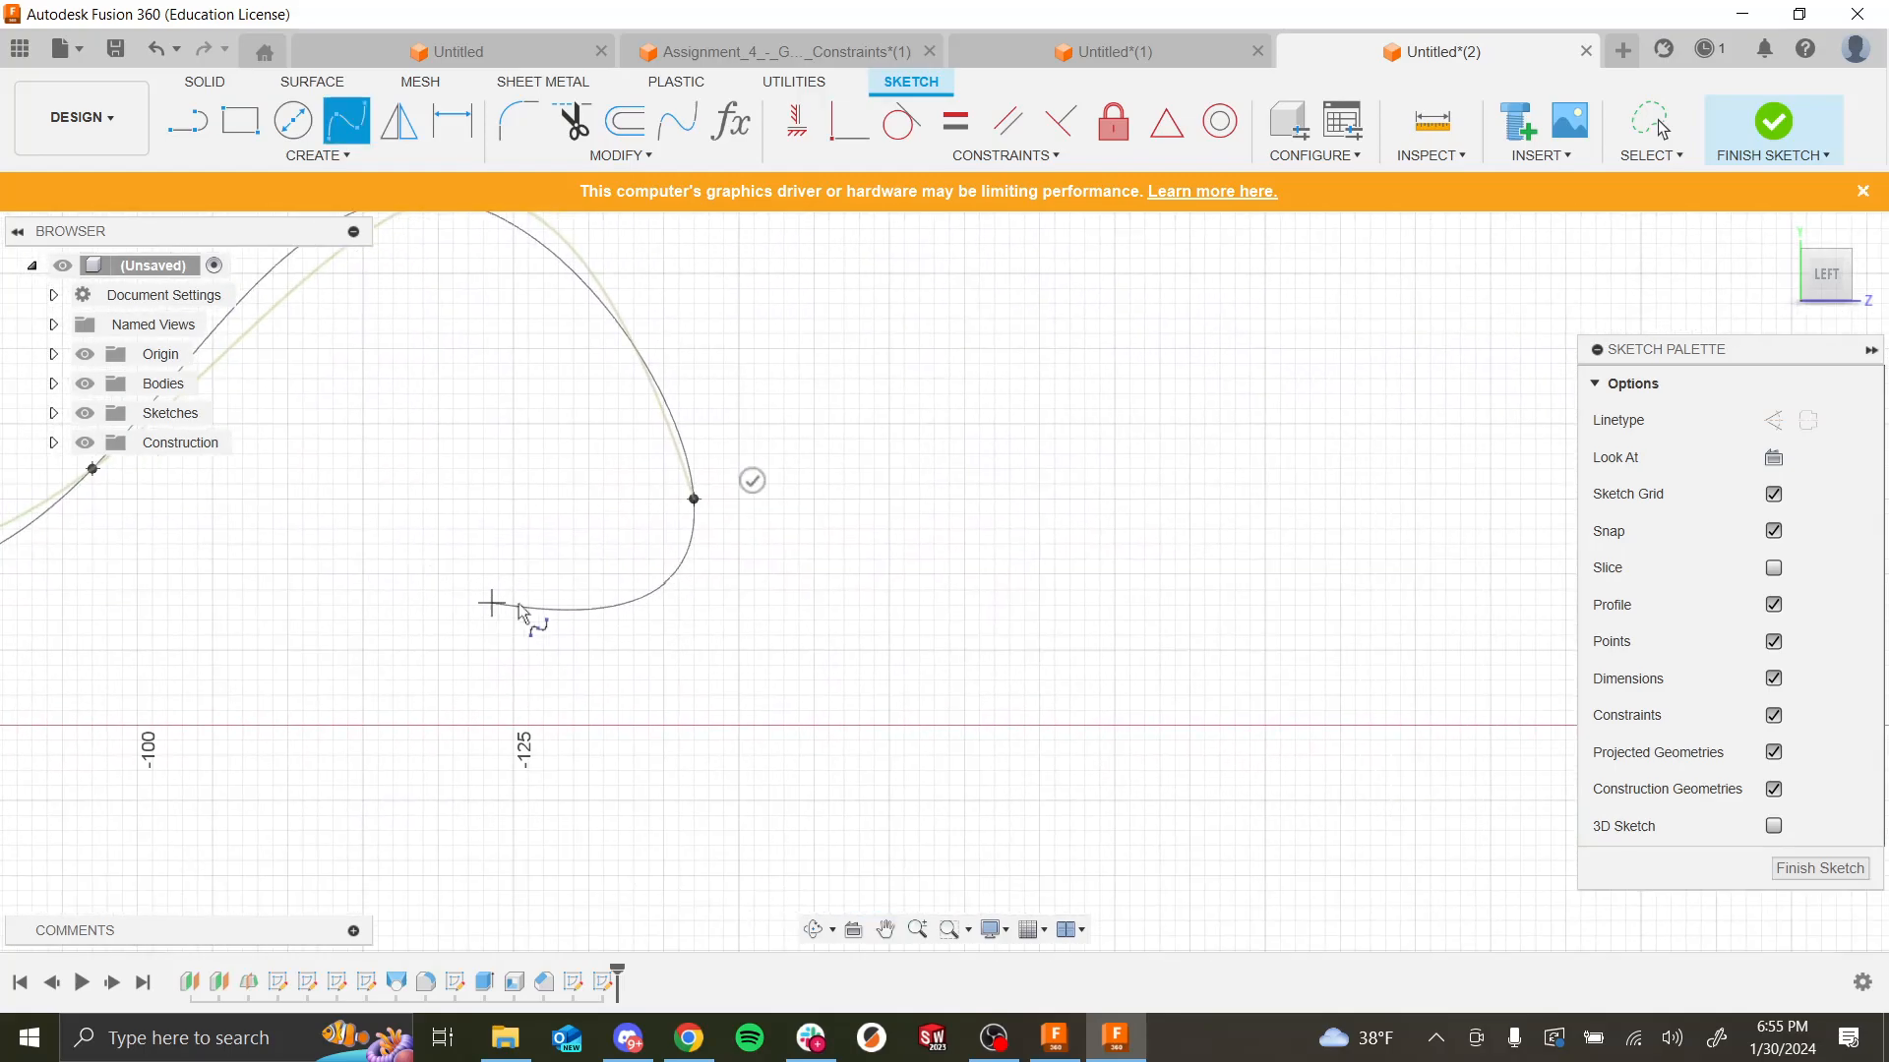
click(1040, 514)
click(1003, 463)
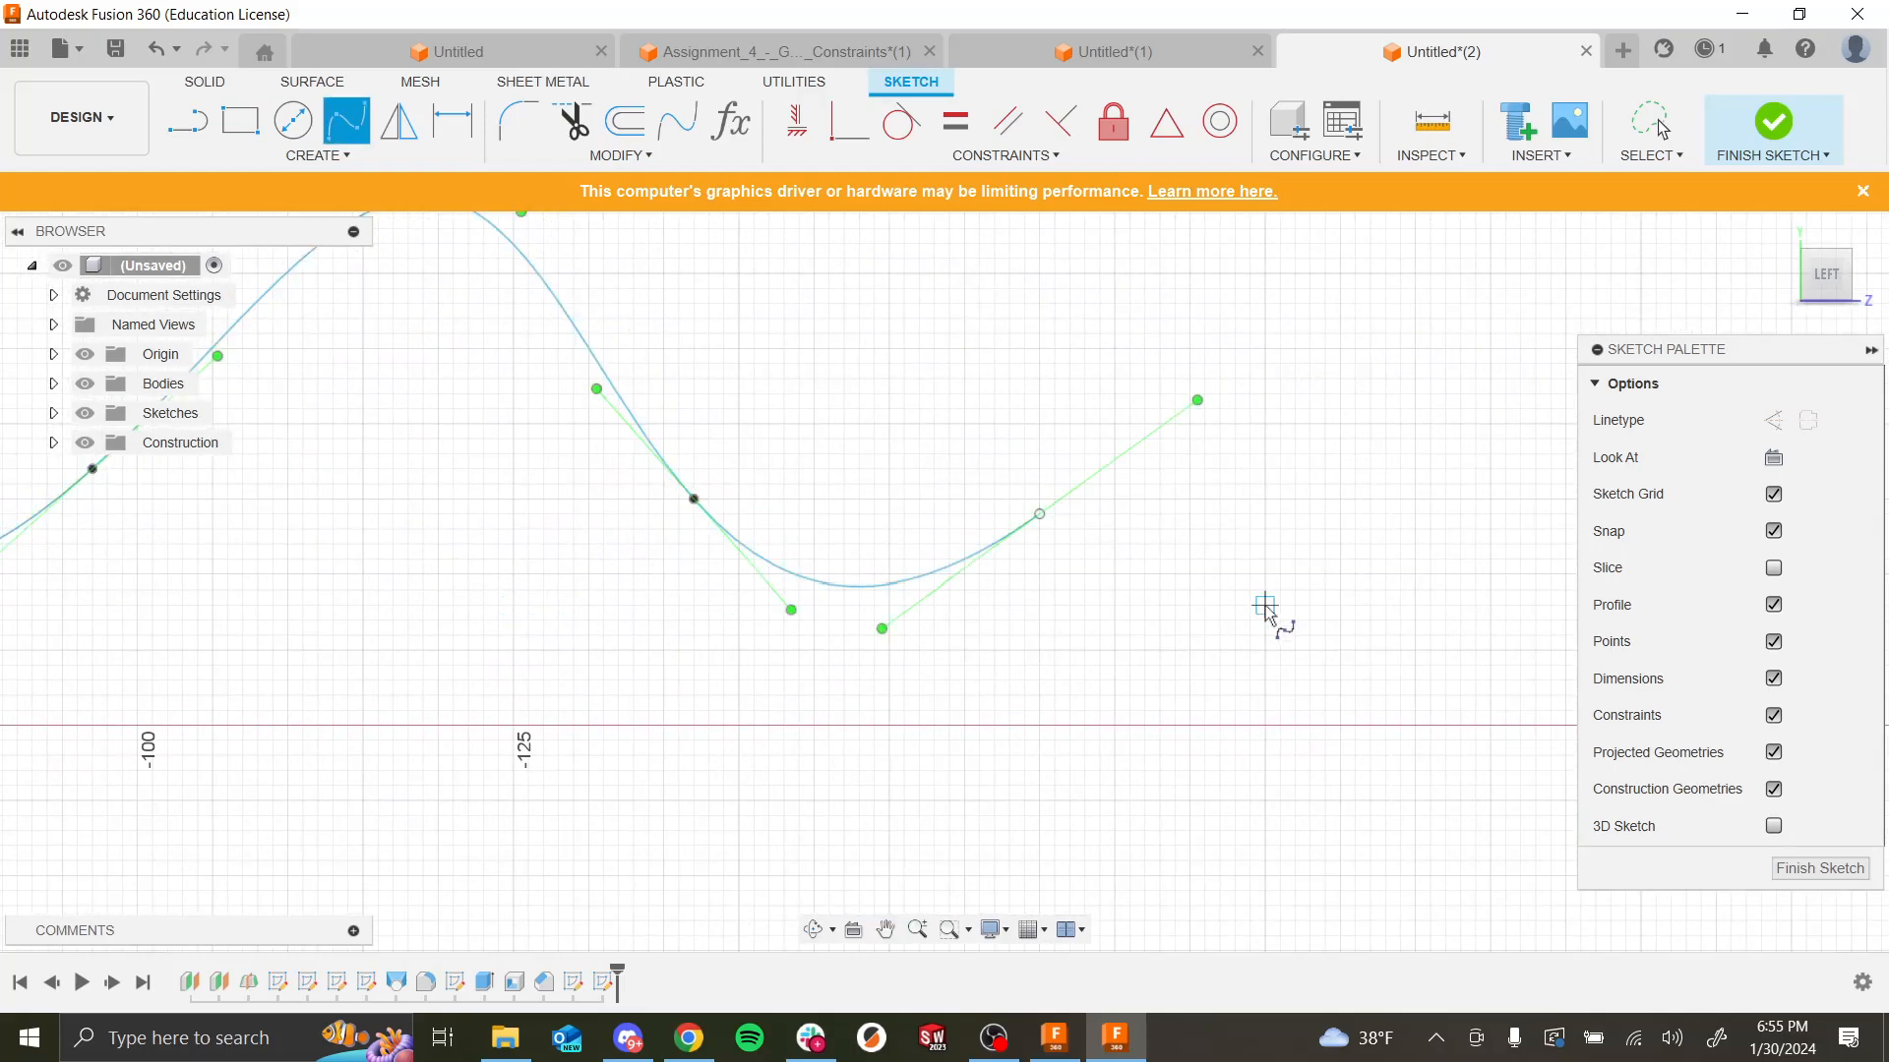
scroll(1054, 612, down, 5)
key(Escape)
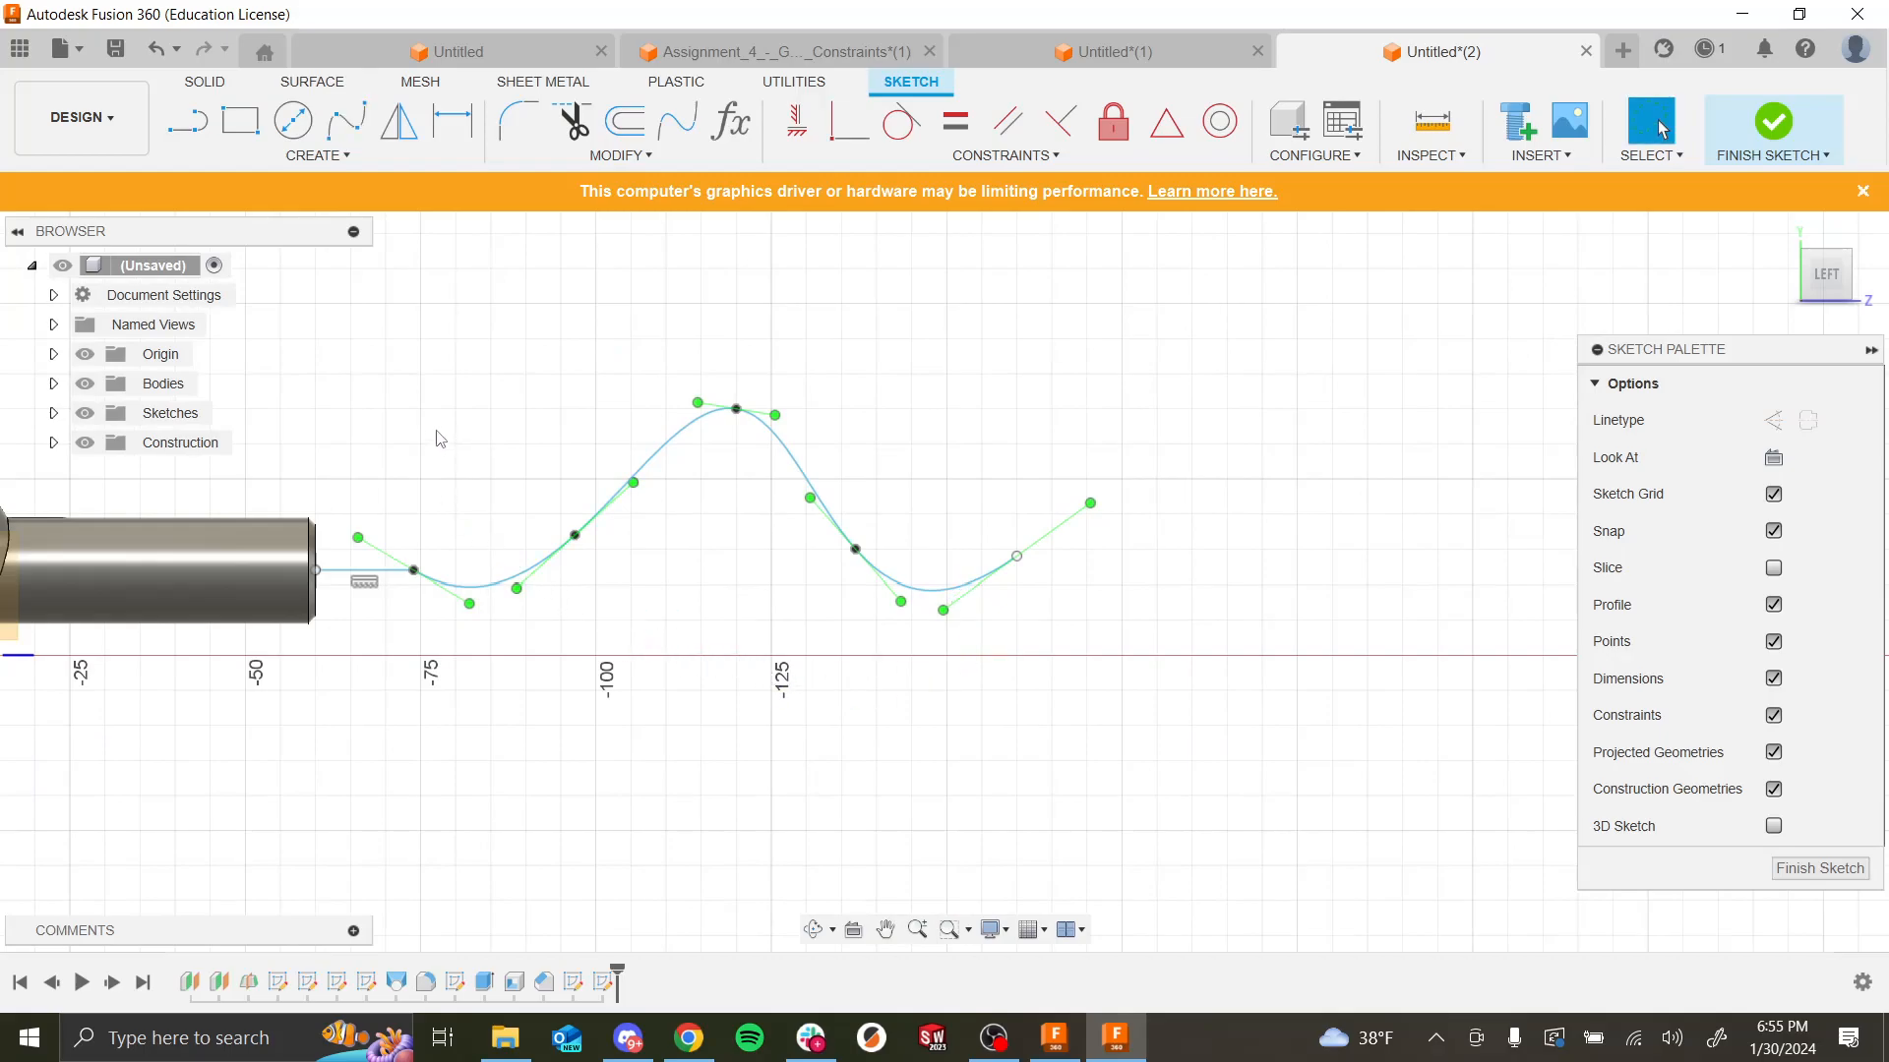
Step: Make the spline tangent to the horizontal line and finish the wire path sketch
scroll(441, 438, up, 5)
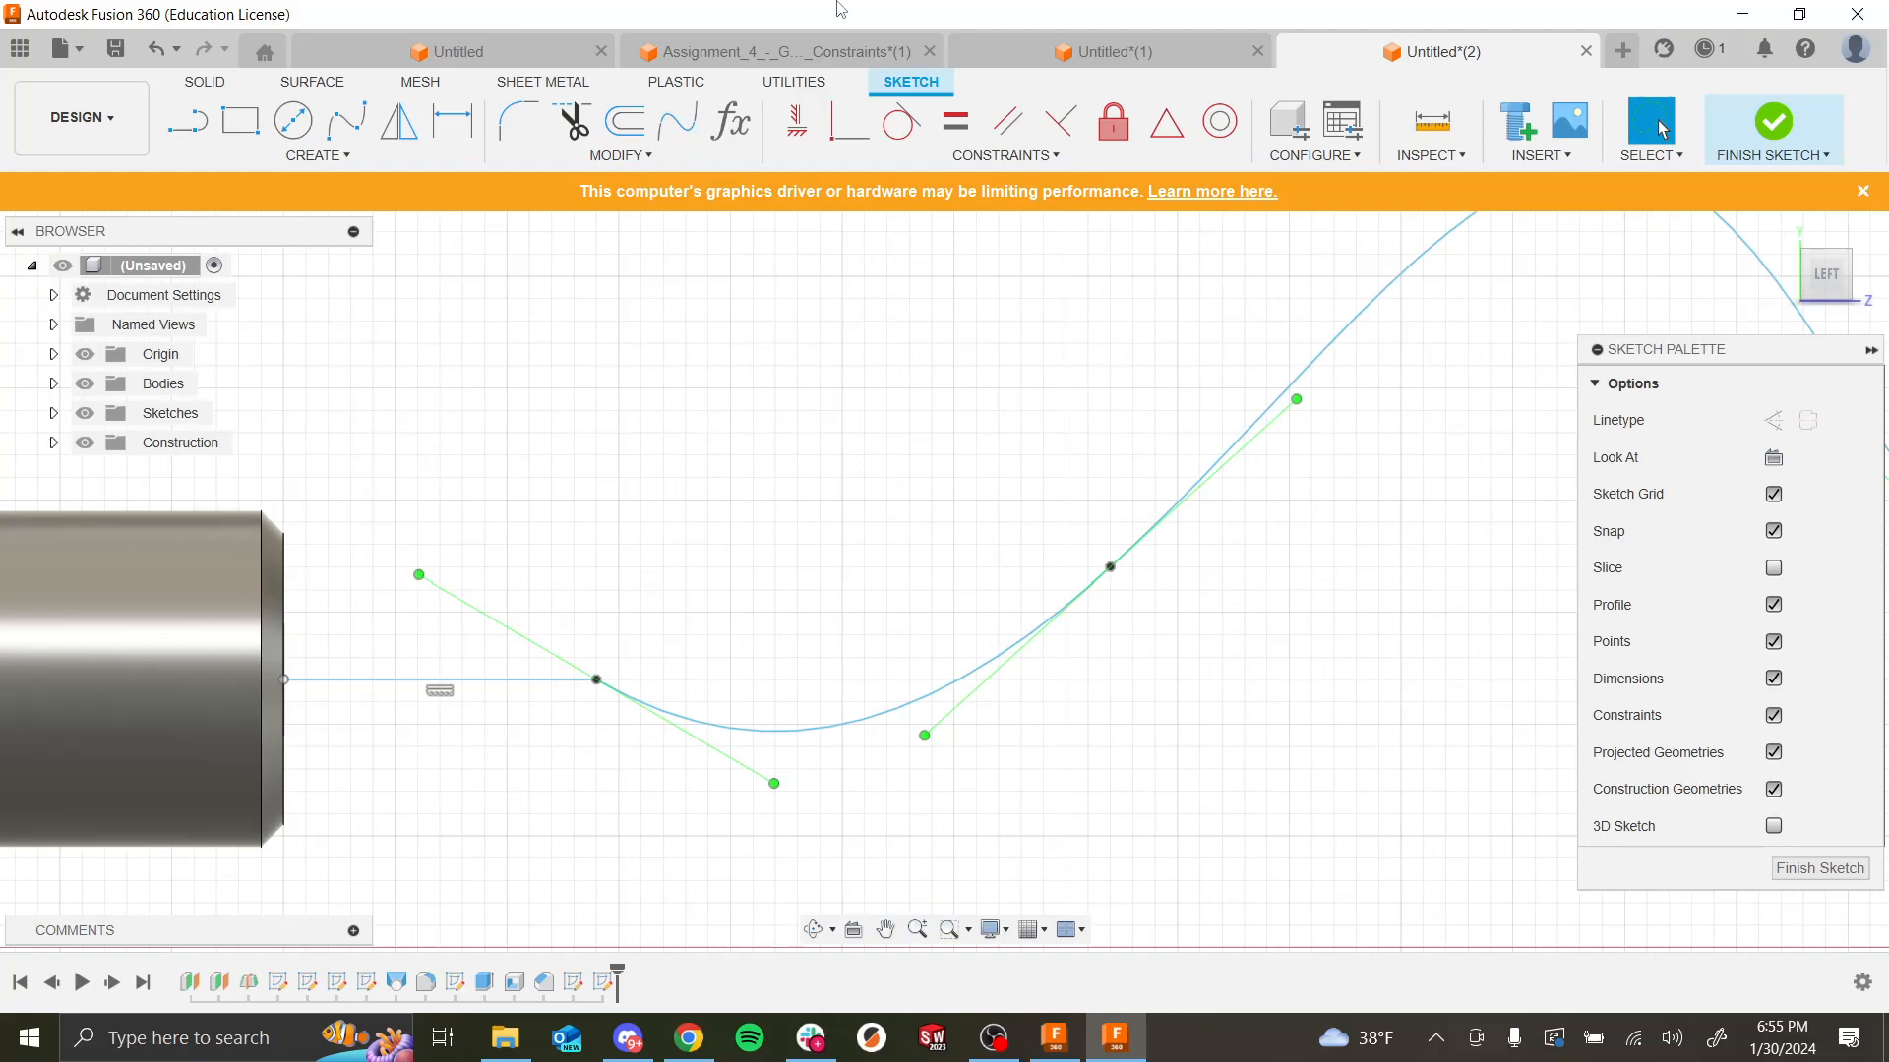
click(901, 121)
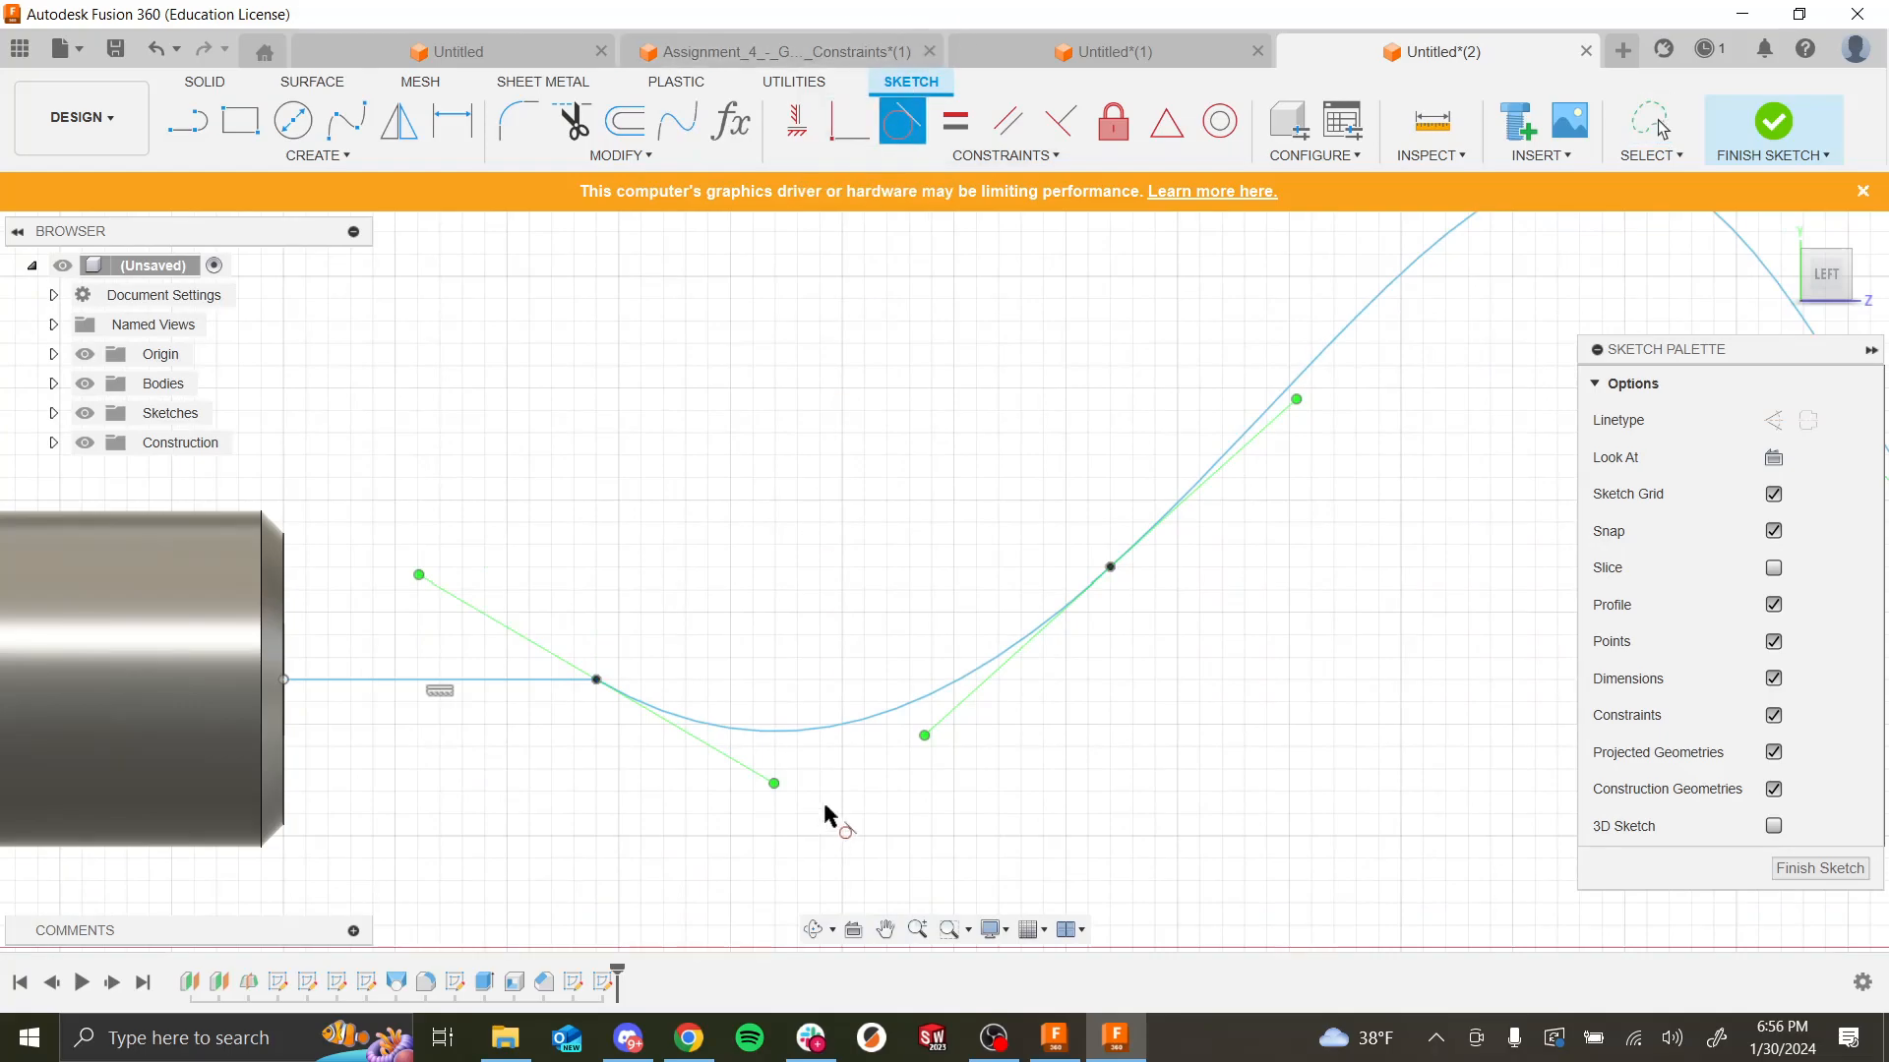
click(841, 726)
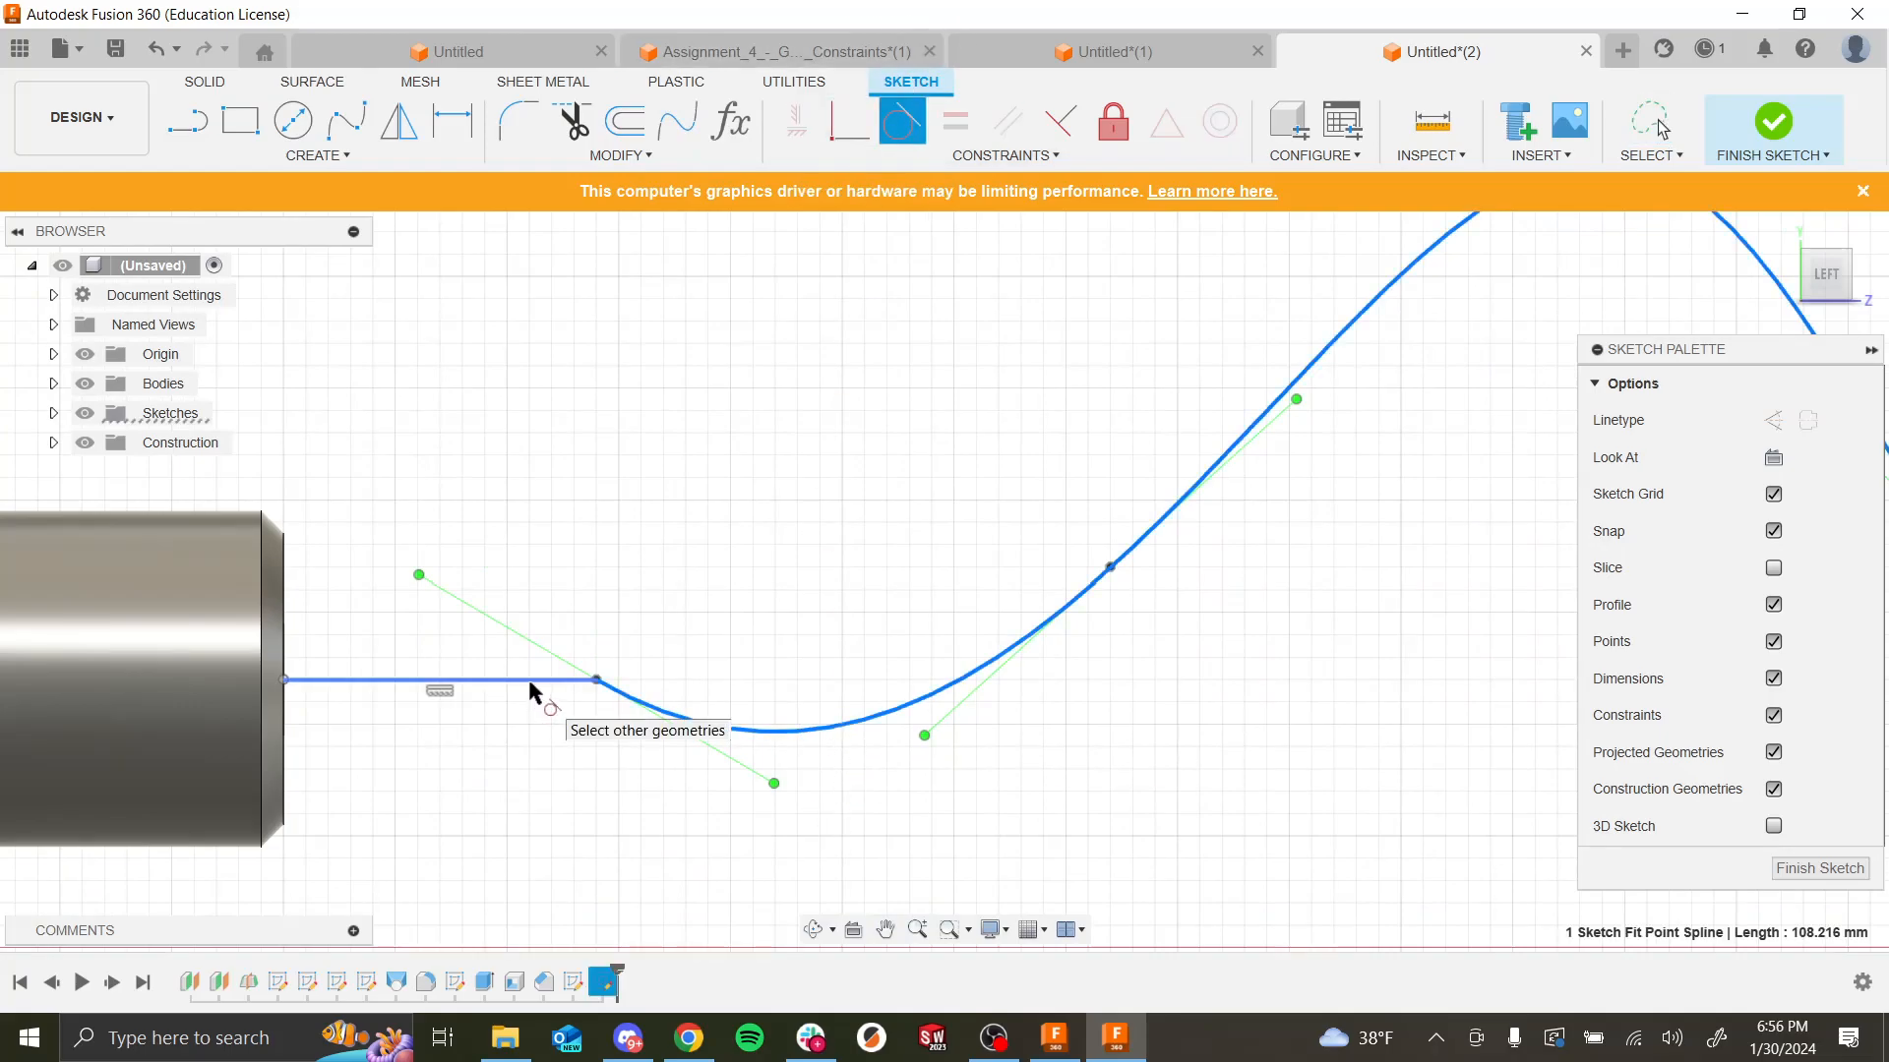
click(528, 679)
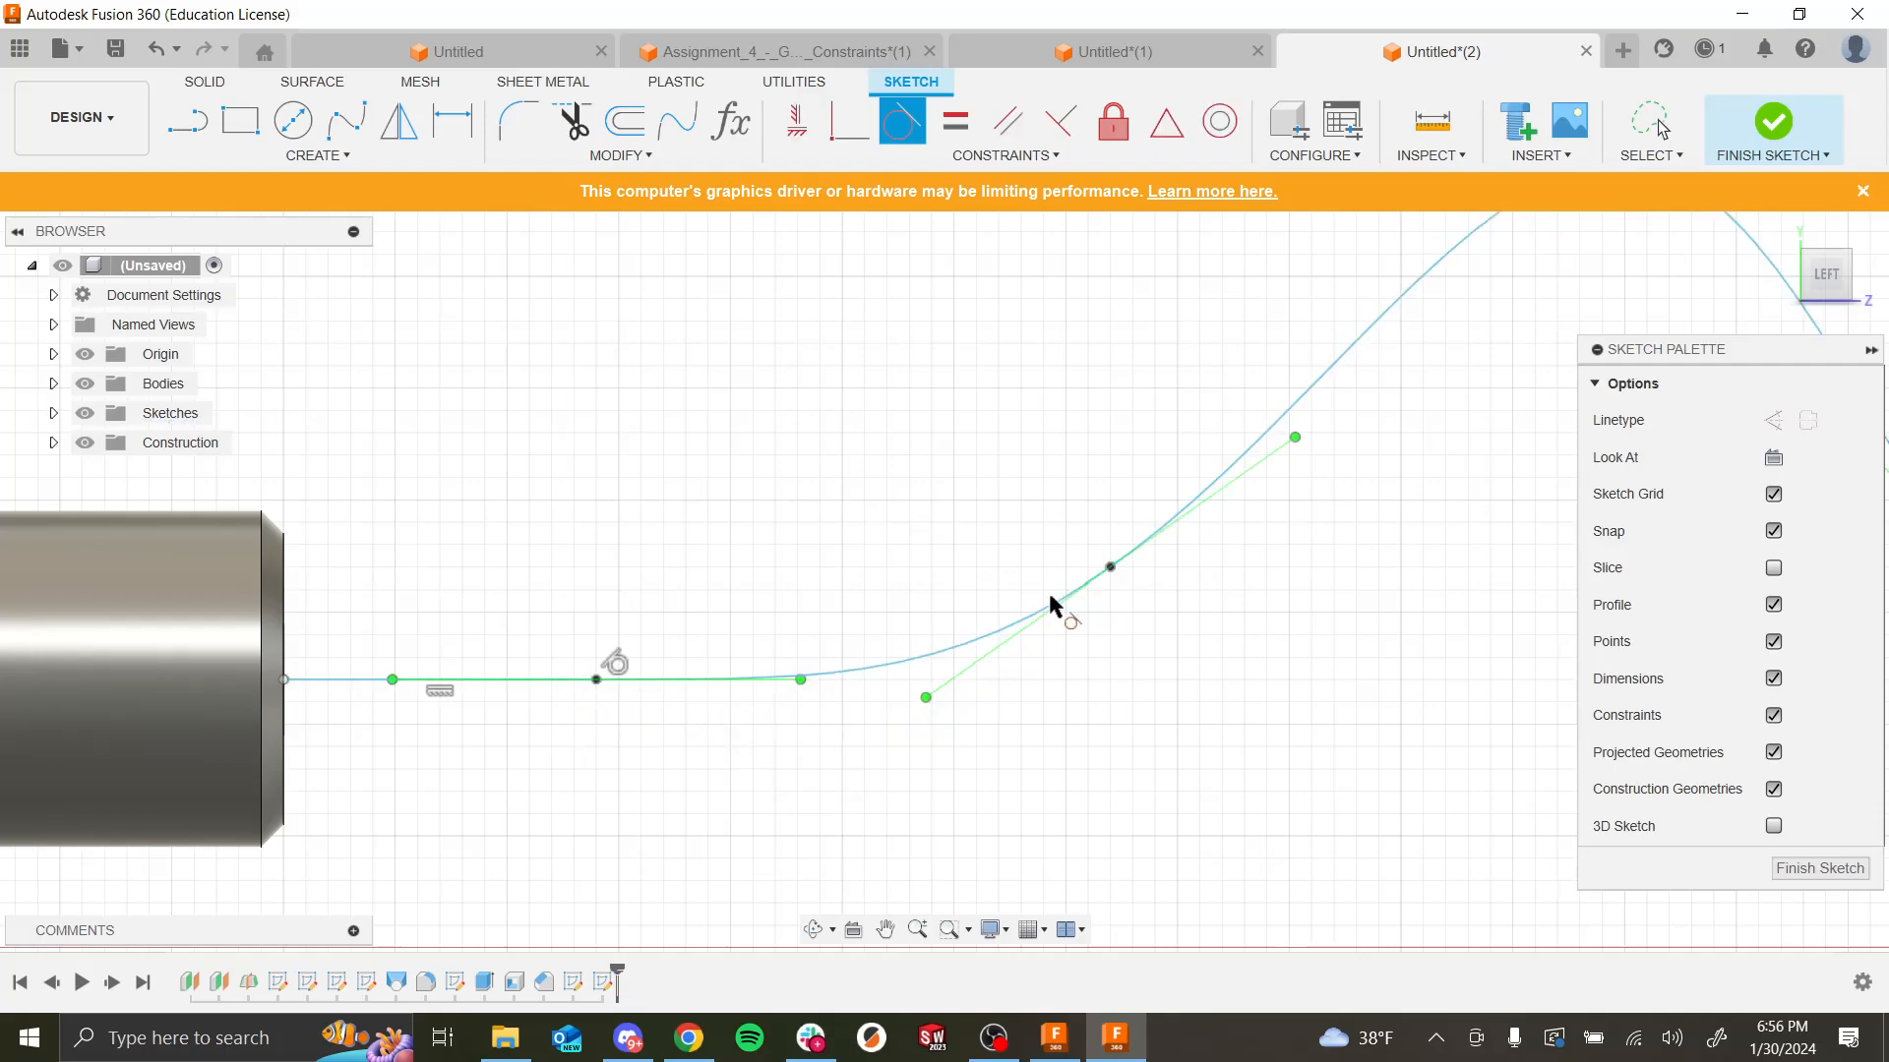
key(Escape)
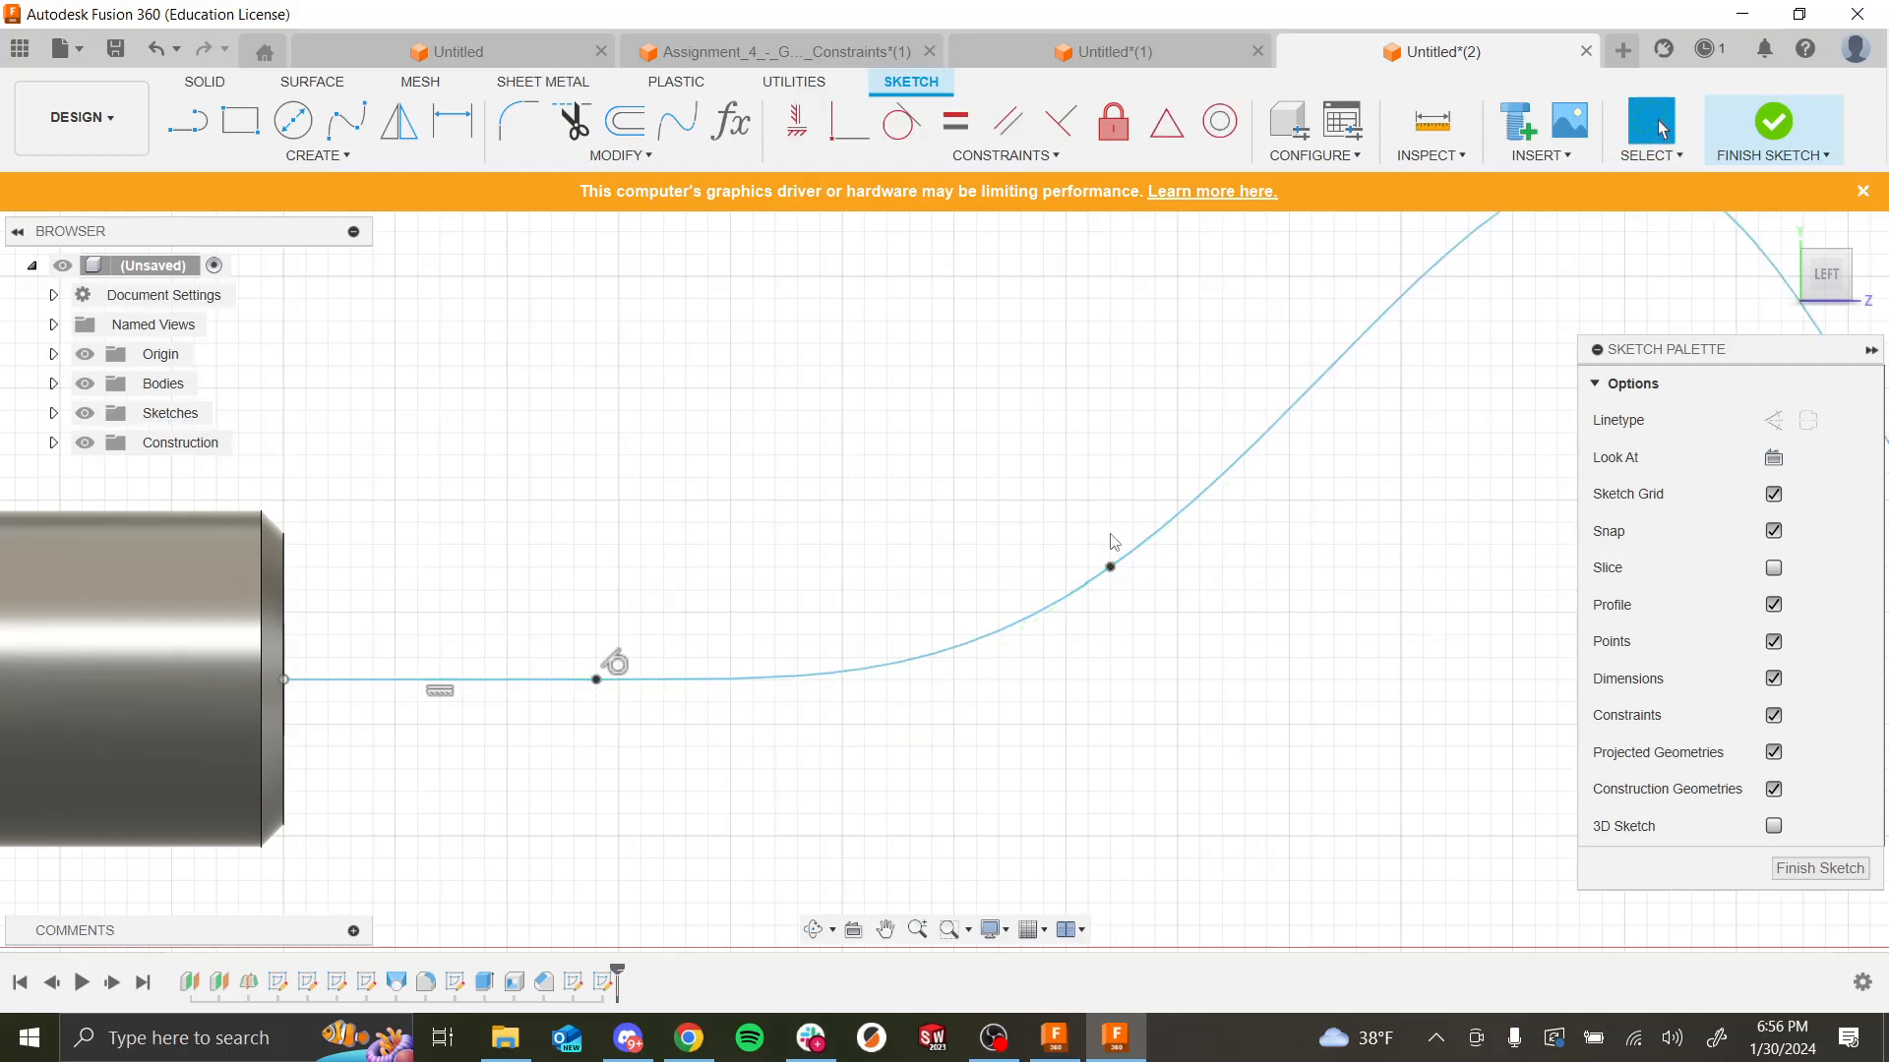
scroll(1113, 542, down, 10)
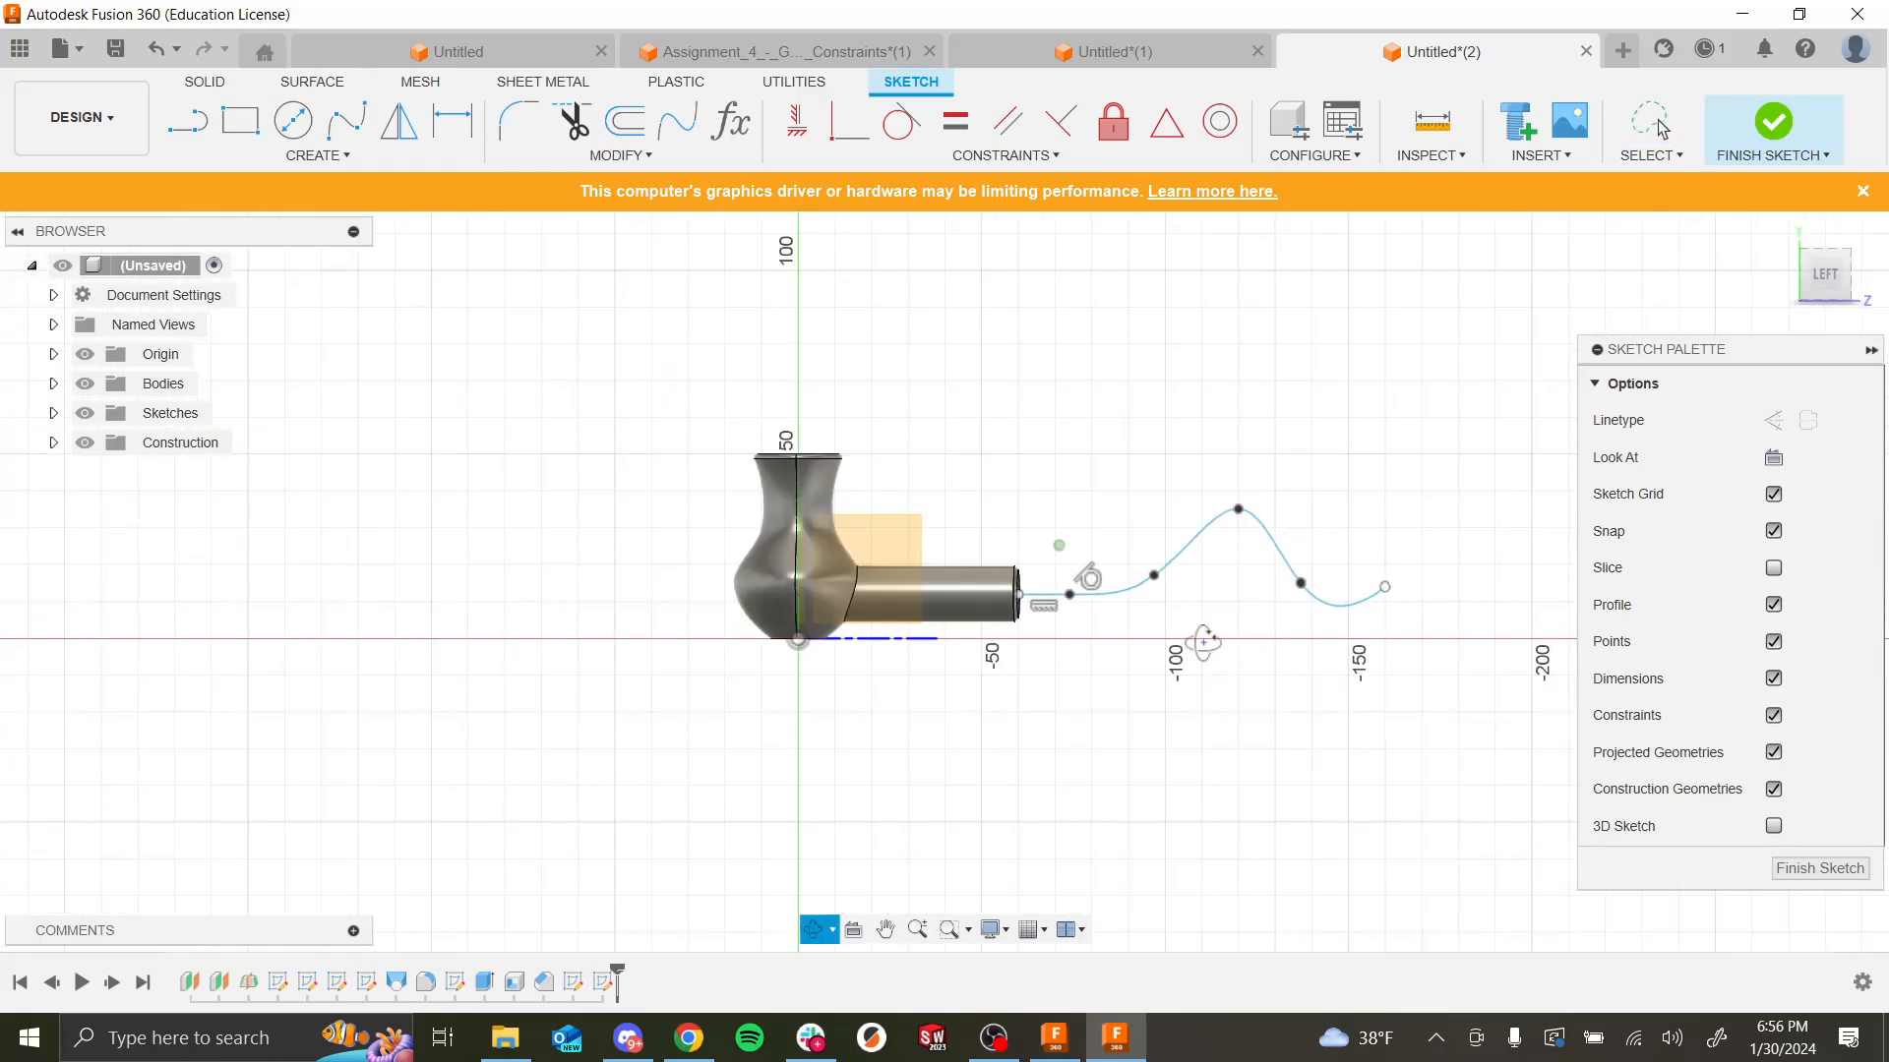
shift+middle_drag(1202, 641, 939, 597)
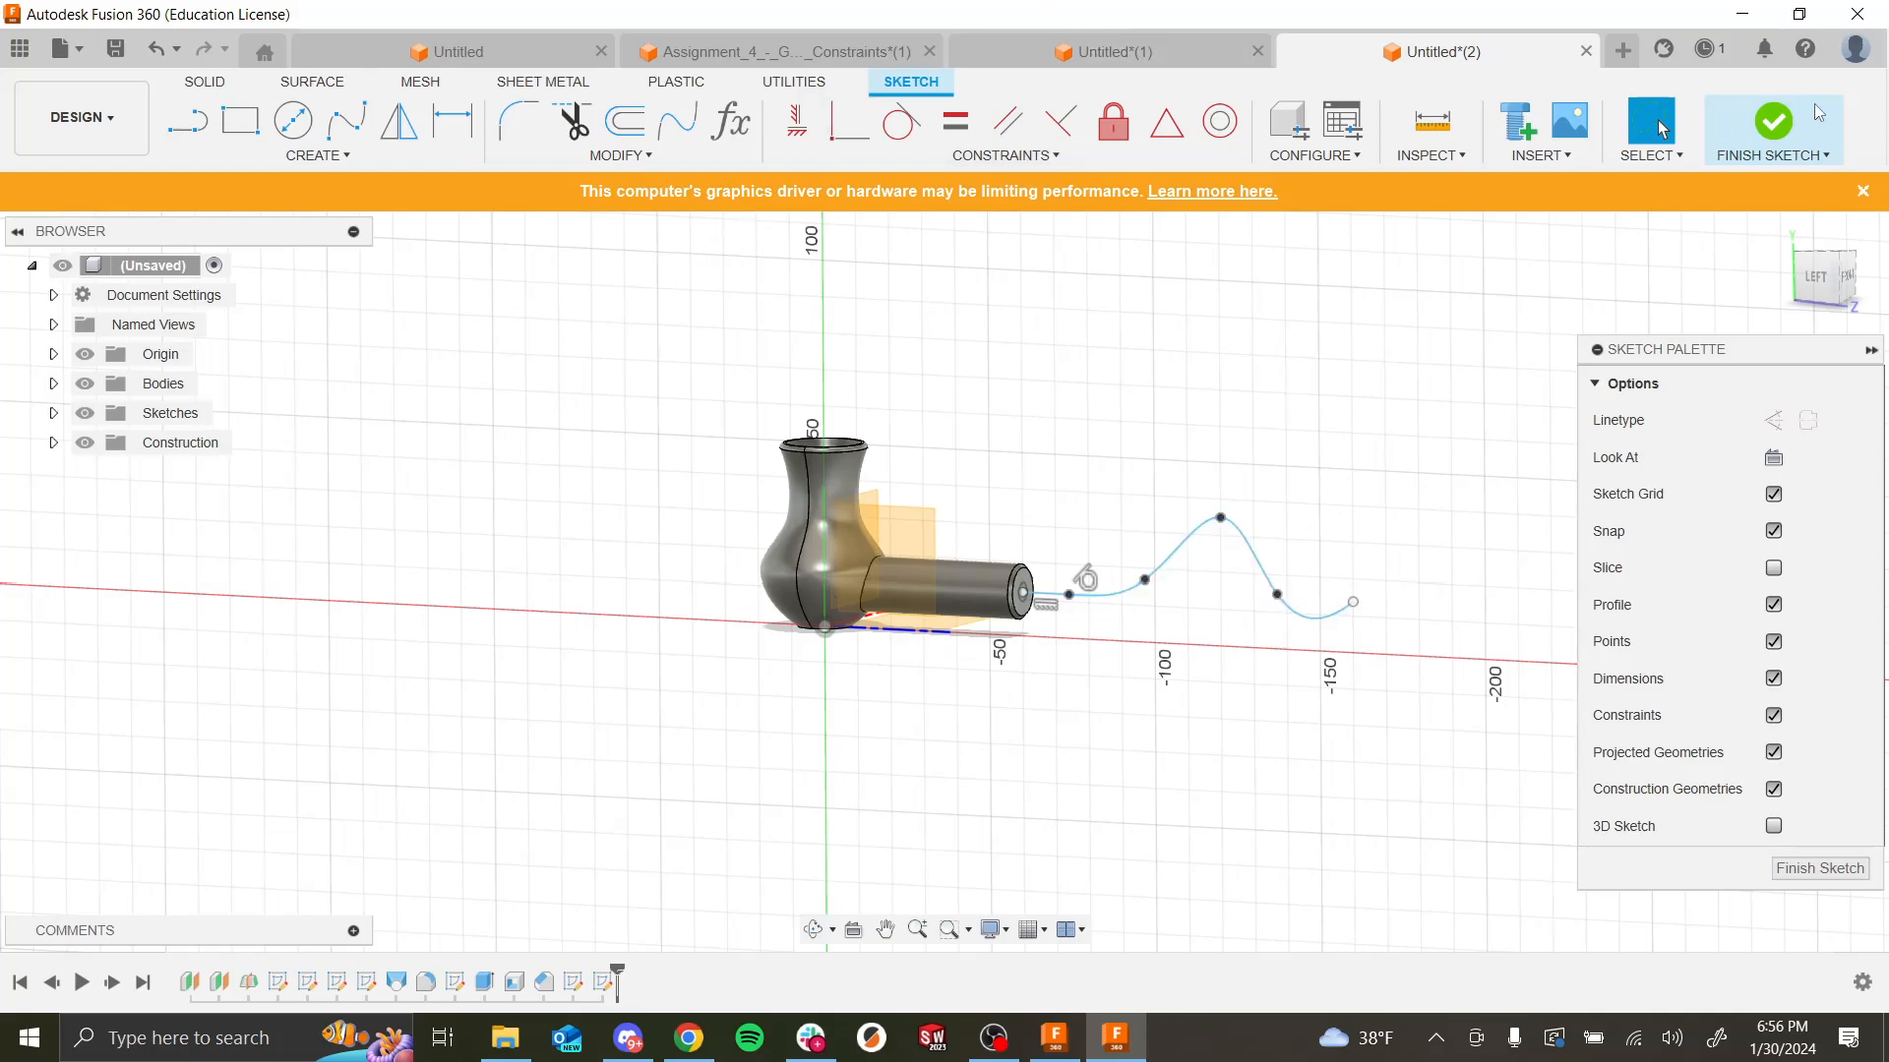
click(1776, 130)
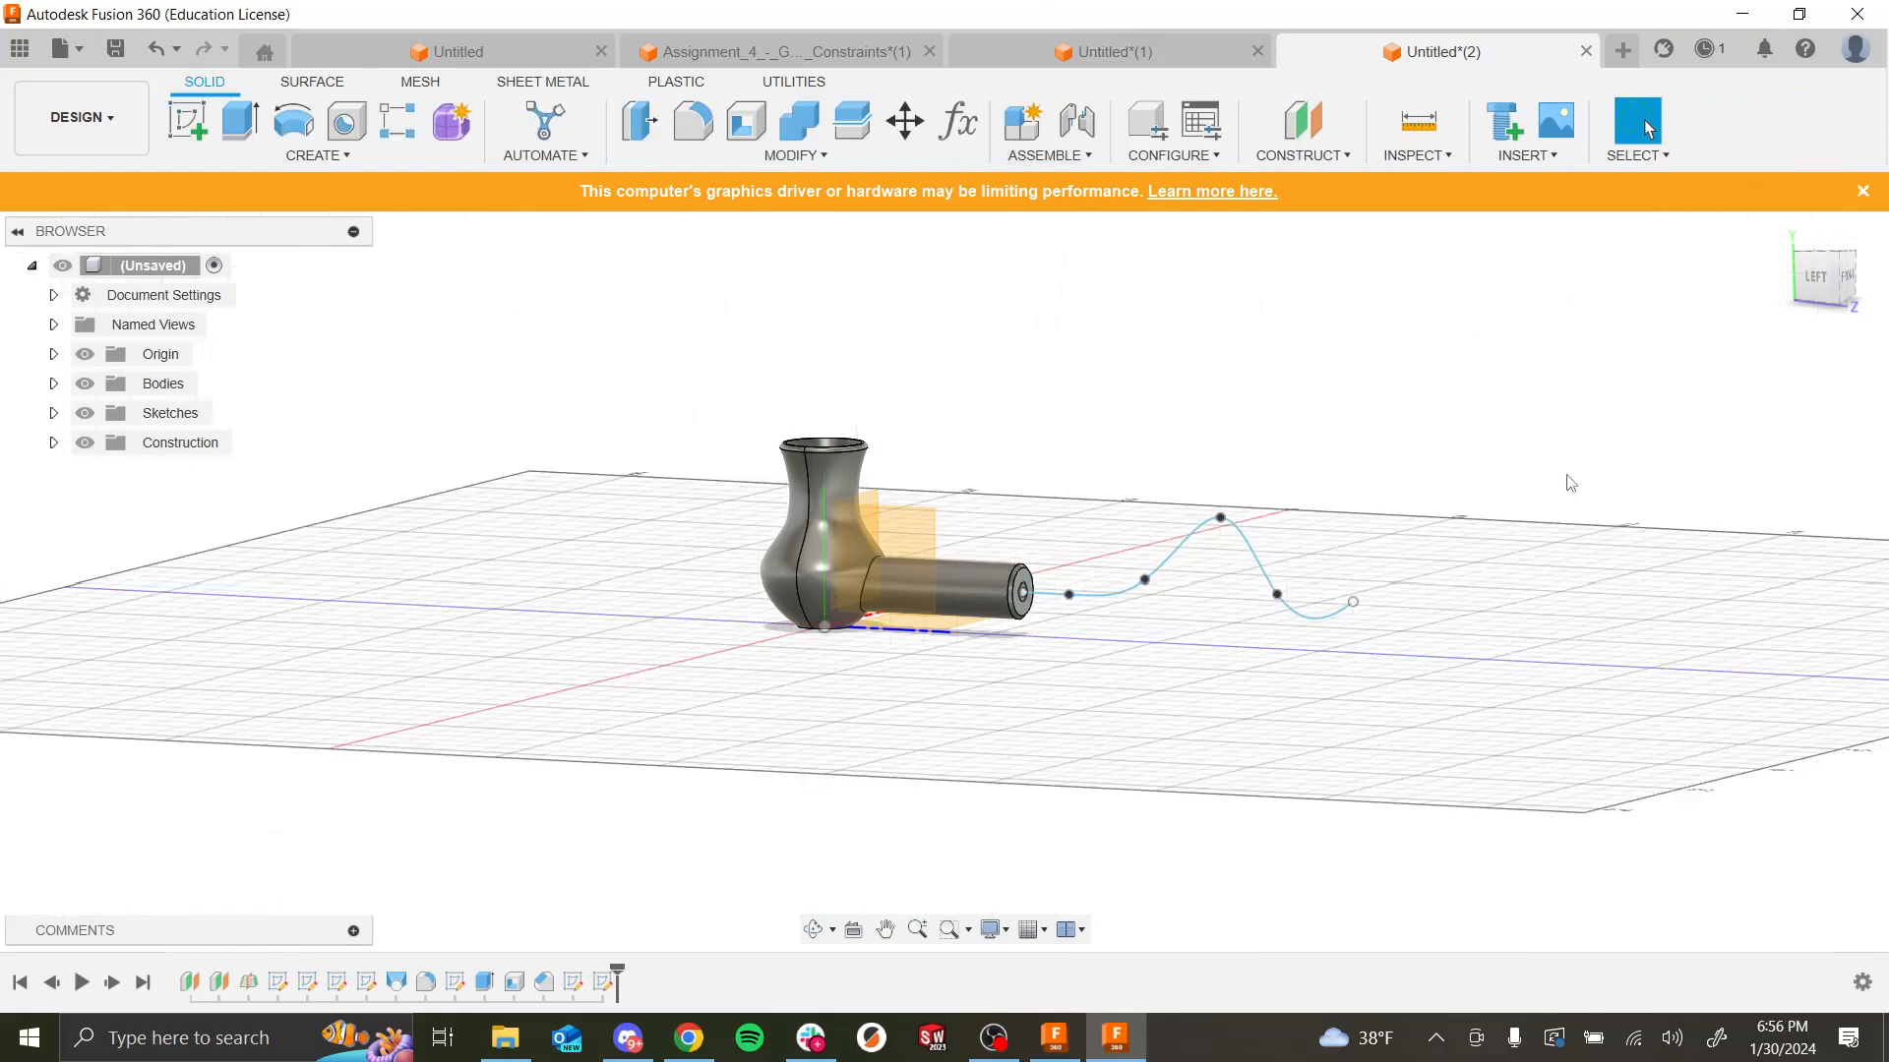
Step: Sweep the 5 mm circle on the handle's end along the chained line and spline path, joined to the hair dryer body
mouse_move(1243, 624)
shift+middle_down()
mouse_move(1256, 598)
mouse_move(1265, 619)
shift+middle_up()
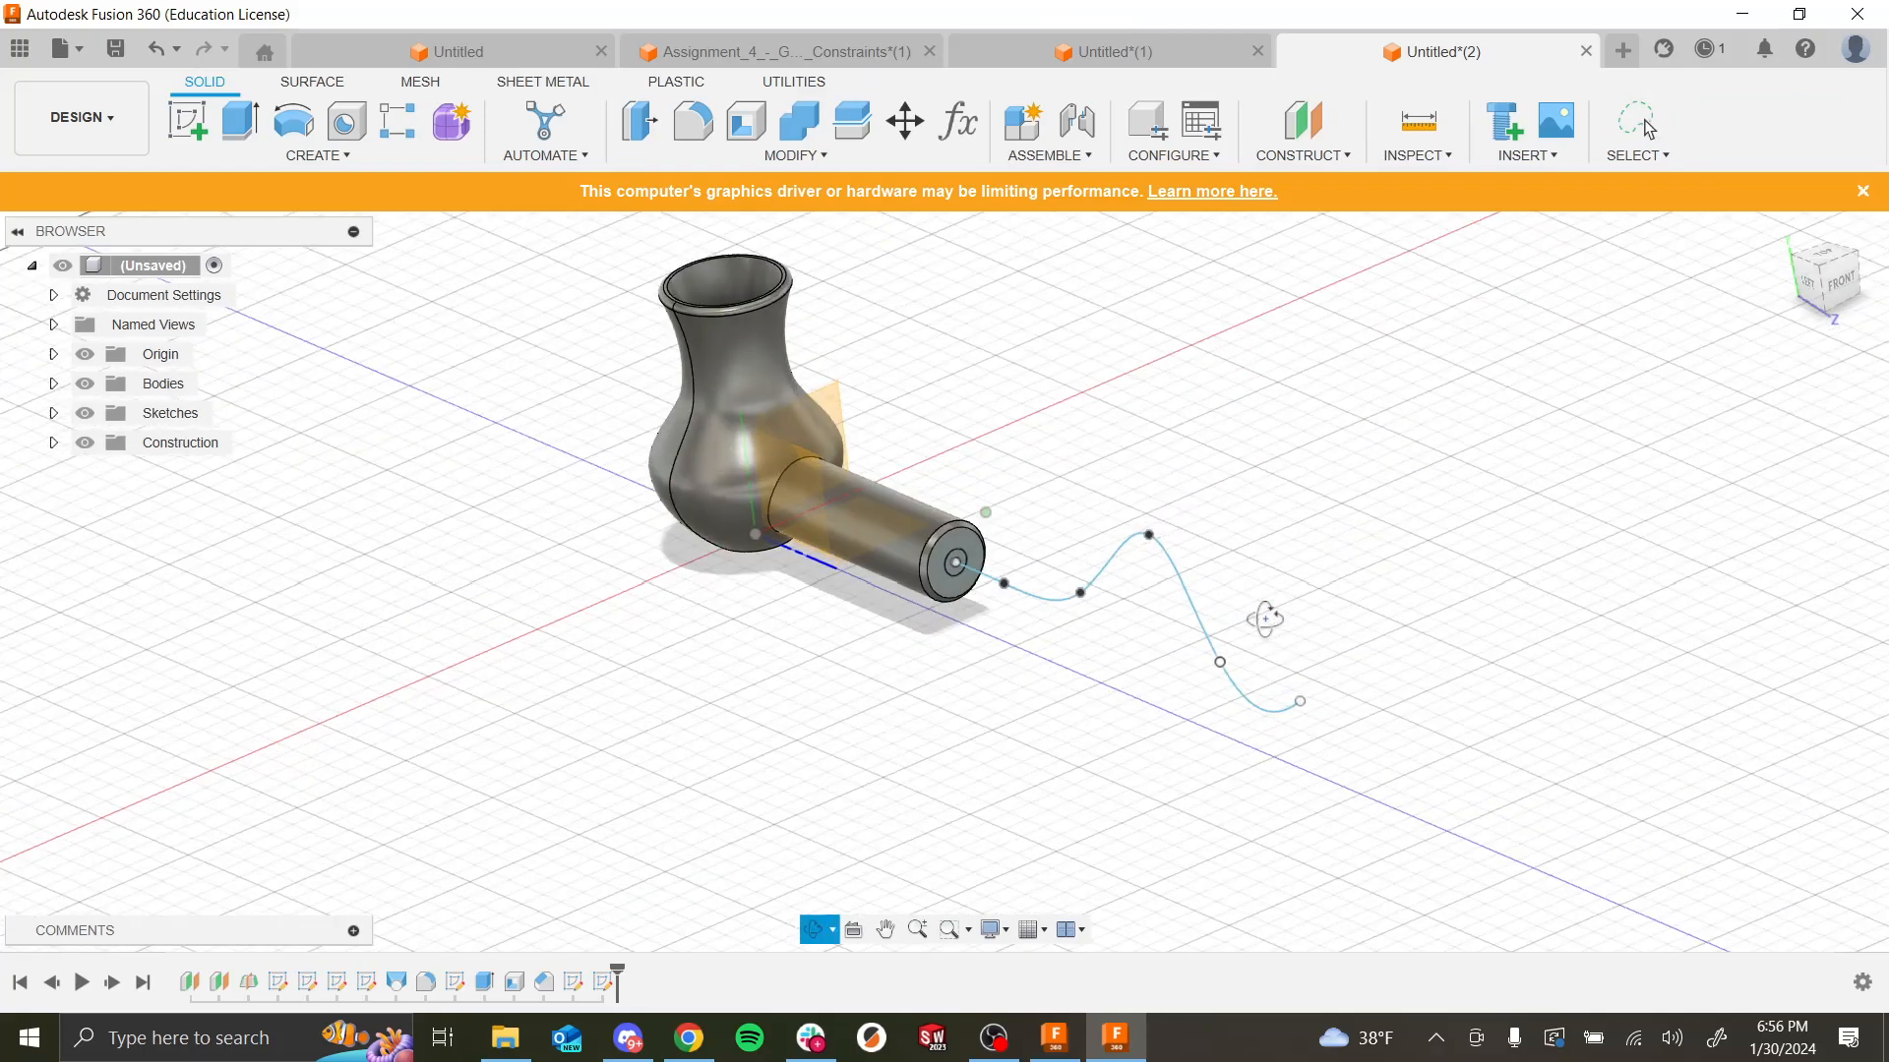
scroll(1068, 546, up, 5)
ctrl+shift+middle_drag(1477, 587, 1337, 544)
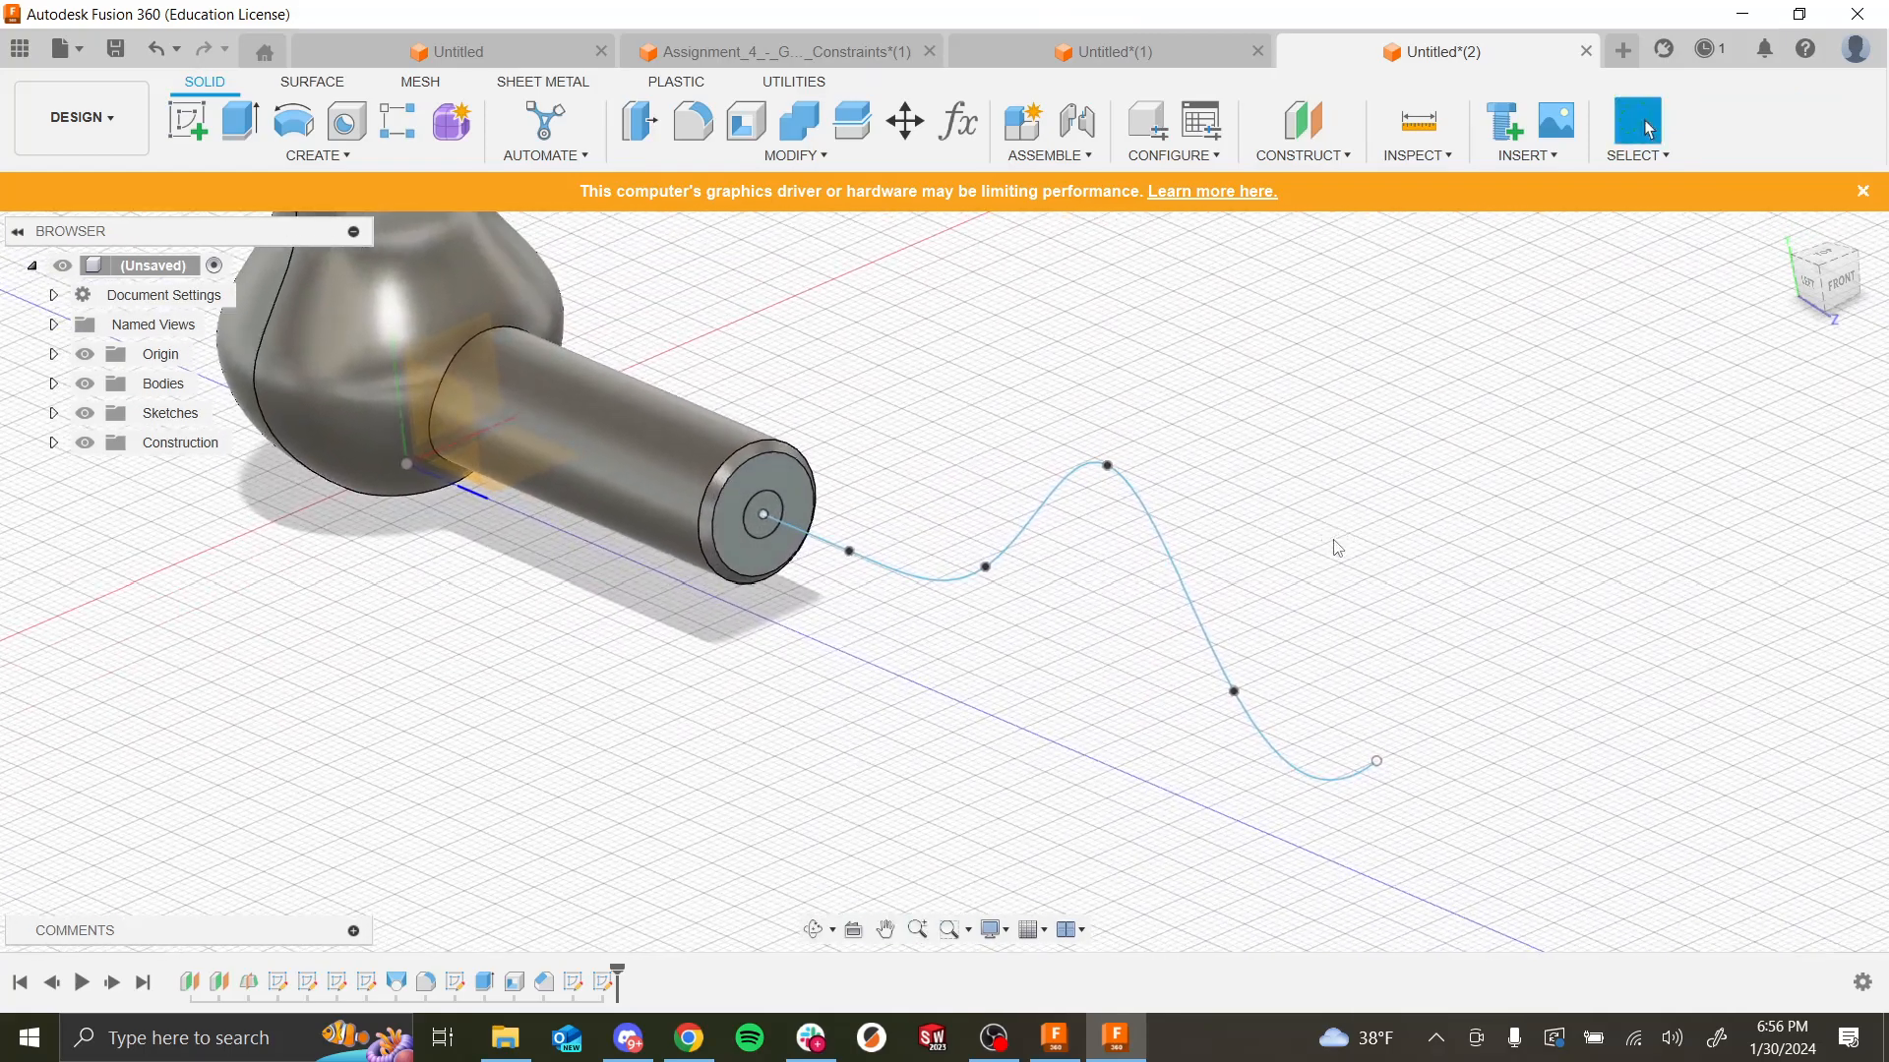
click(334, 155)
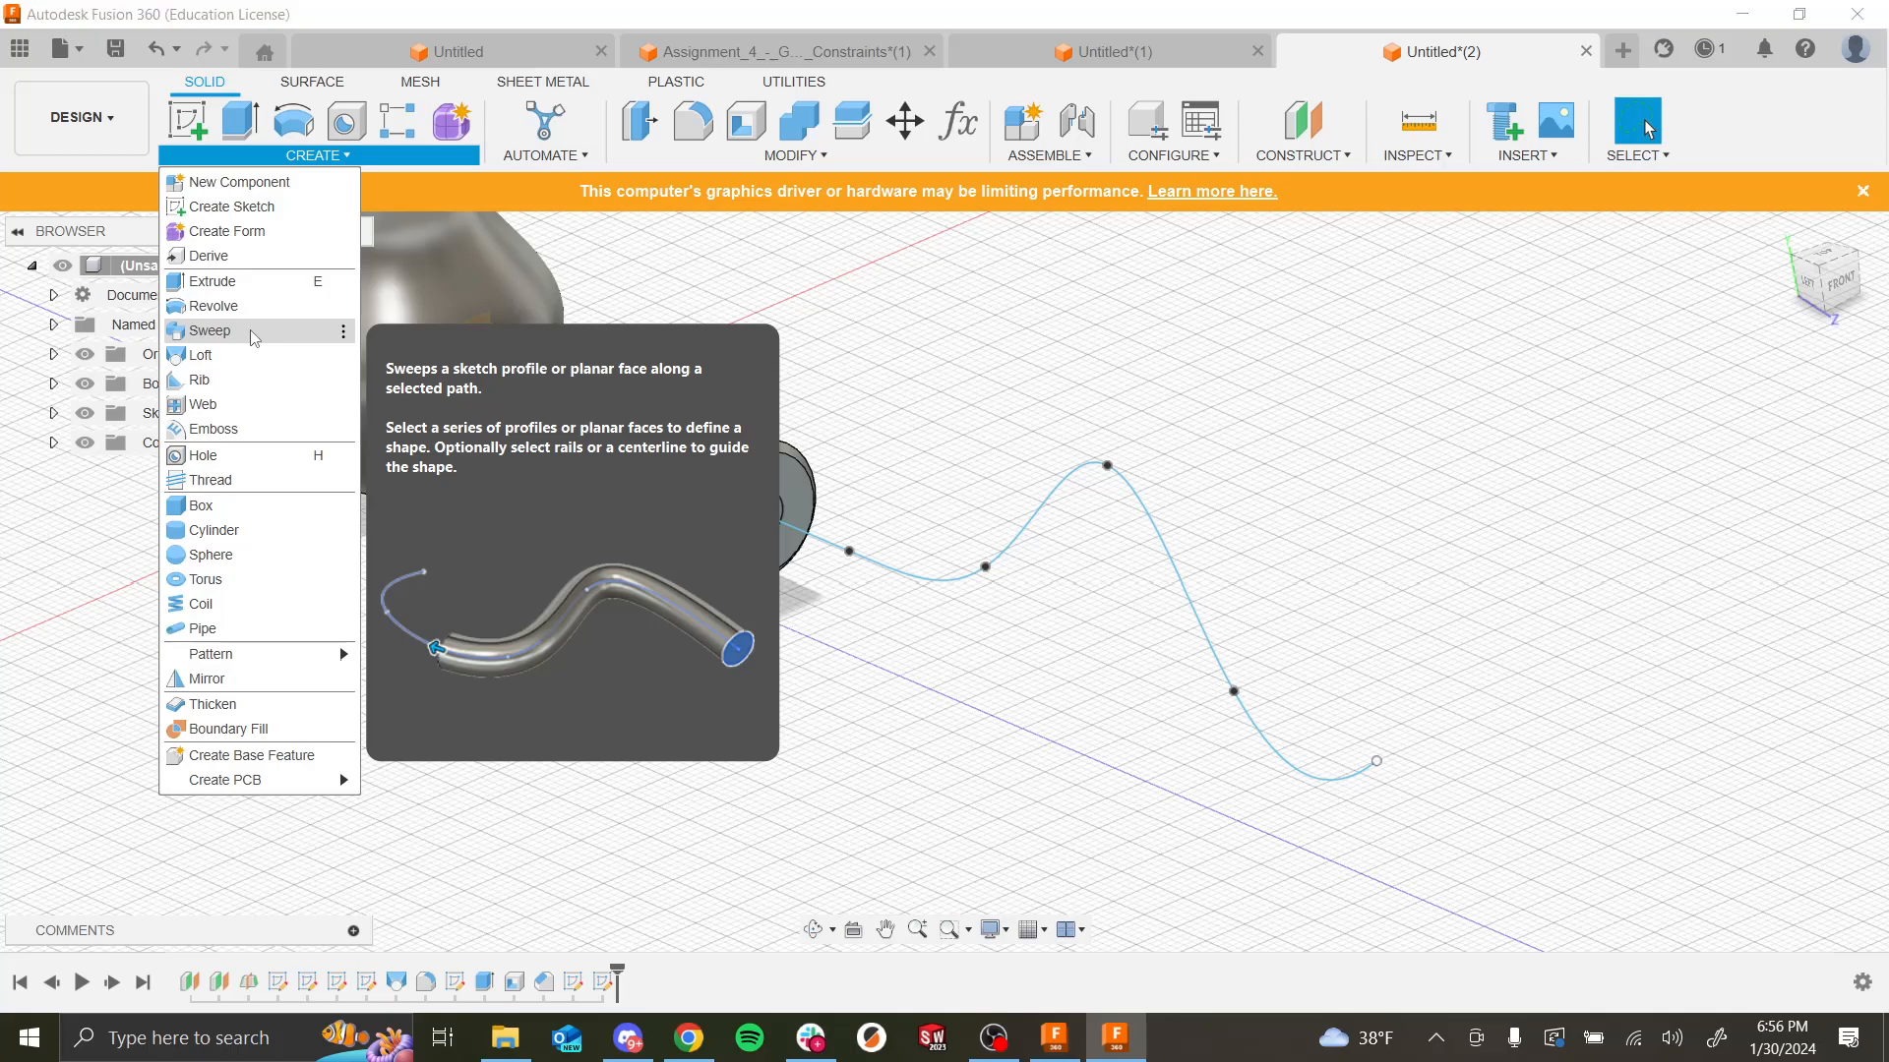
click(254, 334)
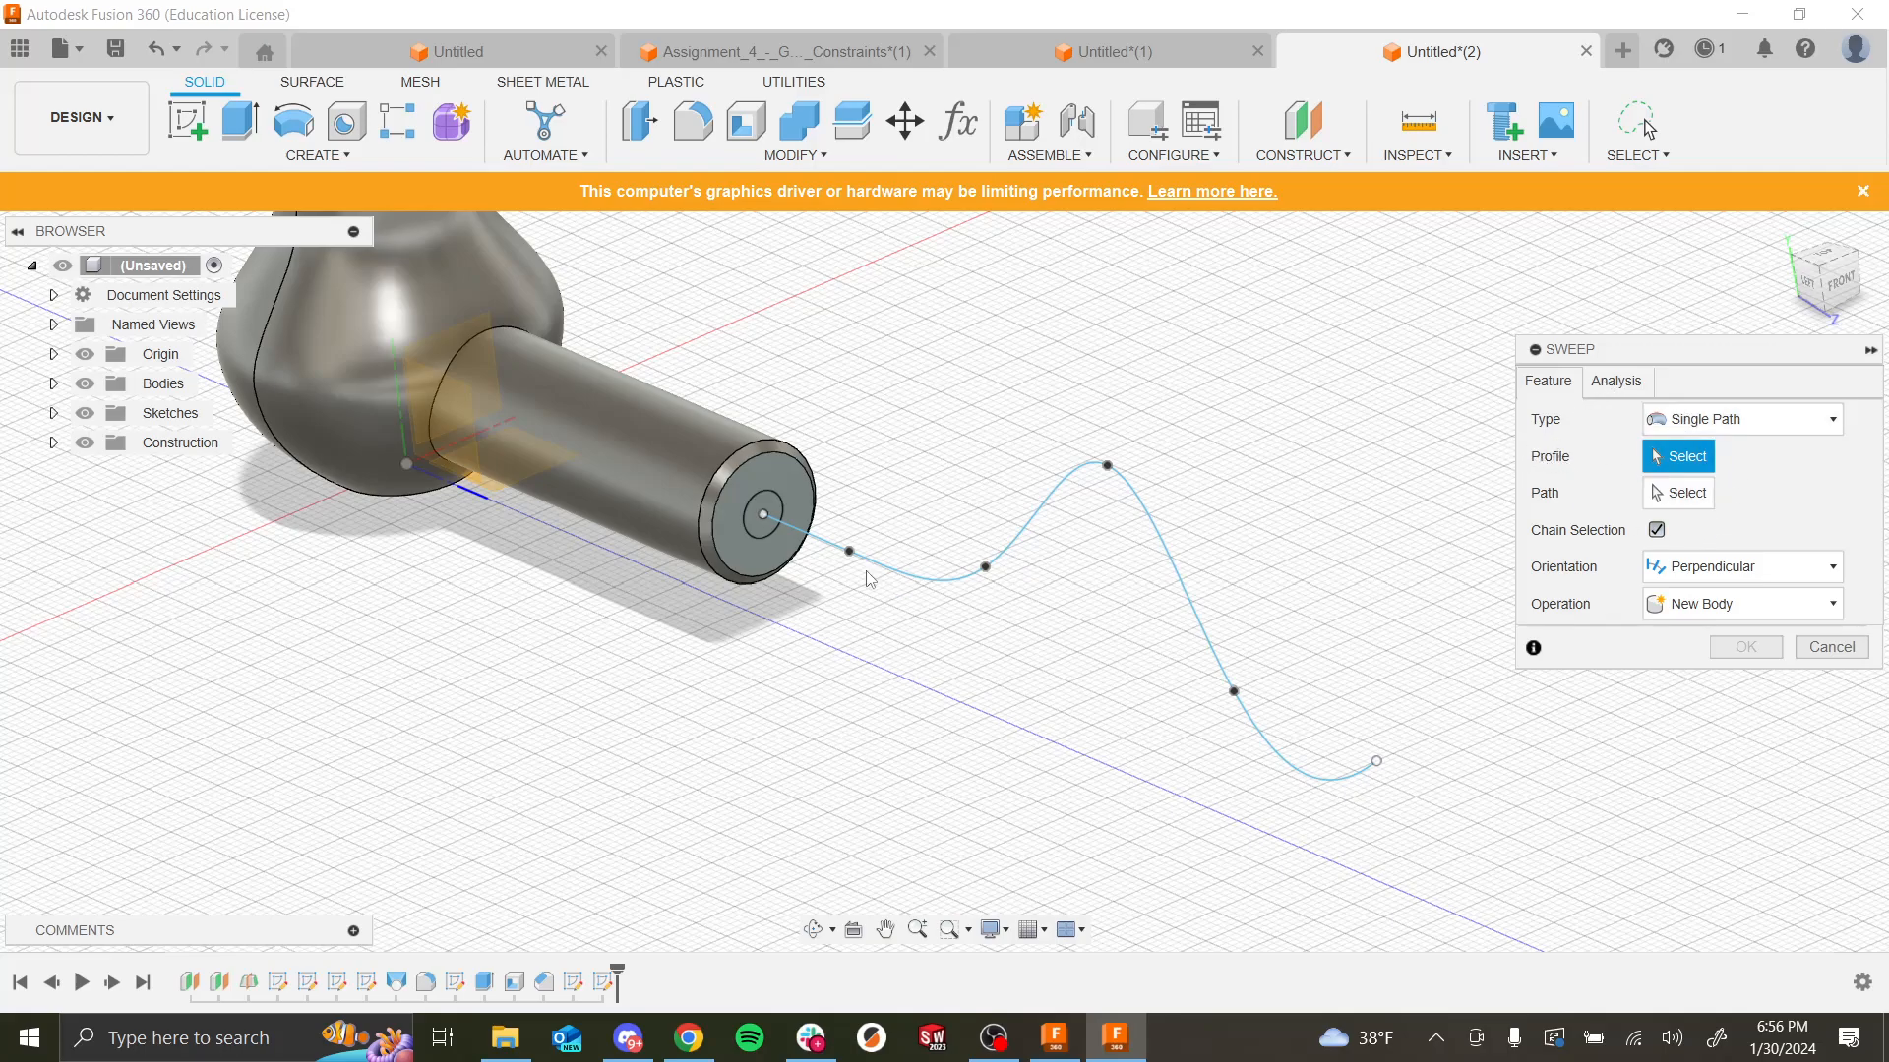
click(769, 534)
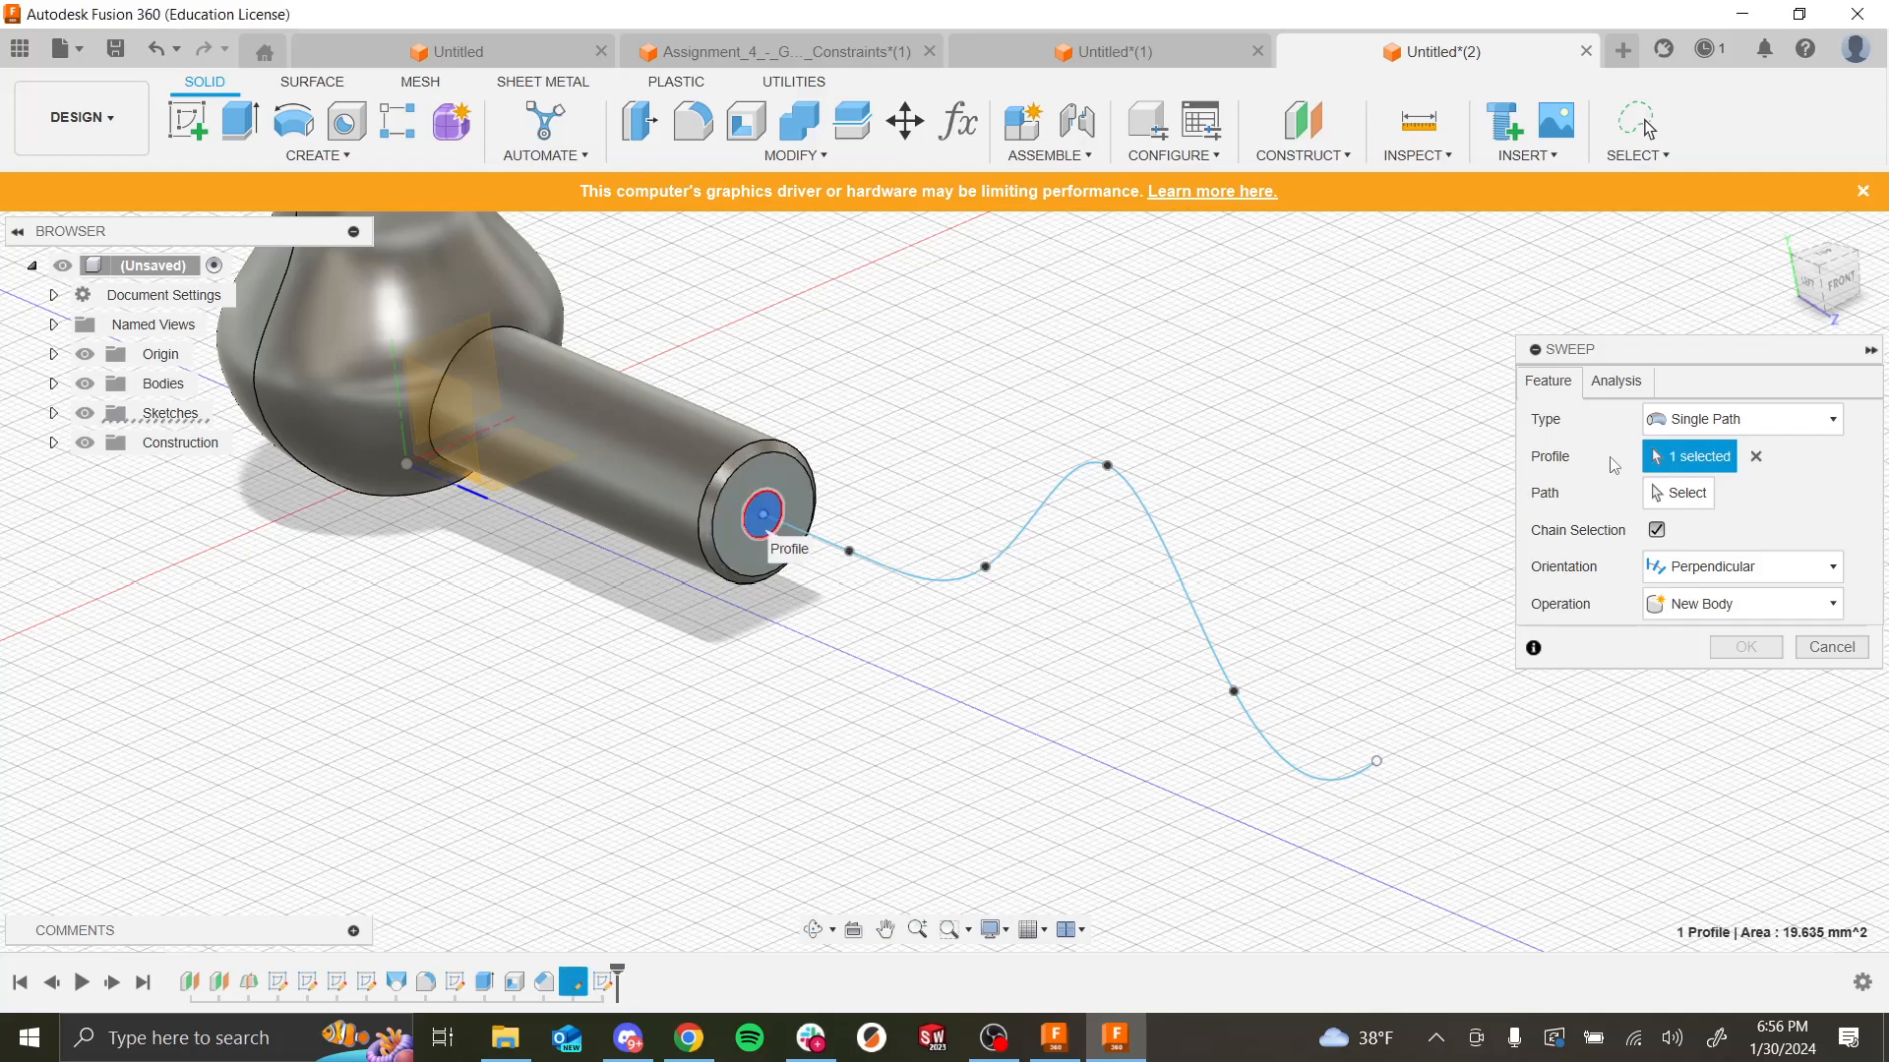
click(1675, 499)
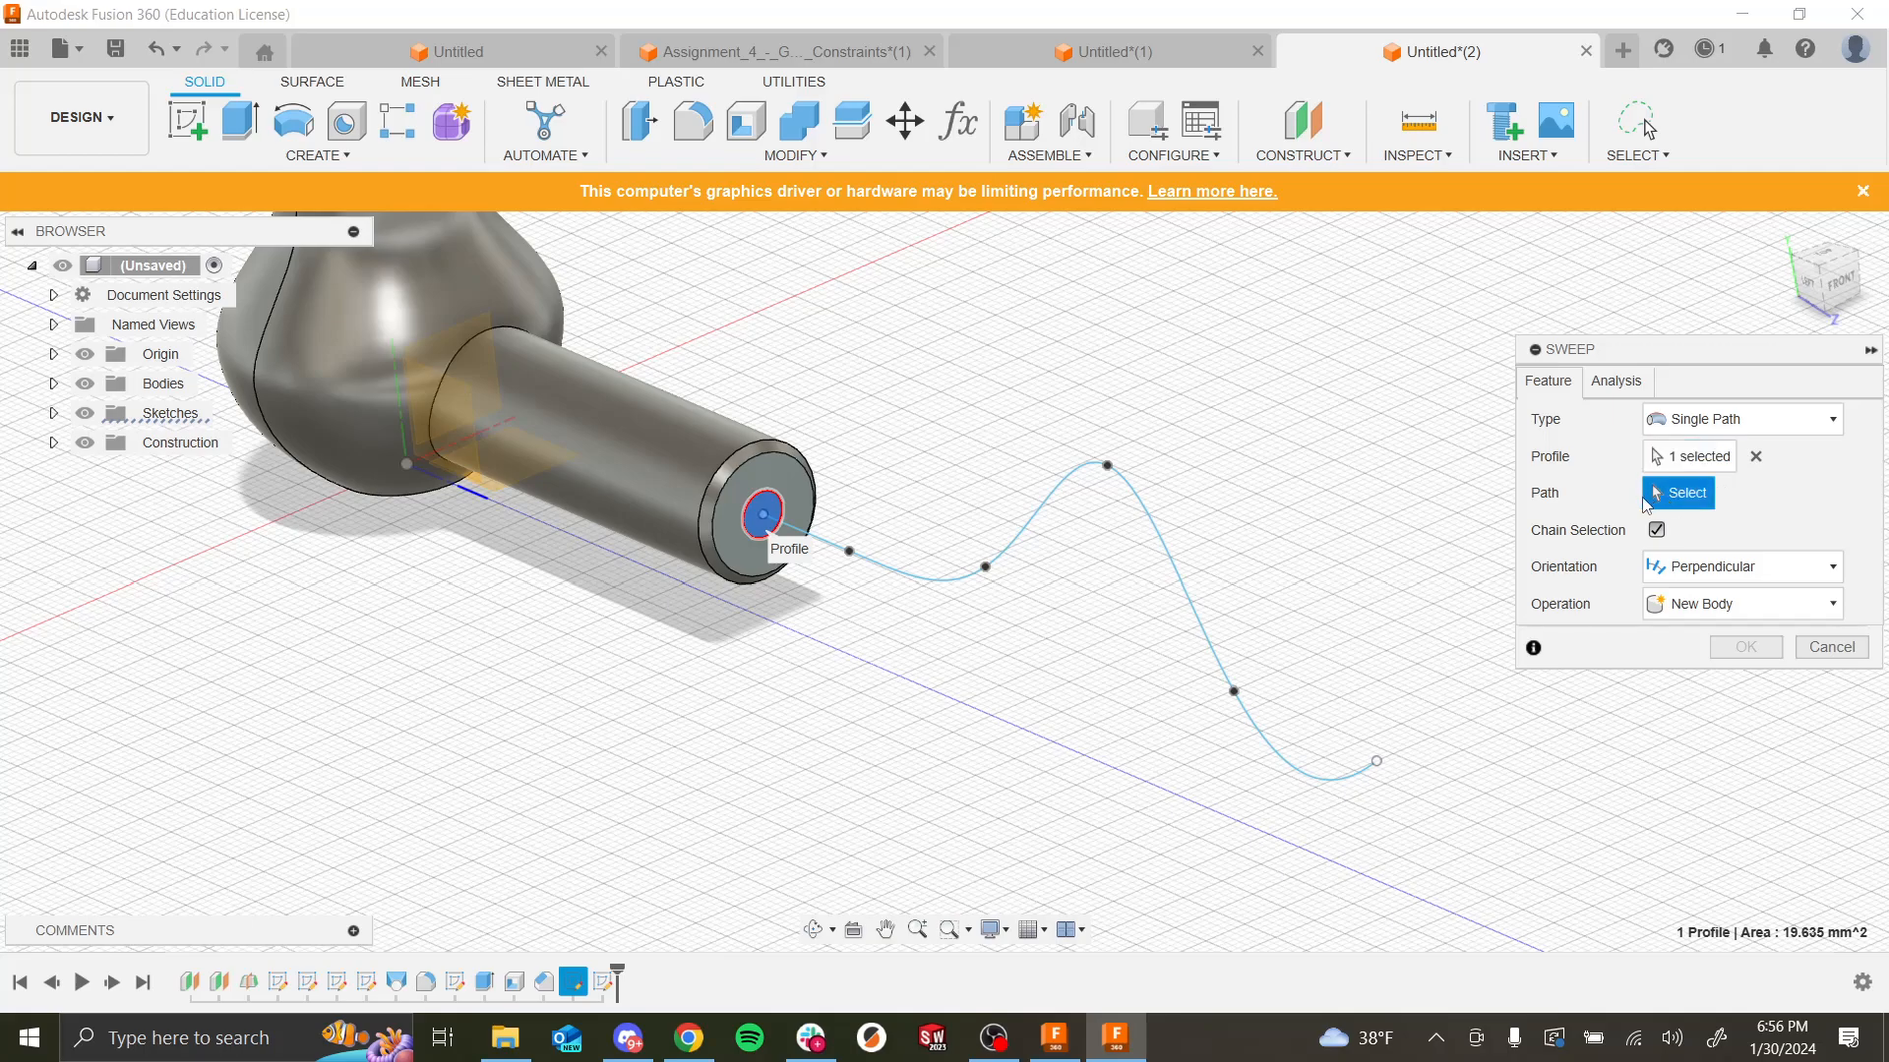
click(1153, 525)
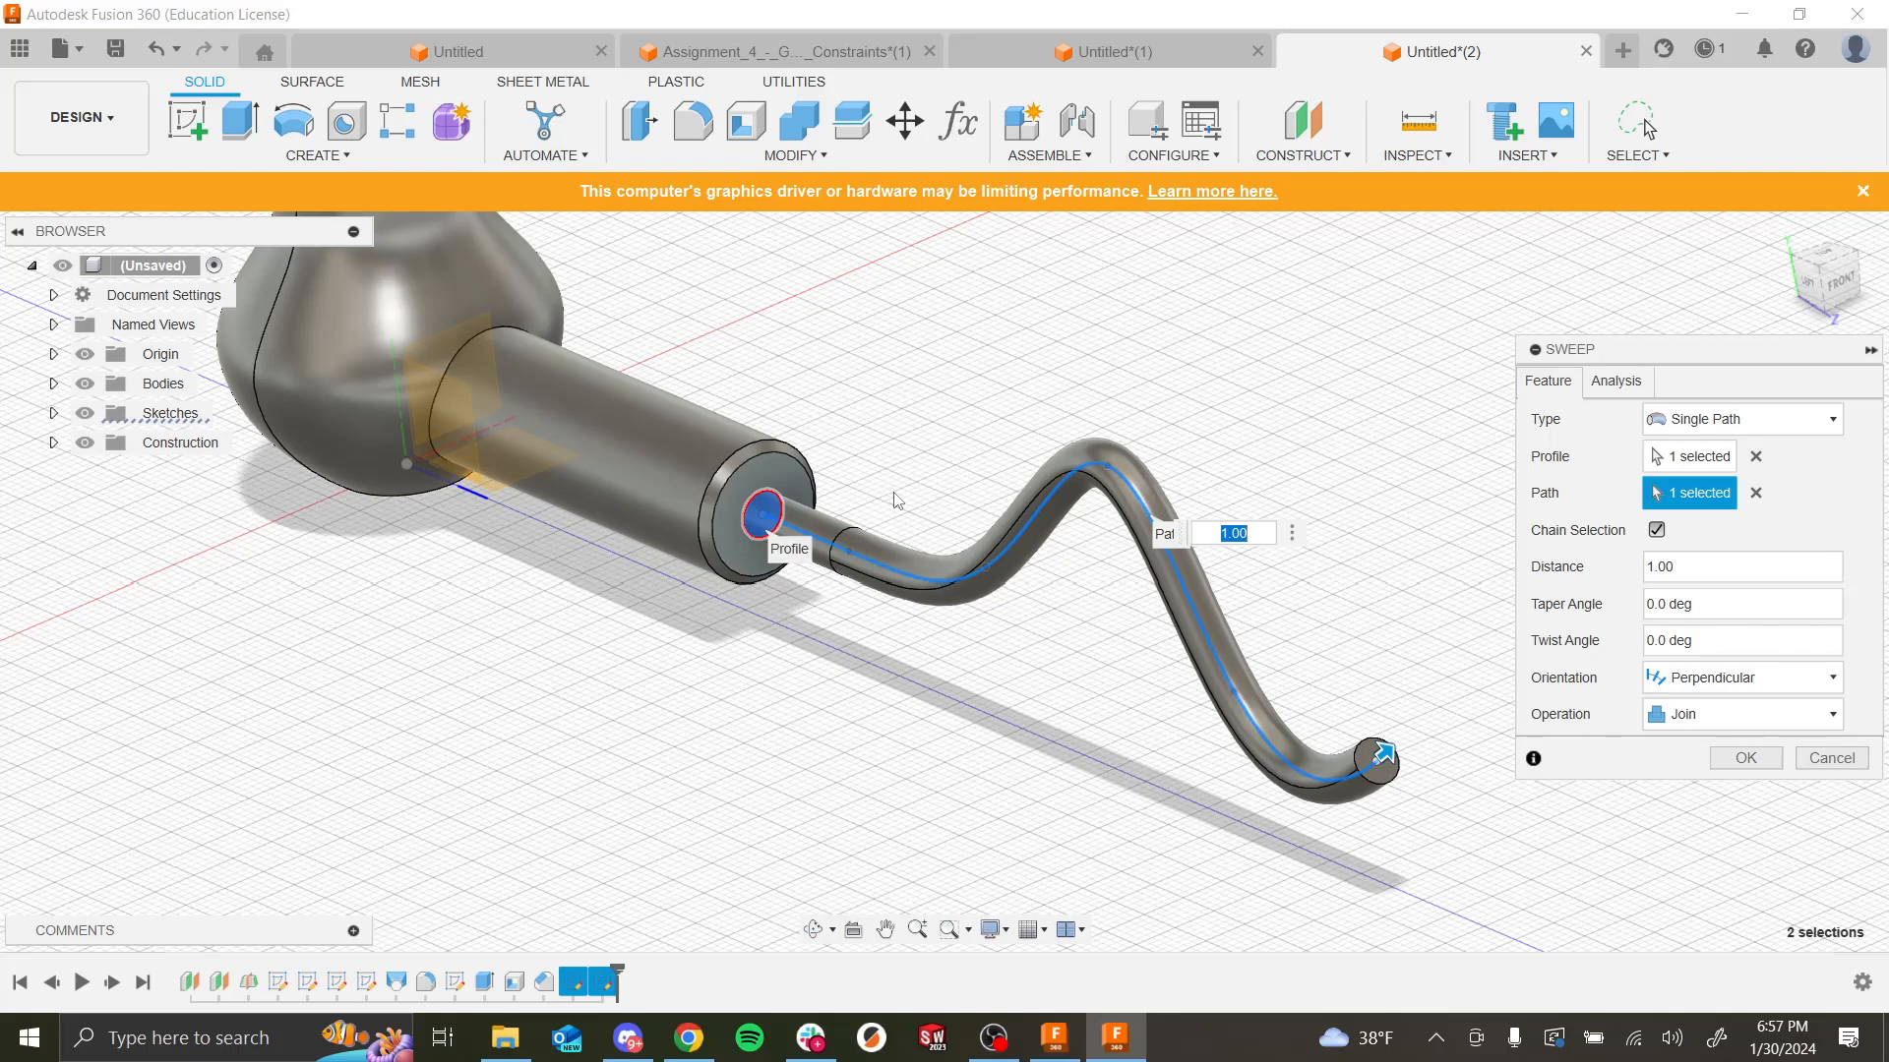
click(1758, 760)
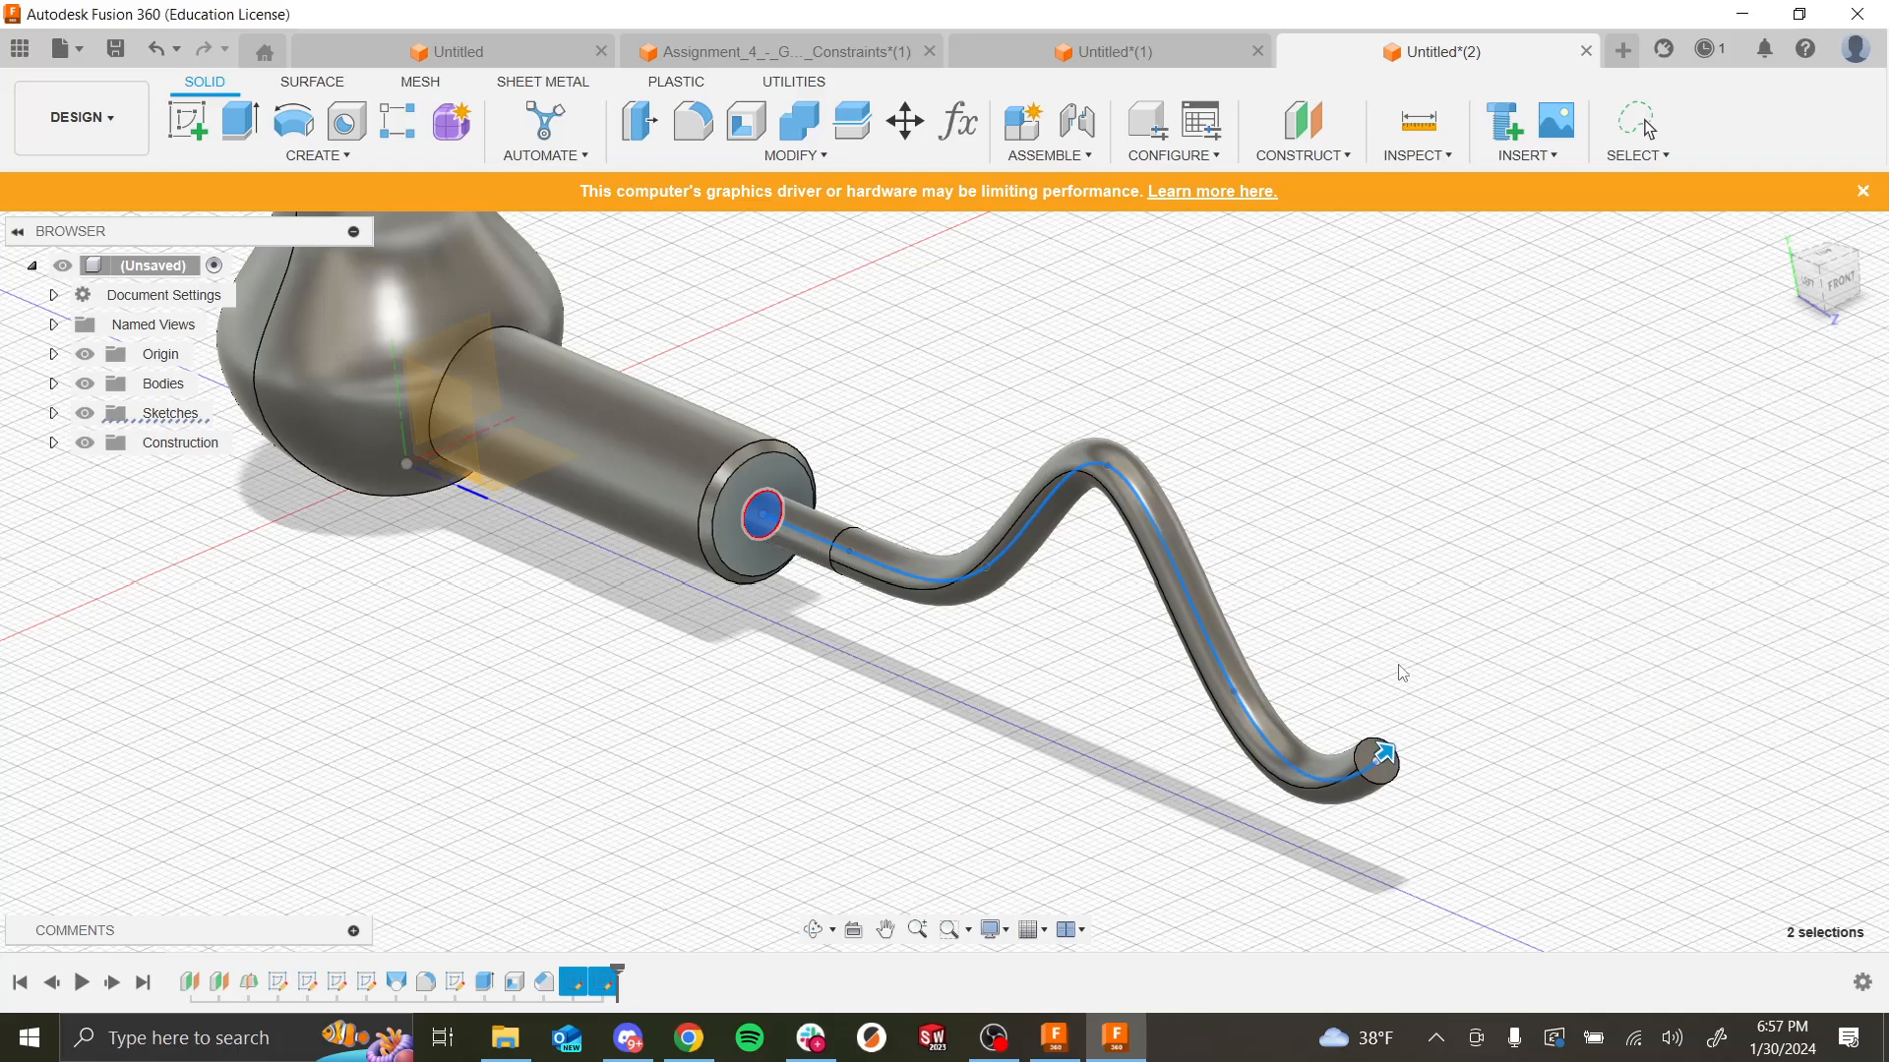
Step: Edit the sketch of the head's top opening, set the circle's diameter to 40 mm and finish the sketch
shift+middle_drag(1348, 464, 1123, 440)
scroll(1042, 372, down, 4)
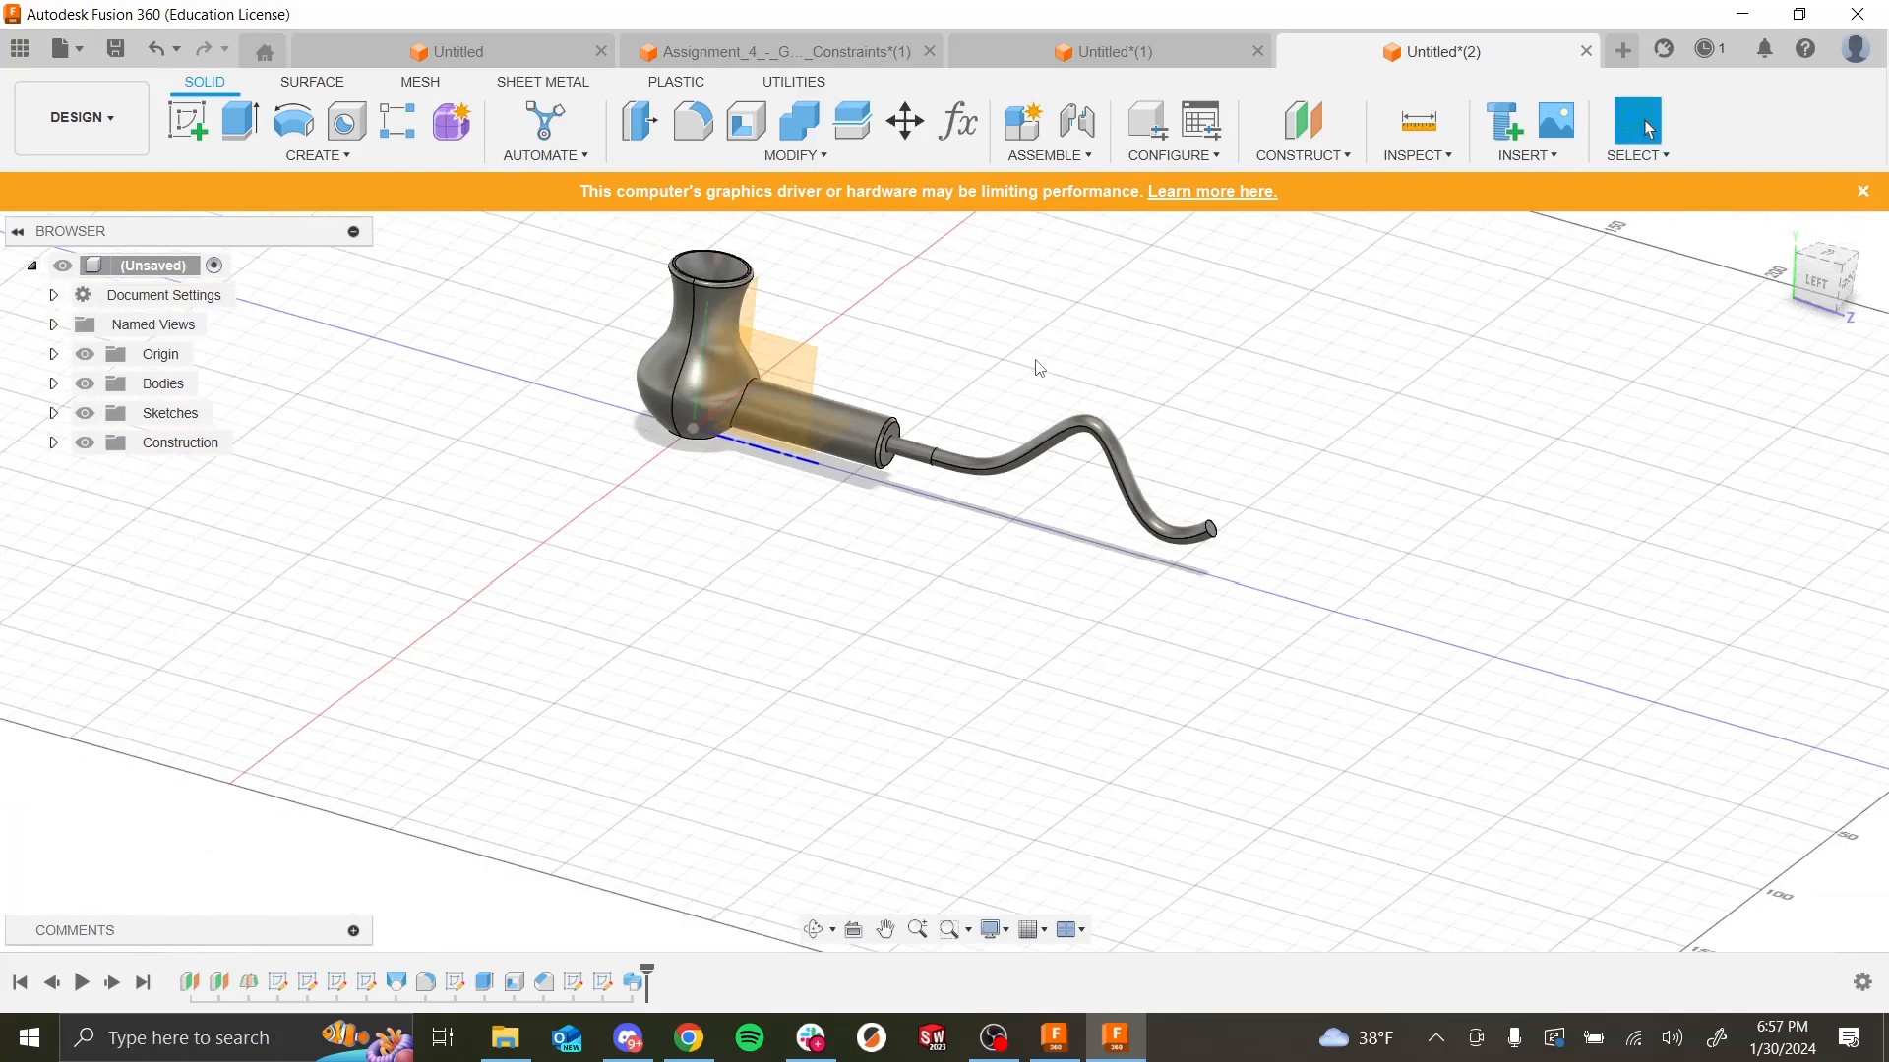
middle_drag(1031, 360, 1123, 569)
scroll(1181, 612, up, 3)
mouse_move(1191, 626)
shift+middle_down()
mouse_move(1248, 616)
mouse_move(1170, 595)
shift+middle_up()
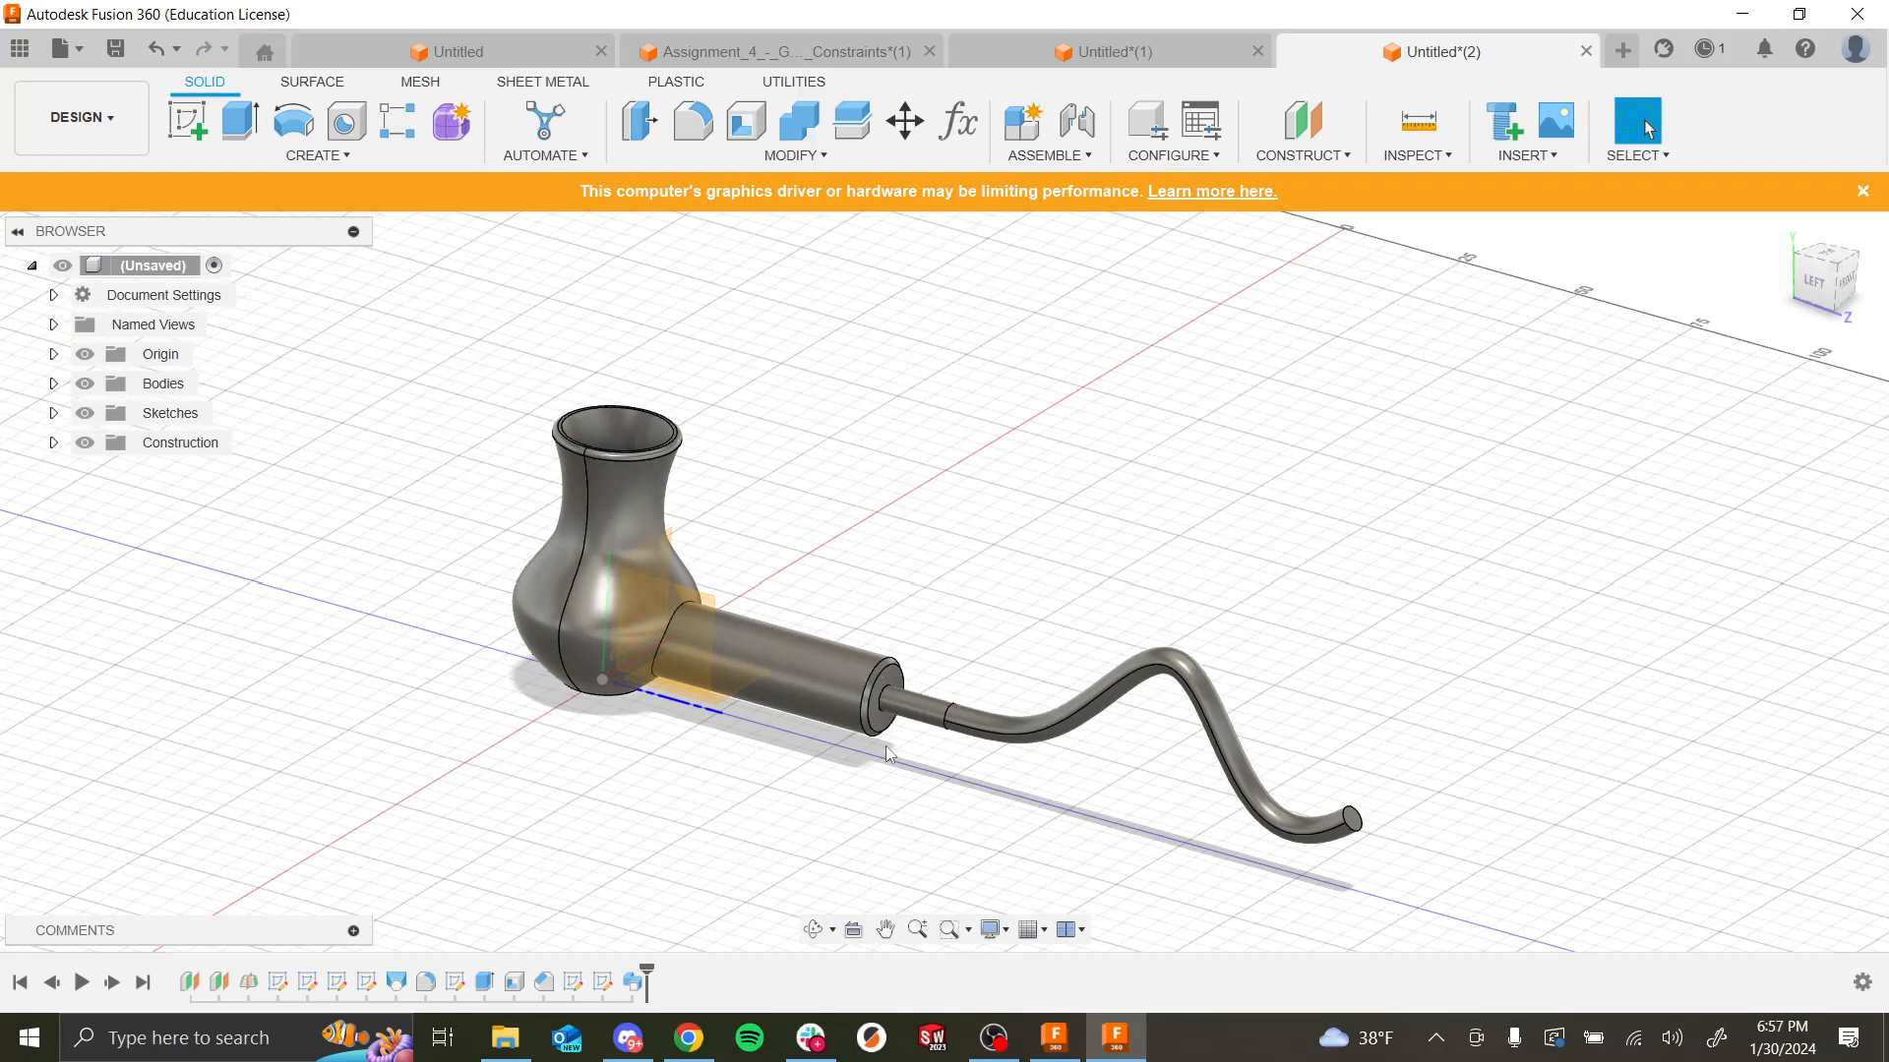
right_click(366, 985)
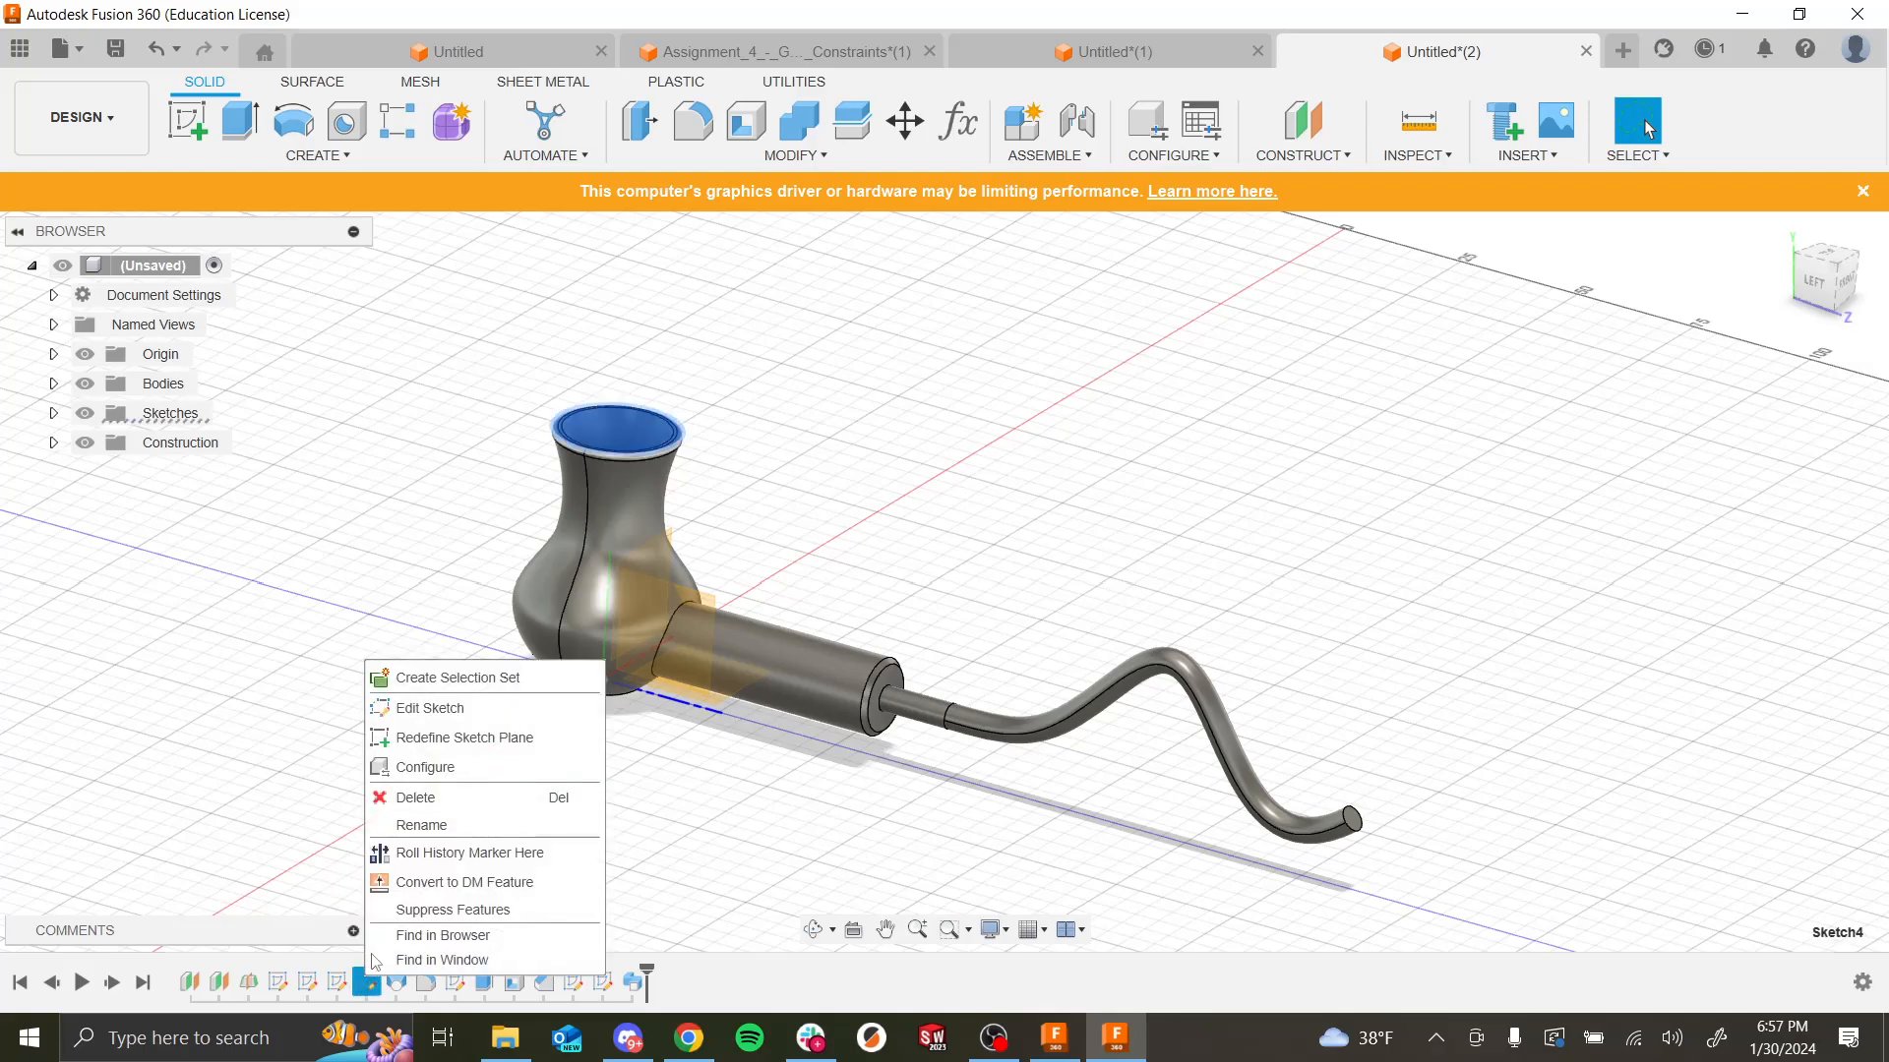
click(423, 705)
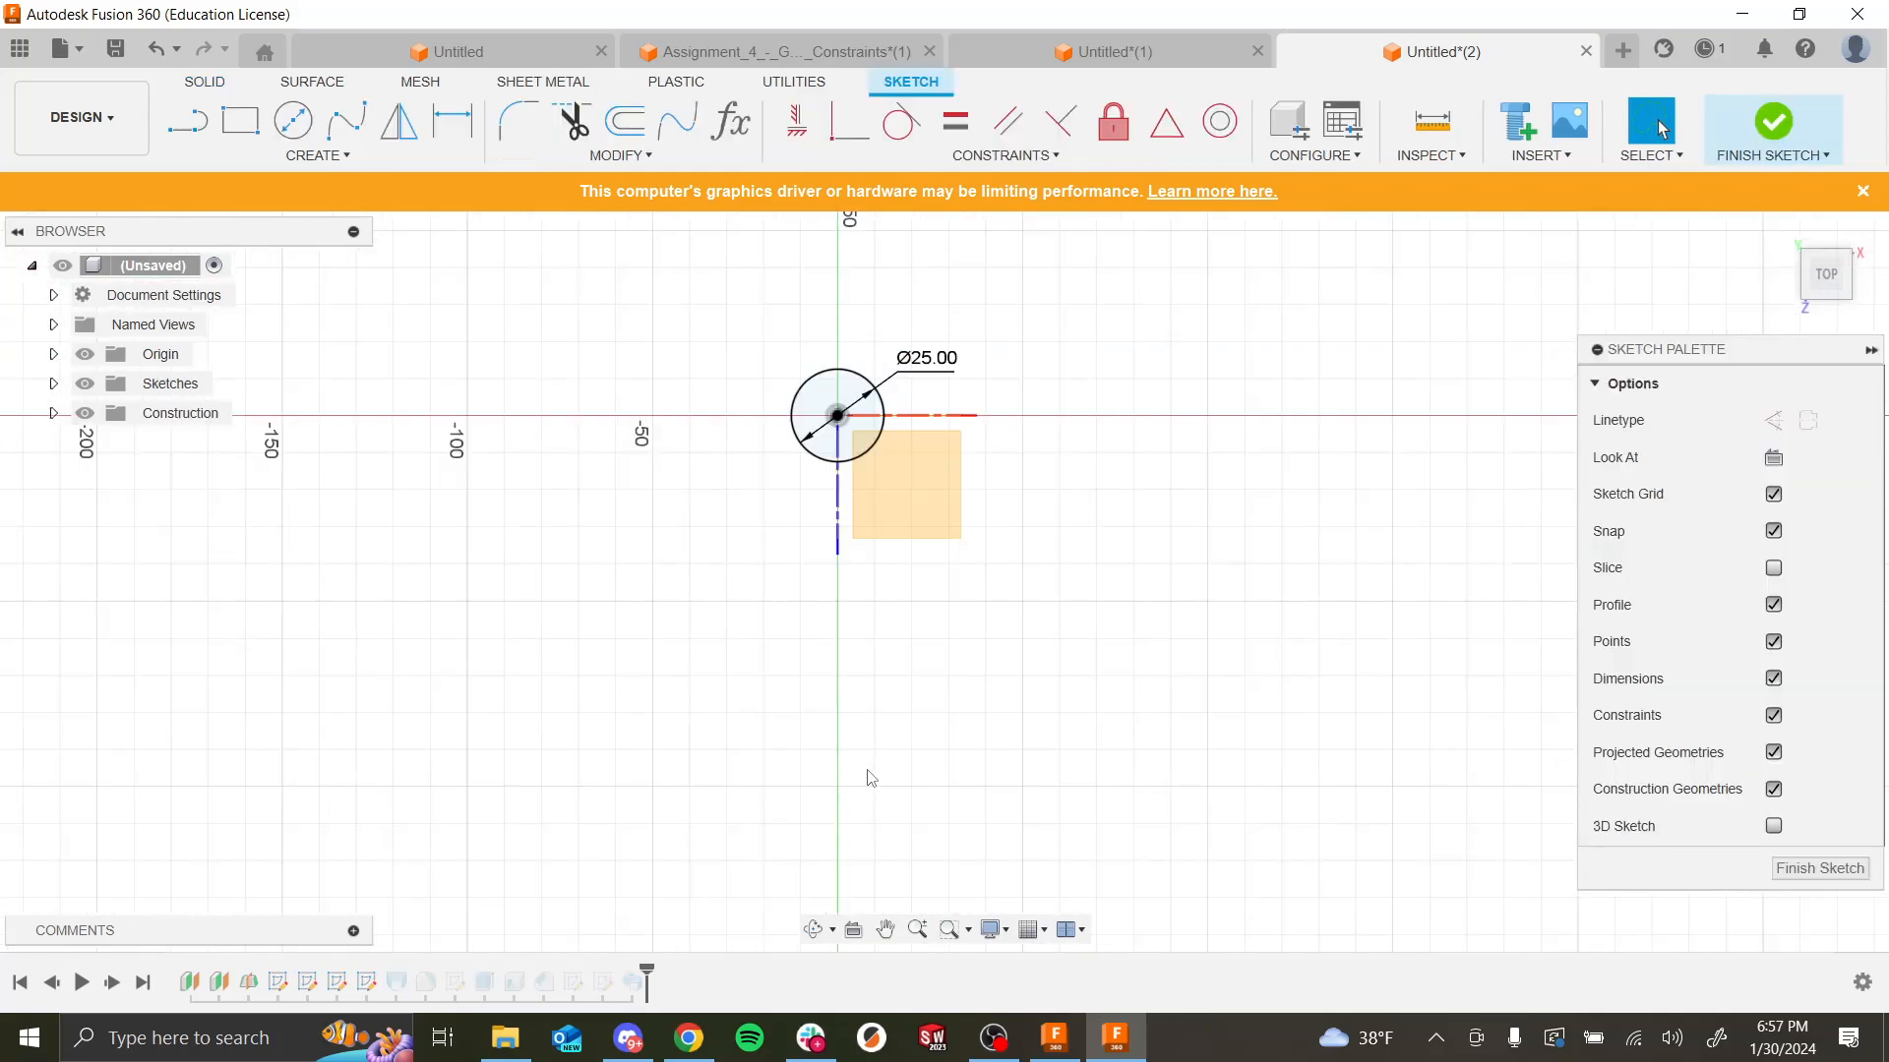
double_click(925, 361)
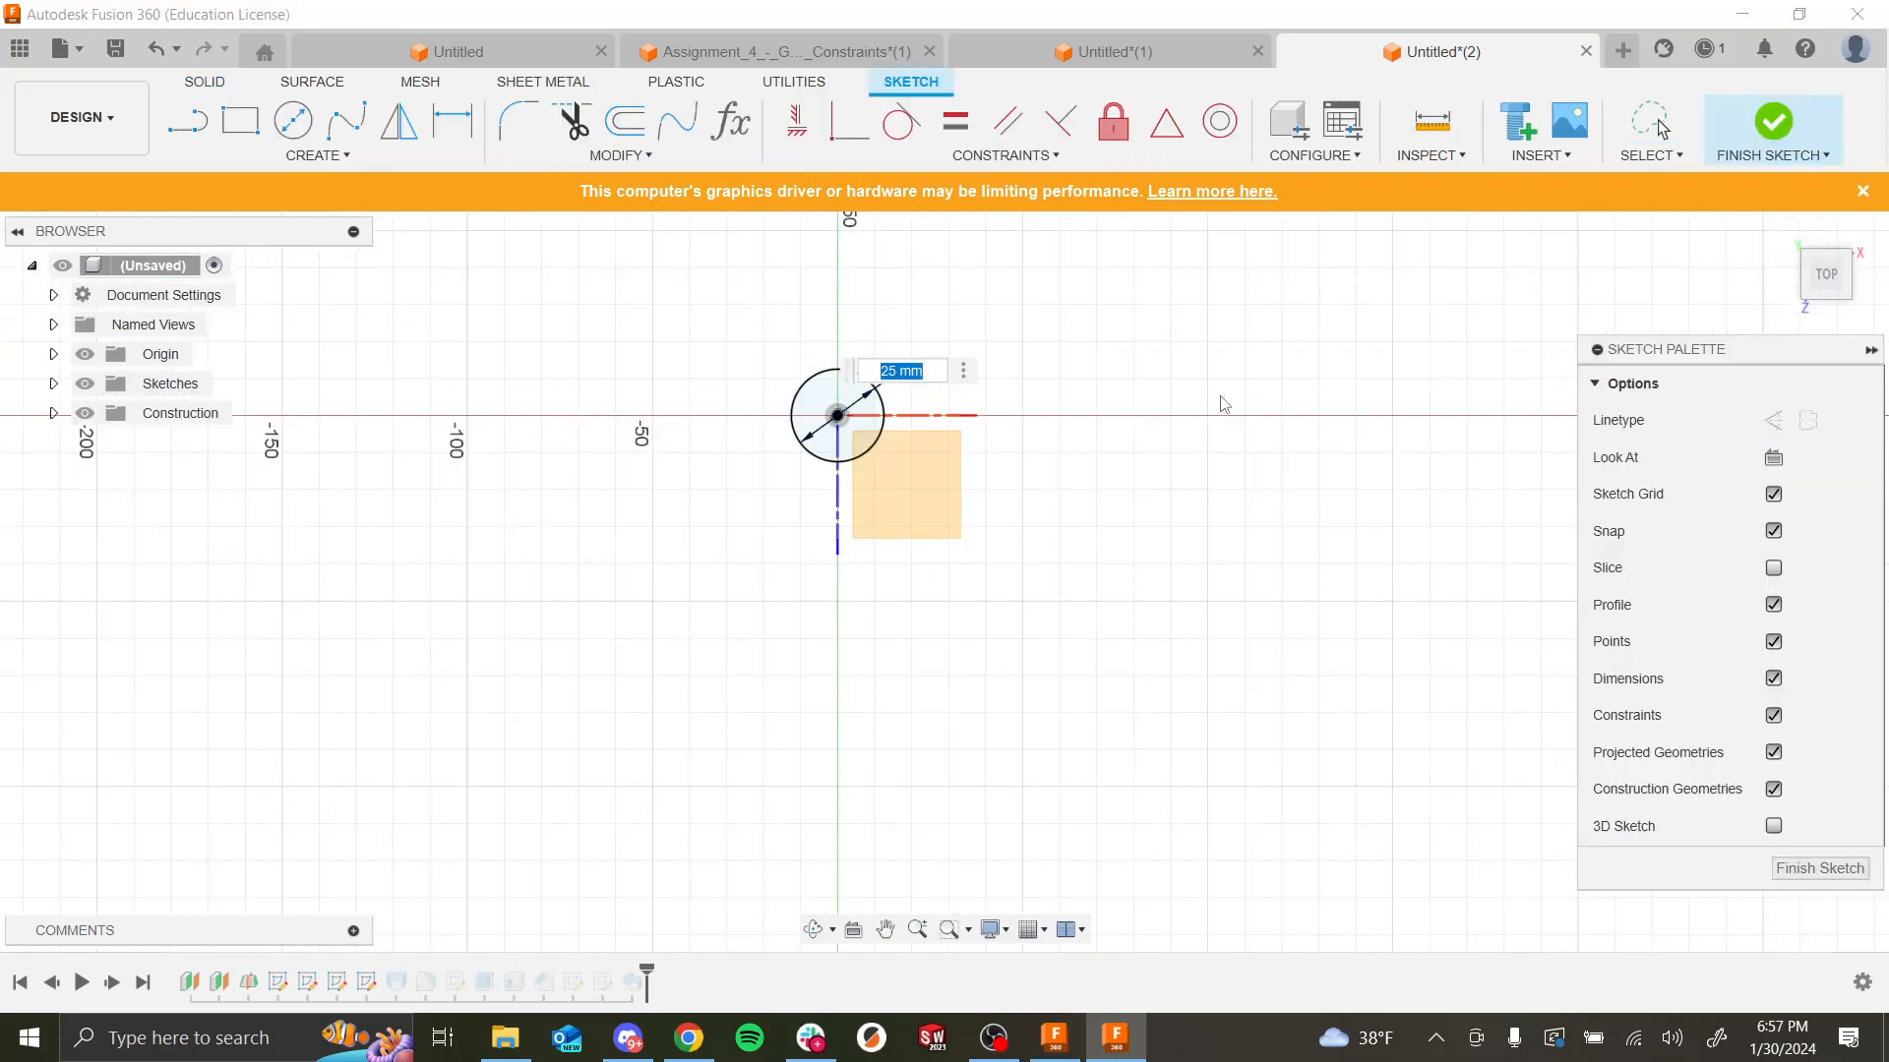
text(40)
key(Return)
click(1774, 122)
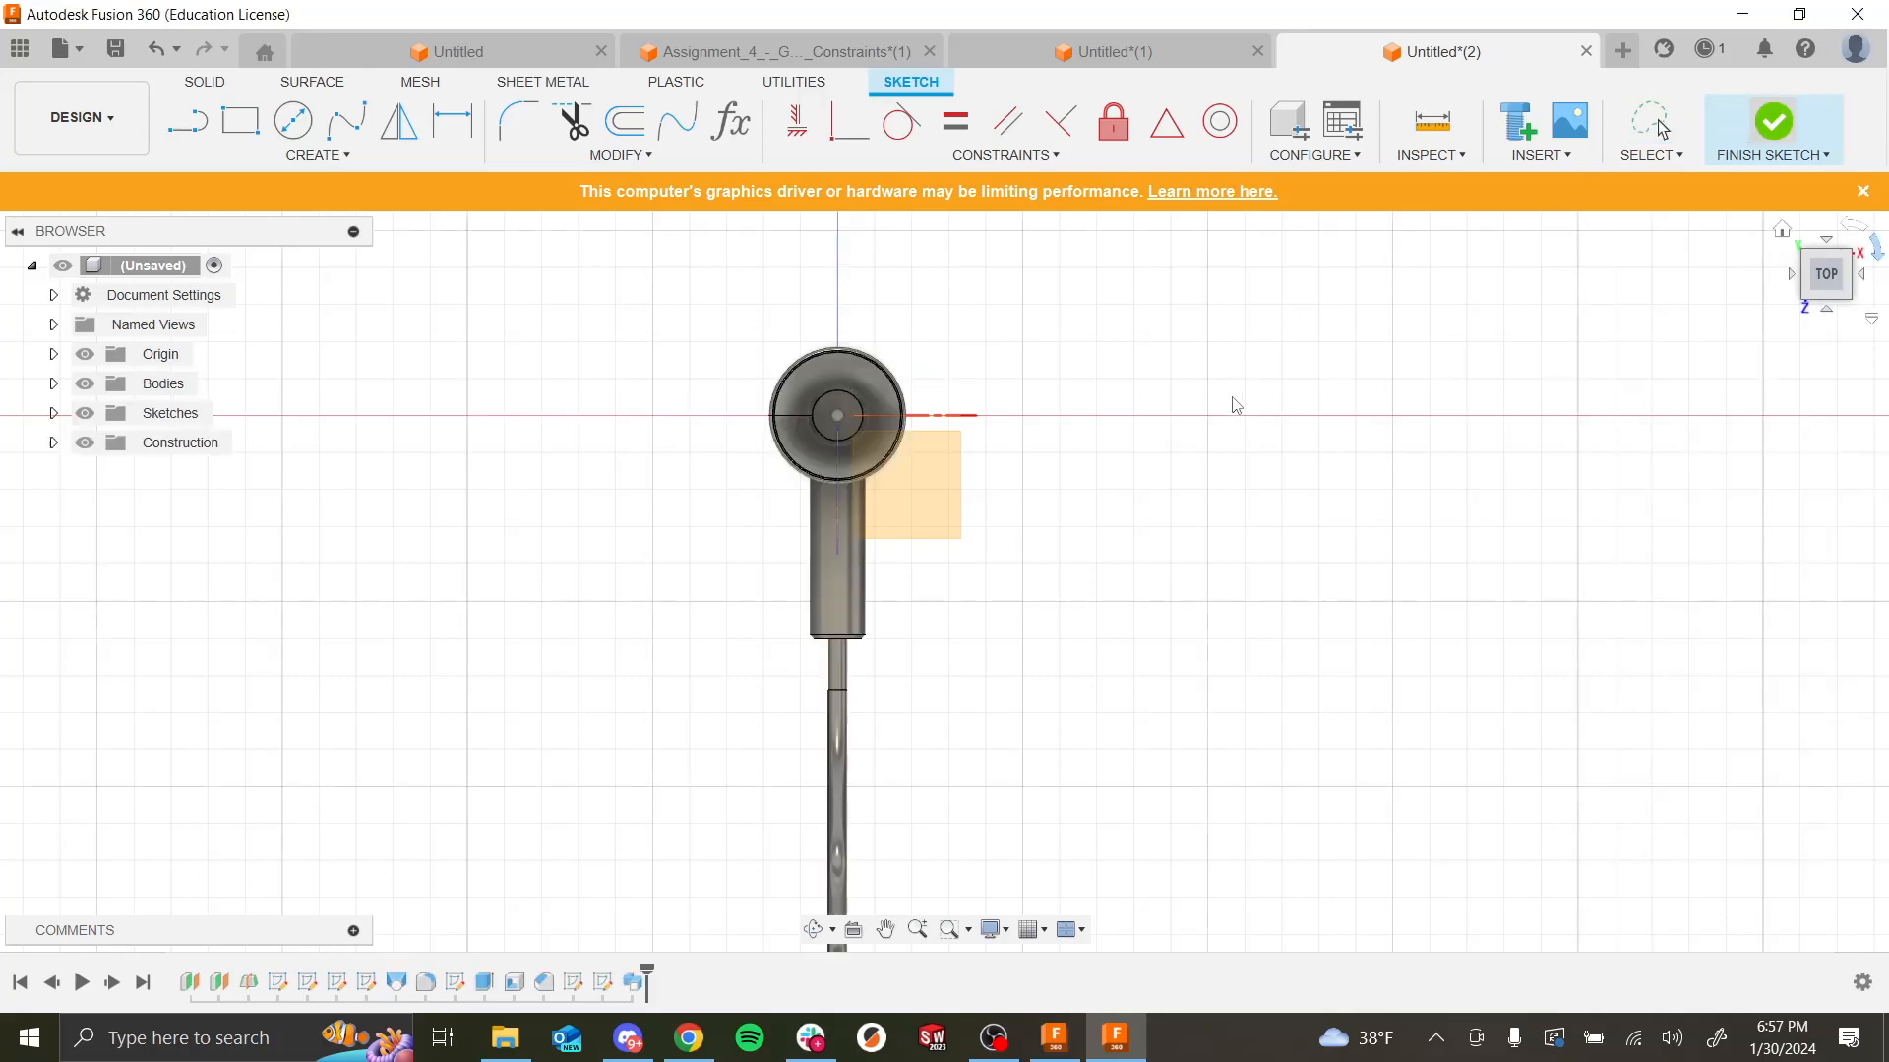
mouse_move(1230, 409)
shift+middle_down()
mouse_move(1269, 527)
mouse_move(1387, 438)
mouse_move(1427, 452)
mouse_move(1442, 532)
mouse_move(1479, 540)
shift+middle_up()
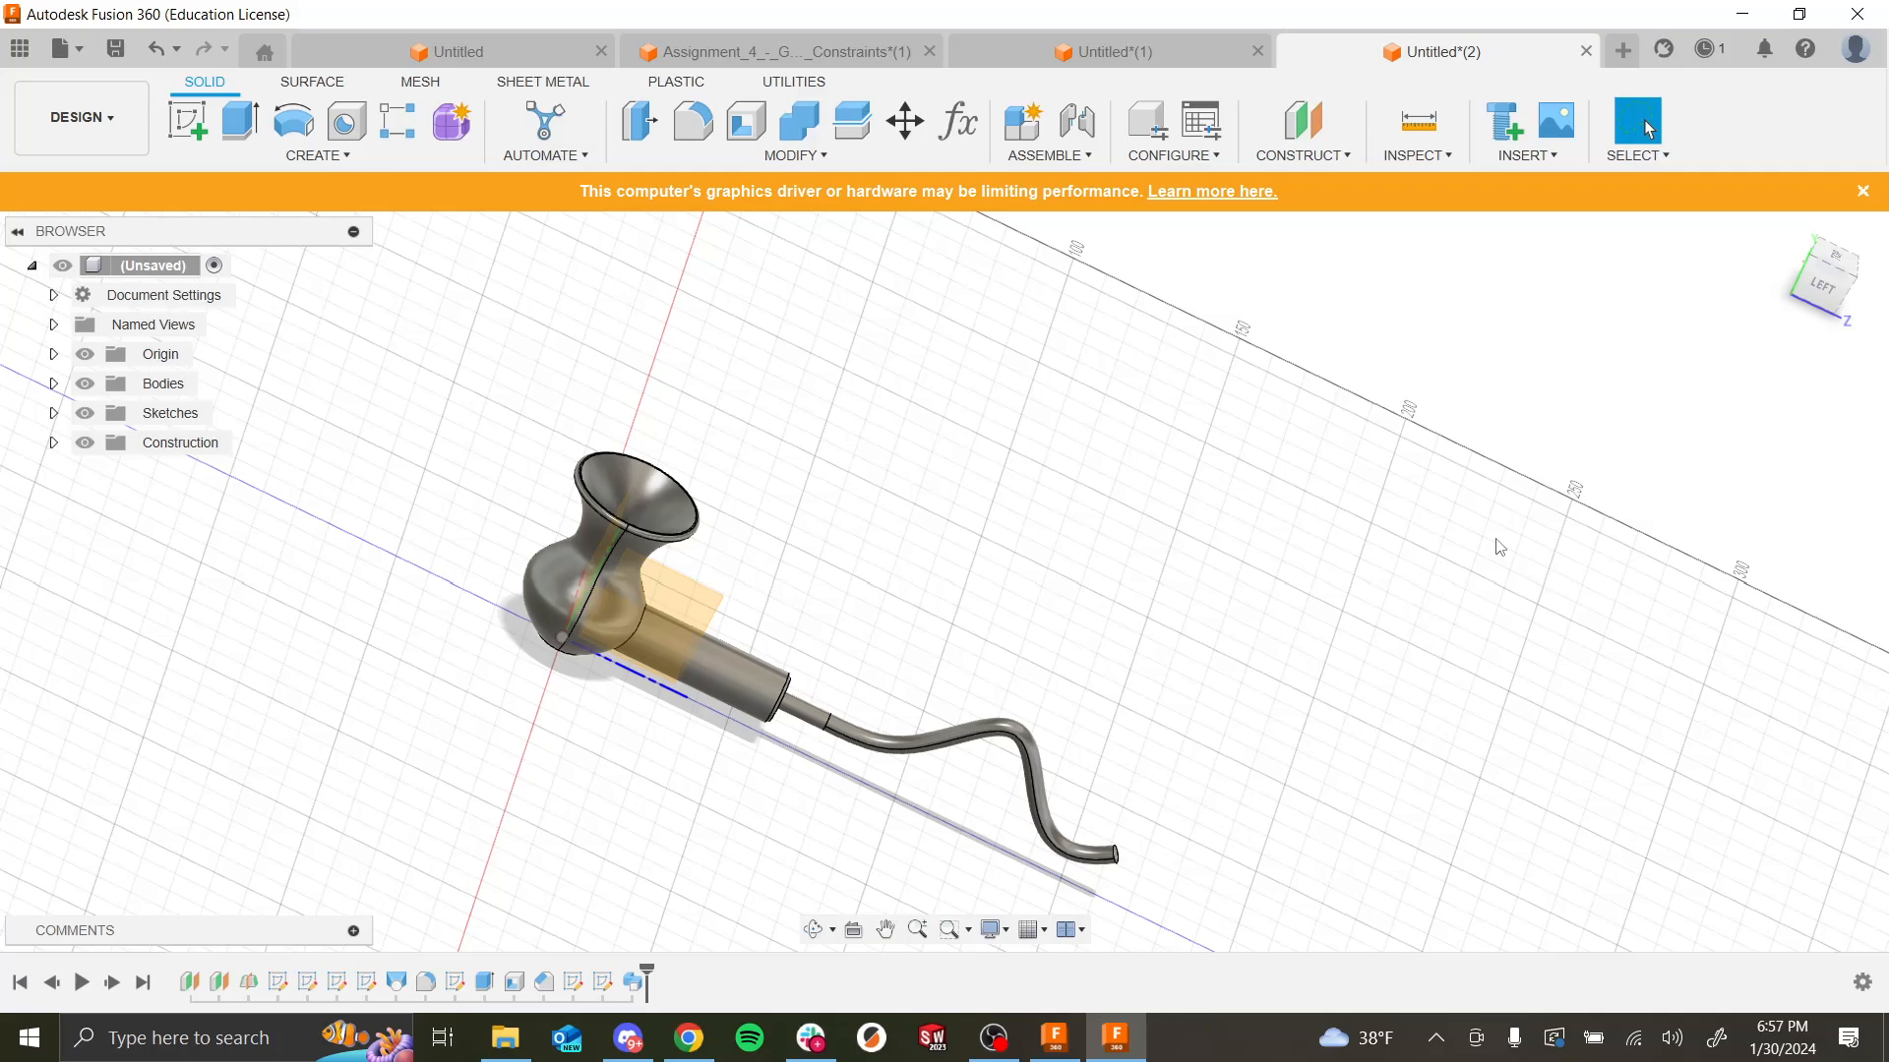
Step: Switch to the Google Slides lecture, present the Homework 2 – Extrusion Profile slide and advance to its dimensioned drawing
key(alt+Tab)
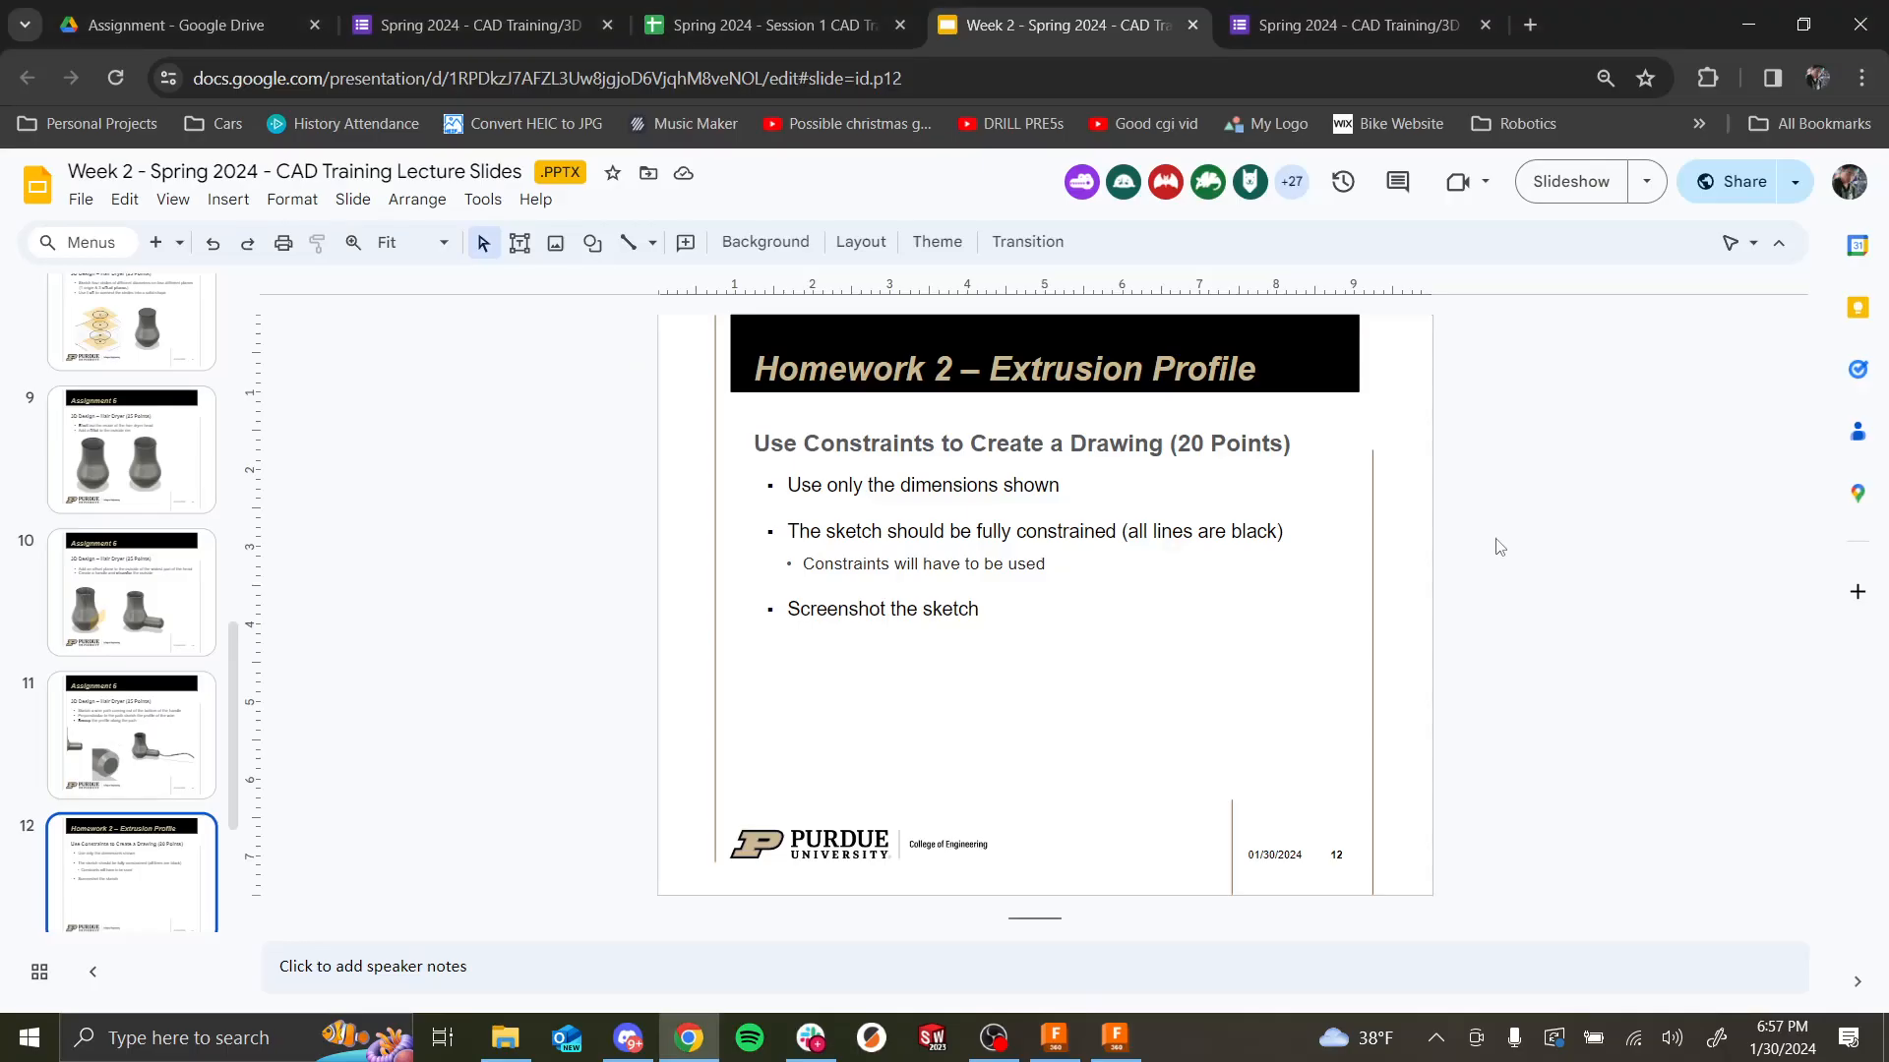
scroll(160, 675, down, 3)
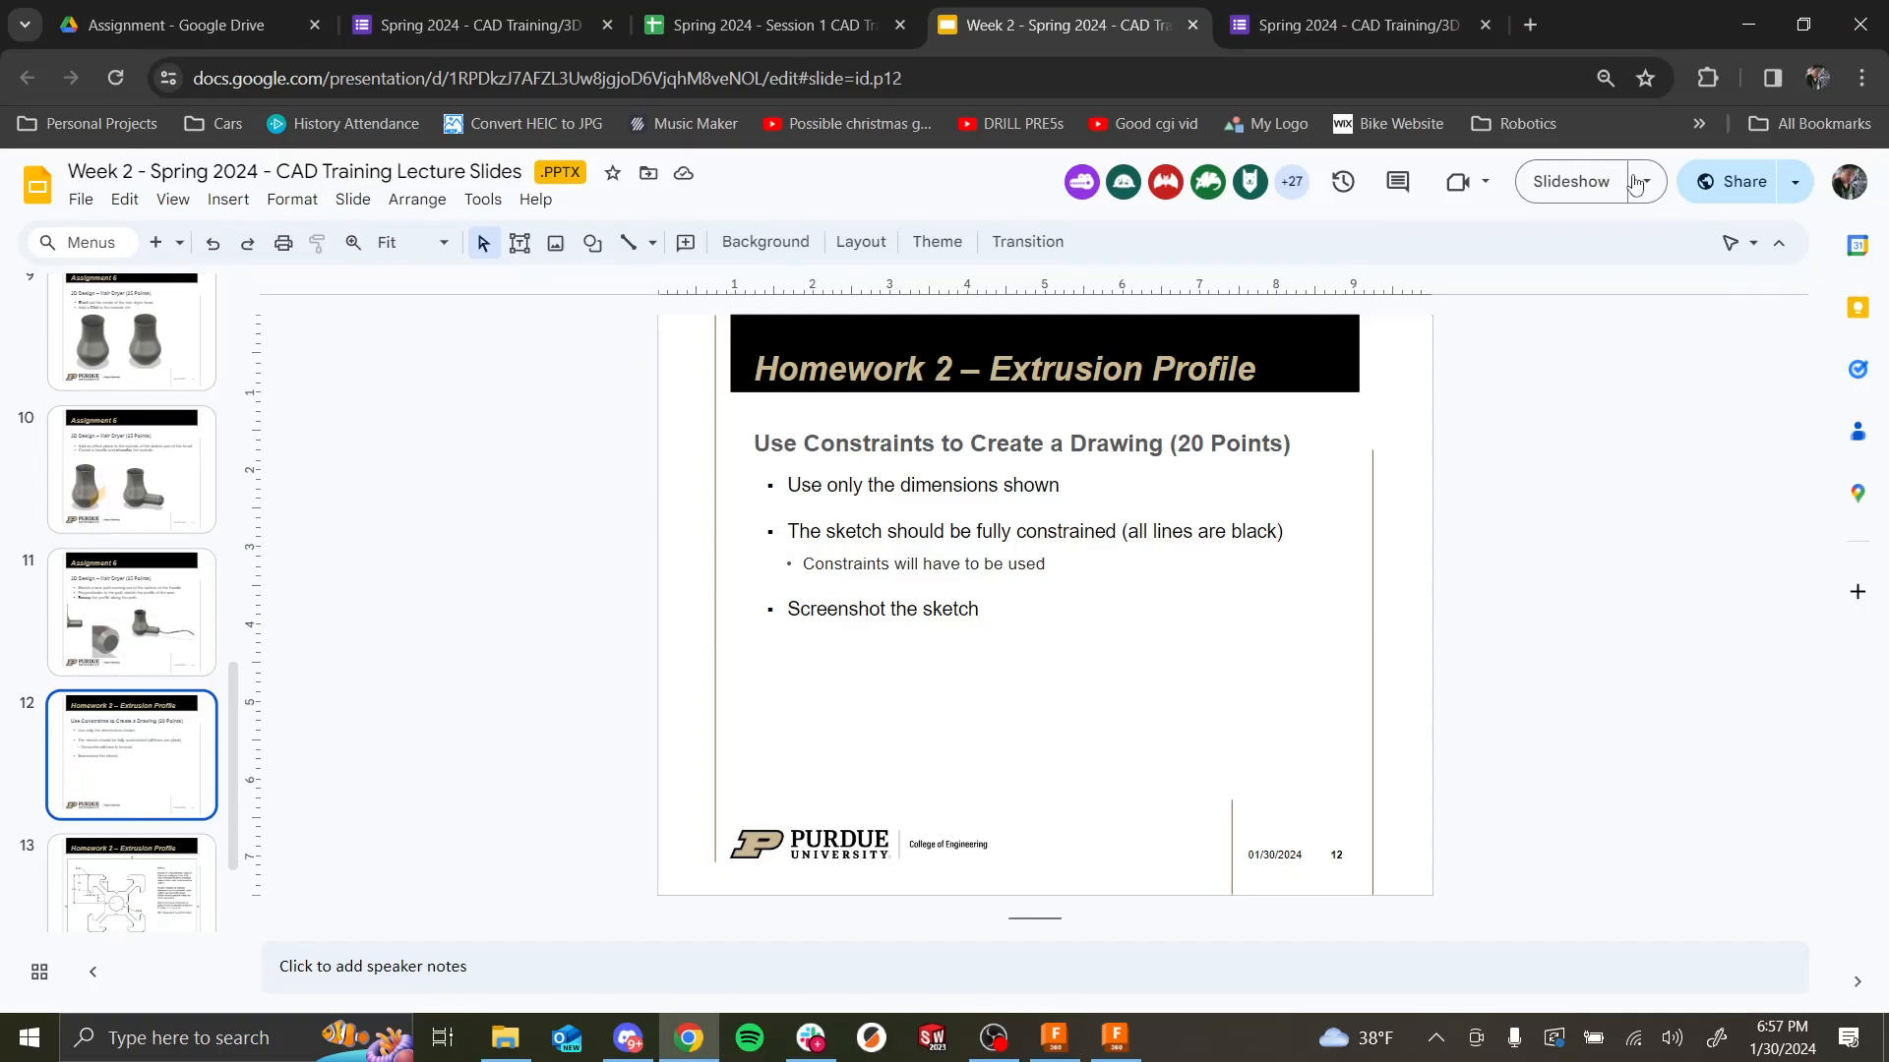
click(1567, 185)
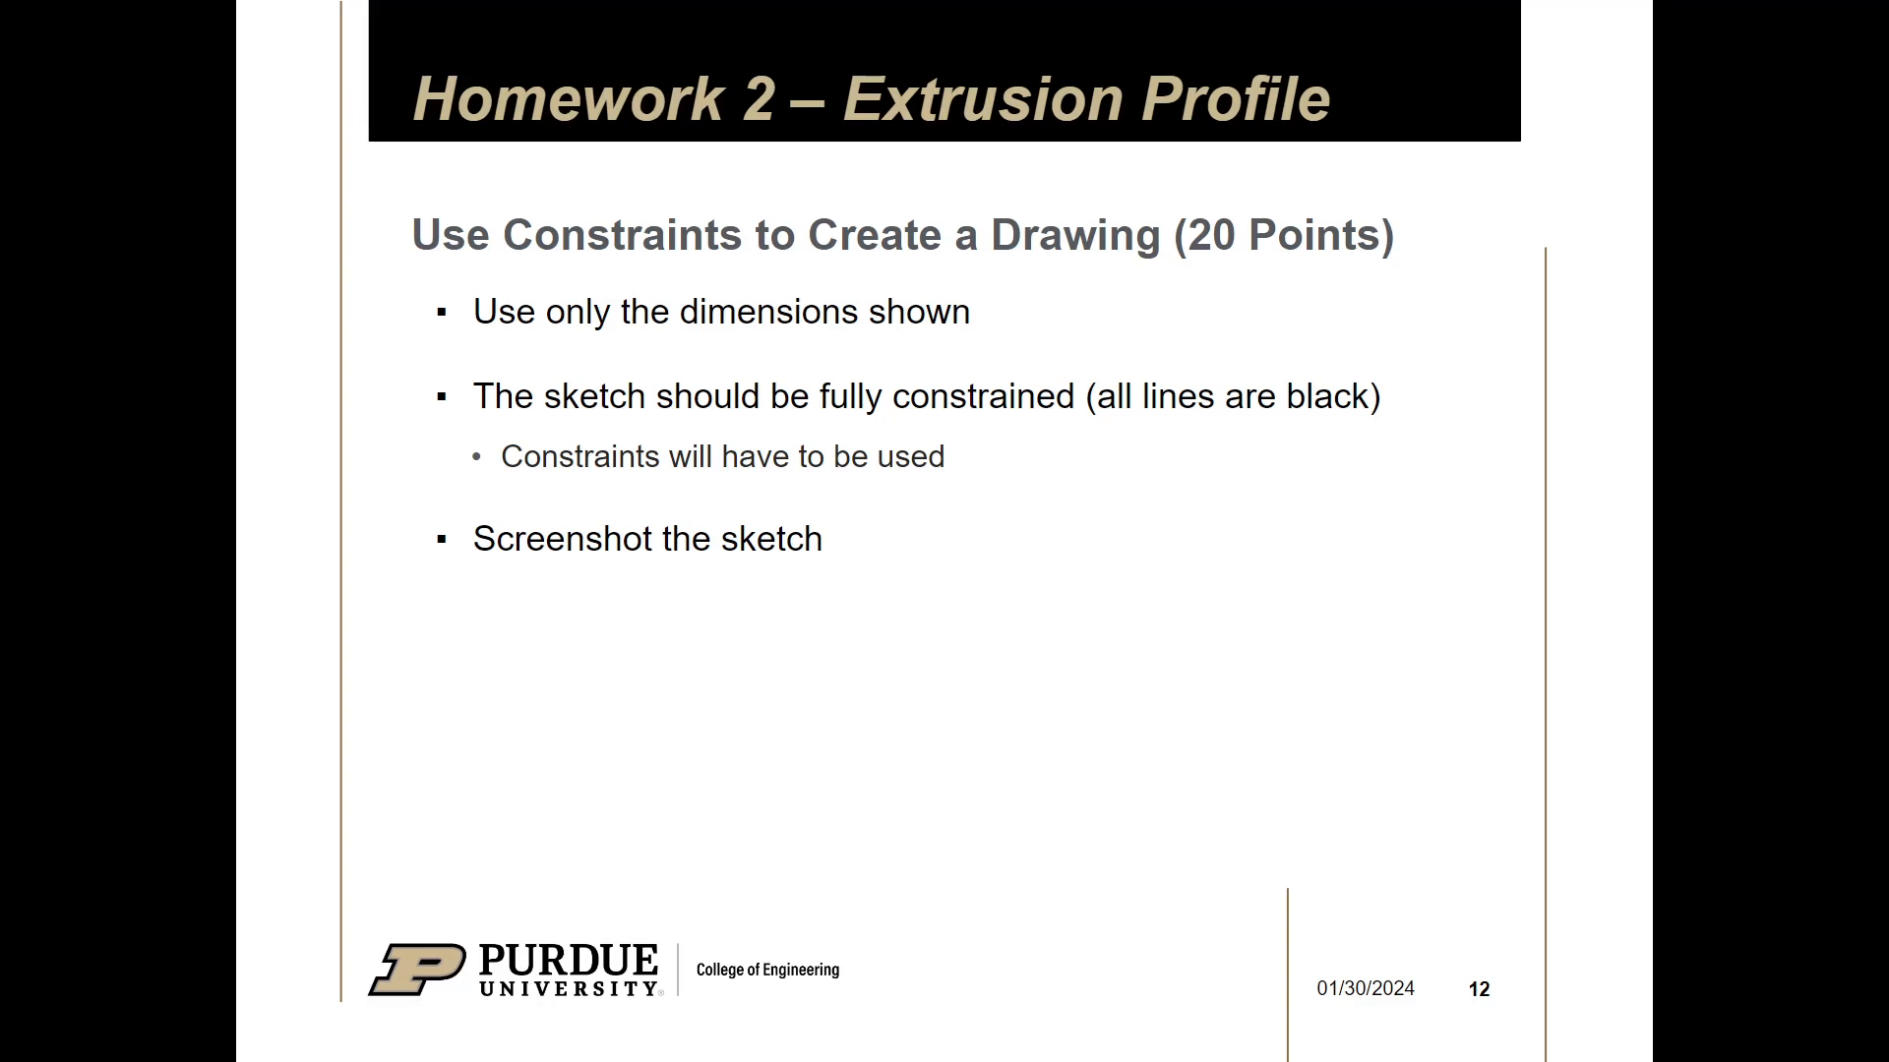
key(Right)
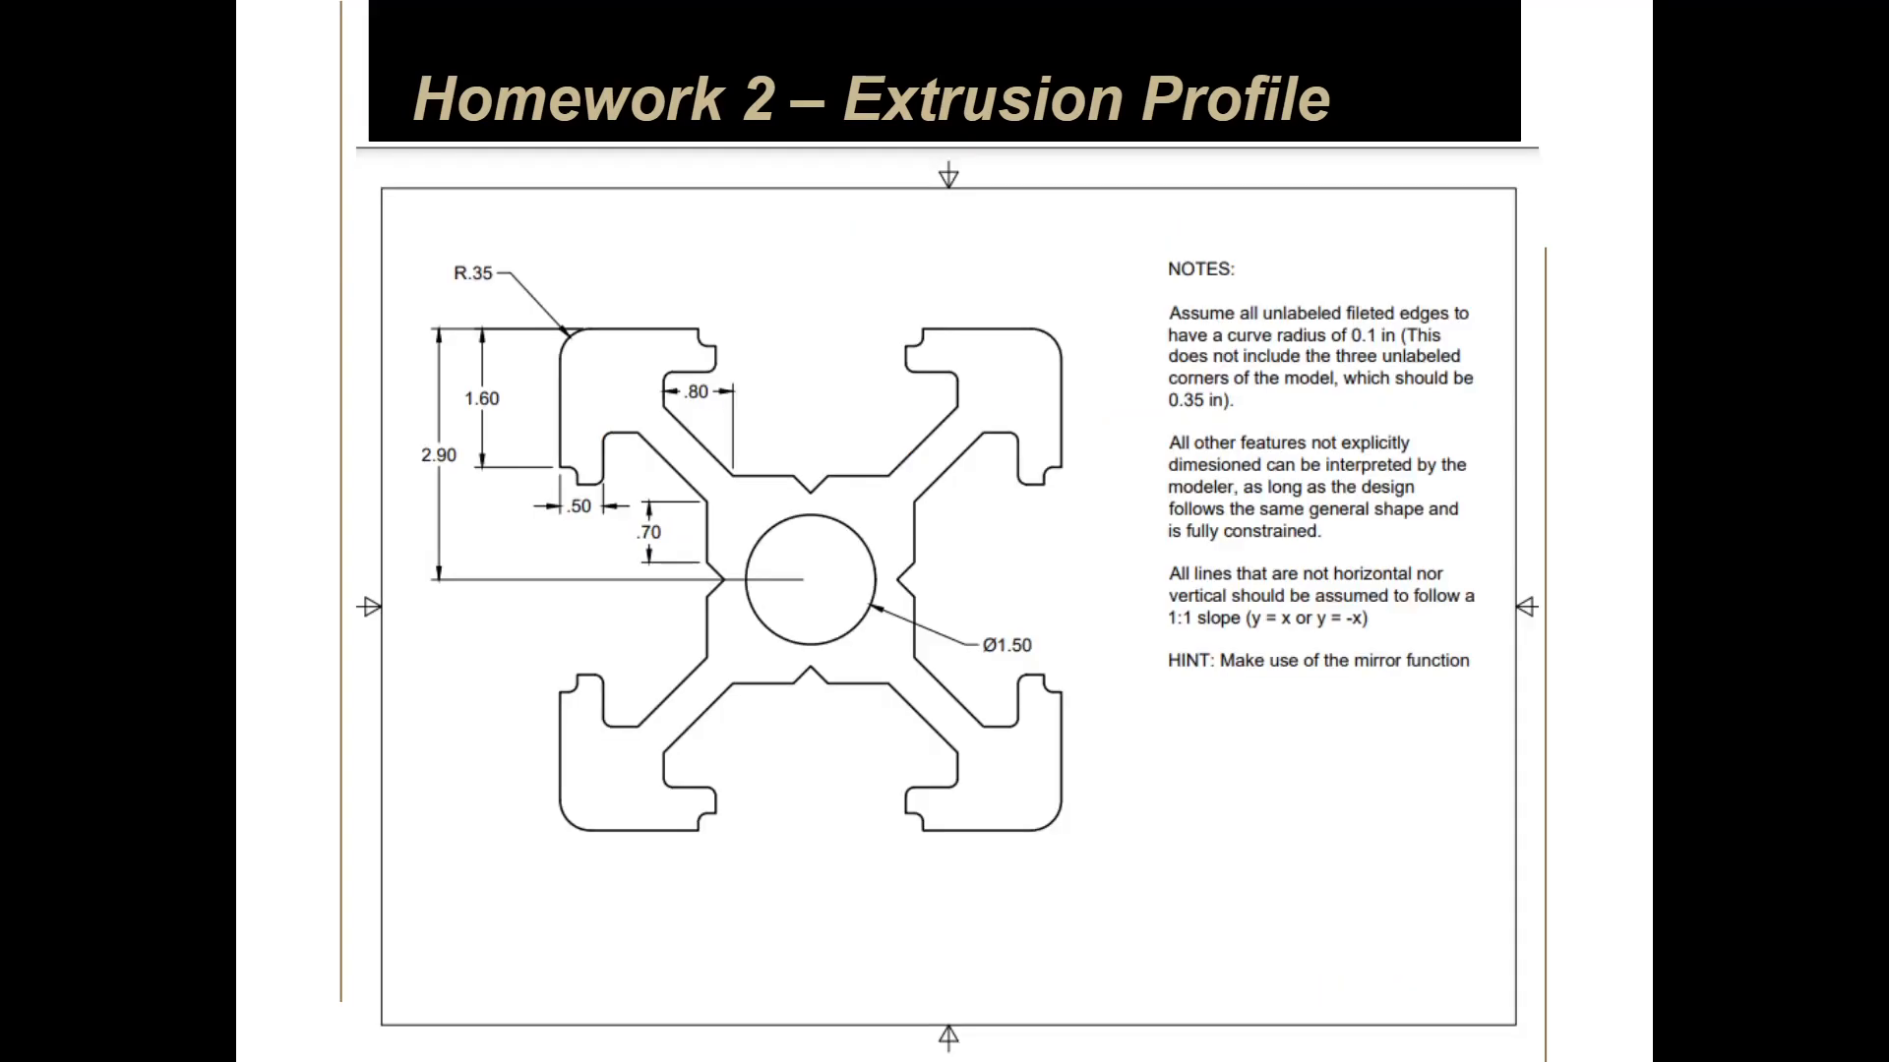